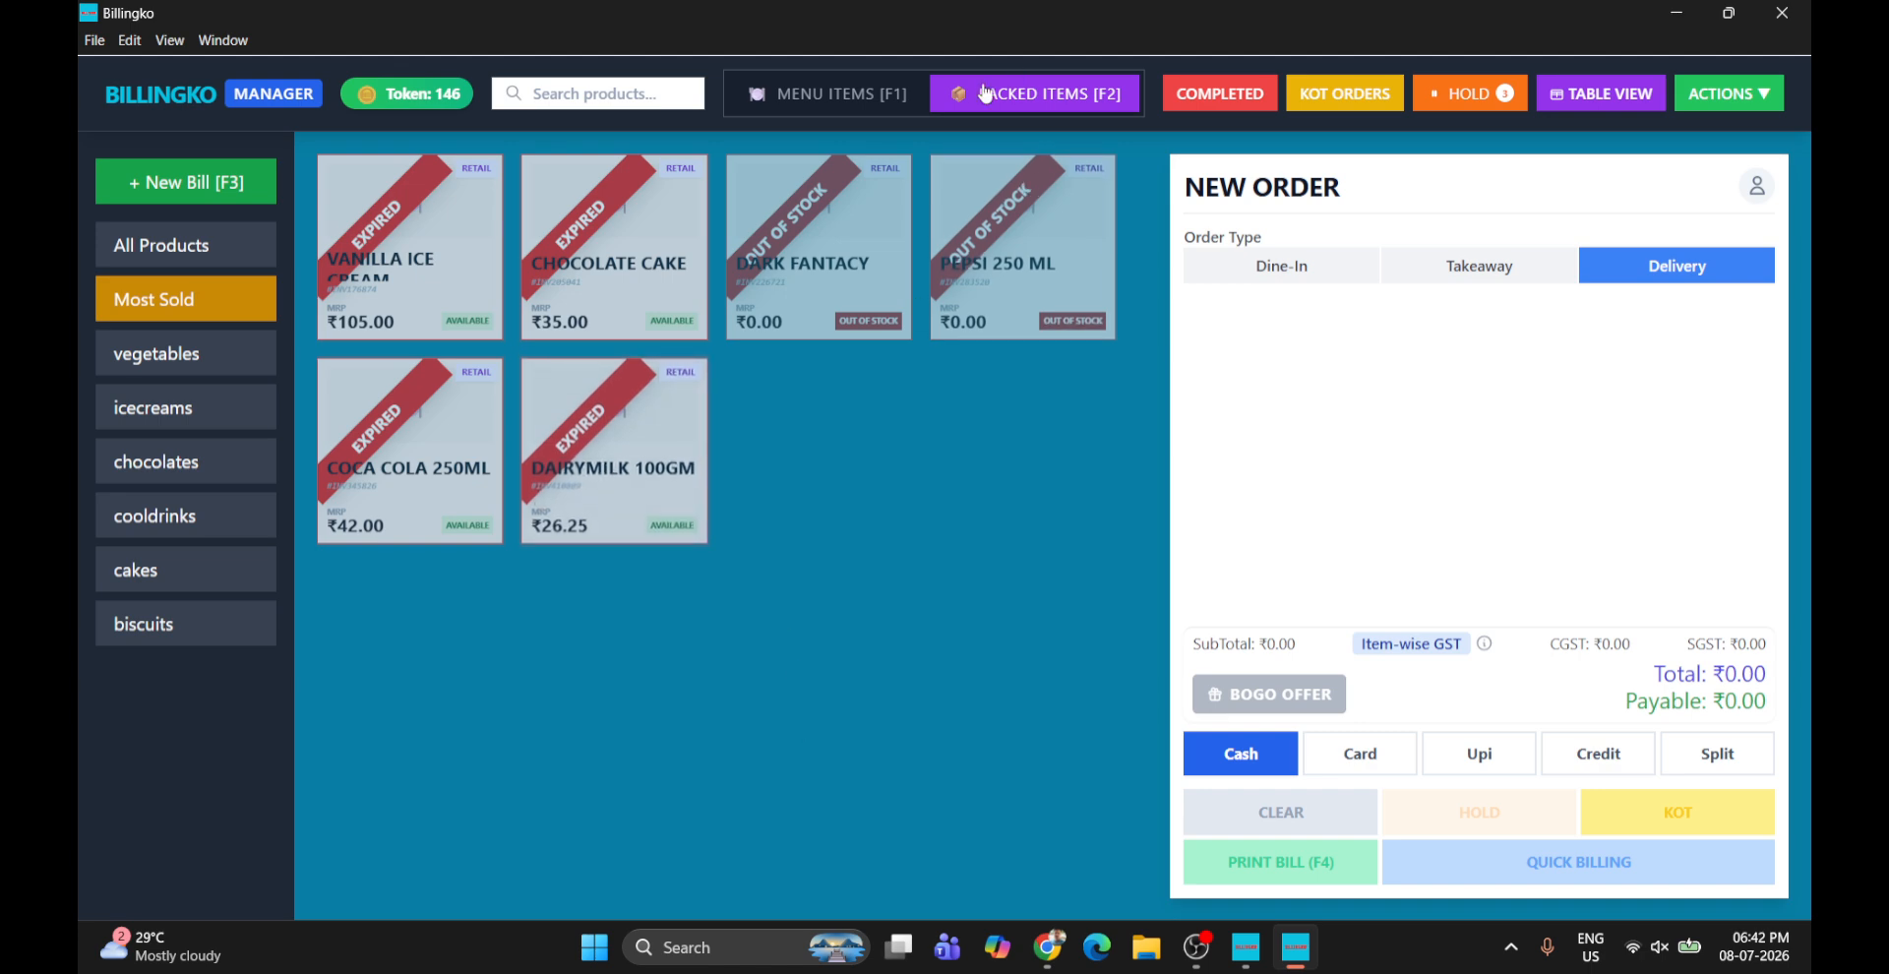
Check the menu items and packed items lists on the billing screen, and open inventory management
left_click(875, 106)
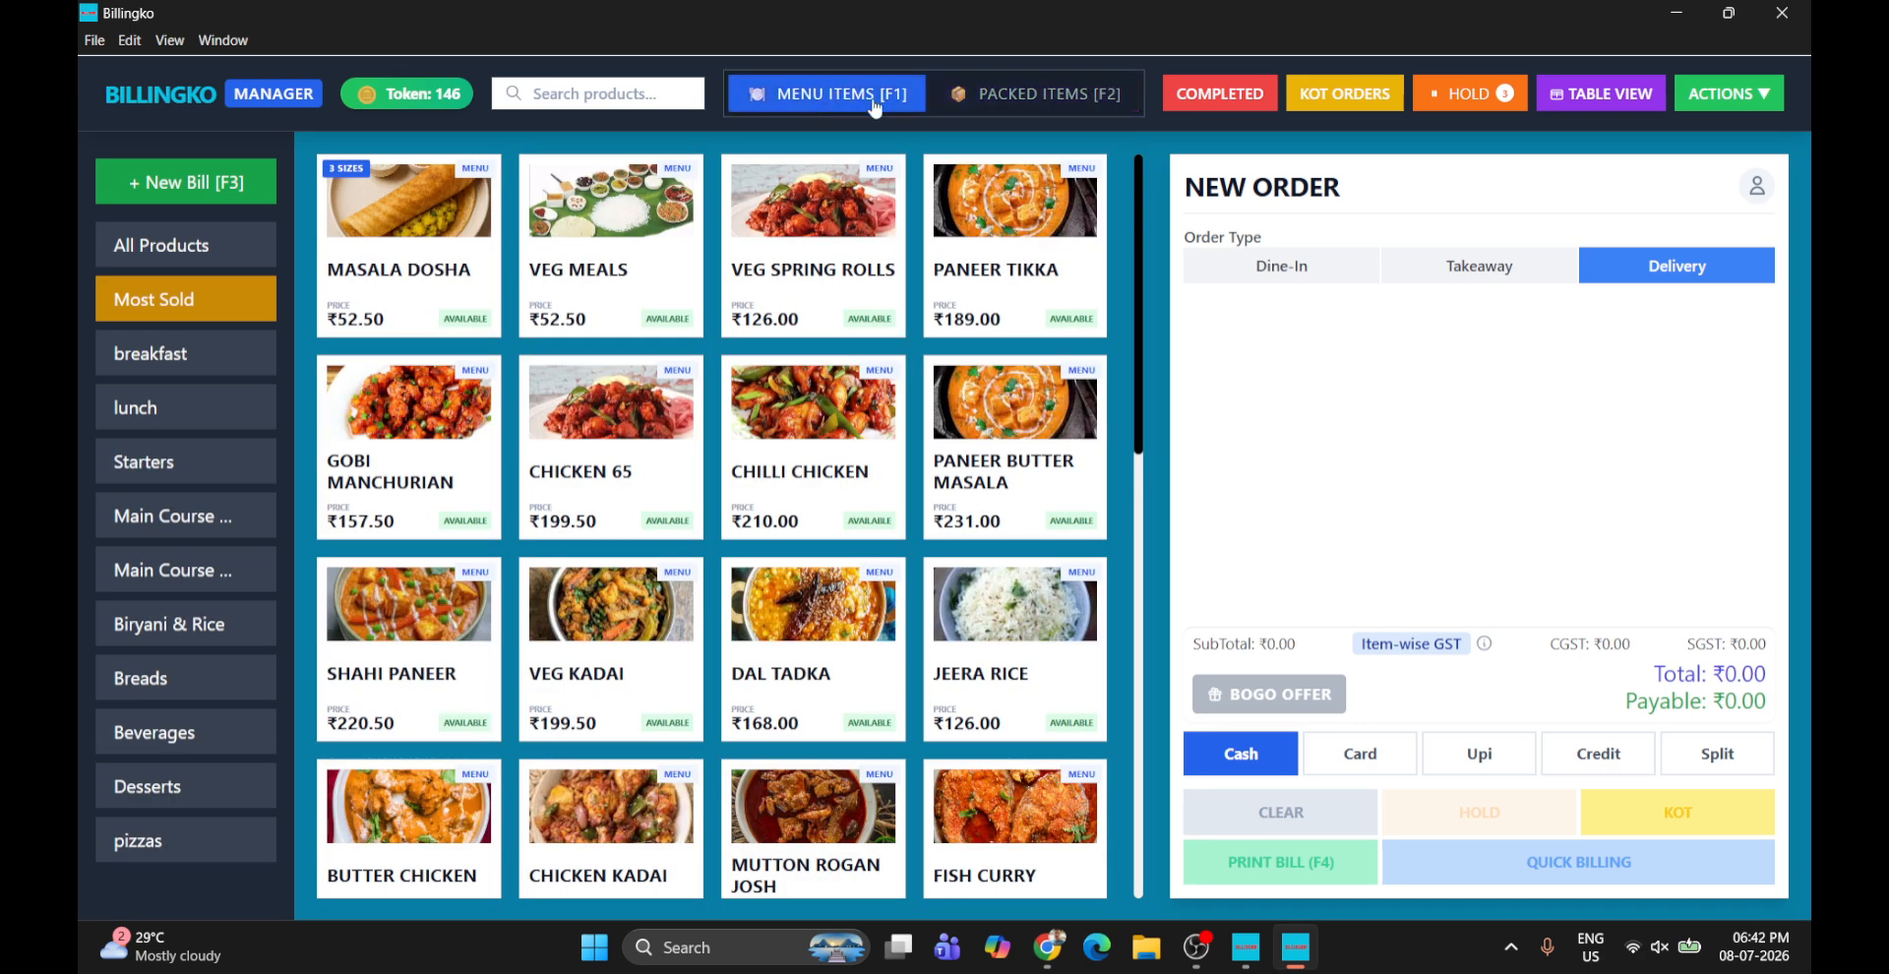
left_click(1033, 93)
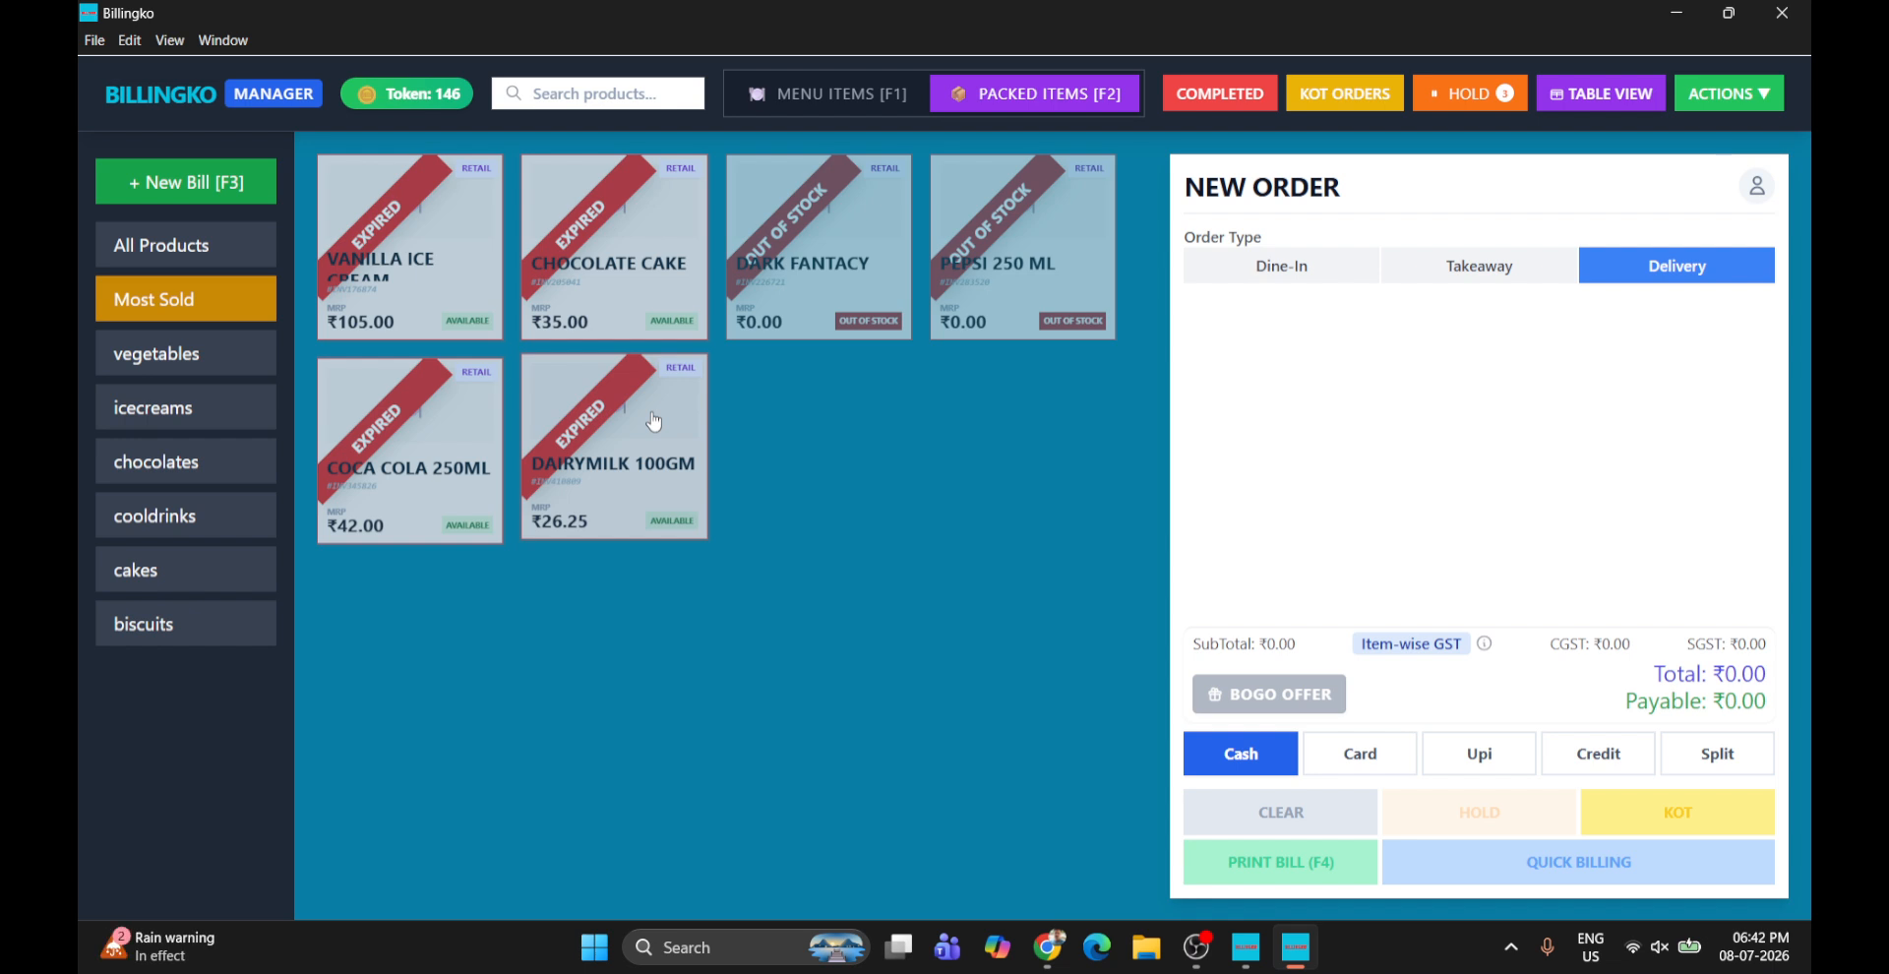
left_click(1720, 94)
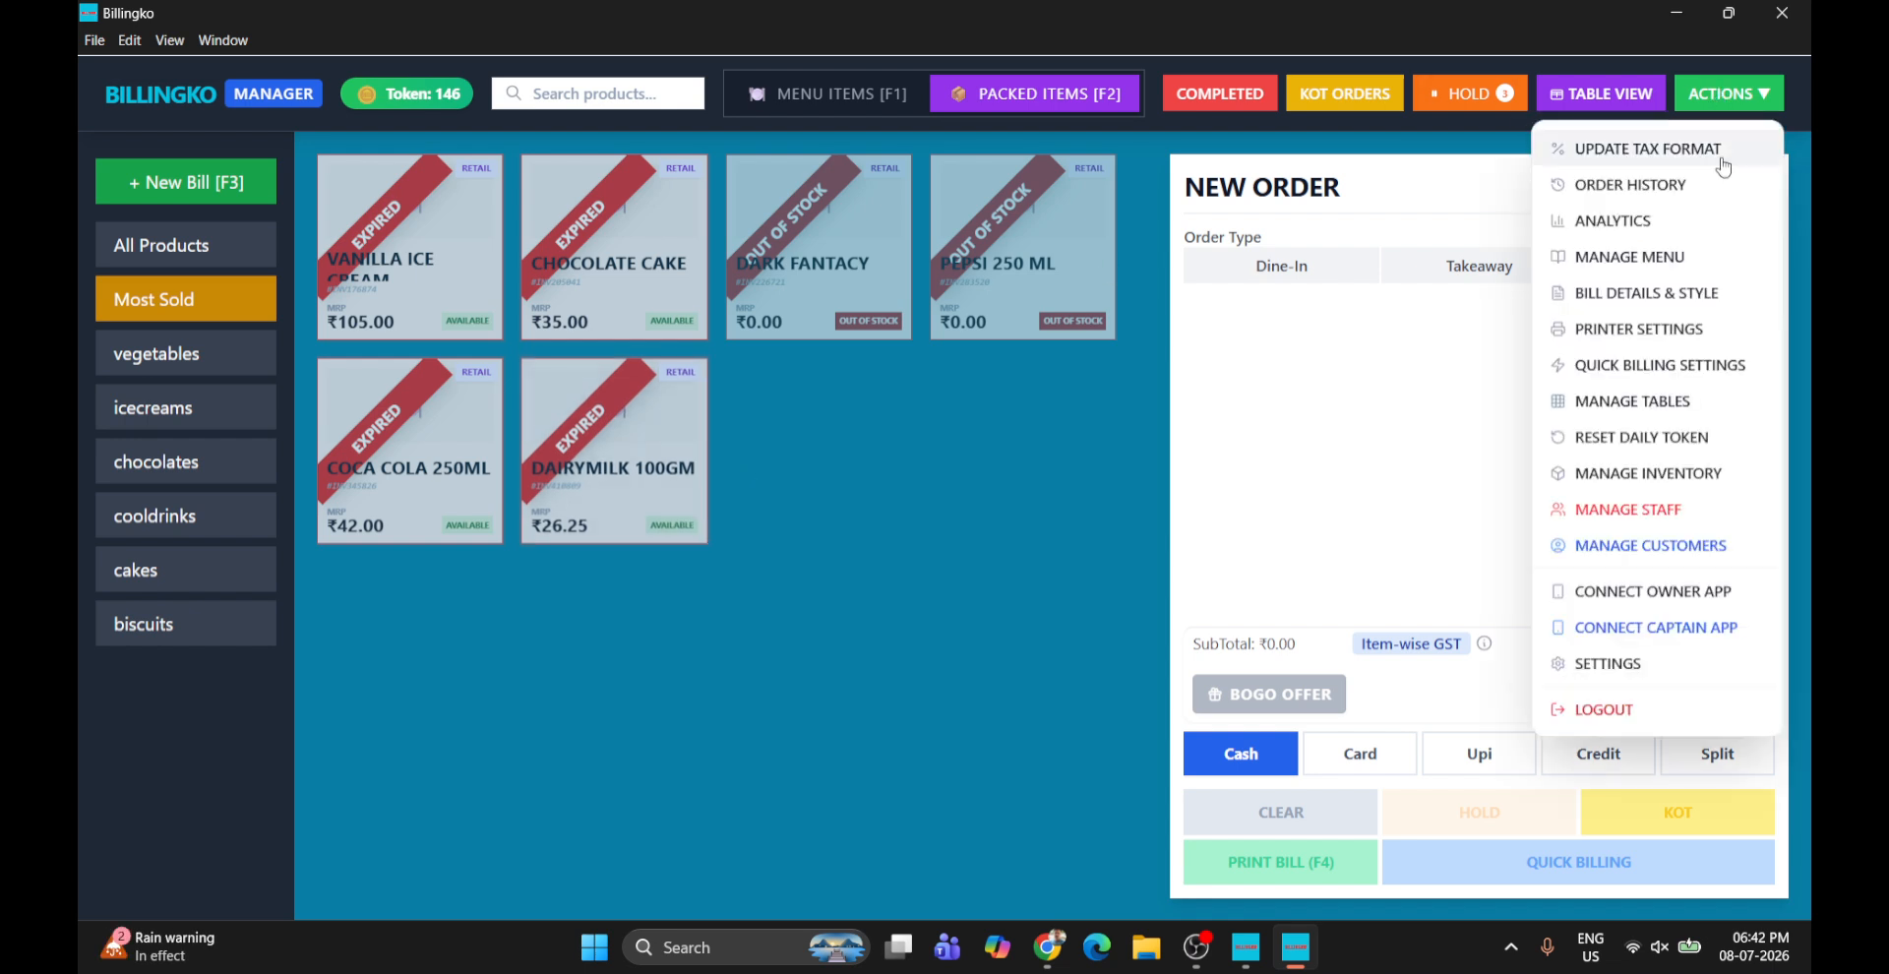
left_click(1691, 477)
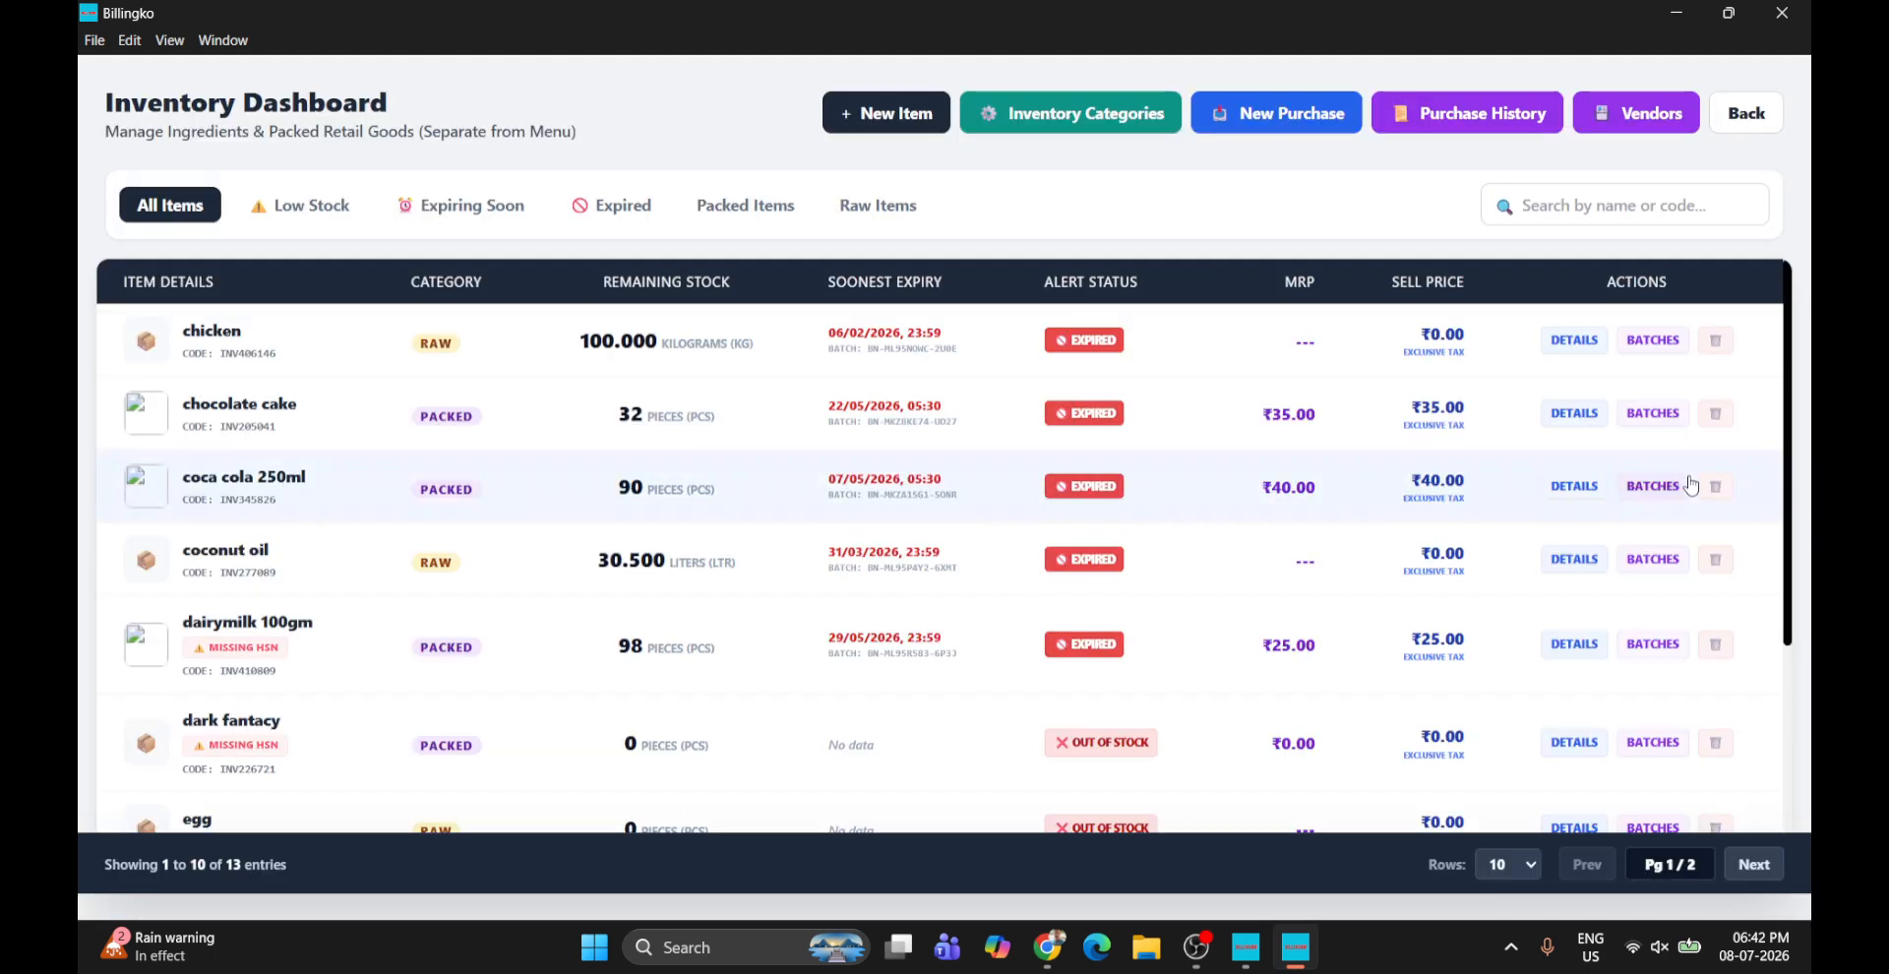
Filter the inventory by low stock, expiring soon, expired, packed items and raw items in turn
scroll(928, 376, "down", 3)
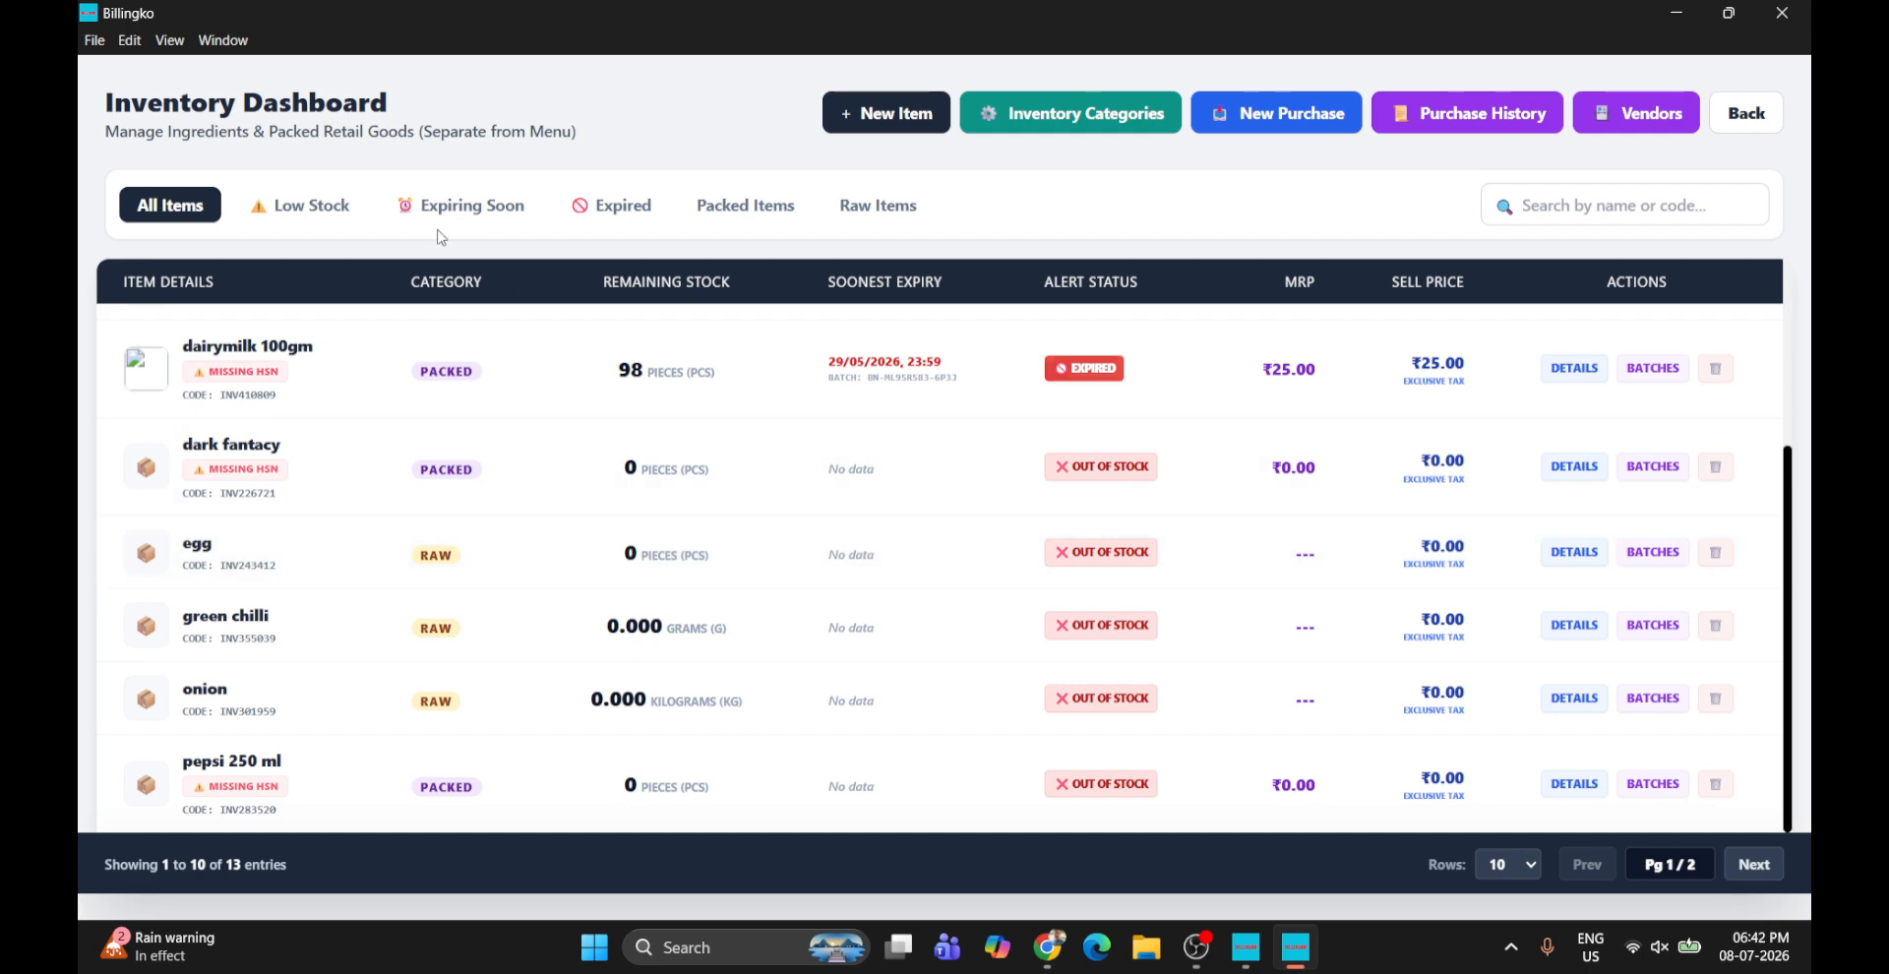
left_click(300, 205)
left_click(459, 205)
left_click(602, 211)
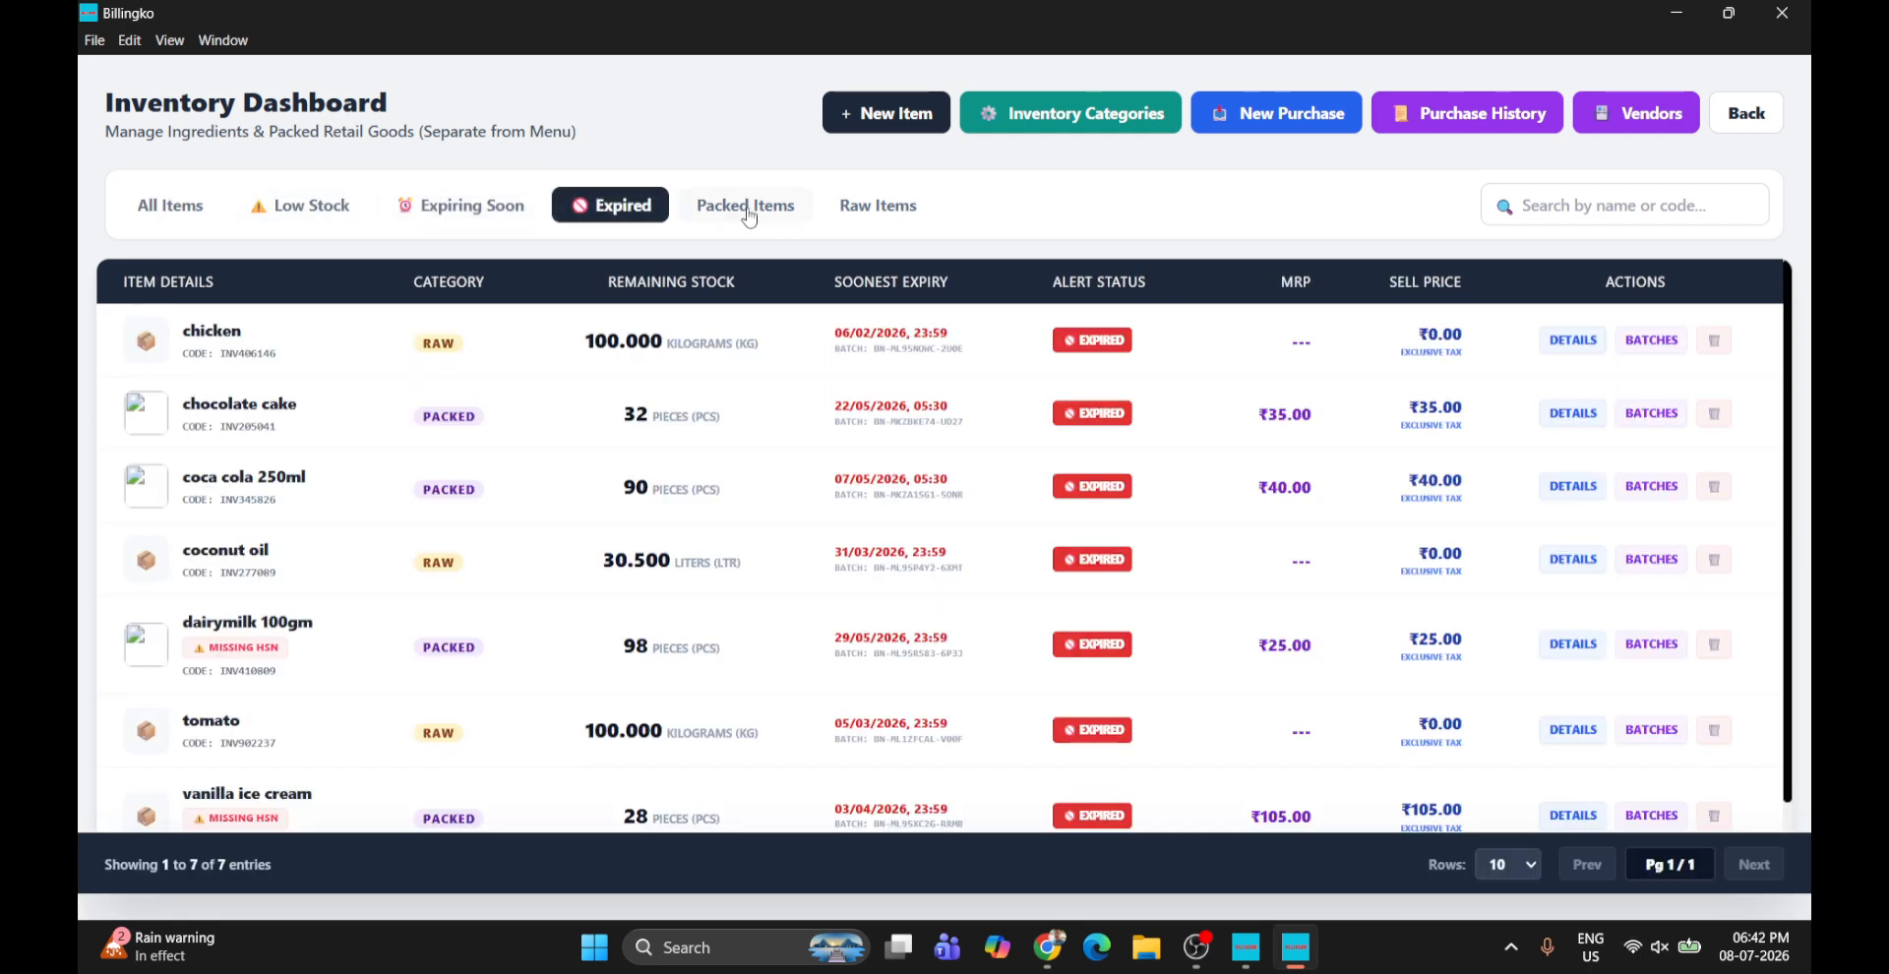
left_click(746, 208)
left_click(885, 206)
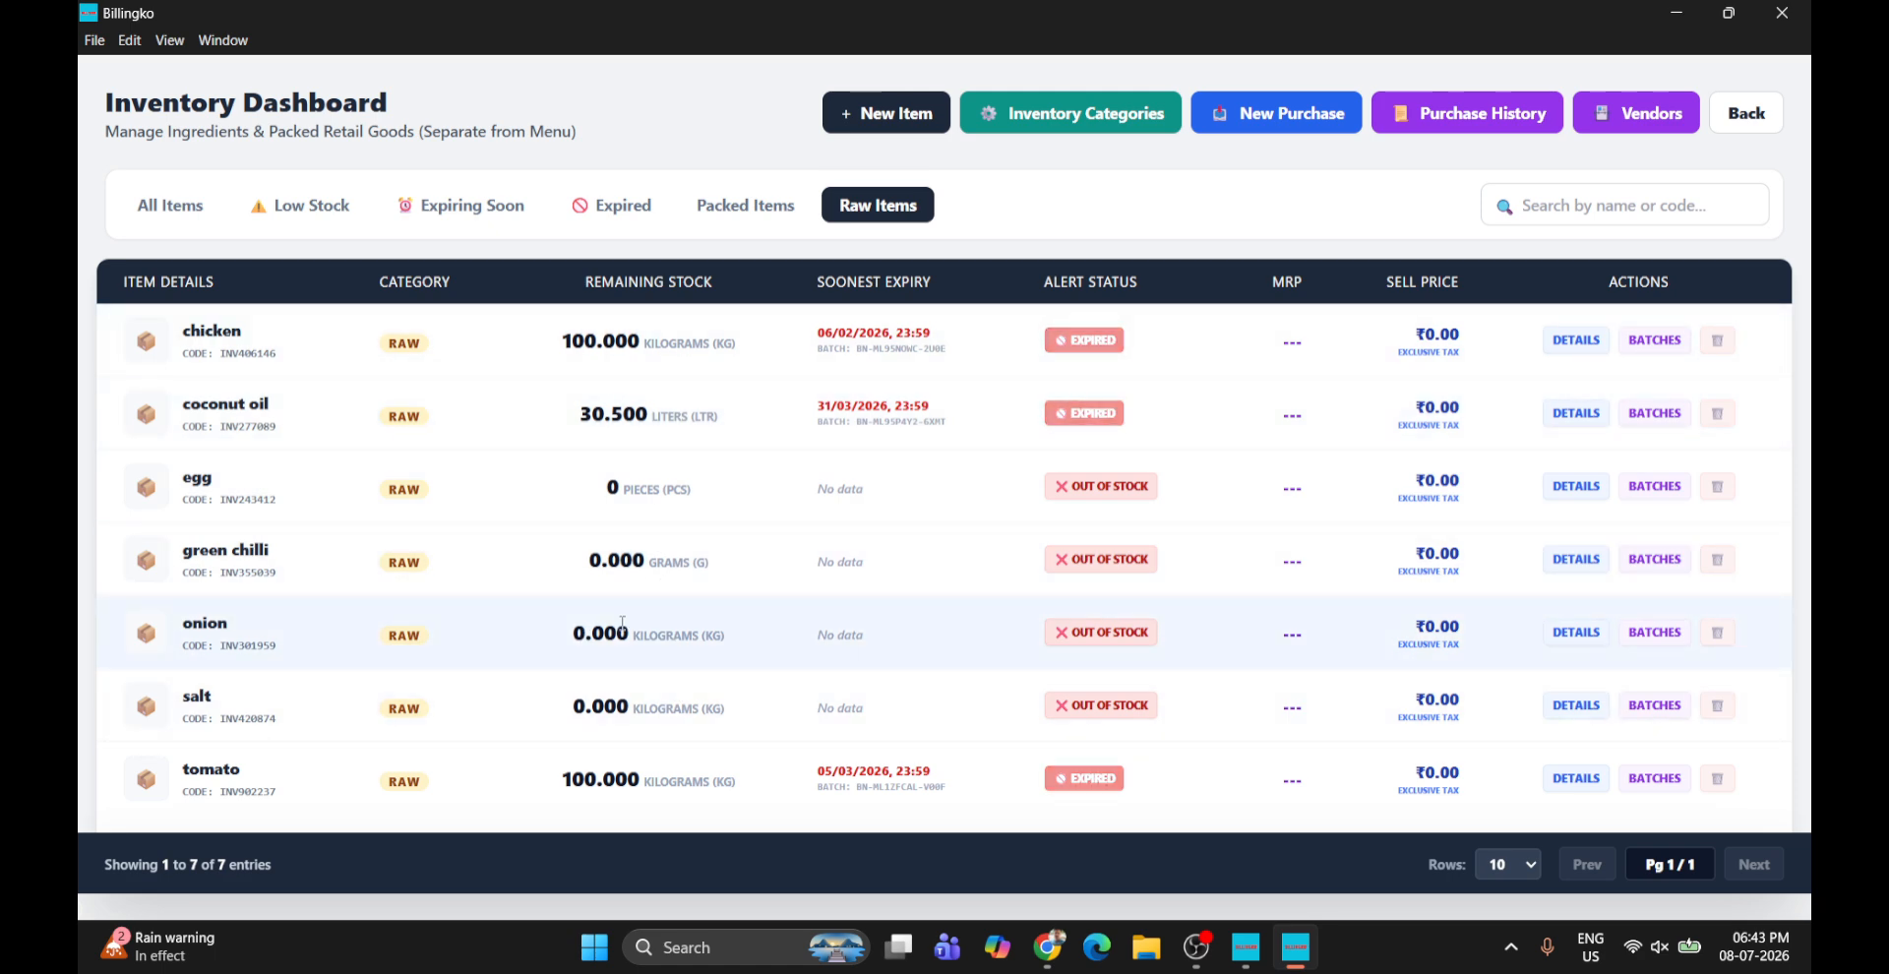
Compare the packed items with the raw items, and look through the list of all inventory items
left_click(760, 204)
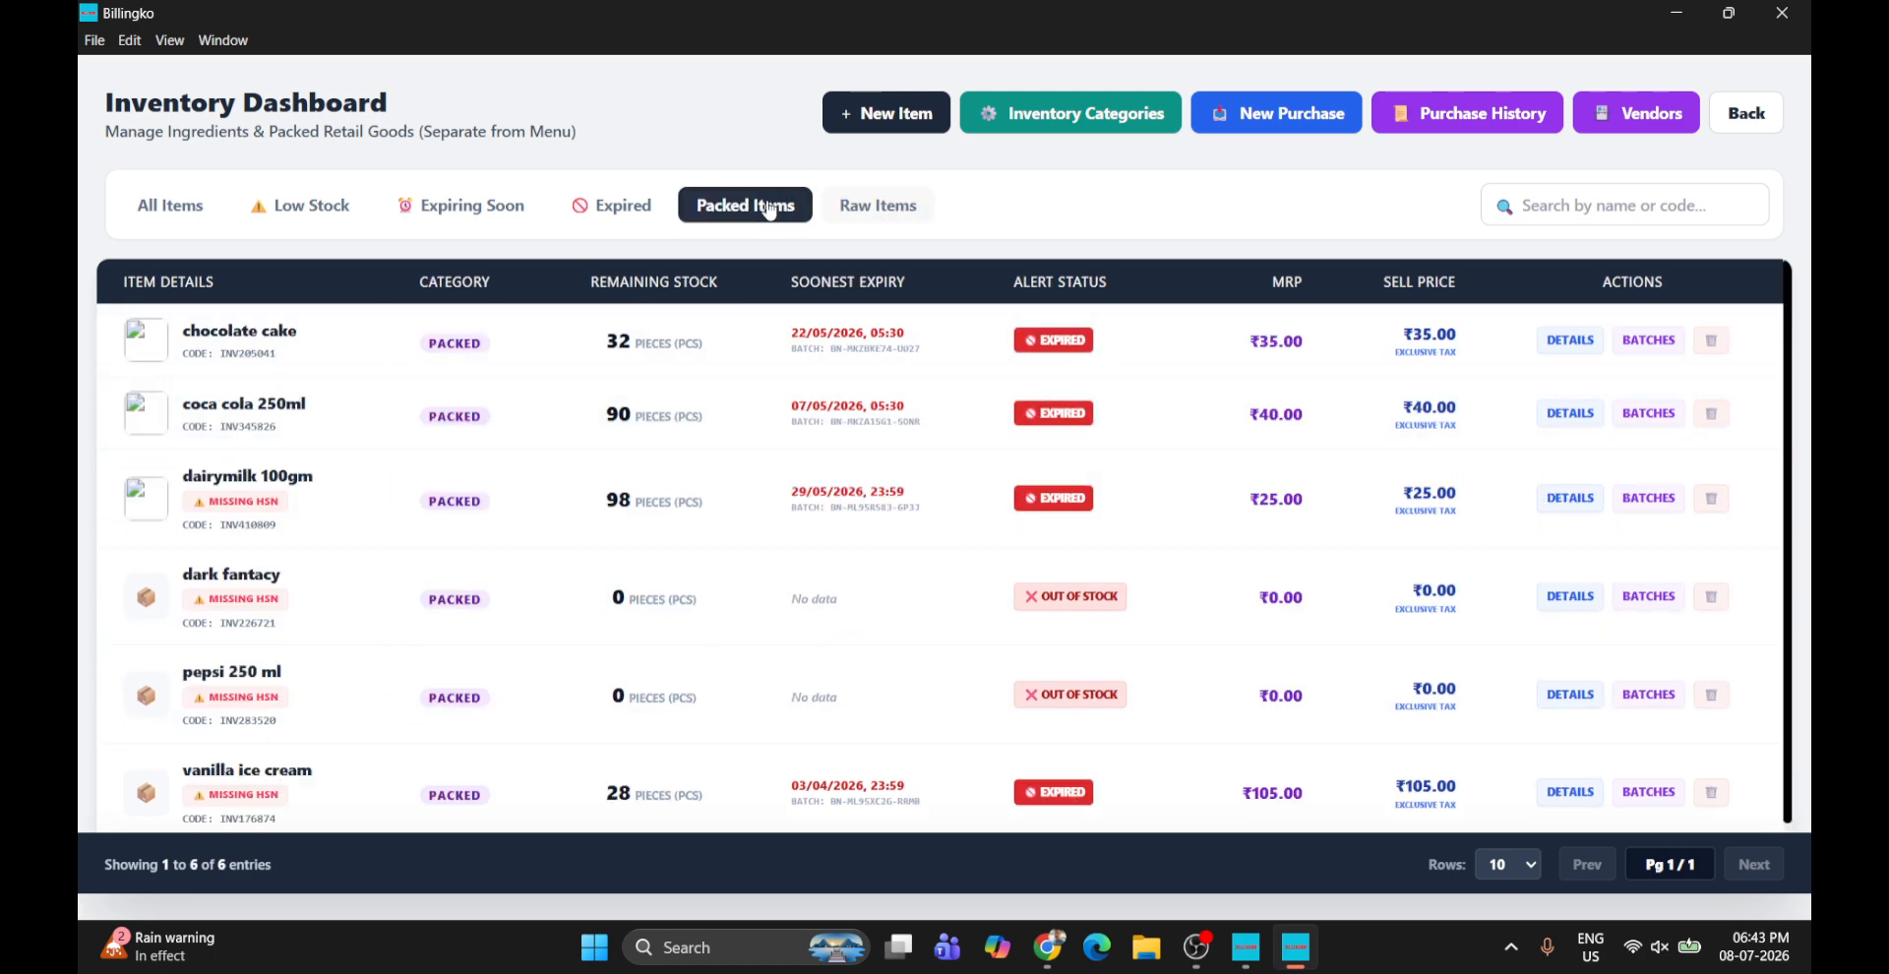
left_click(876, 208)
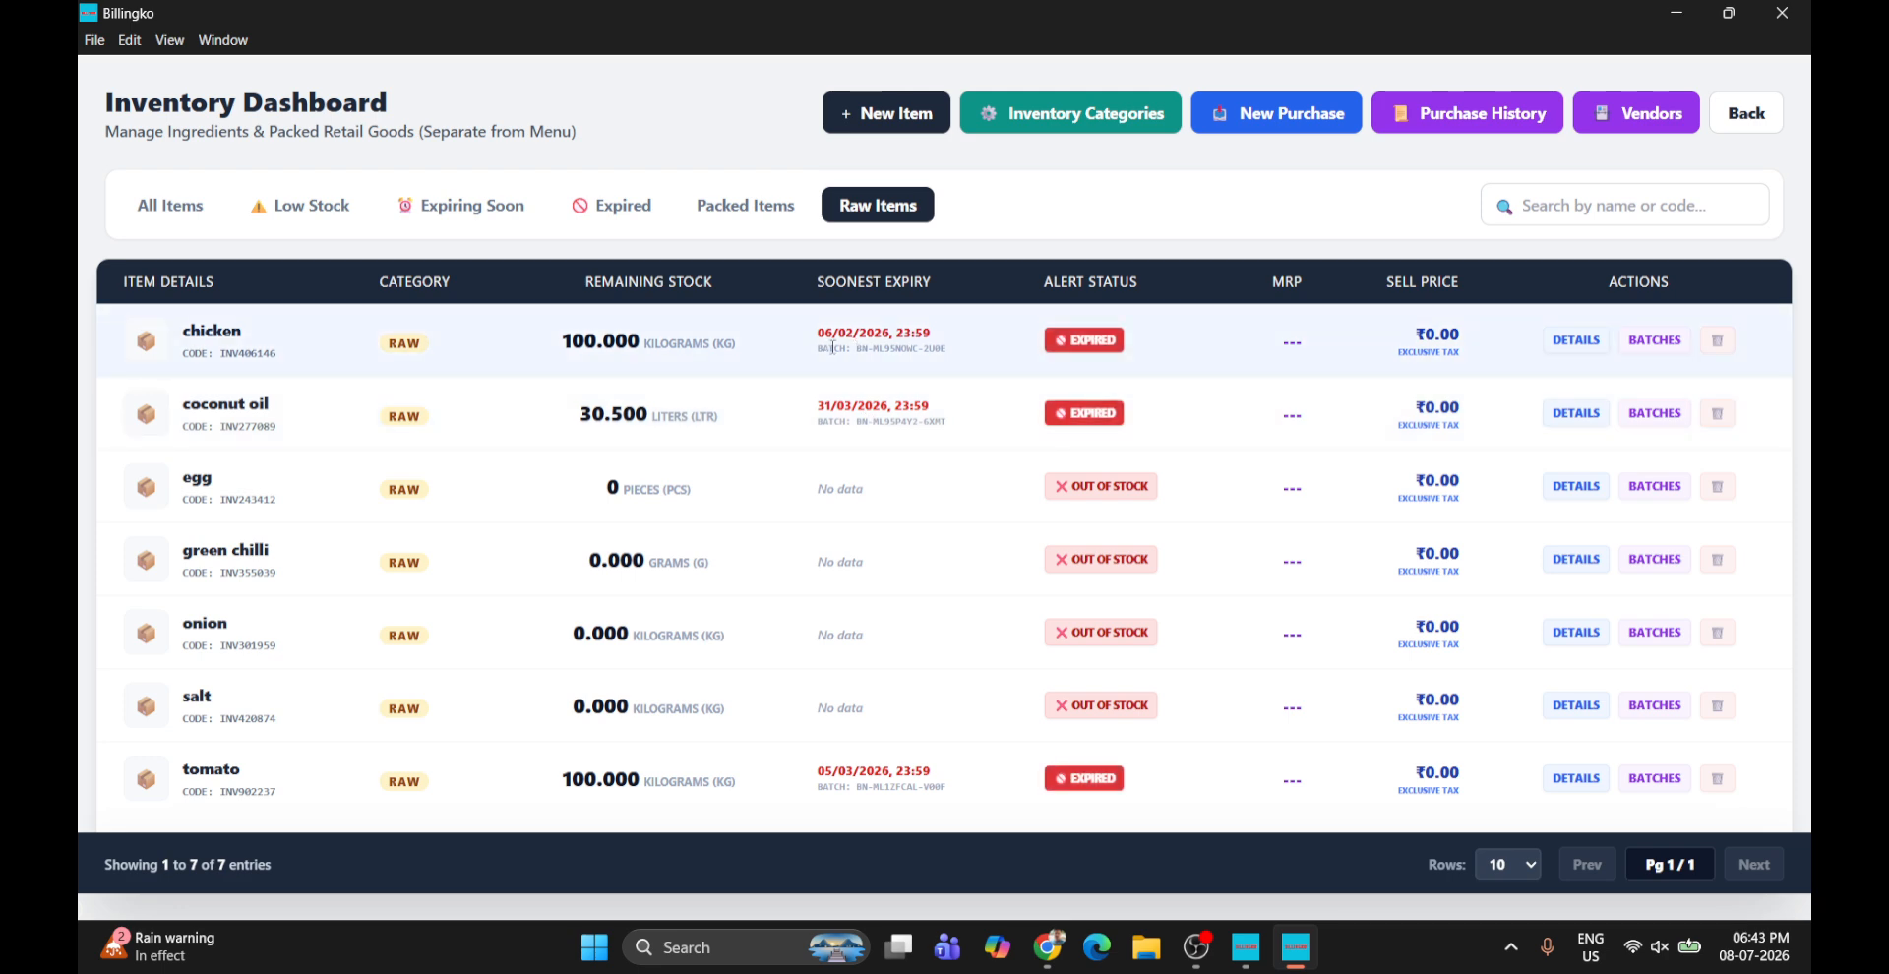
left_click(192, 208)
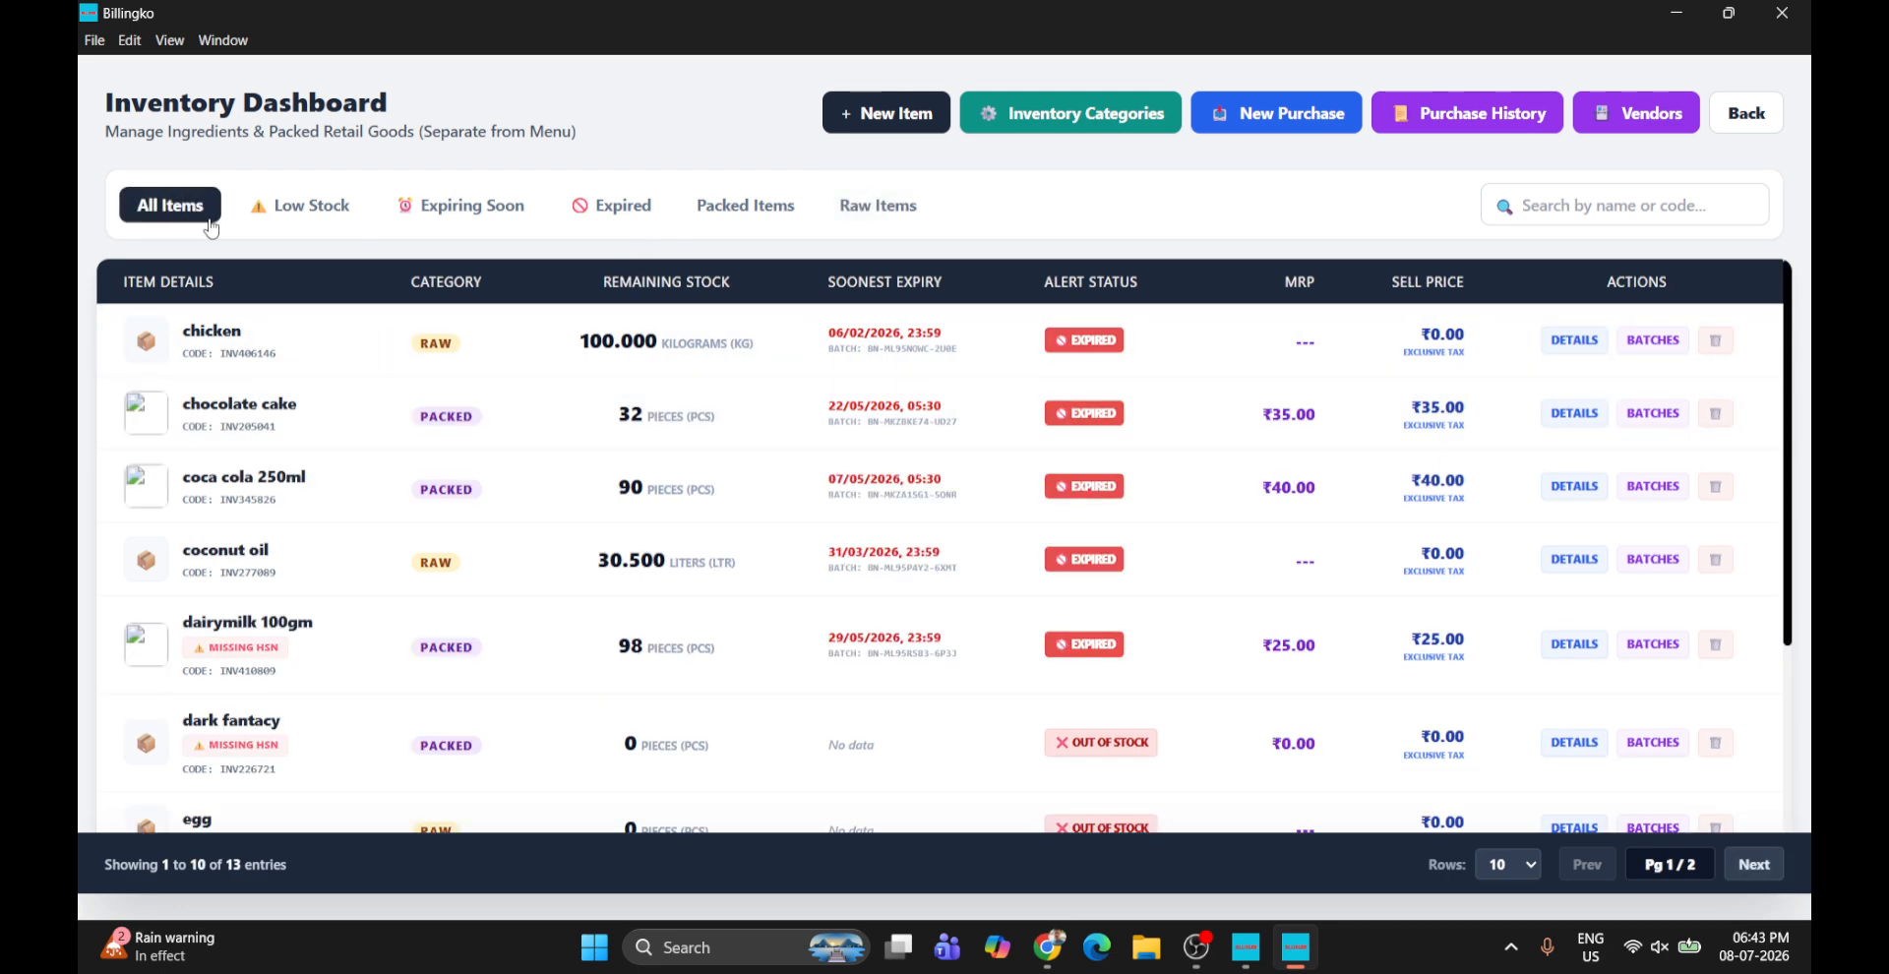
scroll(339, 423, "down", 3)
scroll(330, 485, "up", 2)
scroll(329, 485, "up", 2)
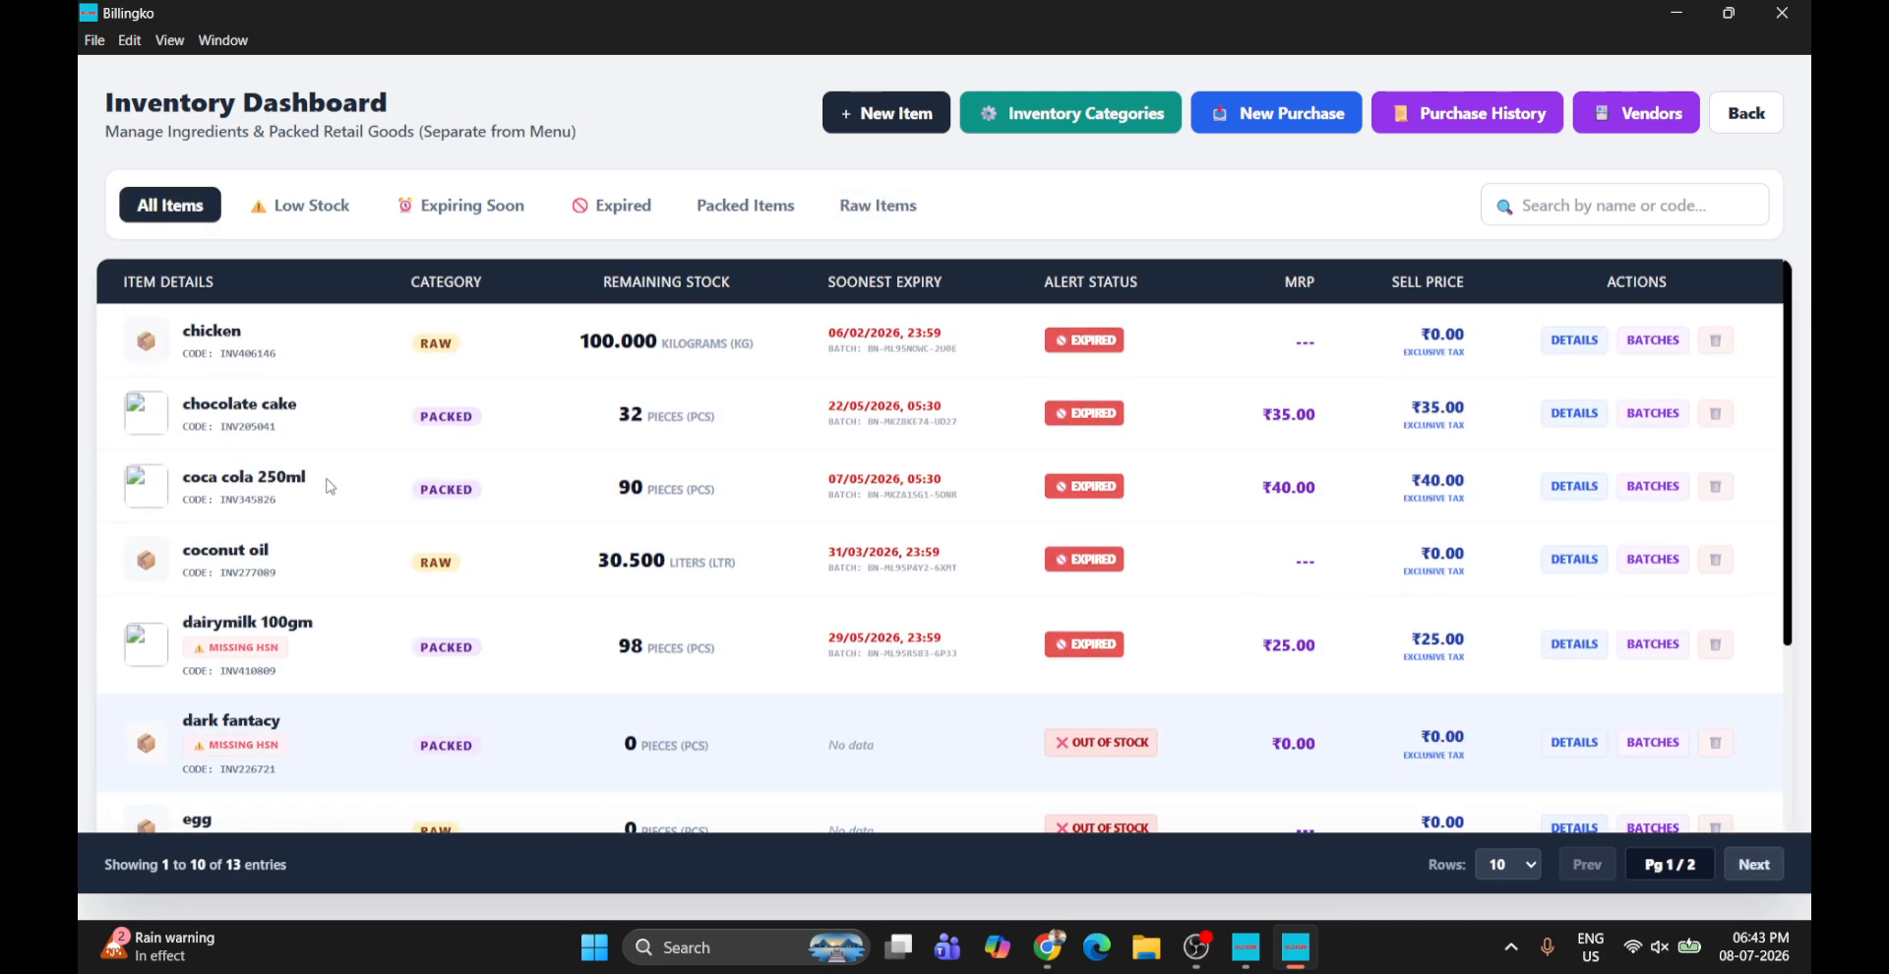
scroll(898, 704, "down", 4)
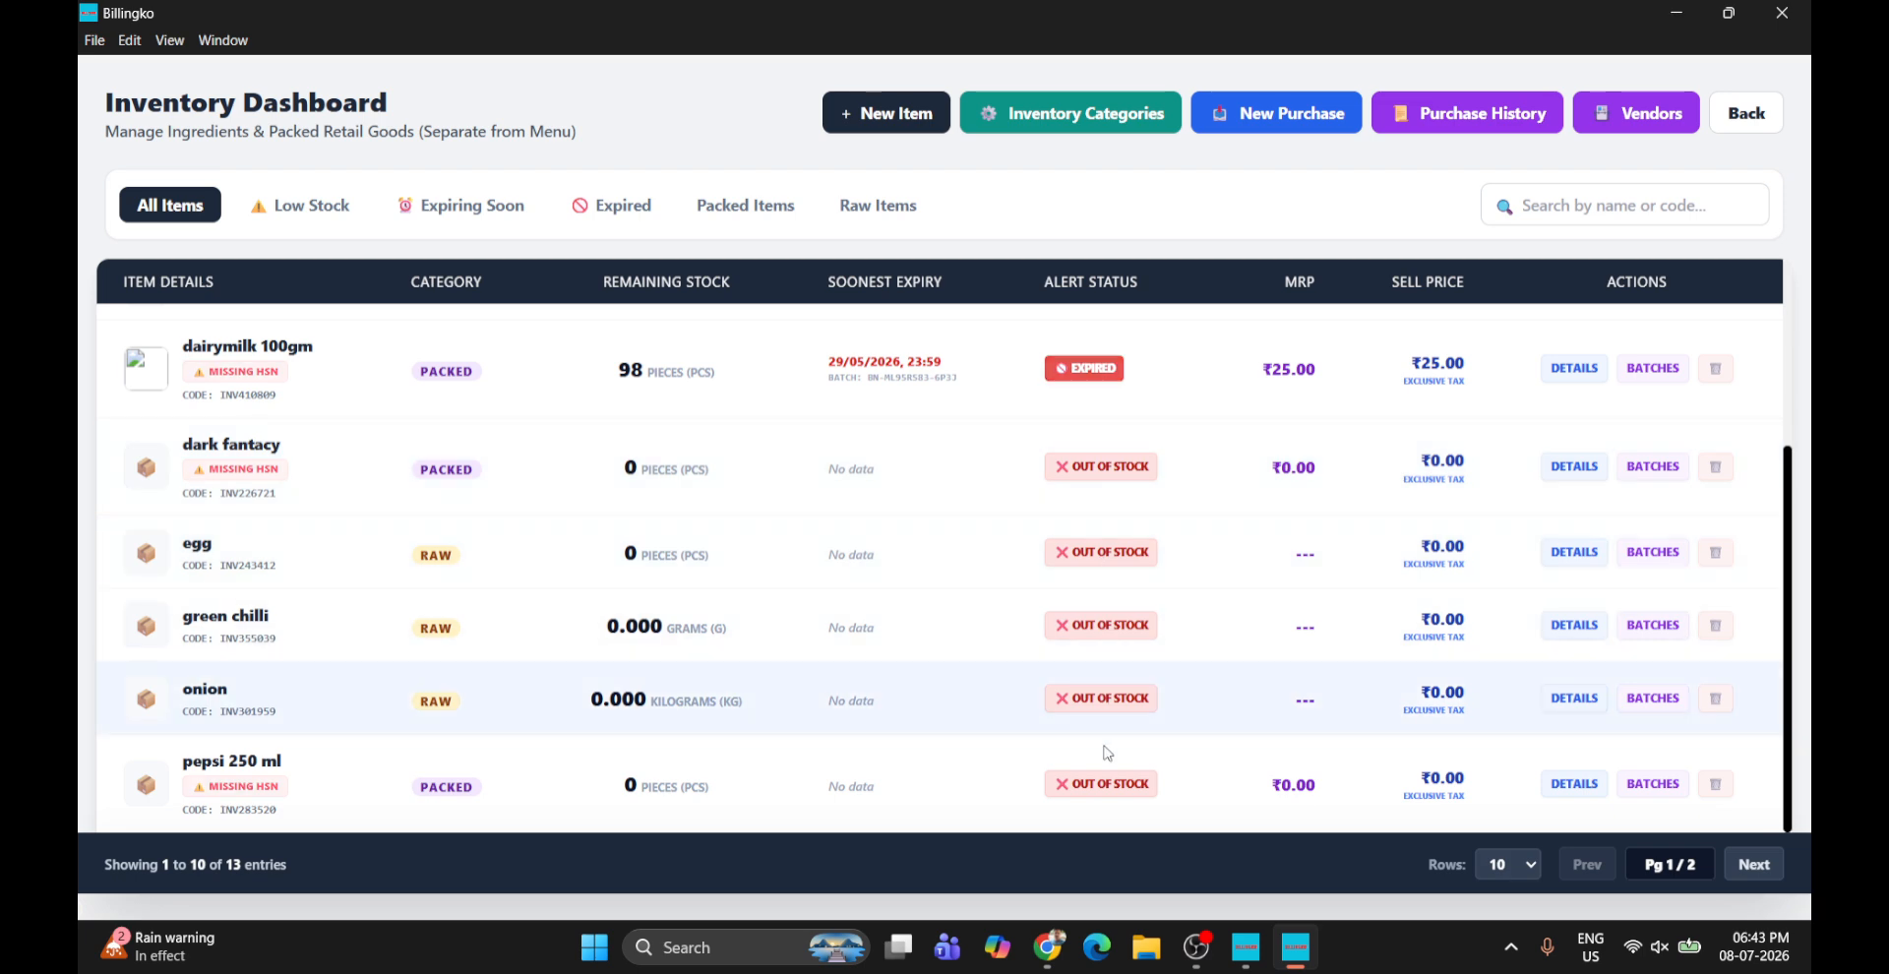
Return to the billing screen, try to add Egg Fry to the order and dismiss the notice about its ingredients
left_click(1747, 113)
scroll(758, 541, "down", 5)
scroll(758, 541, "down", 3)
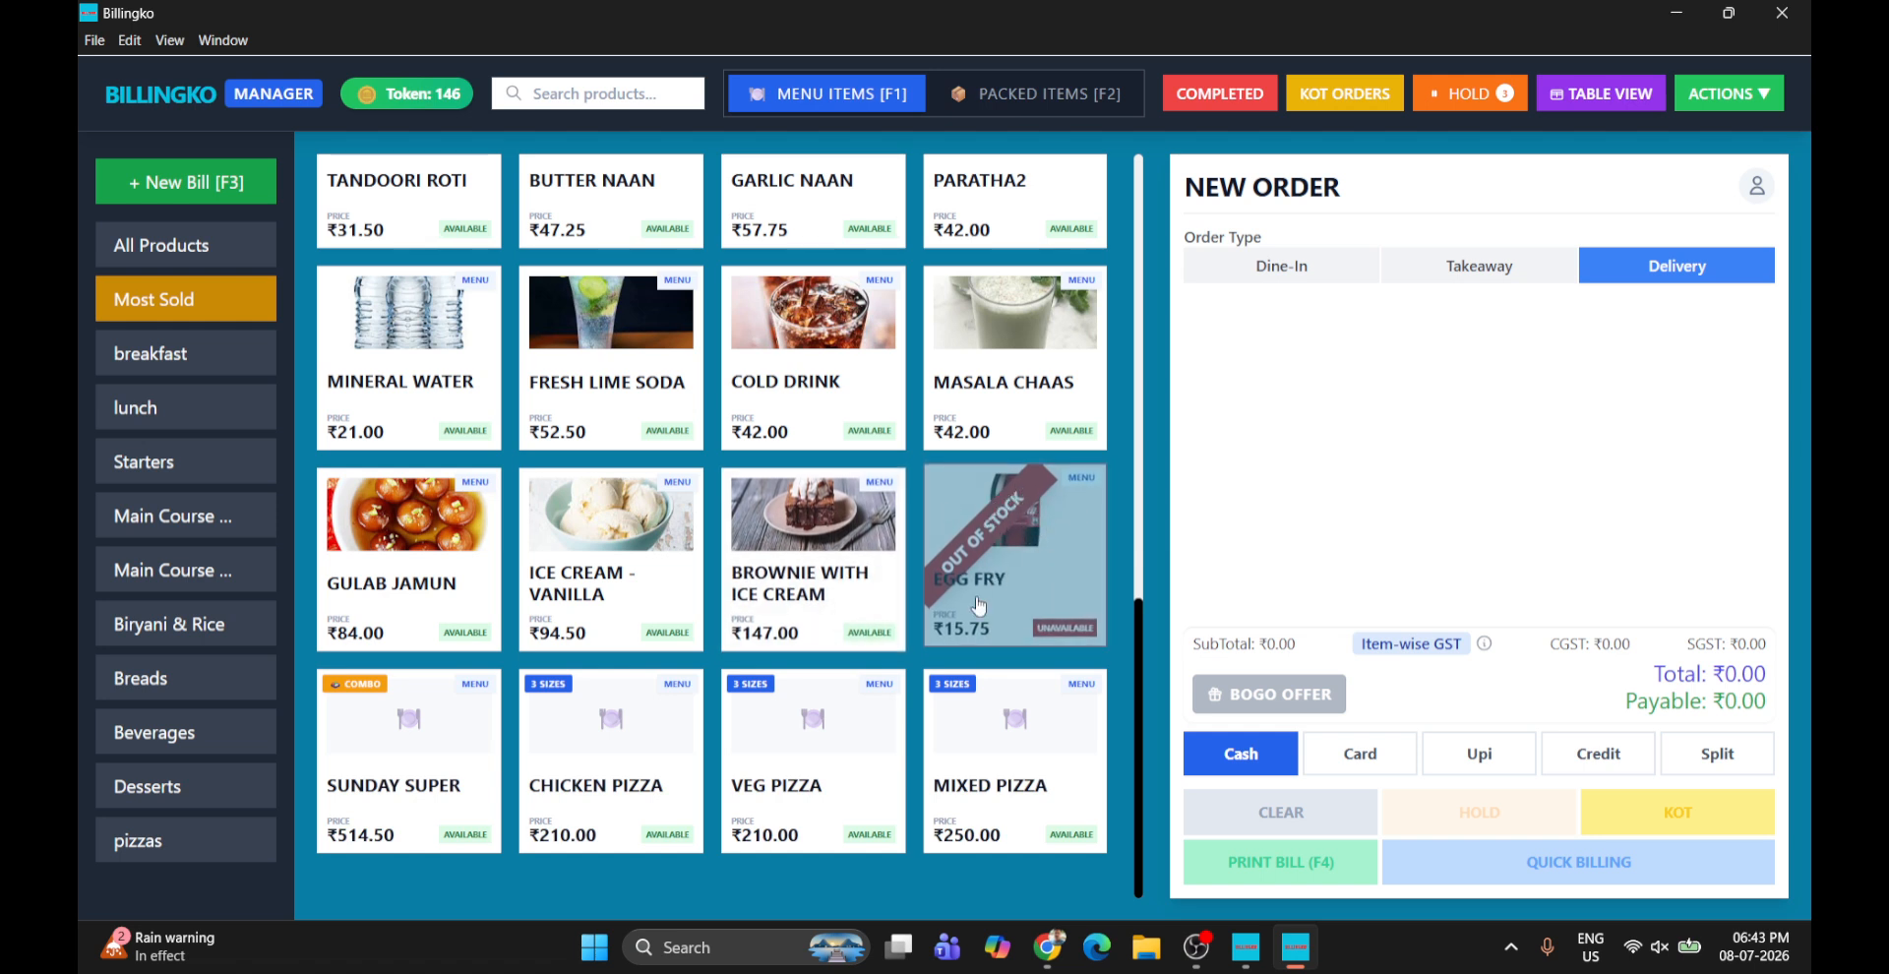
left_click(1019, 536)
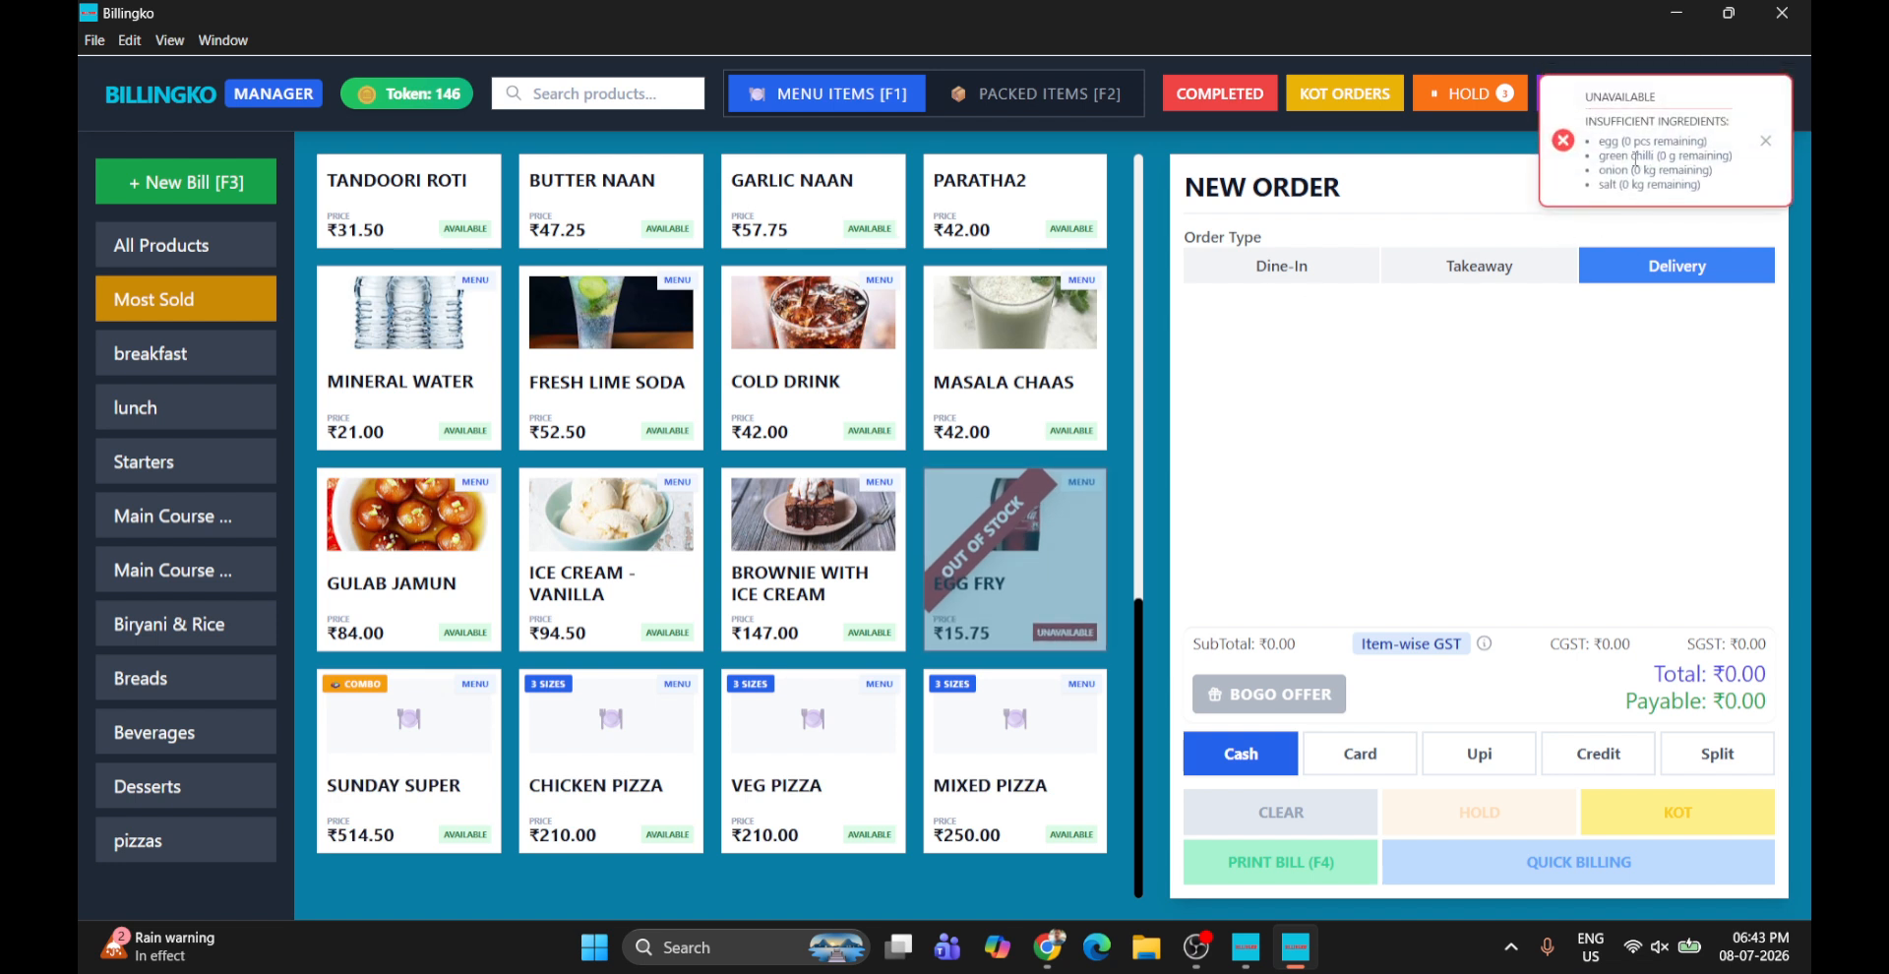
left_click_drag(1610, 145, 1614, 155)
left_click(1611, 147)
left_click(1763, 143)
Open the inventory's raw items and view the details of egg, closing them without changes
left_click(1732, 94)
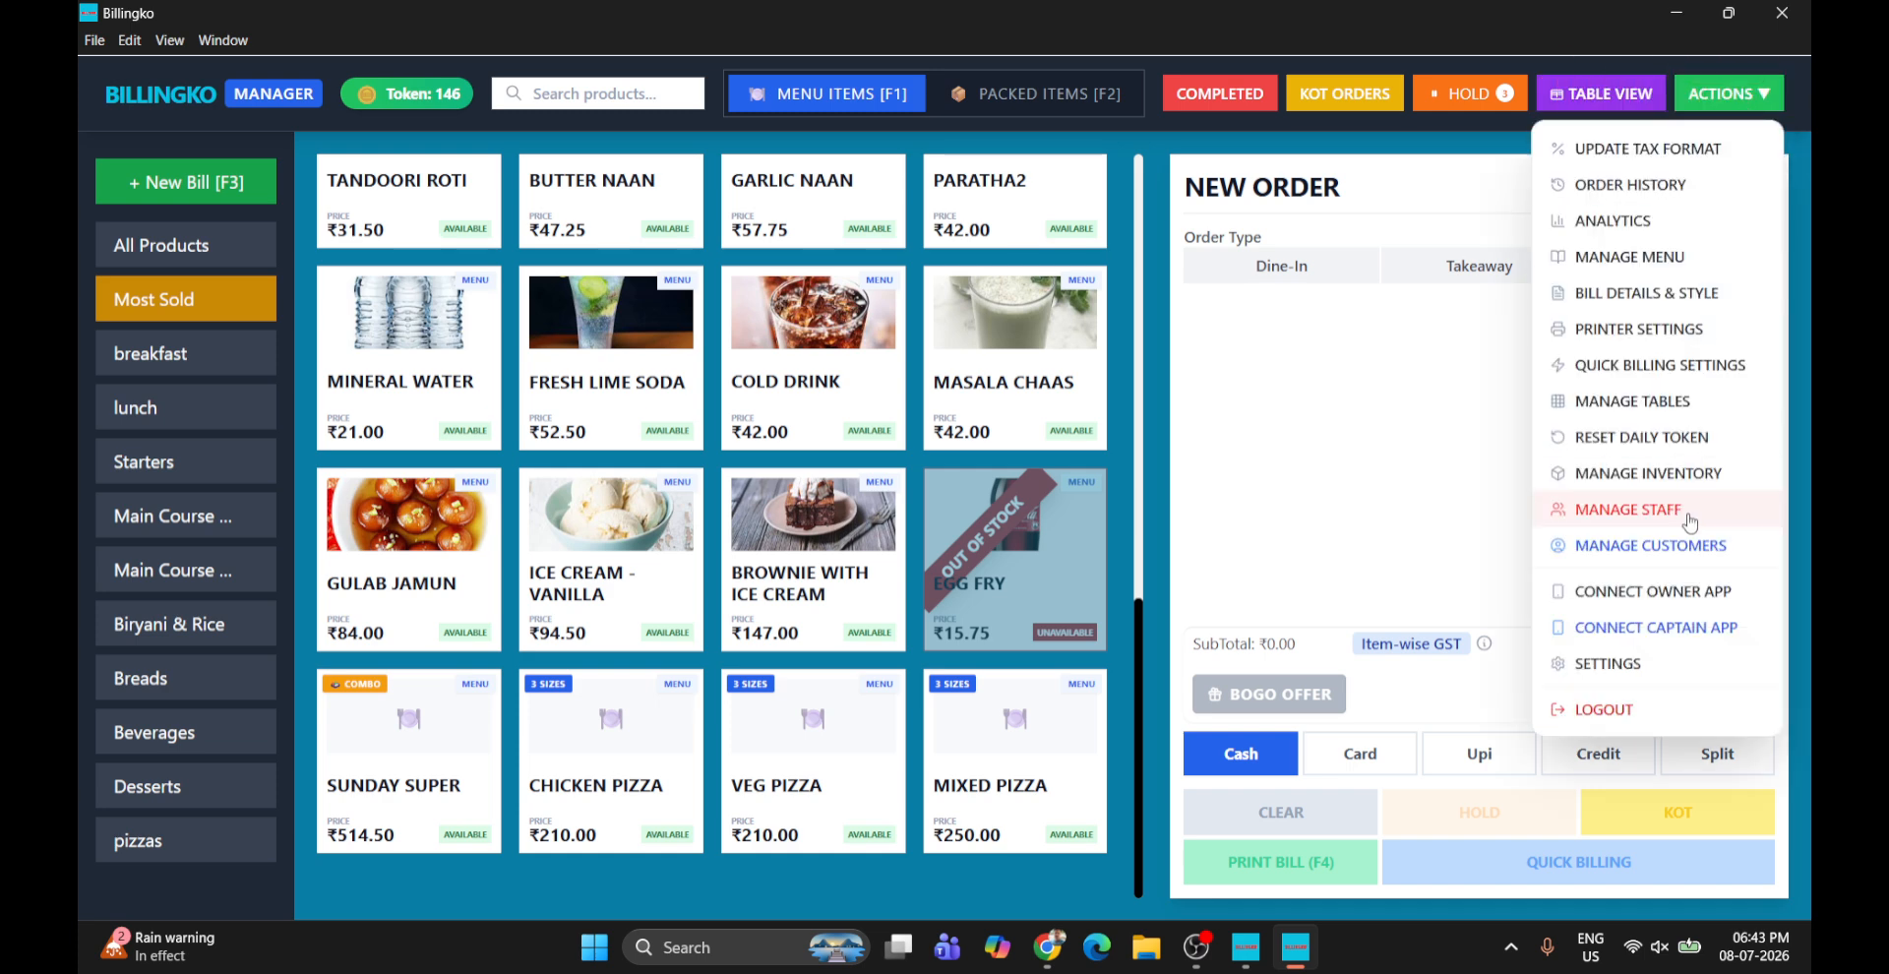
left_click(1673, 474)
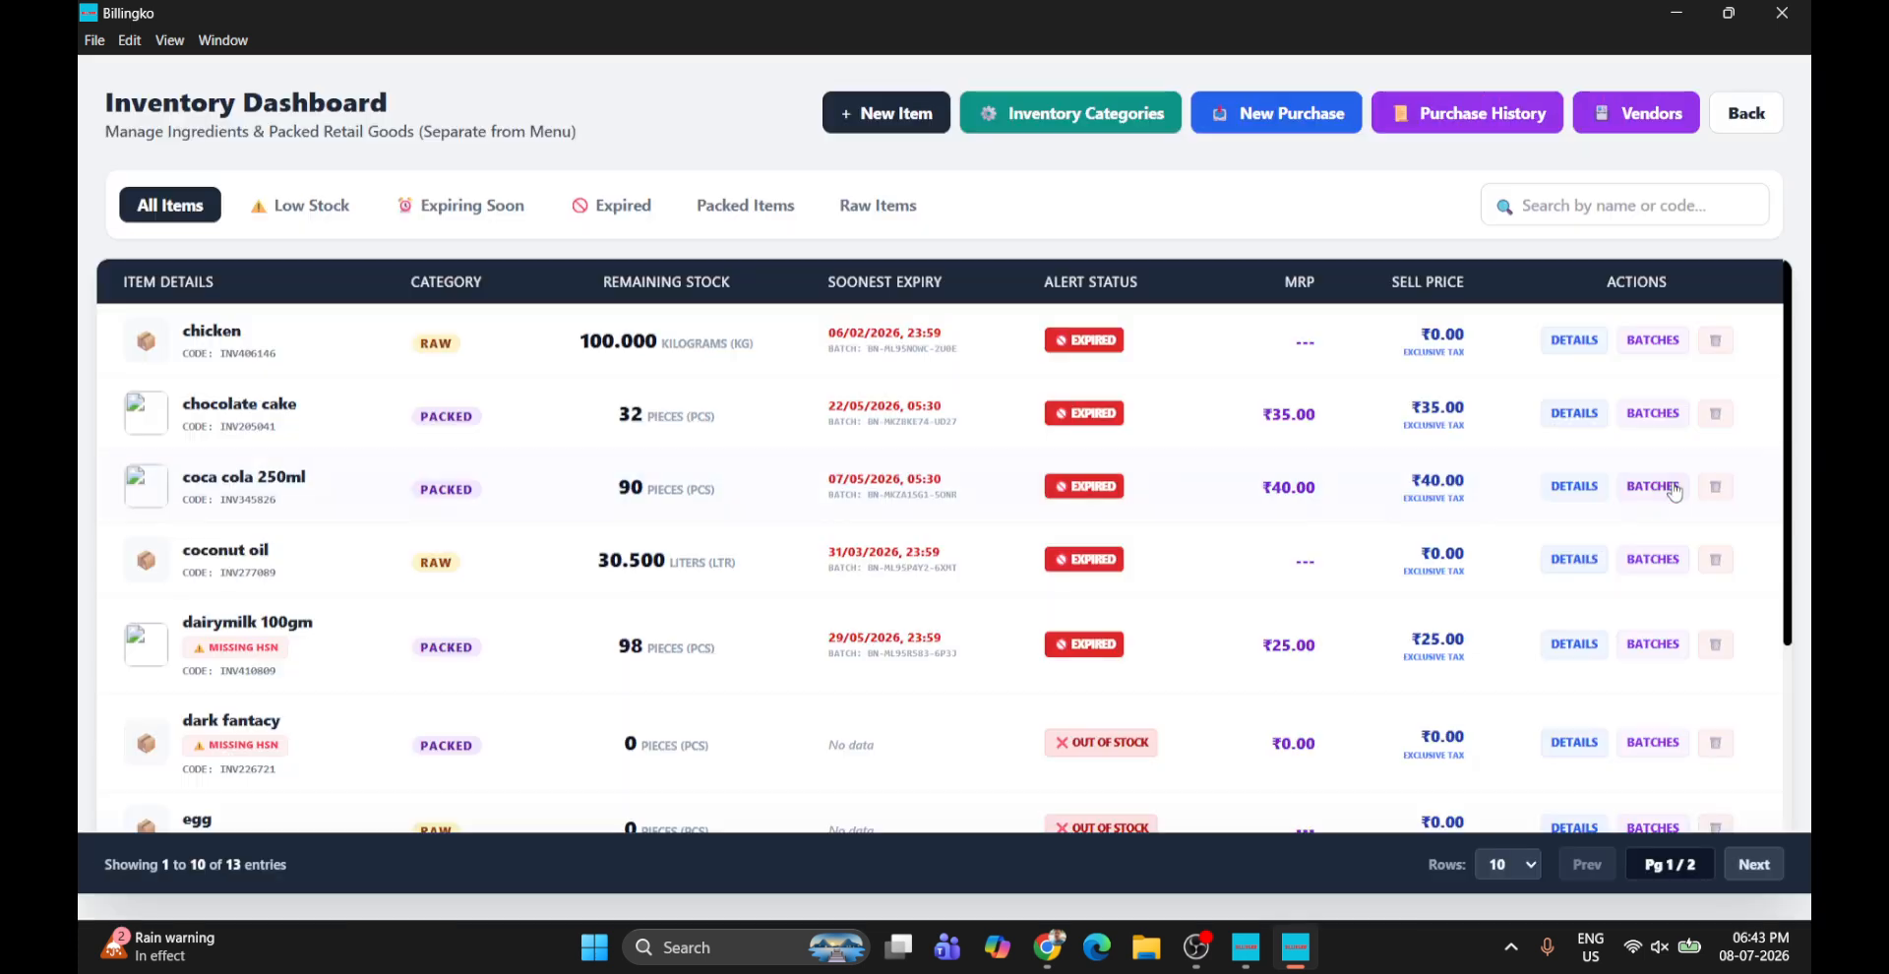
left_click(852, 218)
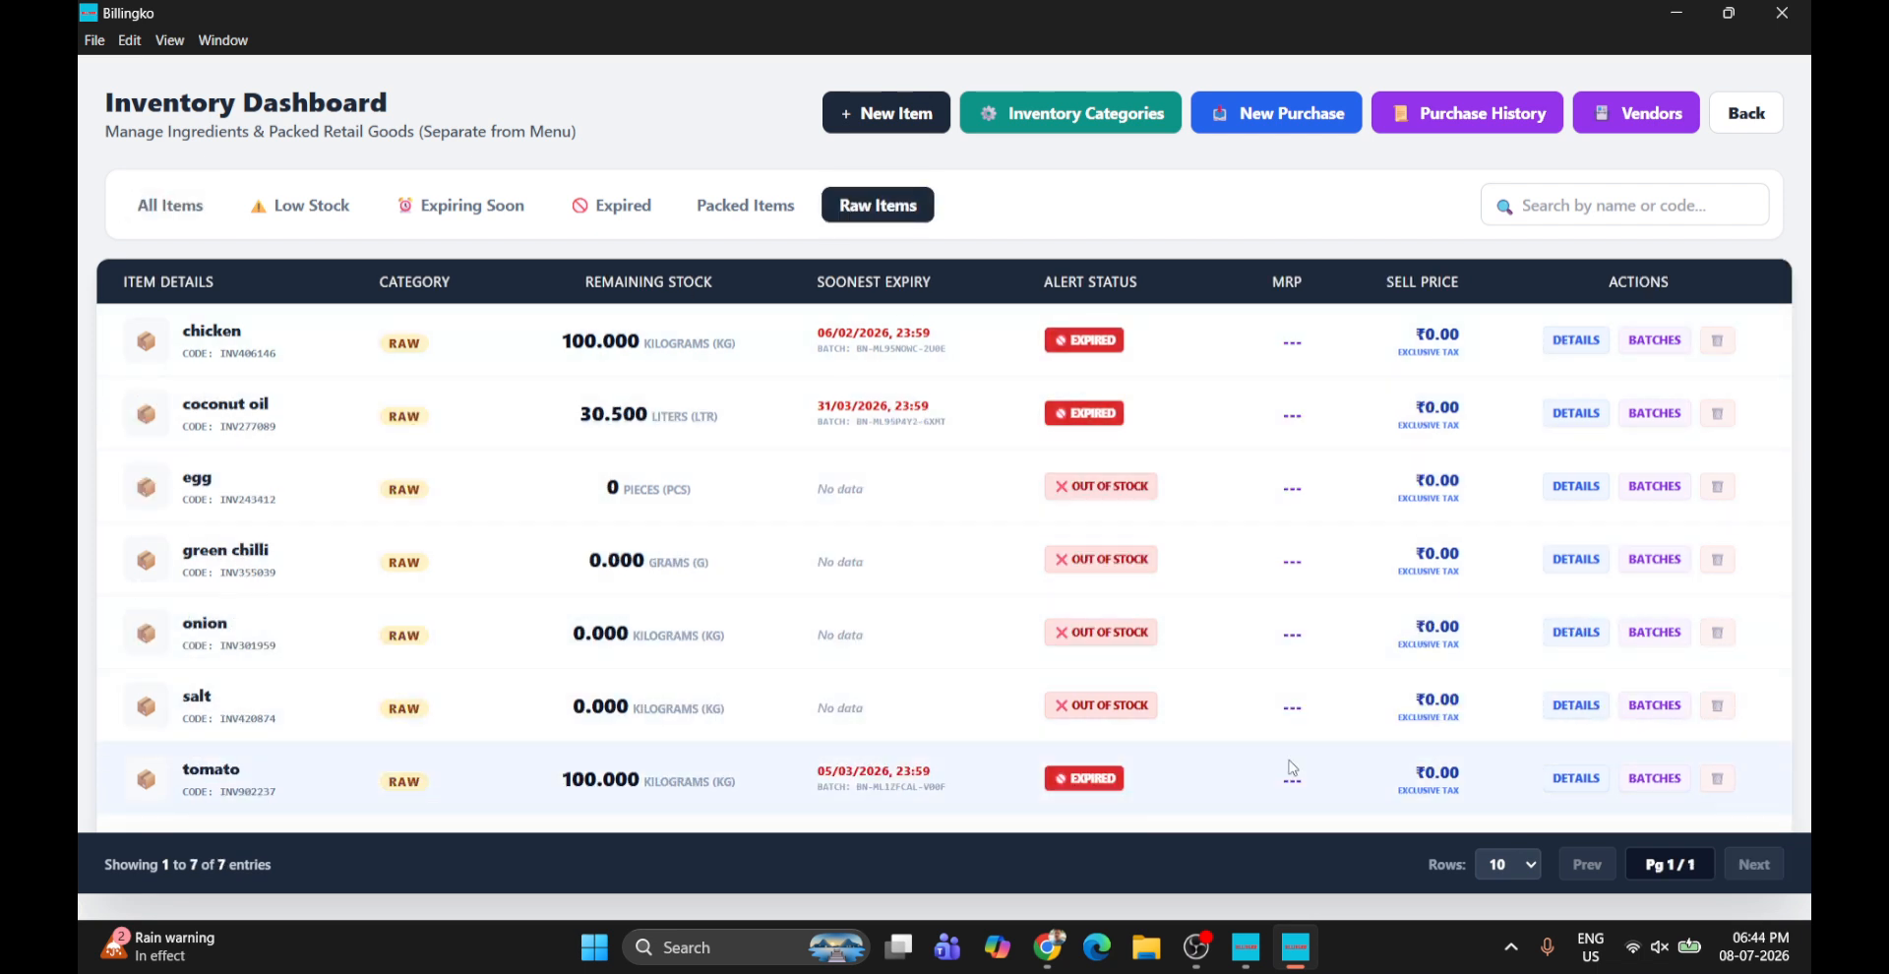
left_click(1592, 496)
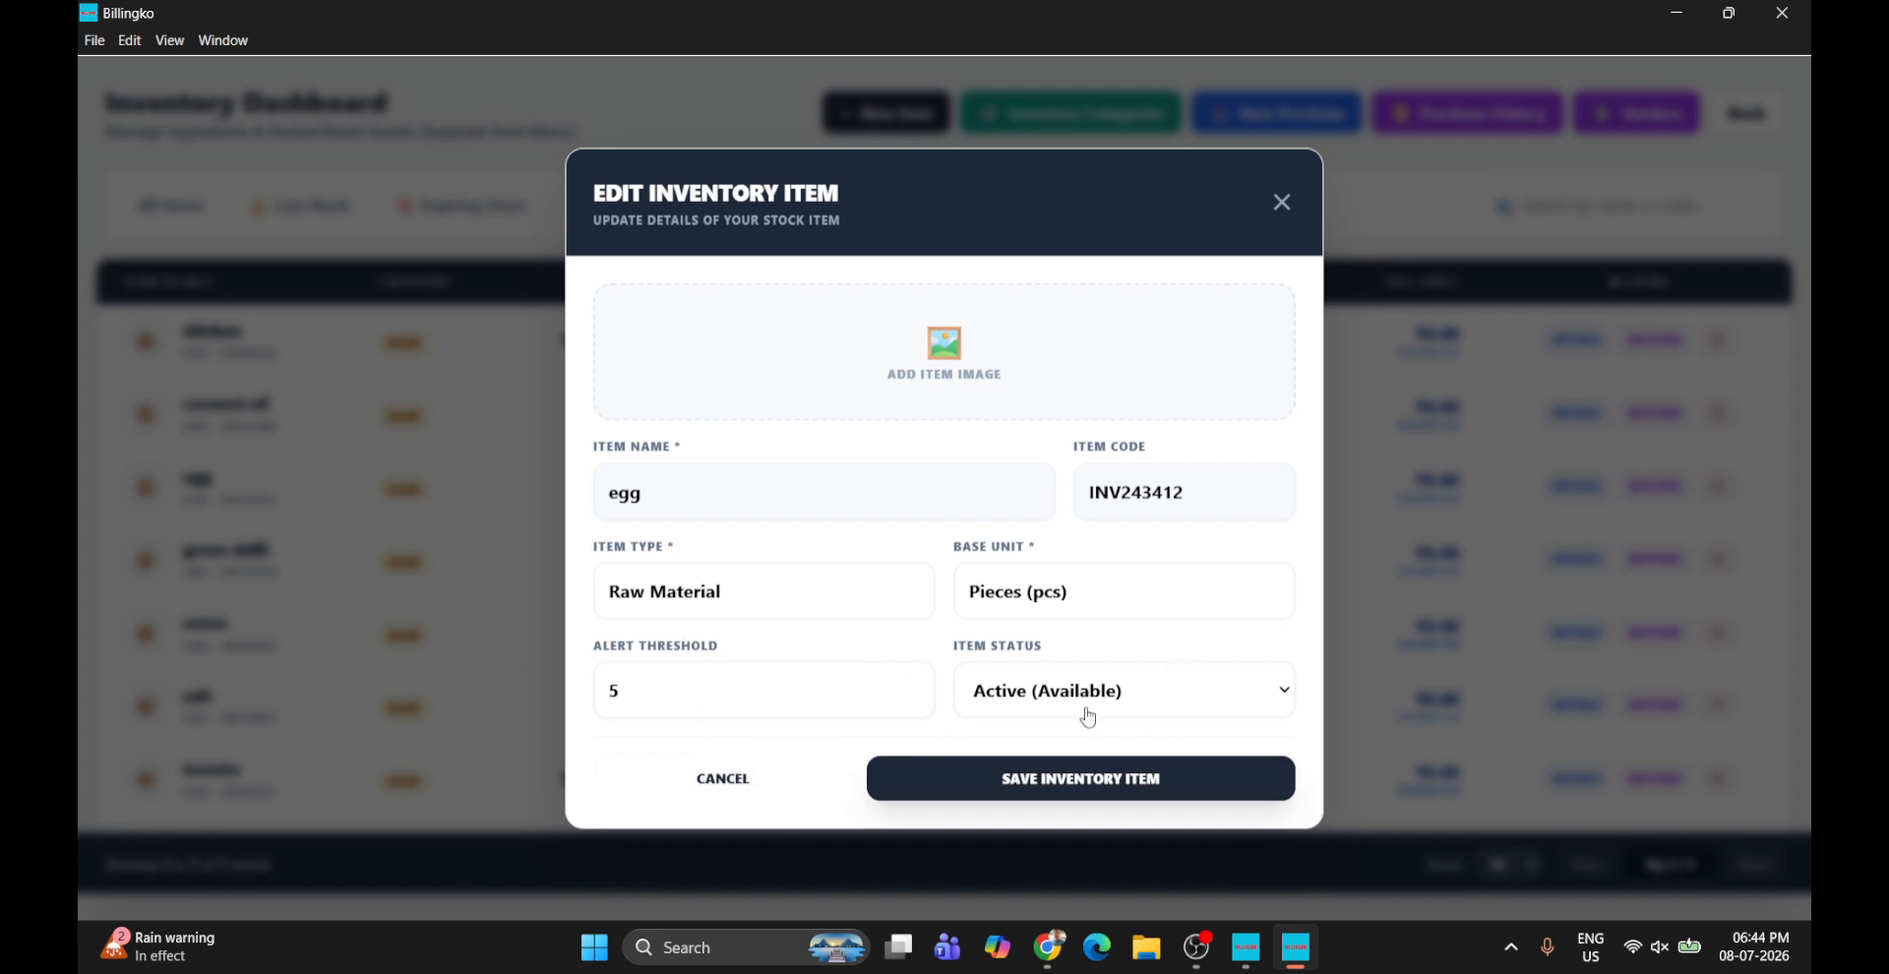
left_click(772, 782)
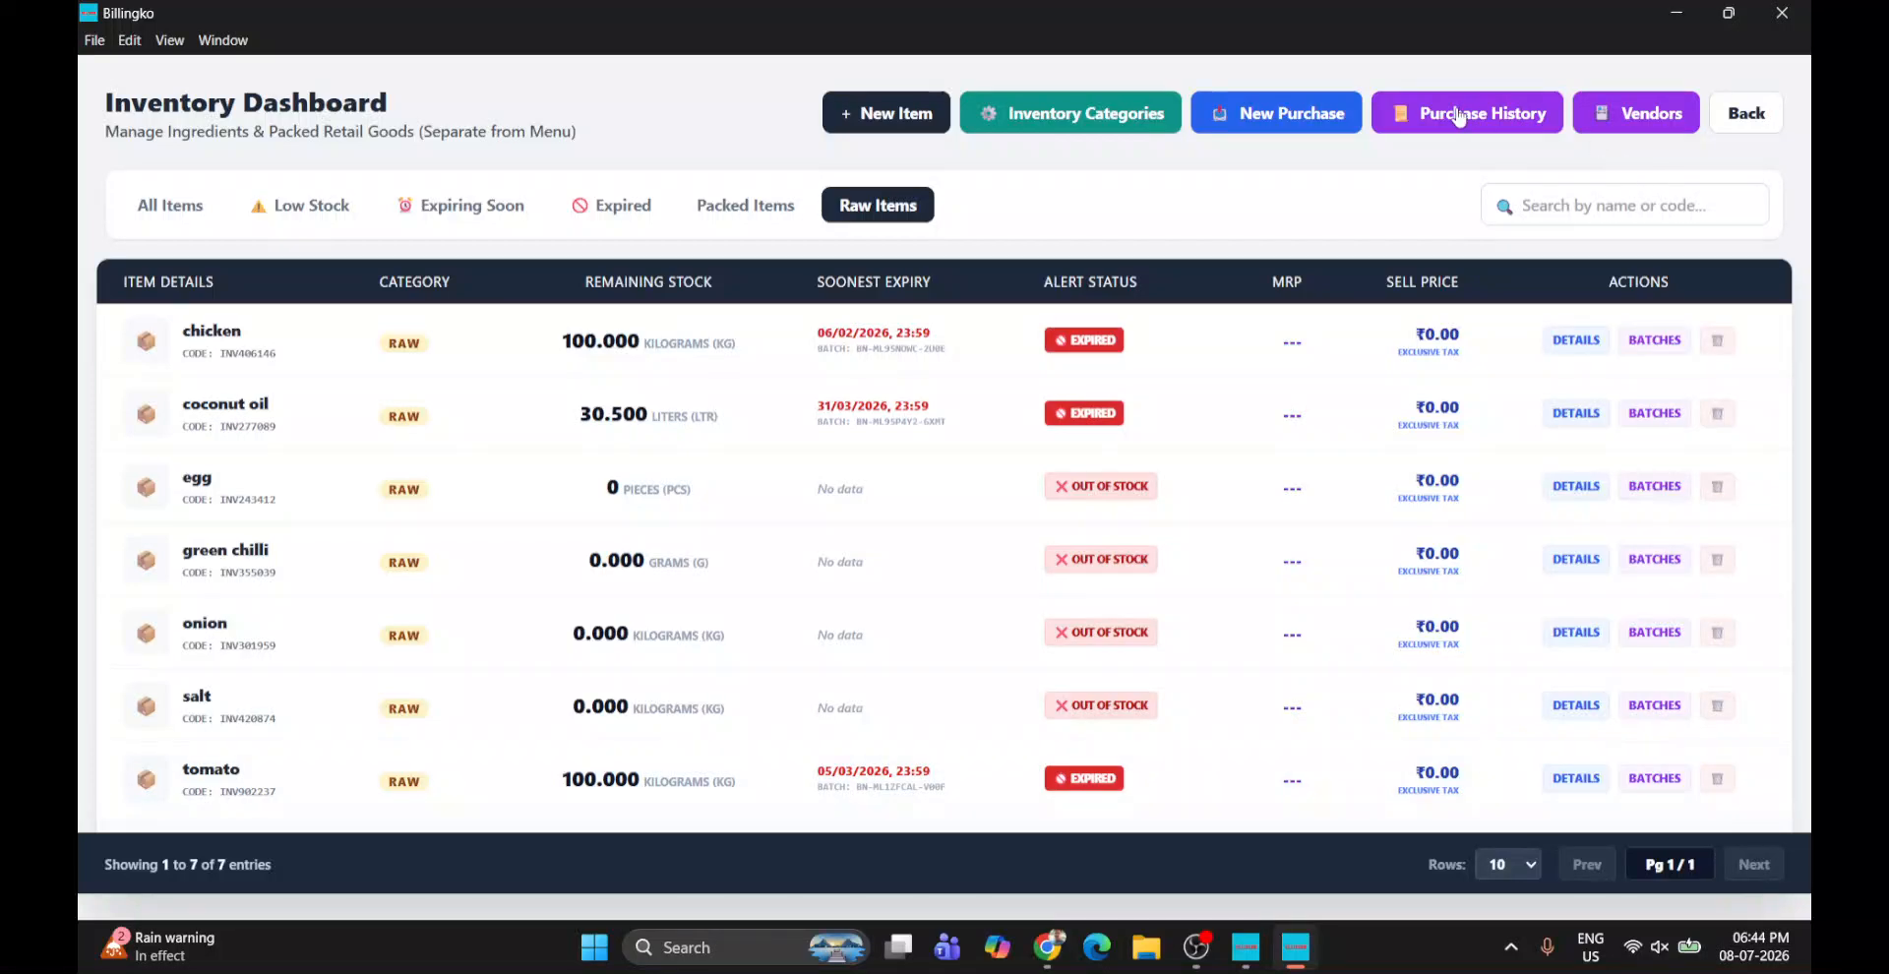
Start a new stock purchase and select the existing vendor by searching for the vendor's name
left_click(1338, 108)
left_click(299, 284)
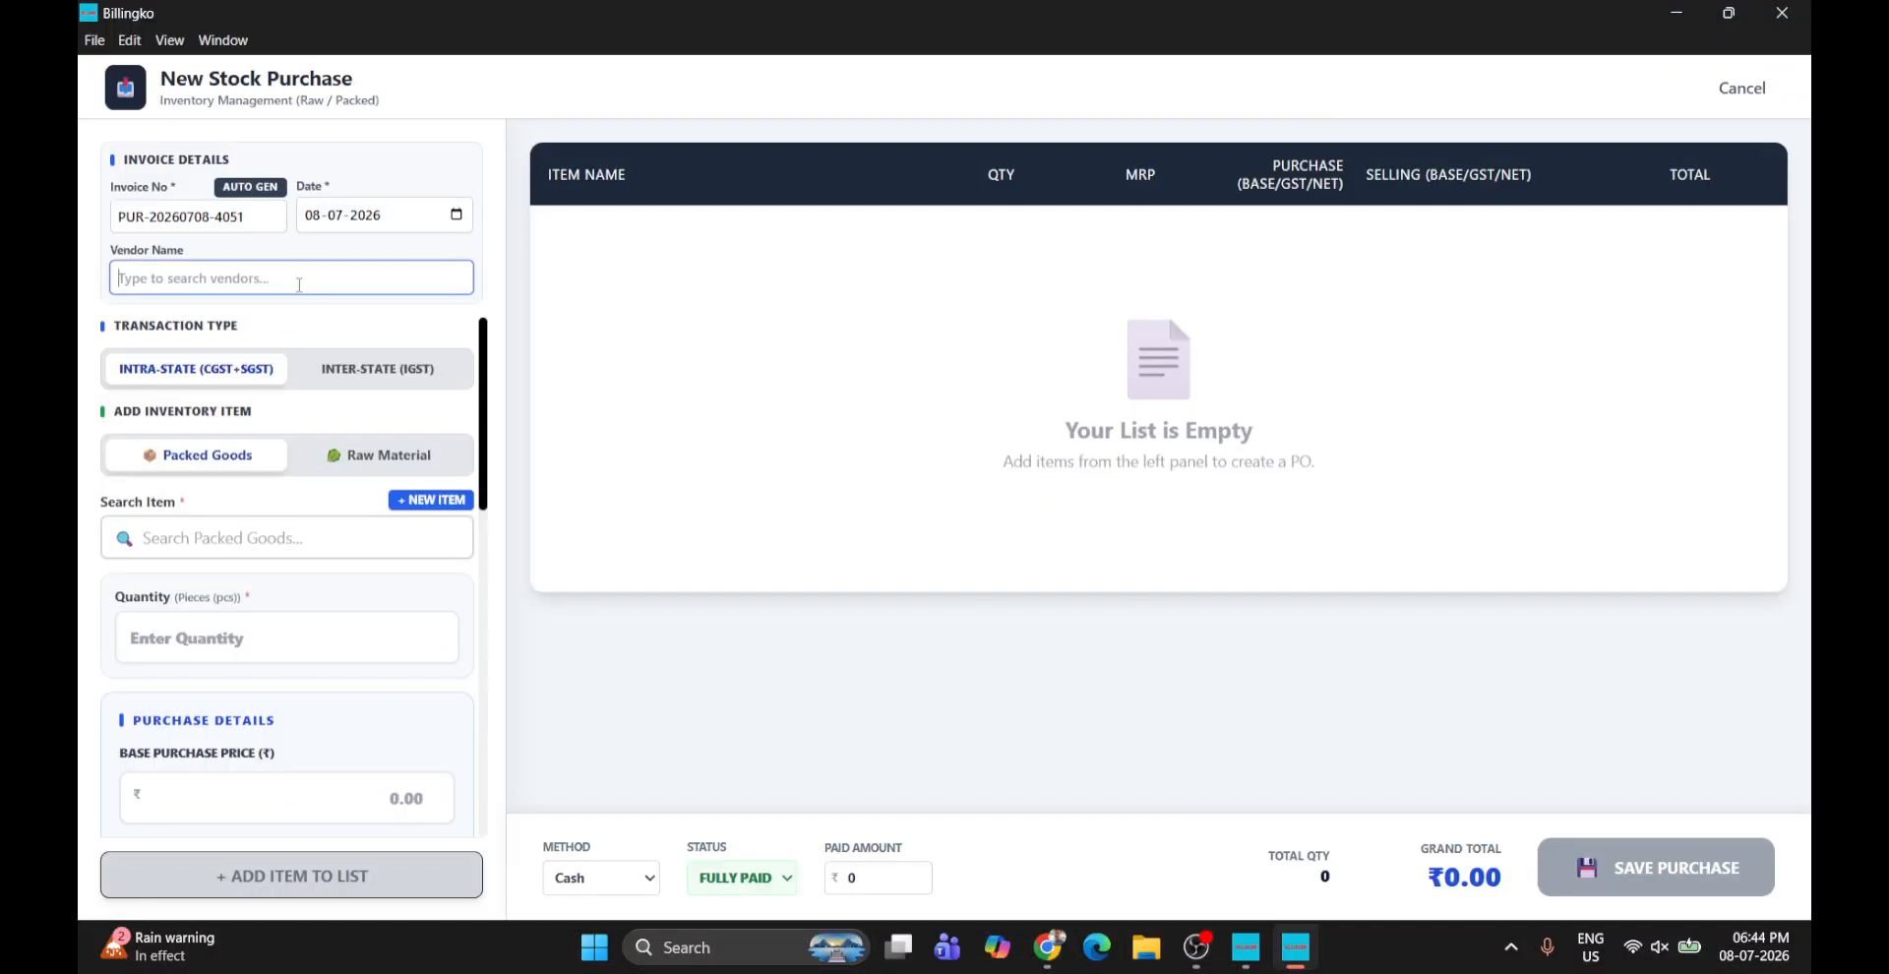
type("vi")
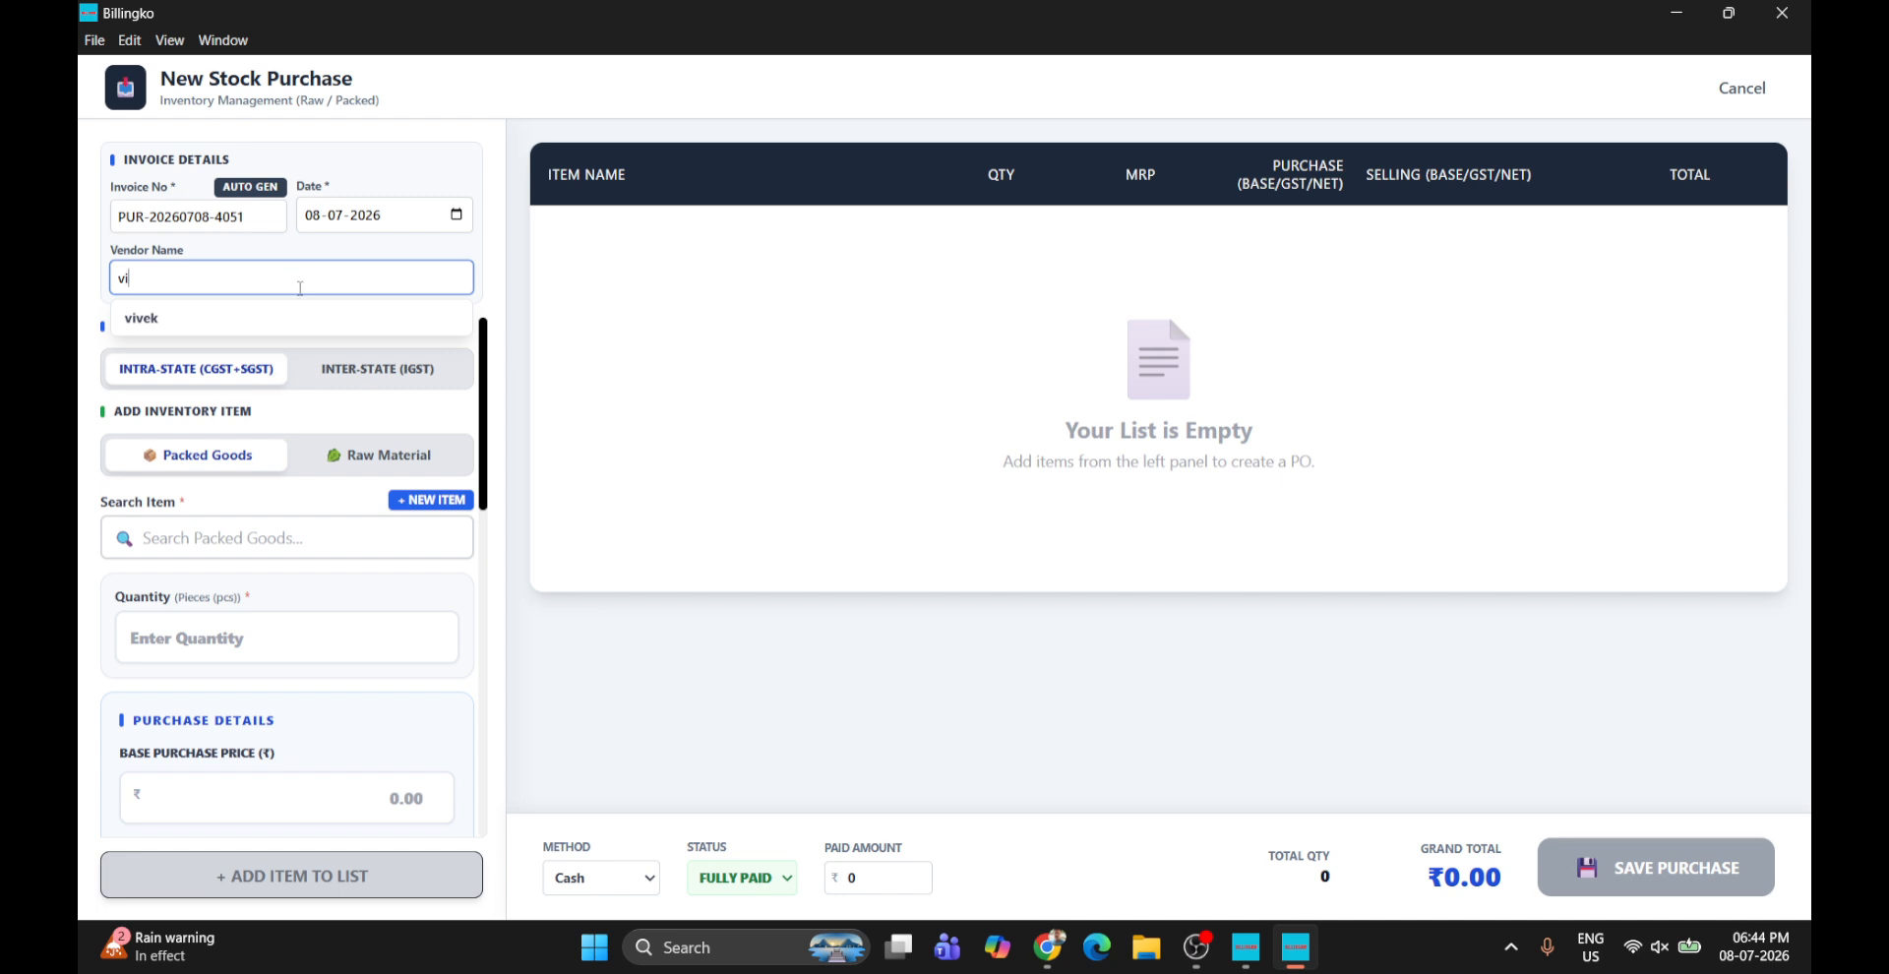
left_click(306, 317)
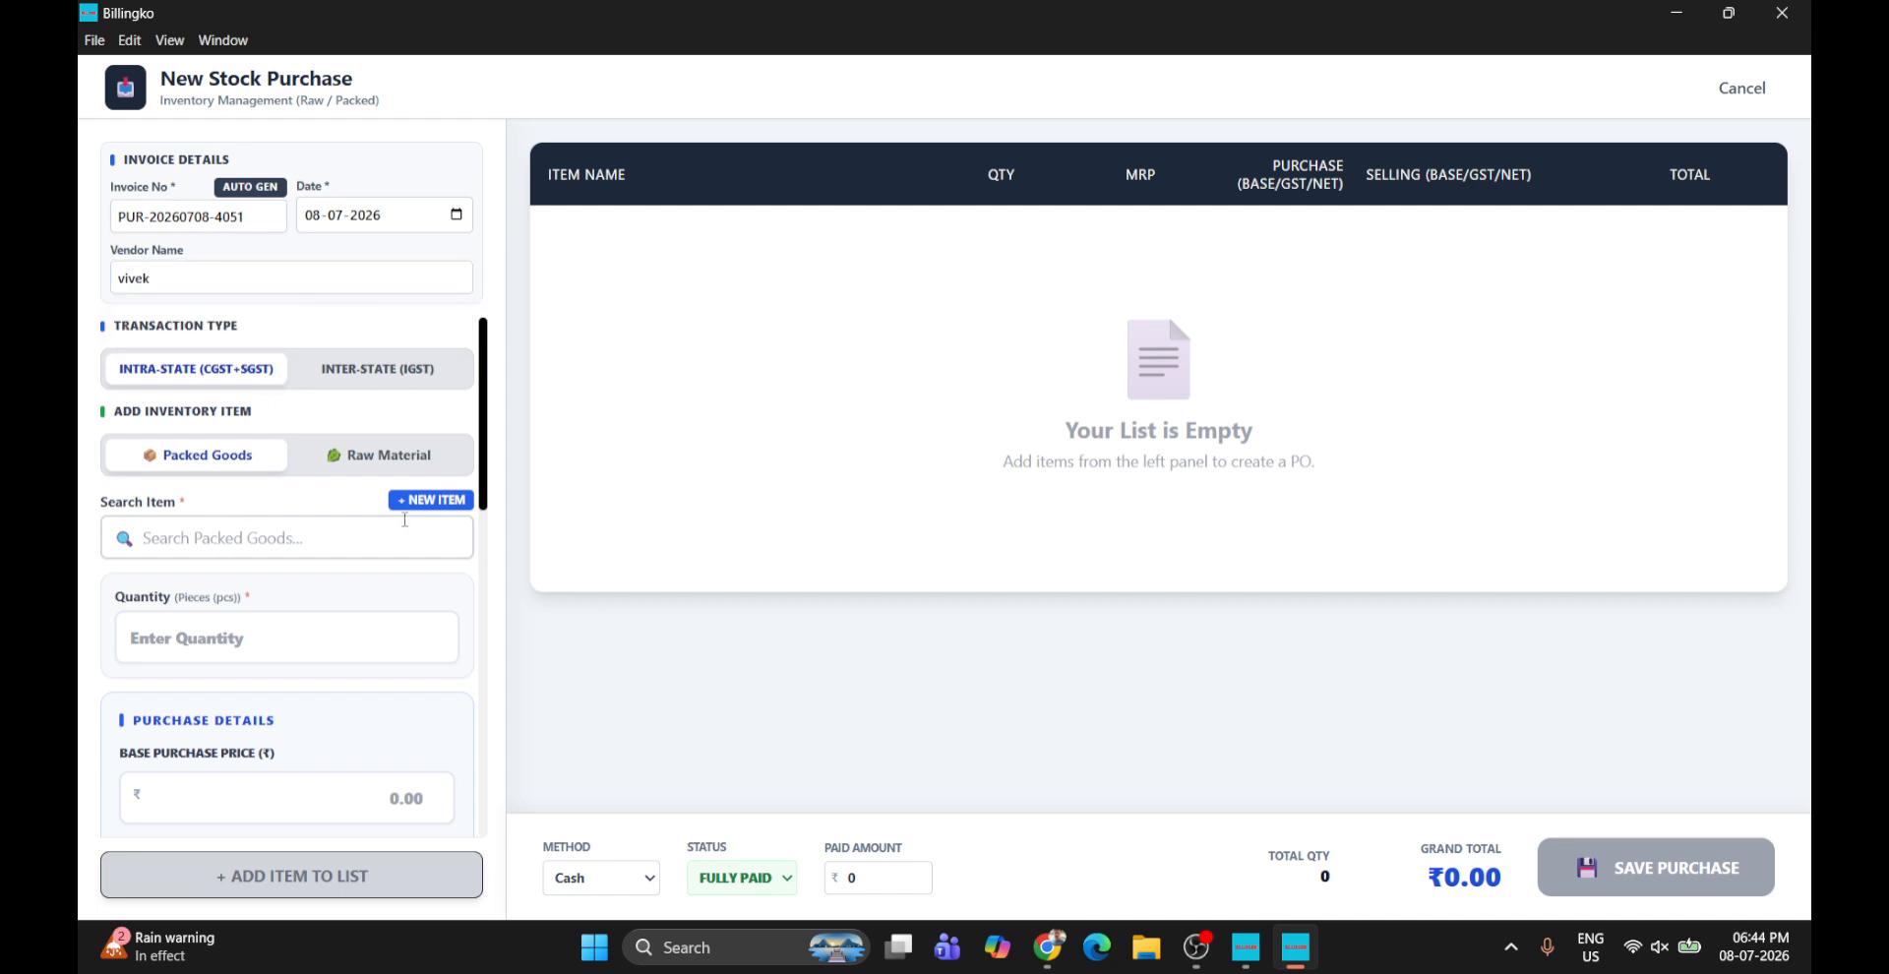
Try to find egg among the packed goods for the purchase
left_click(456, 499)
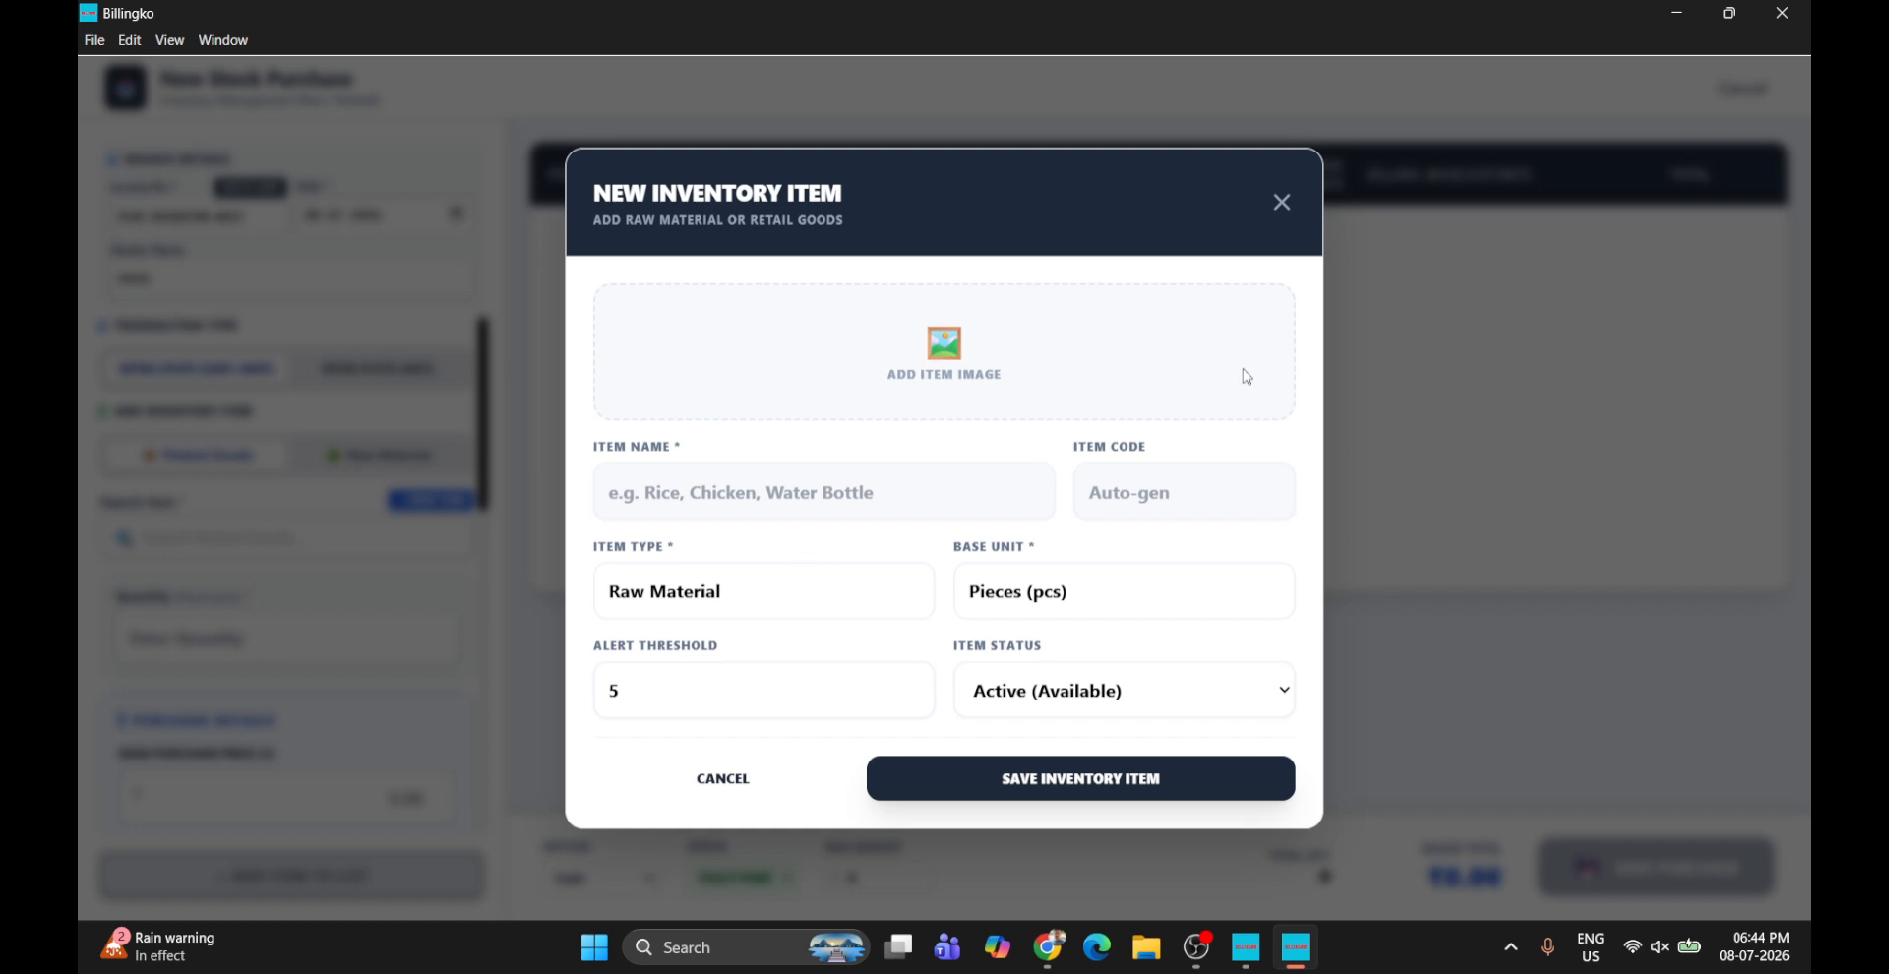
left_click(1282, 201)
left_click(306, 532)
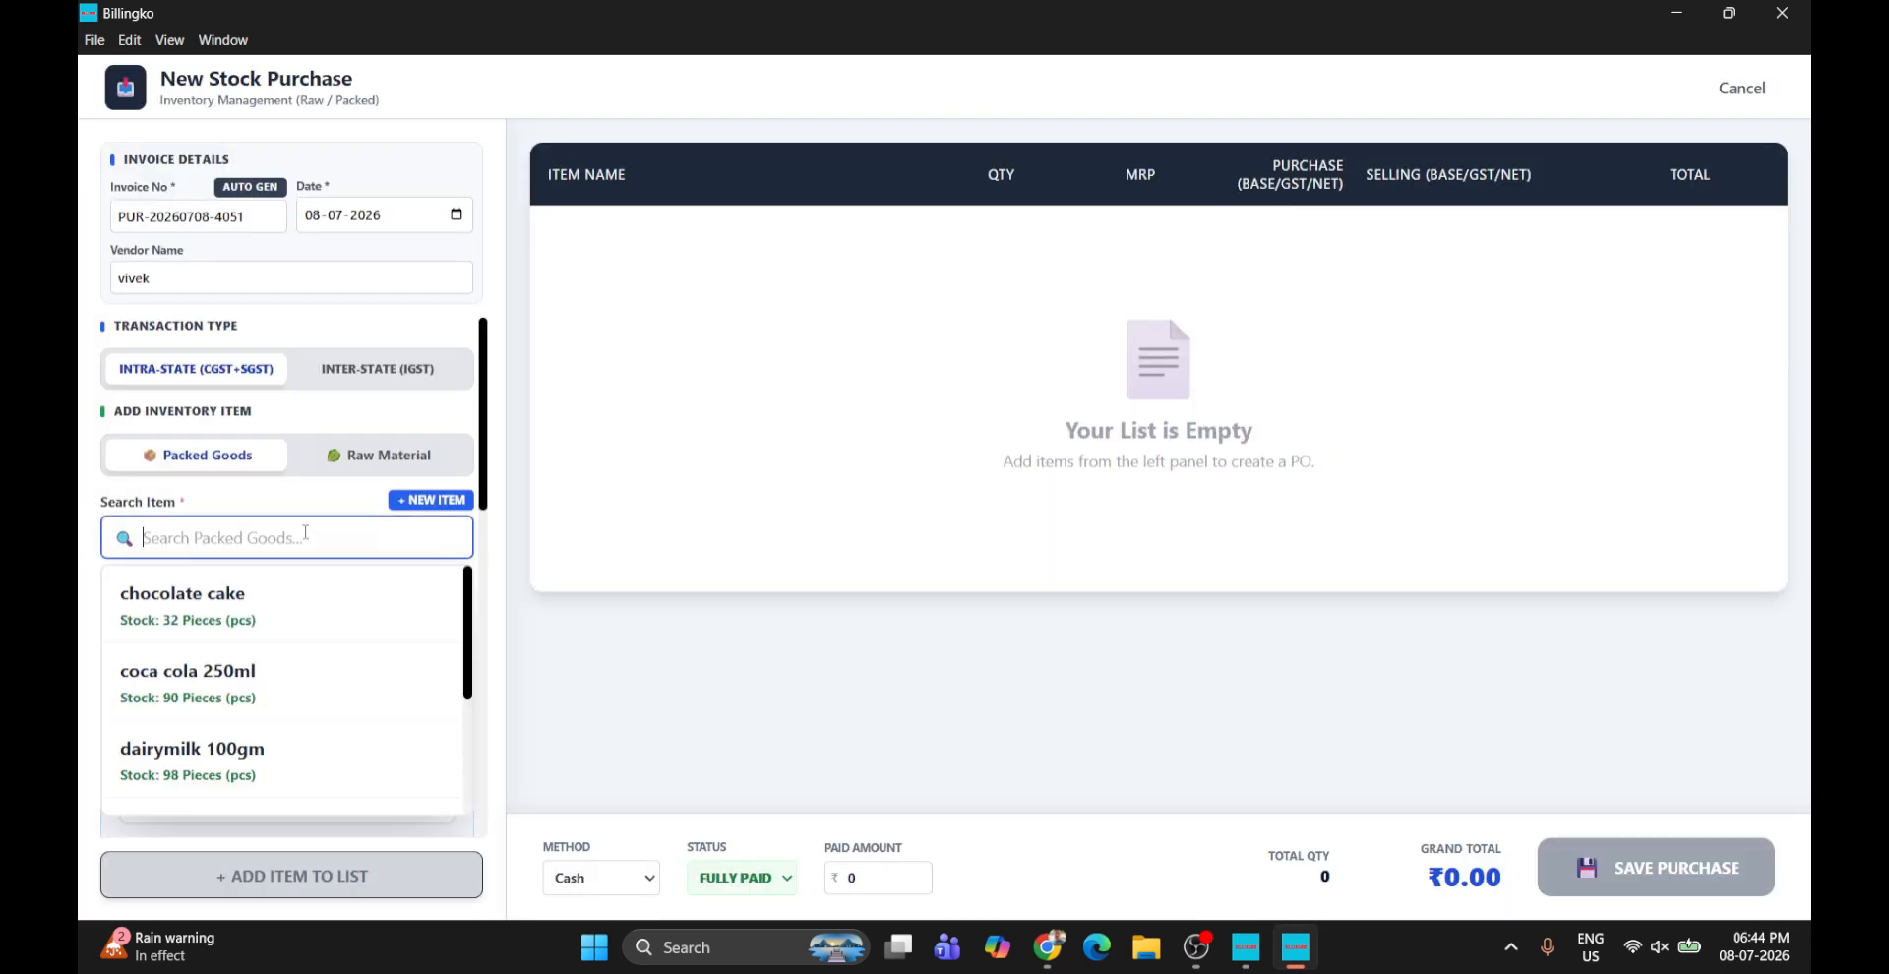
scroll(287, 734, "down", 3)
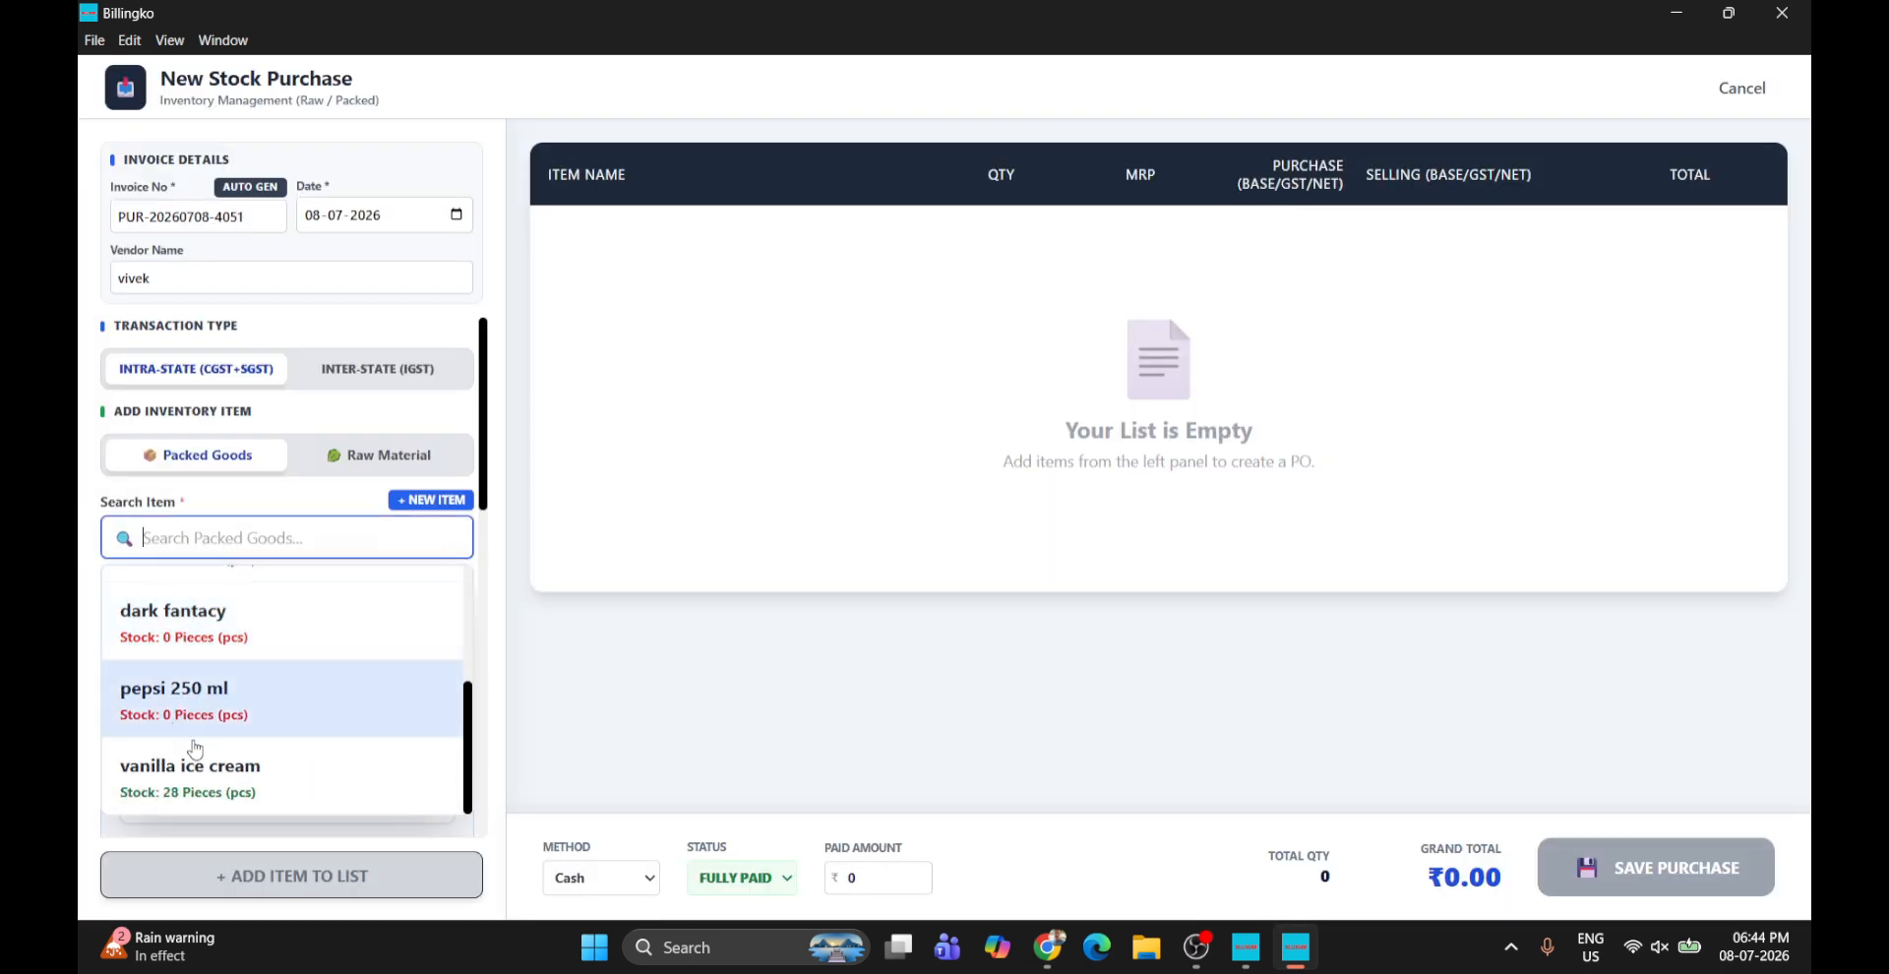
scroll(187, 769, "up", 3)
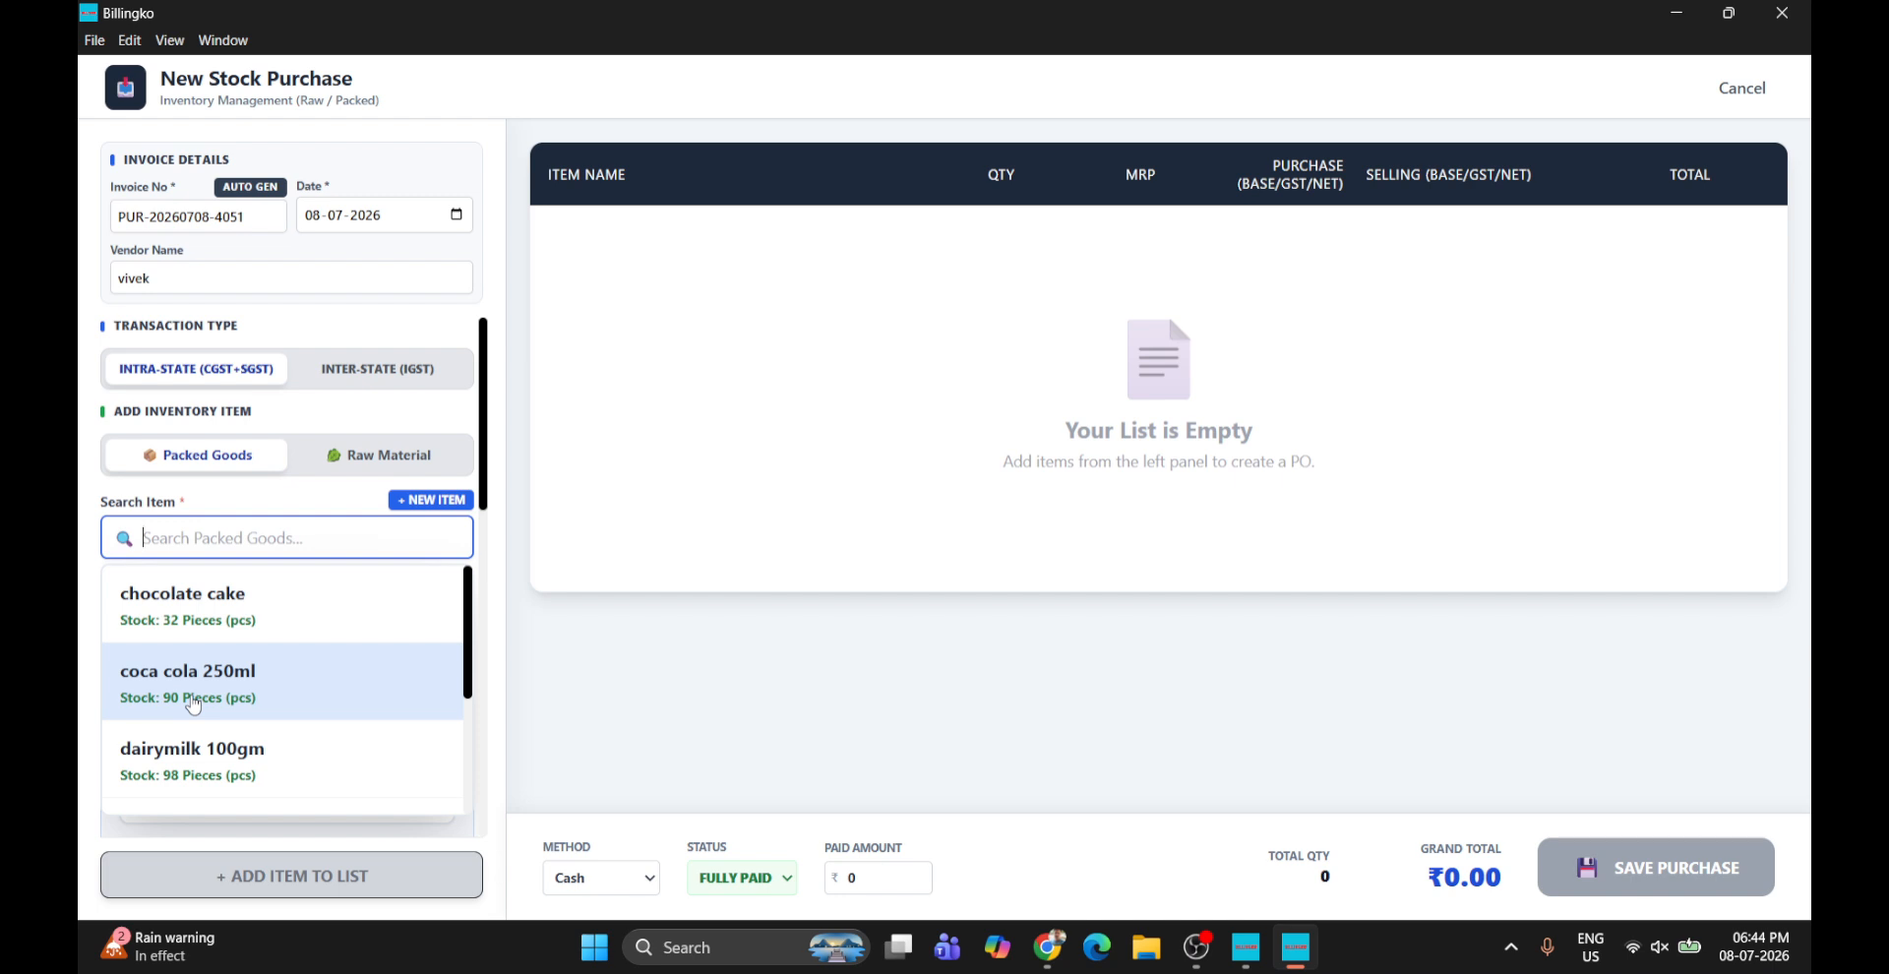
type("ehh")
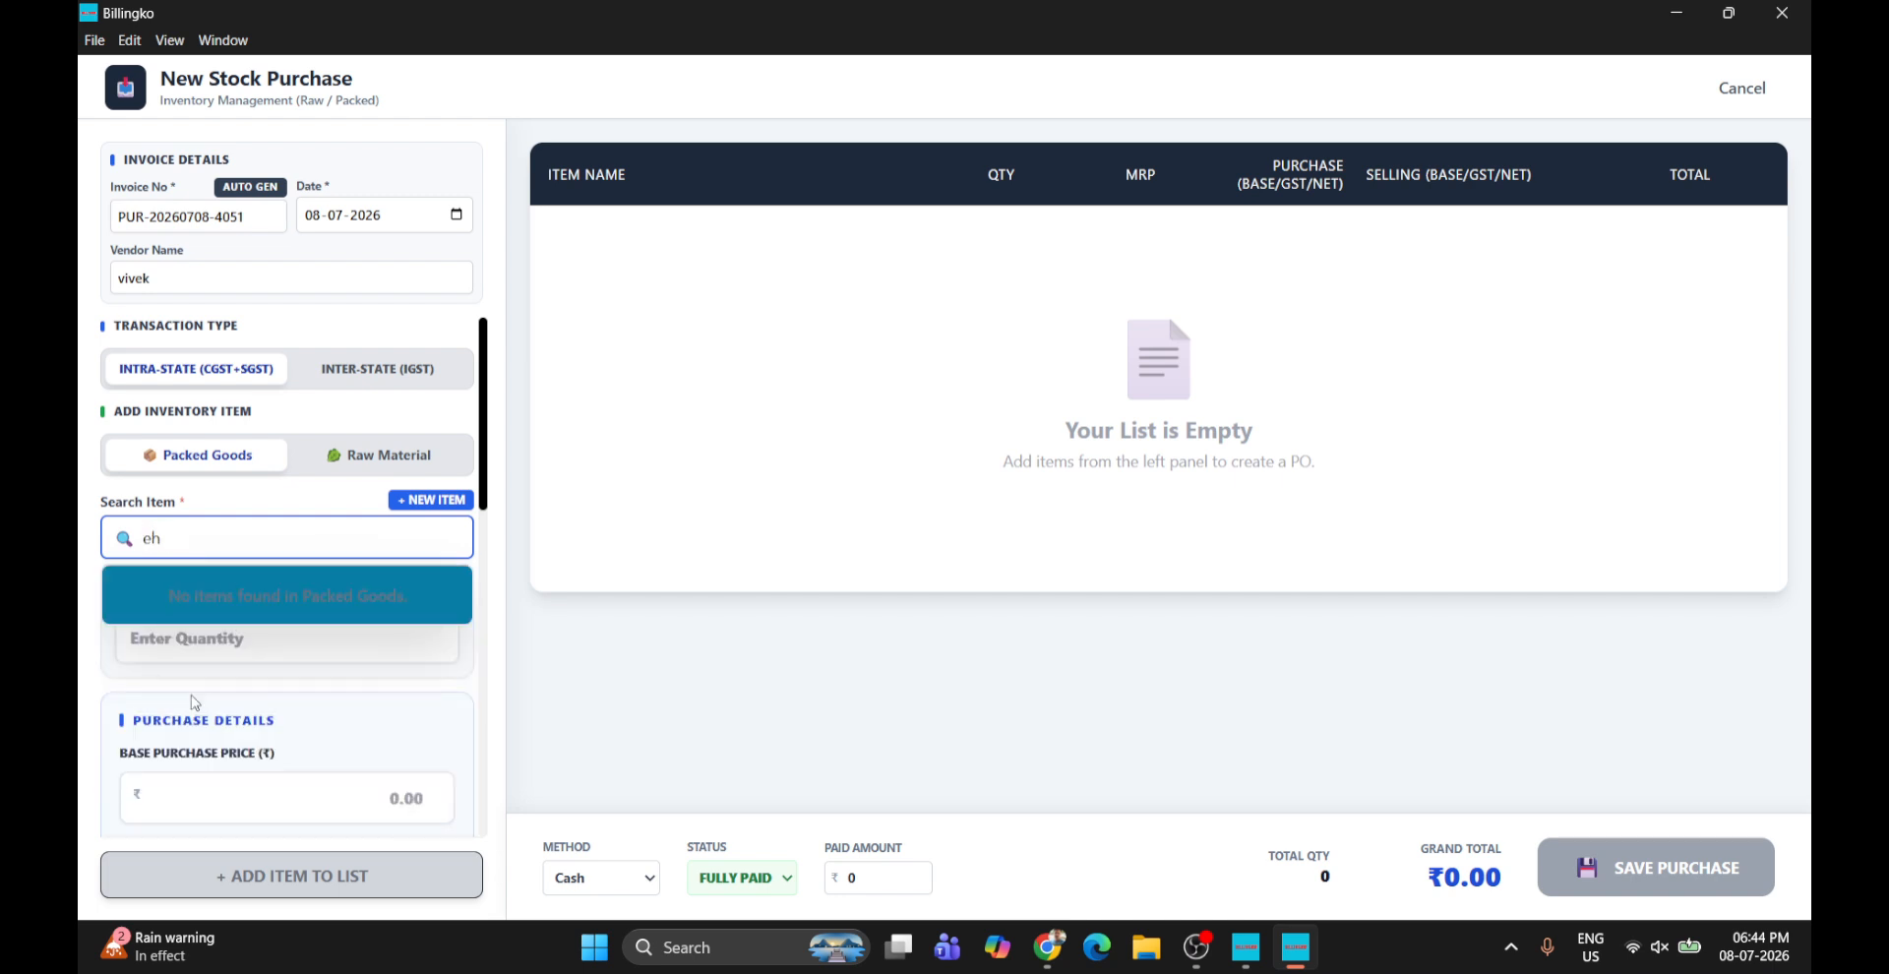
key("BackSpace")
type("gg")
left_click(306, 621)
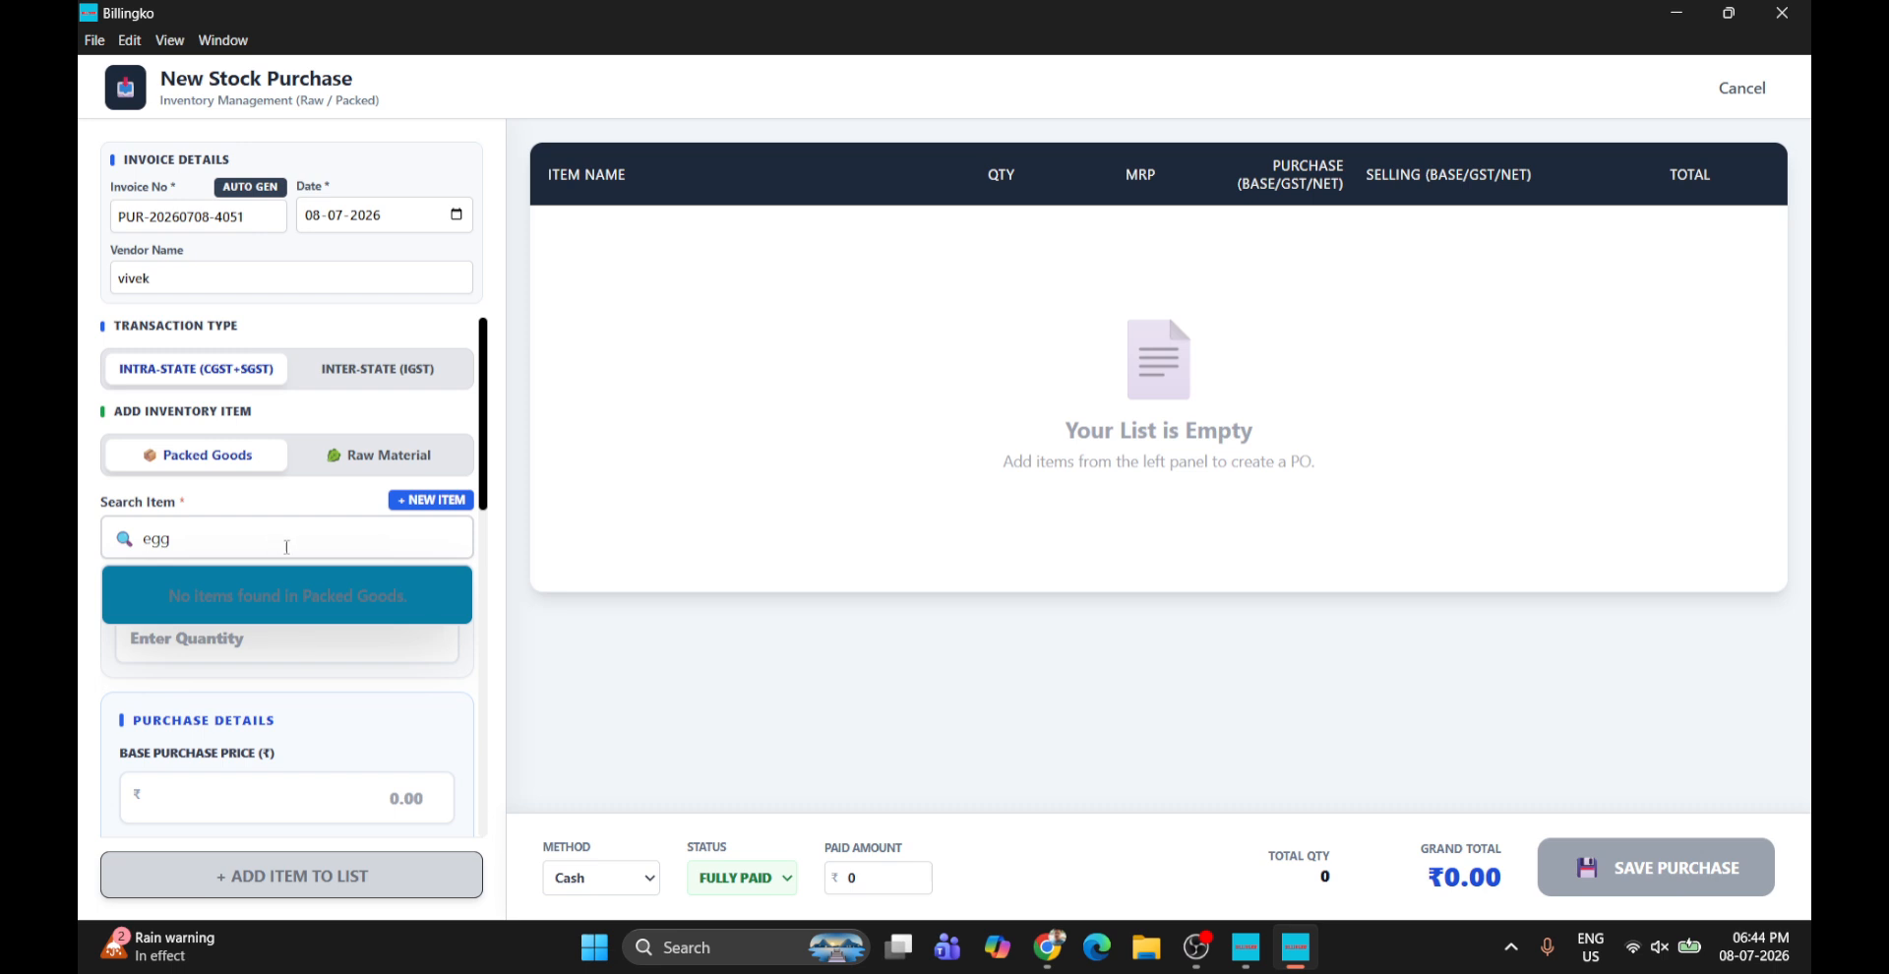
Choose egg from the raw materials as the purchase item and set its quantity to 100 pieces
left_click(340, 453)
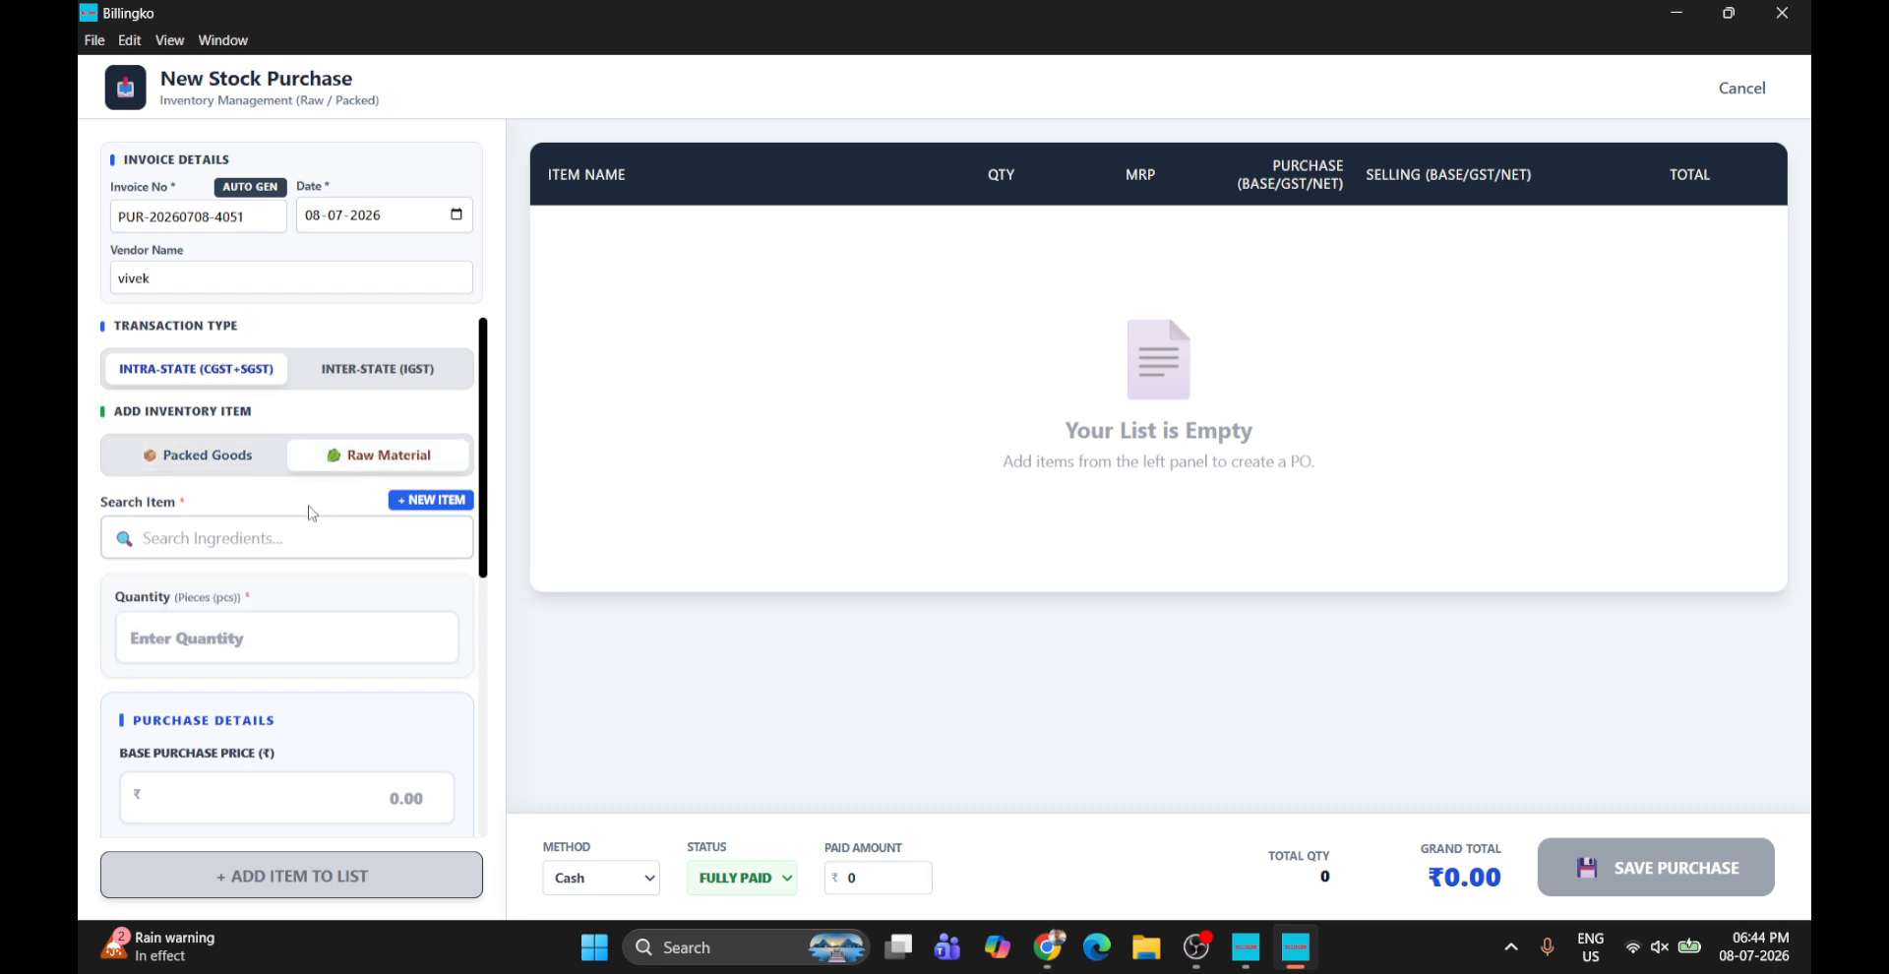
left_click(303, 538)
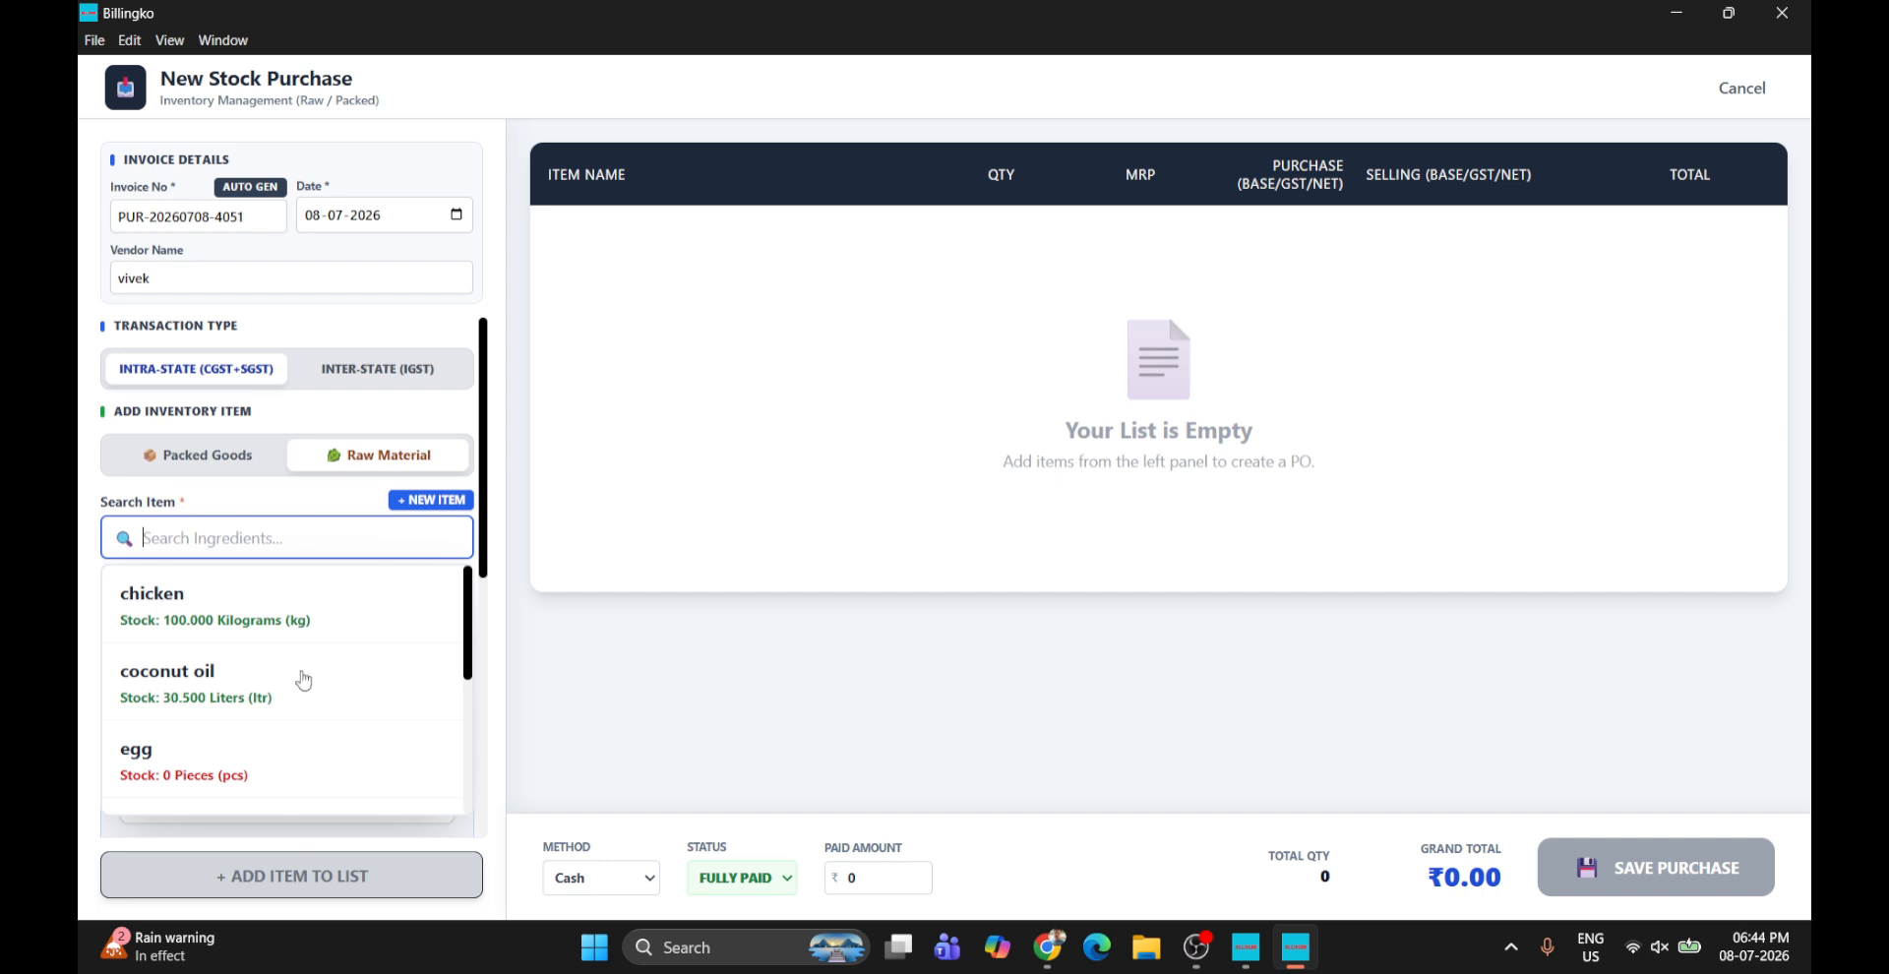
left_click(207, 778)
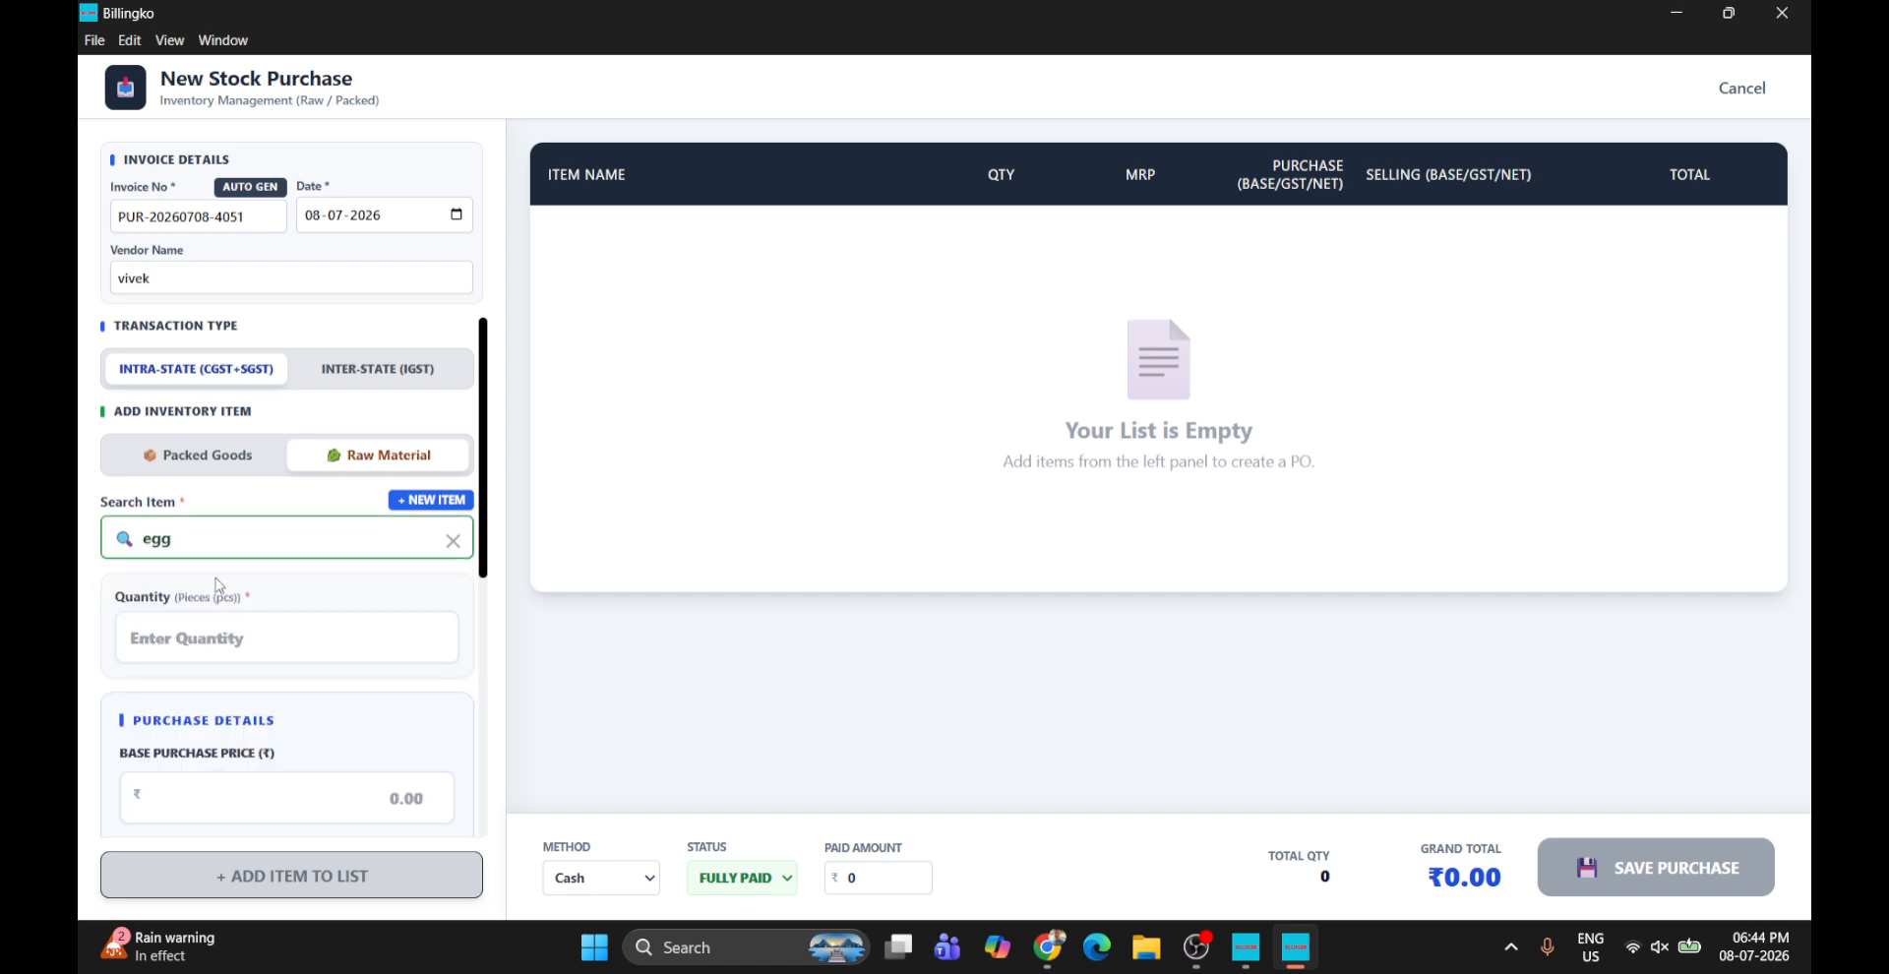
left_click(270, 648)
type("100")
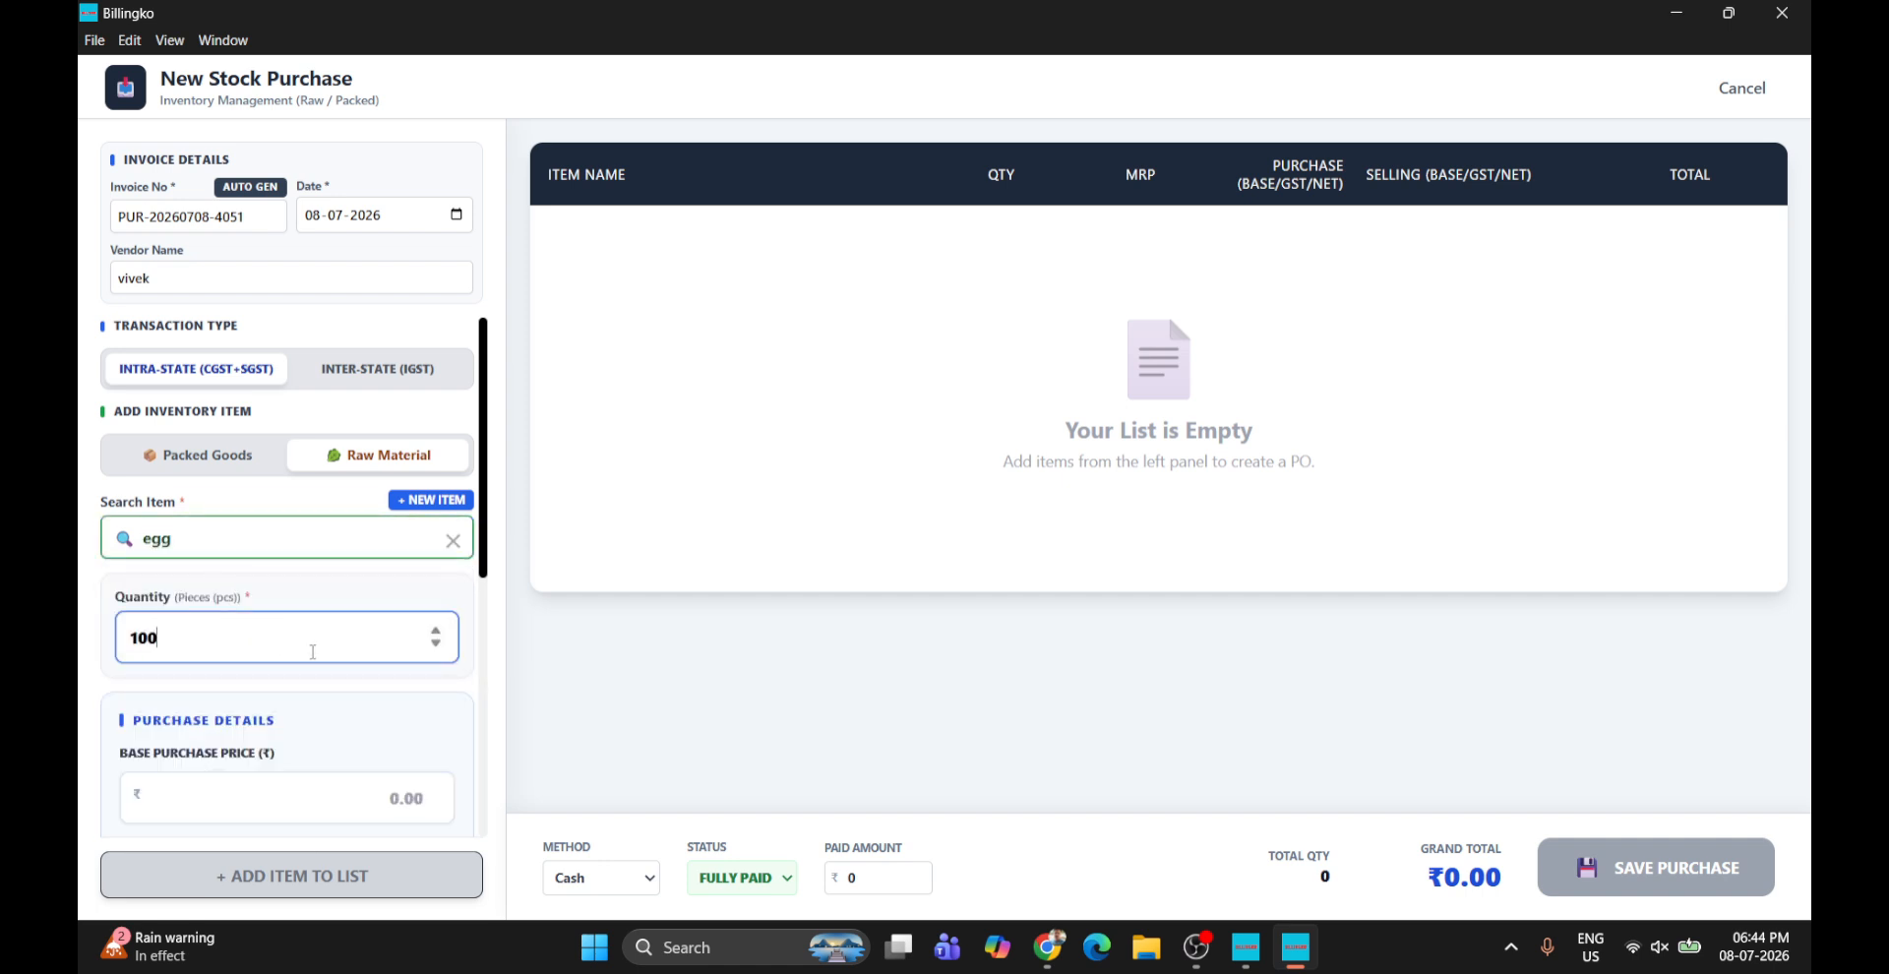
Set the base purchase price of the egg item to ₹15
scroll(312, 653, "down", 2)
left_click(260, 580)
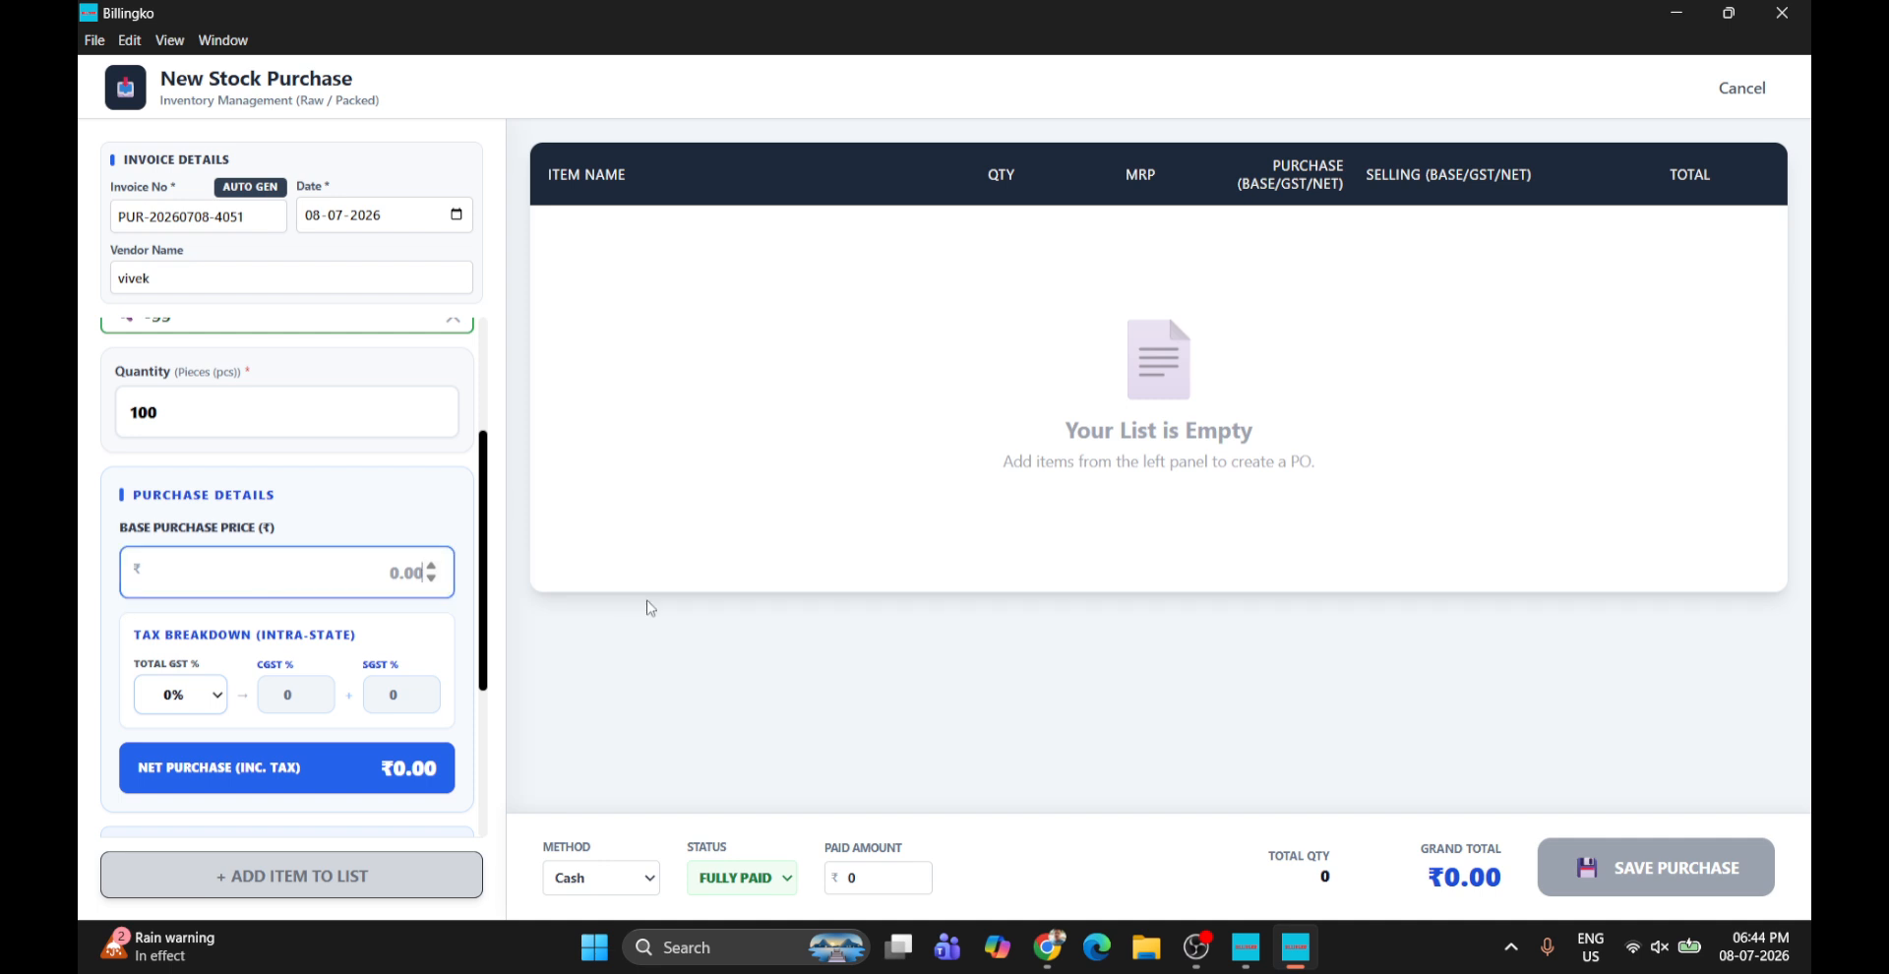
type("15")
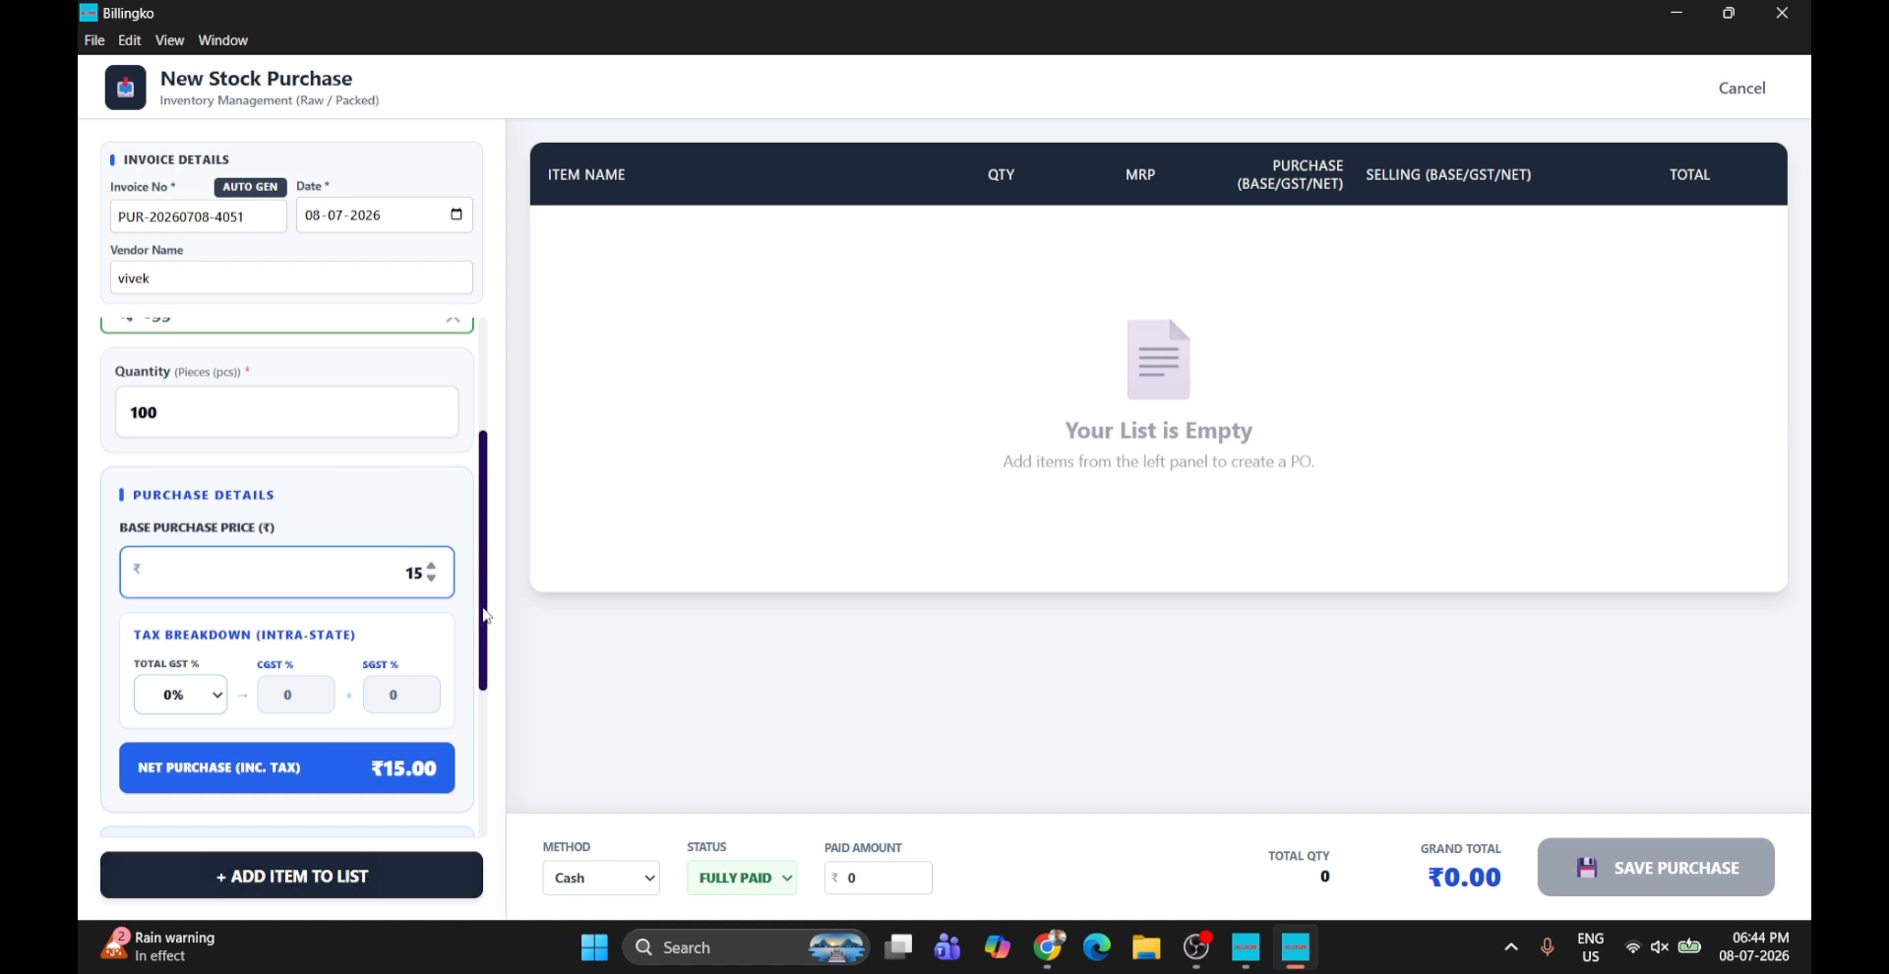
left_click_drag(485, 612, 492, 766)
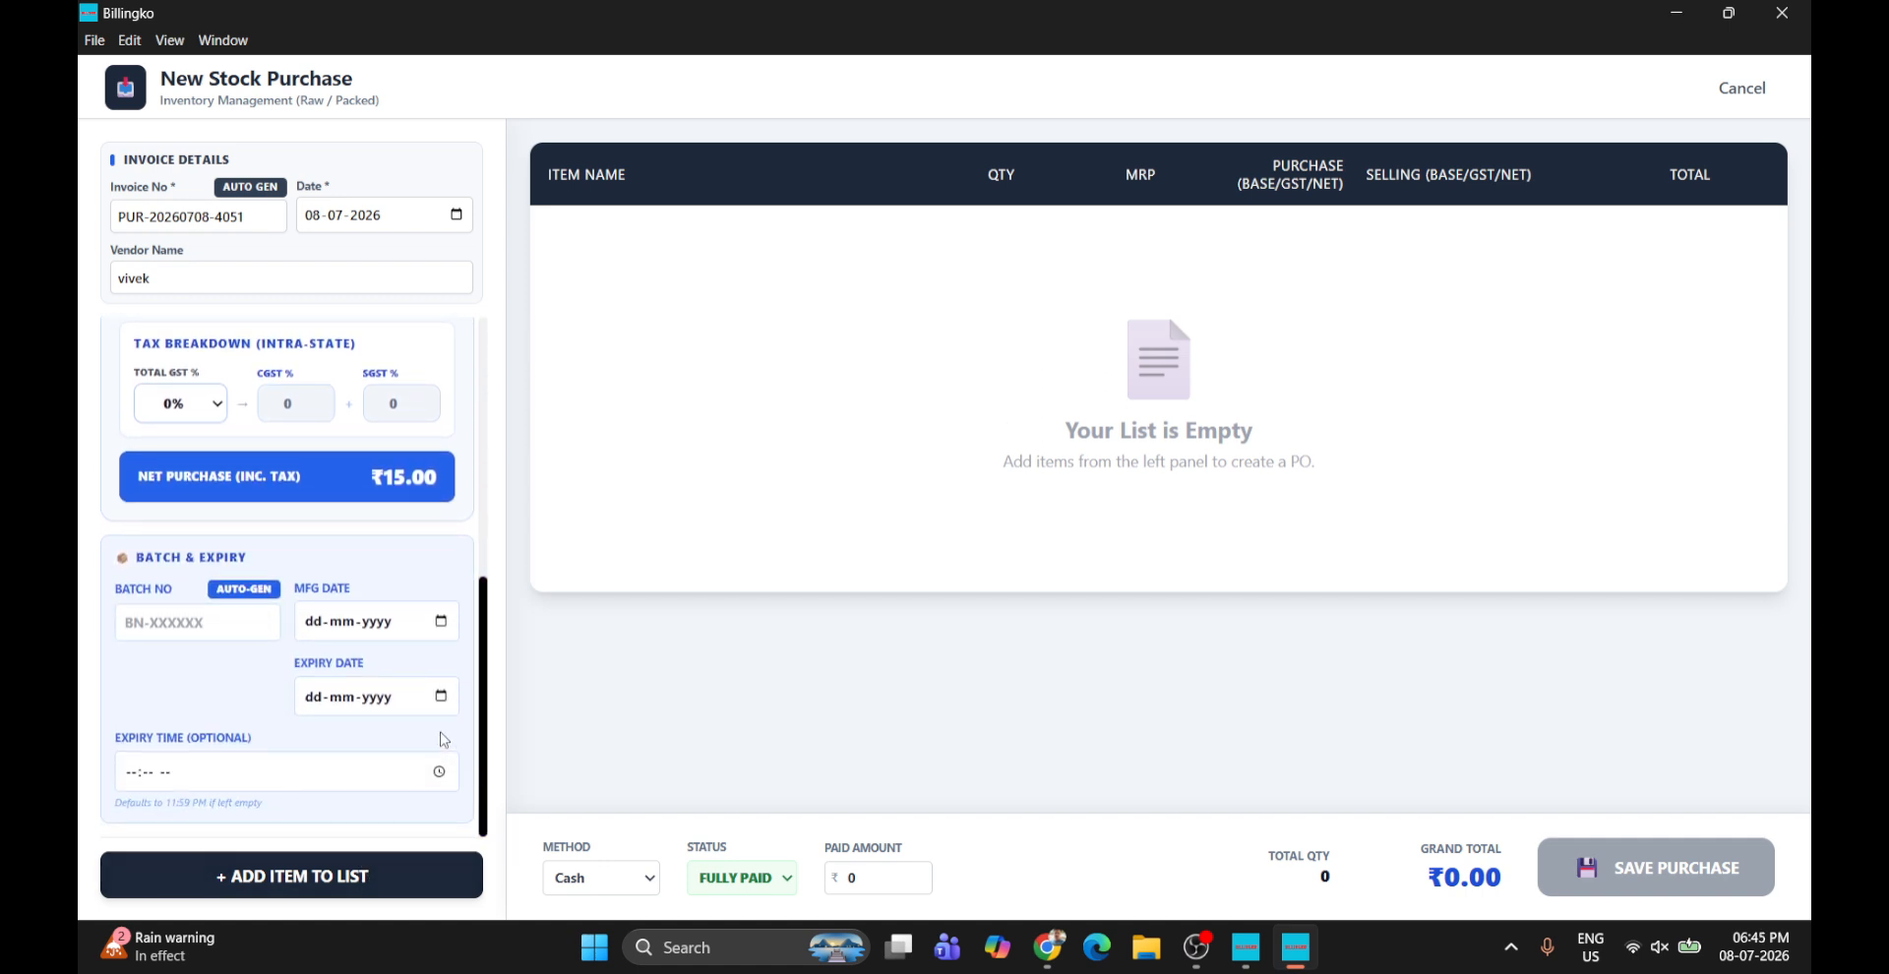
Set the egg item's expiry date to 01-08-2026 and add the item to the purchase list
left_click(441, 701)
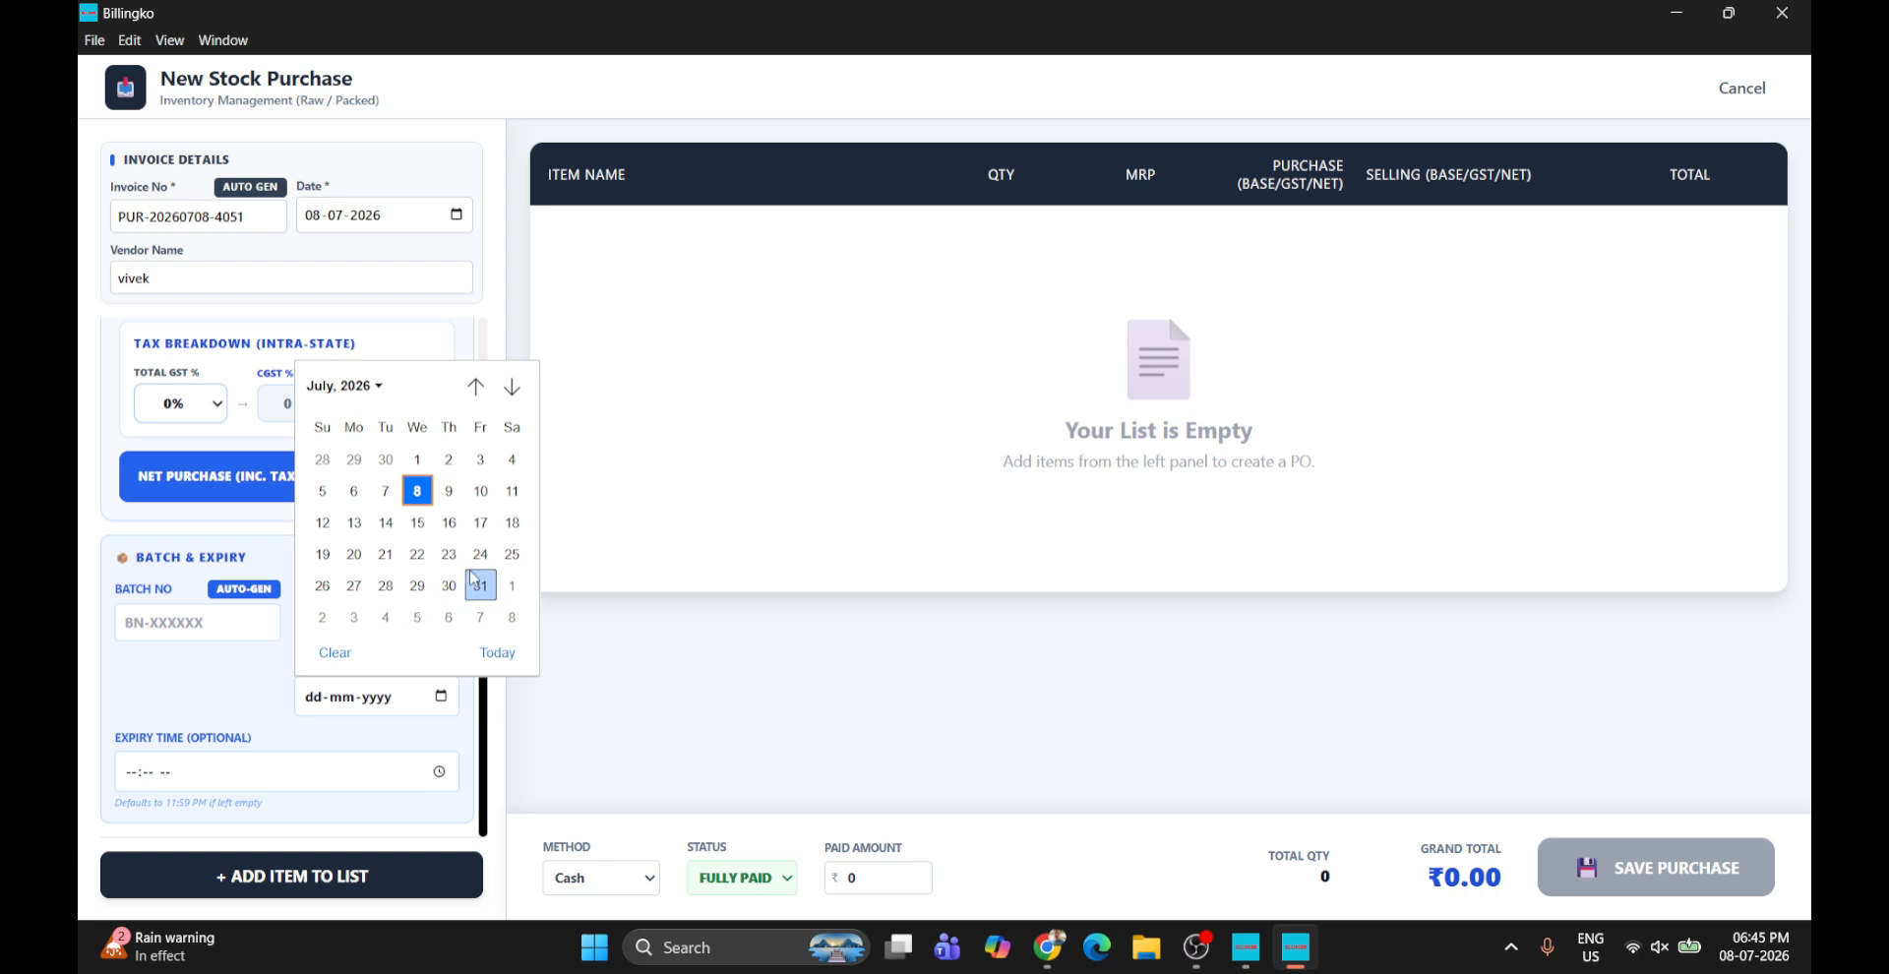
left_click(511, 588)
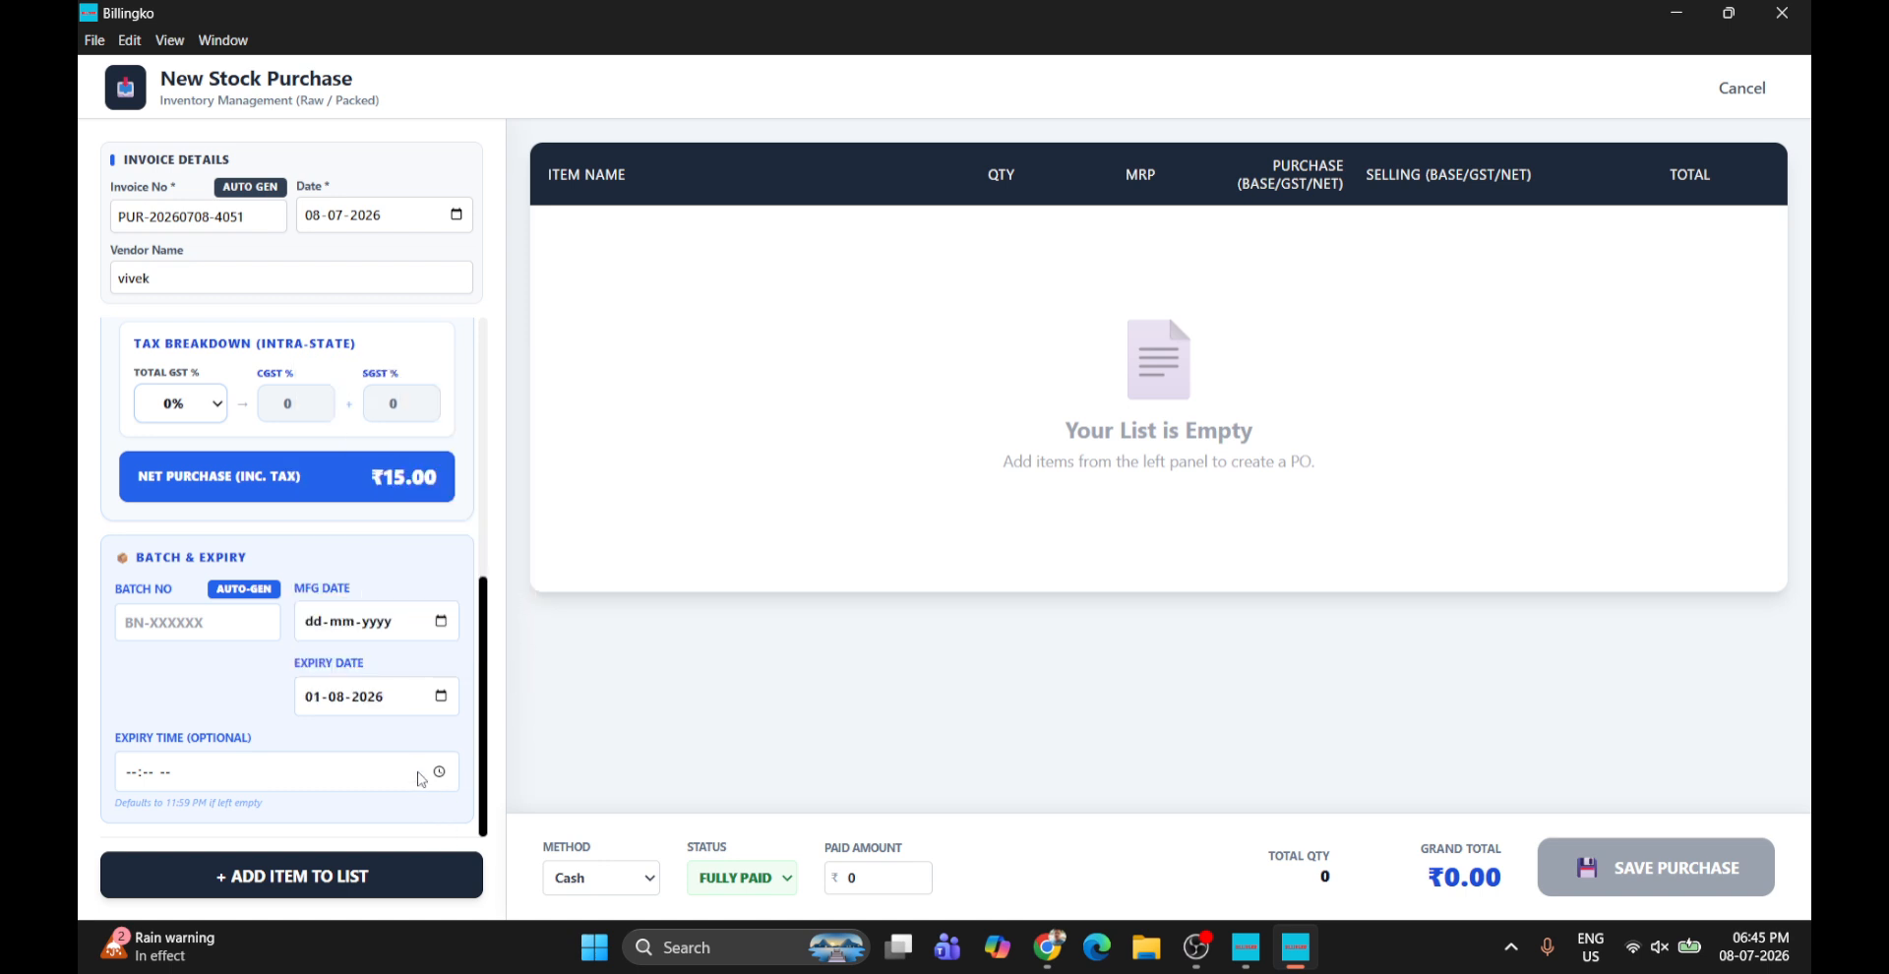
left_click(394, 878)
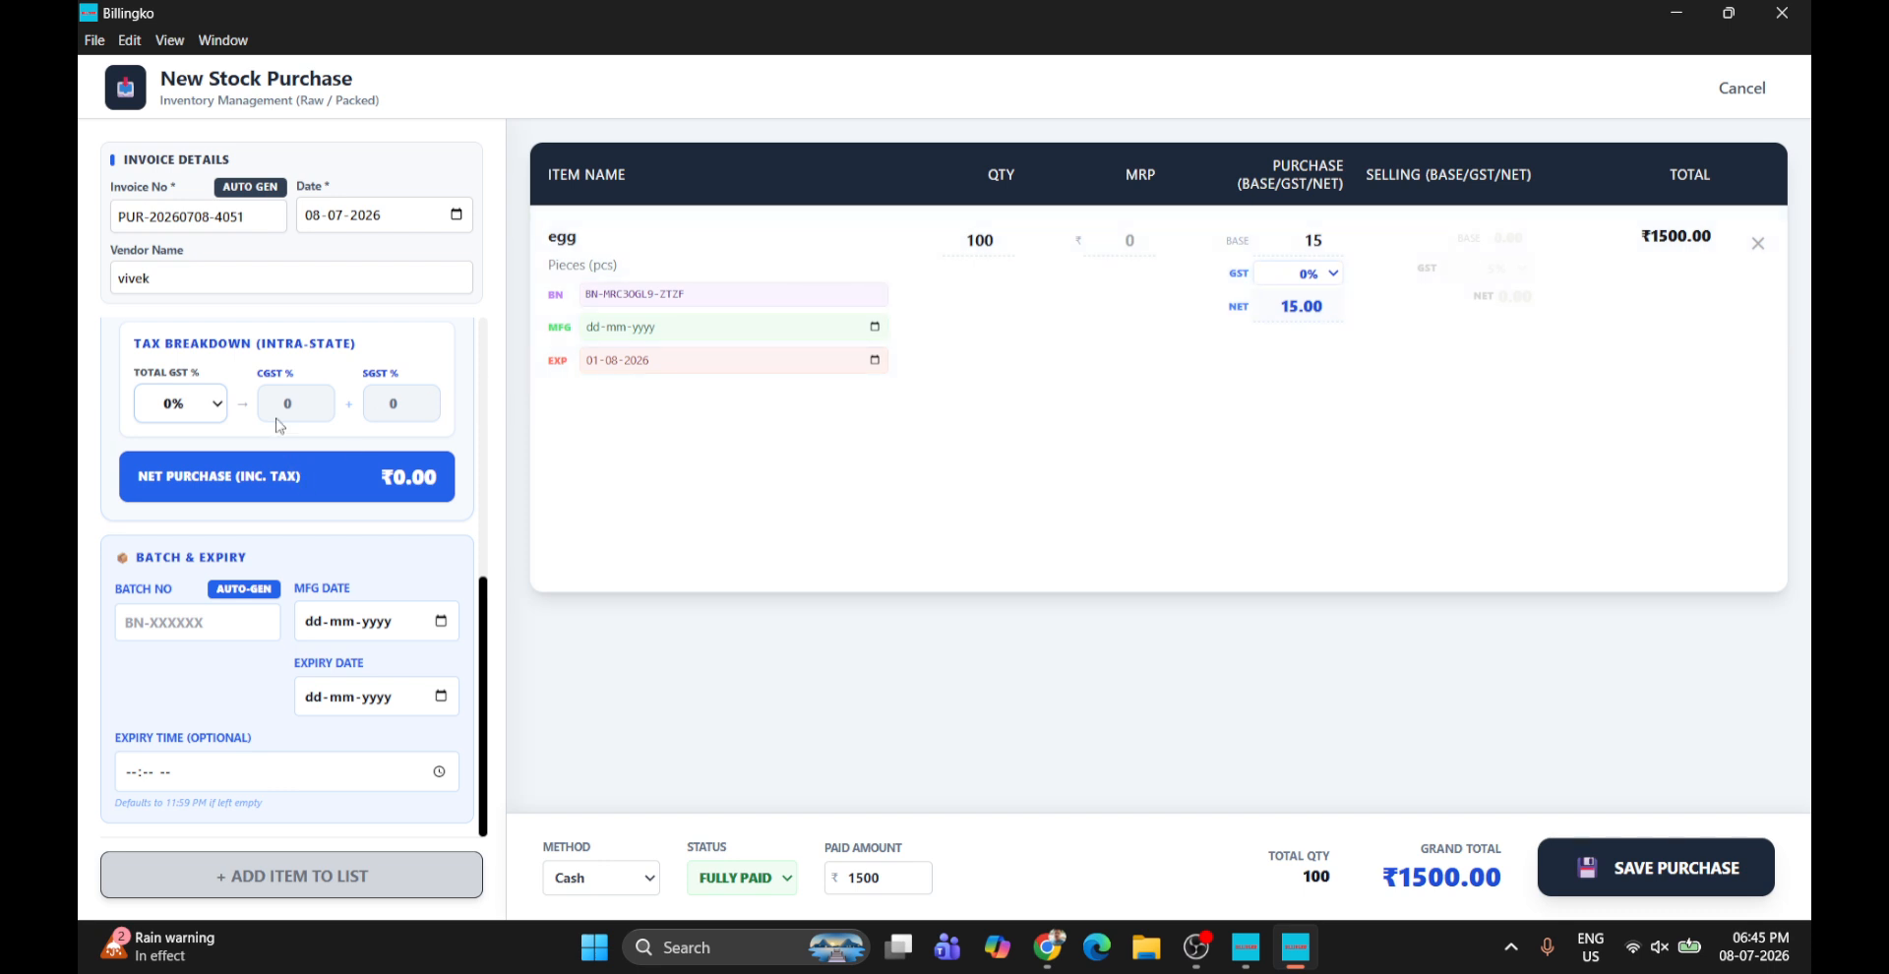
Choose onion from the raw materials as the next purchase item and set its quantity to 10 kg
scroll(280, 426, "up", 5)
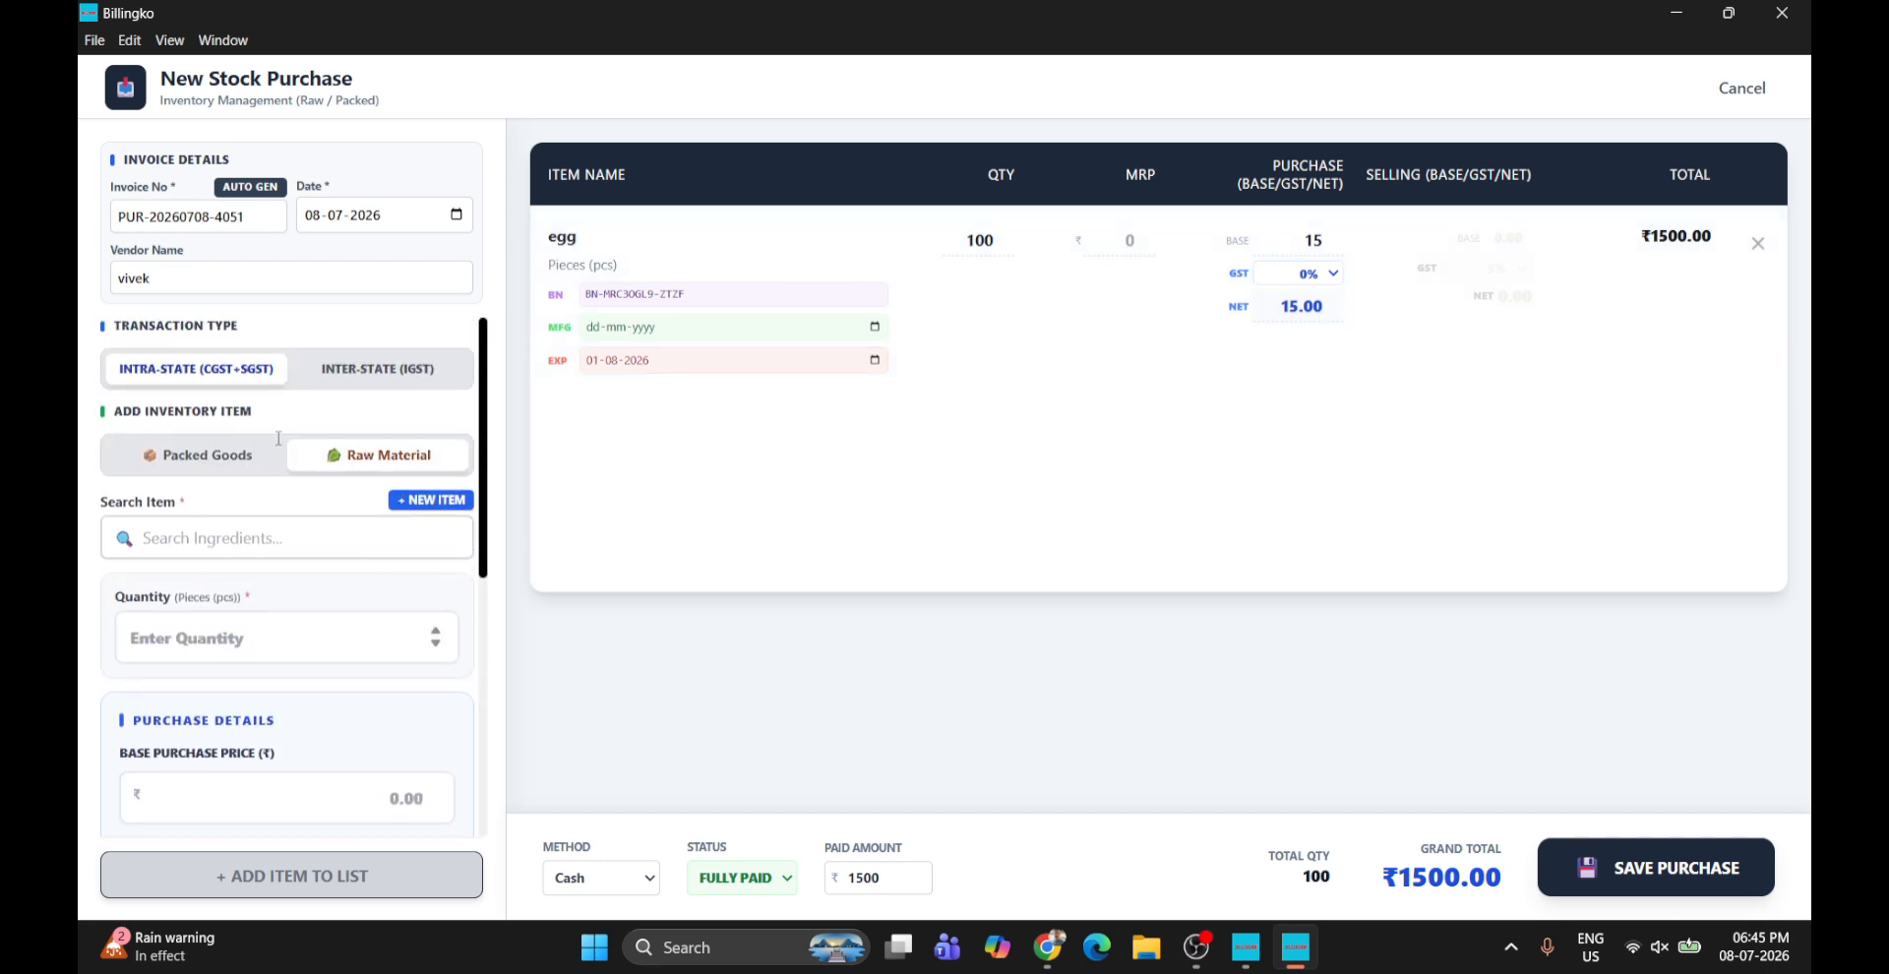
left_click(254, 622)
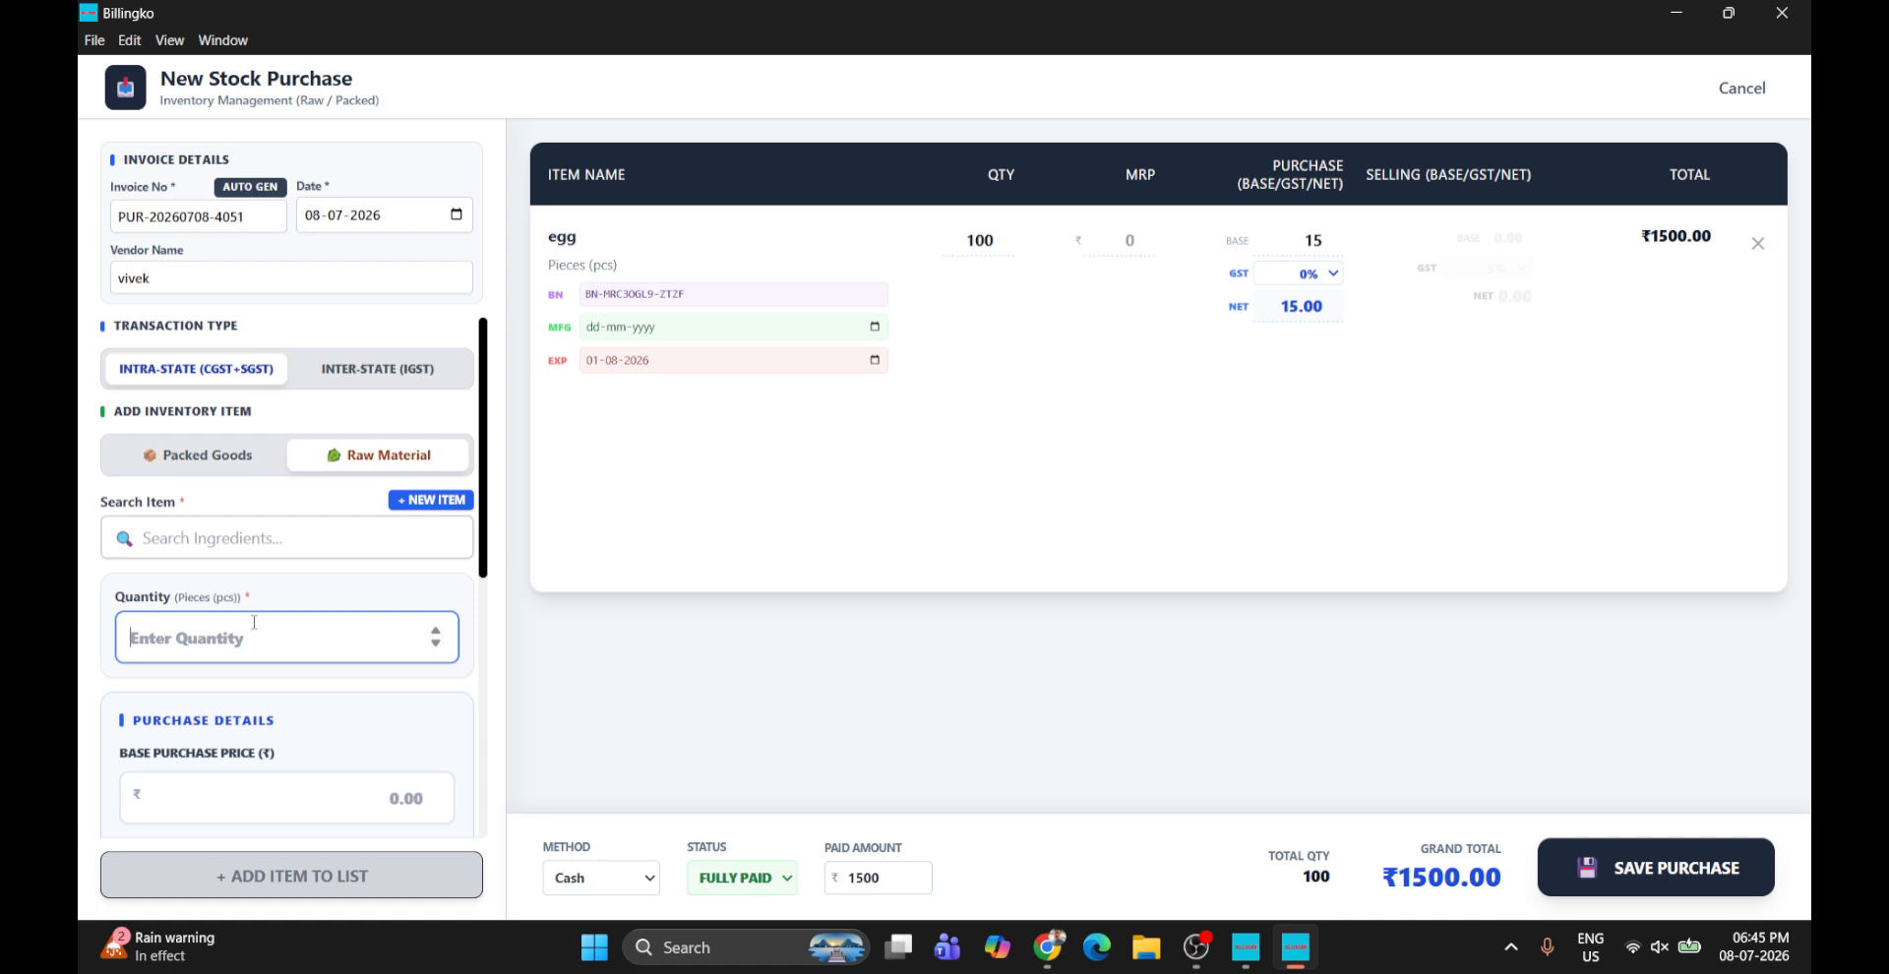
left_click(242, 540)
type("p")
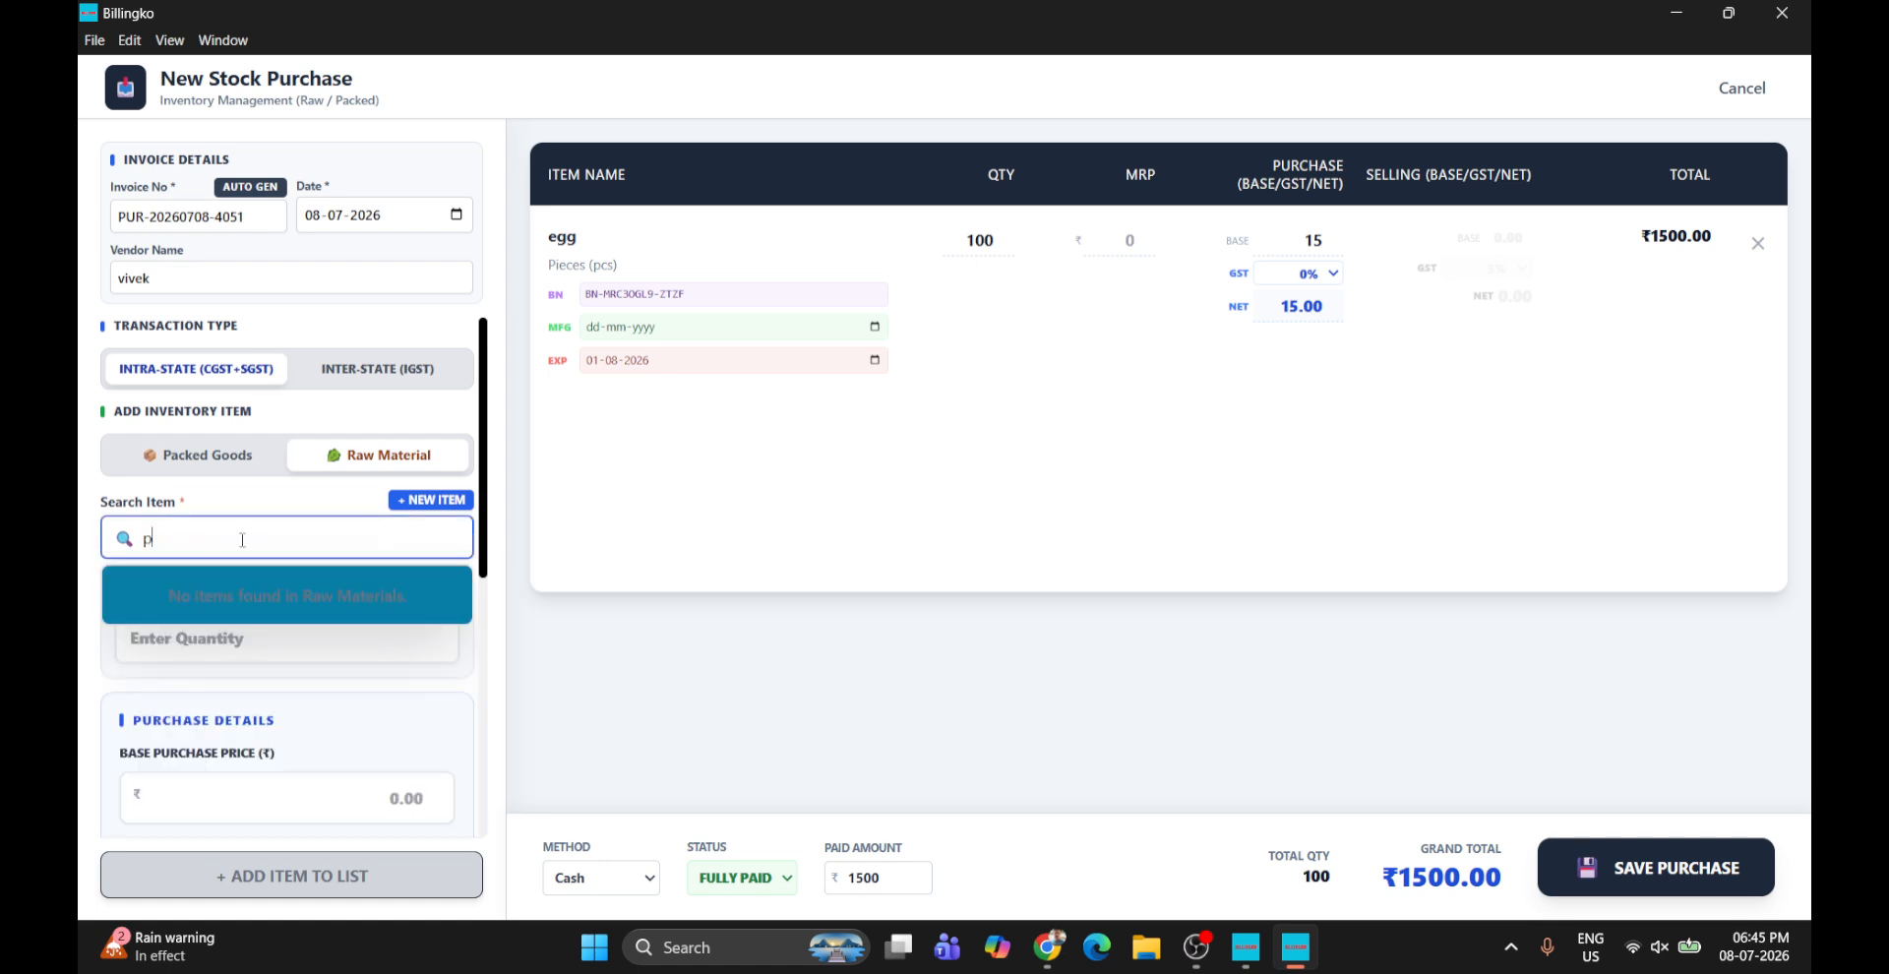
key("BackSpace")
type("on")
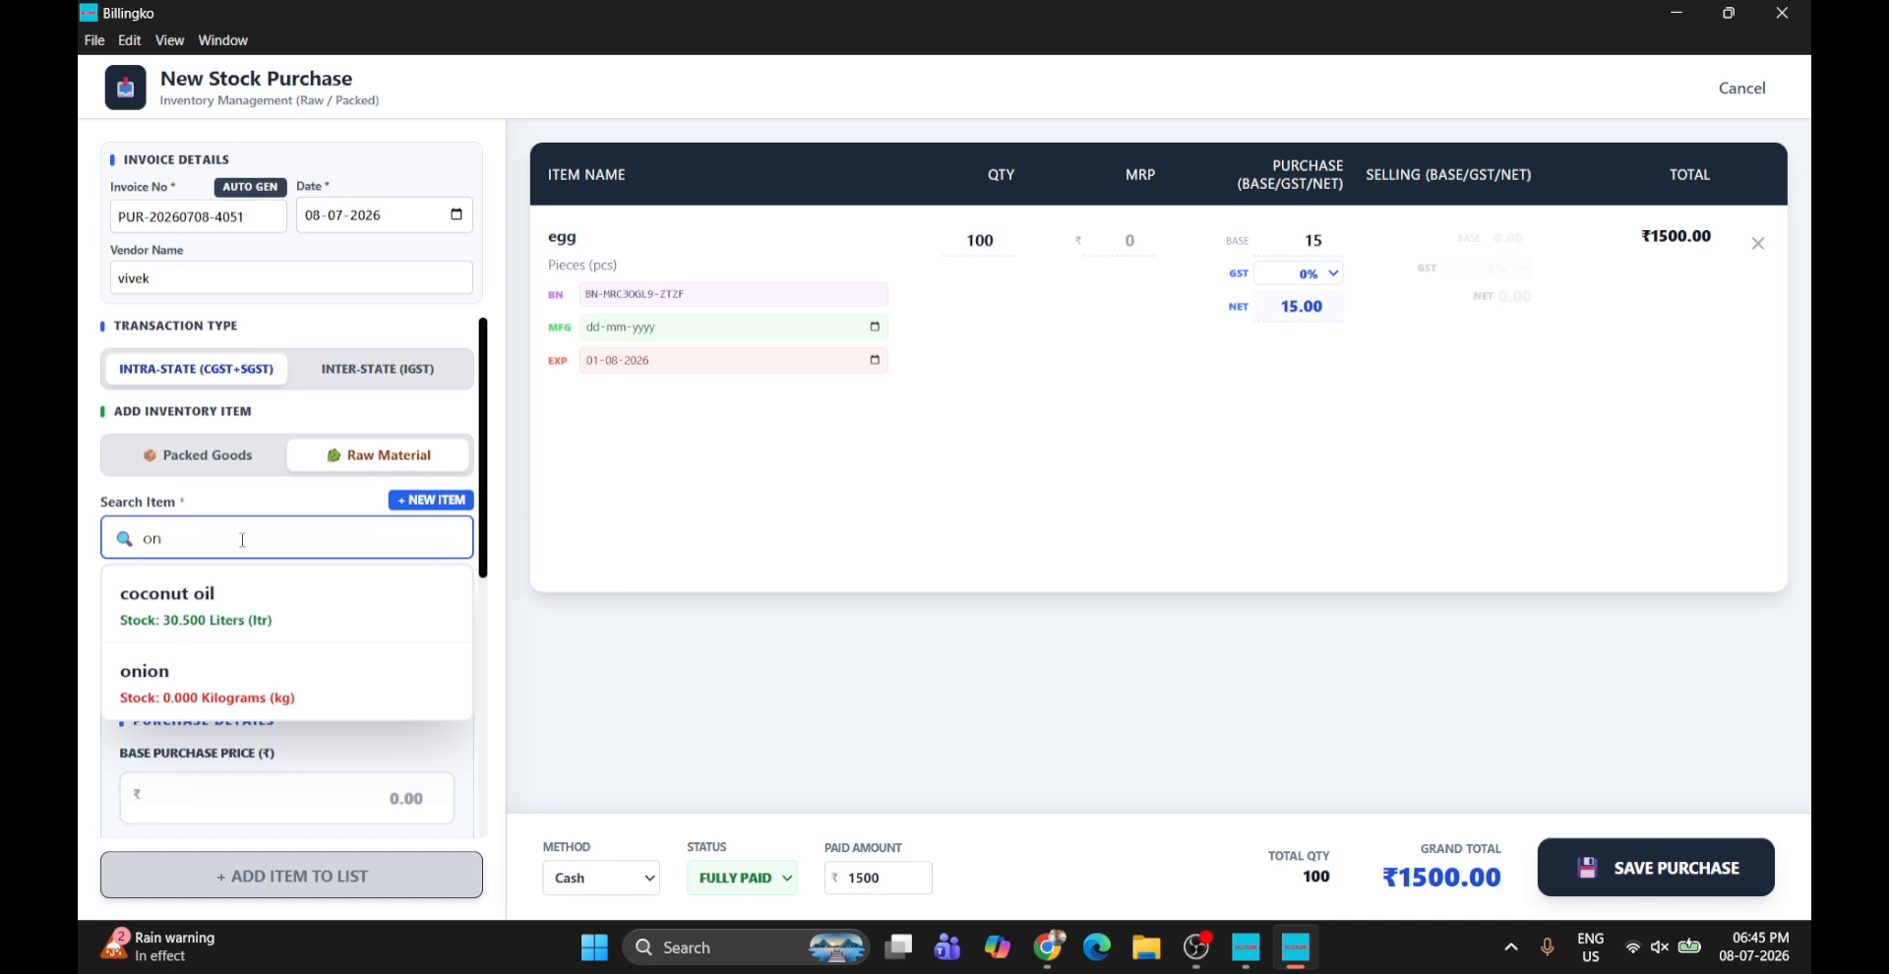
left_click(244, 677)
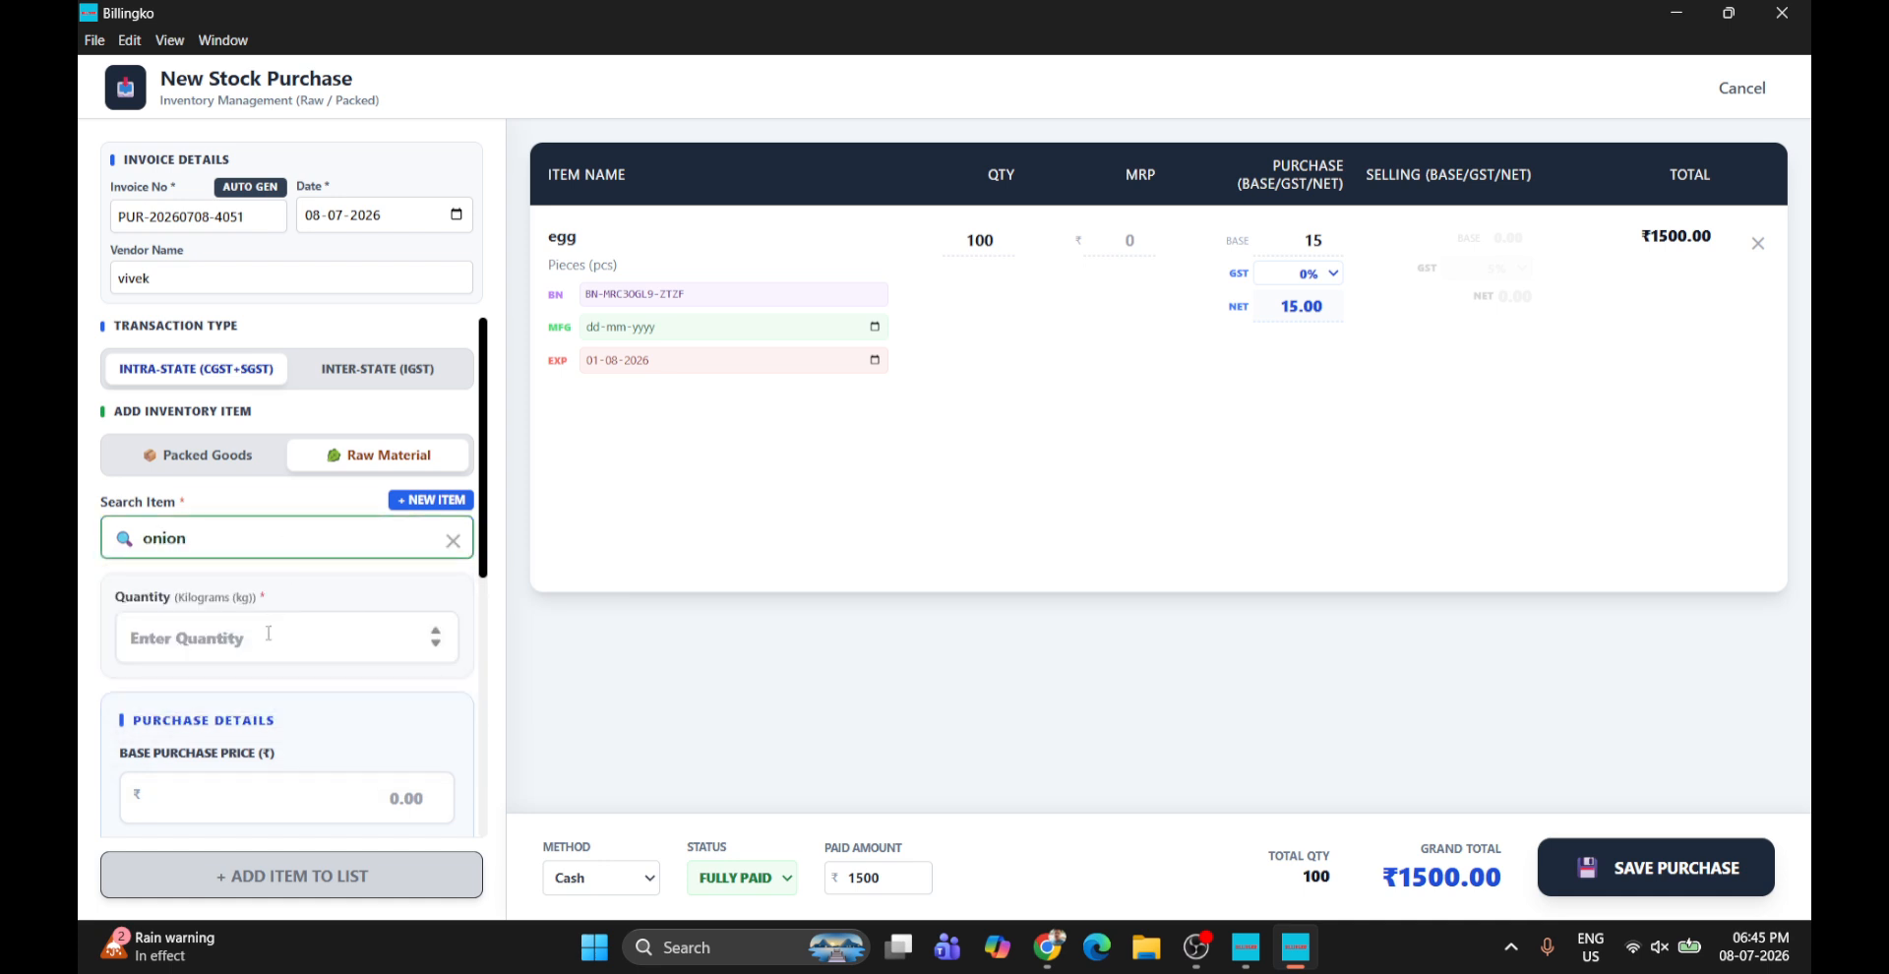
left_click(268, 632)
type("10")
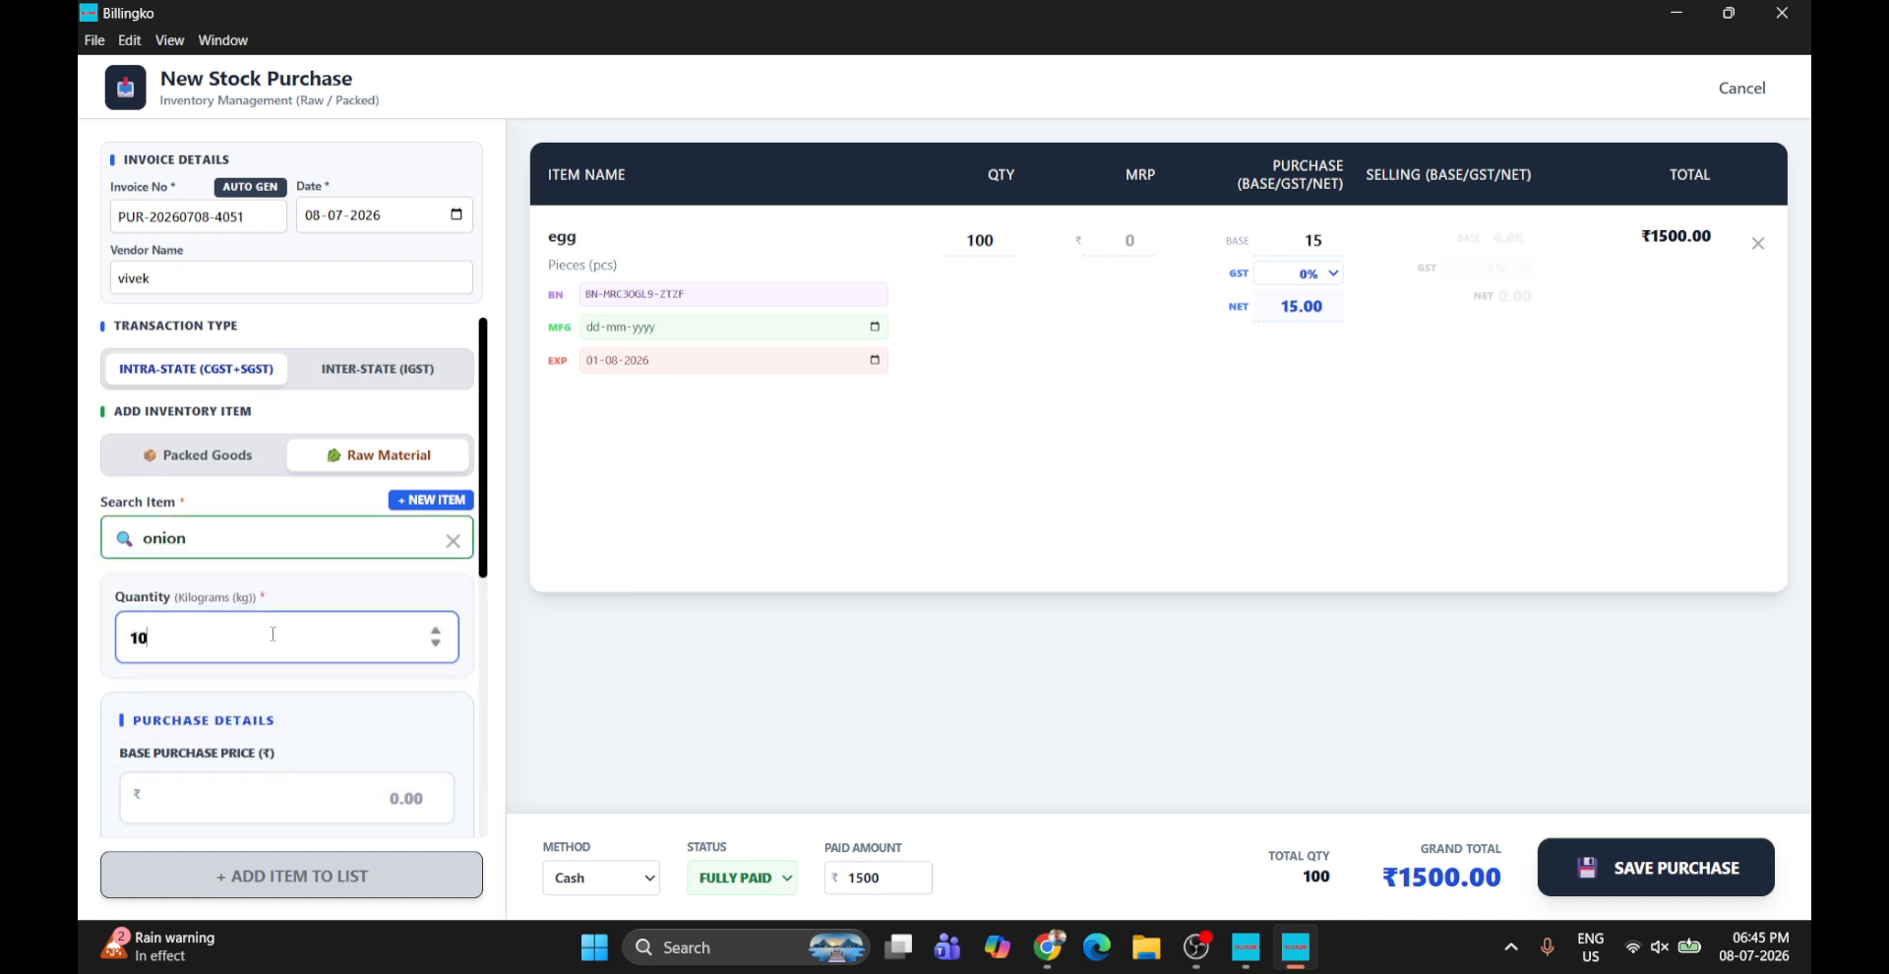
Set the base purchase price of the onion item to ₹50
left_click(342, 805)
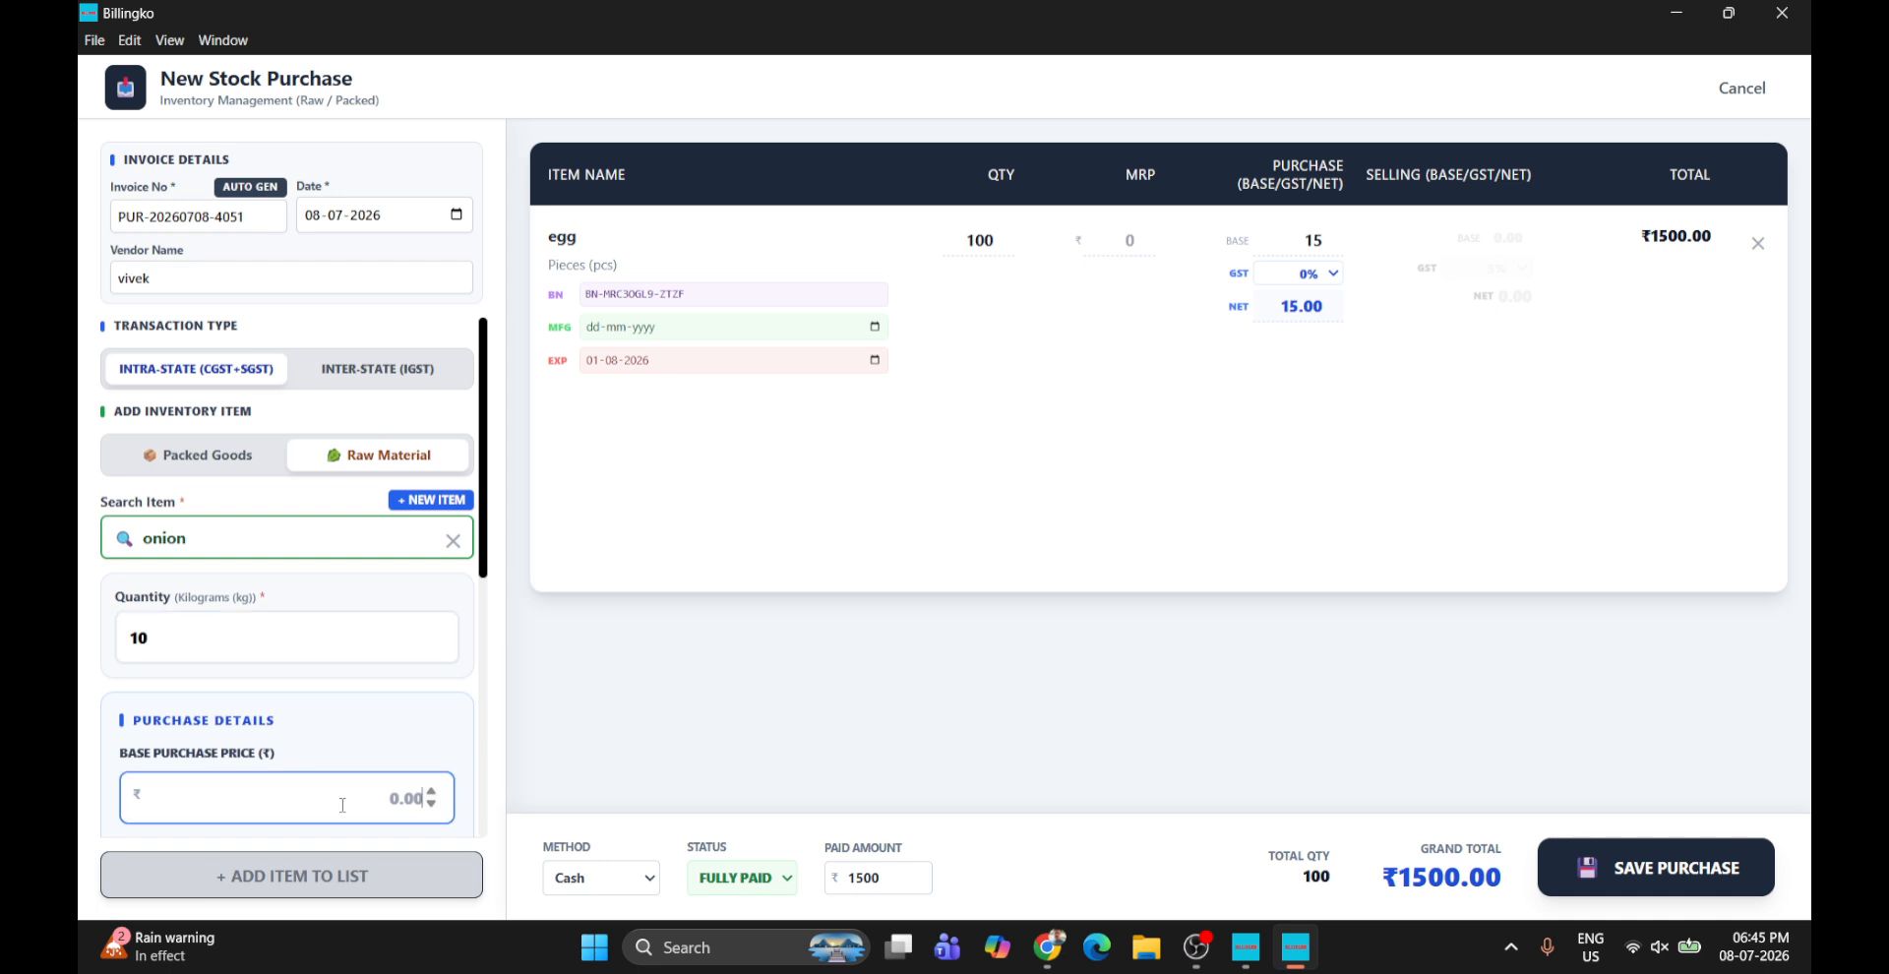
type("100")
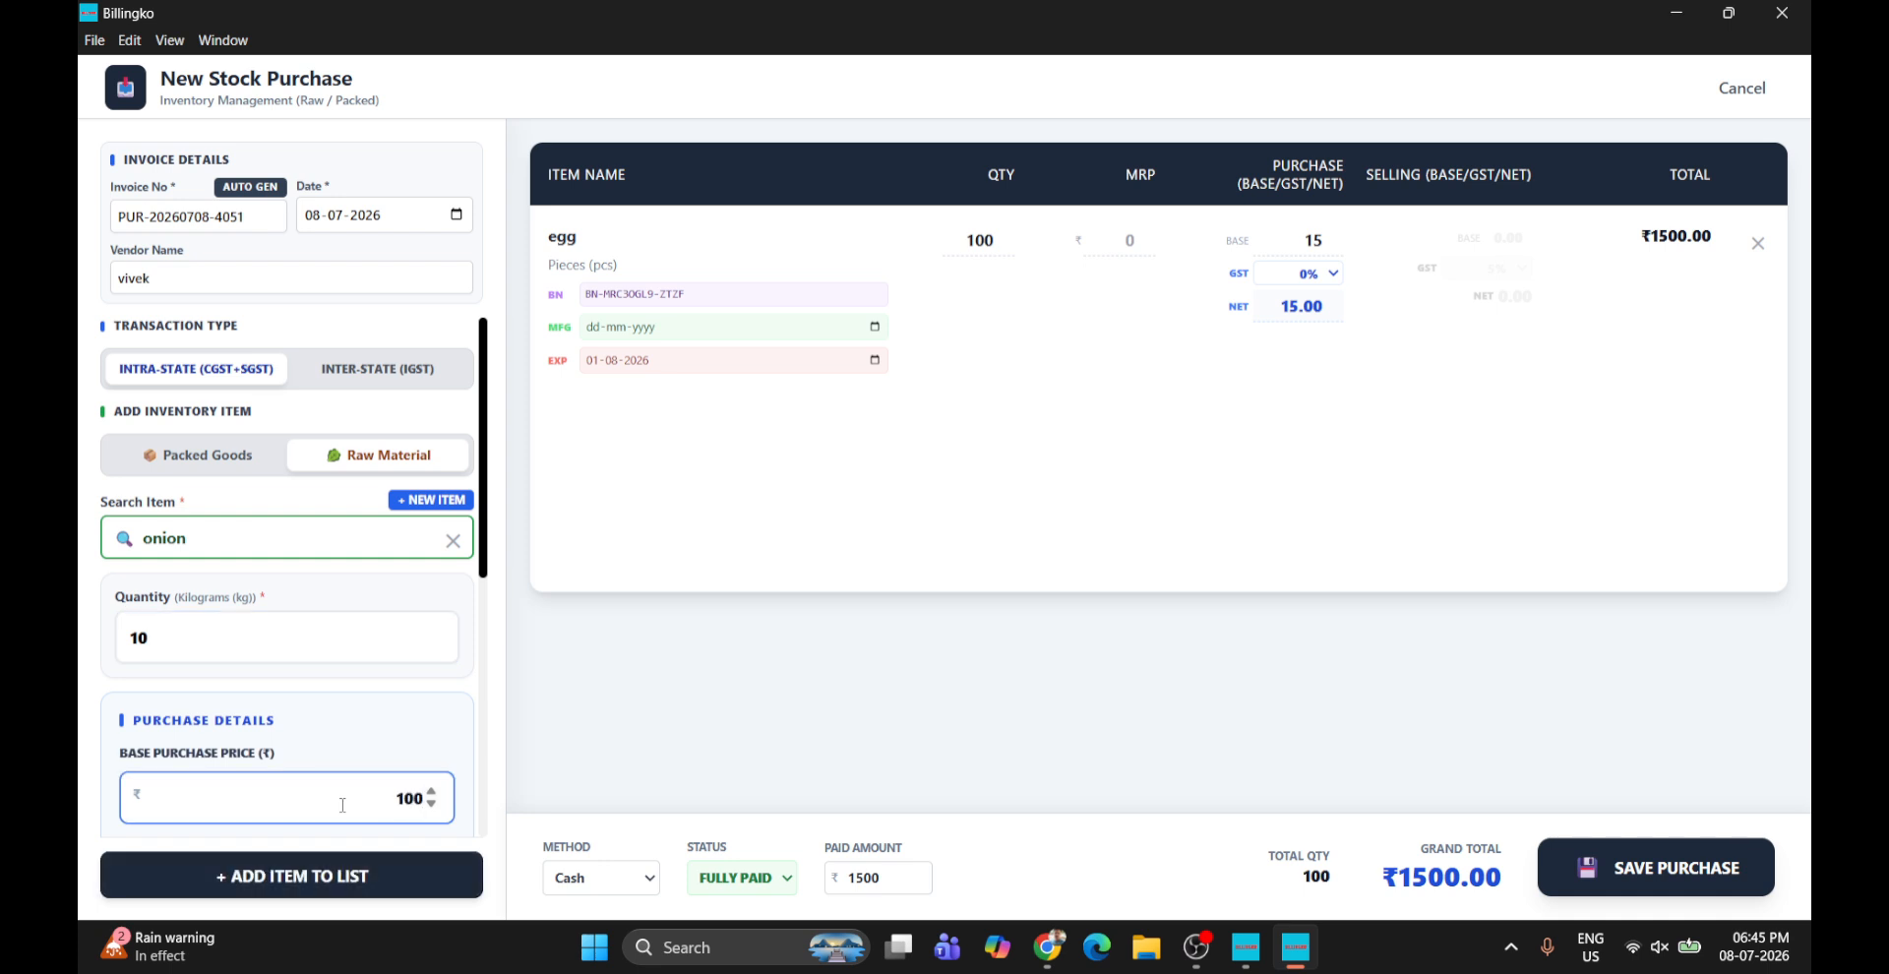
key("BackSpace")
key("BackSpace")
key("BackSpace")
type("5")
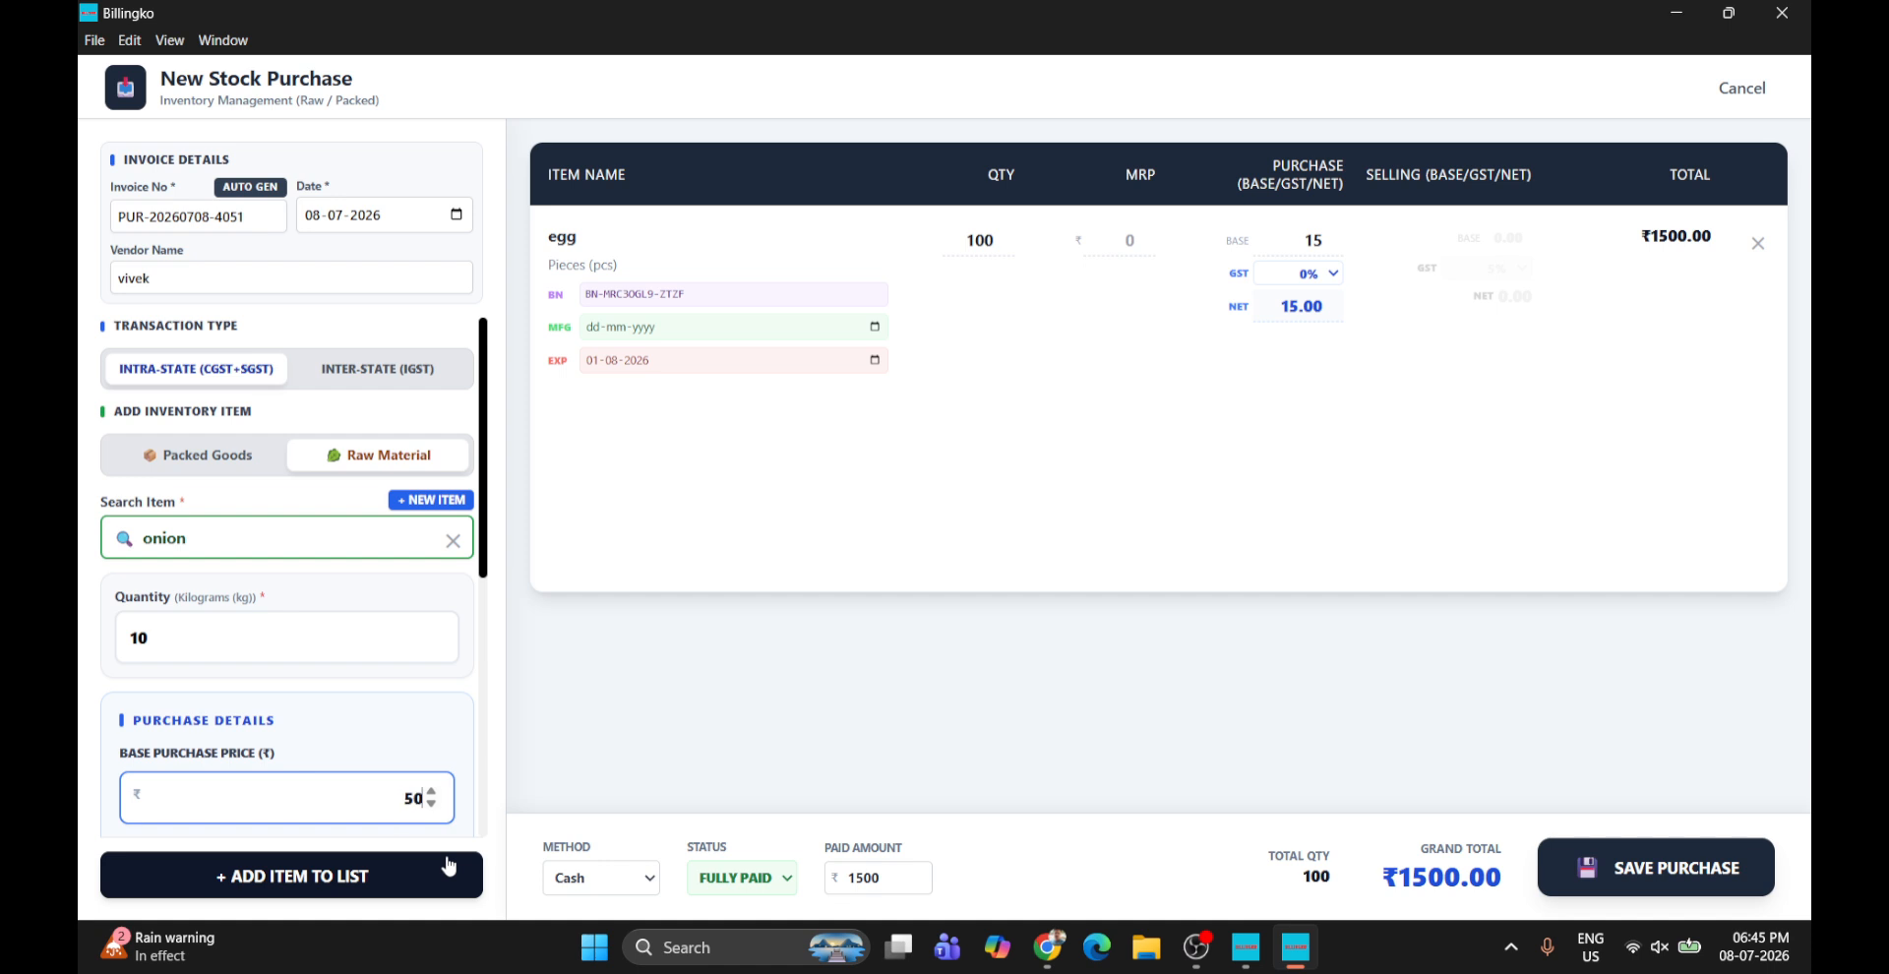
type("0")
Set the onion item's expiry date to 01-08-2026 and add the item to the purchase list
scroll(500, 729, "down", 4)
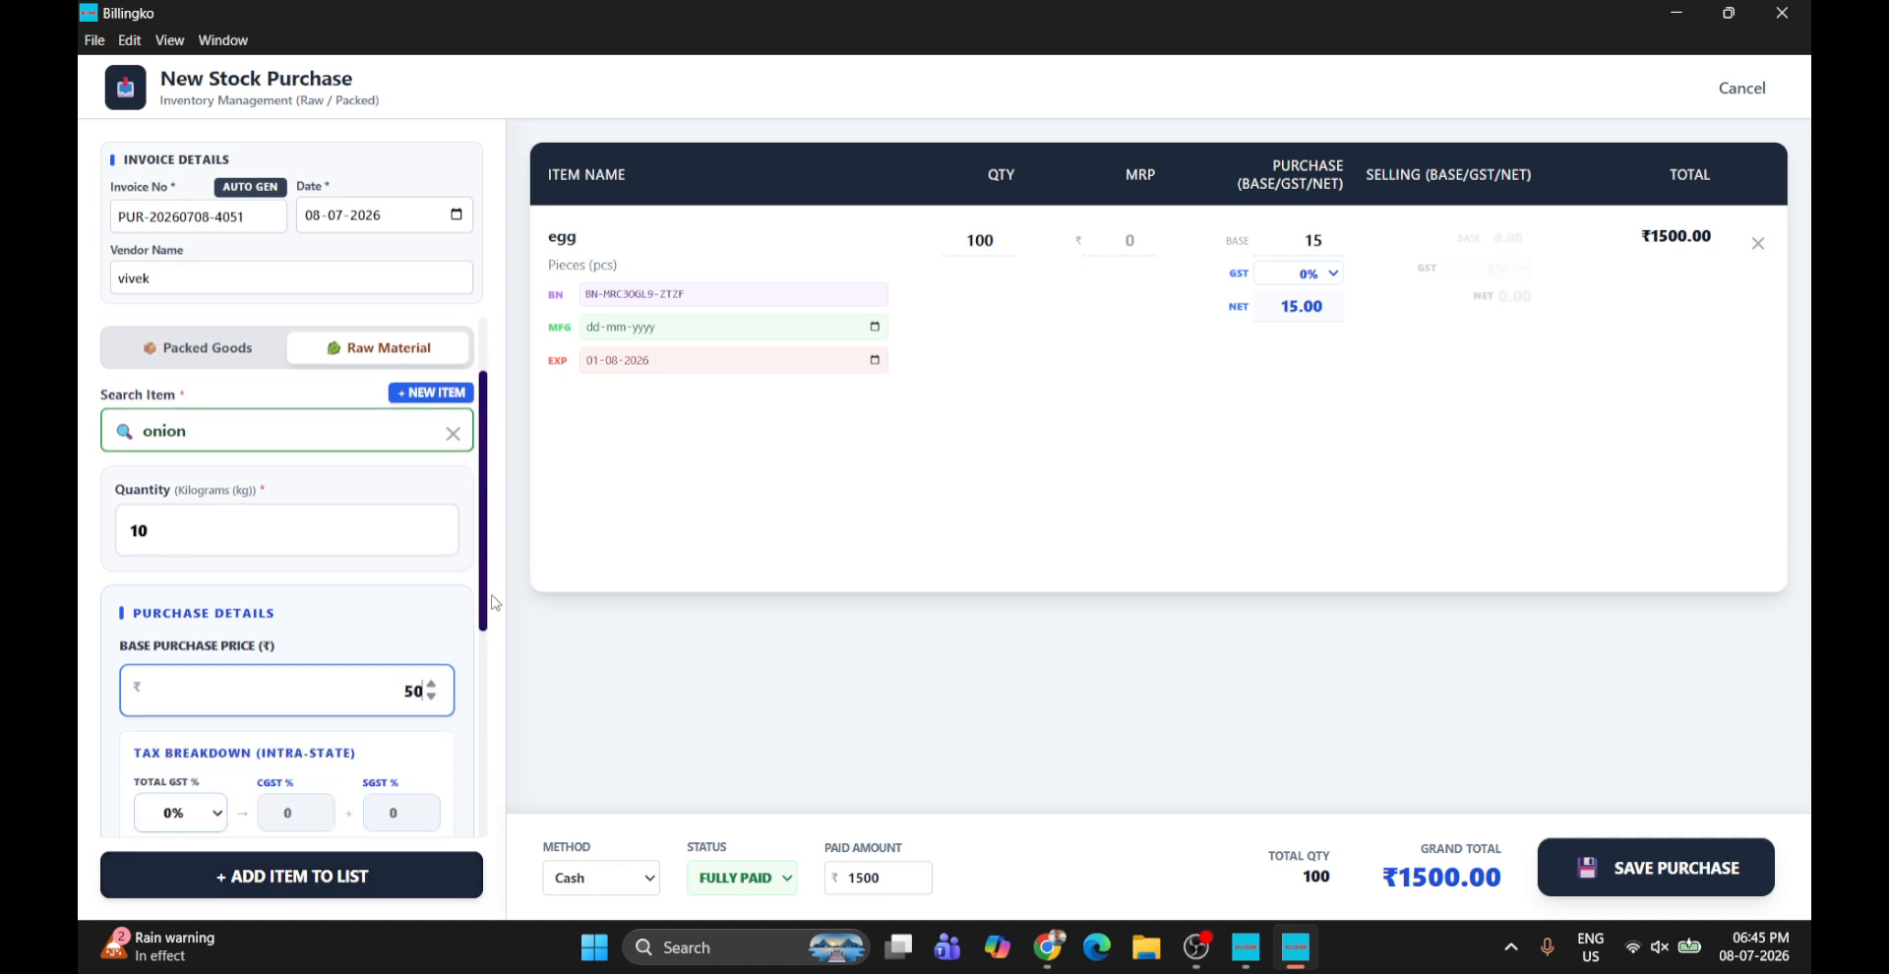
scroll(501, 729, "down", 2)
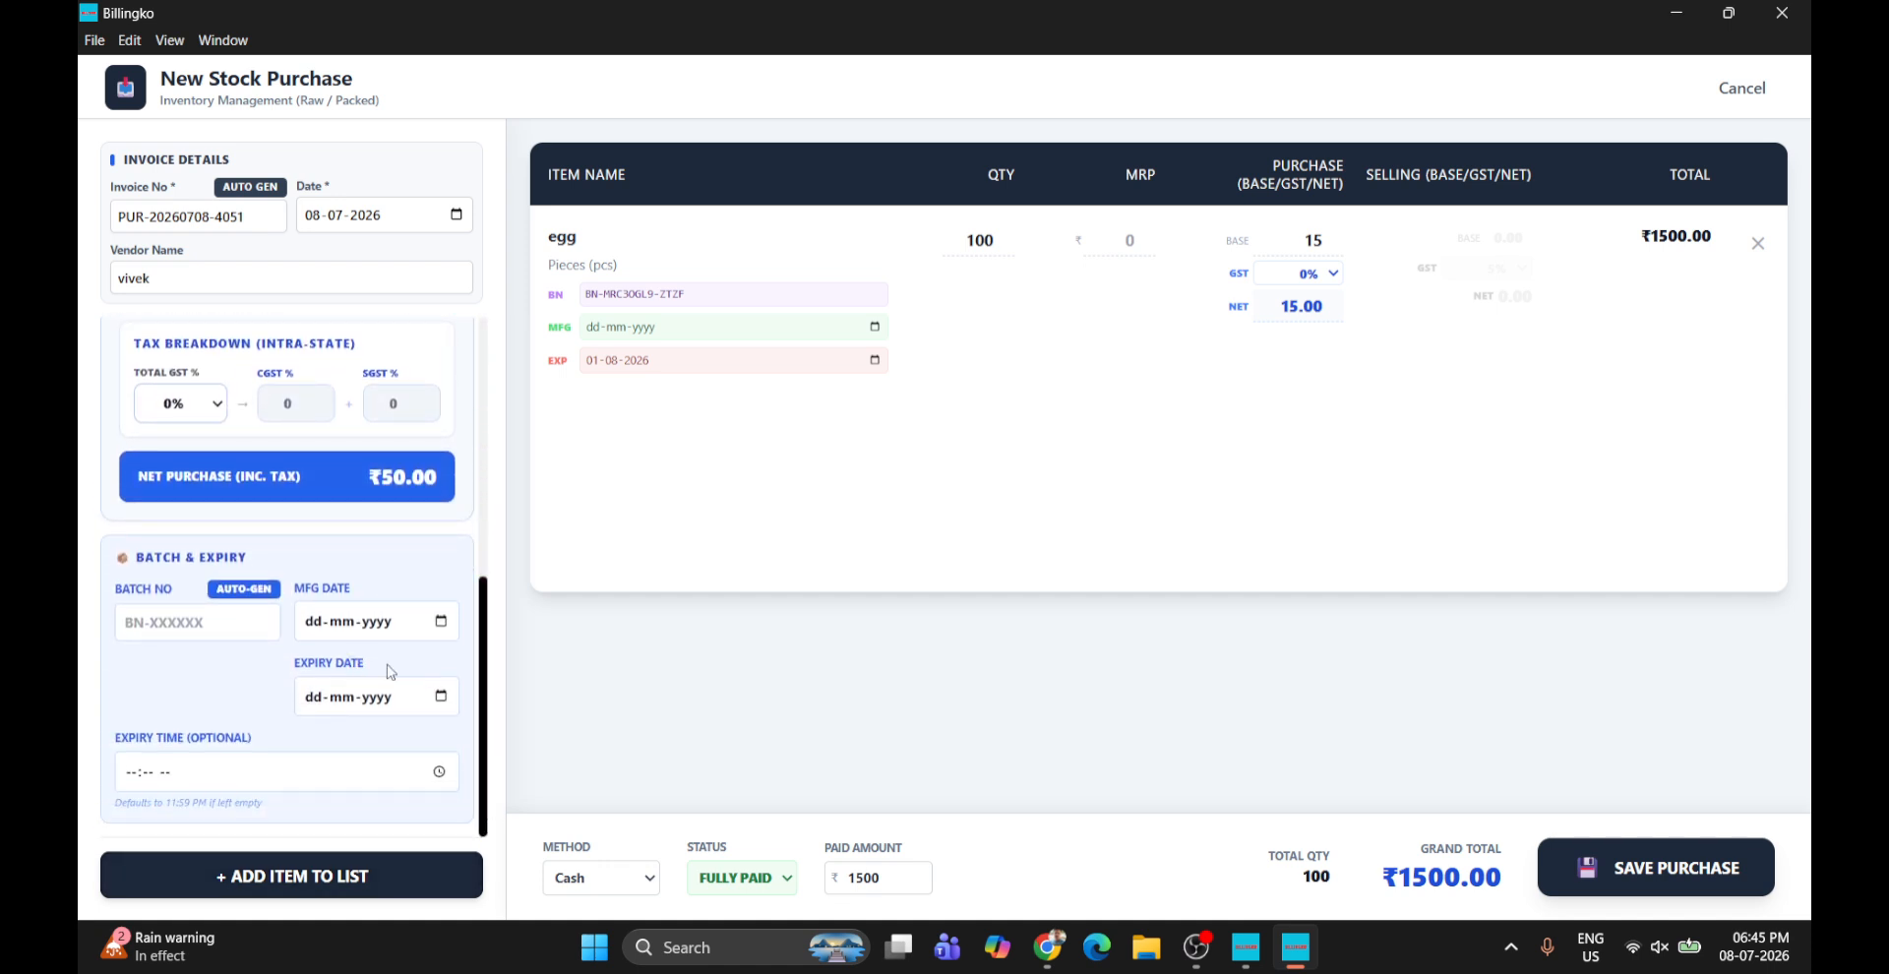
left_click(442, 699)
left_click(510, 591)
left_click(407, 876)
Choose green chilli from the raw materials with a quantity of 1000 grams and a base purchase price of ₹100
scroll(404, 671, "up", 5)
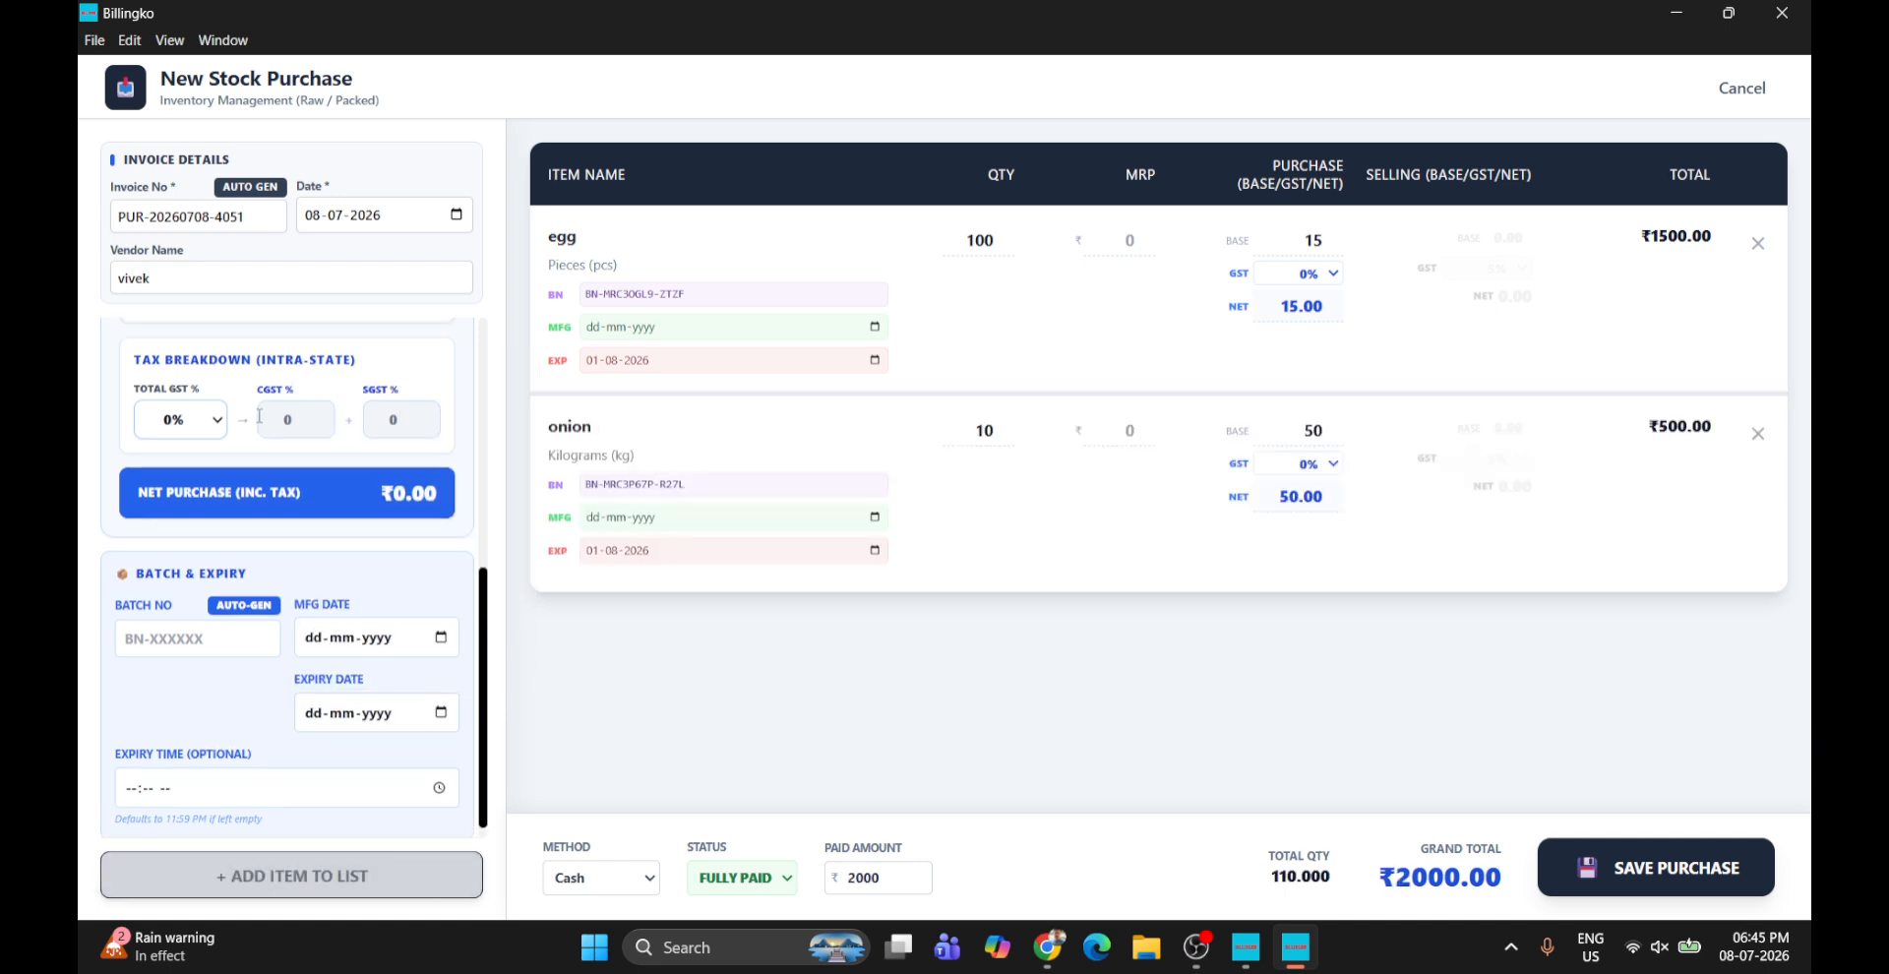
left_click(227, 536)
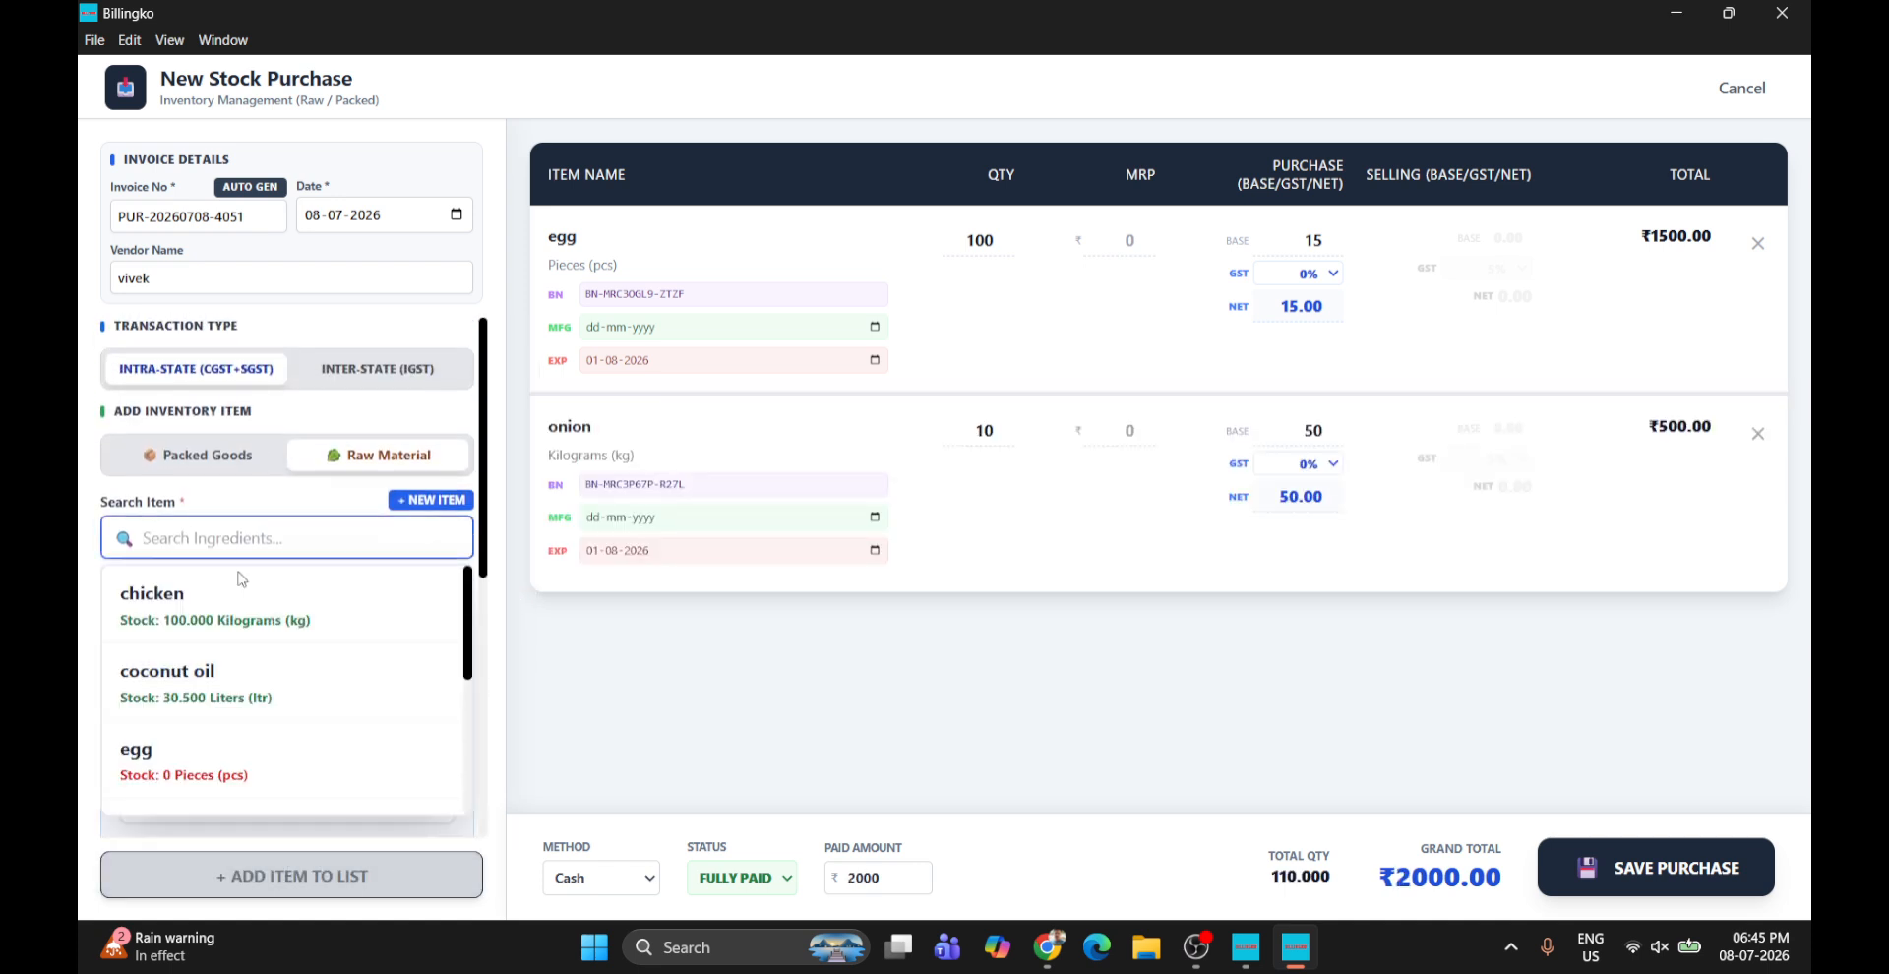
scroll(246, 639, "down", 2)
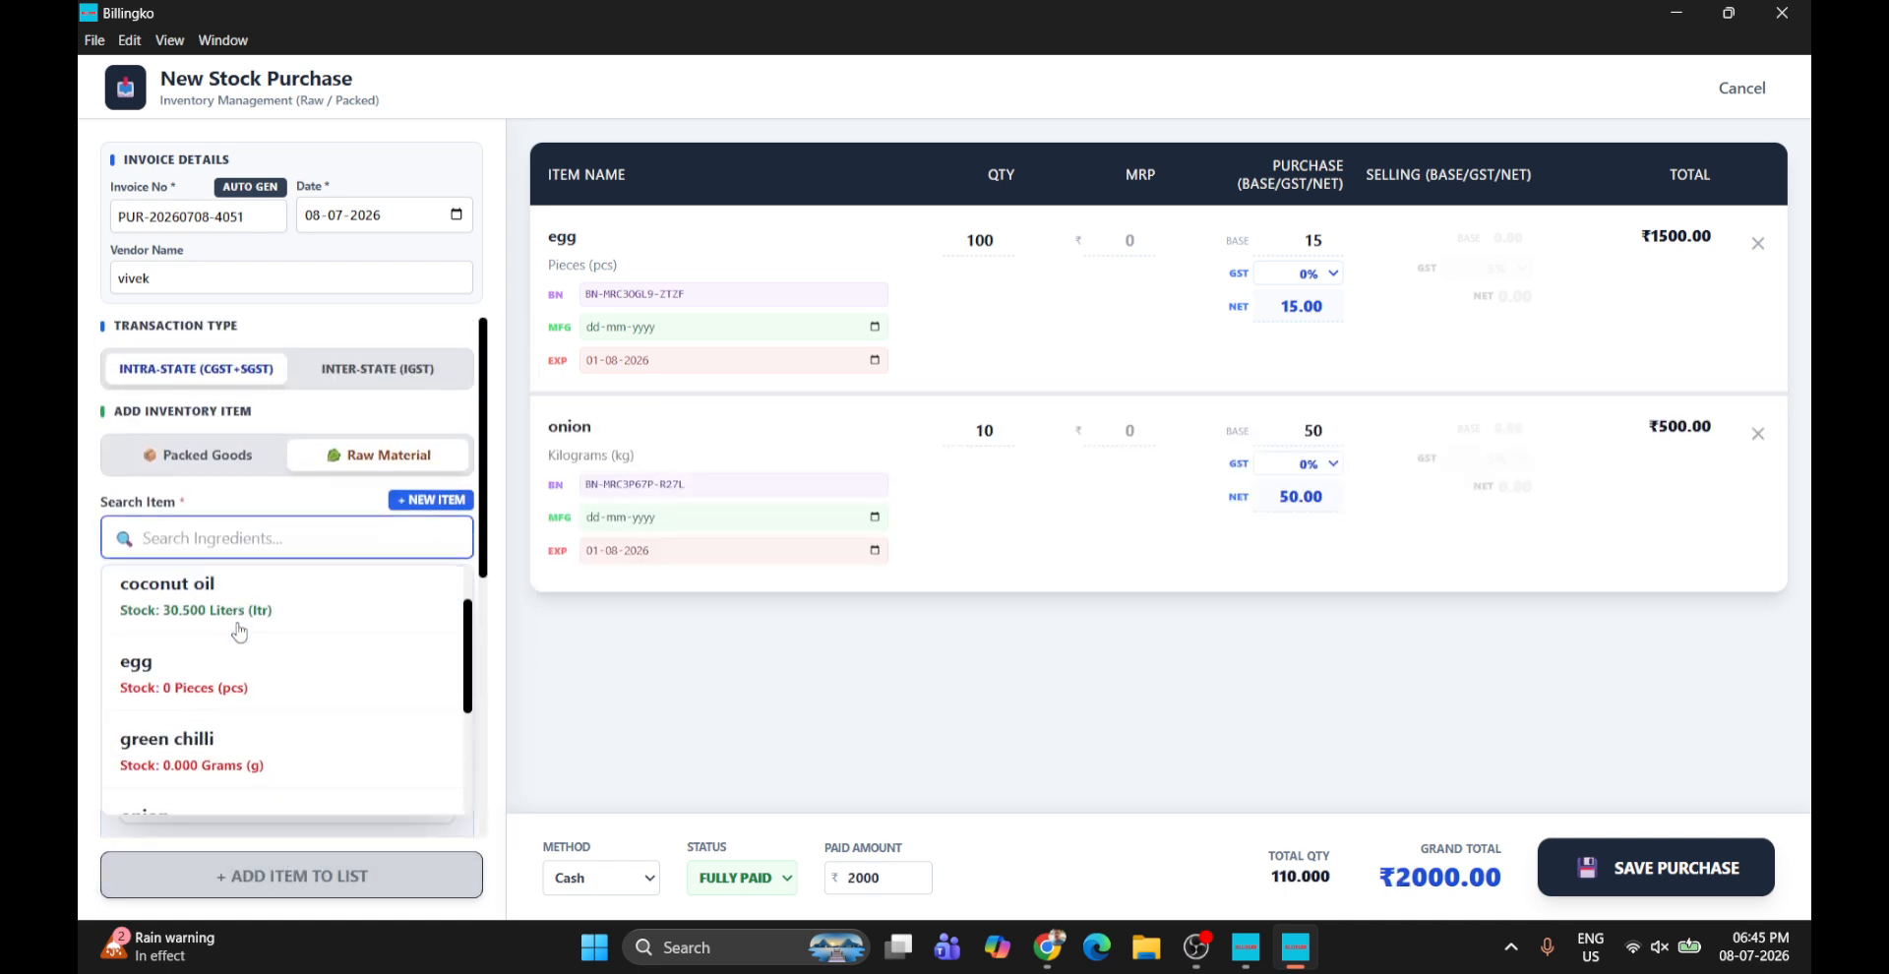
left_click(219, 723)
left_click(250, 649)
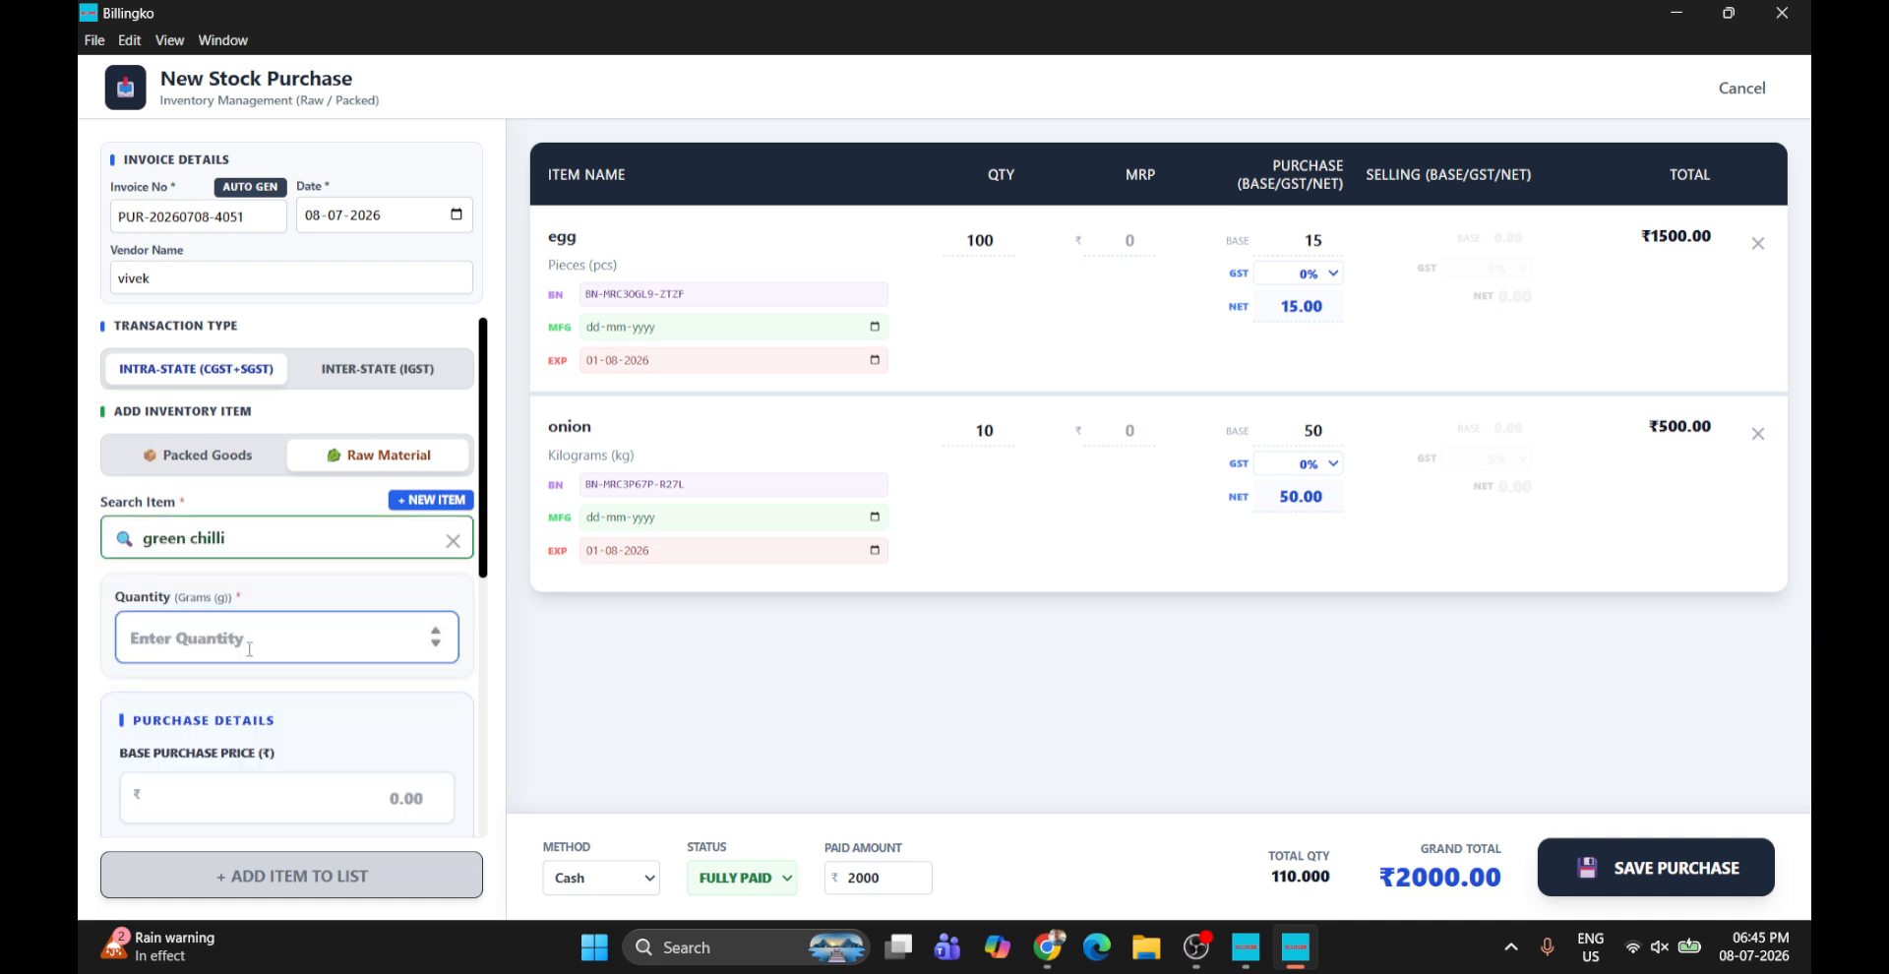
type("1")
key("BackSpace")
type("1000")
left_click(333, 787)
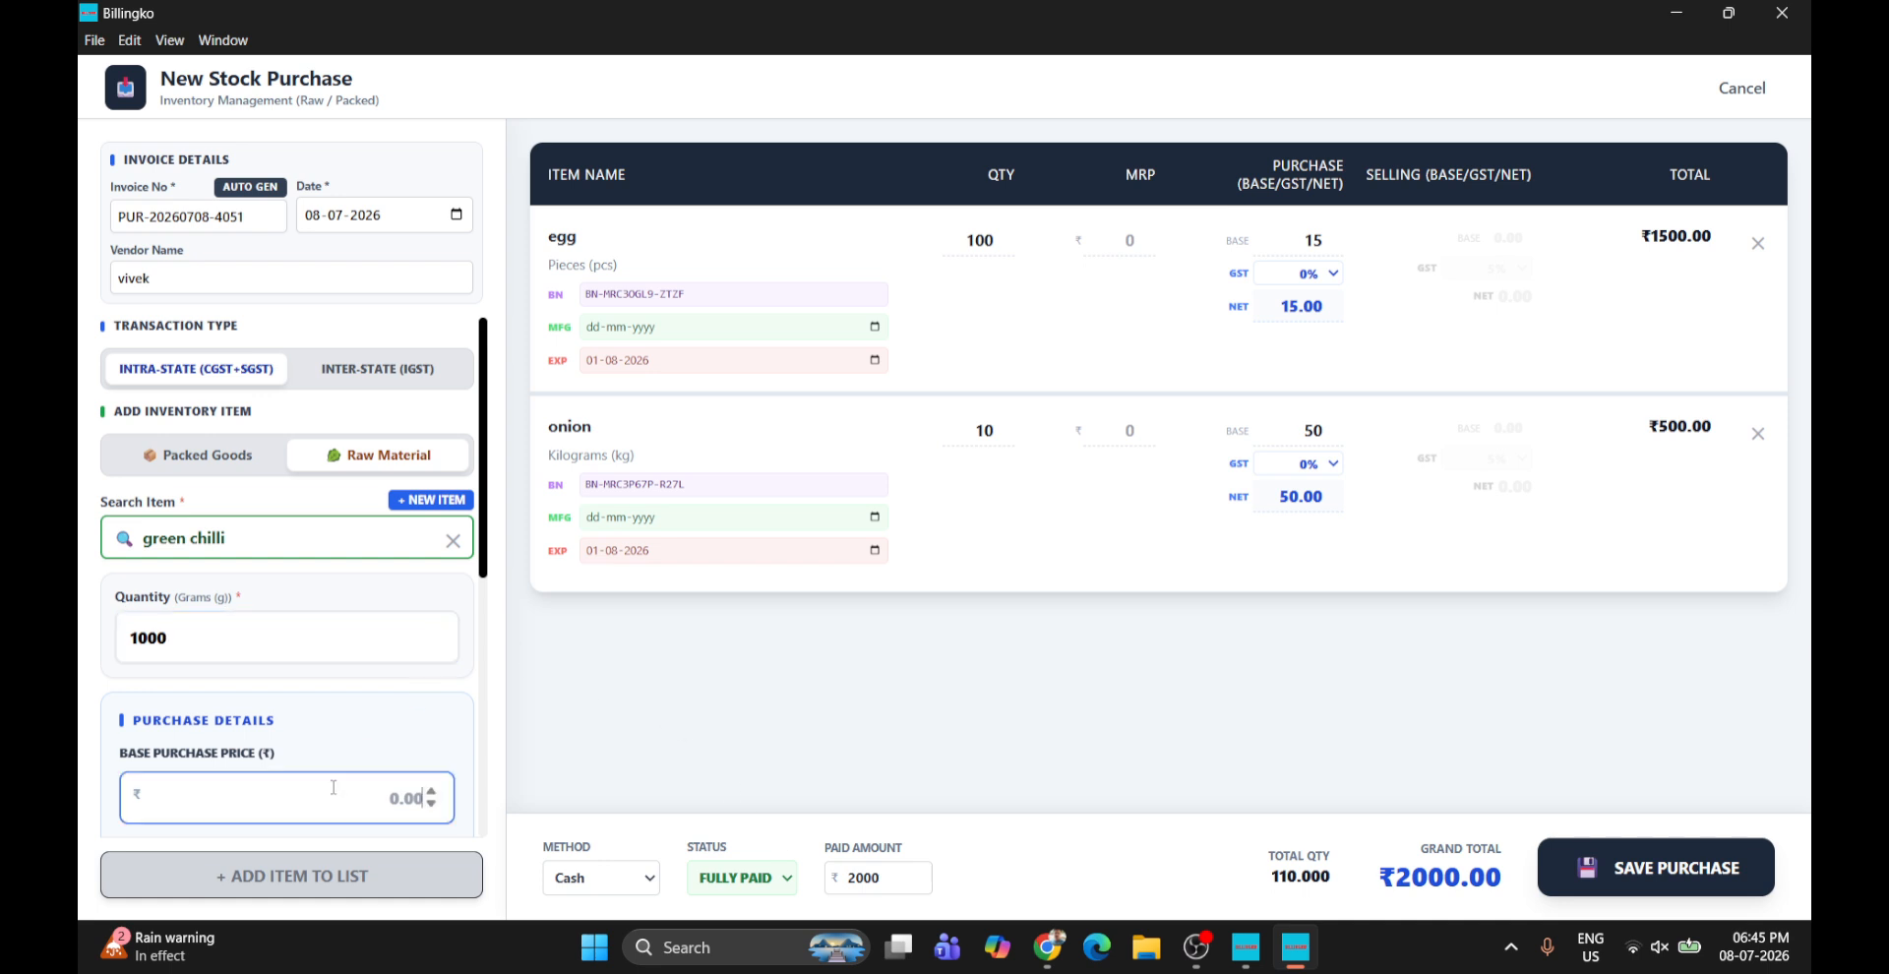
type("100")
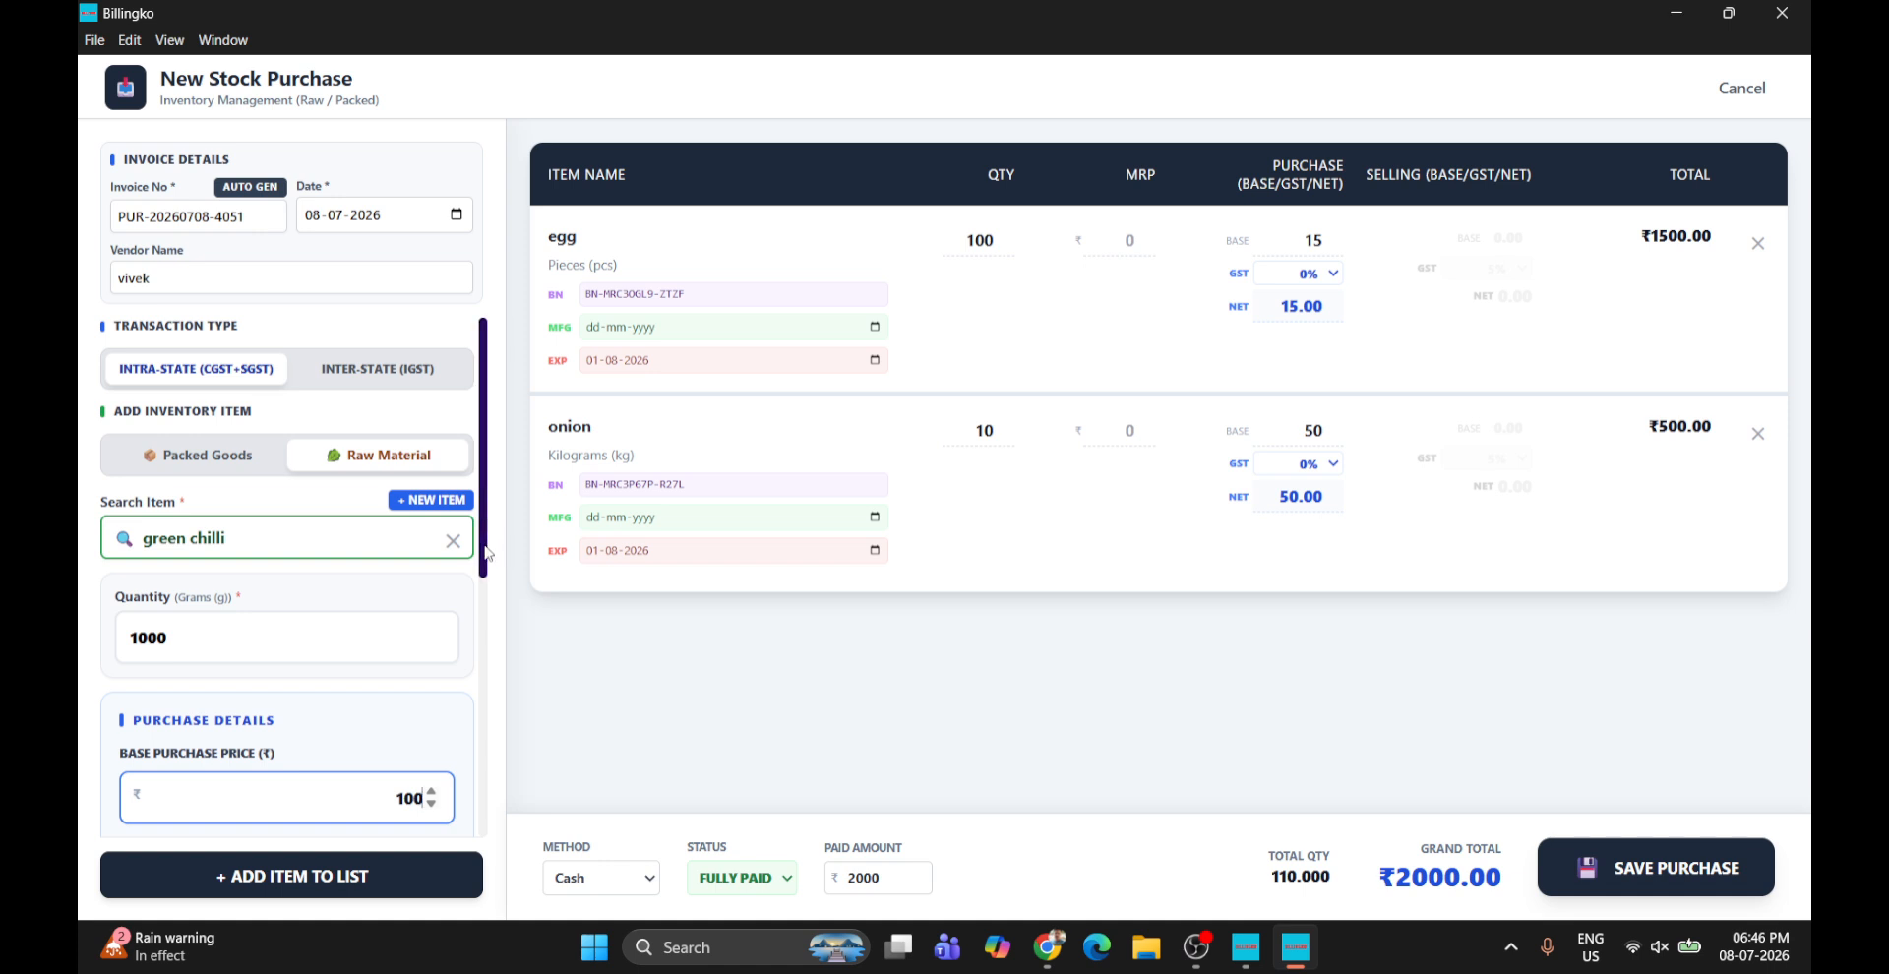
Set the green chilli item's expiry date to 01-08-2026 and add the item to the purchase list
left_click_drag(487, 546, 538, 812)
left_click(453, 699)
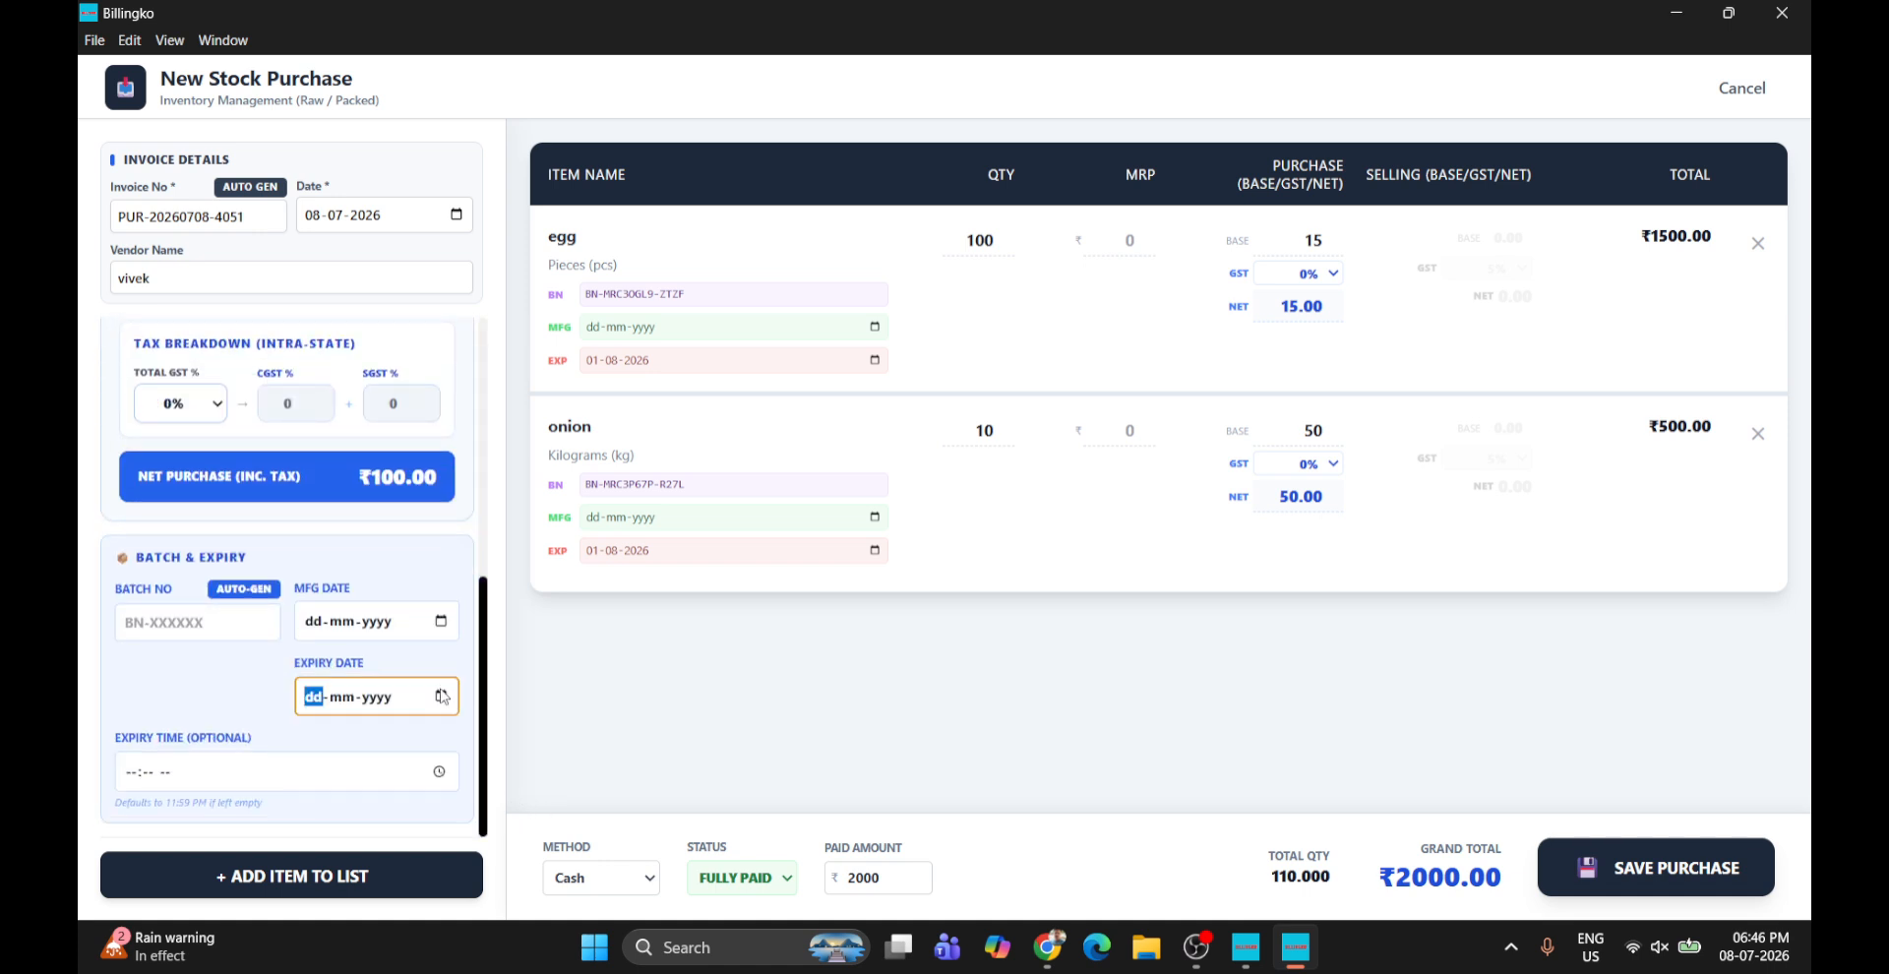
left_click(442, 697)
left_click(512, 588)
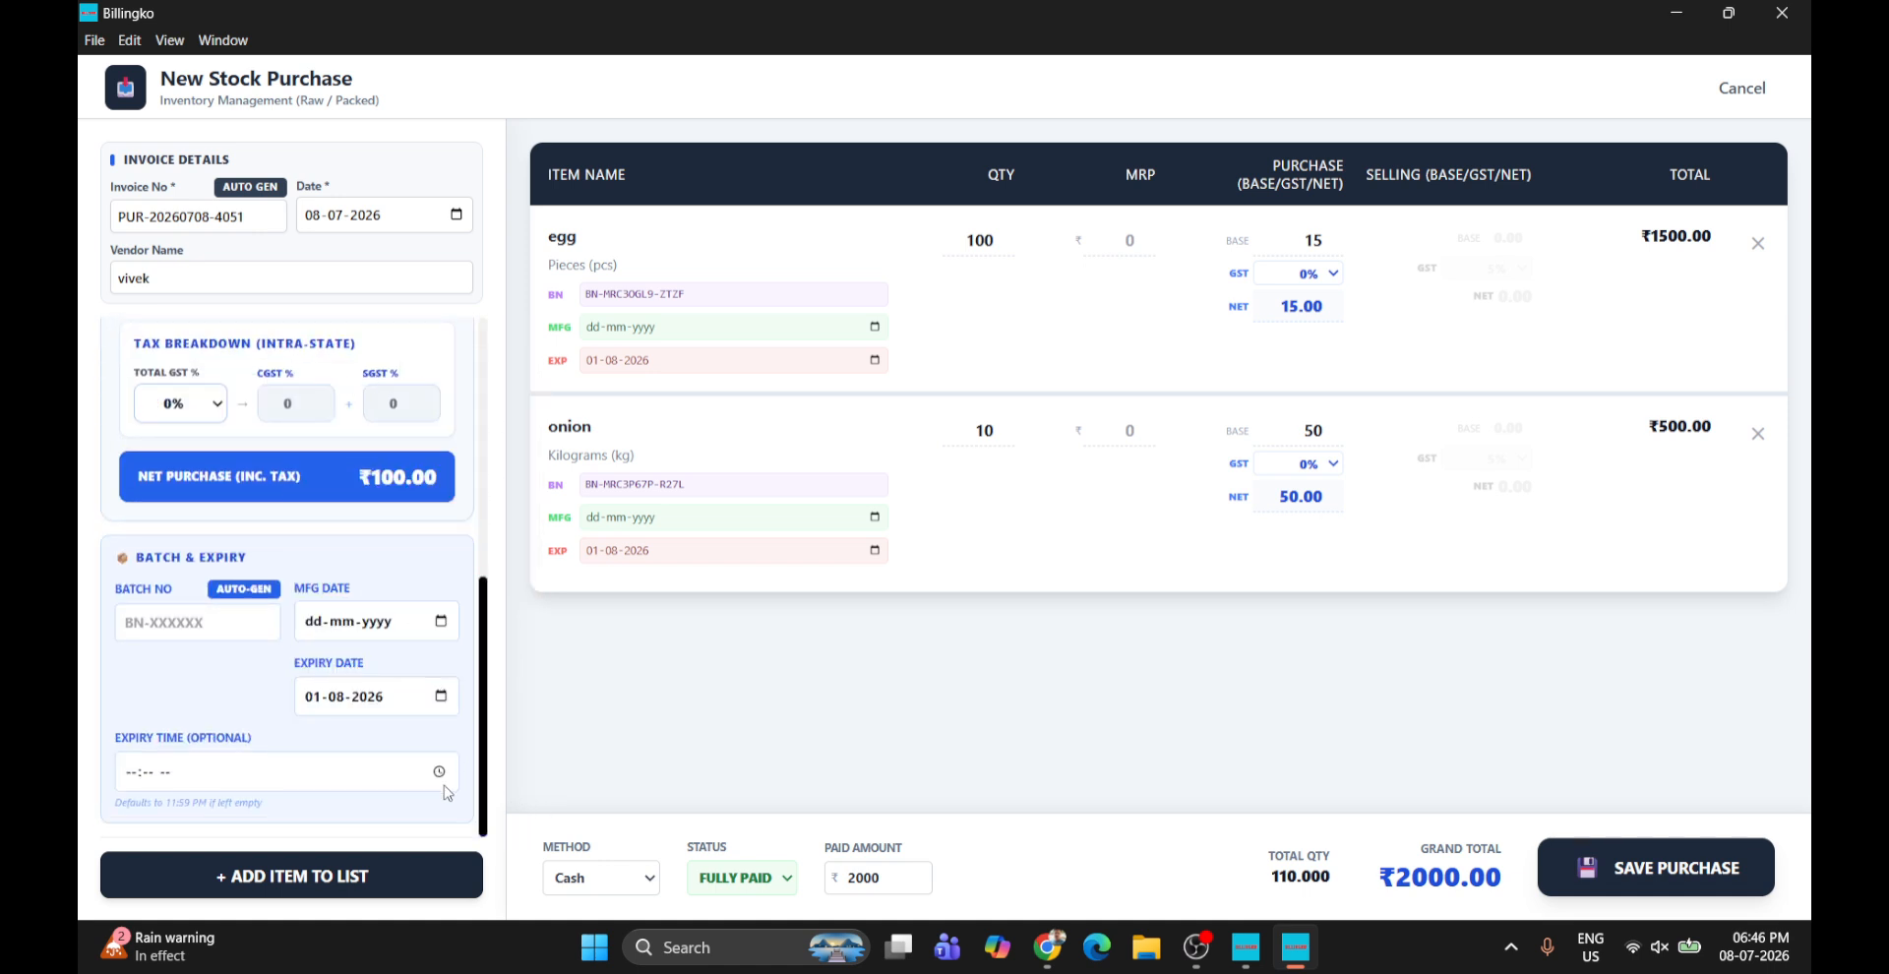
left_click(394, 875)
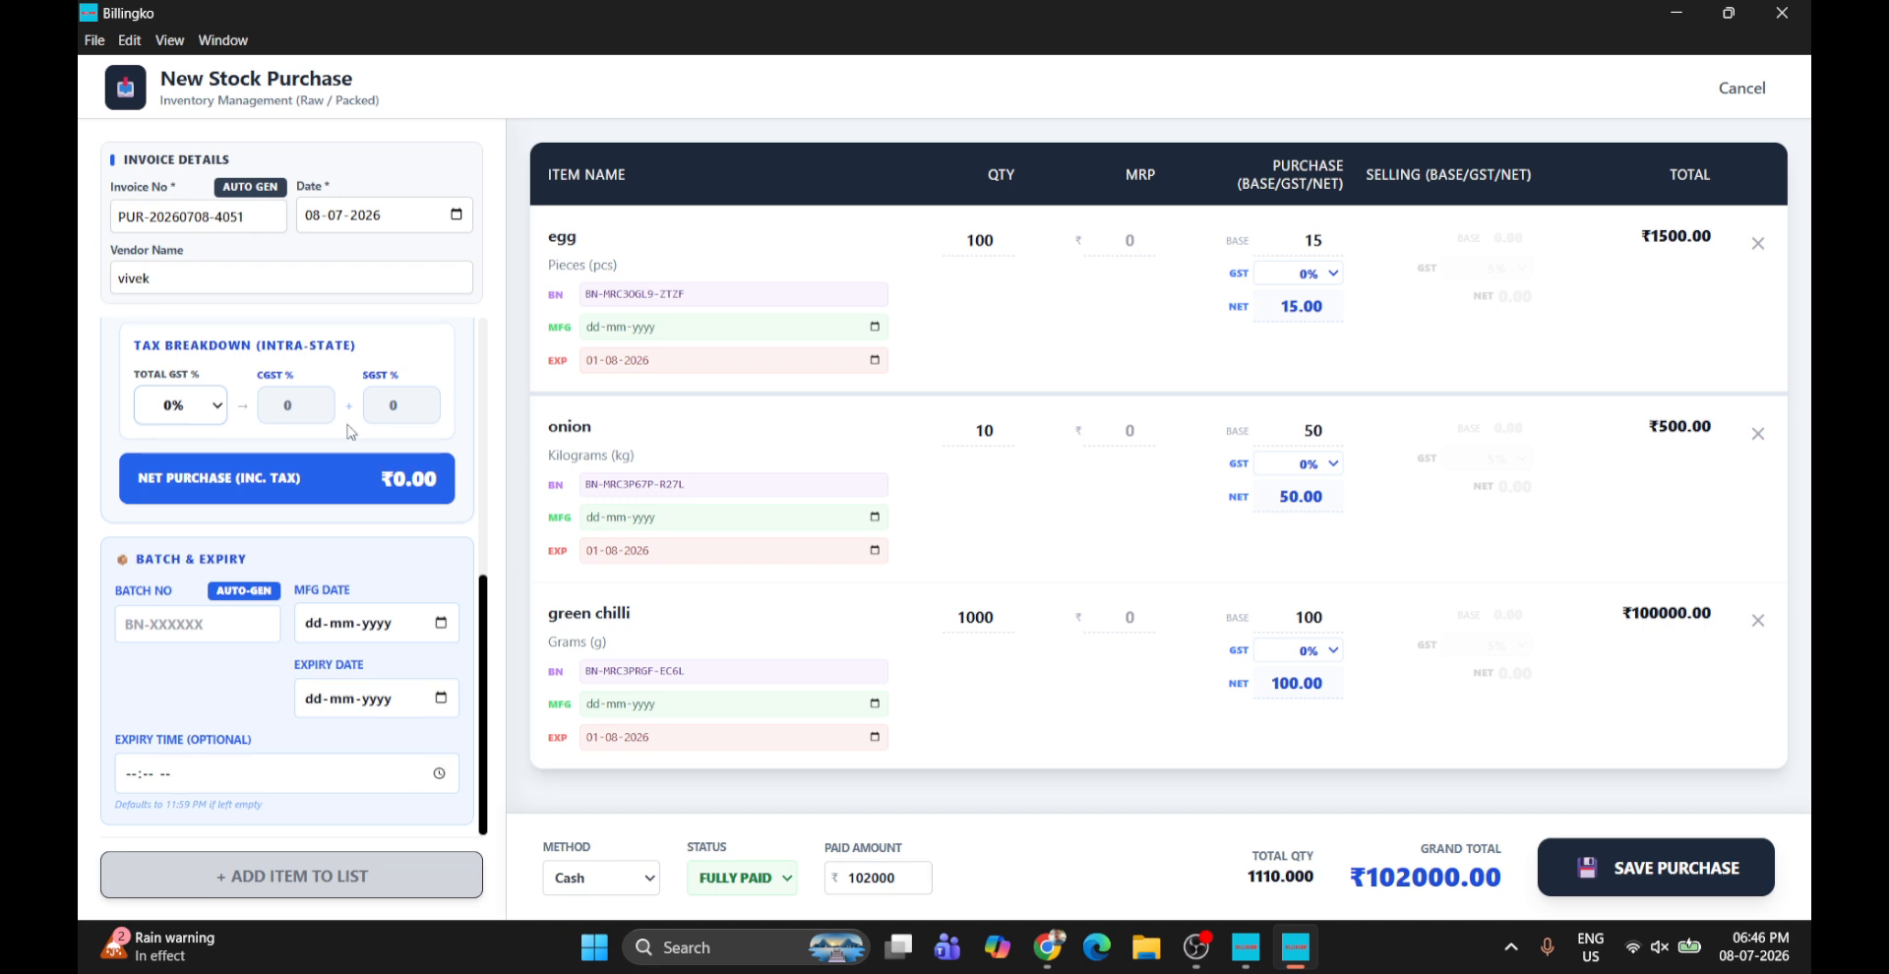
Look up coconut oil among the raw materials, then clear the search text
scroll(347, 426, "up", 5)
left_click(306, 544)
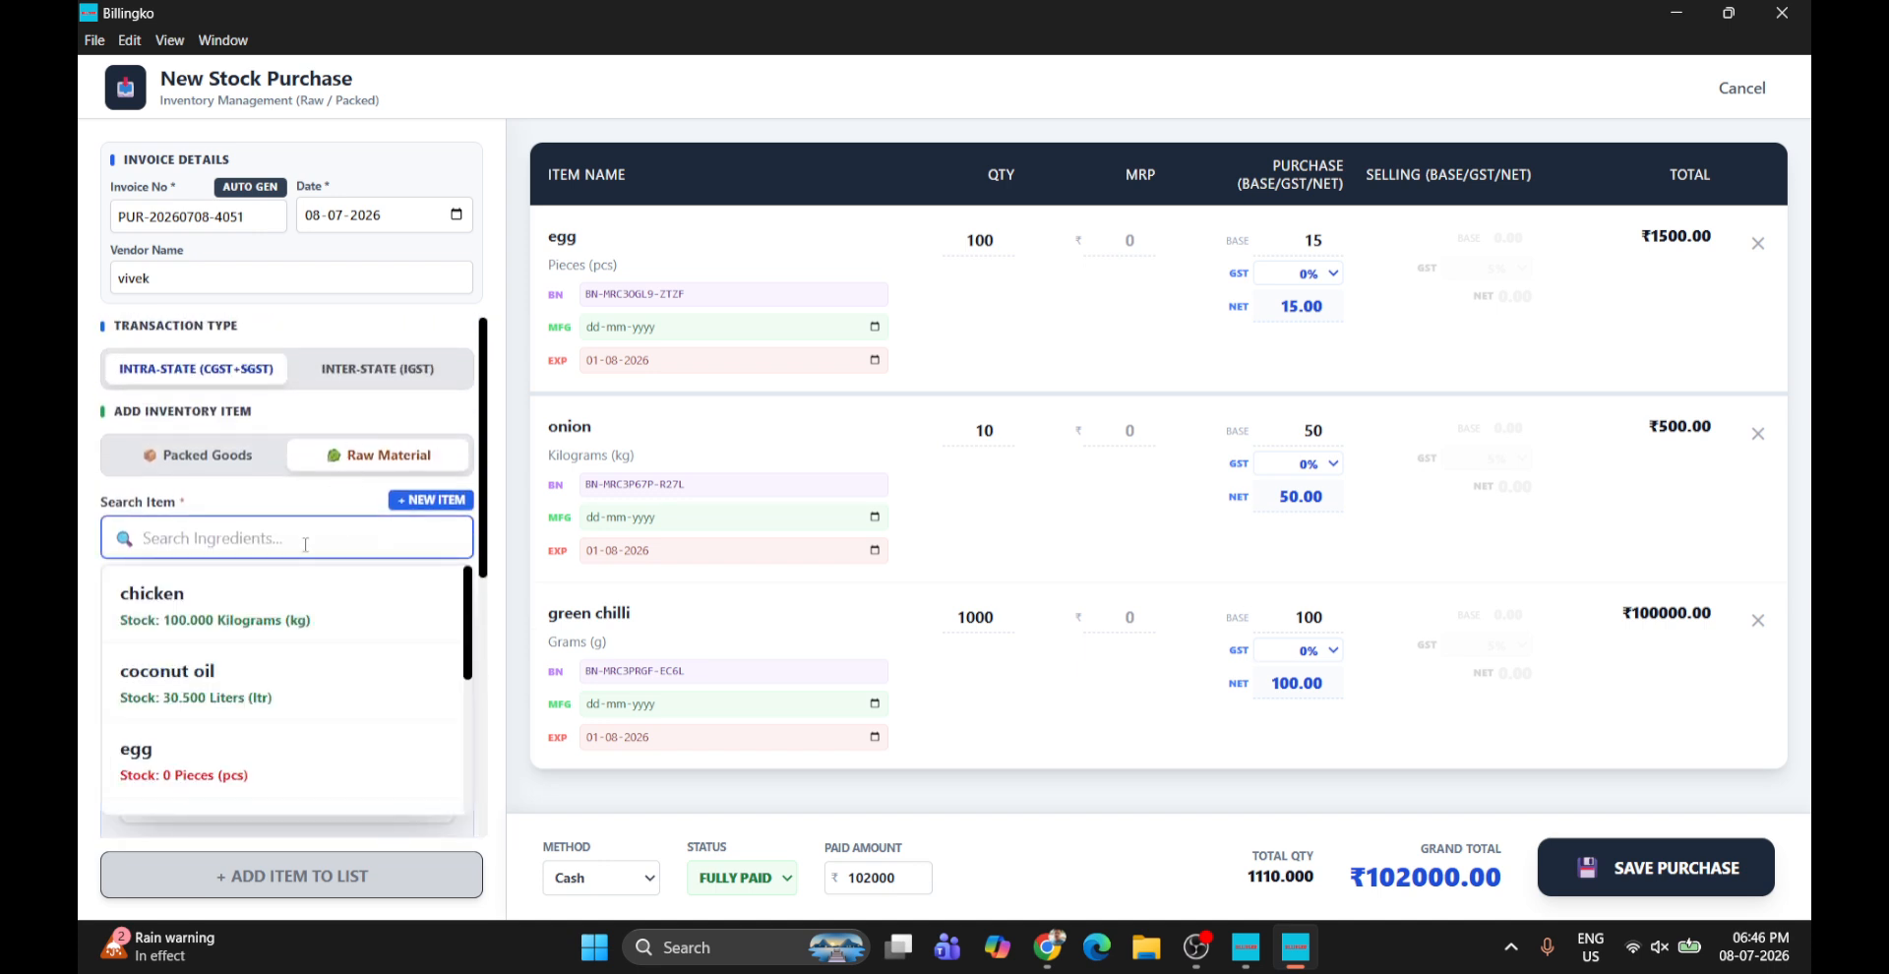
type("co")
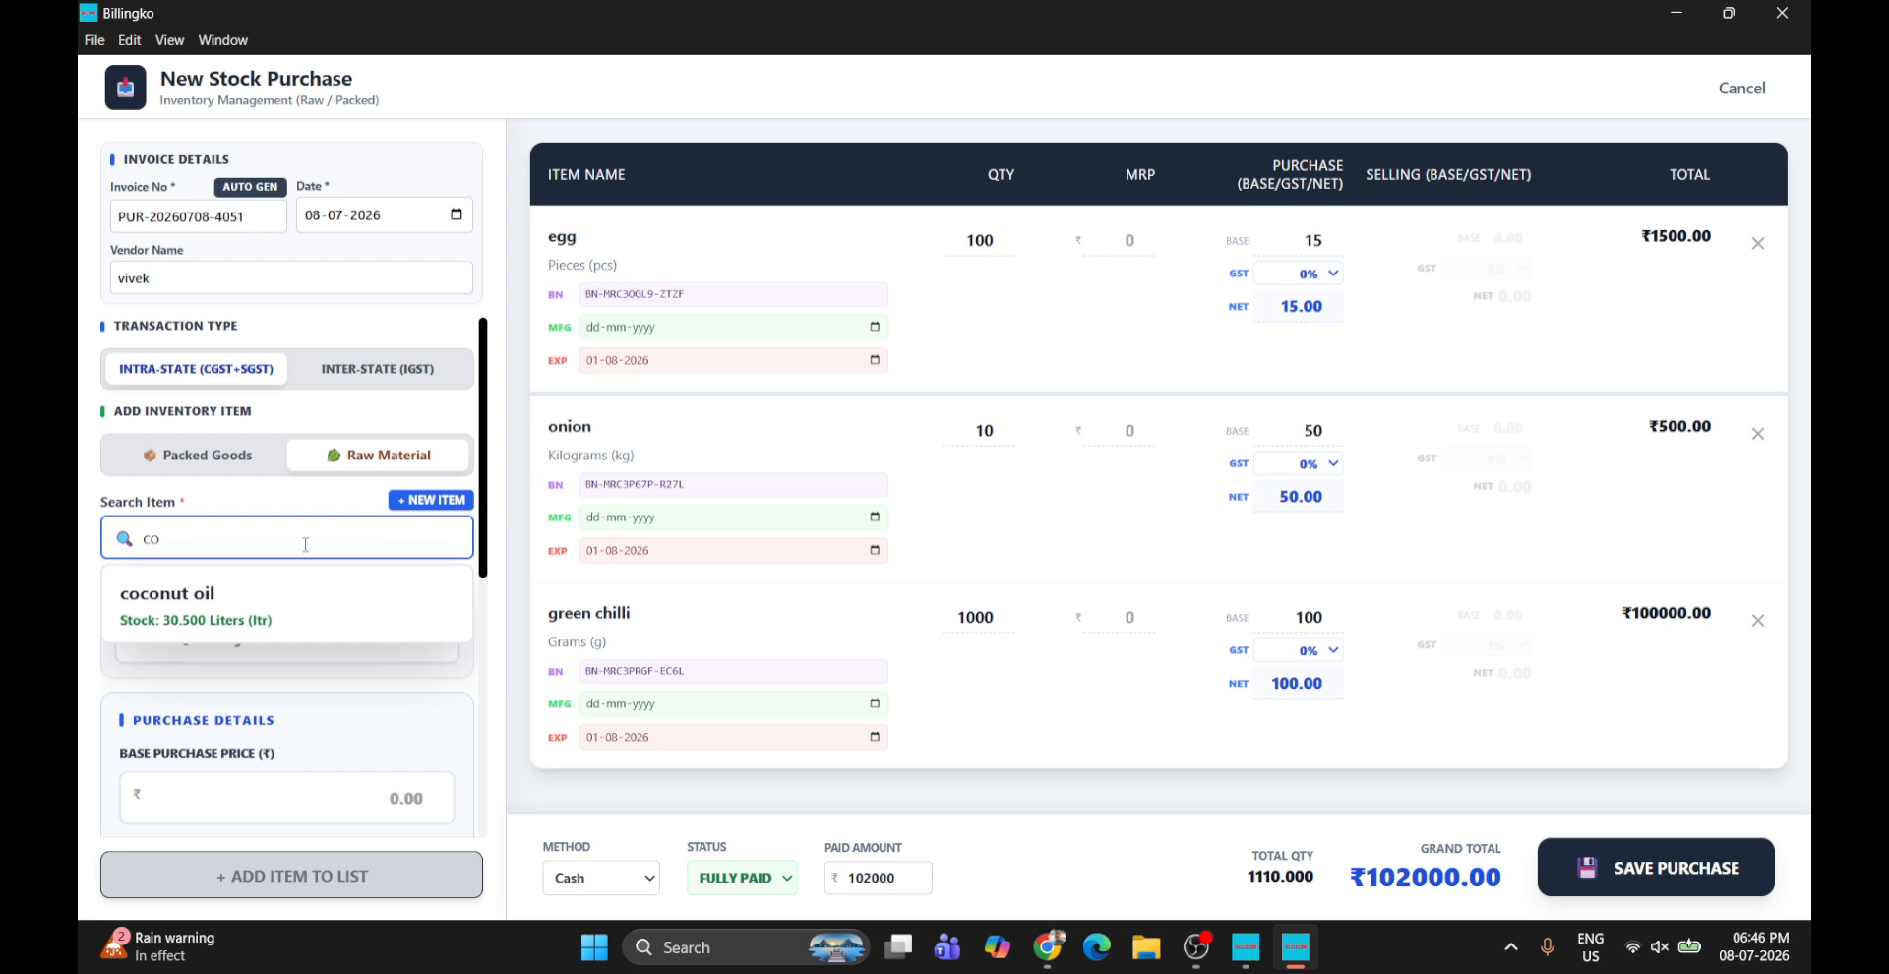
key("BackSpace")
key("BackSpace")
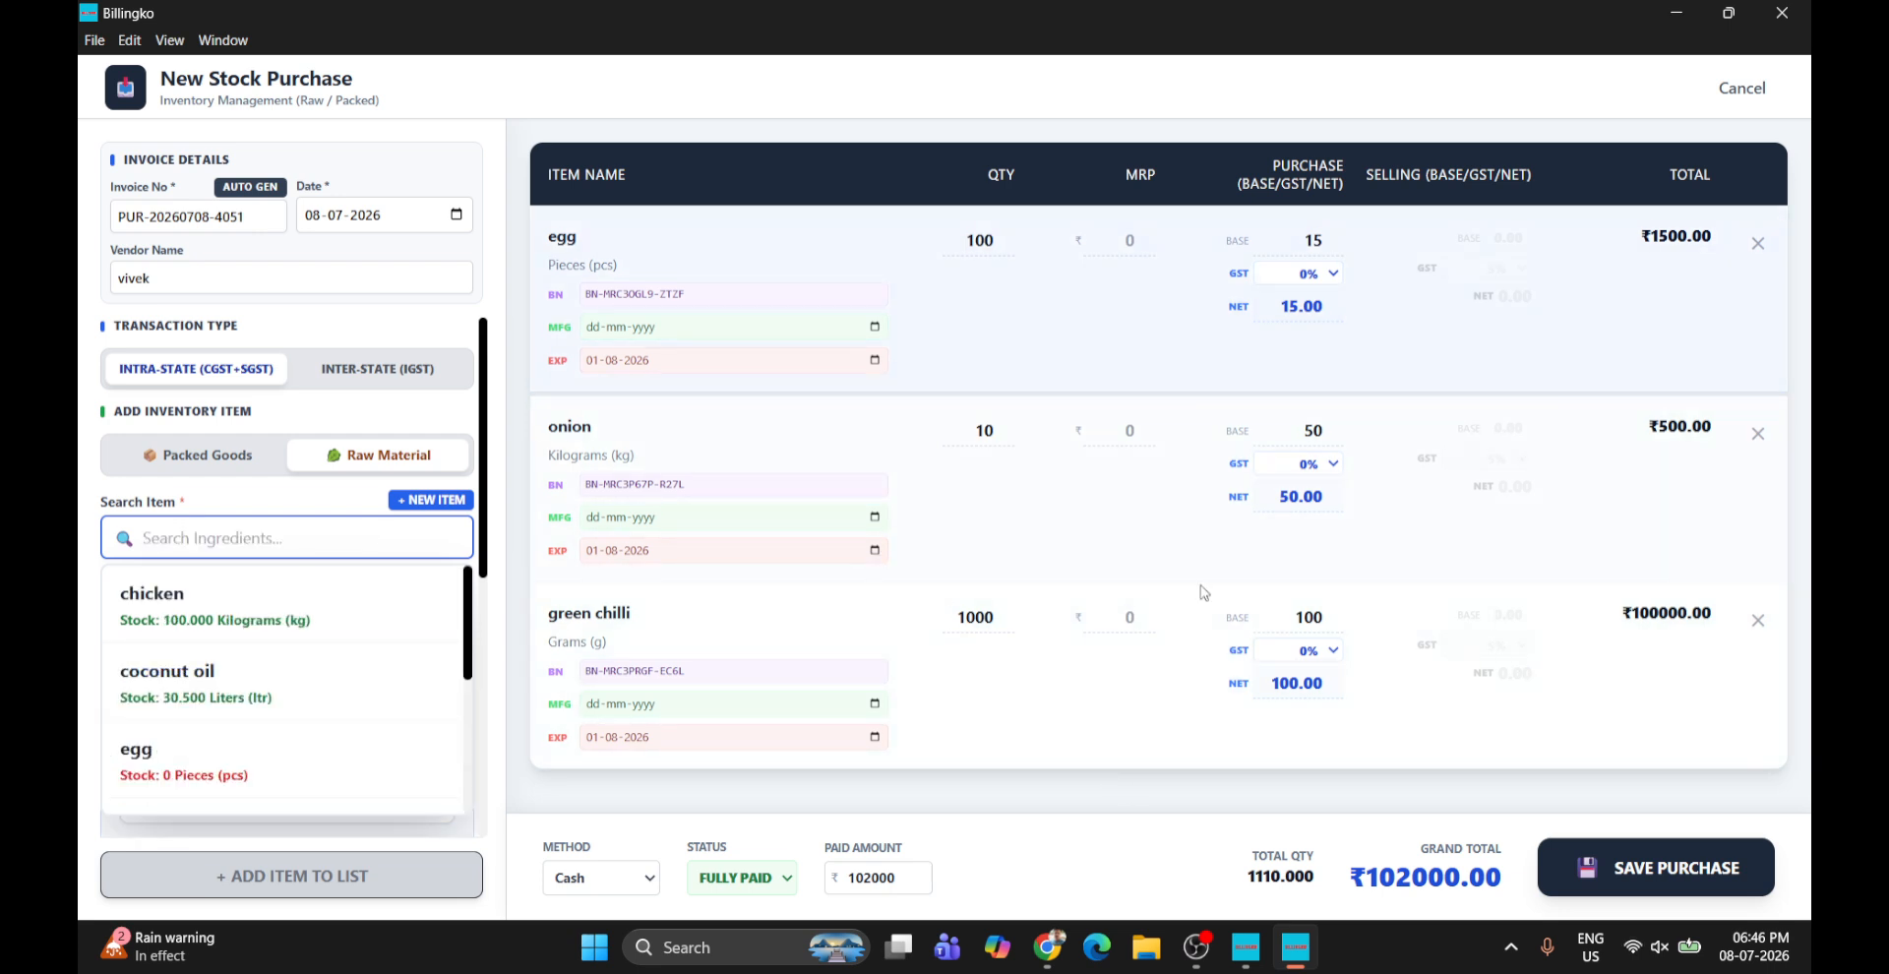
Choose salt from the raw materials as the next purchase item and set its quantity to 1 kg
scroll(337, 702, "down", 3)
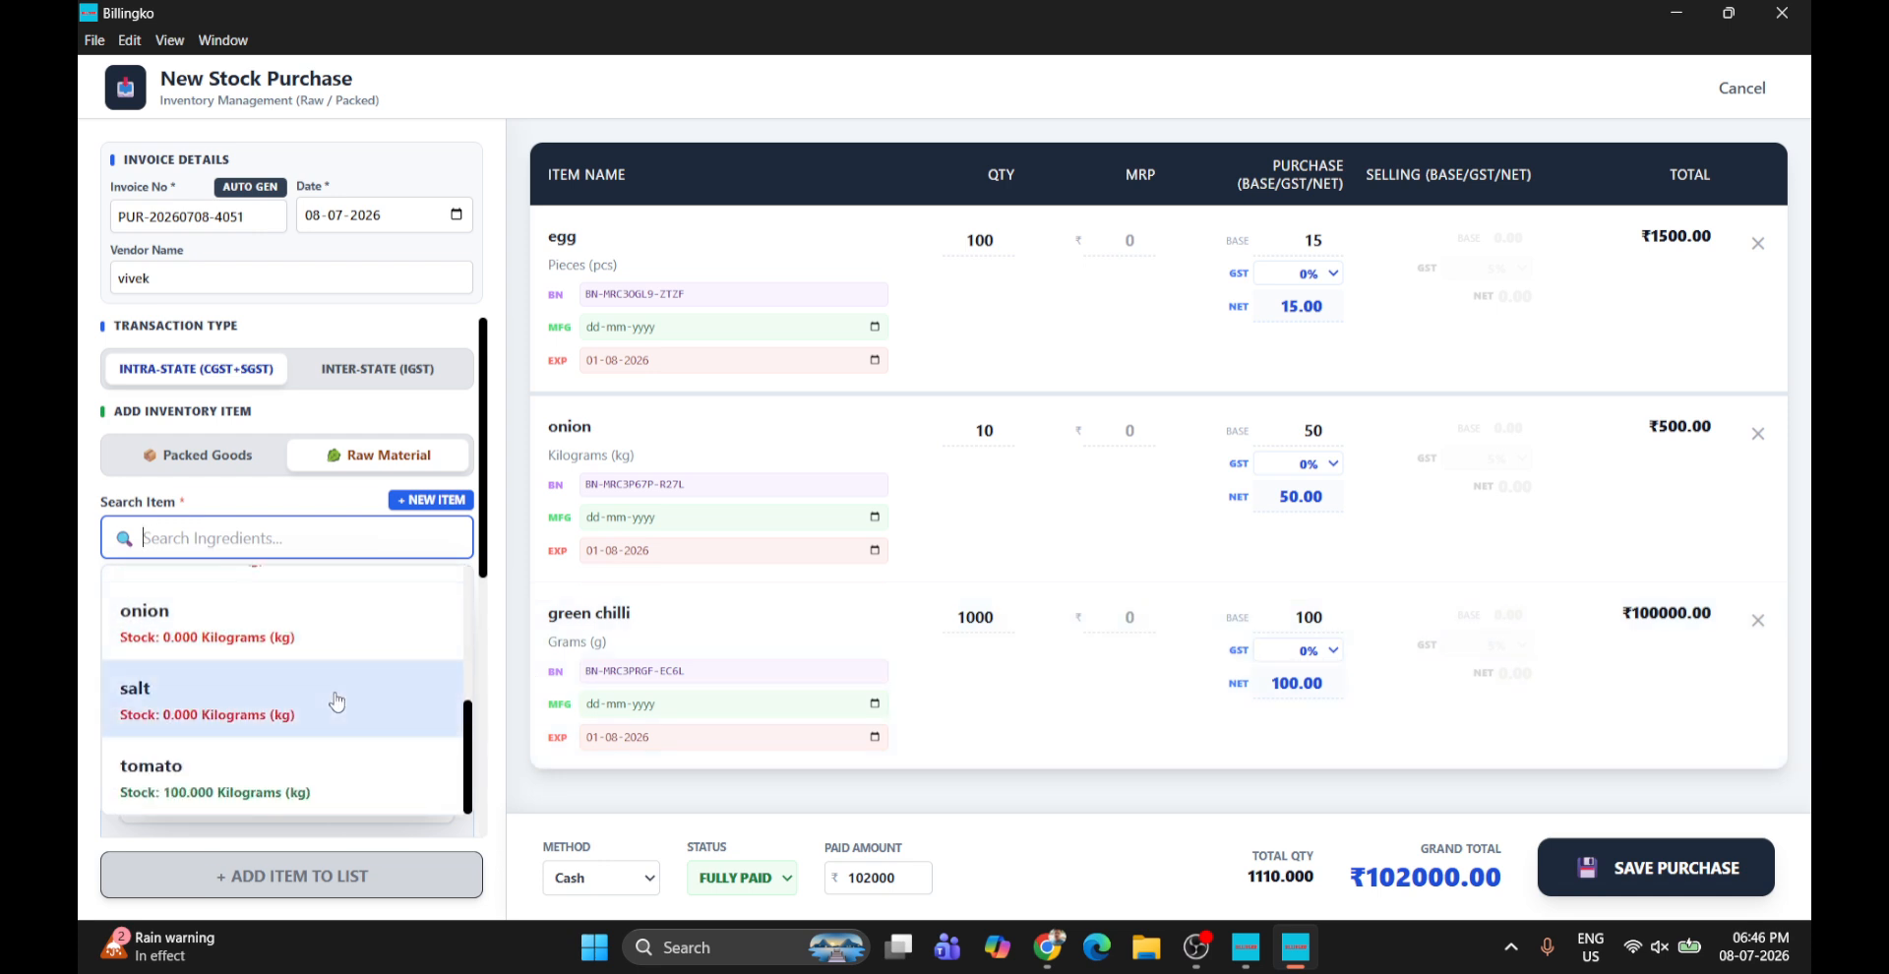
scroll(341, 707, "up", 3)
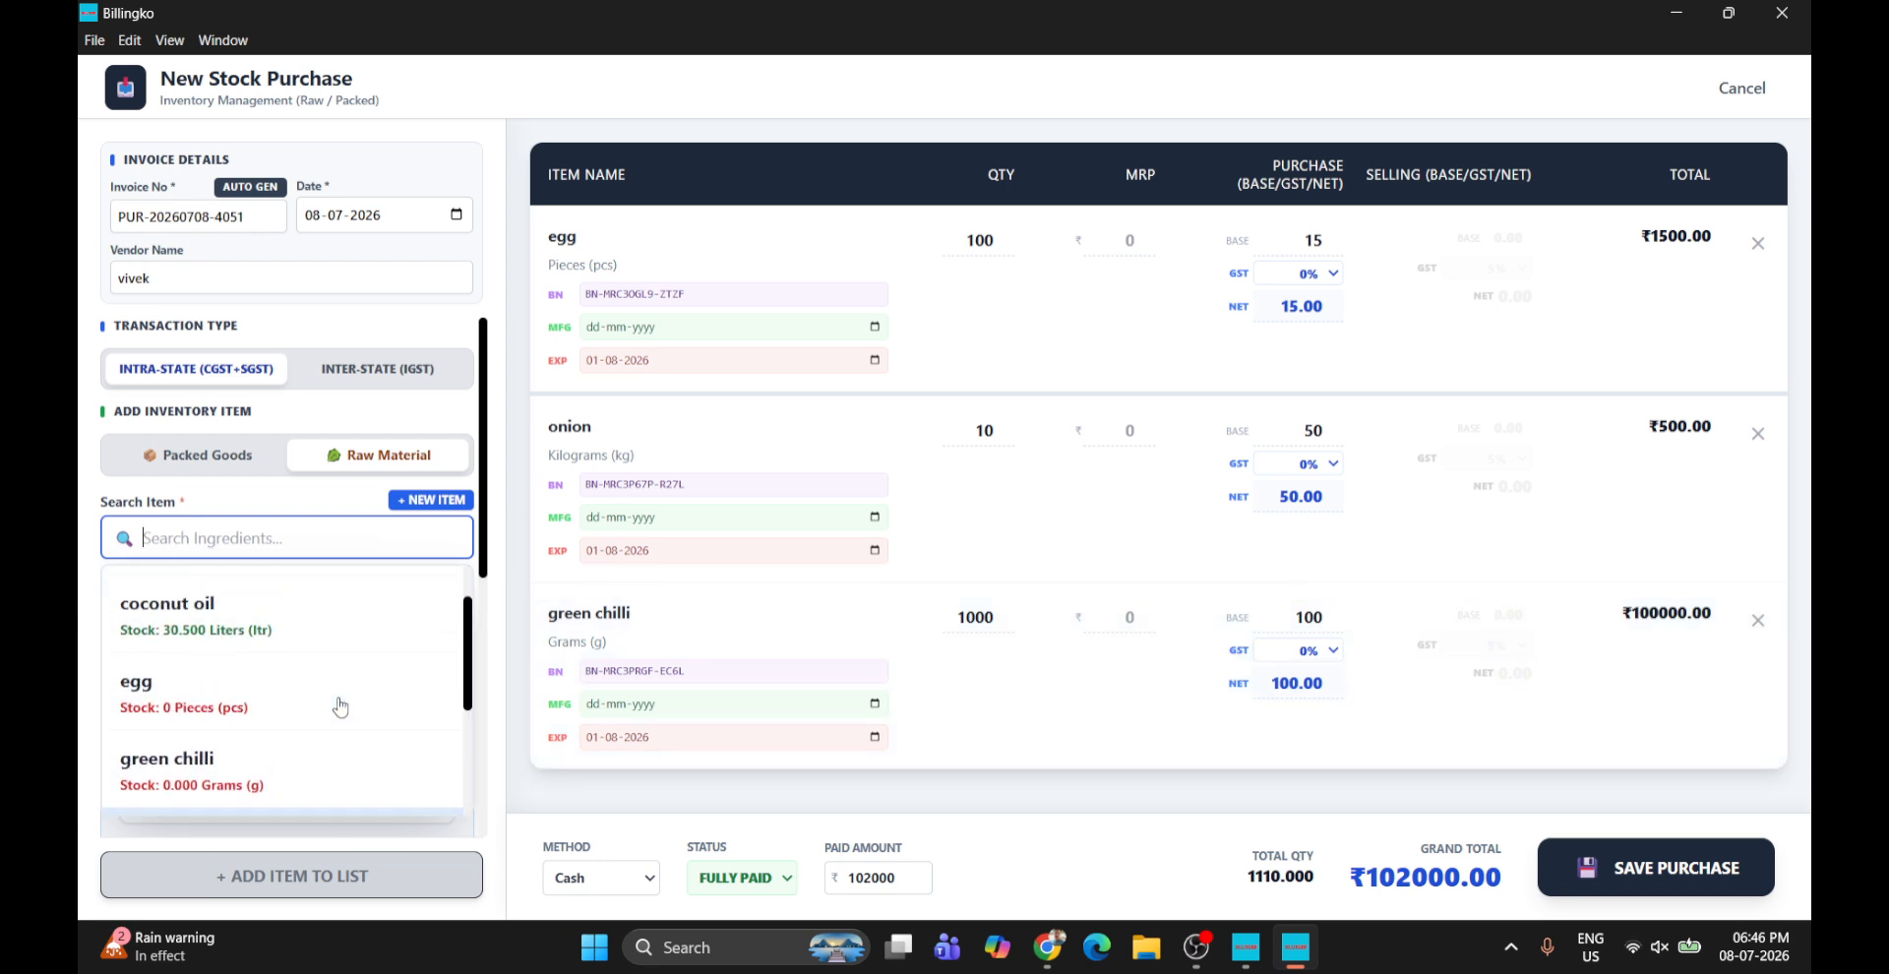
scroll(340, 706, "down", 3)
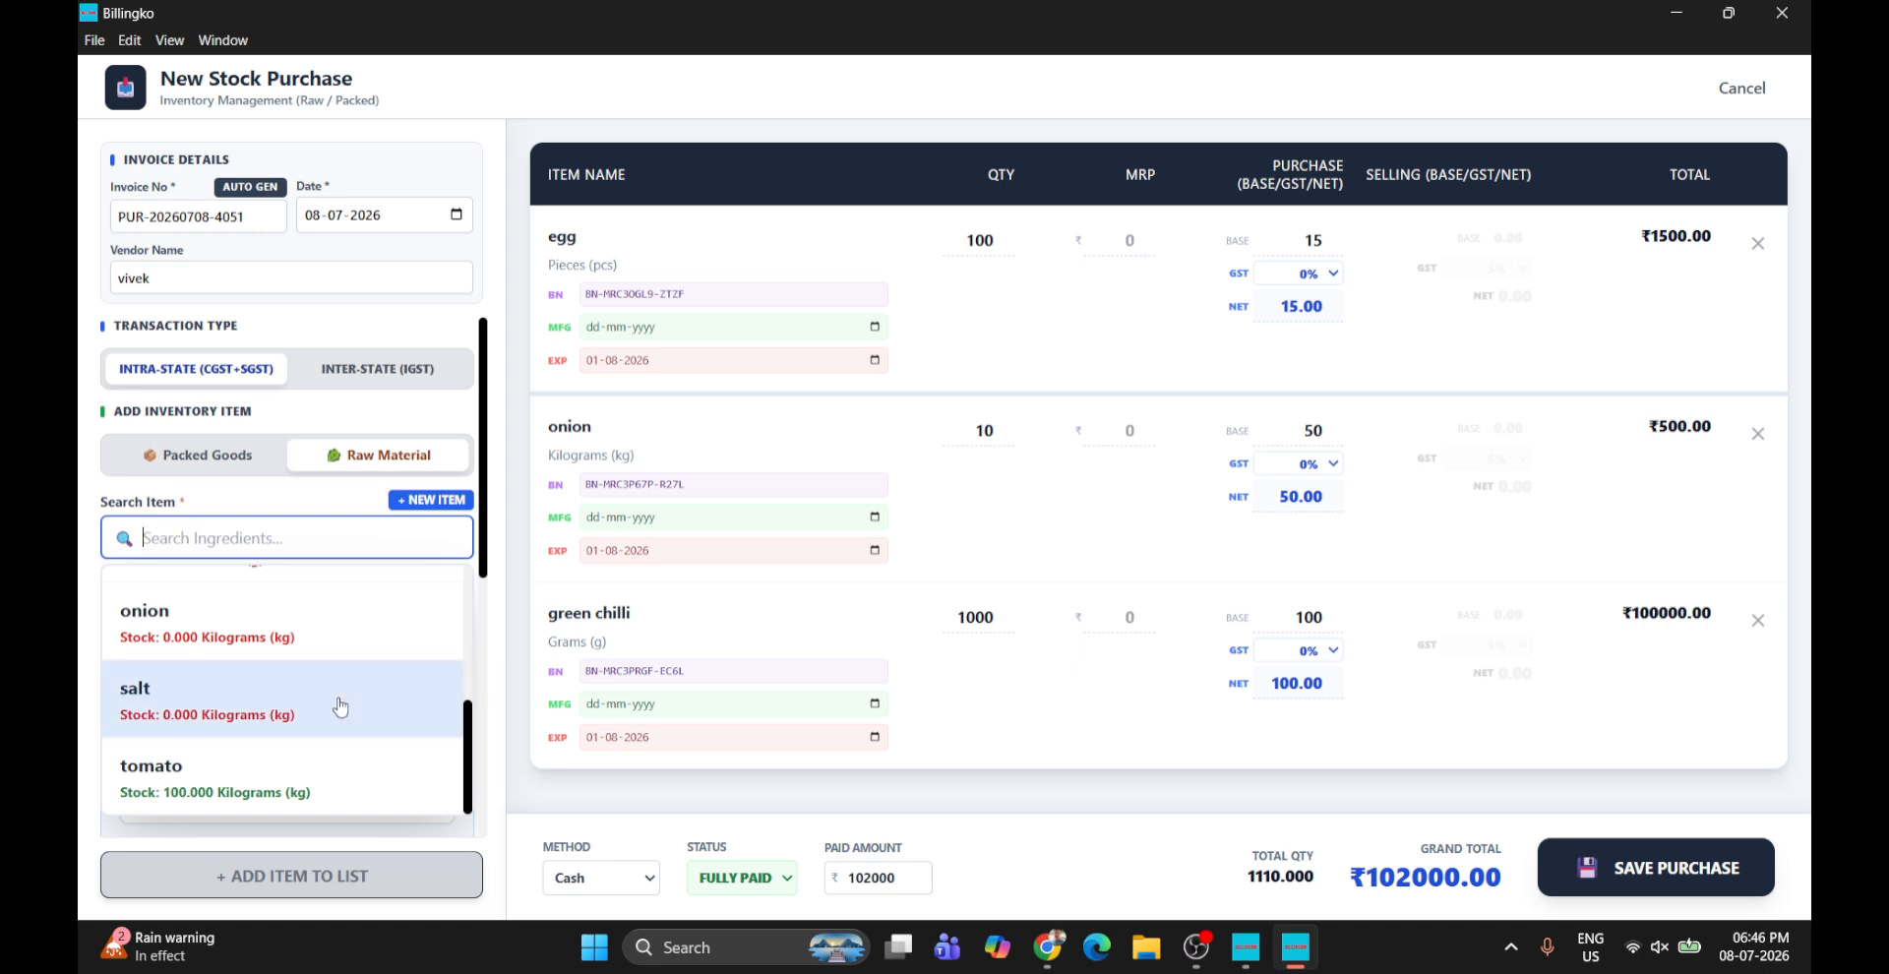
scroll(340, 706, "up", 2)
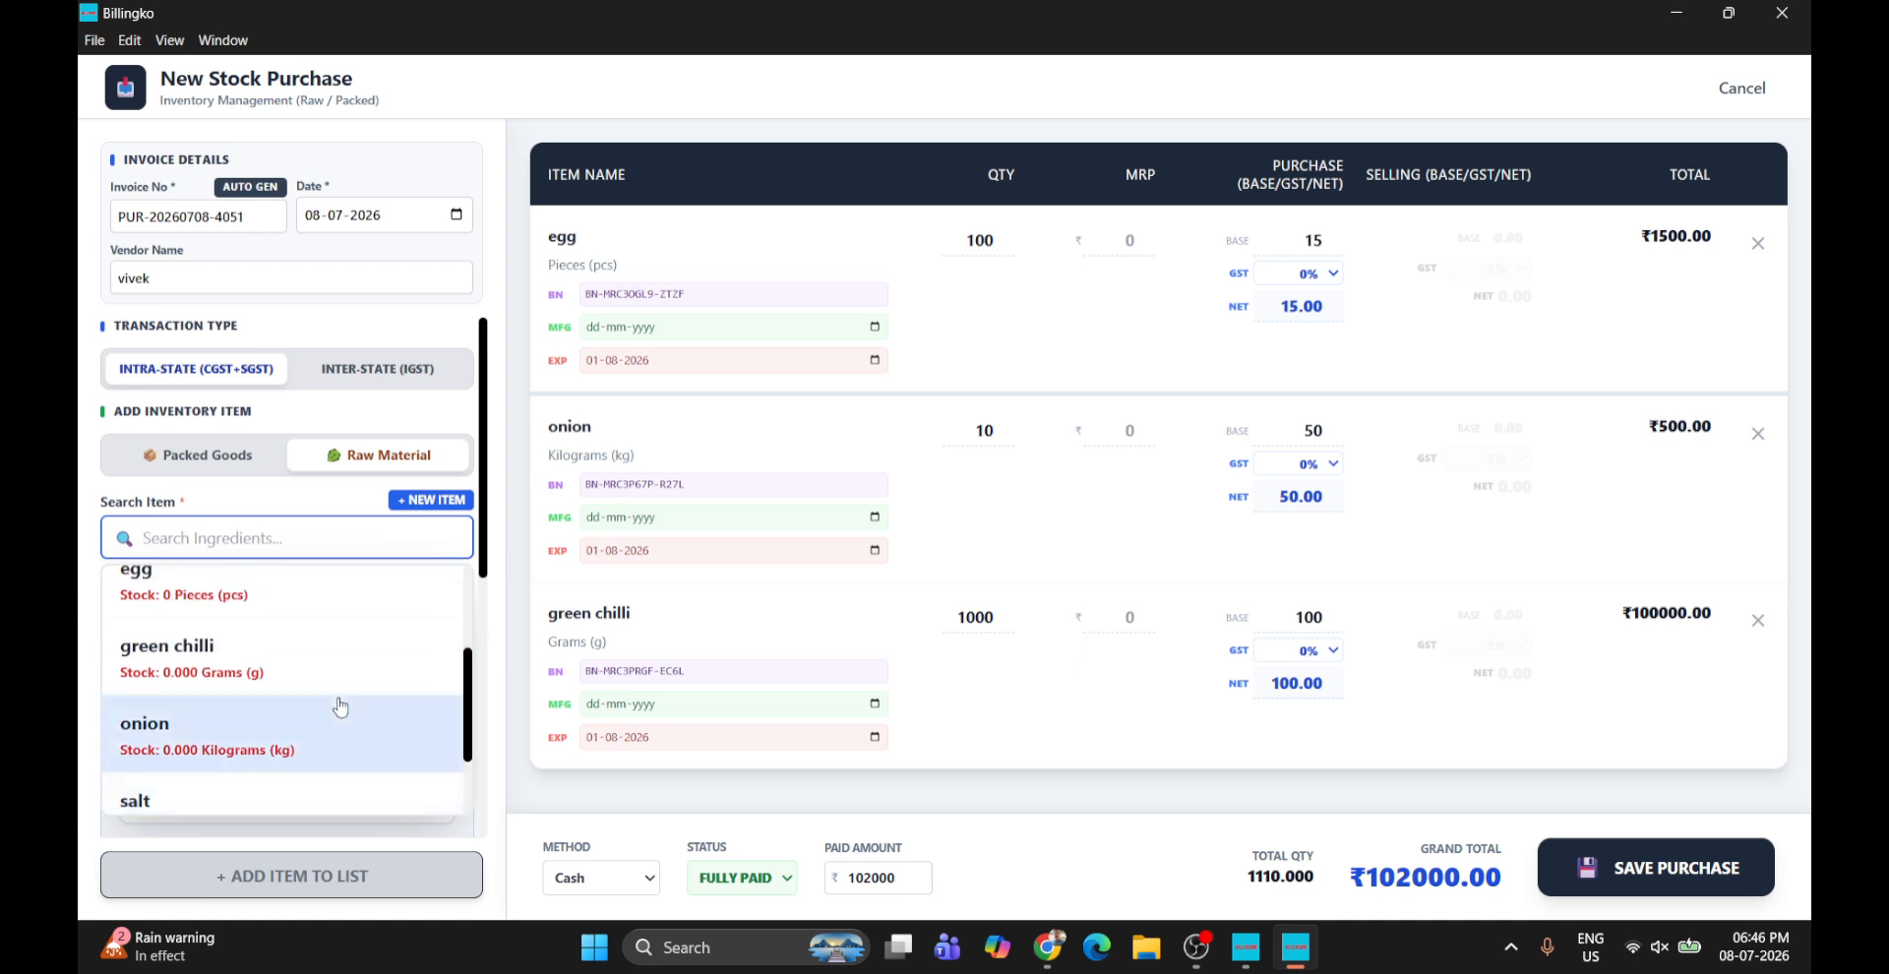
scroll(340, 707, "down", 2)
left_click(270, 723)
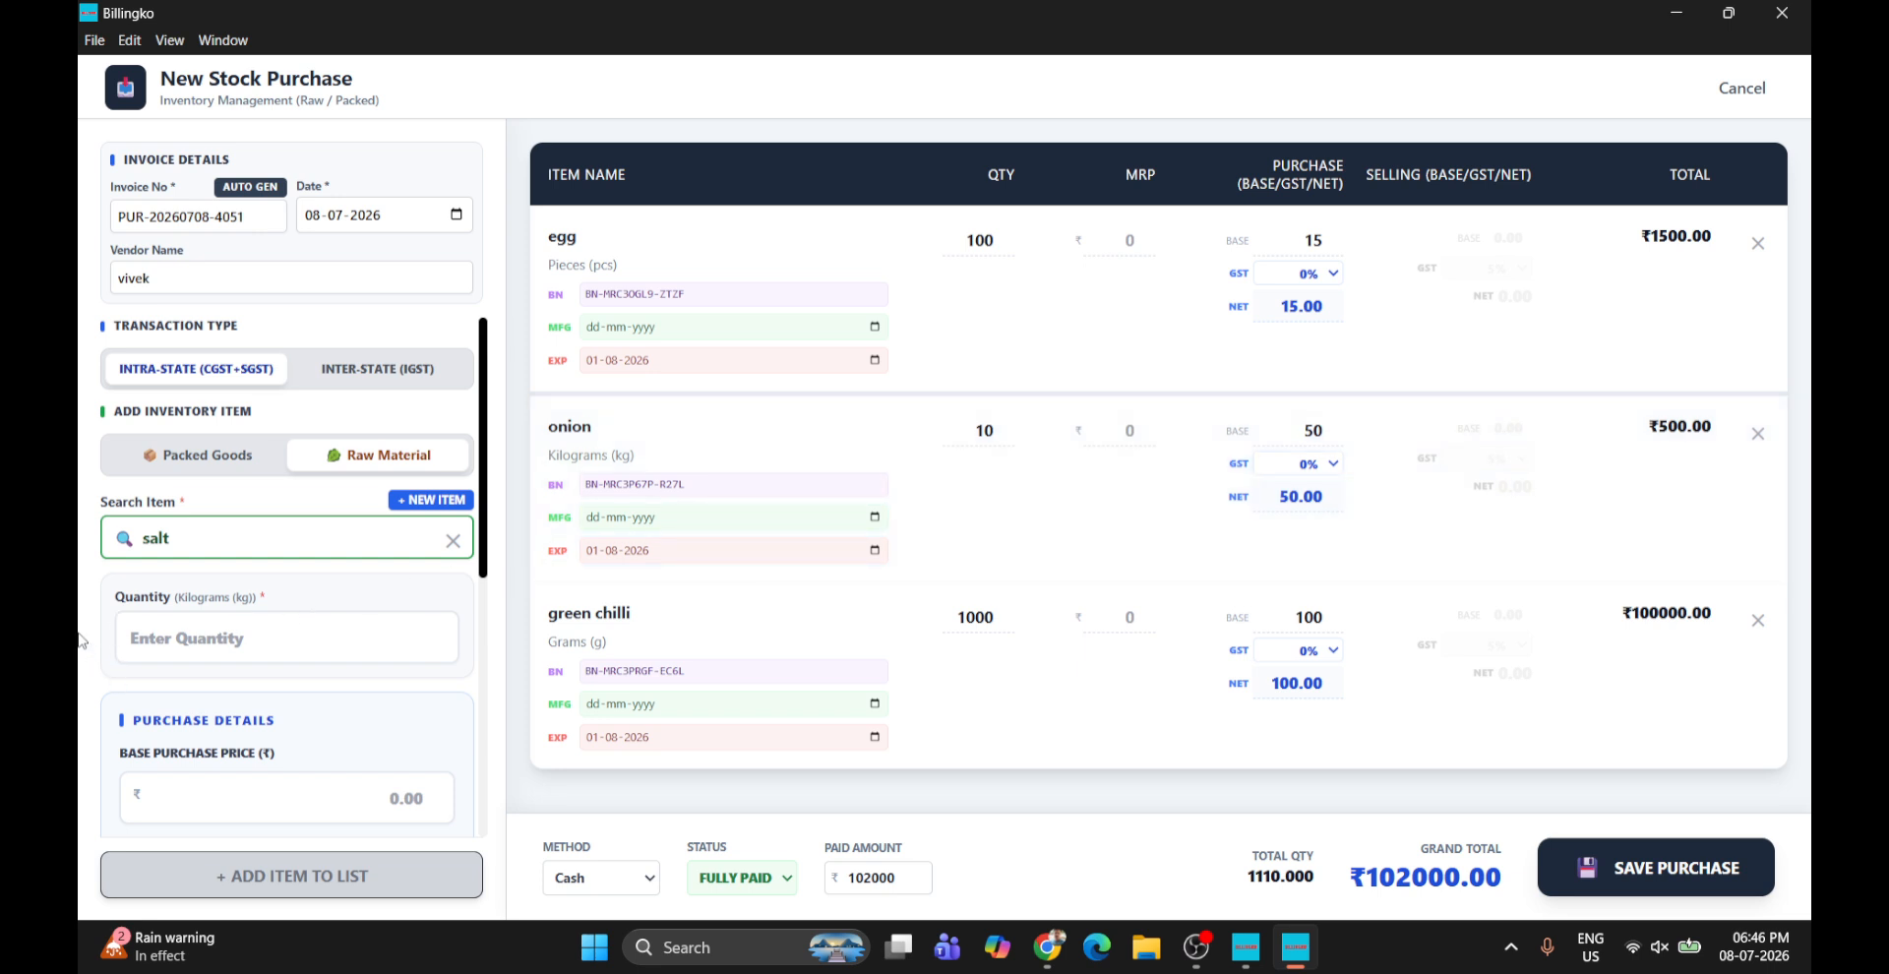
left_click(191, 659)
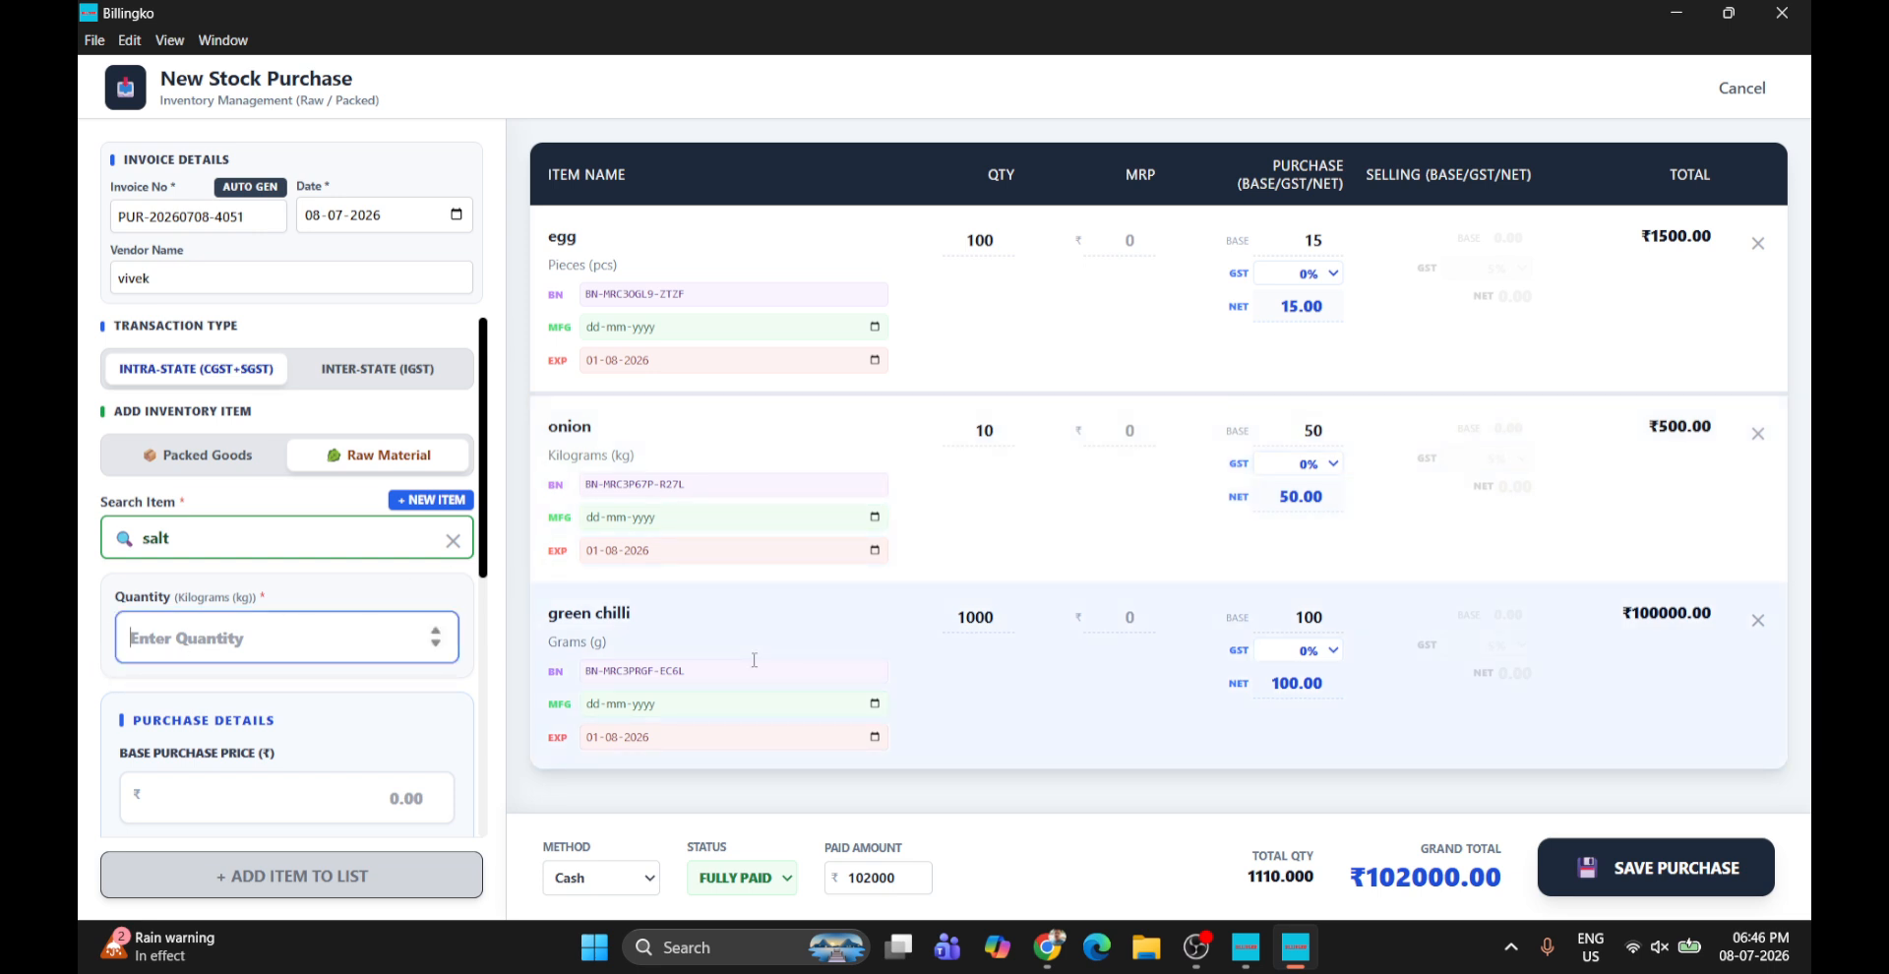
type("1")
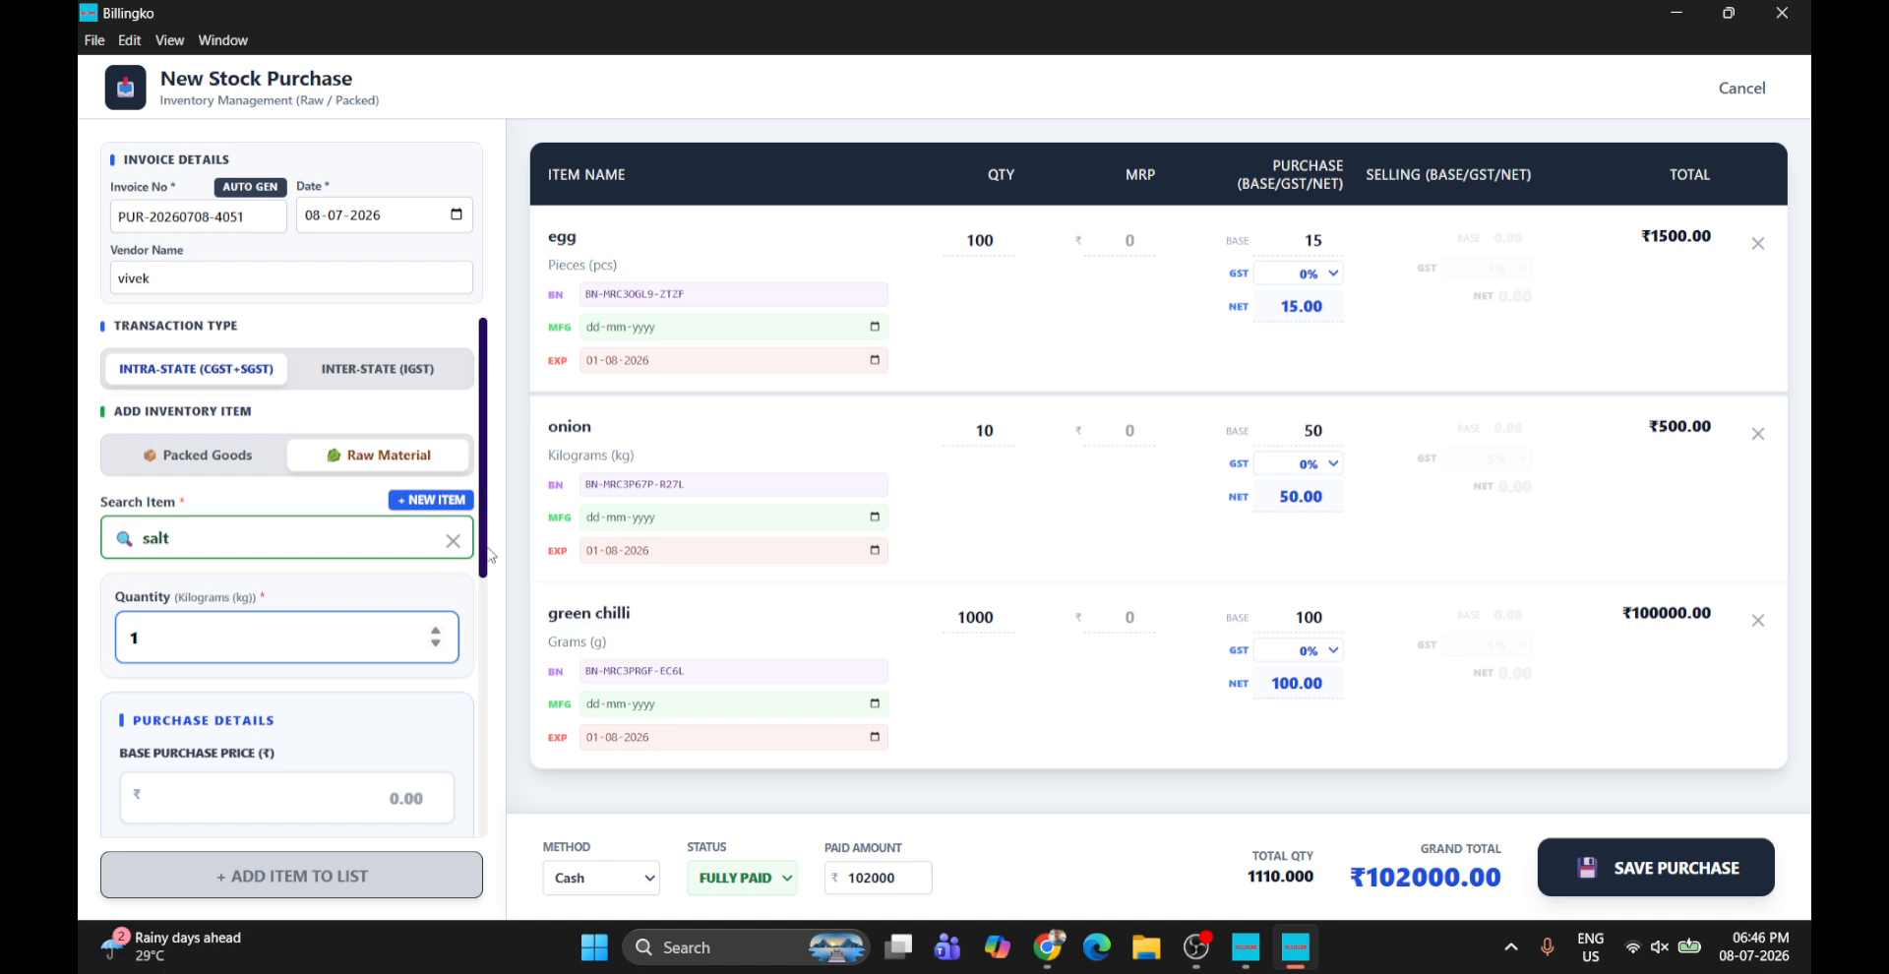
Set the base purchase price of the salt item to ₹20
scroll(499, 685, "down", 3)
scroll(498, 686, "down", 2)
left_click(394, 398)
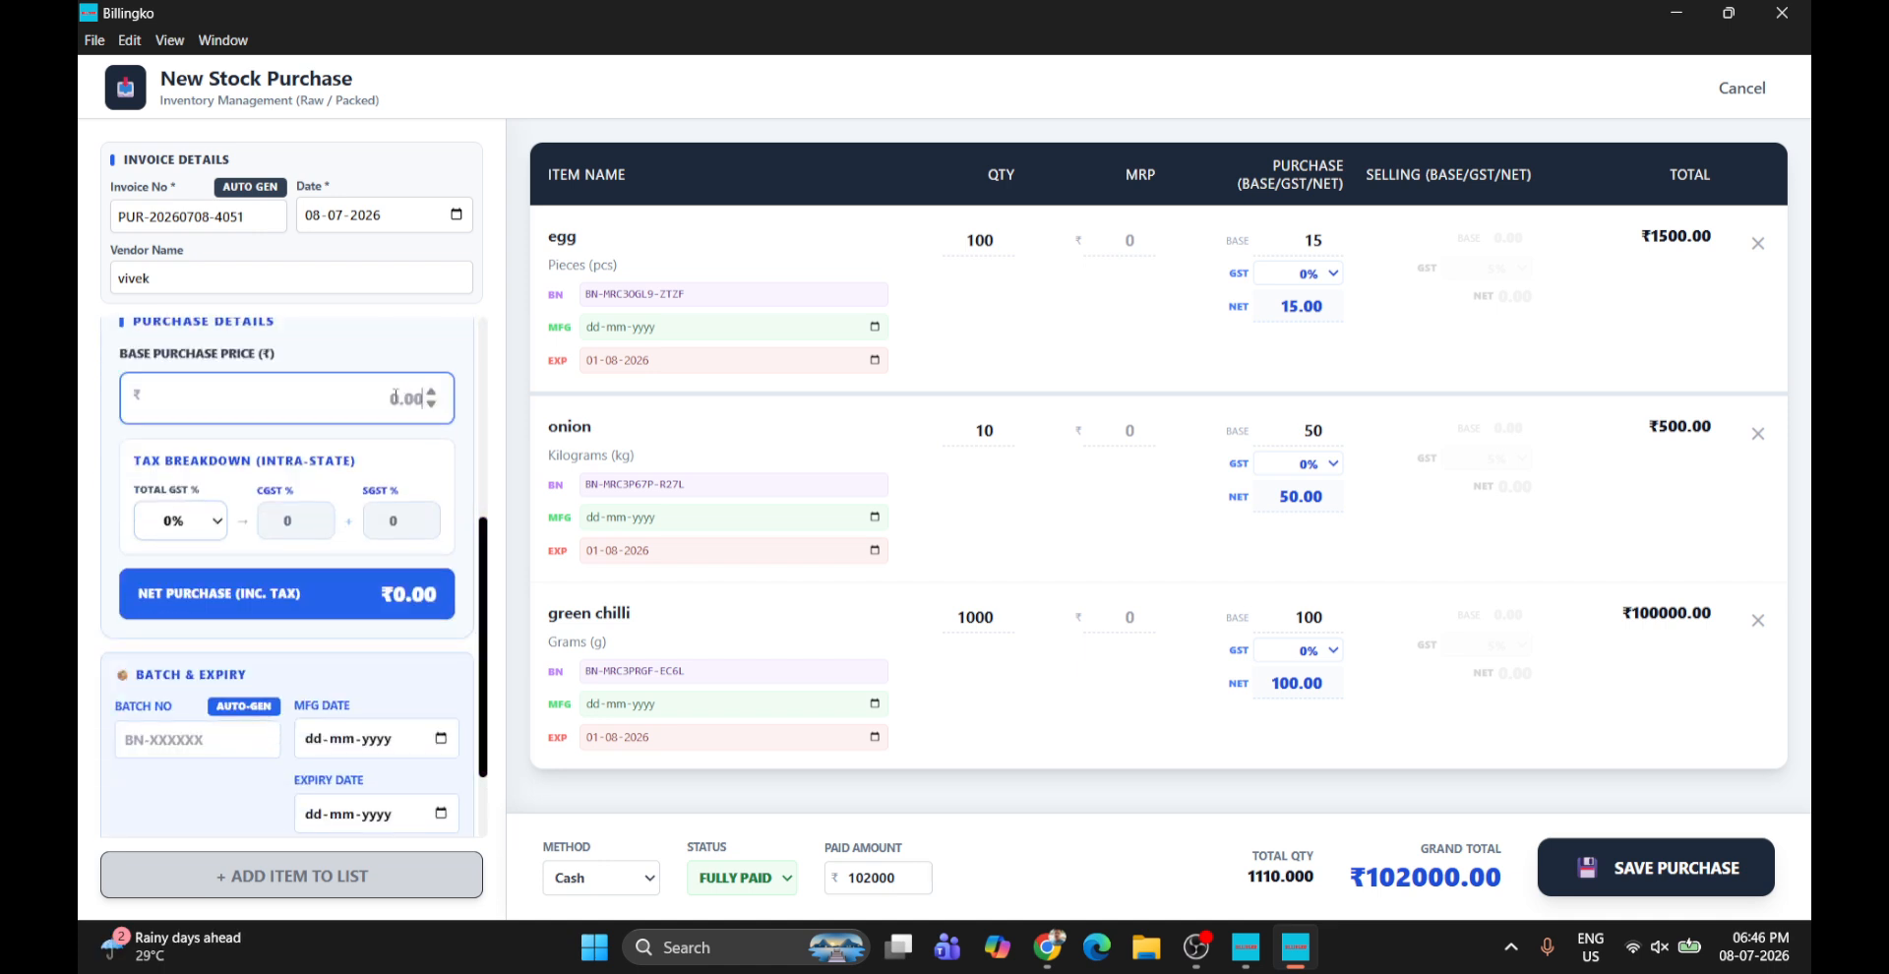
type("20")
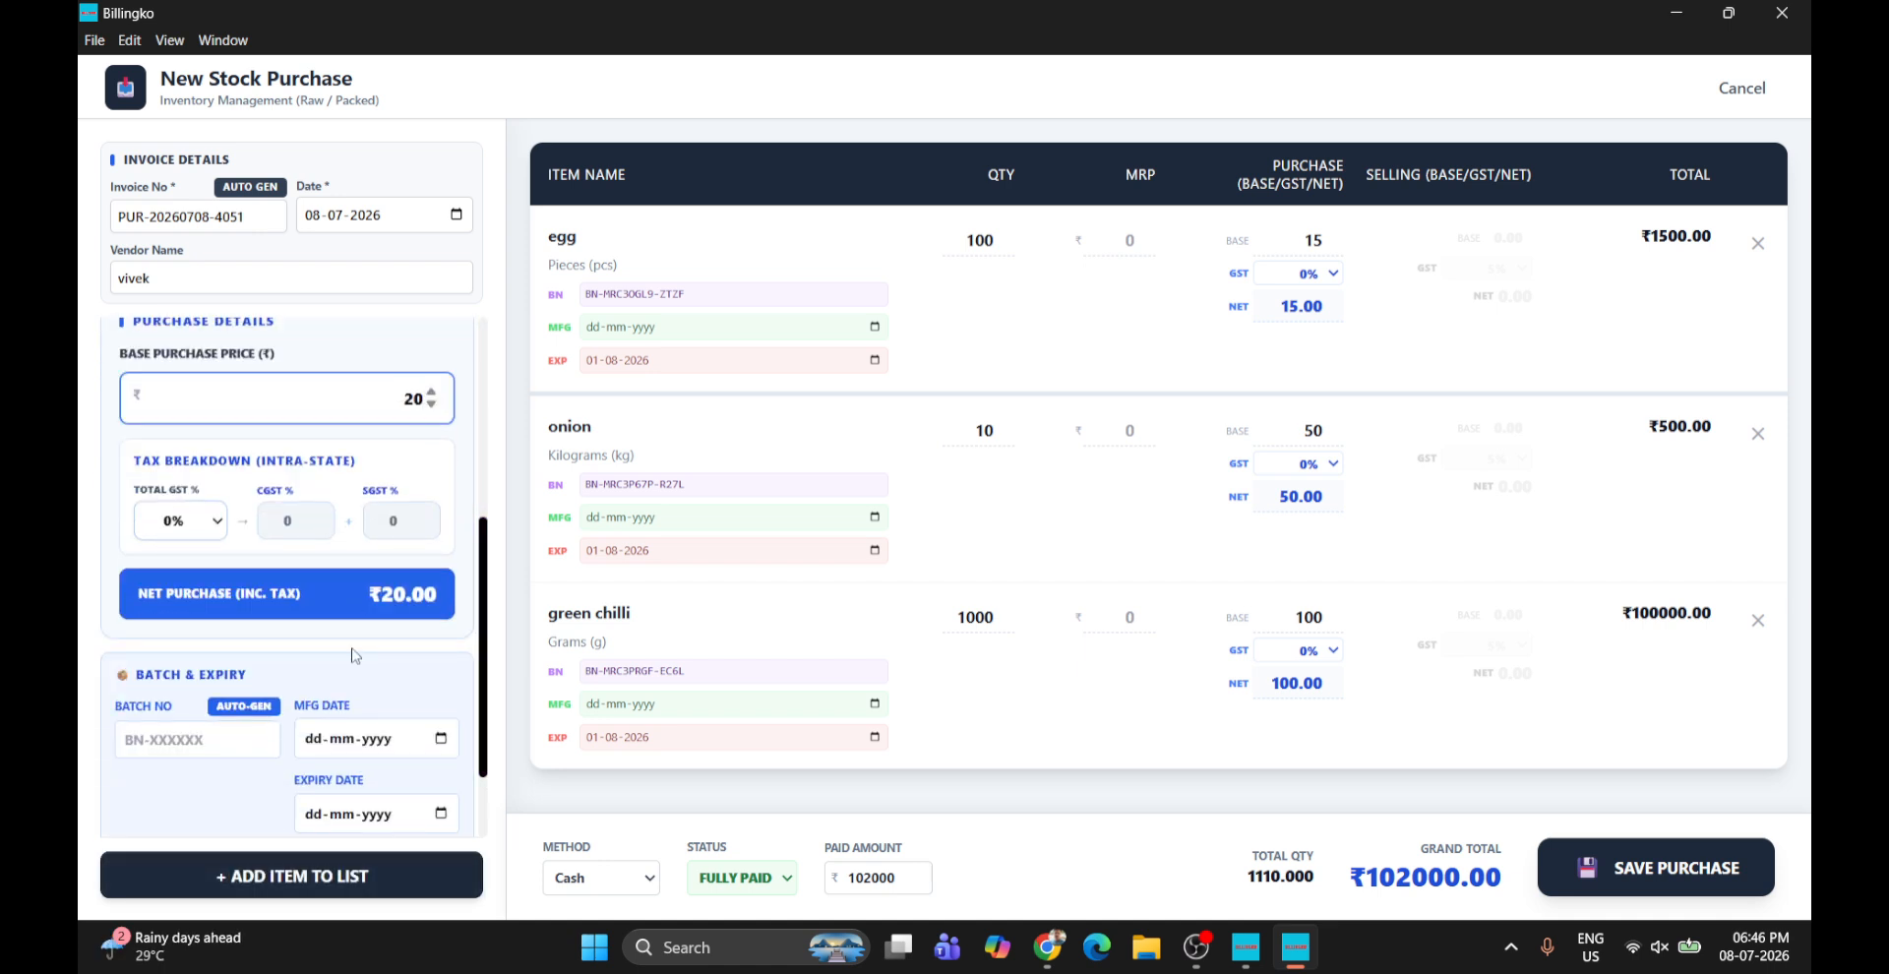
Set the salt item's expiry date to 16-10-2026 and add the item to the purchase list
left_click(440, 813)
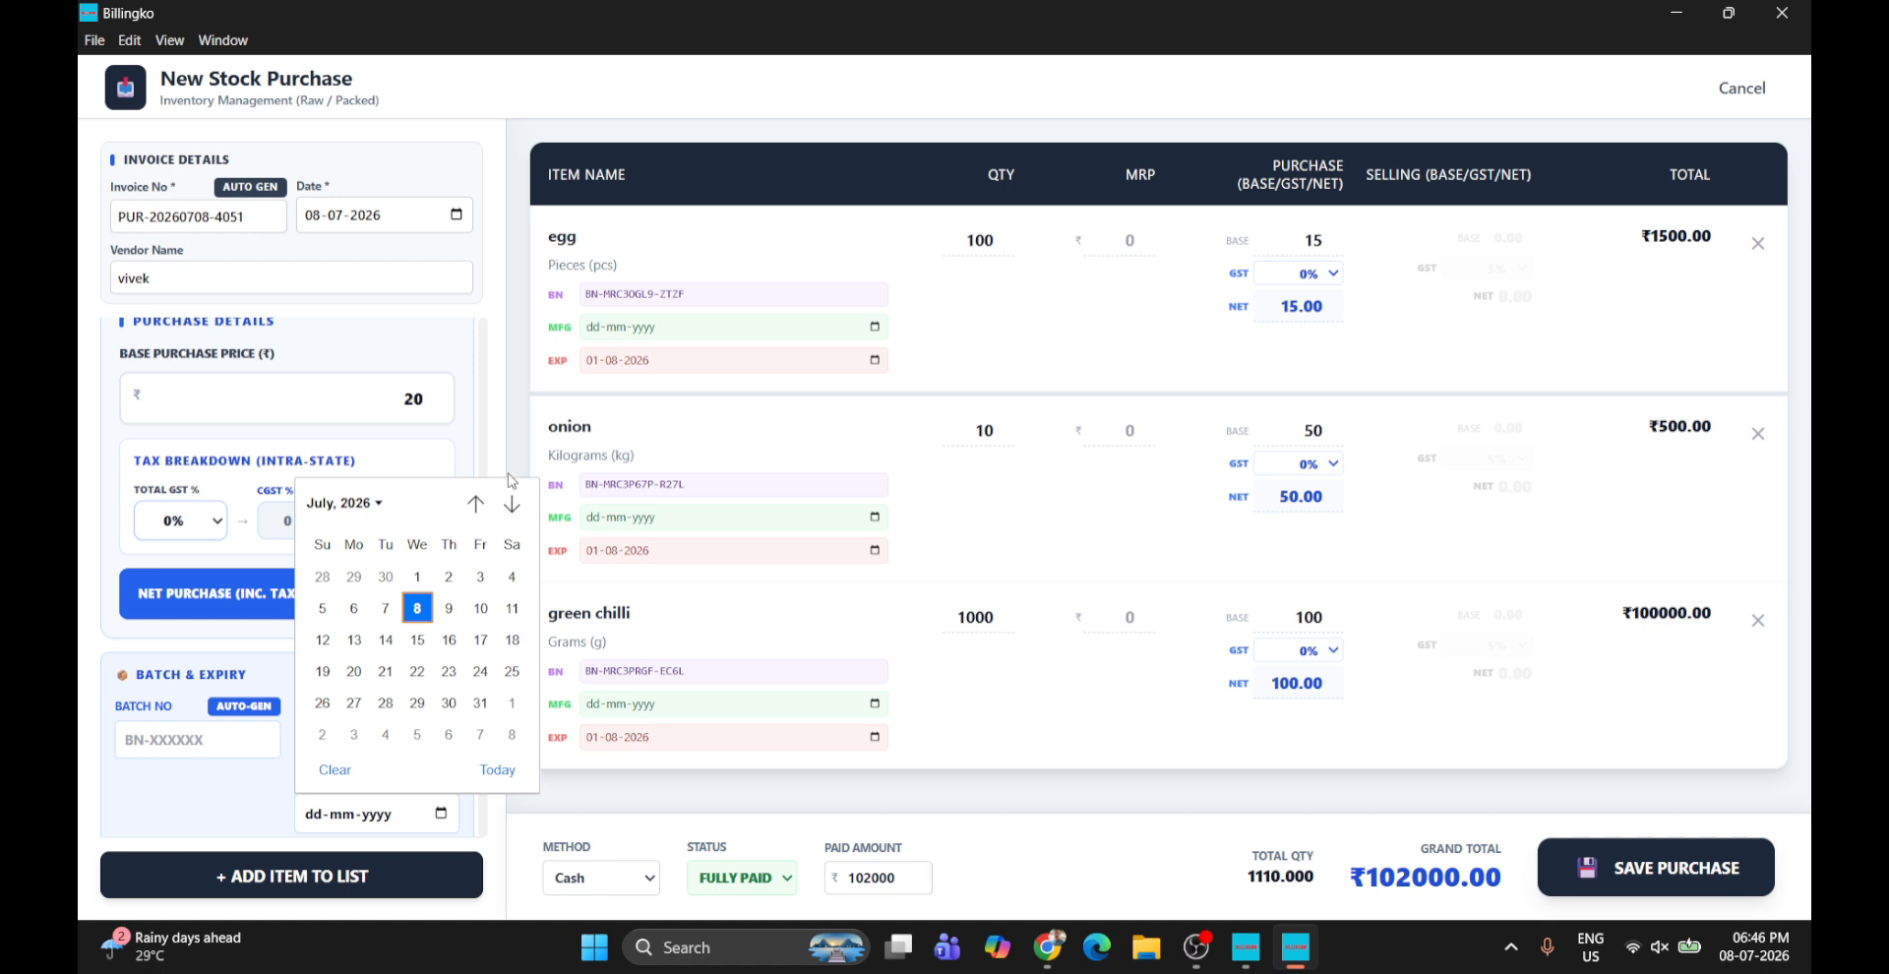
left_click(511, 504)
left_click(512, 504)
left_click(512, 504)
left_click(480, 640)
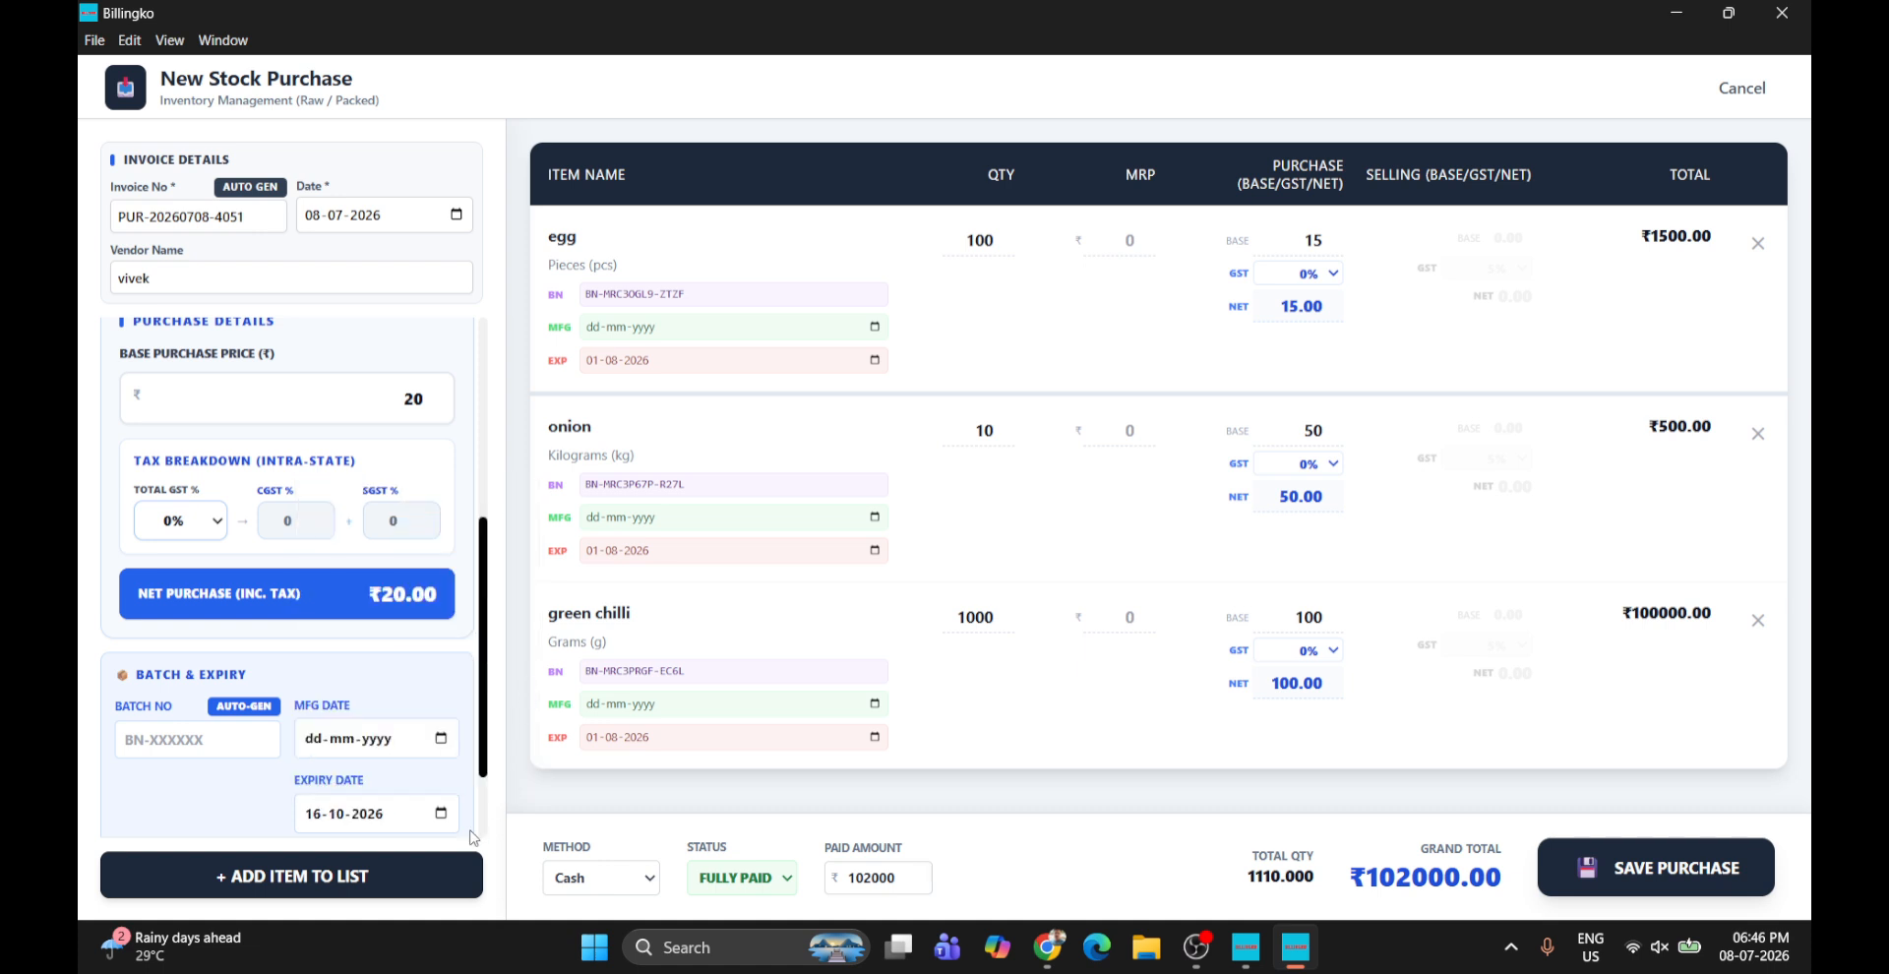
left_click(431, 874)
Change the green chilli quantity in the purchase list to 10
scroll(1491, 562, "down", 2)
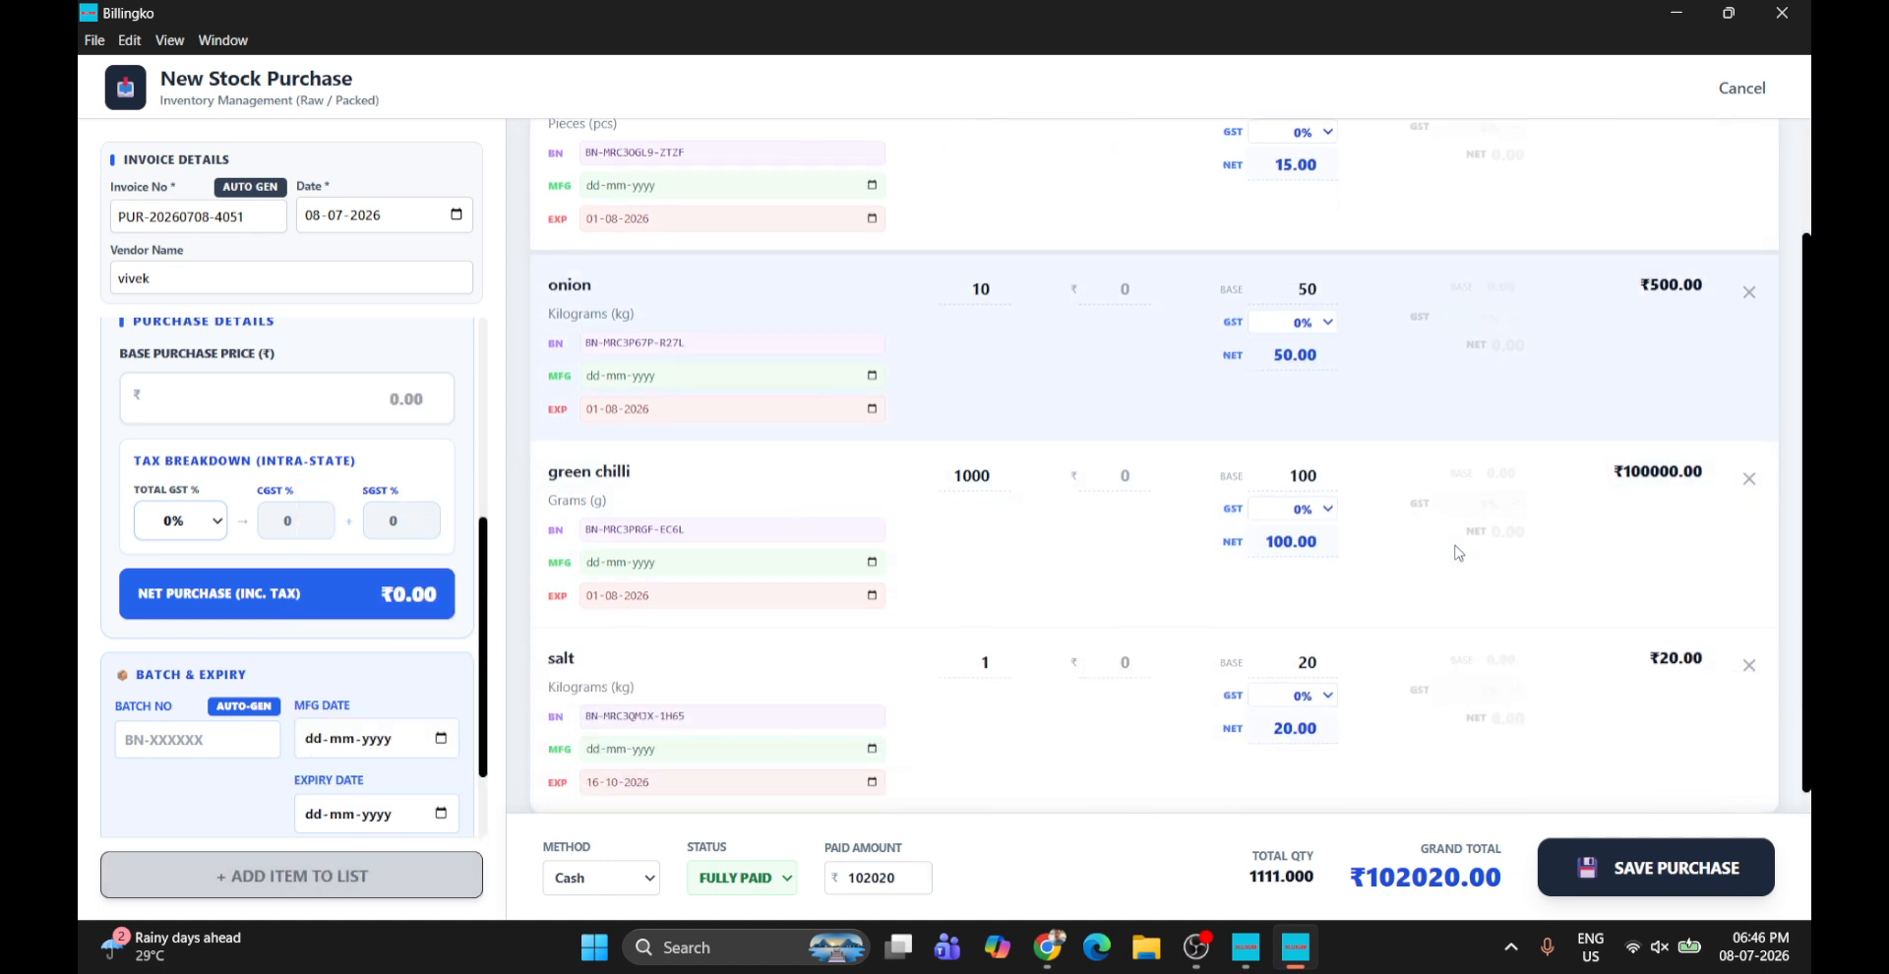
scroll(1447, 640, "up", 3)
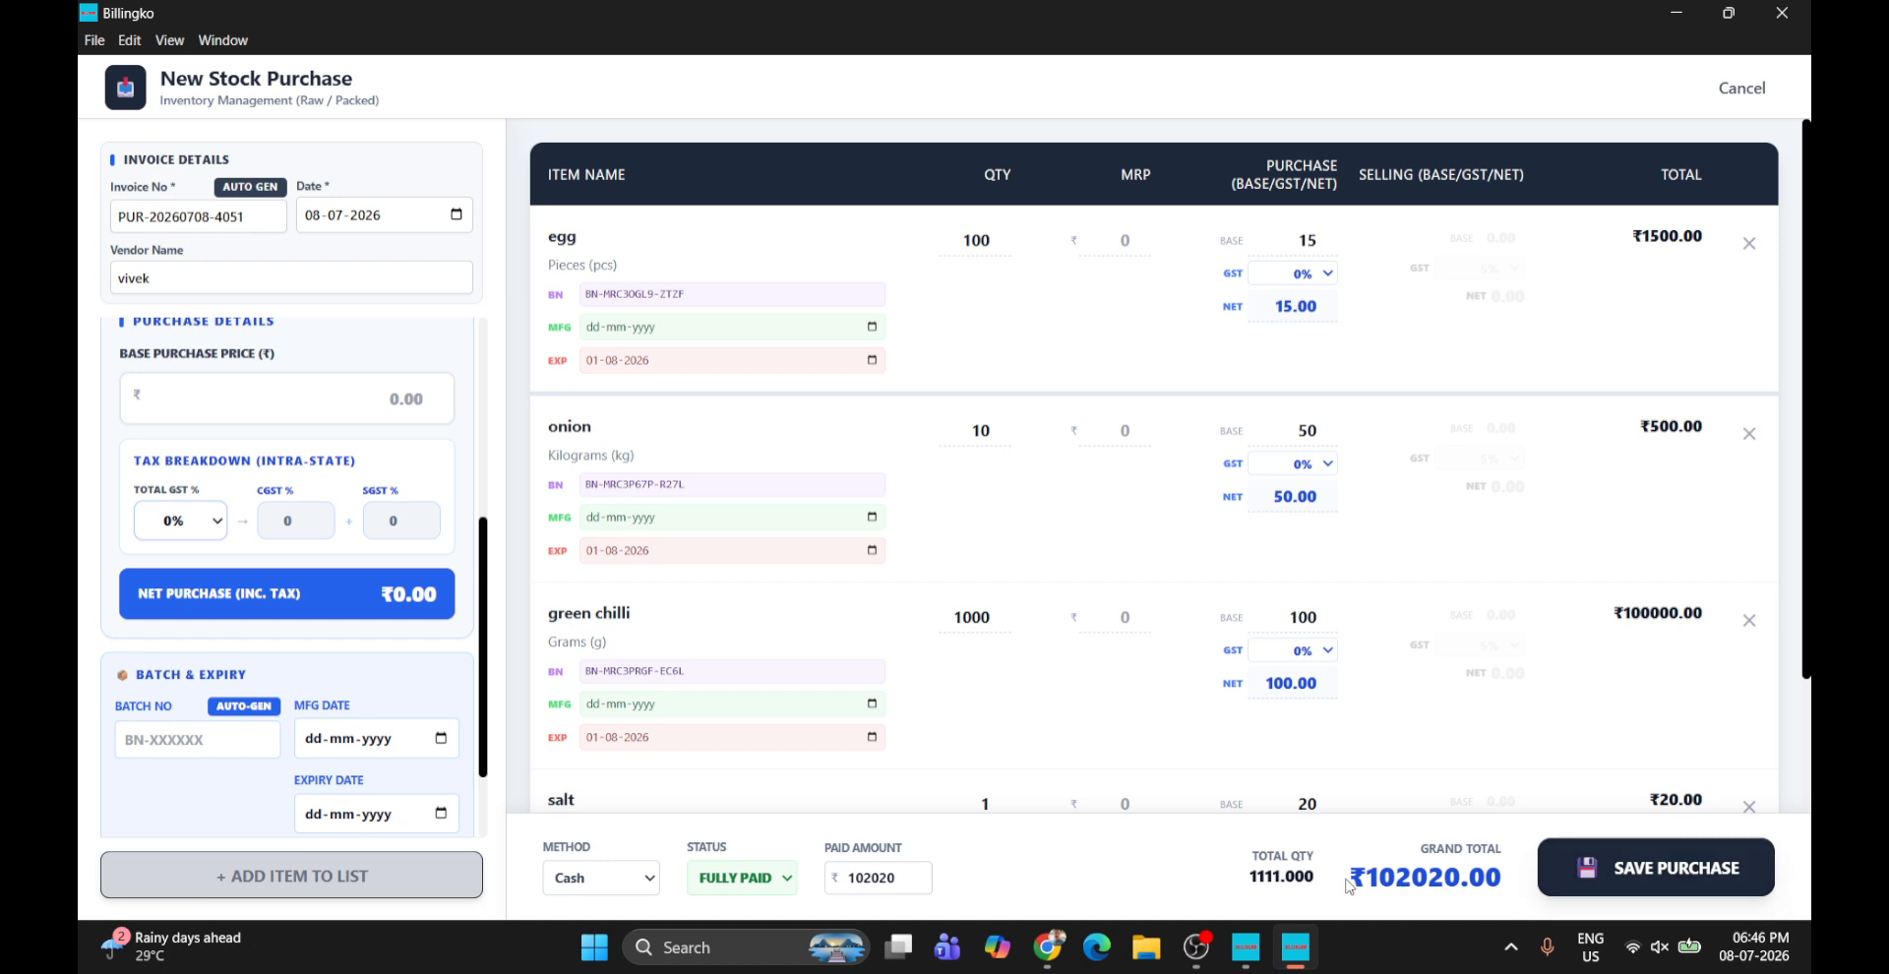
left_click_drag(1349, 887, 1458, 881)
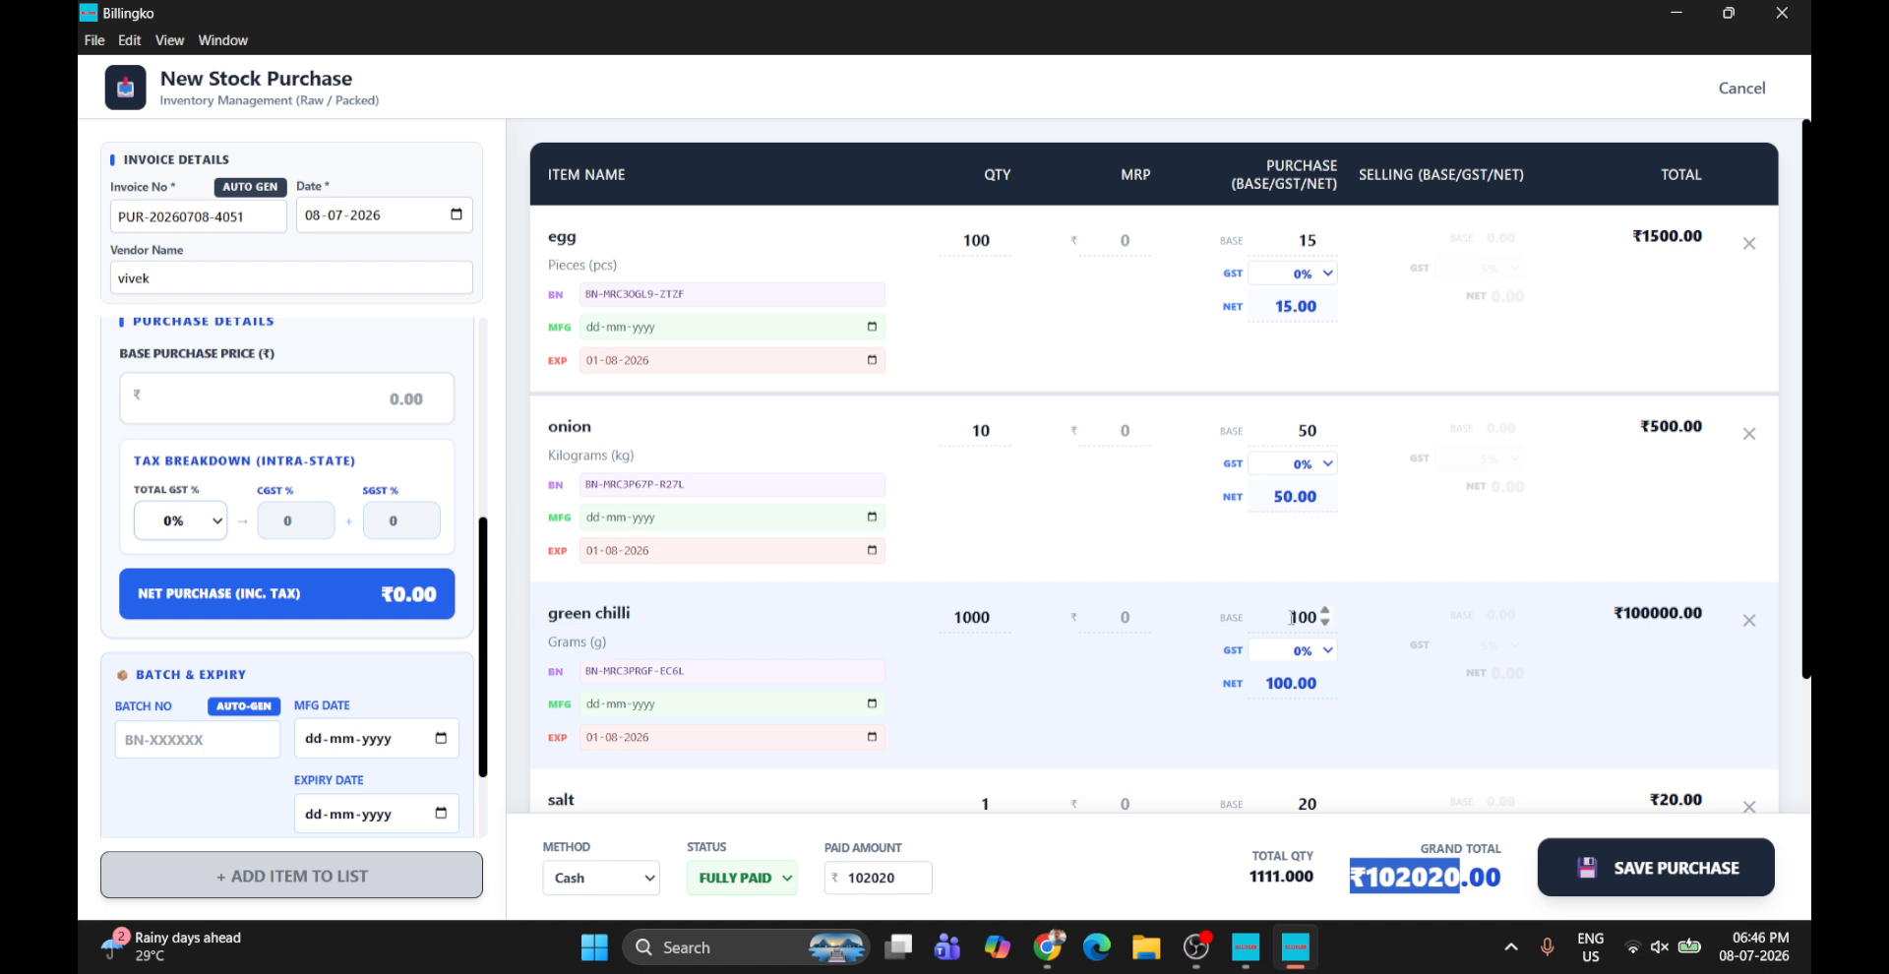
left_click_drag(985, 615, 1054, 625)
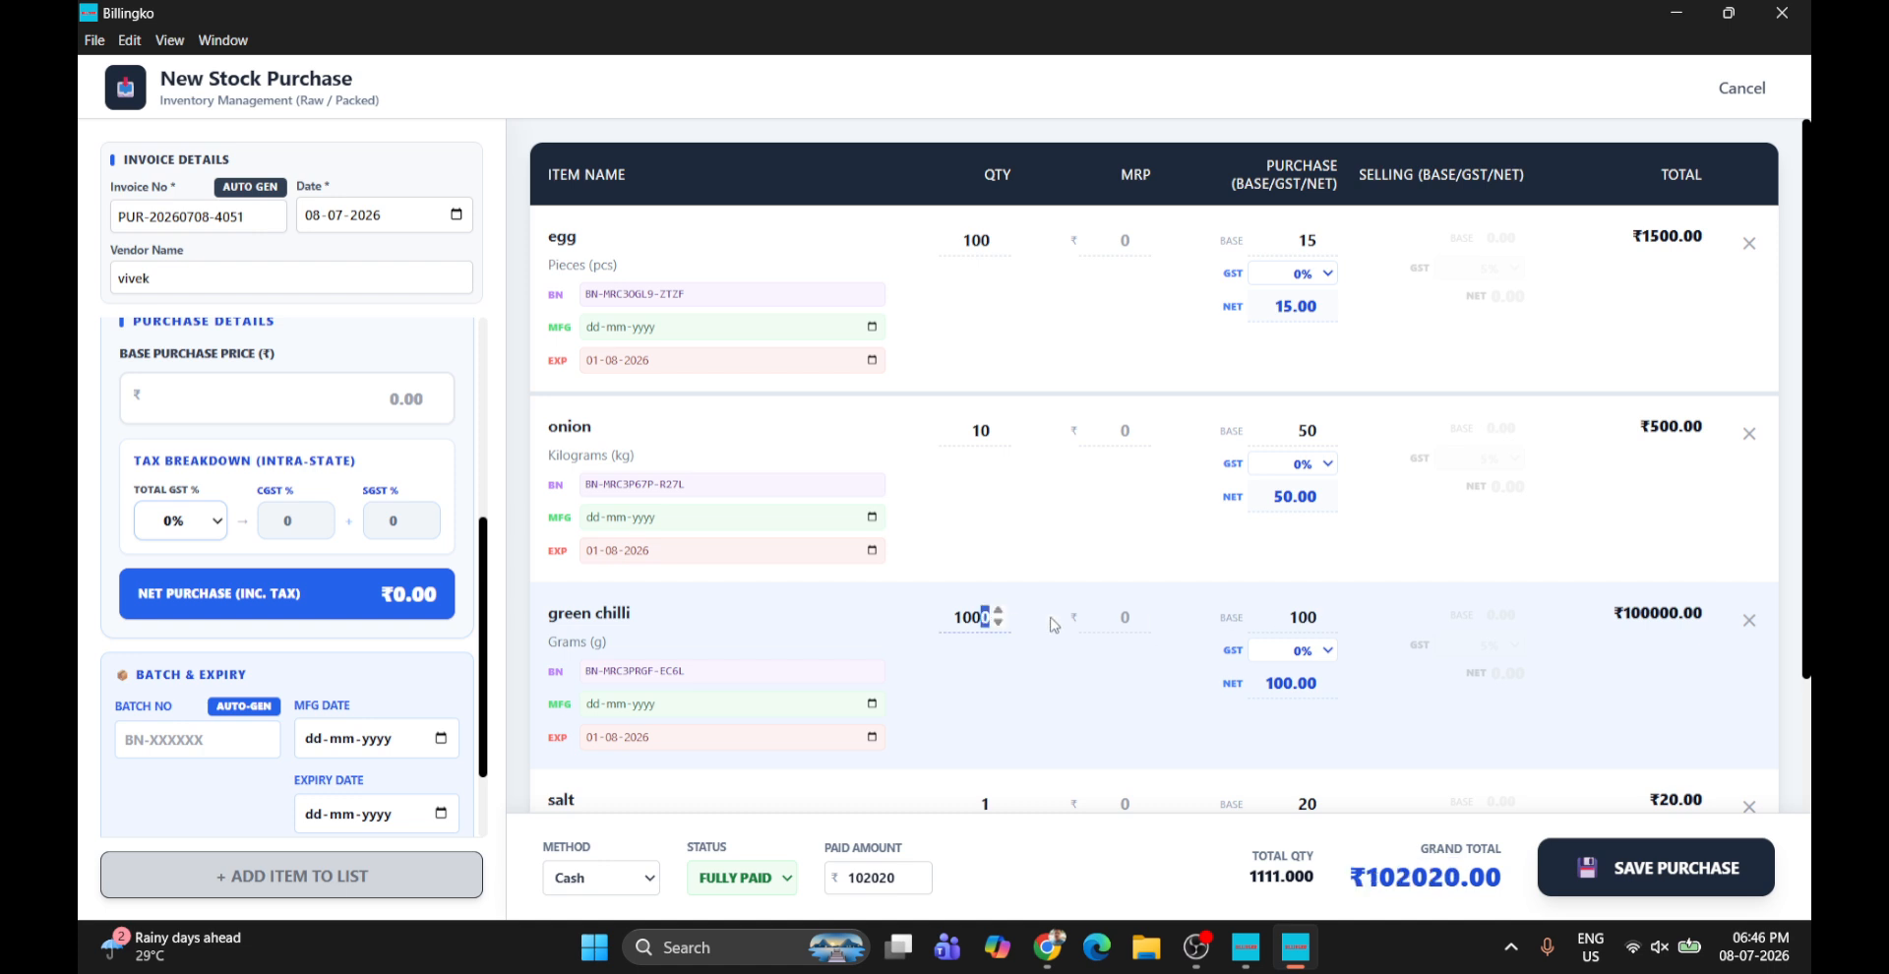
key("BackSpace")
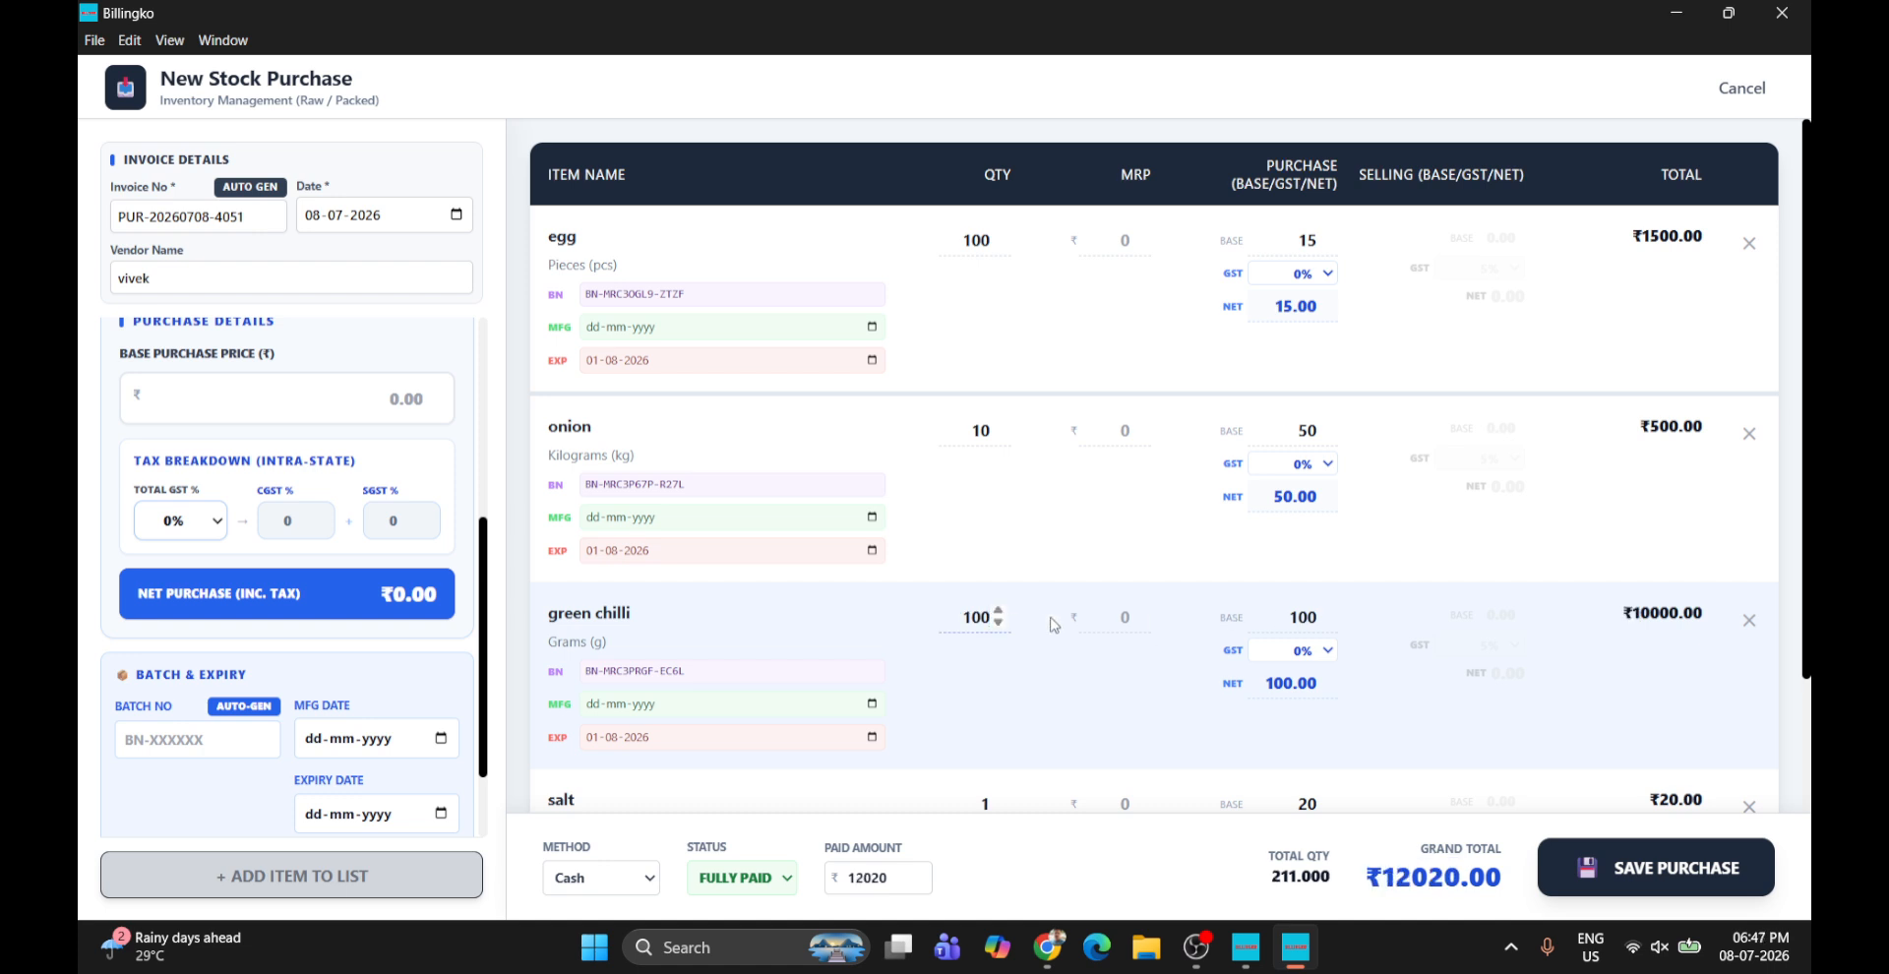
key("BackSpace")
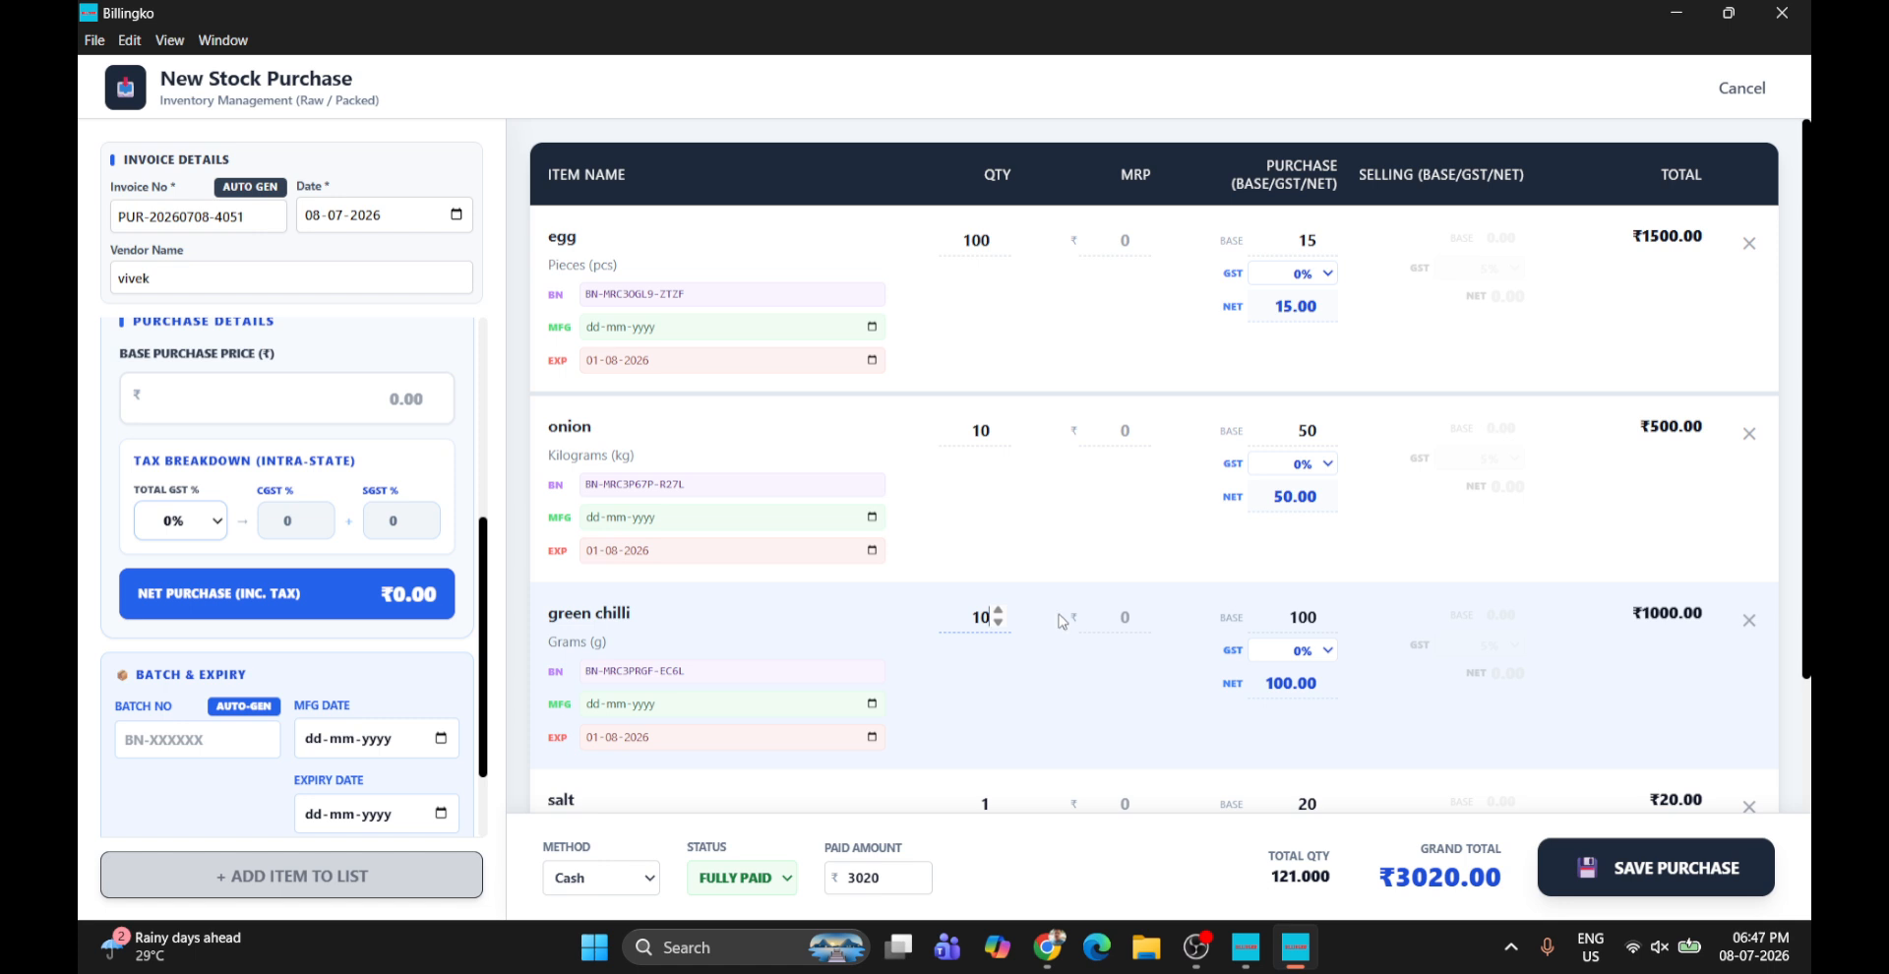
Check the unit of the green chilli line and save the stock purchase
left_click_drag(595, 644, 580, 644)
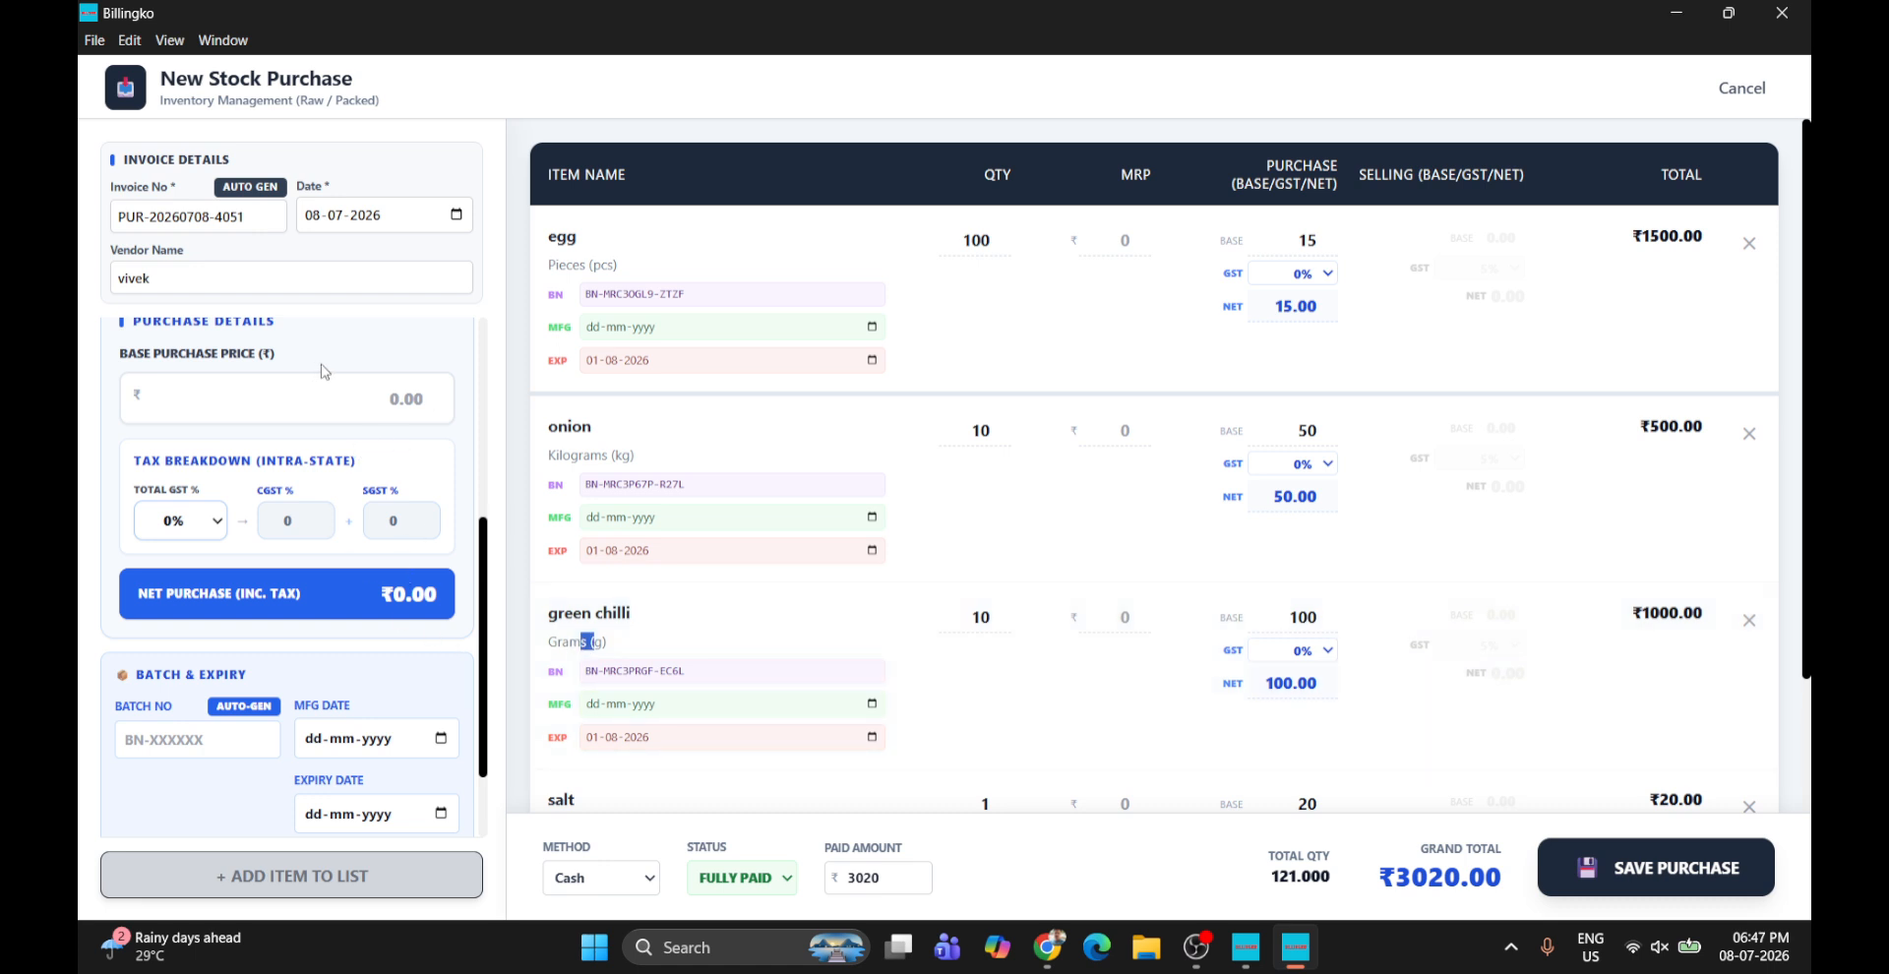
scroll(325, 372, "up", 3)
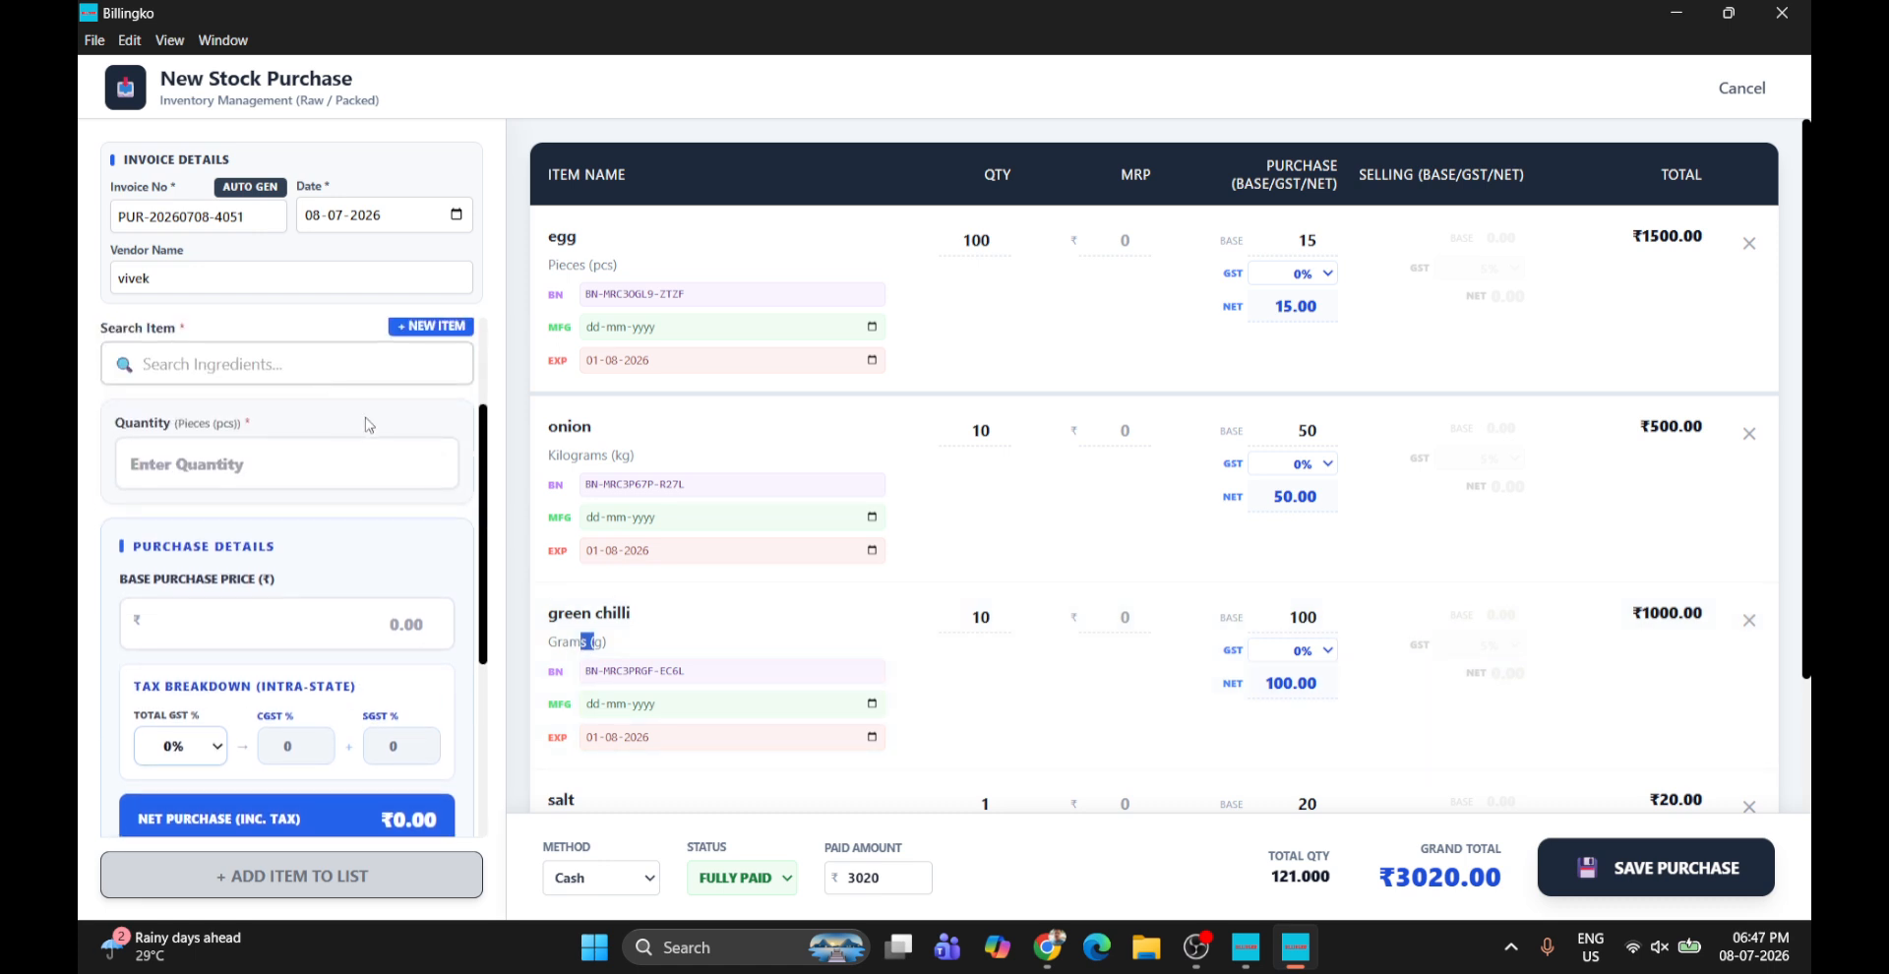
left_click(642, 644)
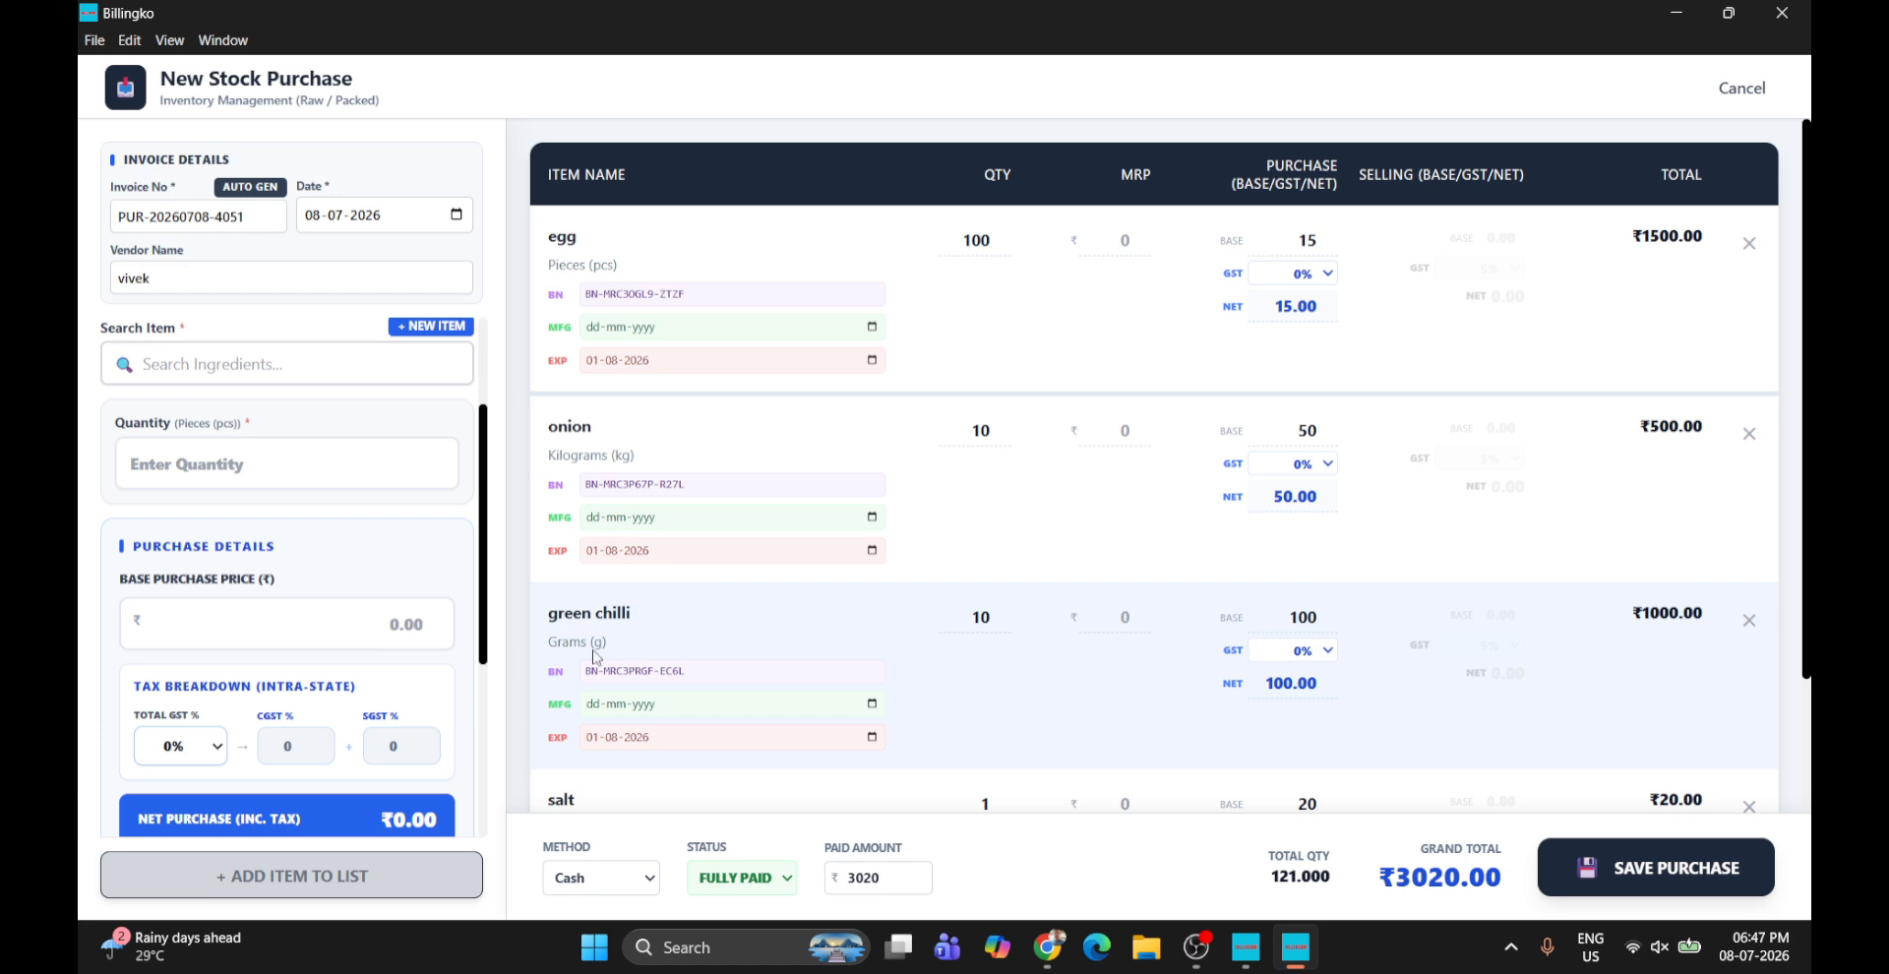
left_click_drag(613, 647, 549, 646)
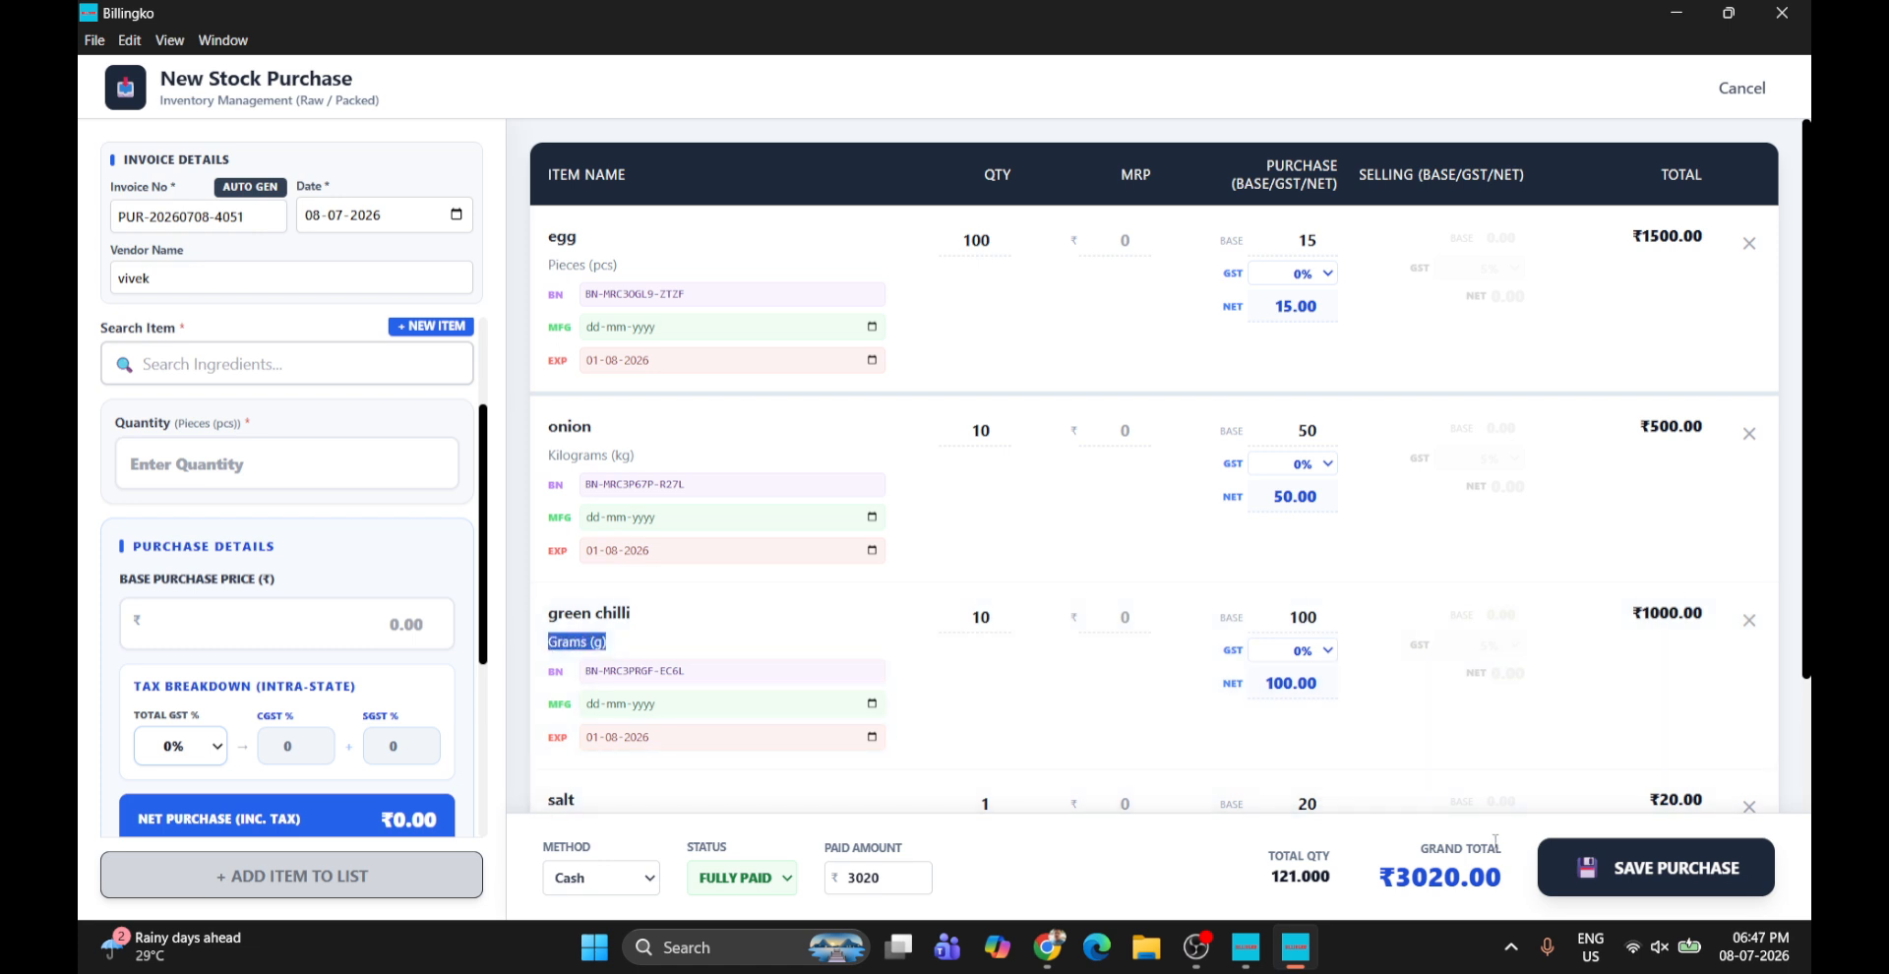
left_click(1636, 873)
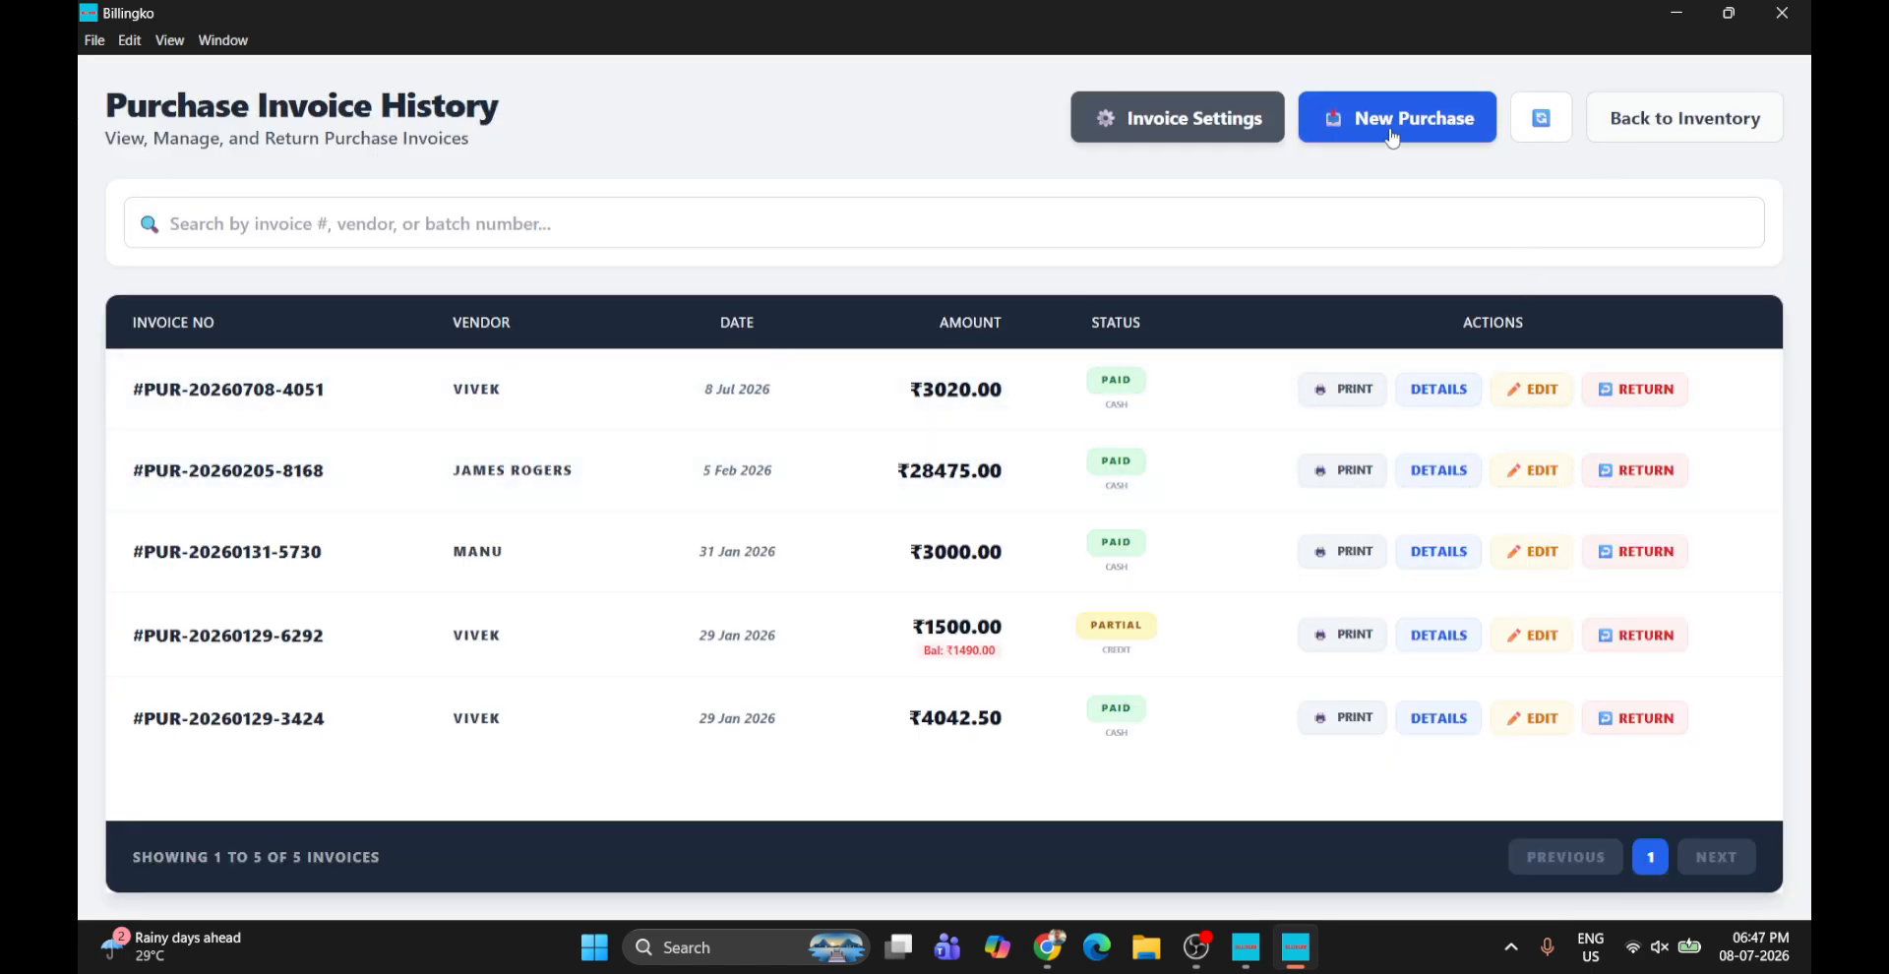
Go back to the inventory and change green chilli's base unit to Kilograms (kg), saving the item
left_click(1708, 137)
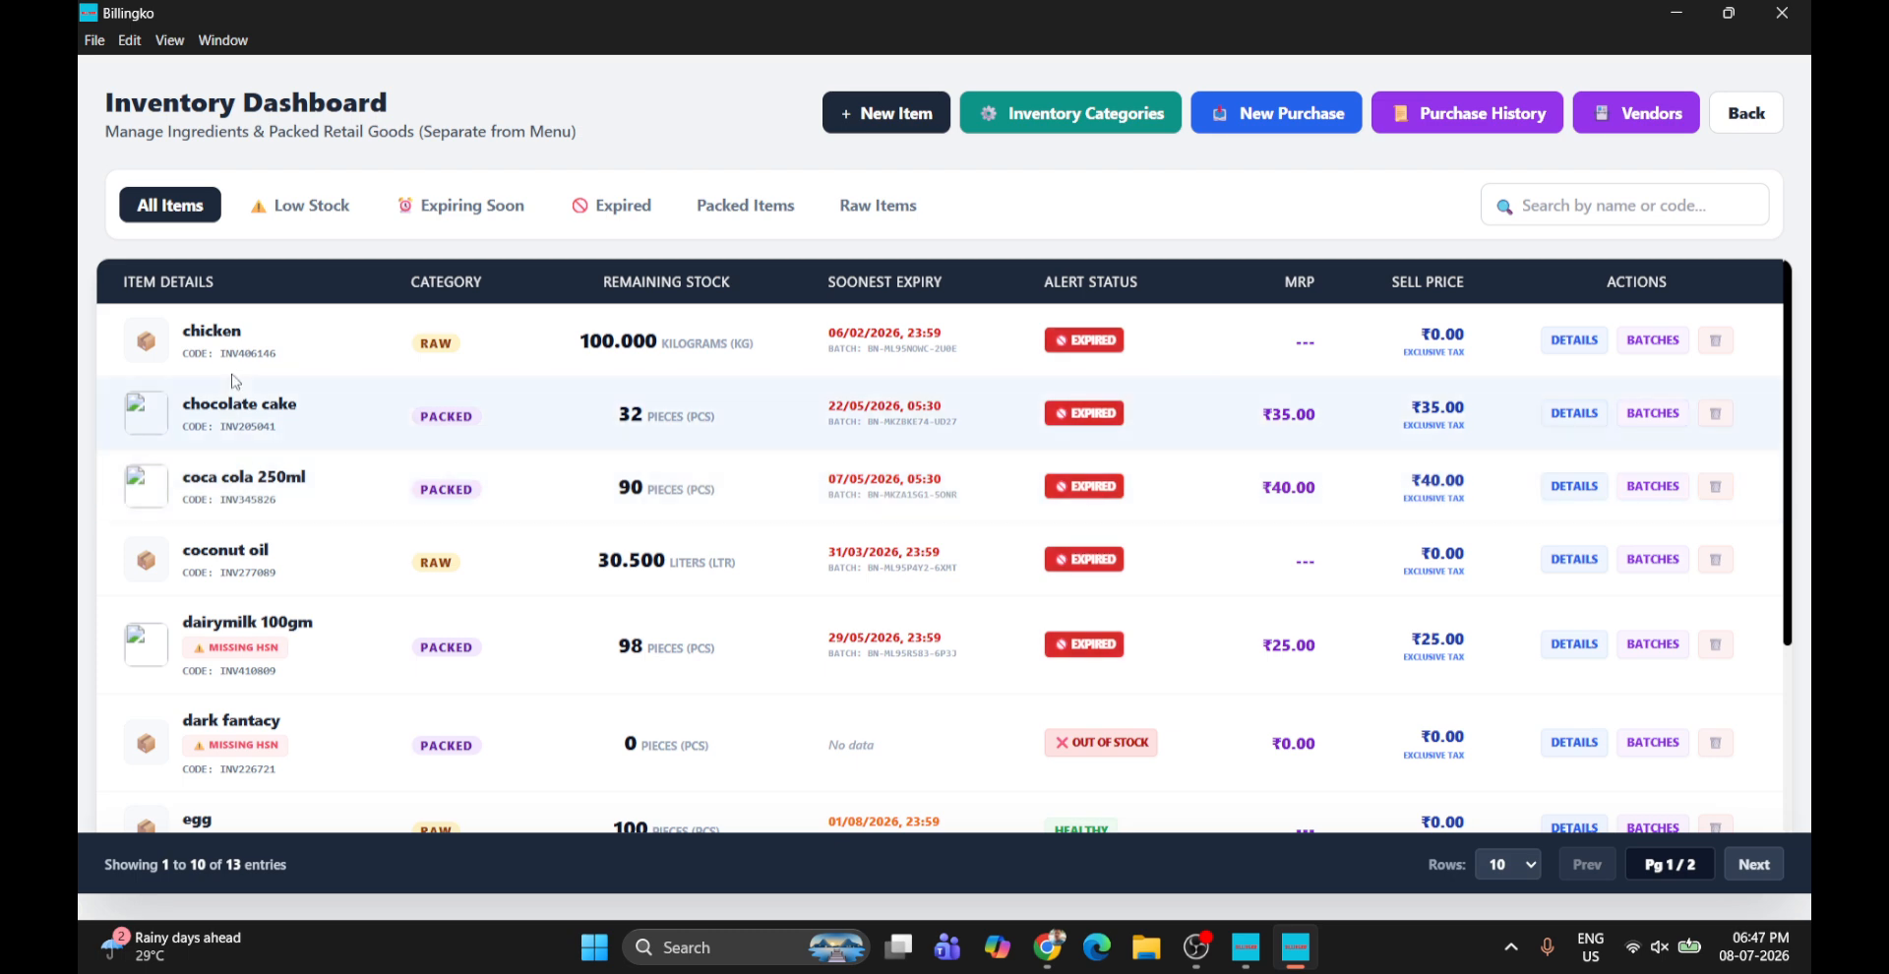
scroll(253, 542, "down", 1)
scroll(253, 542, "down", 2)
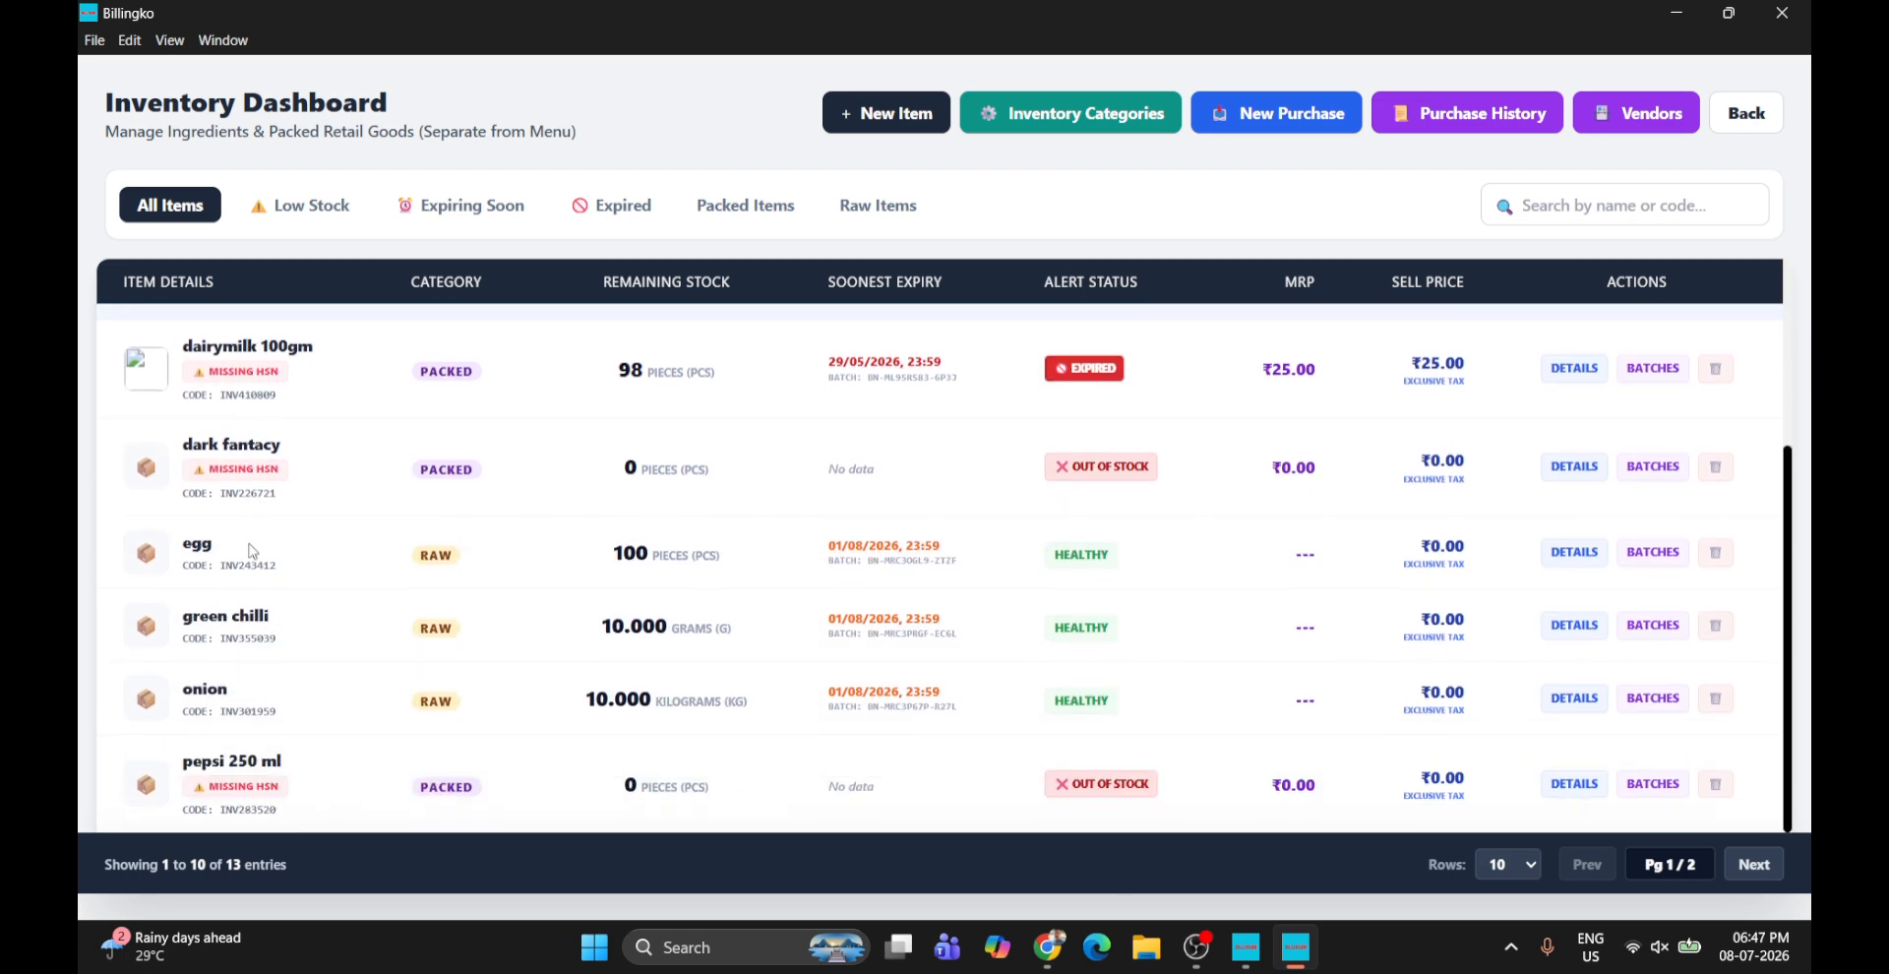
left_click(1574, 626)
left_click(1104, 590)
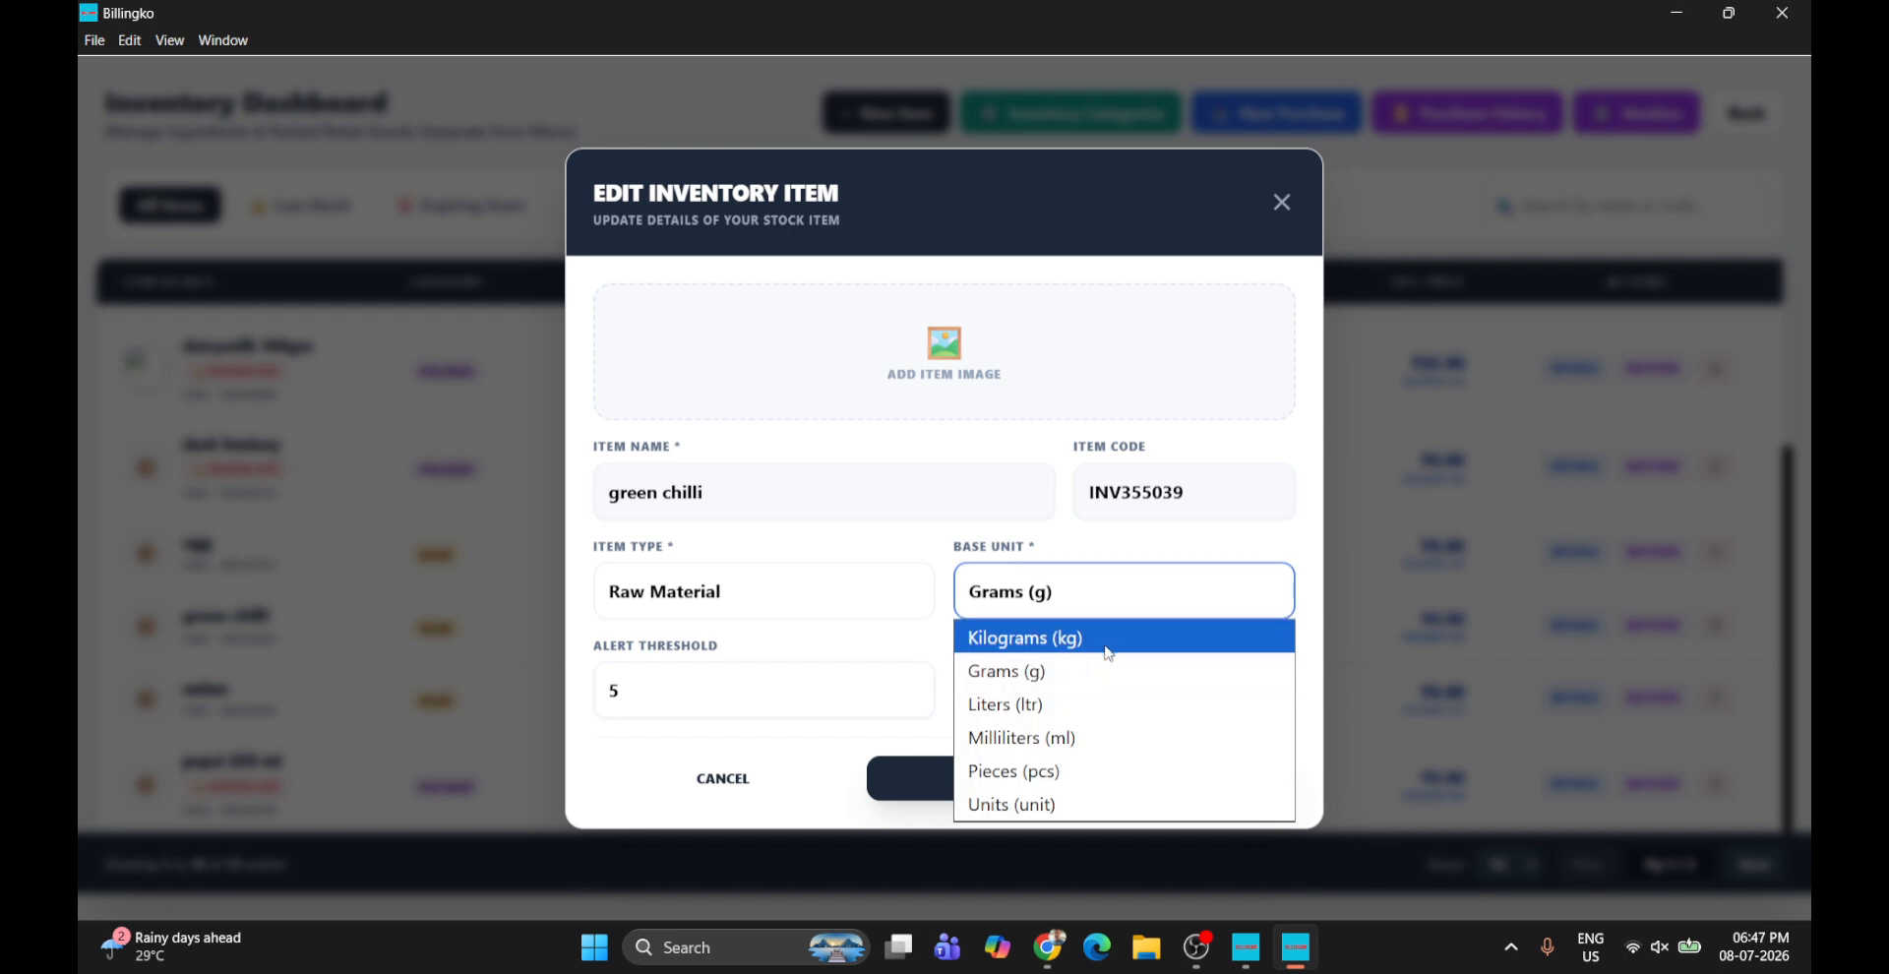
left_click(1095, 643)
left_click(1104, 795)
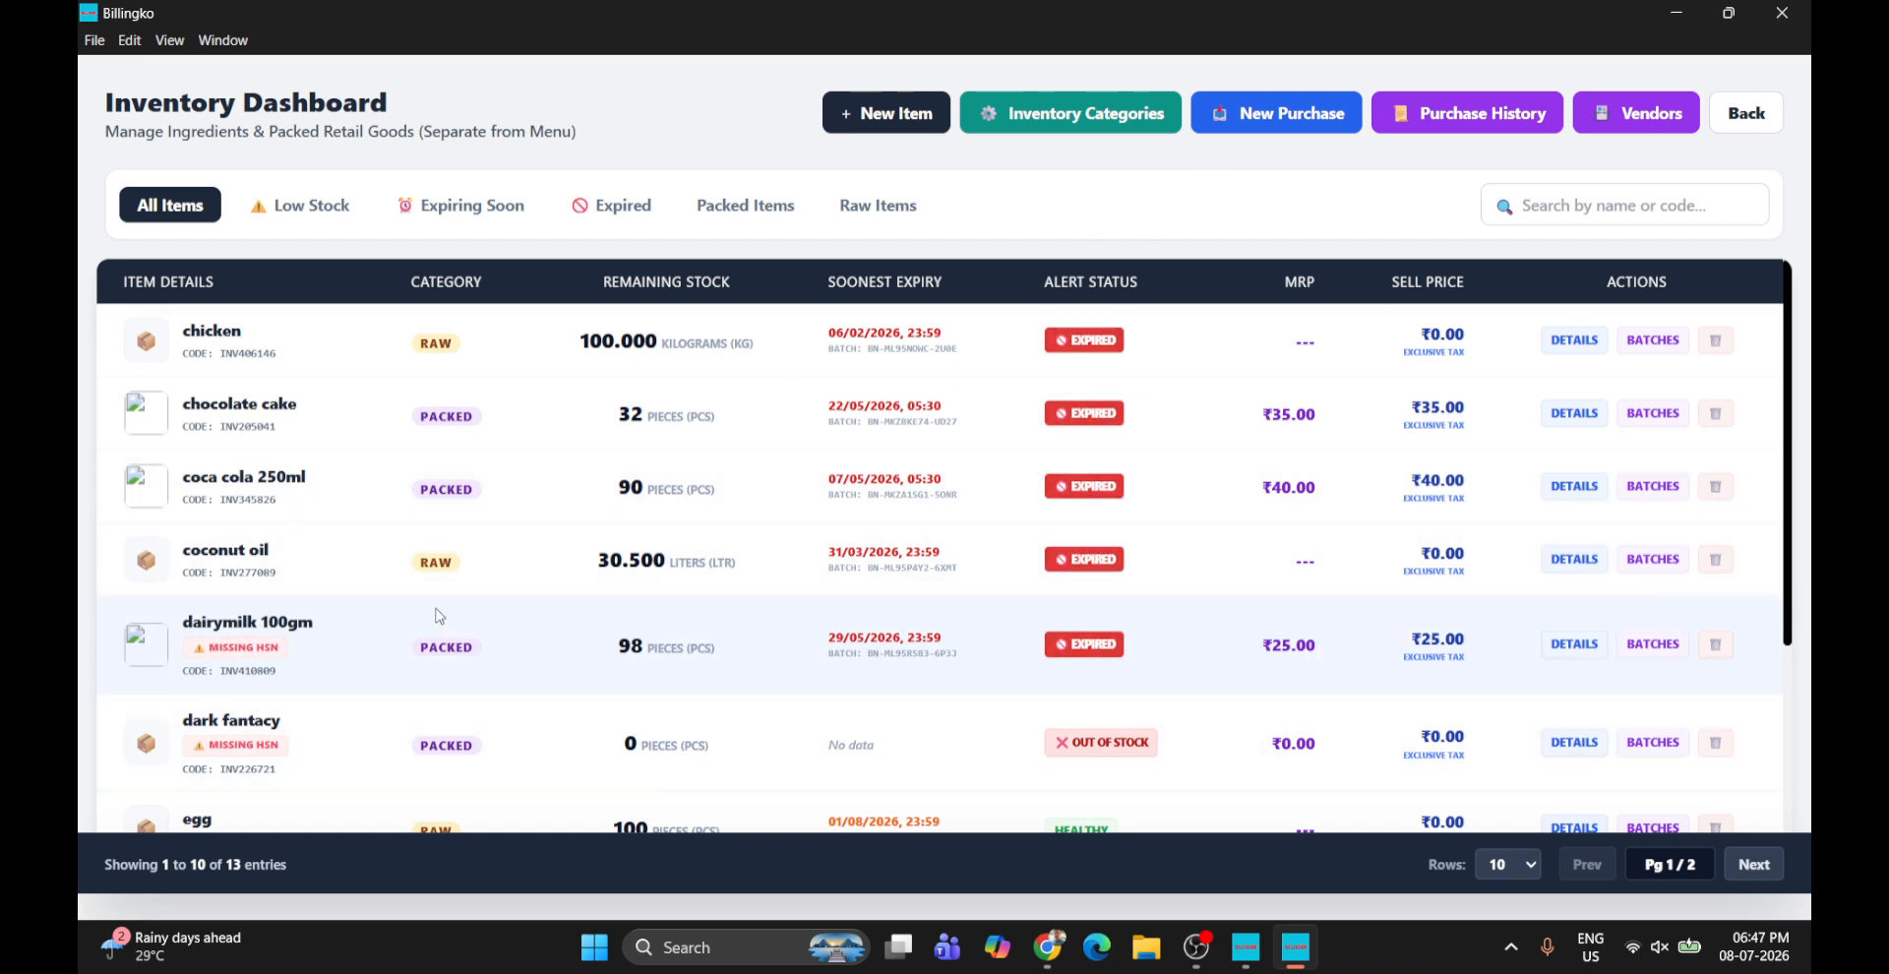
Check green chilli's remaining stock and unit in the inventory, and return to the billing screen to look at Egg Fry's availability
scroll(436, 628, "down", 1)
scroll(436, 632, "down", 1)
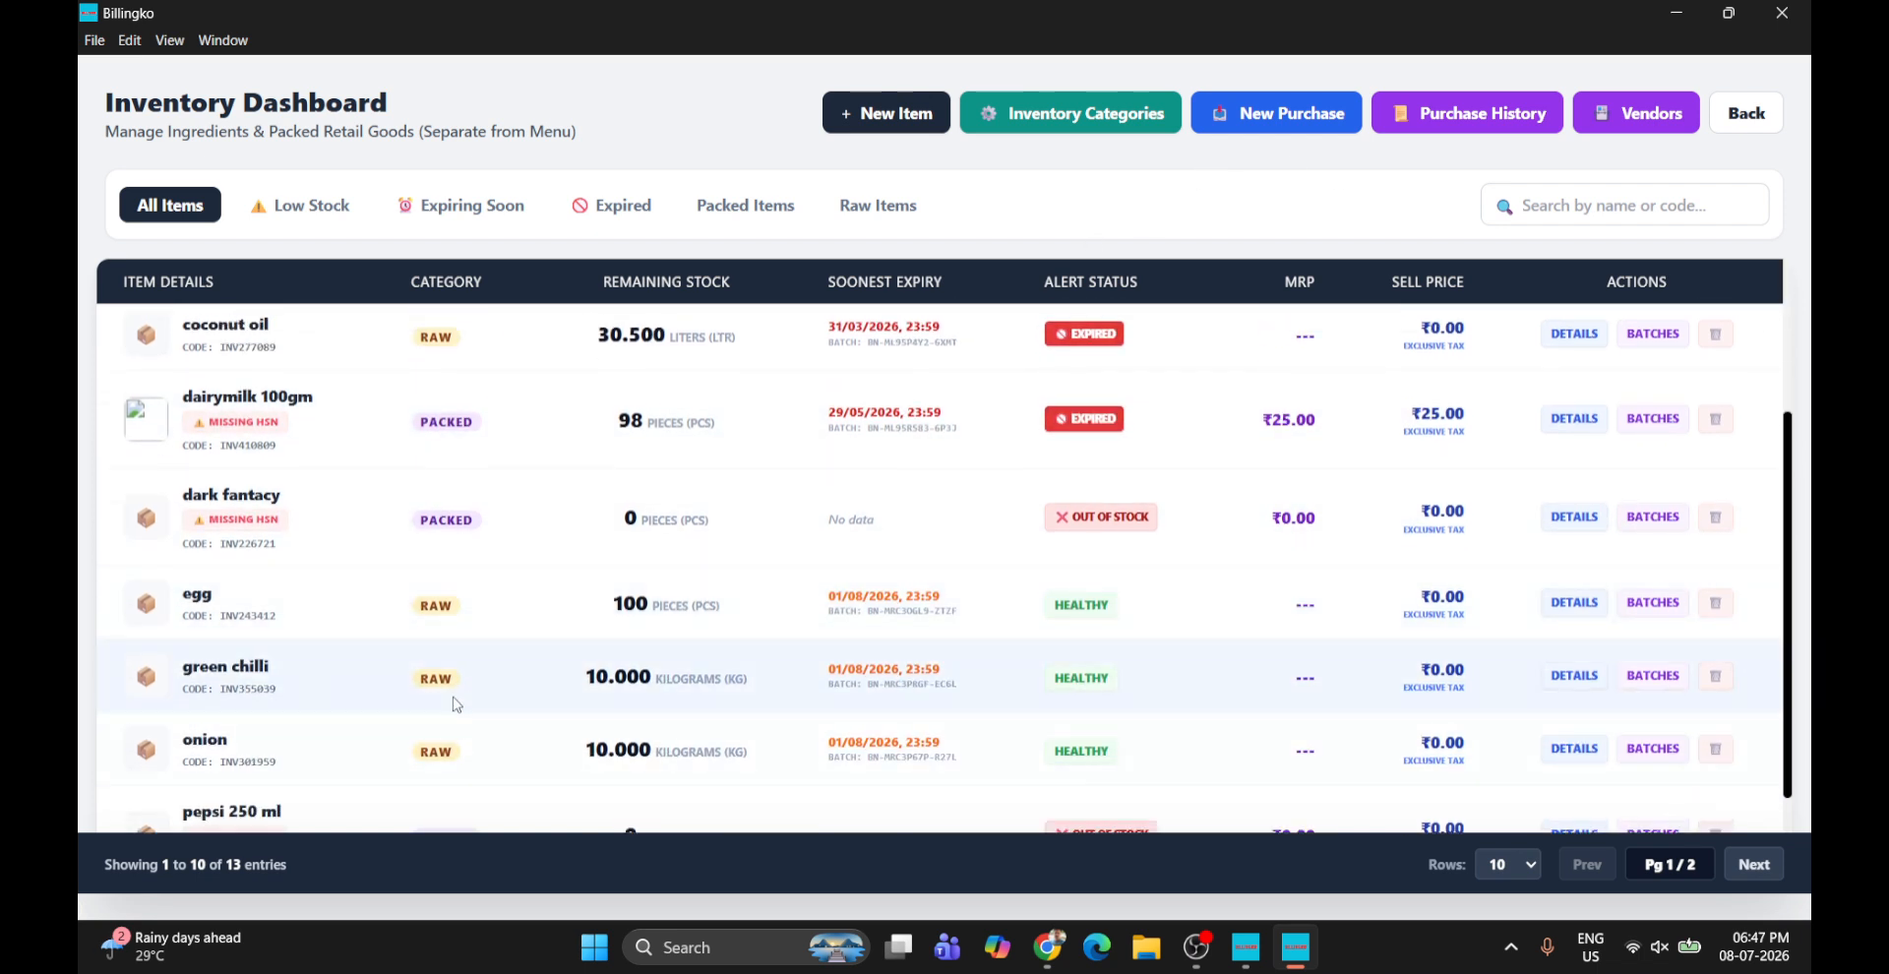
double_click(600, 675)
left_click(601, 675)
scroll(728, 667, "down", 1)
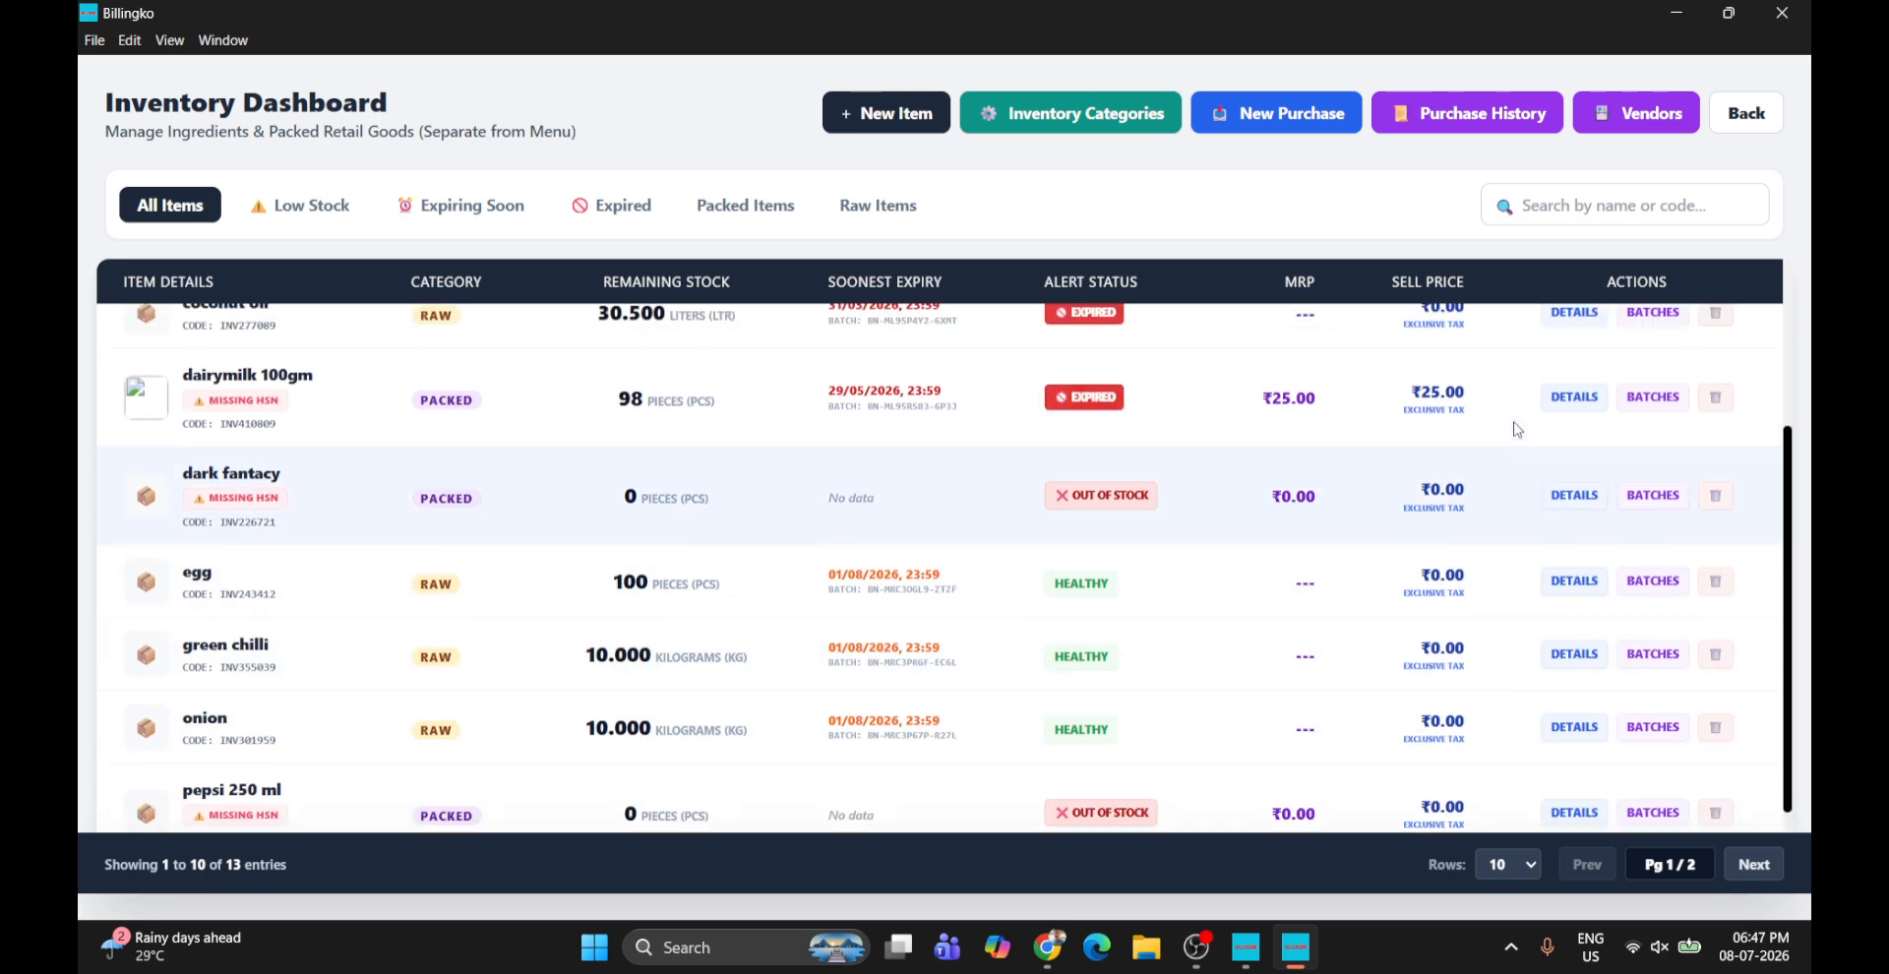
scroll(1516, 429, "up", 3)
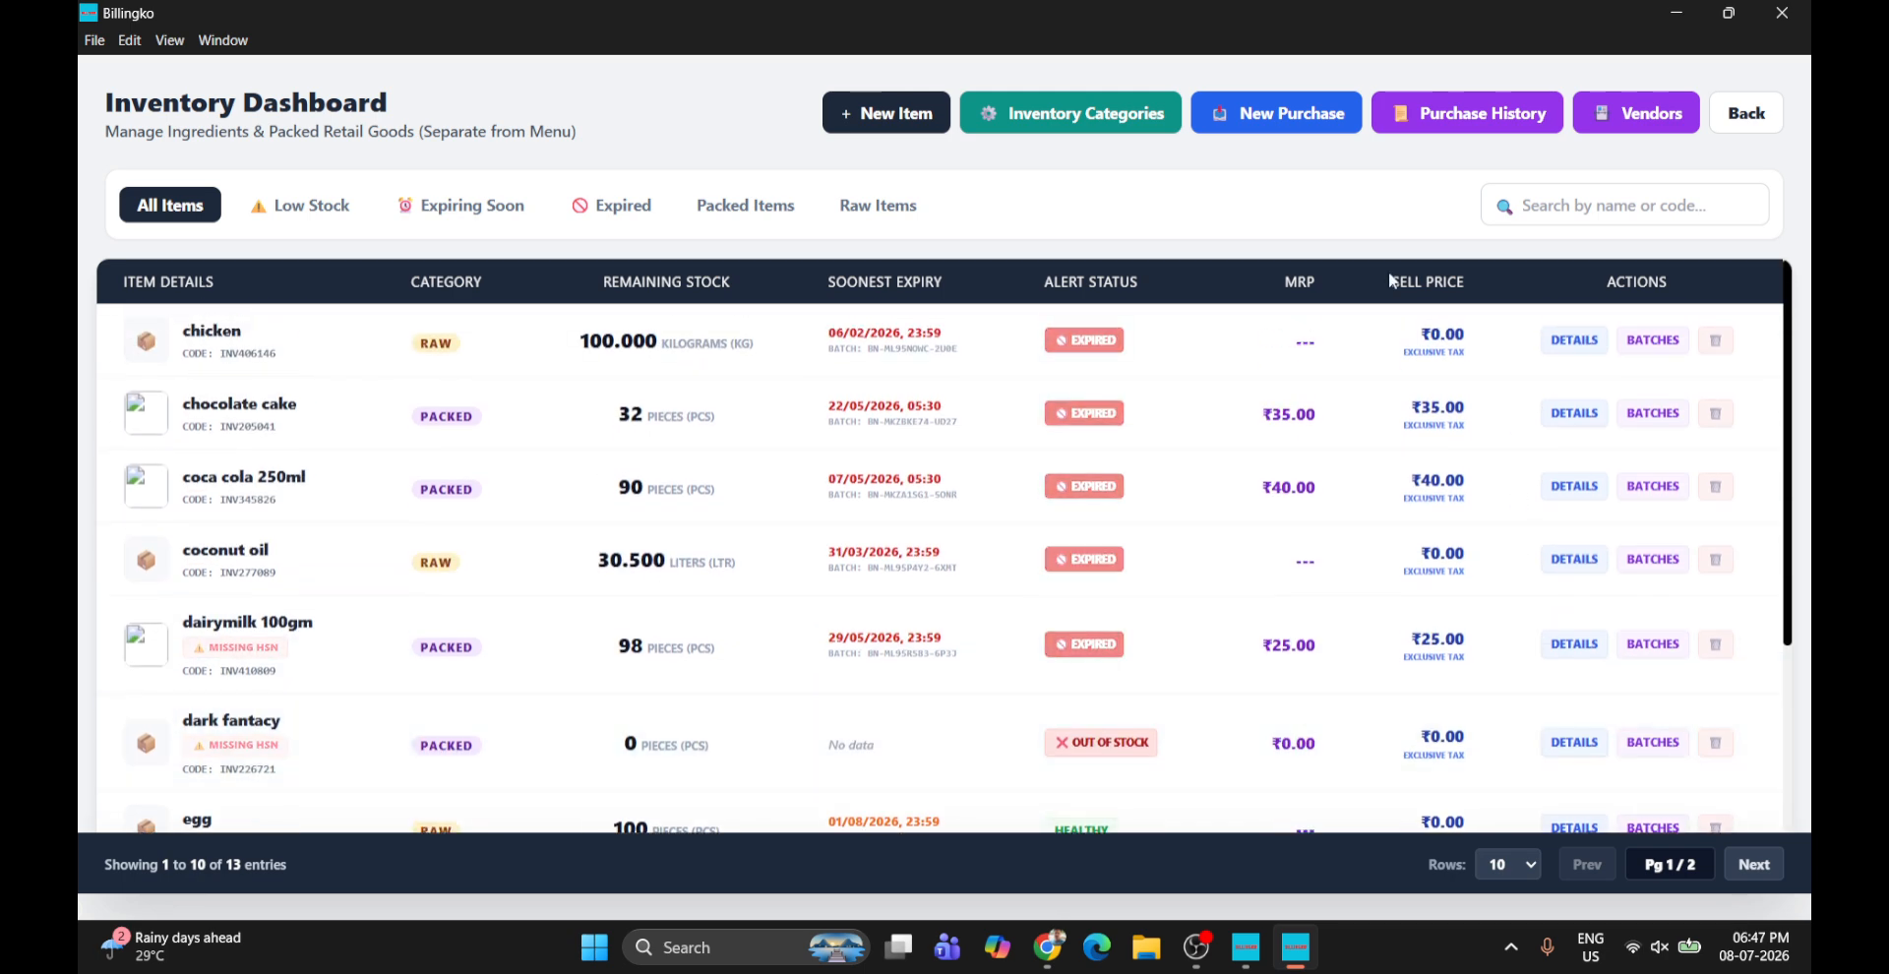
left_click(1751, 113)
scroll(1026, 623, "down", 8)
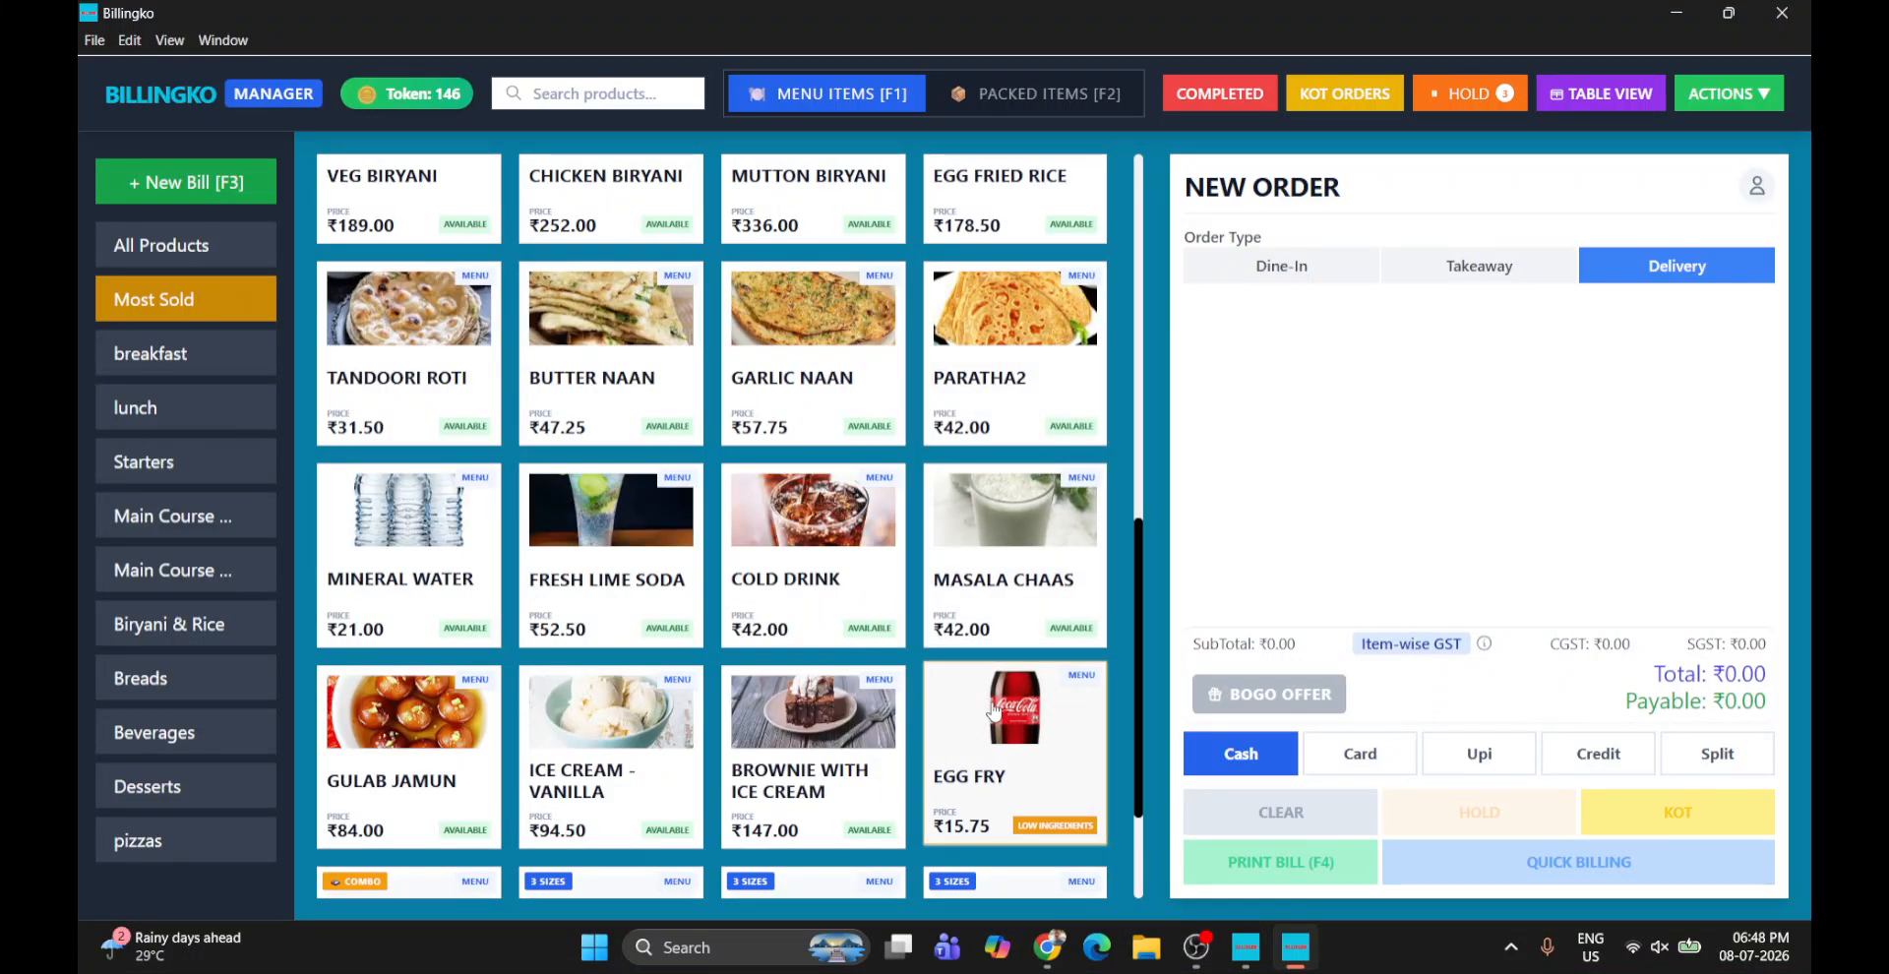
Open menu management and go to the last page of the product list, where egg fry is listed
left_click(1724, 98)
left_click(1648, 262)
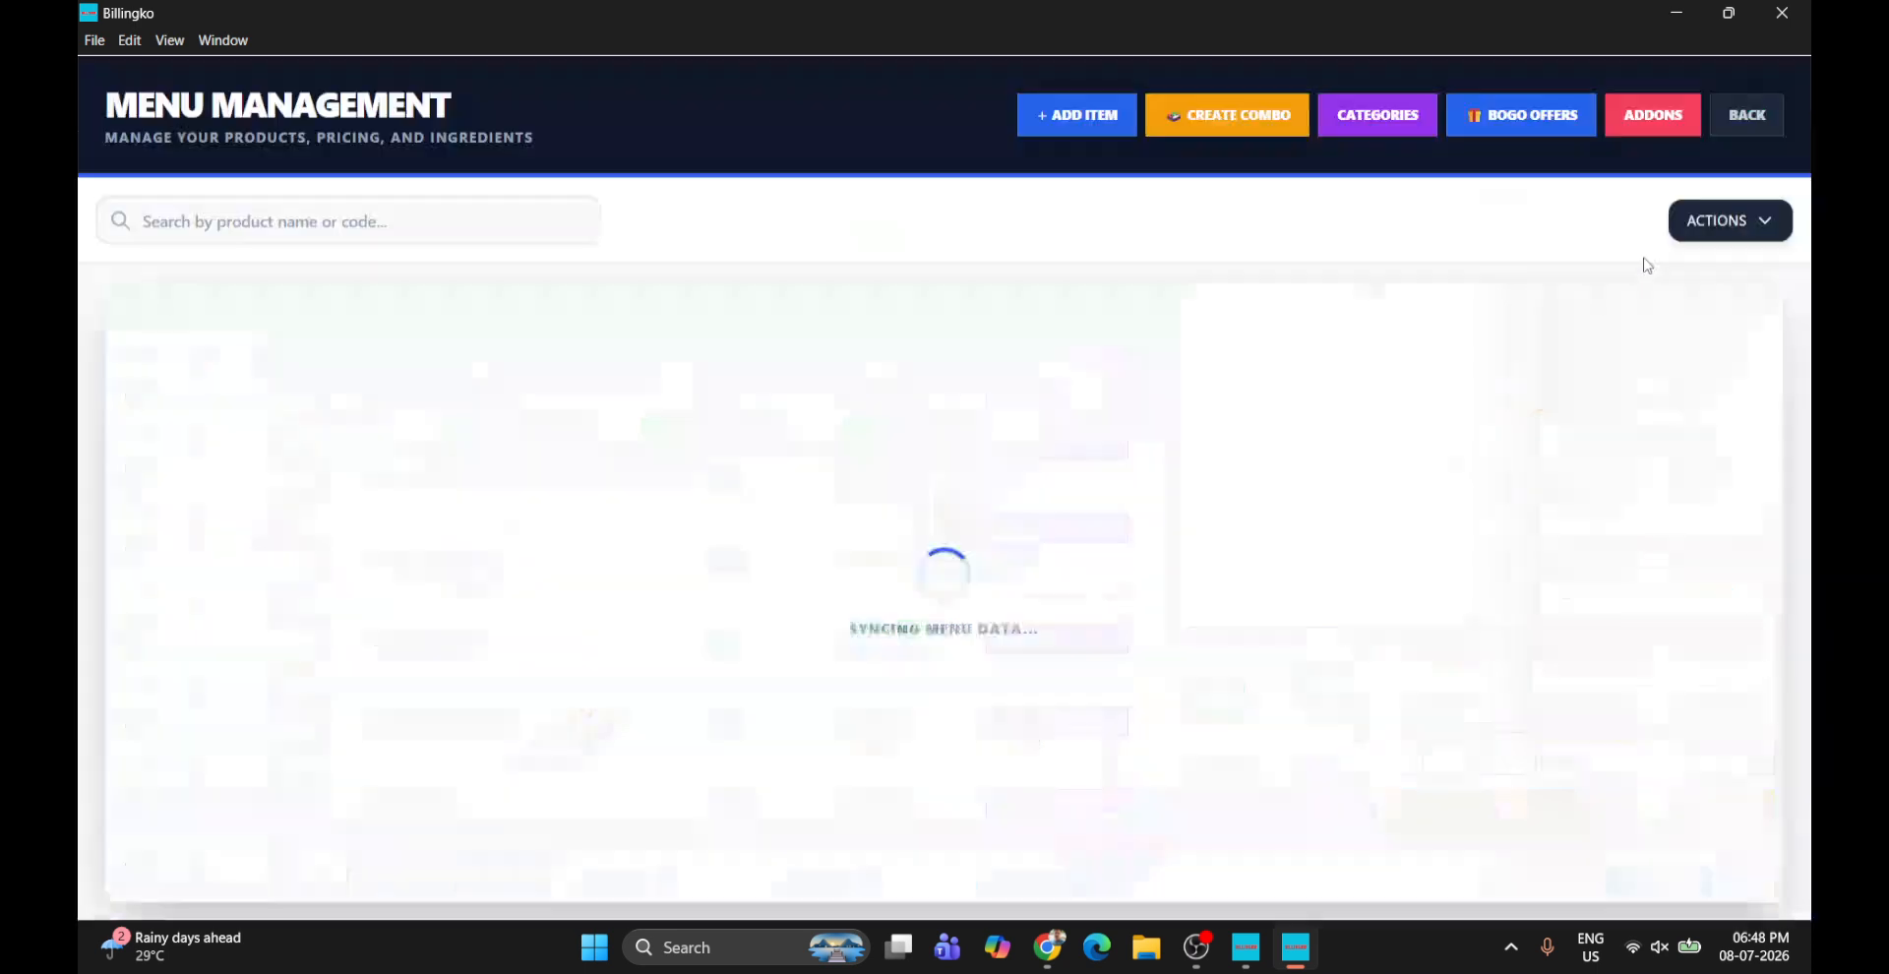
scroll(701, 630, "down", 4)
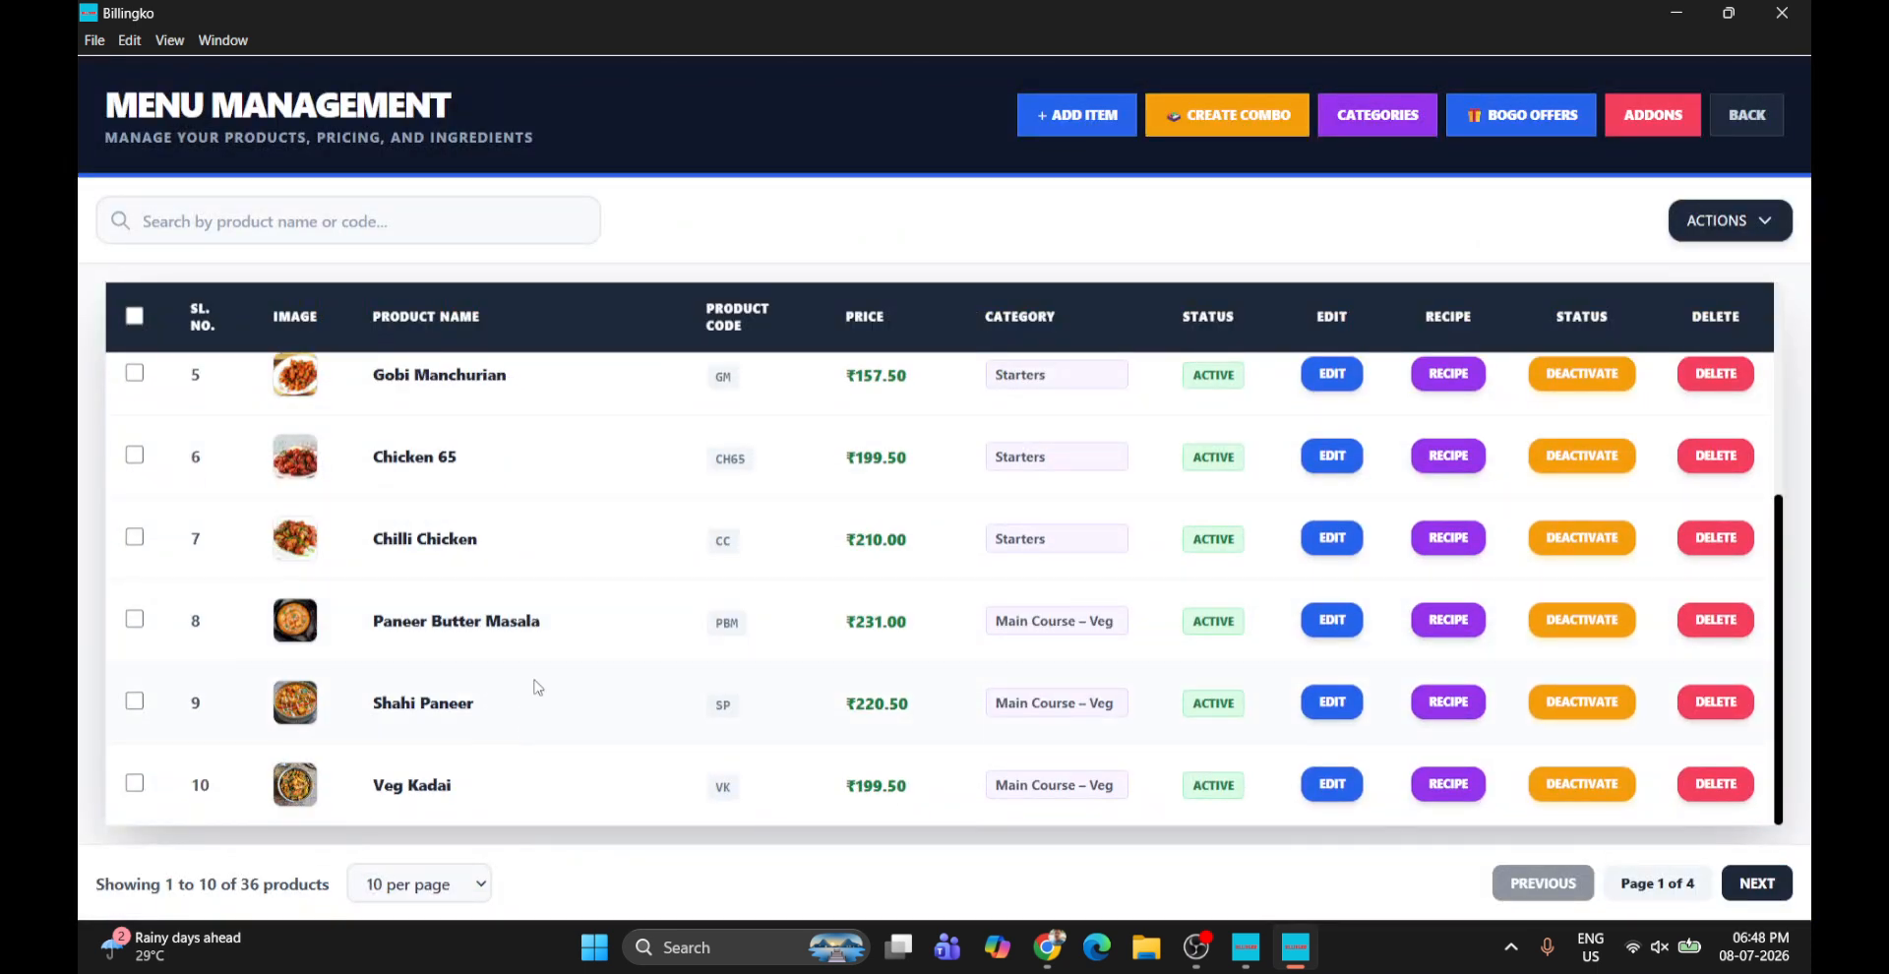
scroll(539, 687, "up", 3)
scroll(539, 687, "down", 3)
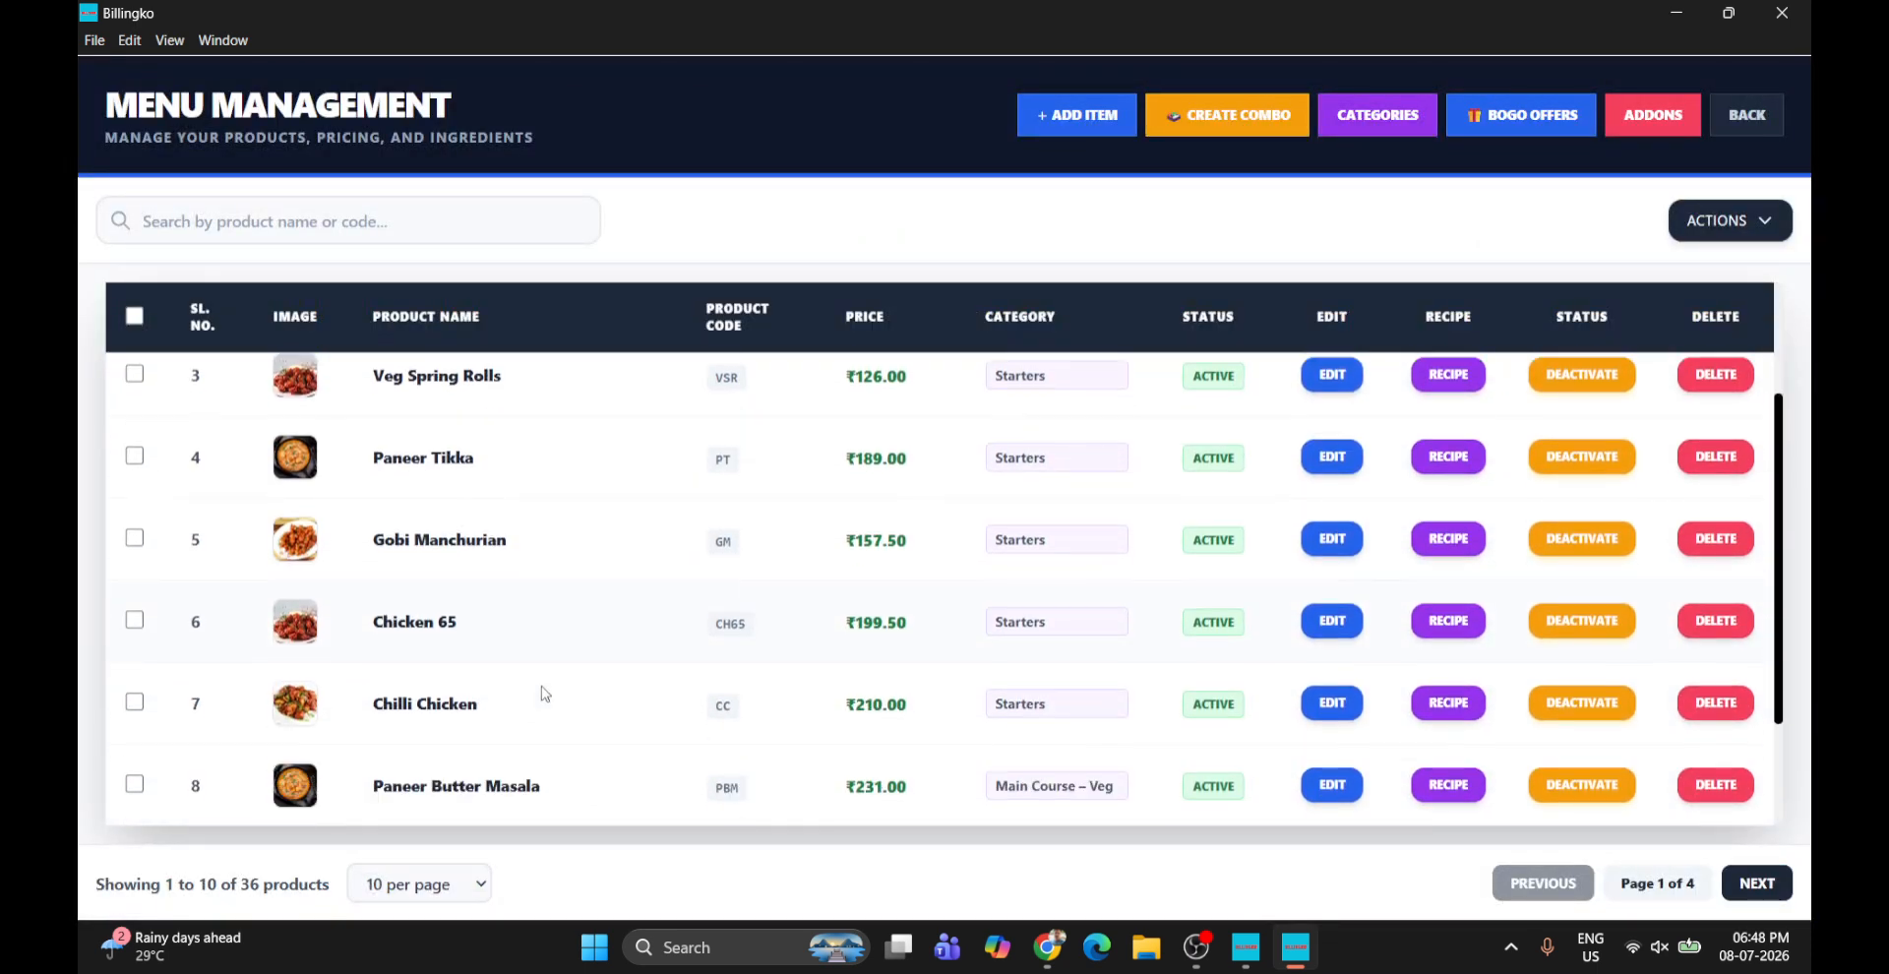
triple_click(1727, 888)
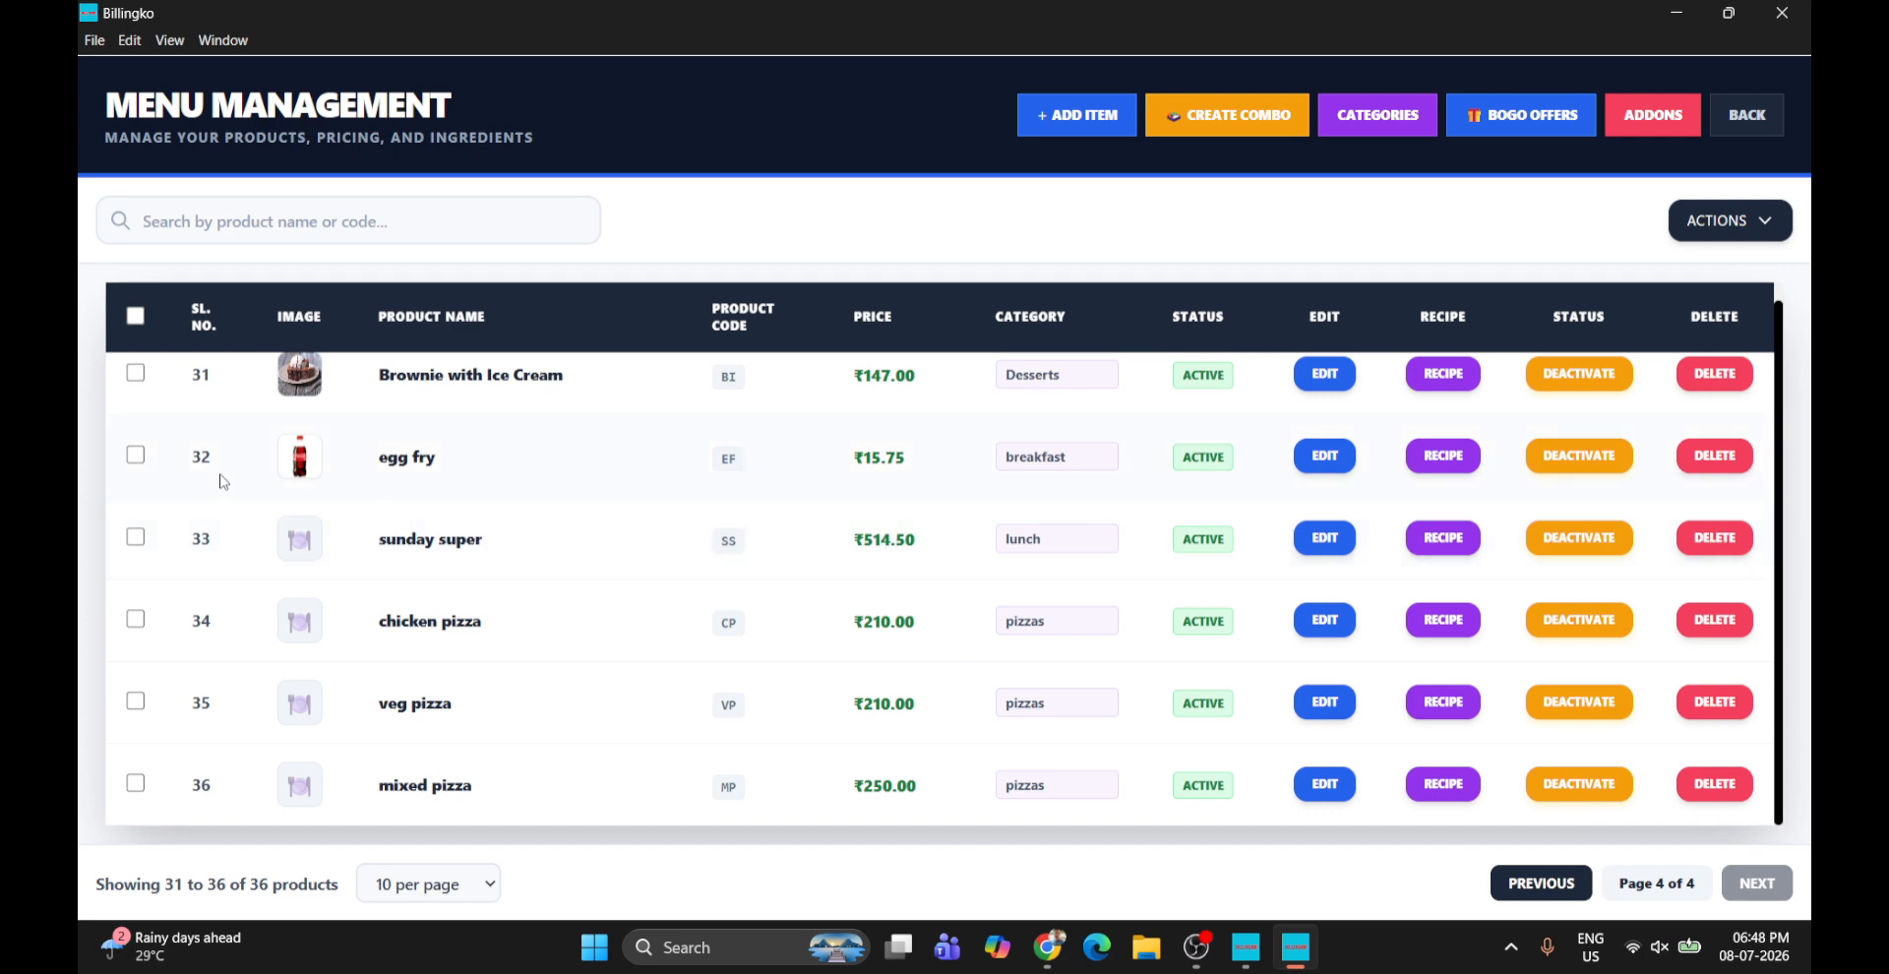
Edit the egg fry product to remove its product image and save the update
left_click(1326, 455)
left_click(1316, 475)
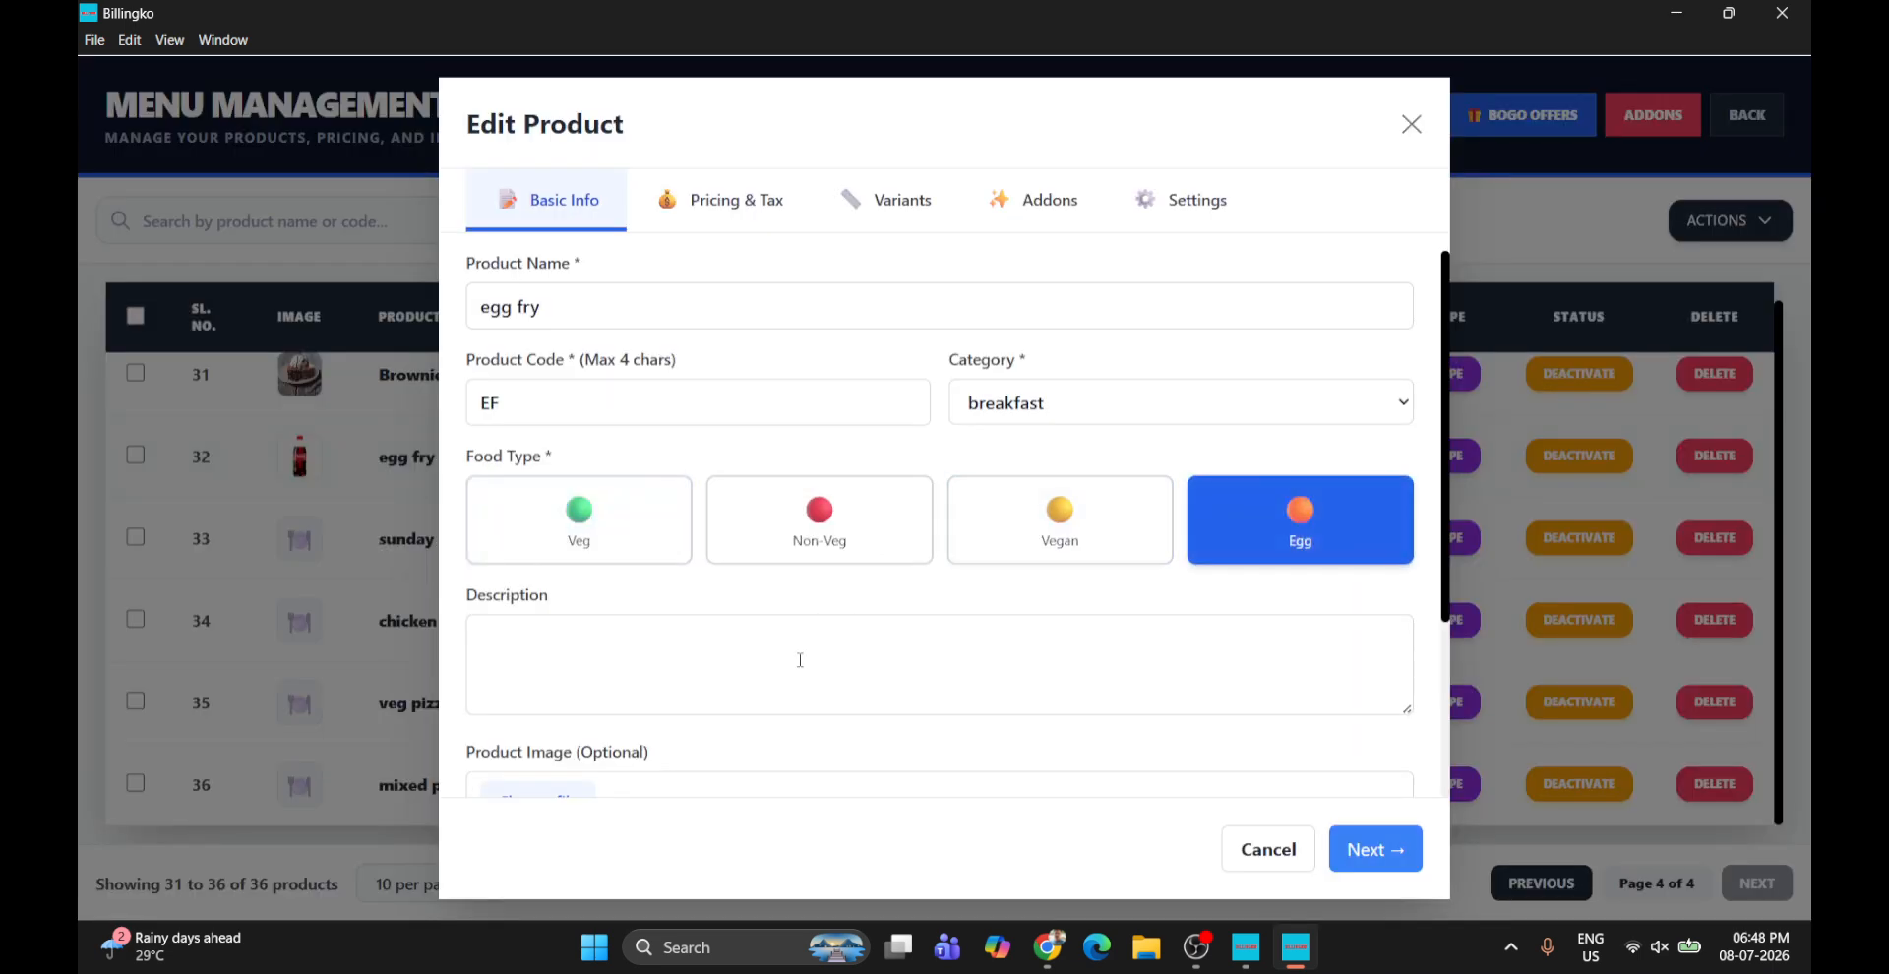
scroll(801, 662, "down", 3)
left_click(582, 754)
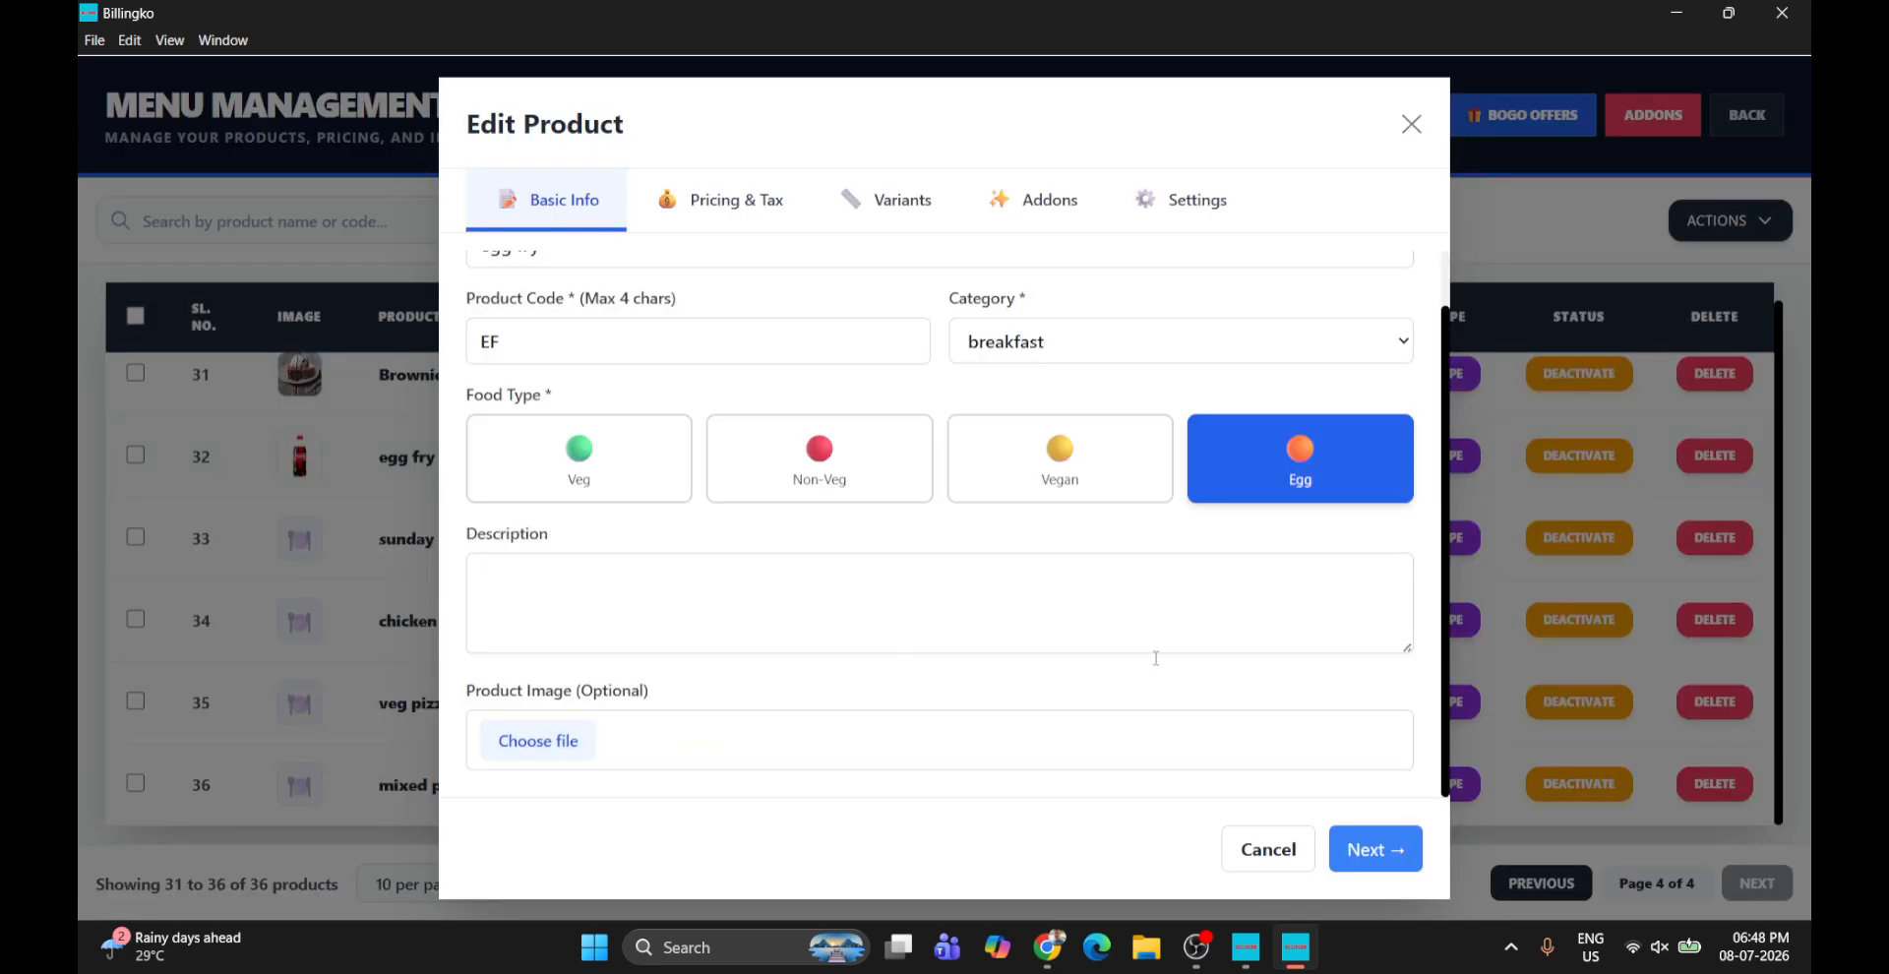
left_click(1381, 855)
left_click(1381, 855)
left_click(1376, 765)
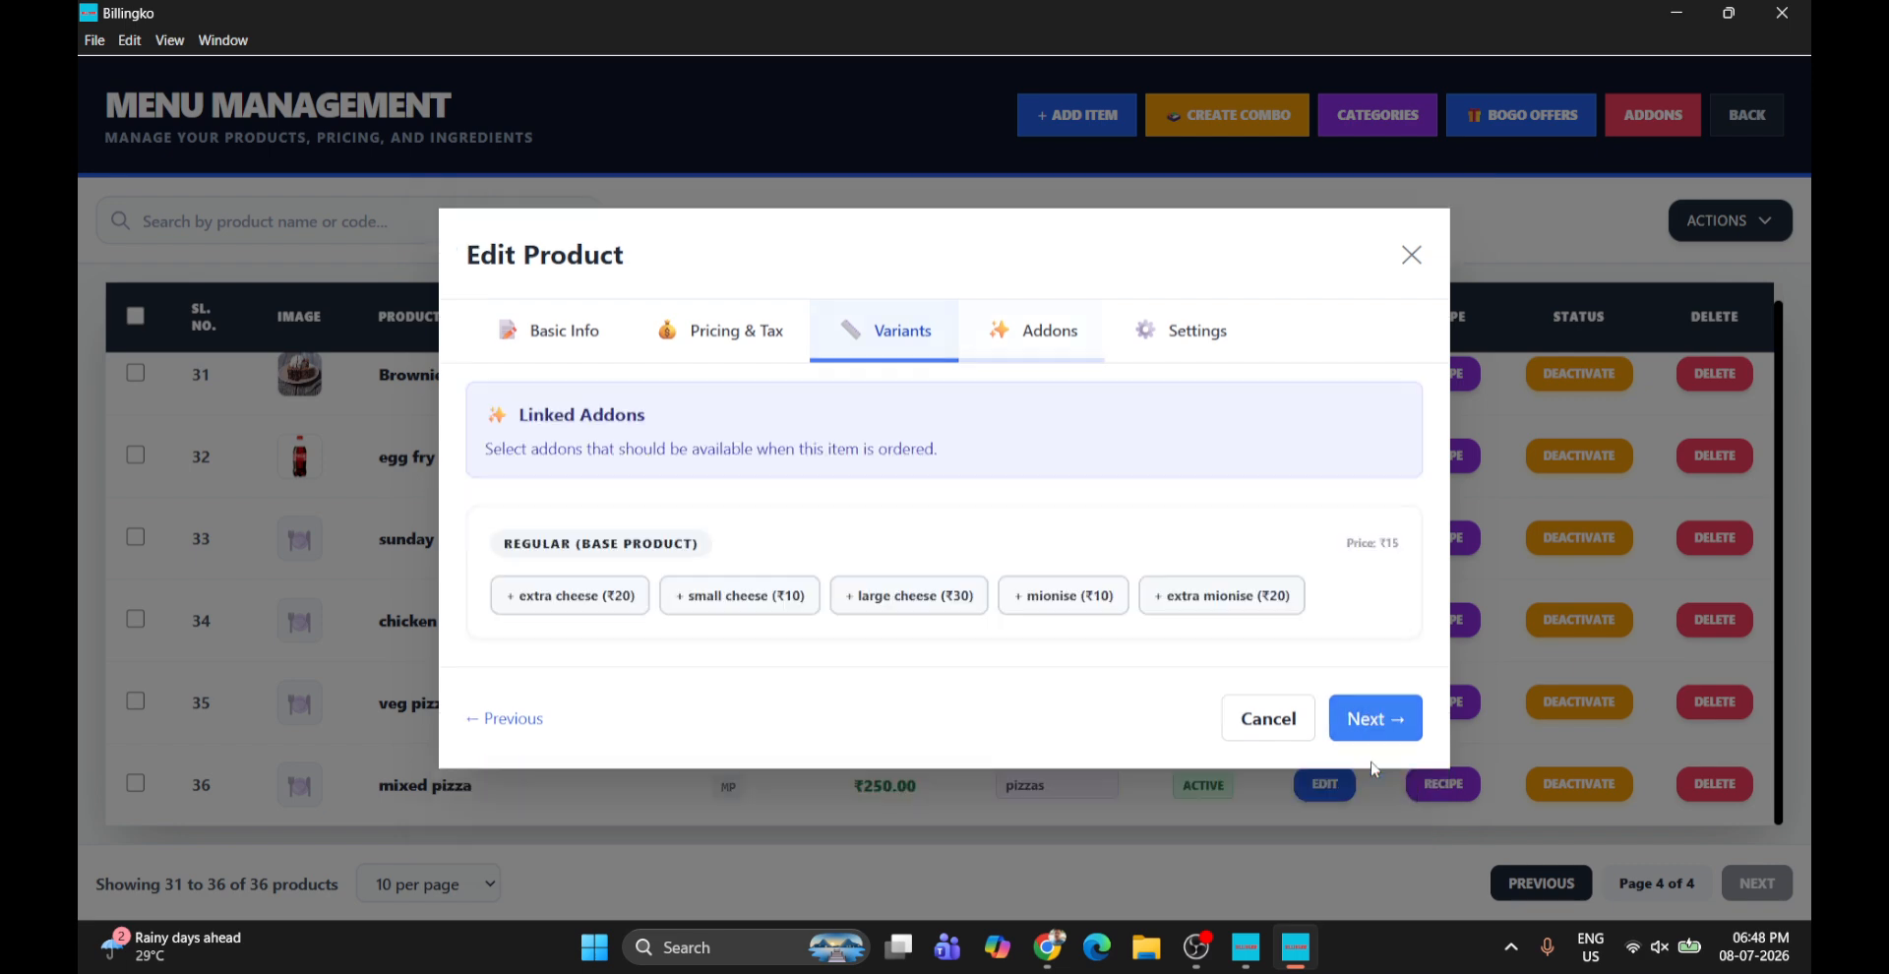
left_click(1248, 334)
left_click(1373, 725)
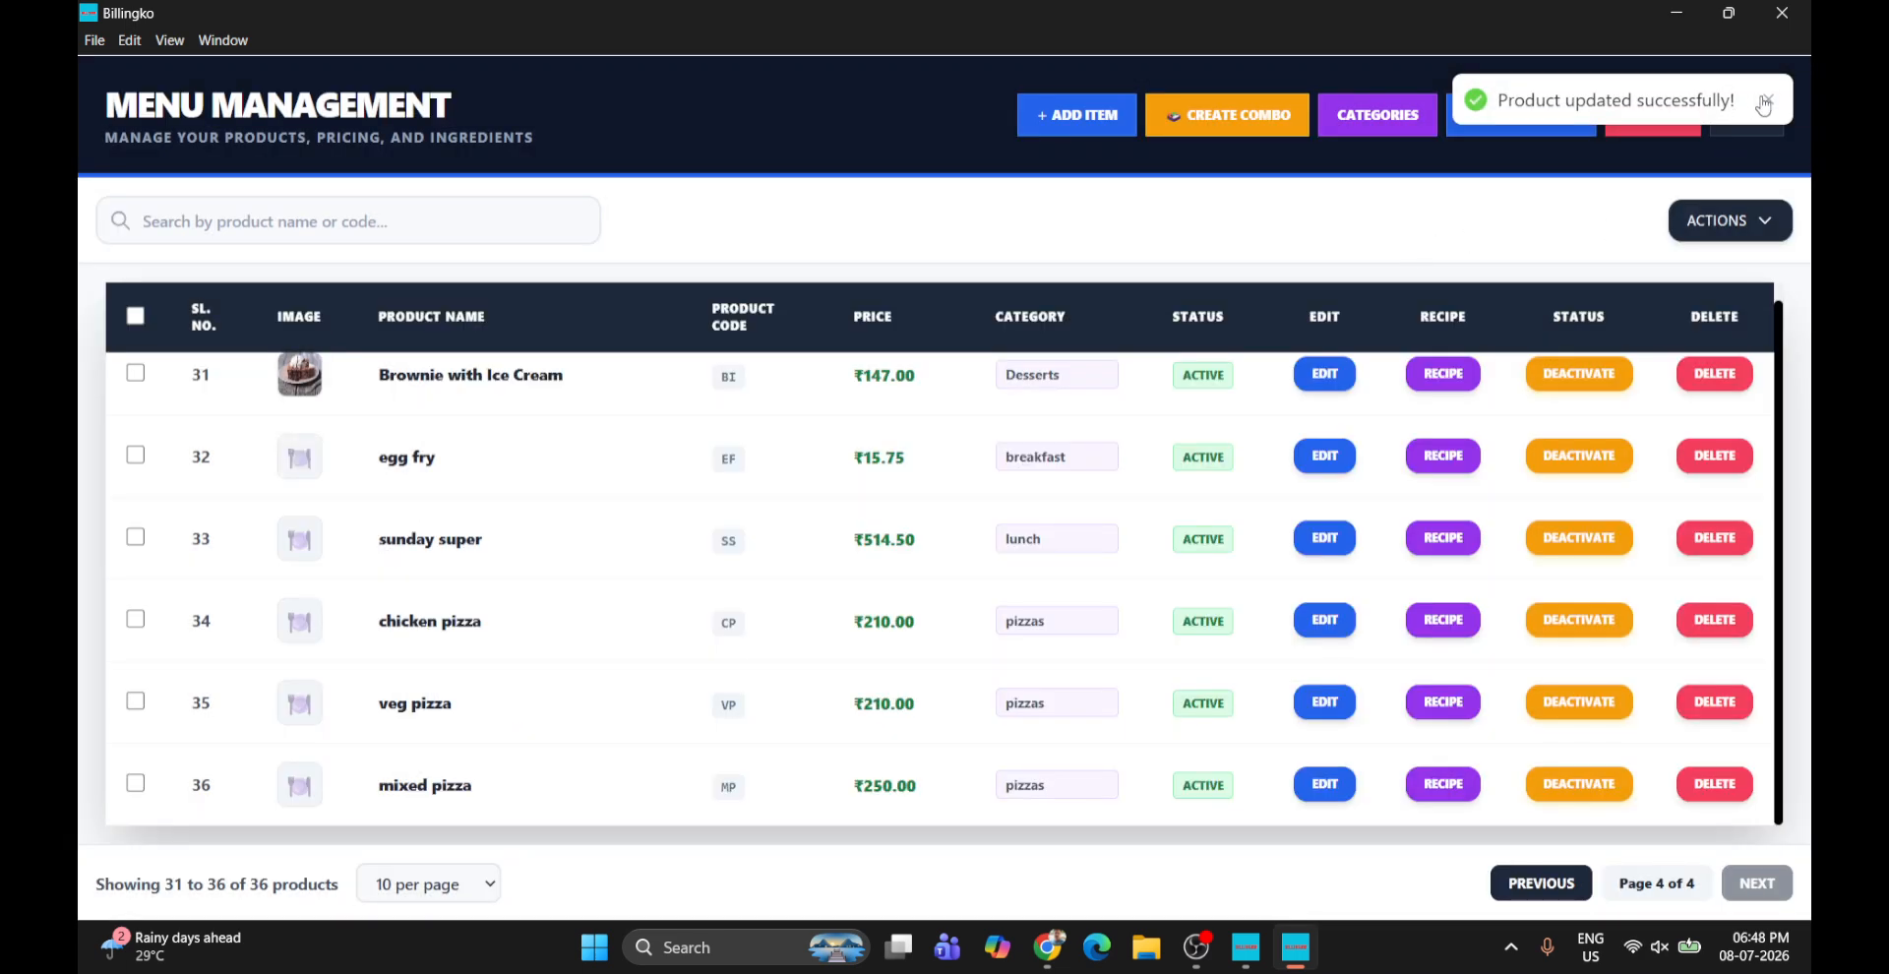
left_click(1768, 99)
Return to the billing screen and add seven Egg Fry to the new order
left_click(1751, 114)
scroll(1057, 685, "down", 10)
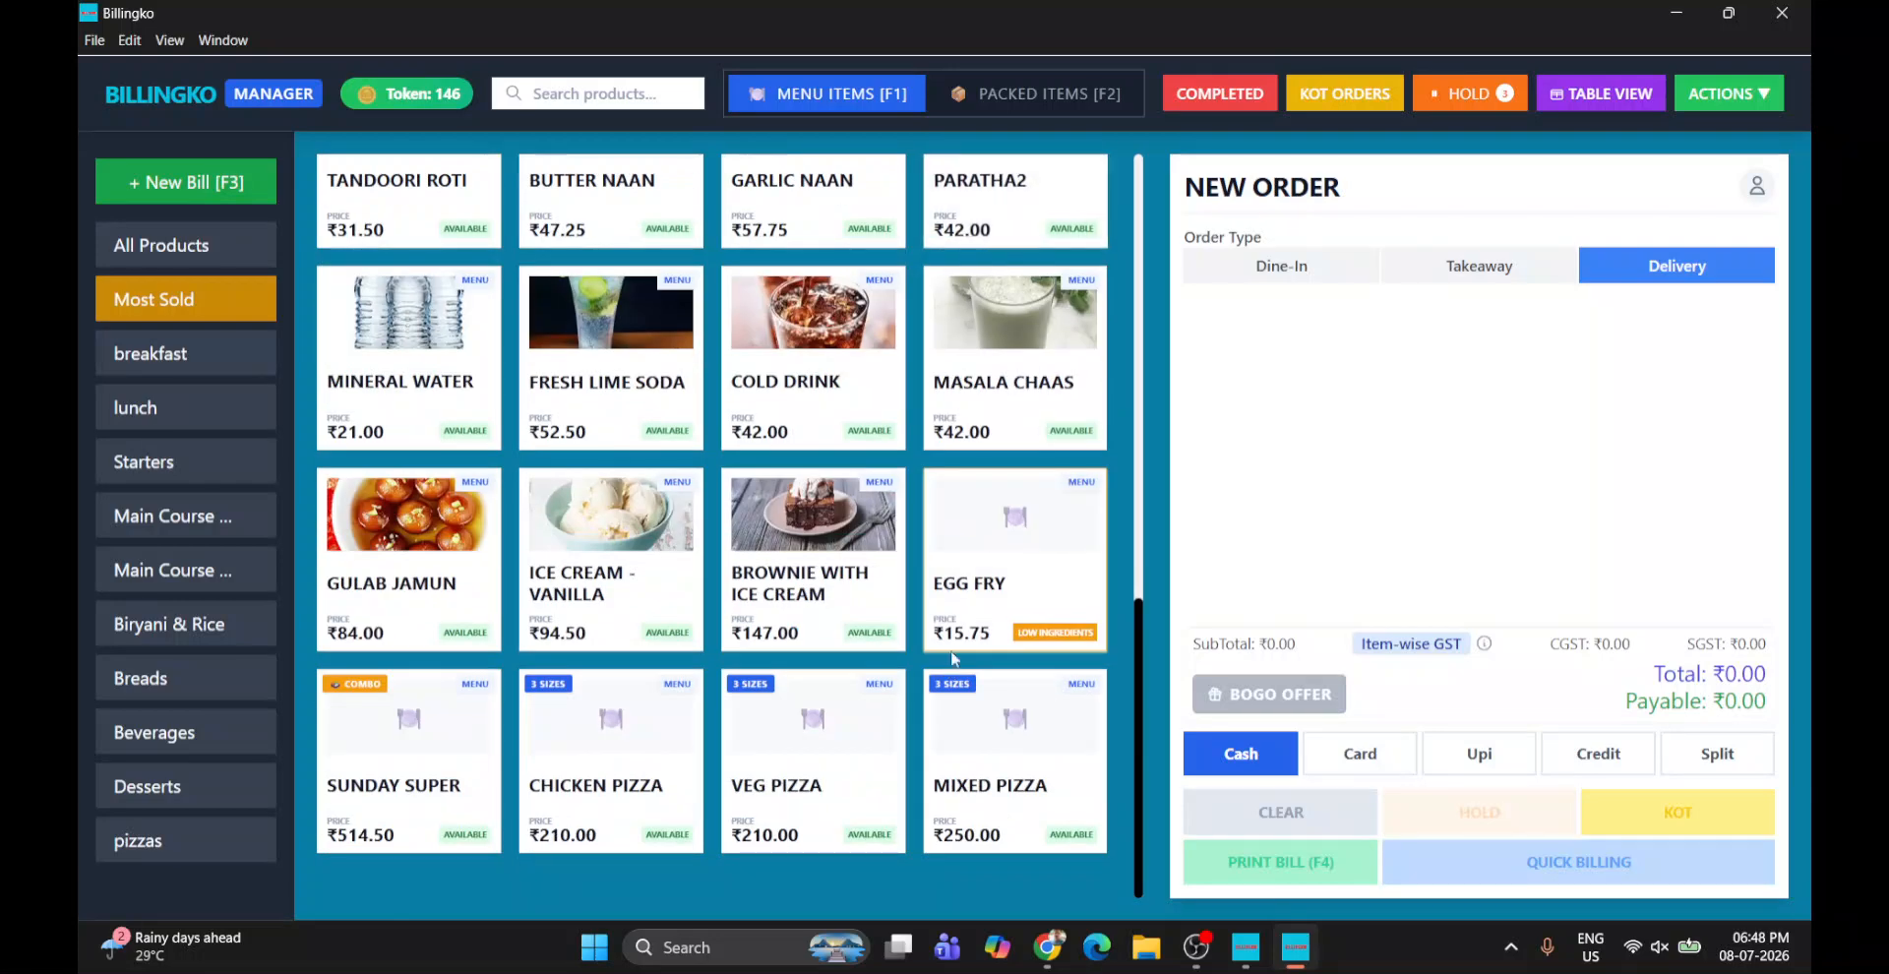
double_click(985, 531)
double_click(985, 531)
double_click(985, 532)
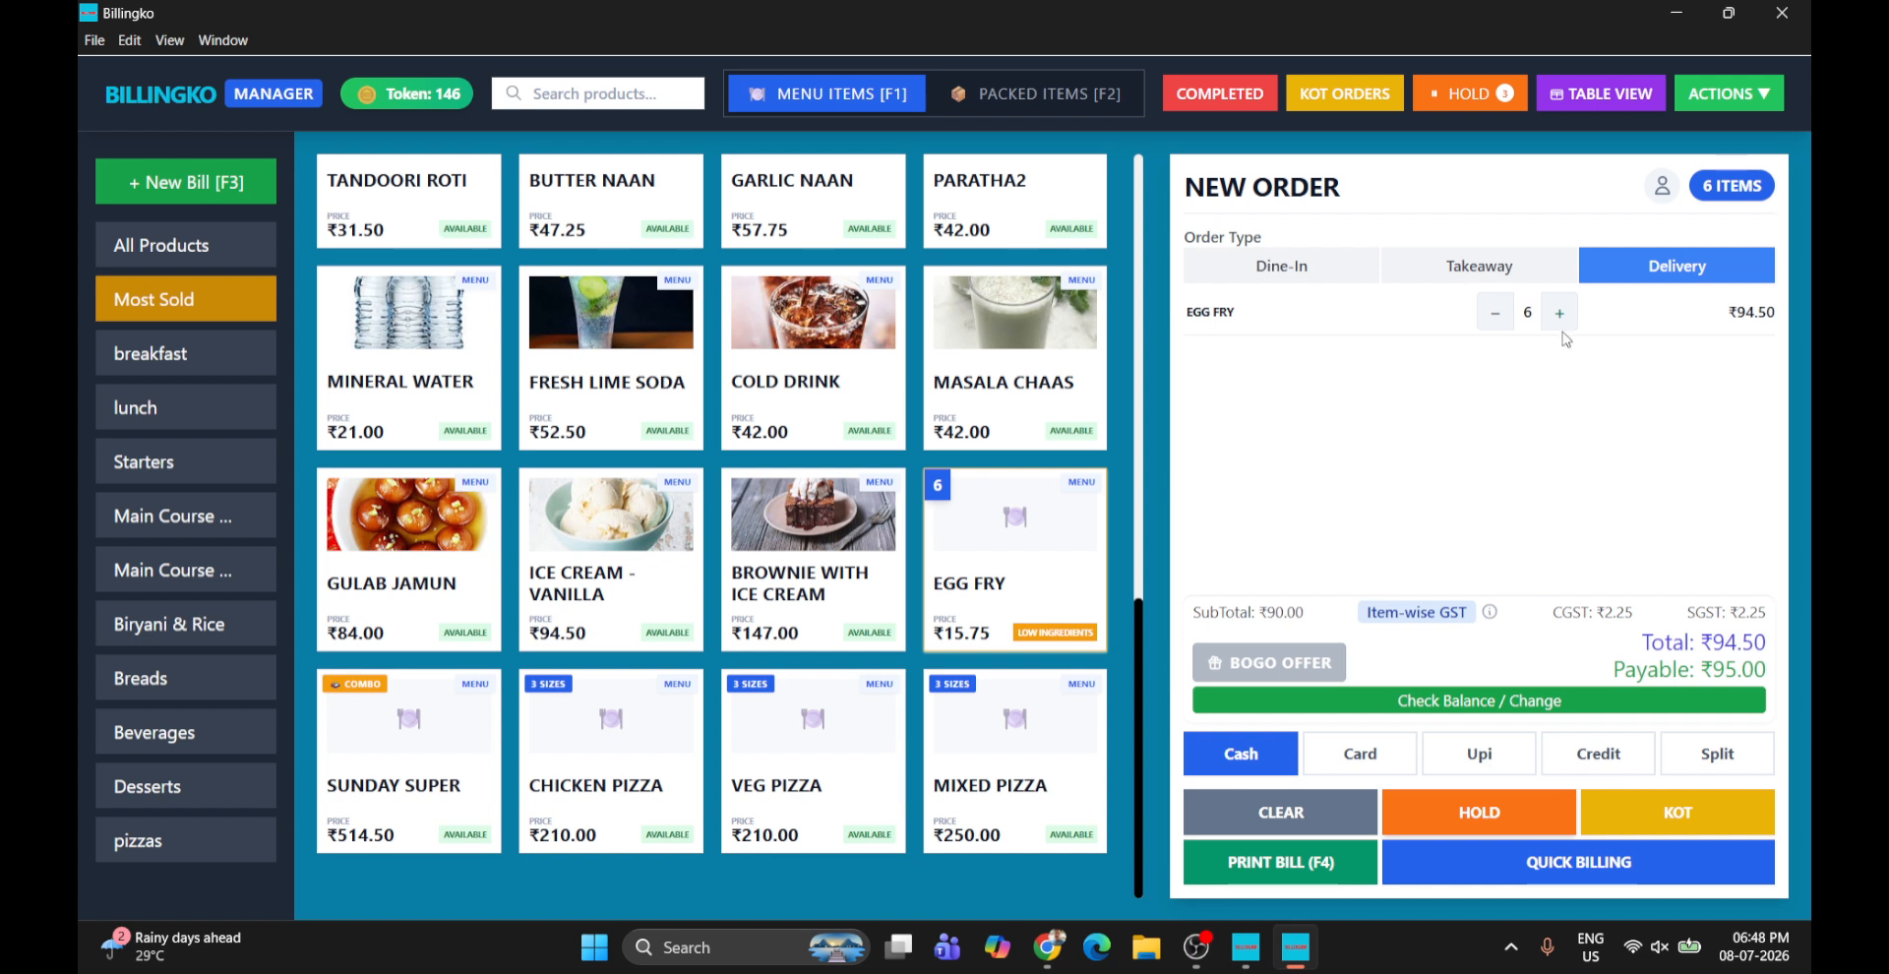
left_click(1043, 629)
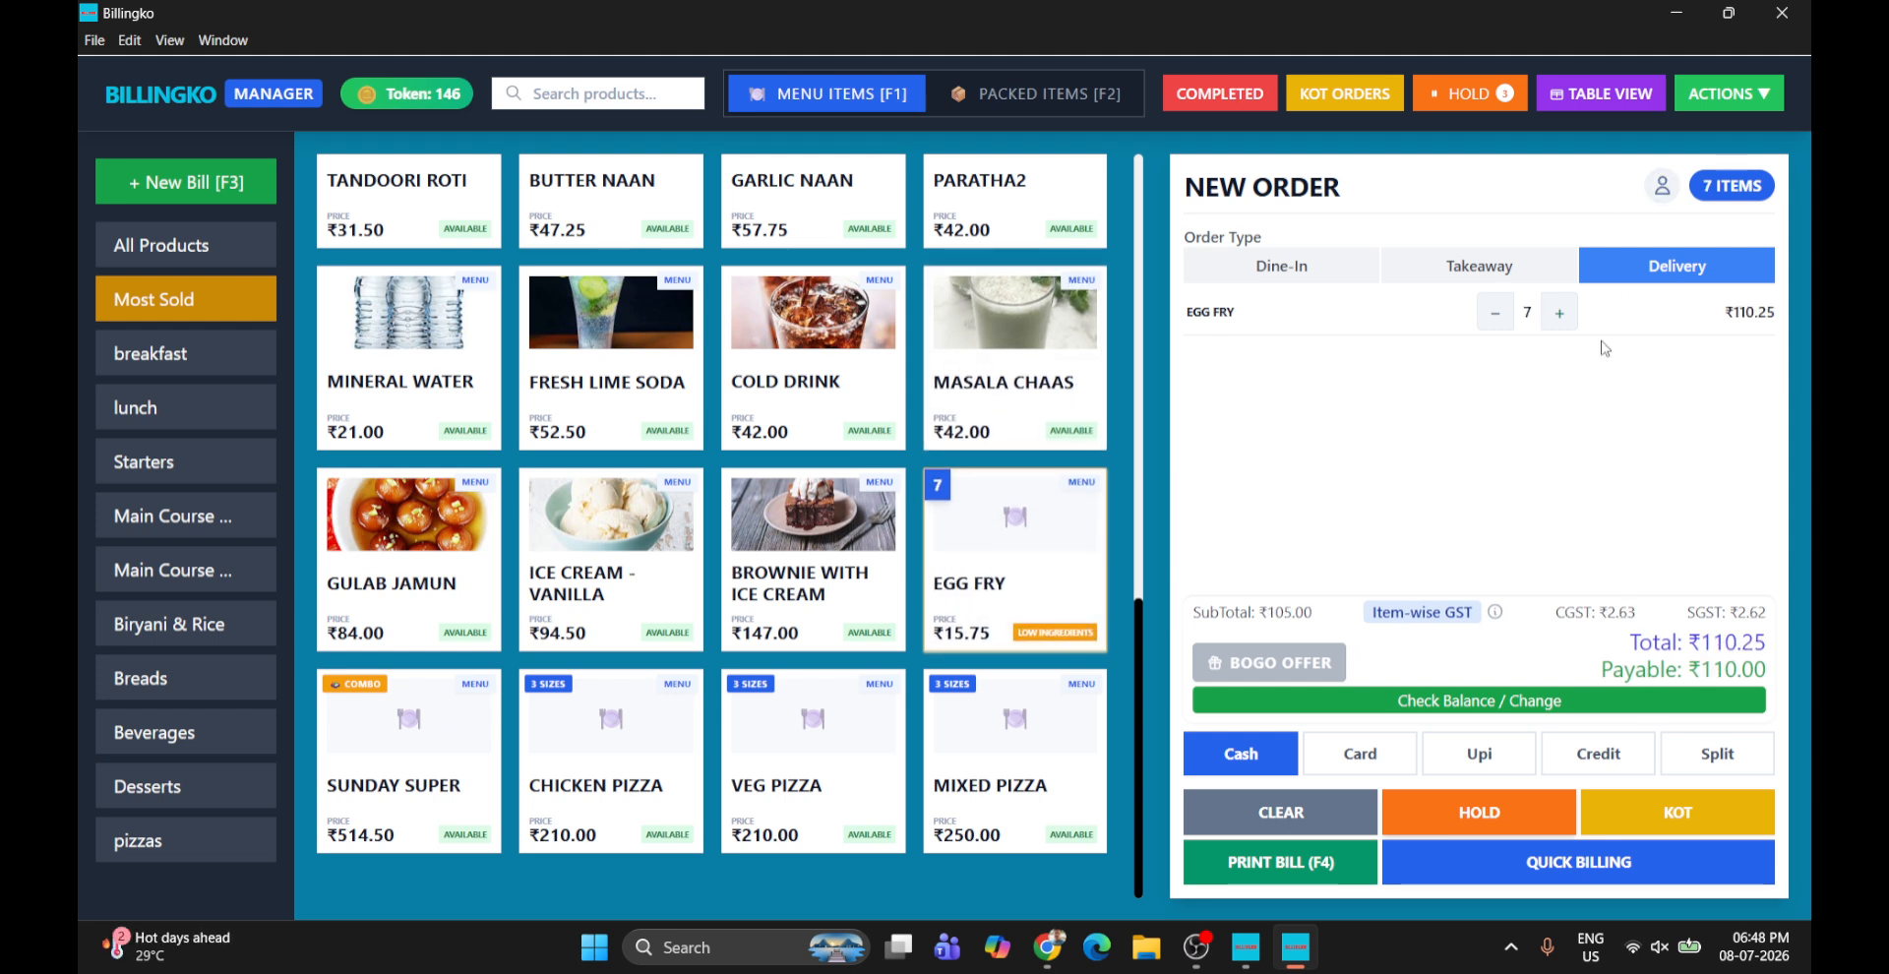
Reduce the Egg Fry quantity in the order until the item is removed
left_click(1495, 312)
left_click(1494, 312)
left_click(1495, 312)
left_click(1495, 311)
left_click(1495, 312)
left_click(1494, 312)
left_click(1495, 312)
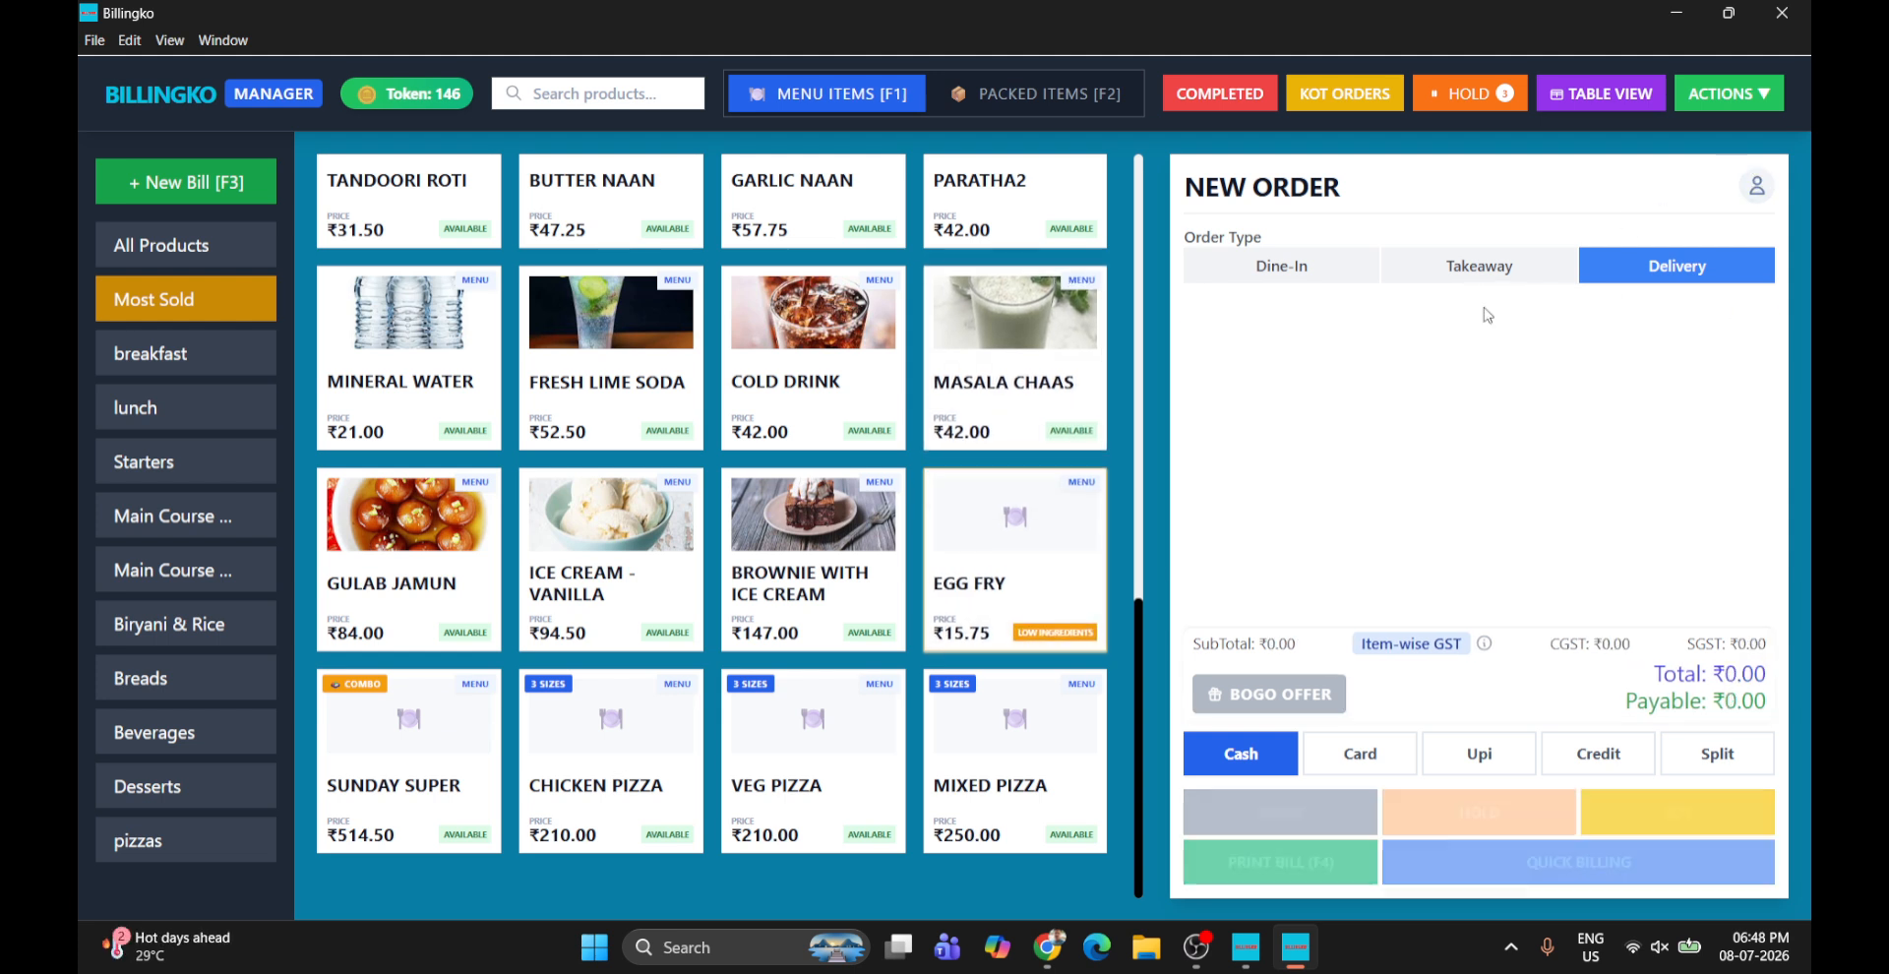
Open menu management, go to the last page of the product list and open the egg fry recipe
left_click(1737, 96)
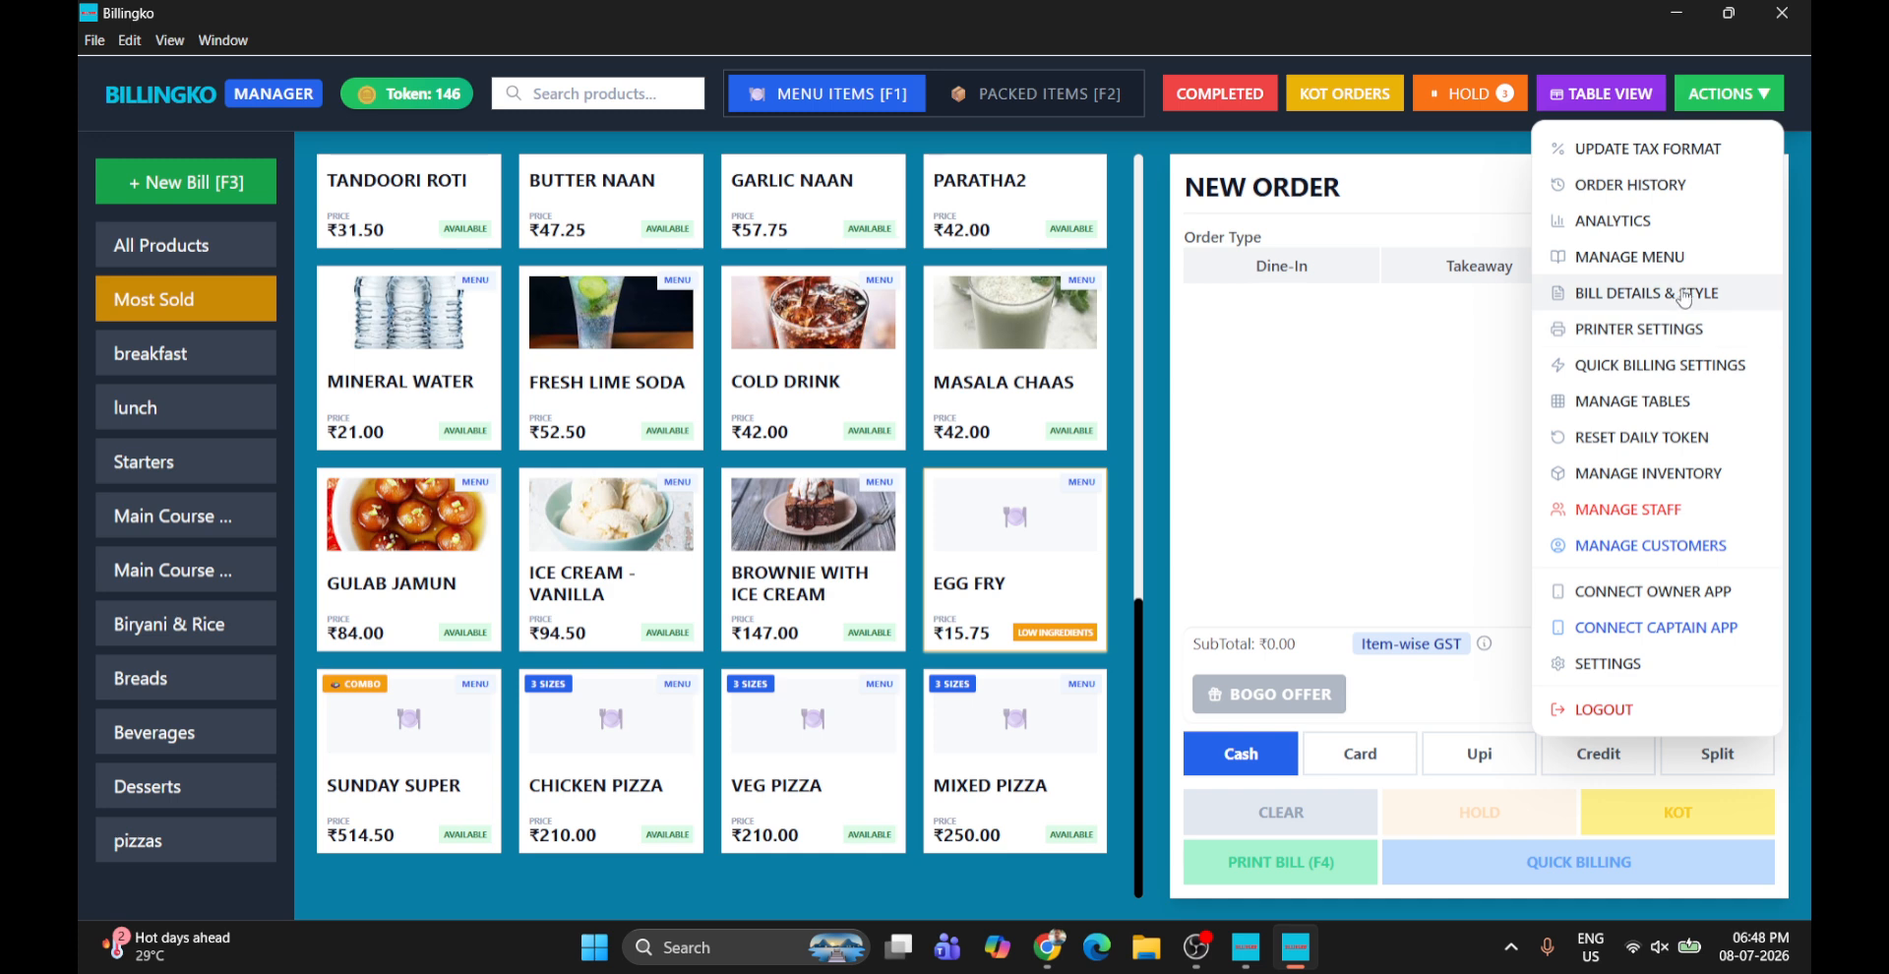
left_click(1665, 260)
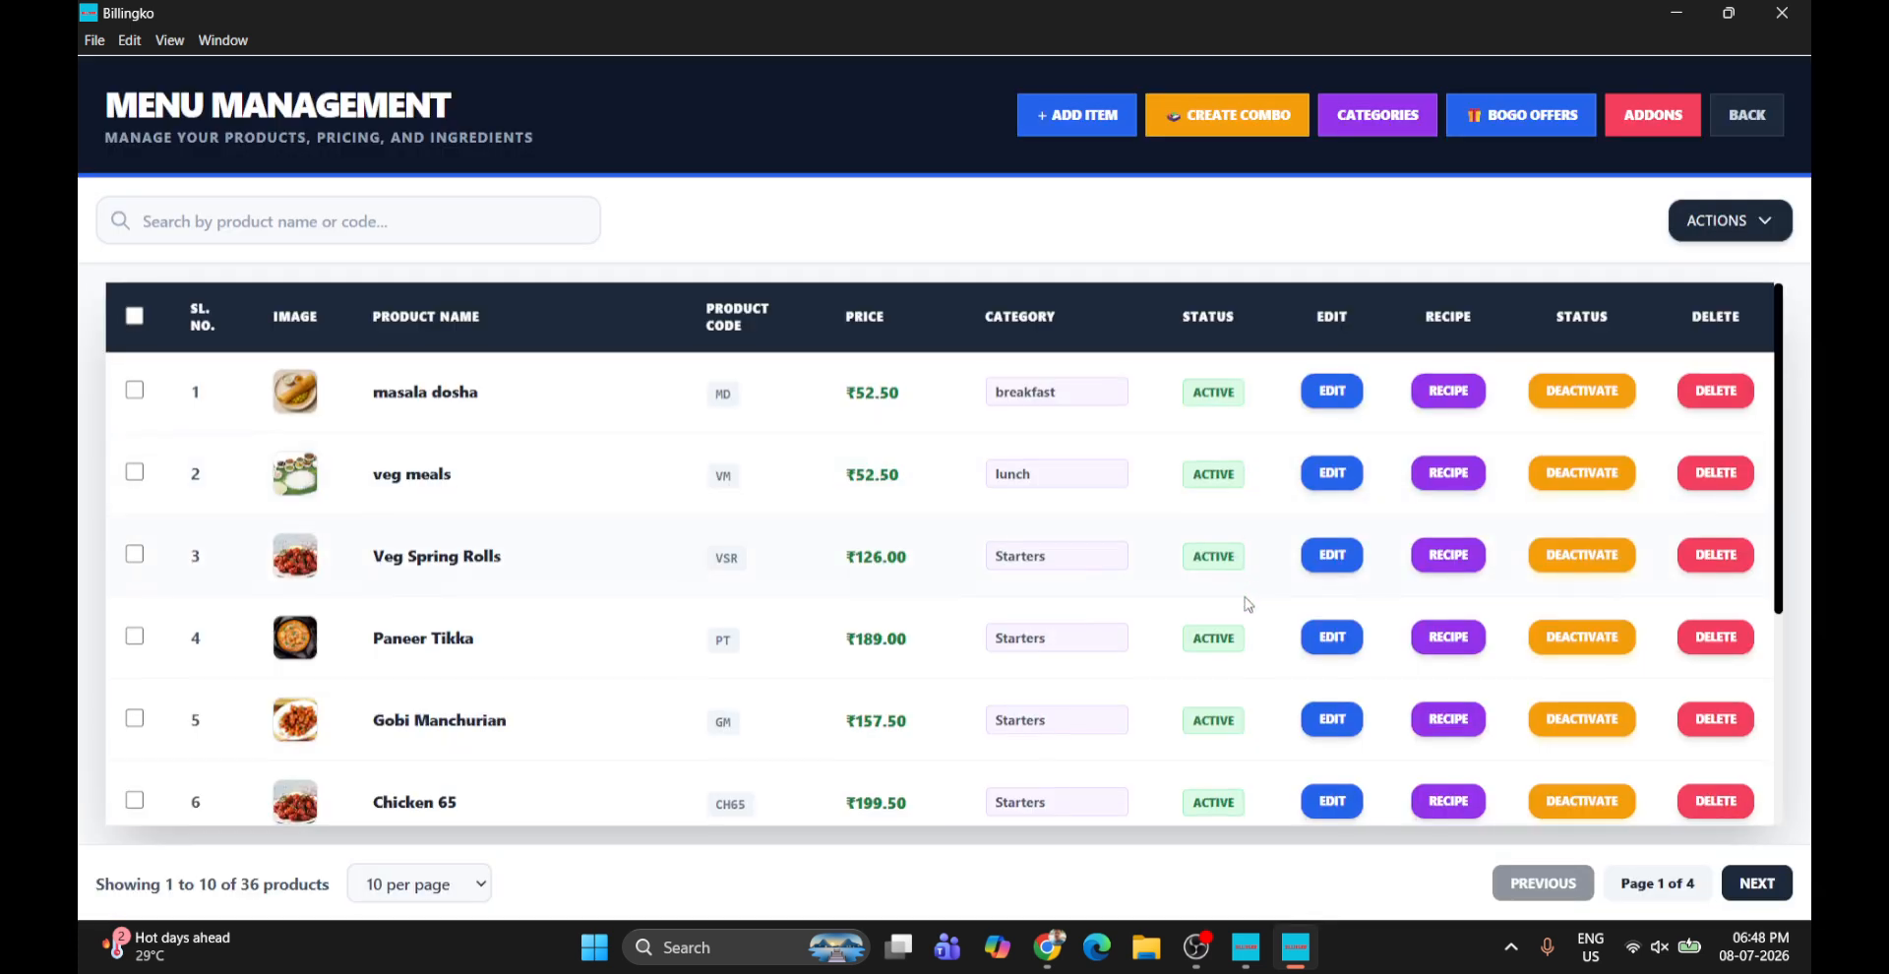
scroll(1247, 603, "down", 4)
left_click(1756, 883)
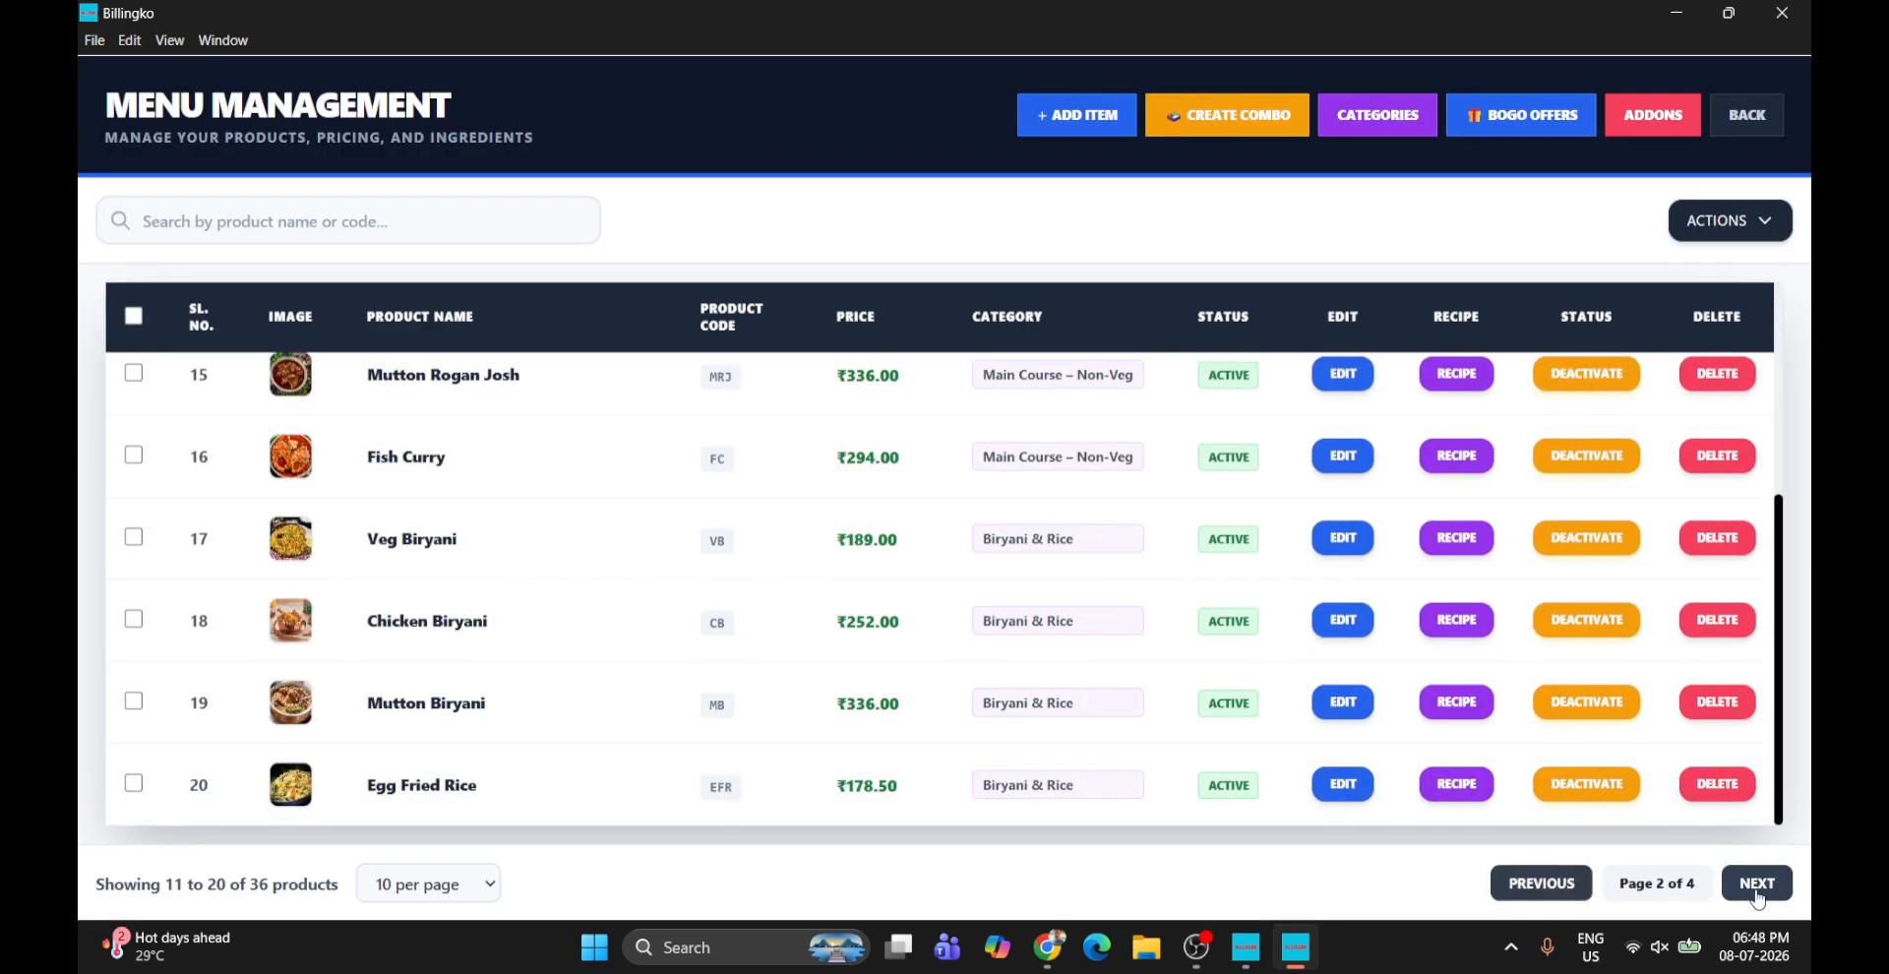
left_click(1757, 884)
left_click(1756, 884)
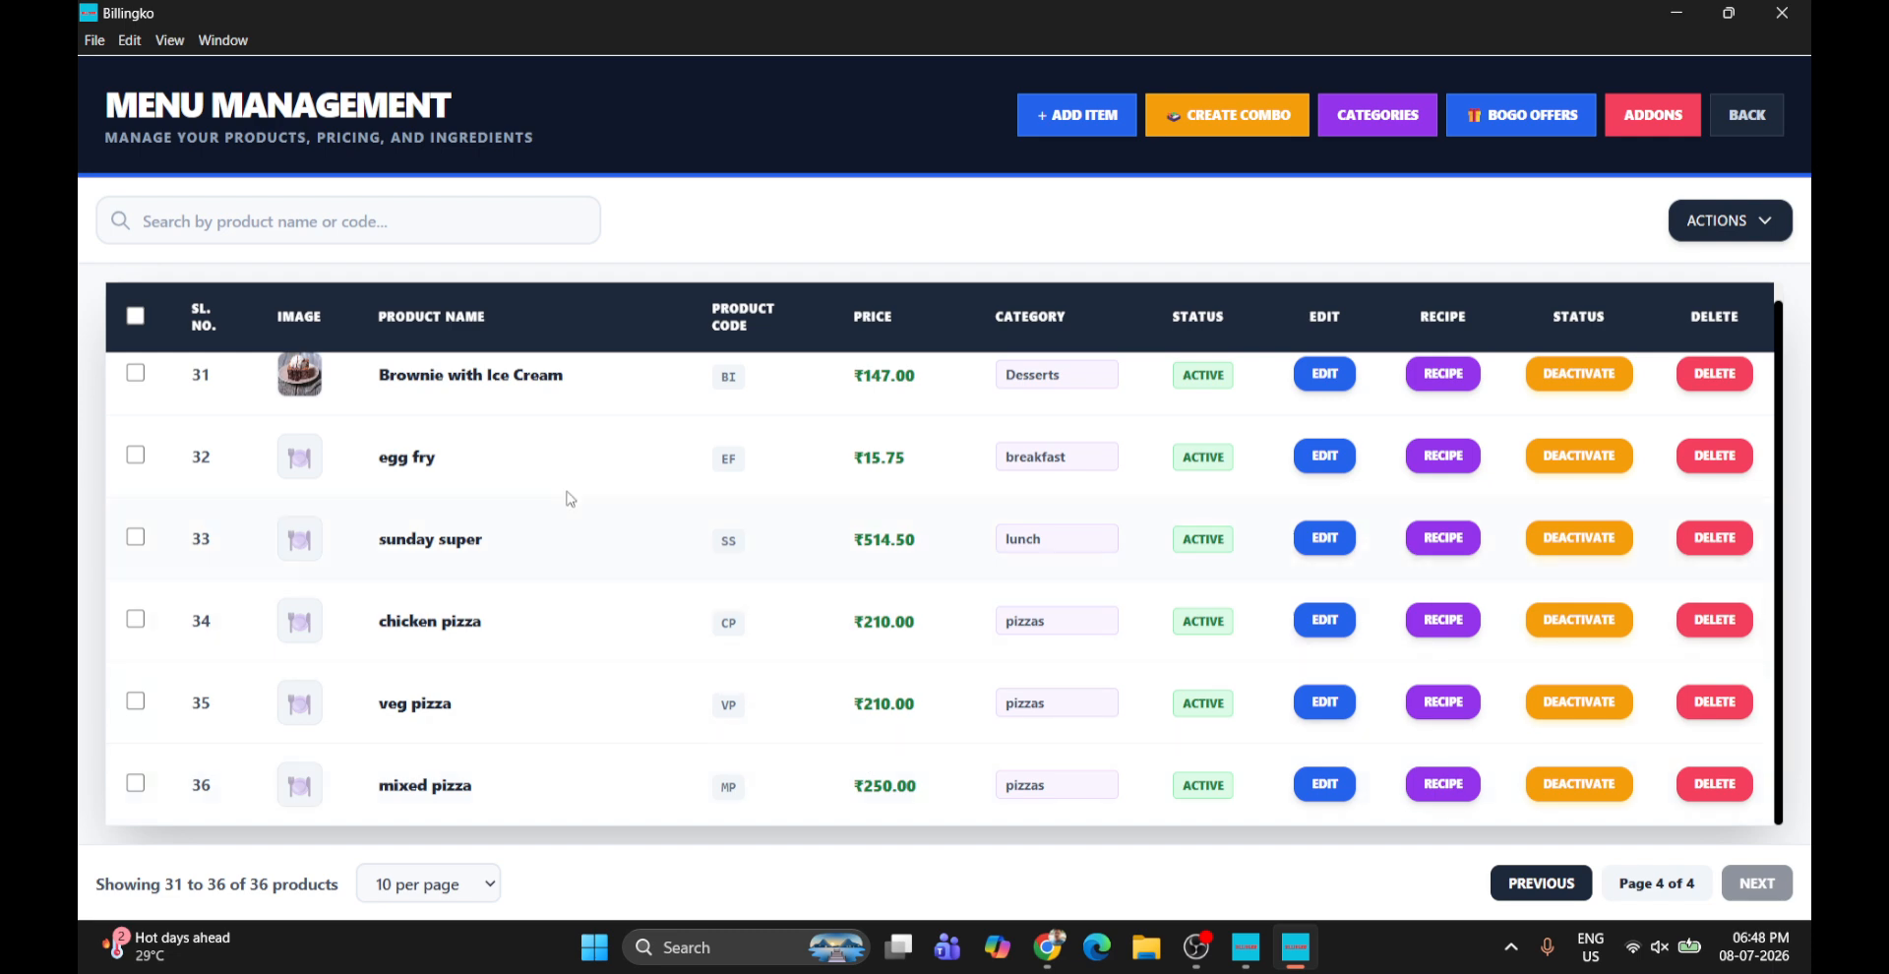
left_click(1464, 466)
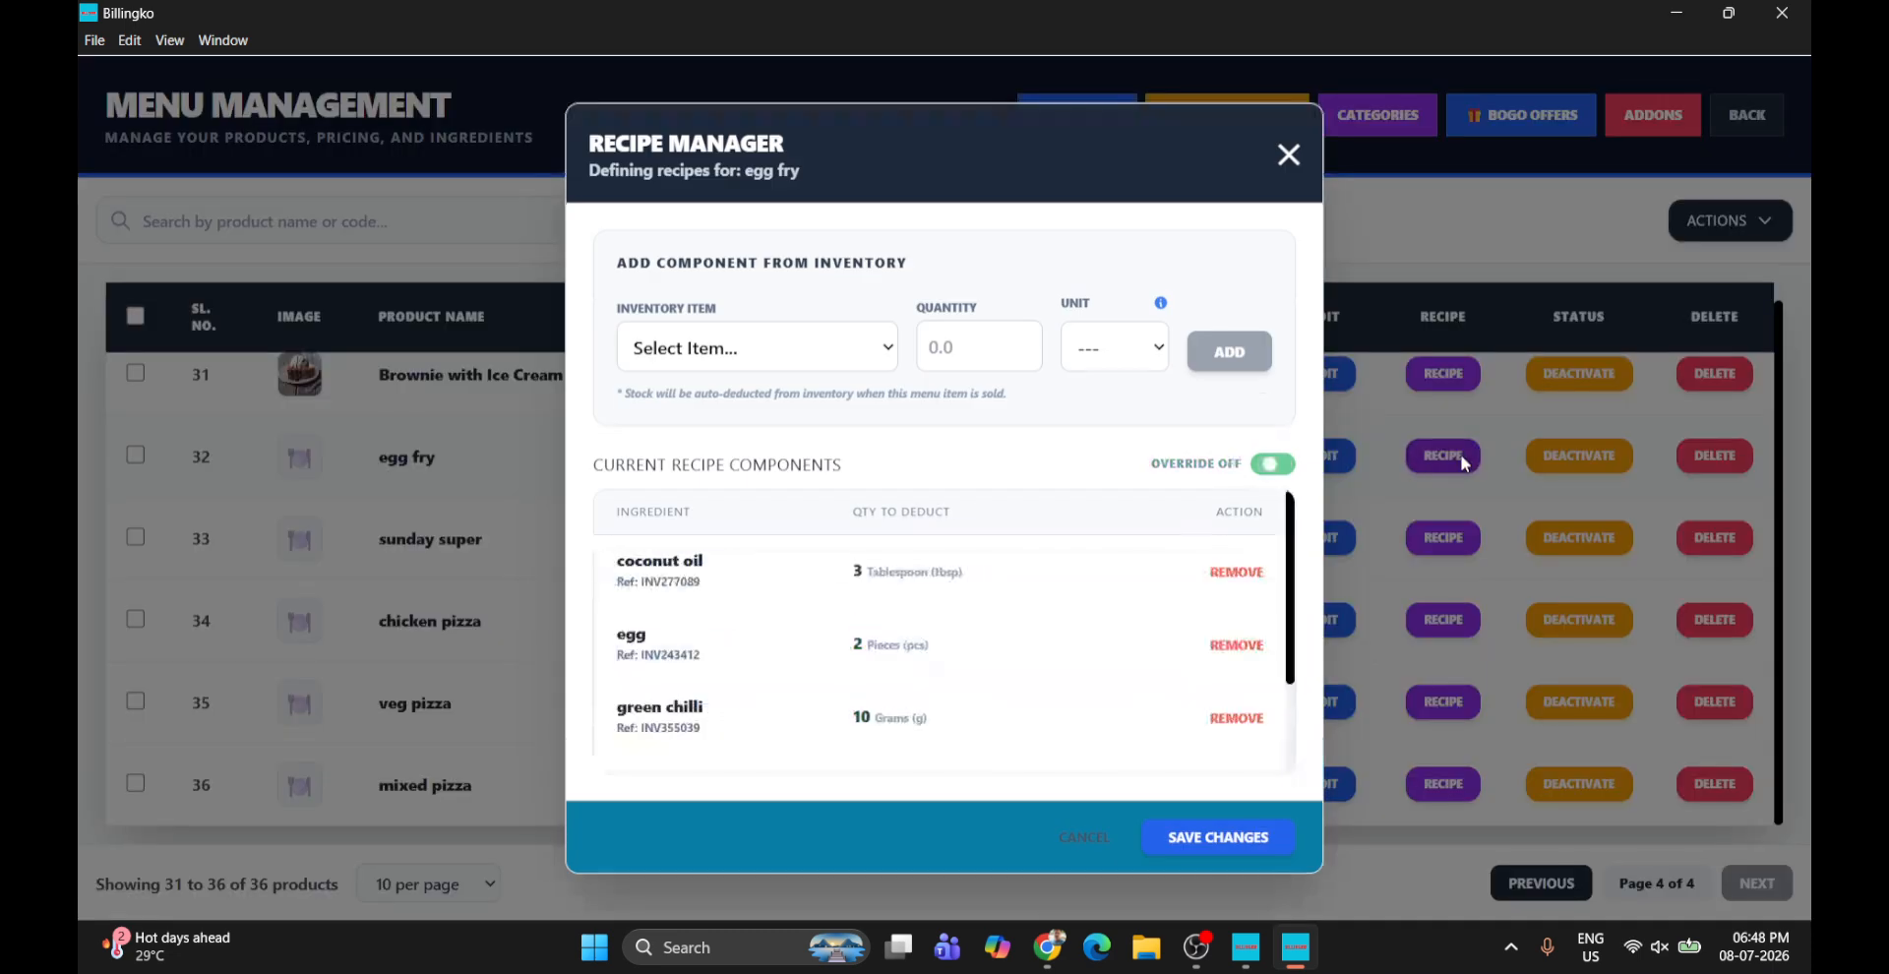
Review the egg fry recipe's ingredient quantities and the unit conversion reference, and save the recipe
scroll(1176, 526, "down", 3)
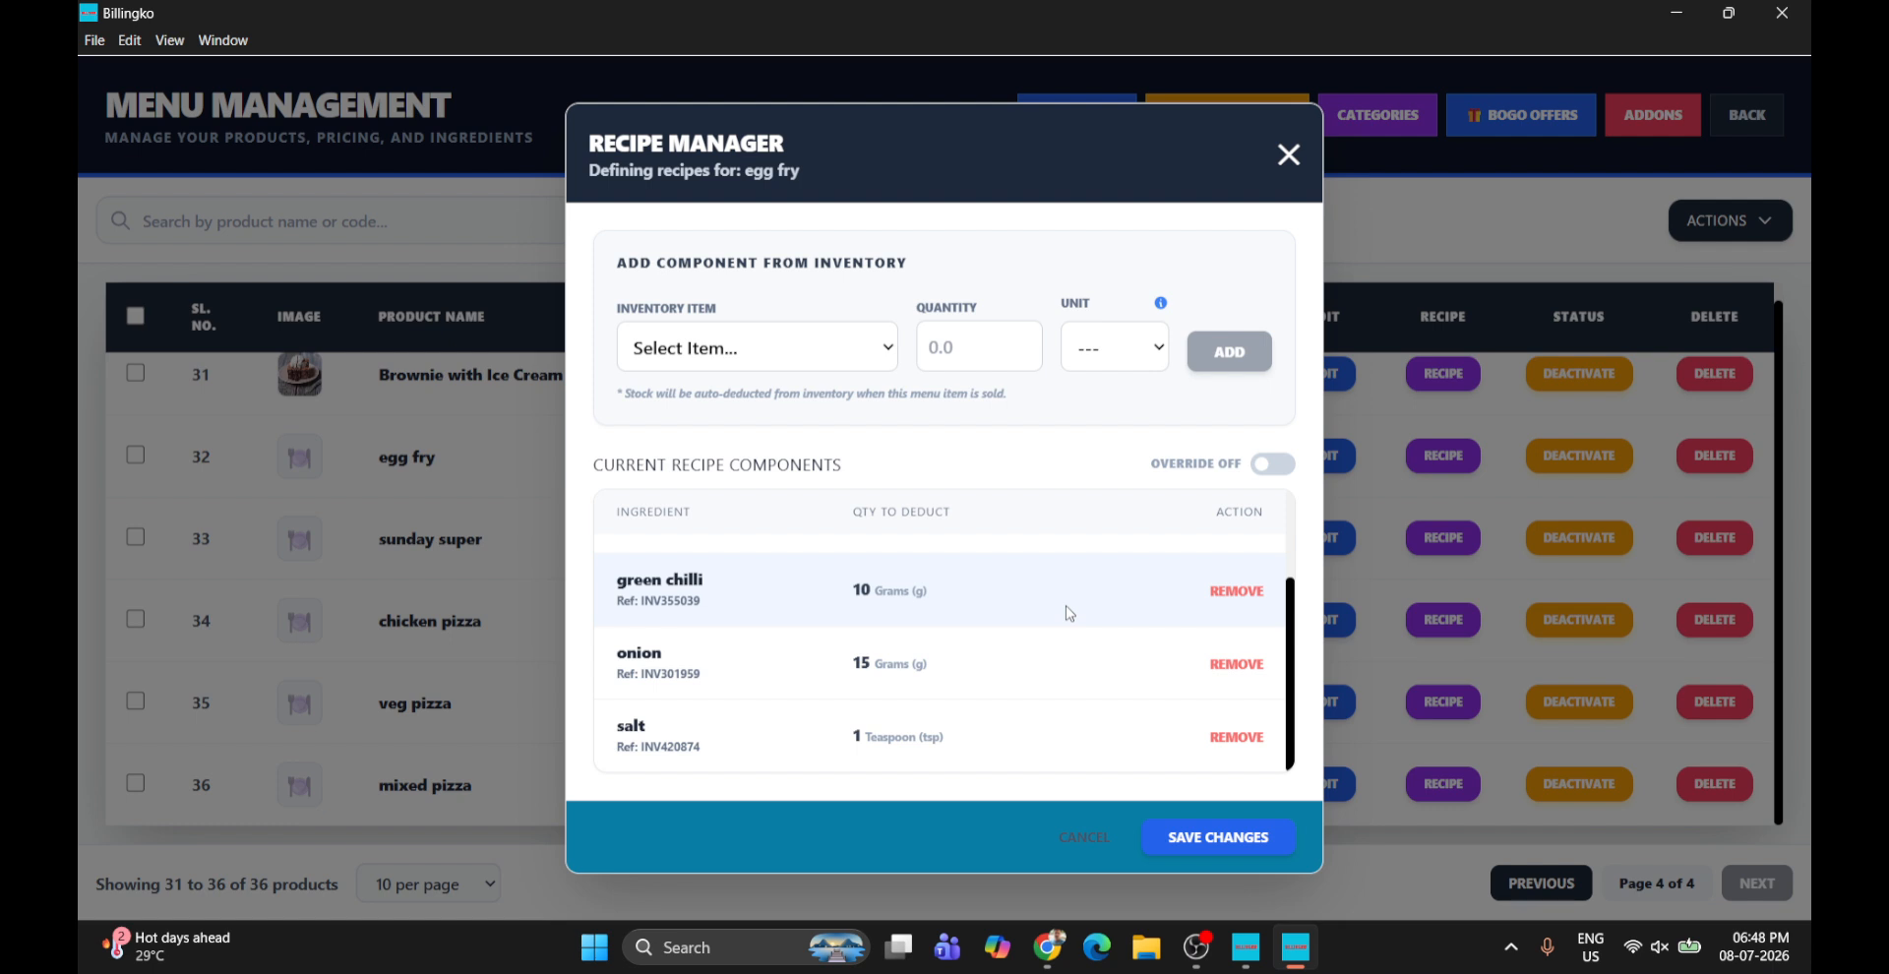
scroll(1070, 613, "up", 3)
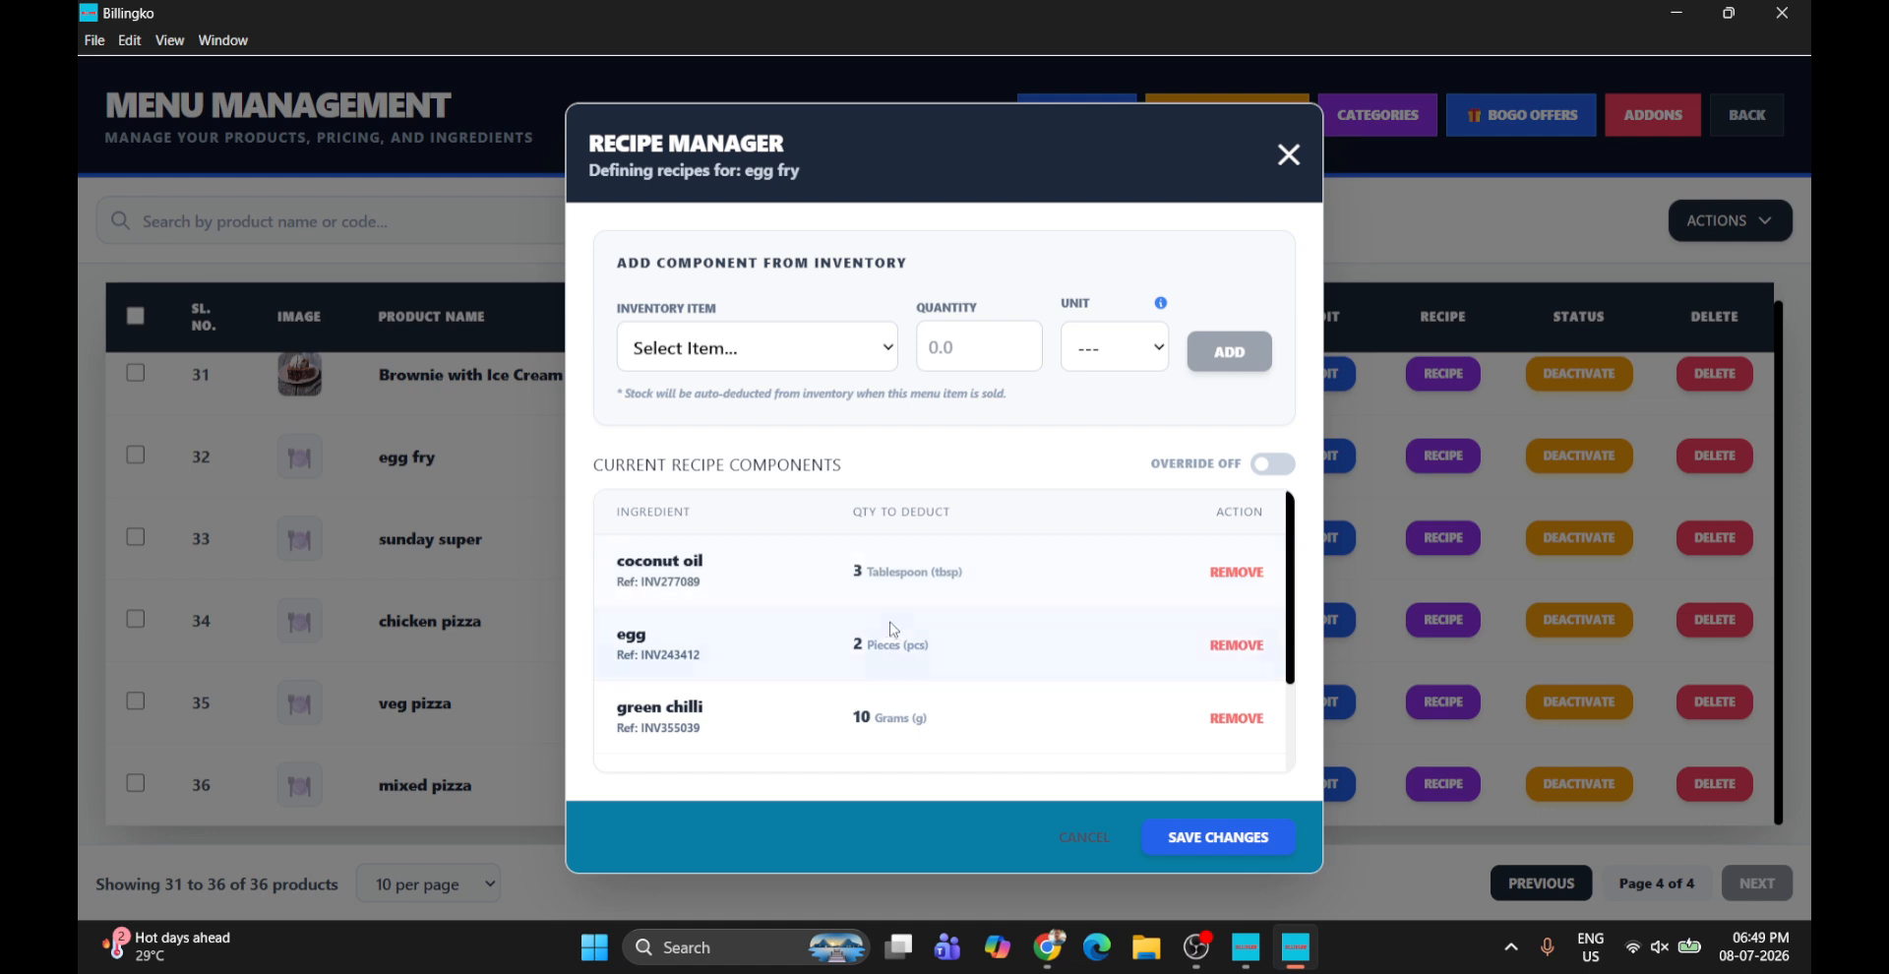
scroll(901, 665, "down", 2)
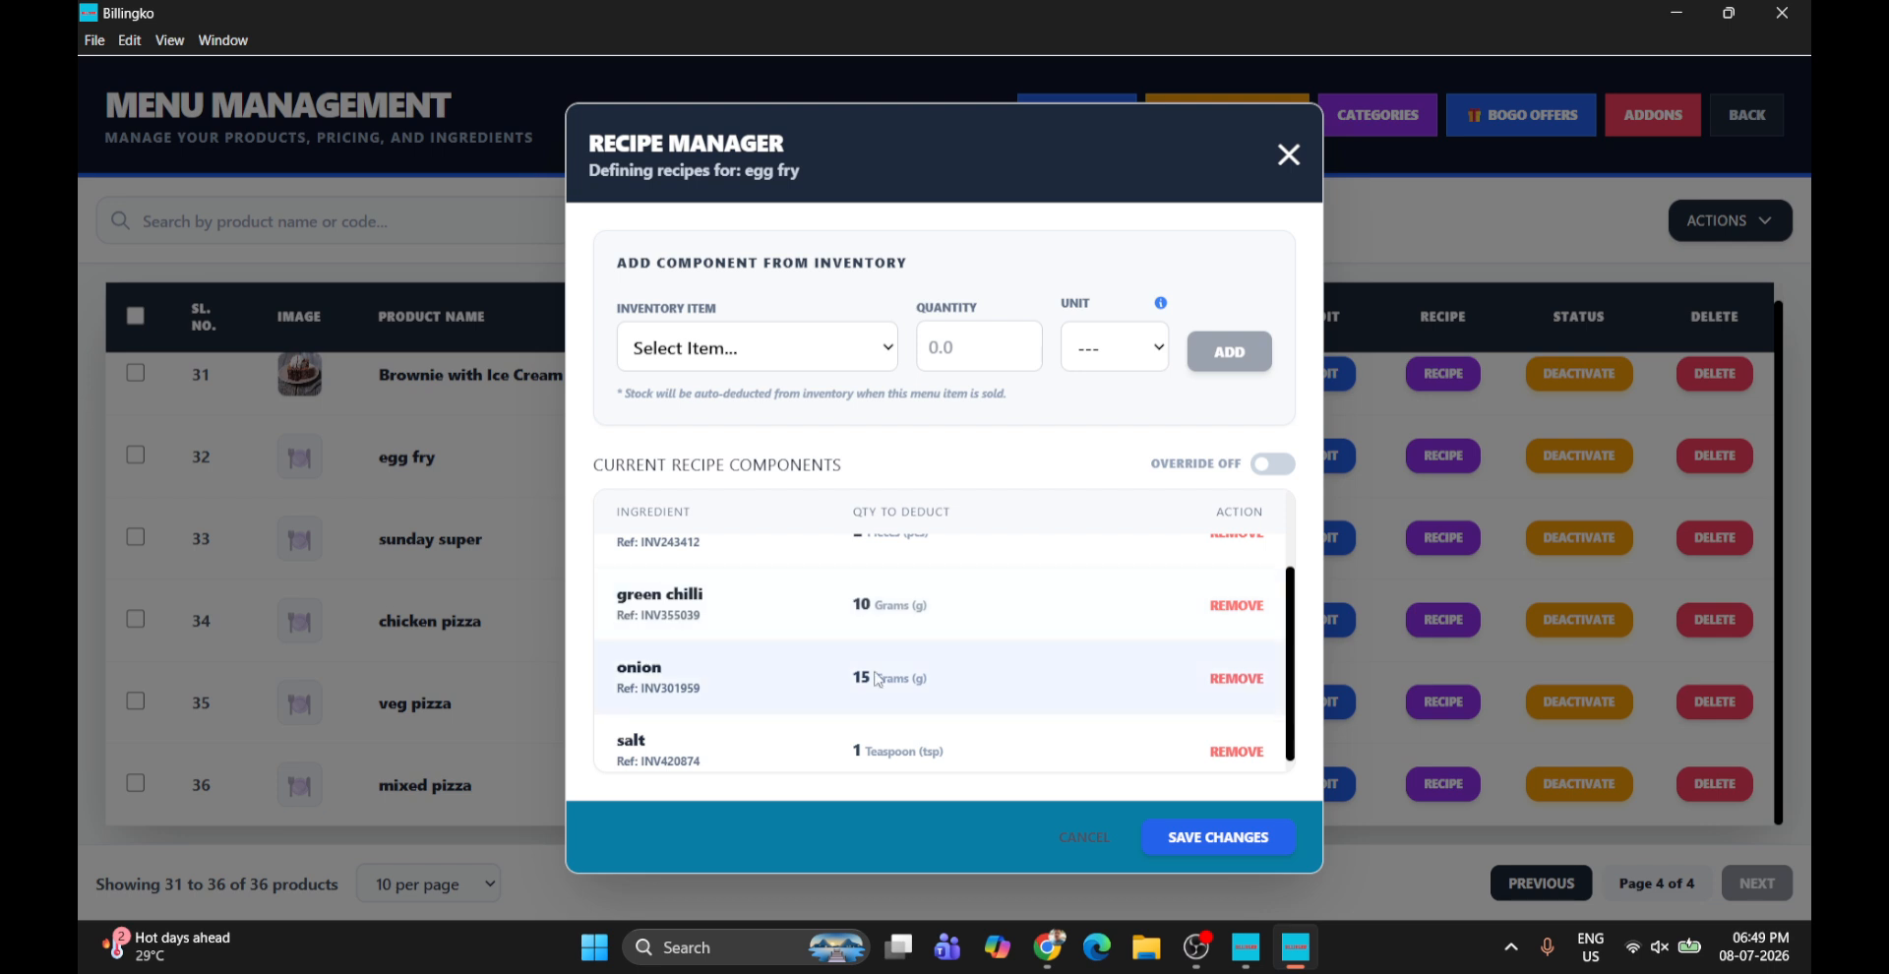
scroll(1132, 705, "down", 1)
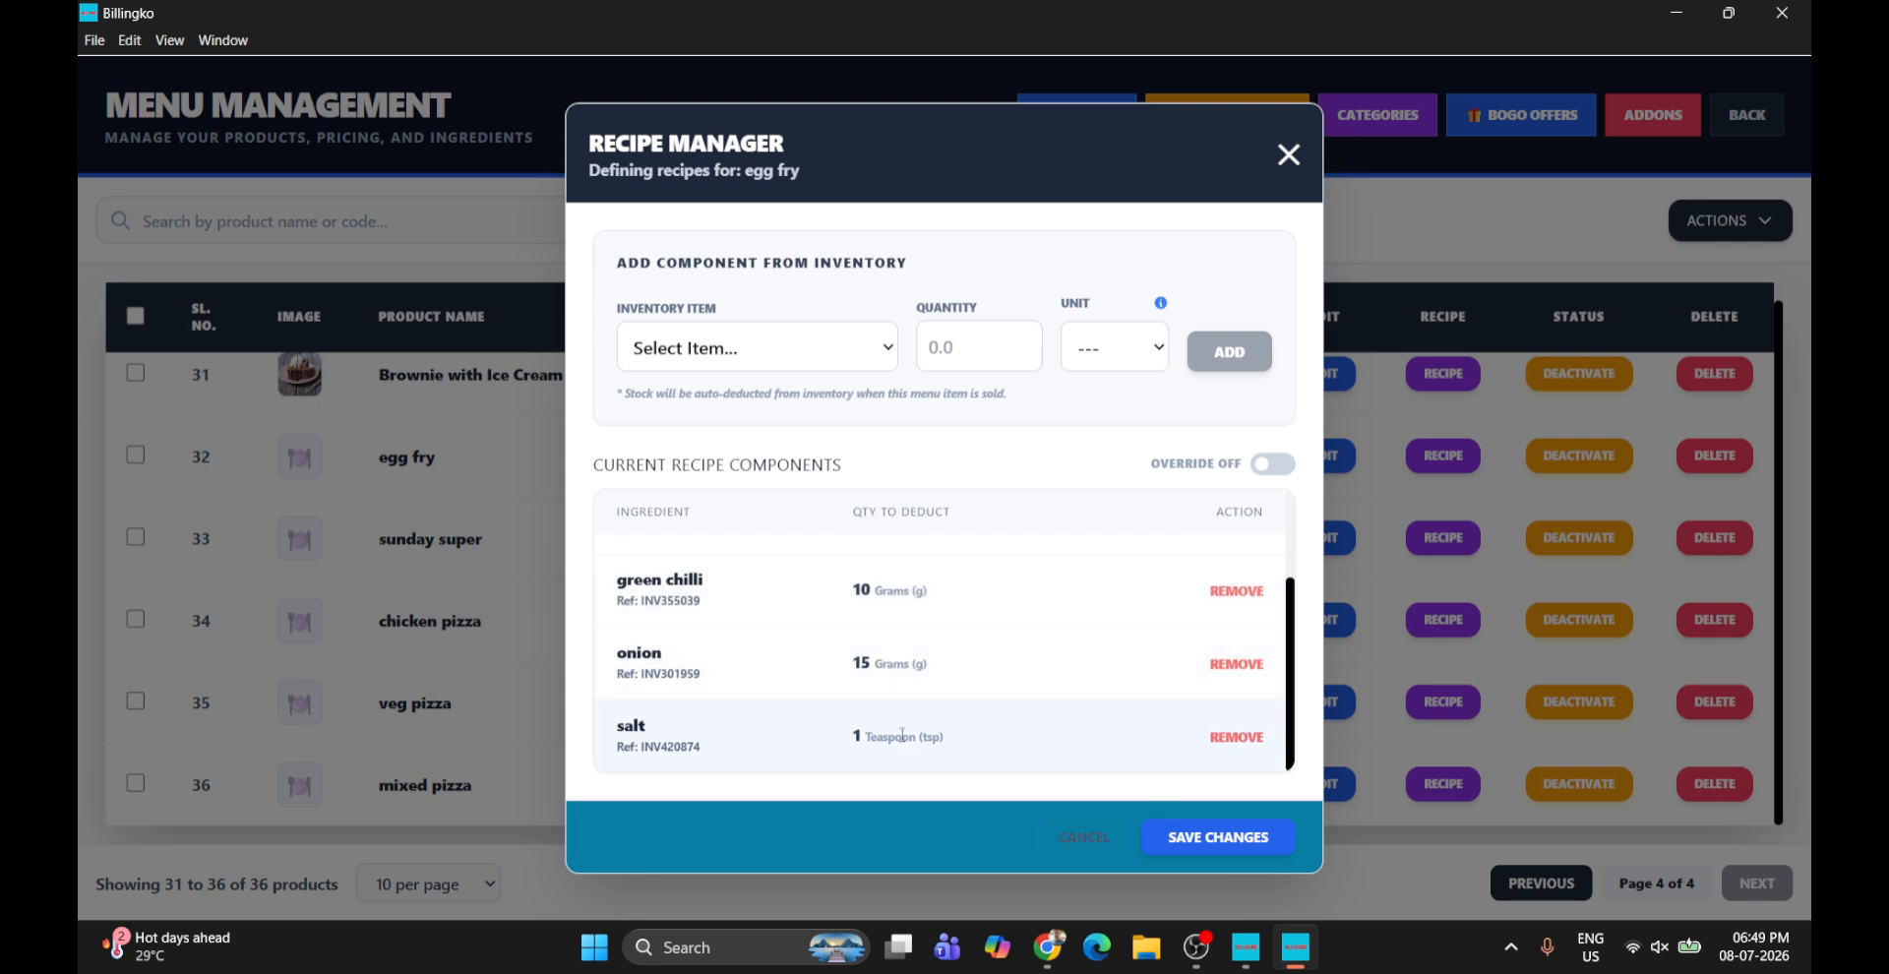
scroll(898, 653, "up", 3)
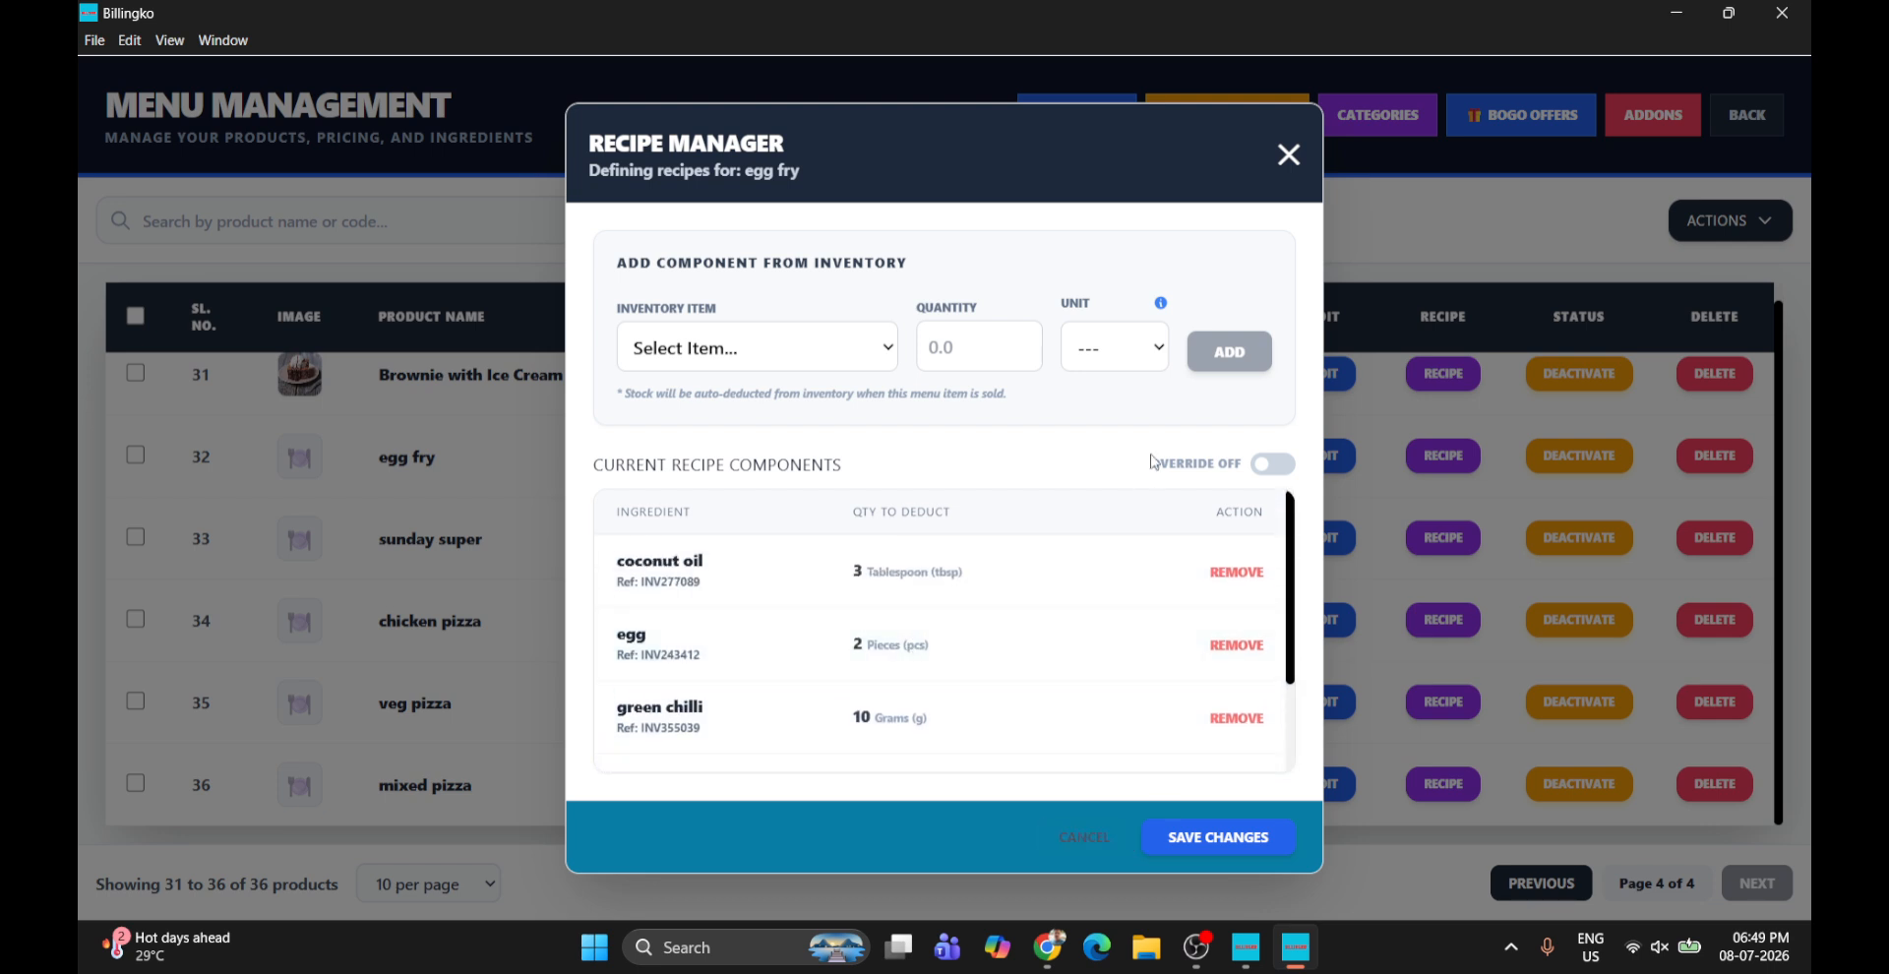
mouse_move(1159, 305)
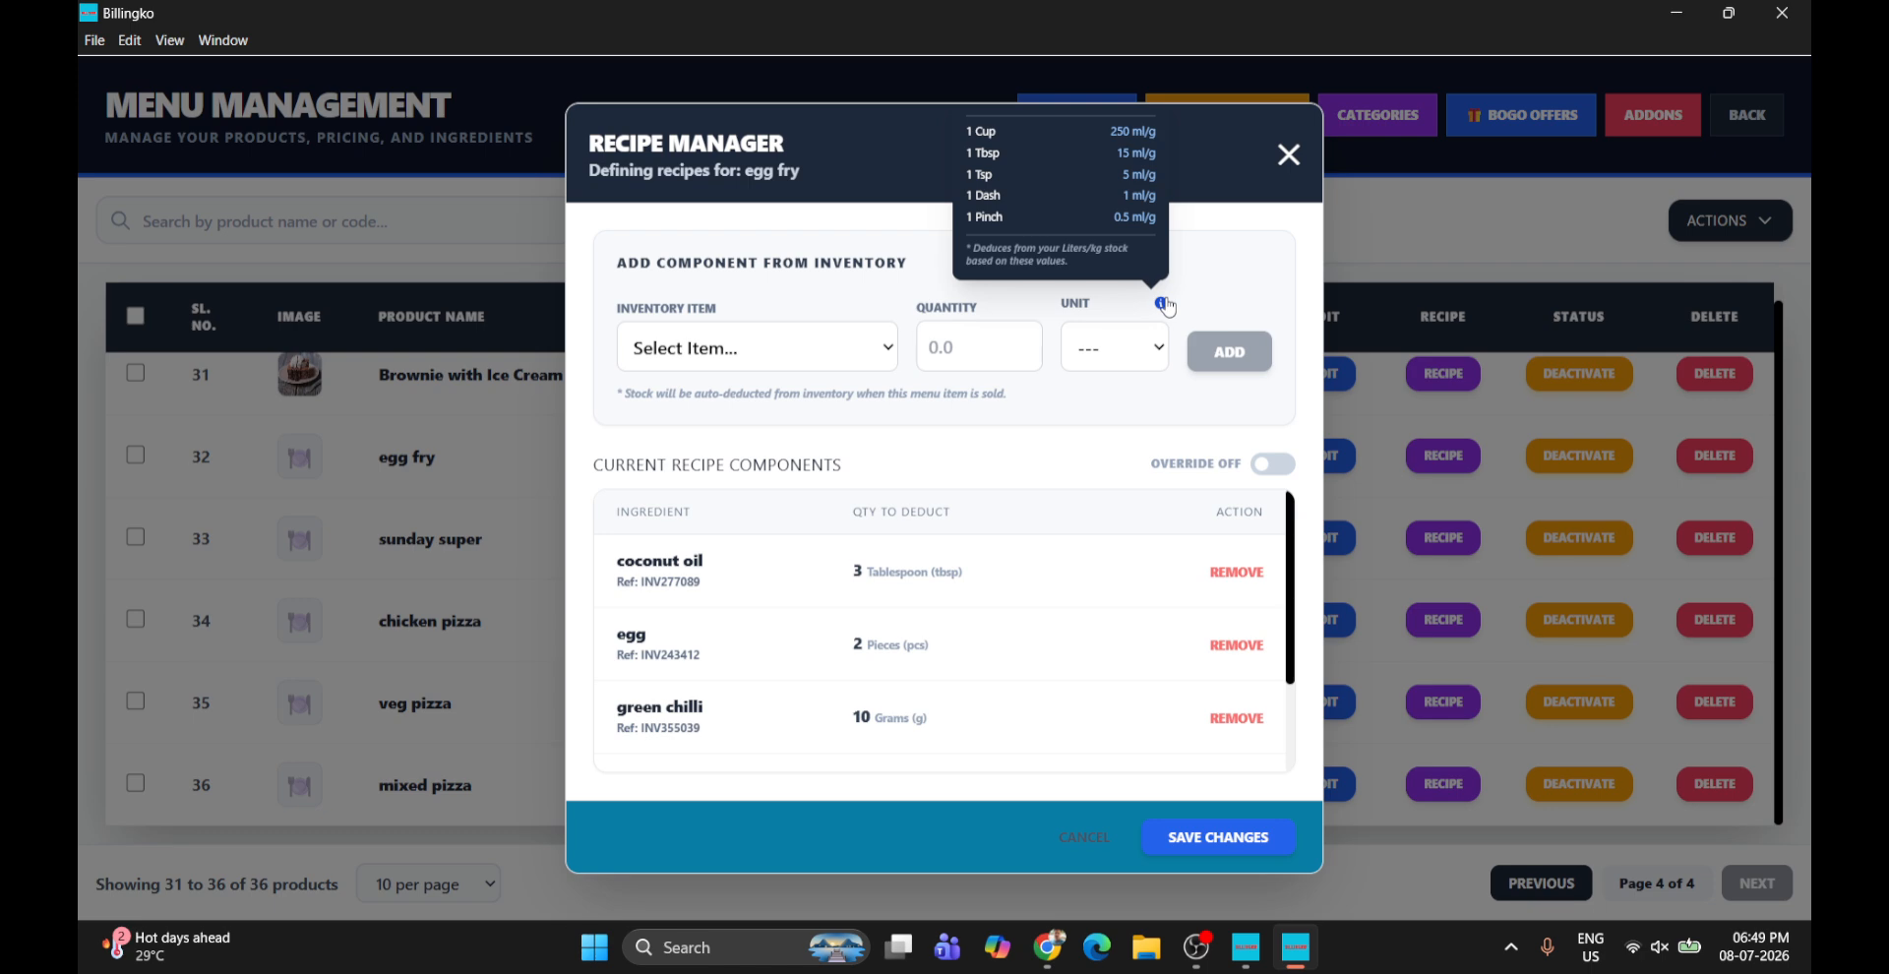
left_click(1242, 842)
Return to the billing screen and check Egg Fry's ingredient status in the product grid
left_click(1747, 114)
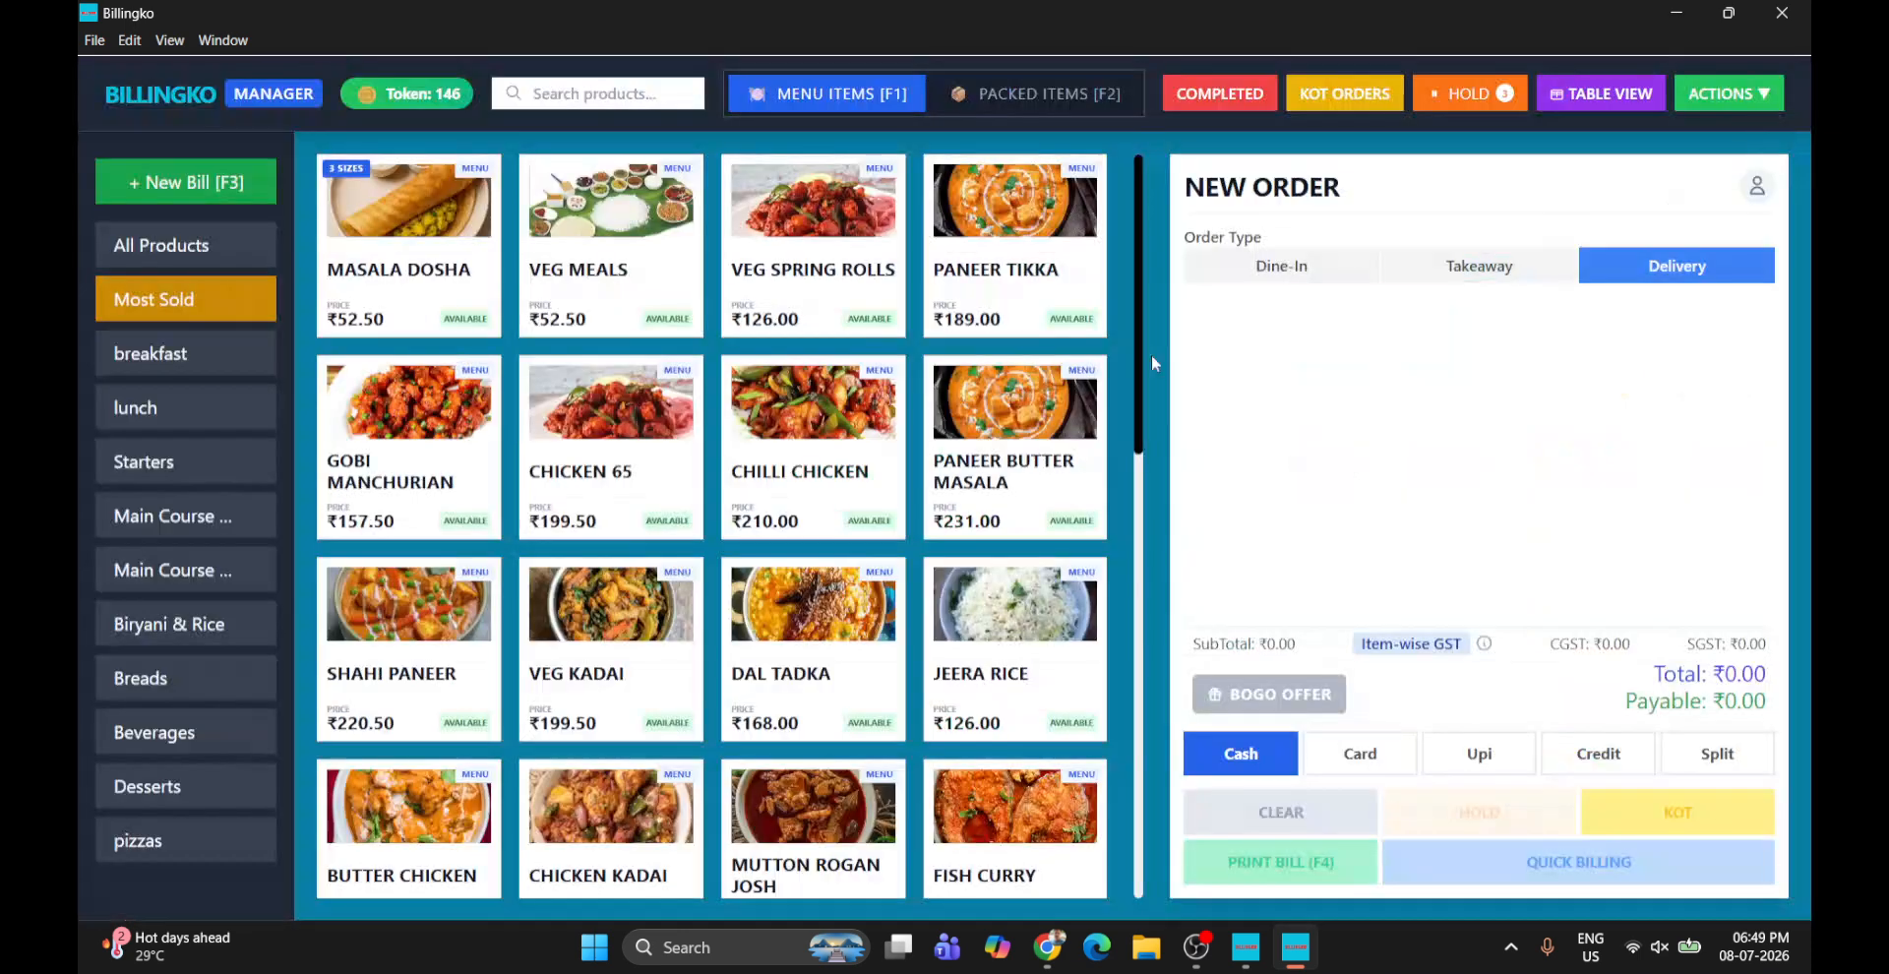
scroll(1076, 667, "down", 6)
scroll(1075, 667, "down", 4)
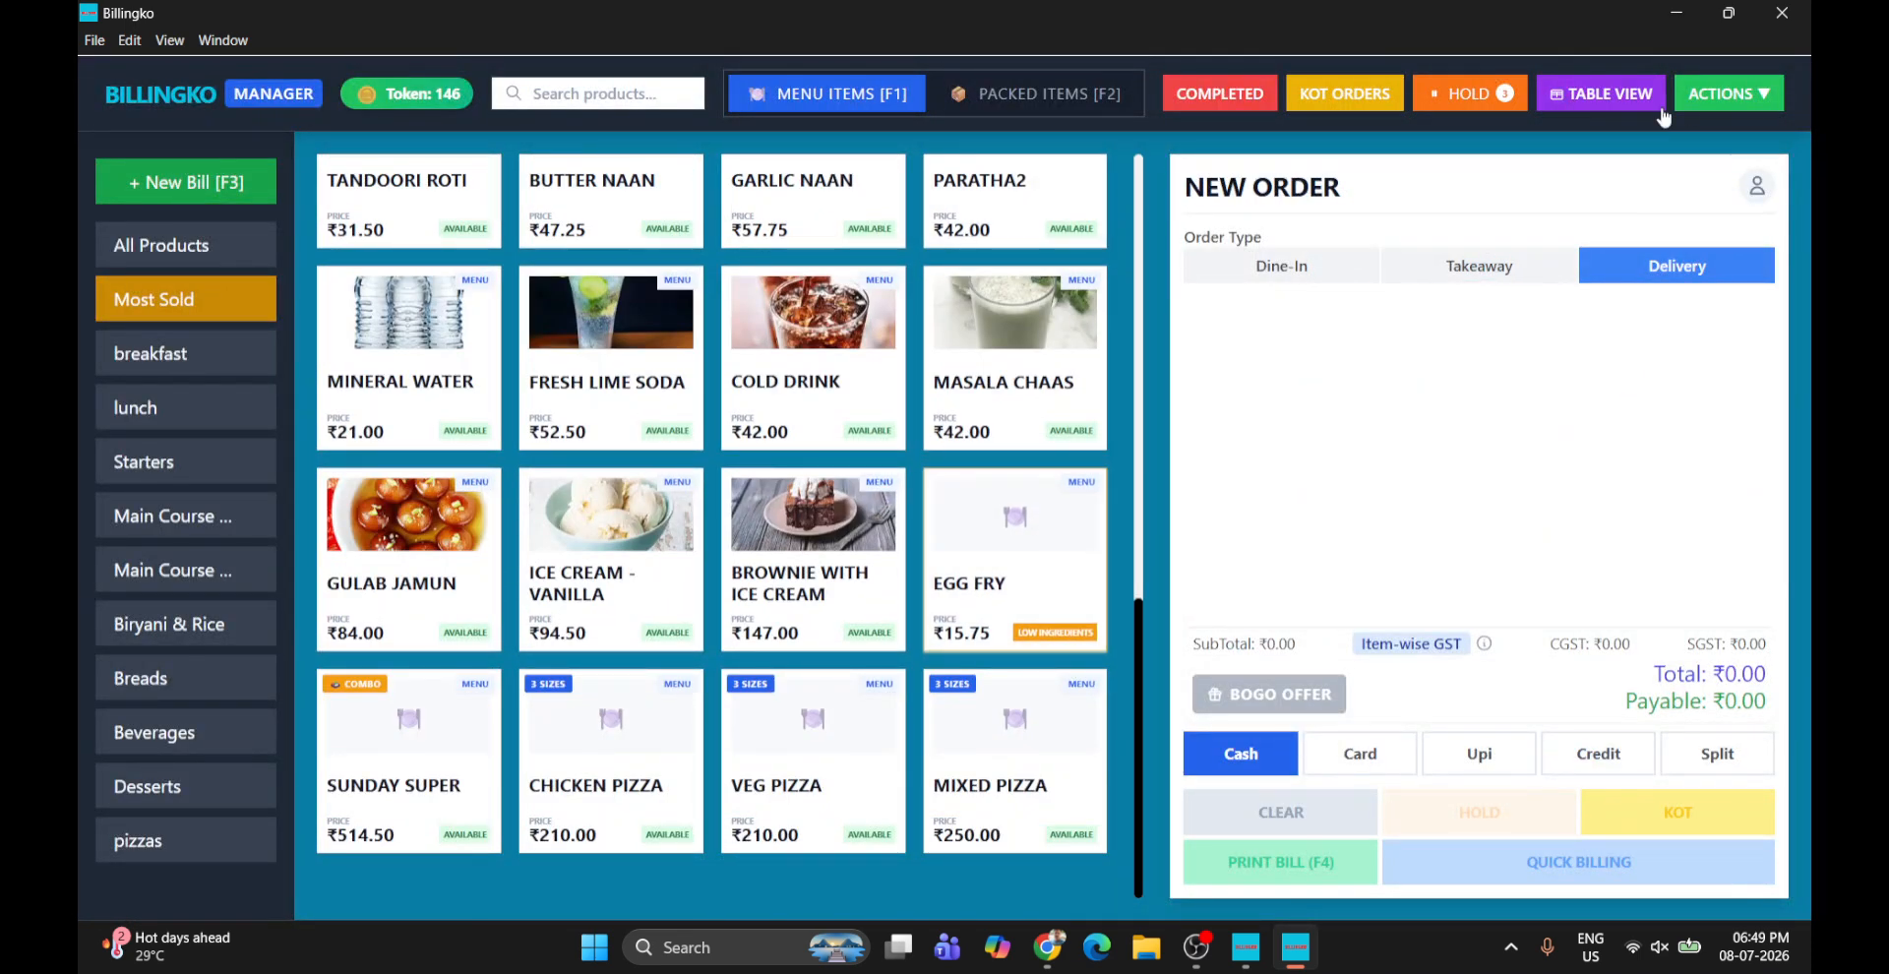
Open inventory management and review the stock of all items, the raw items and the low-stock items
left_click(1724, 93)
left_click(1645, 474)
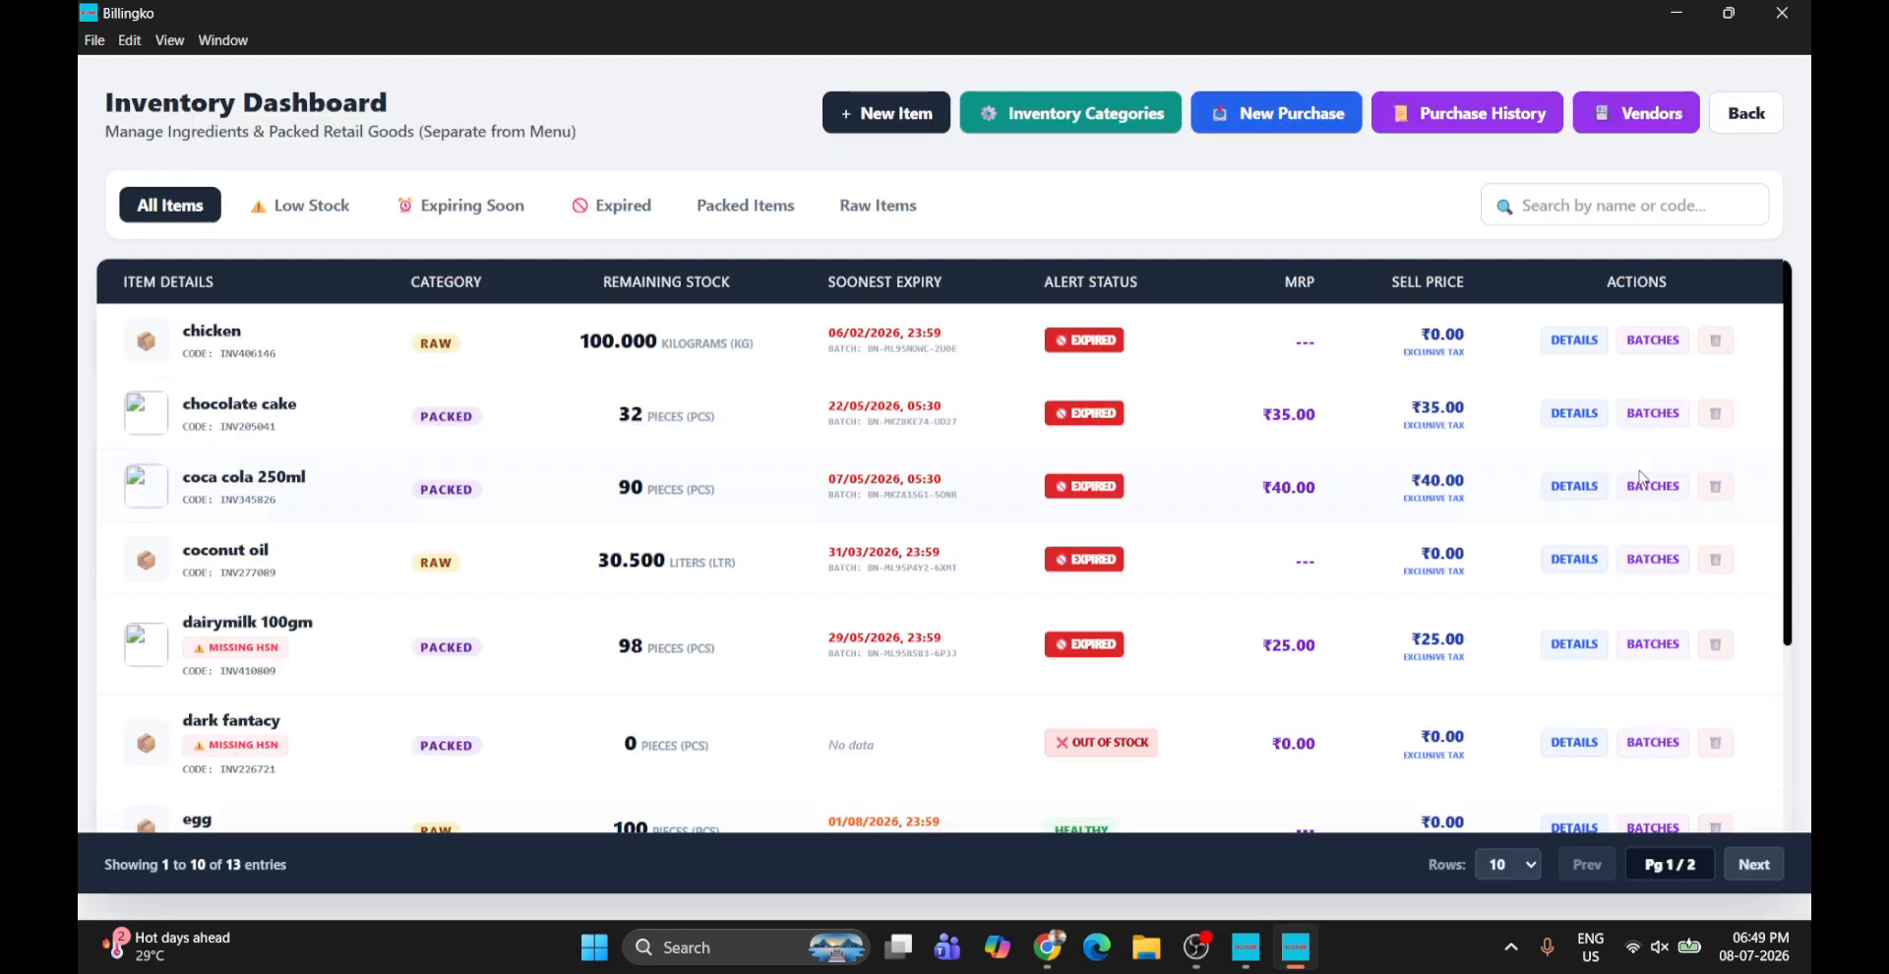
scroll(860, 645, "down", 3)
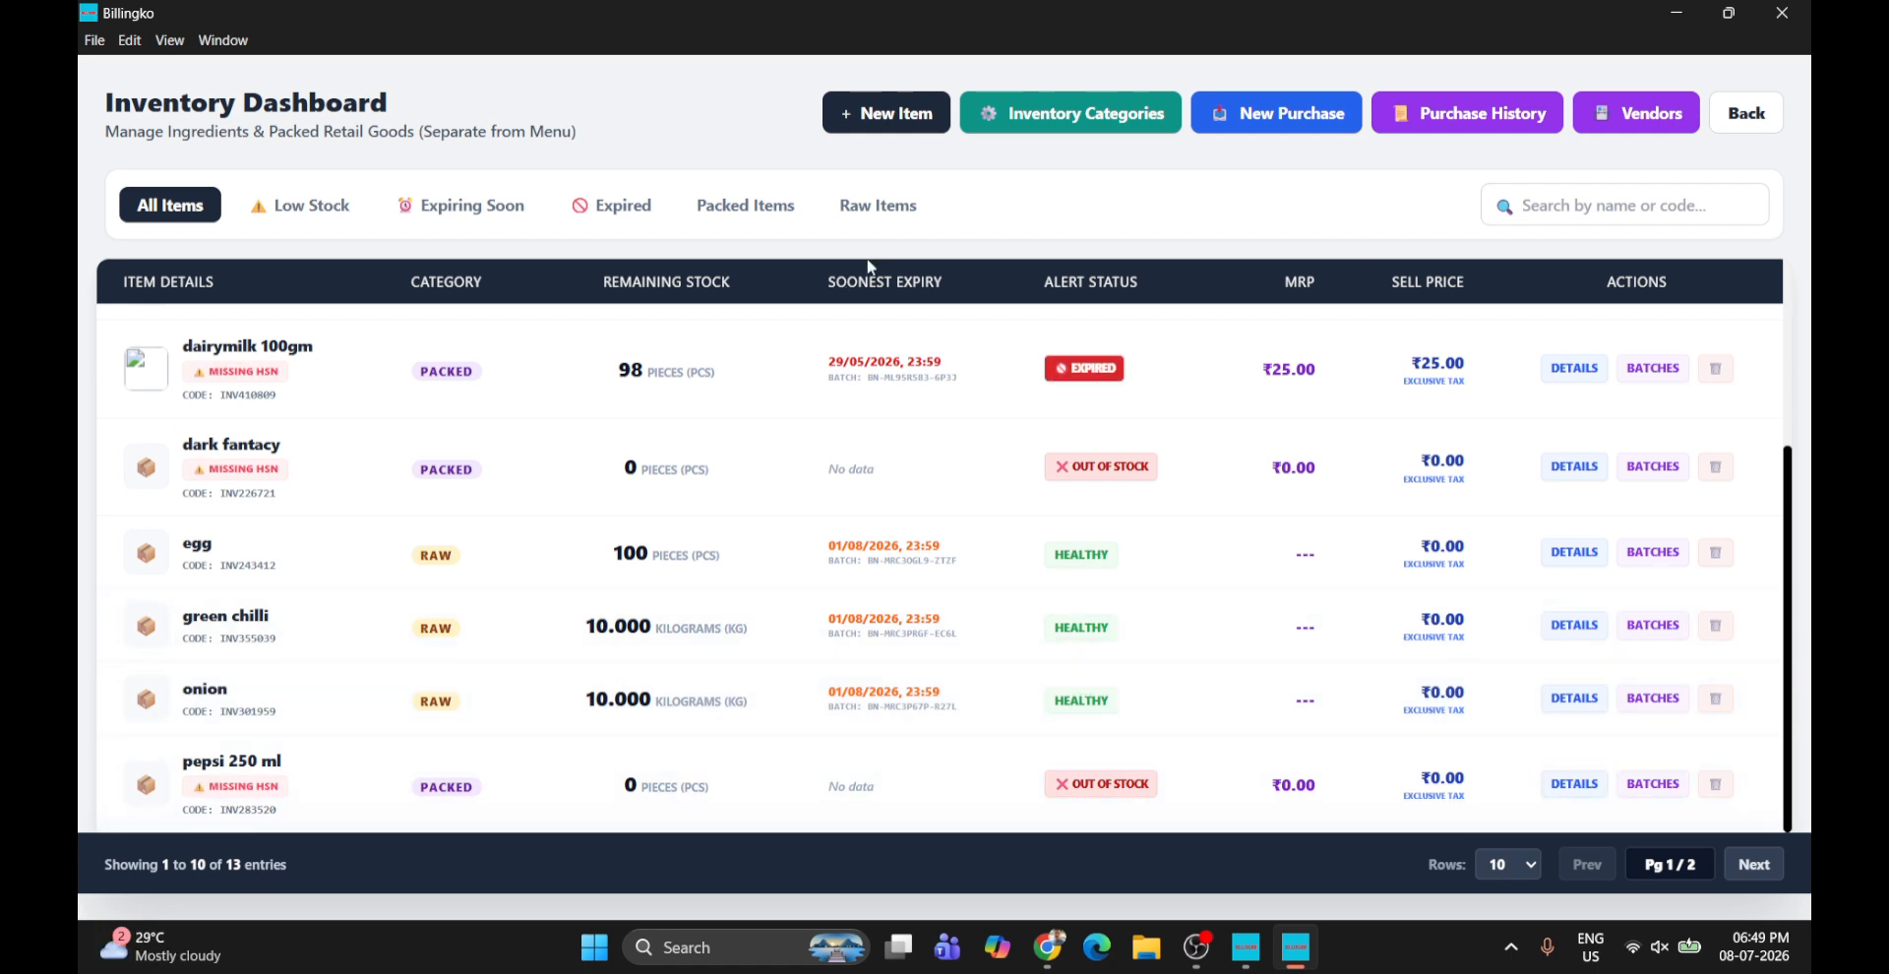
left_click(884, 207)
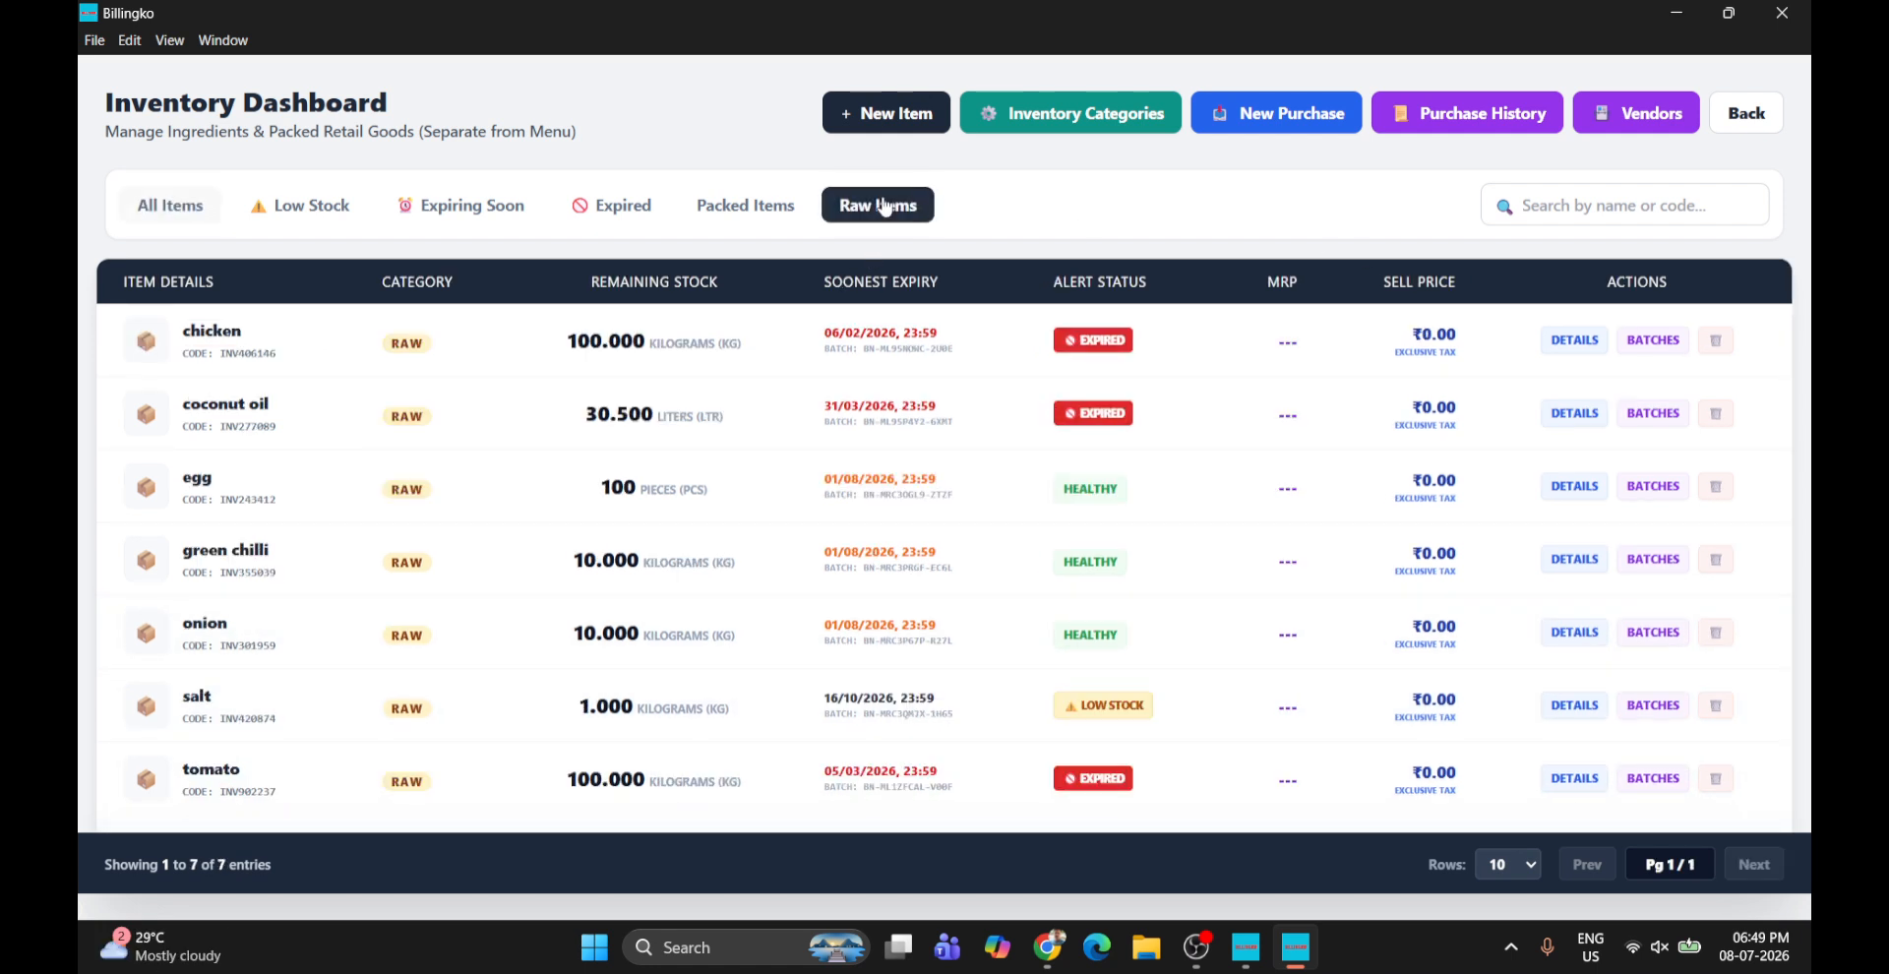
left_click(347, 212)
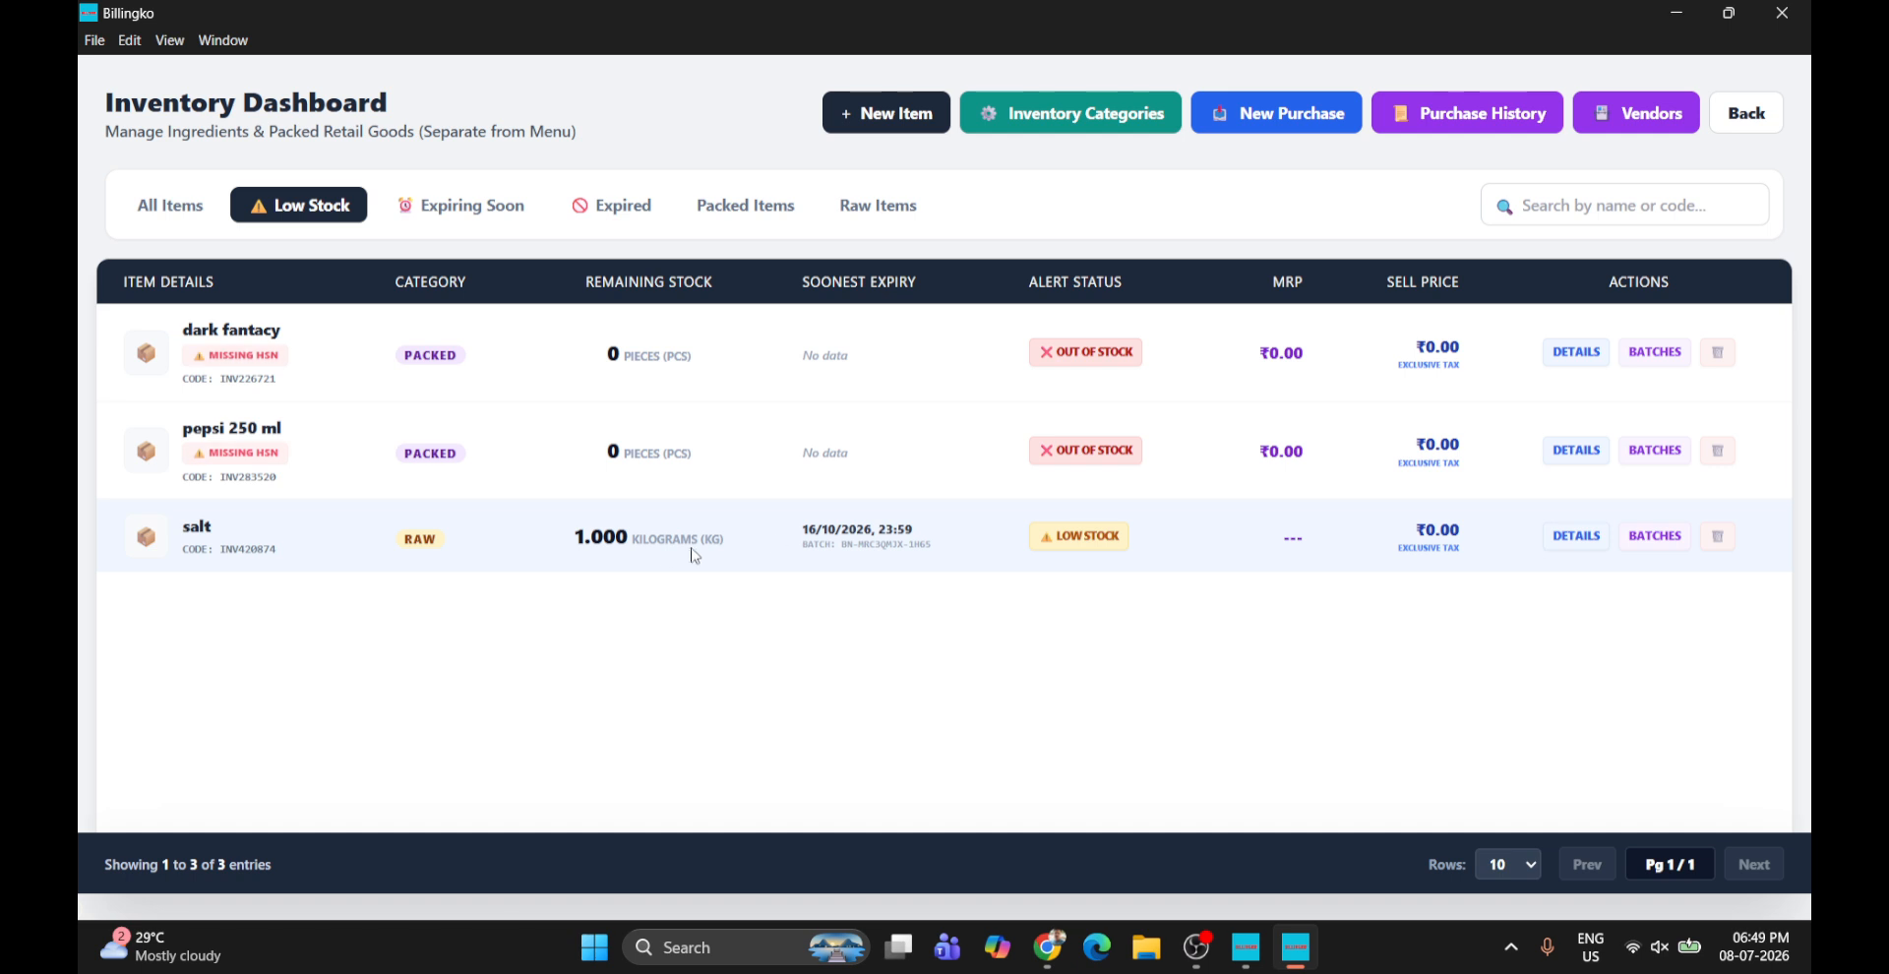
Set the salt item's alert threshold to 1 and save the inventory item
left_click_drag(574, 536, 628, 538)
left_click(626, 539)
left_click(1547, 539)
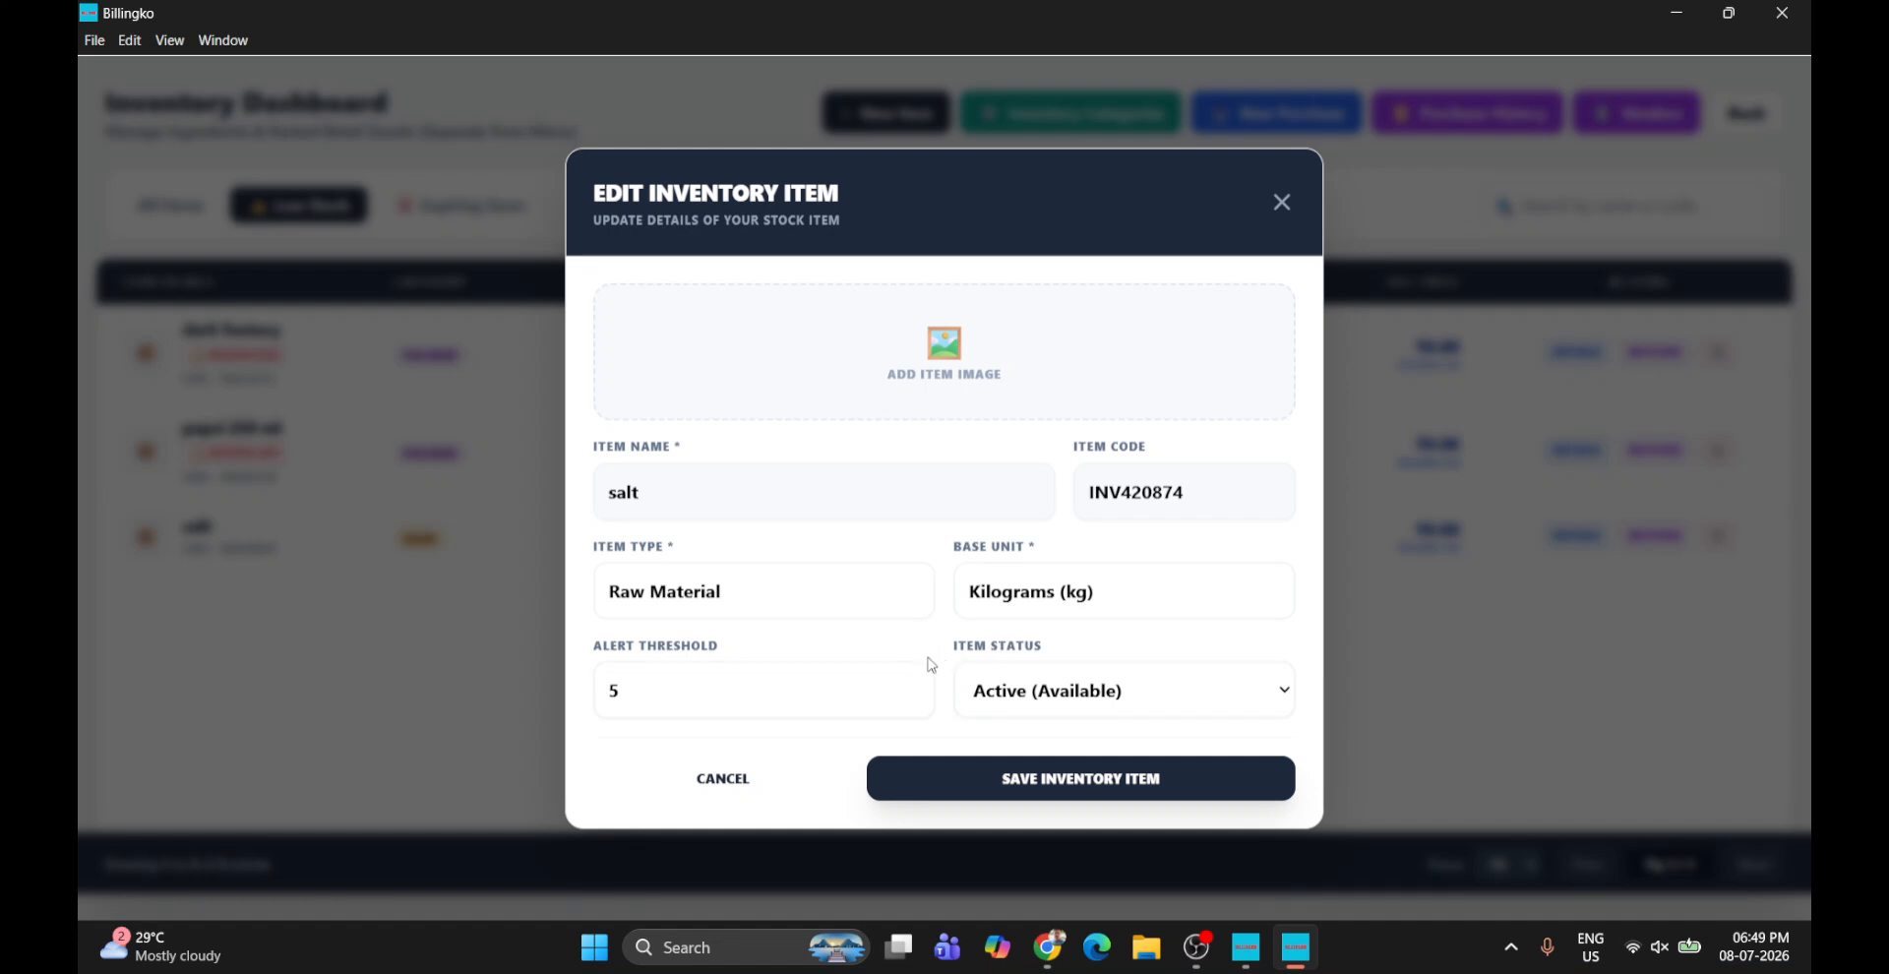
left_click(797, 692)
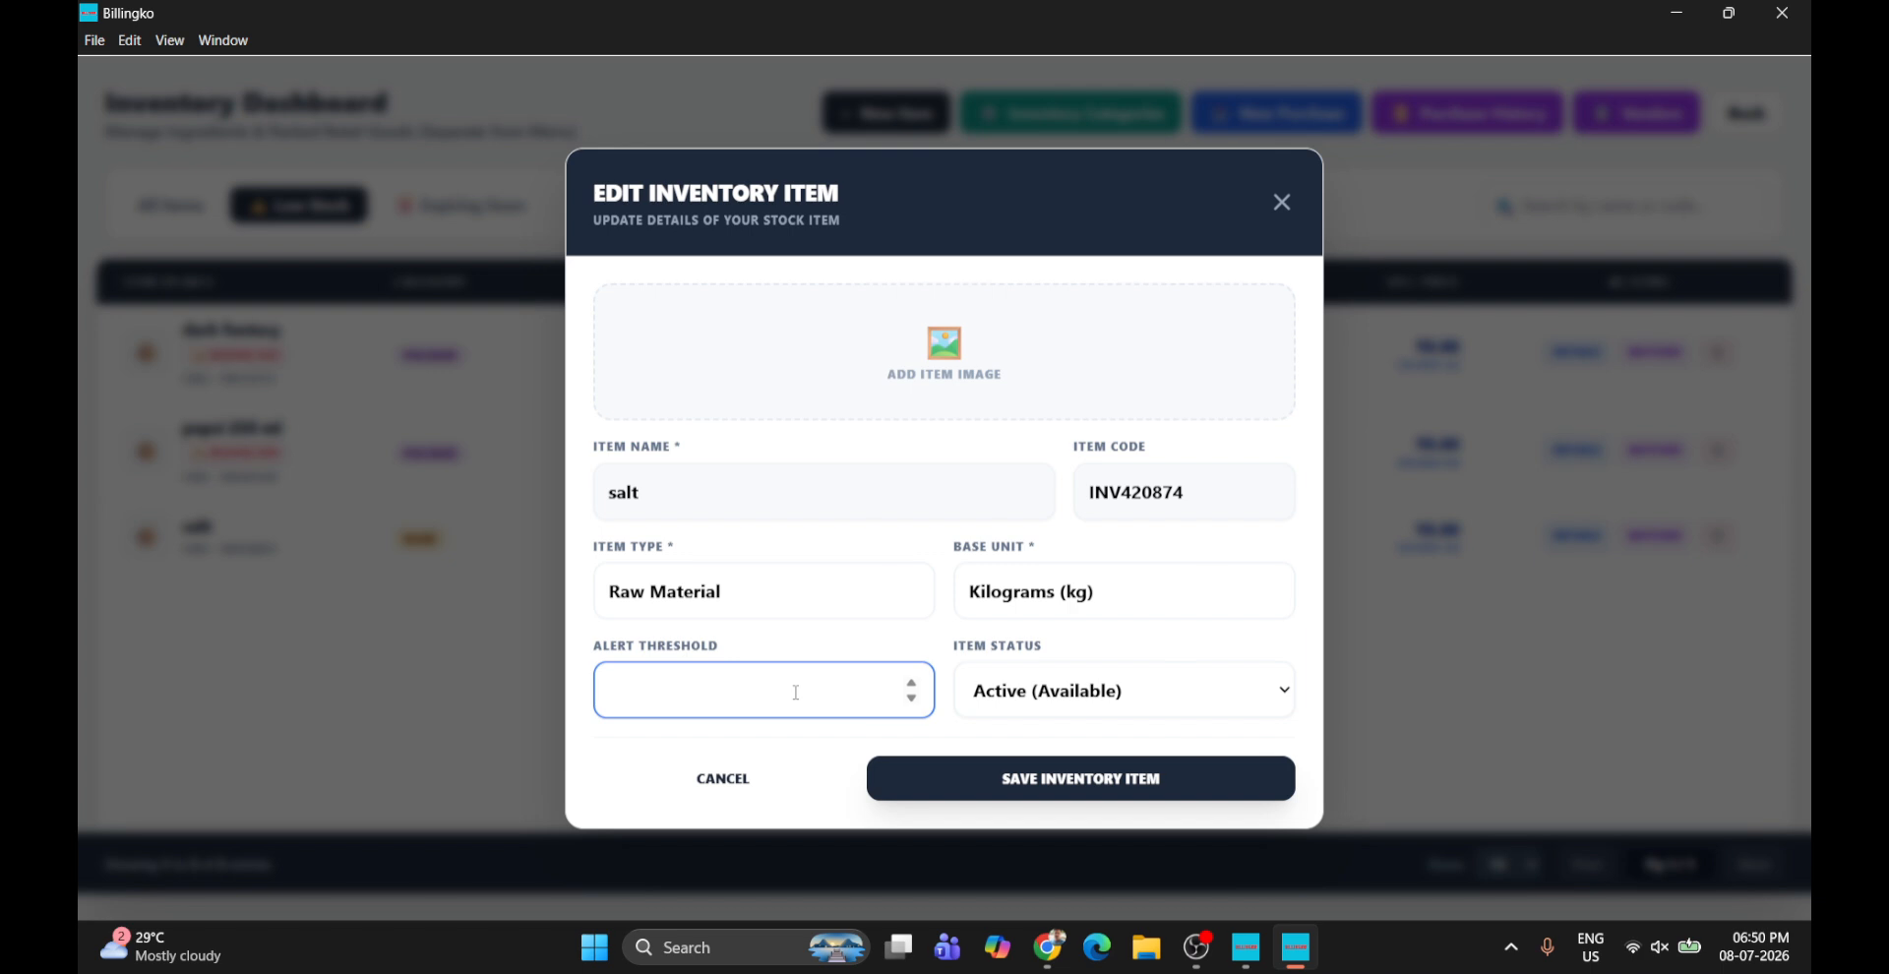
left_click(832, 660)
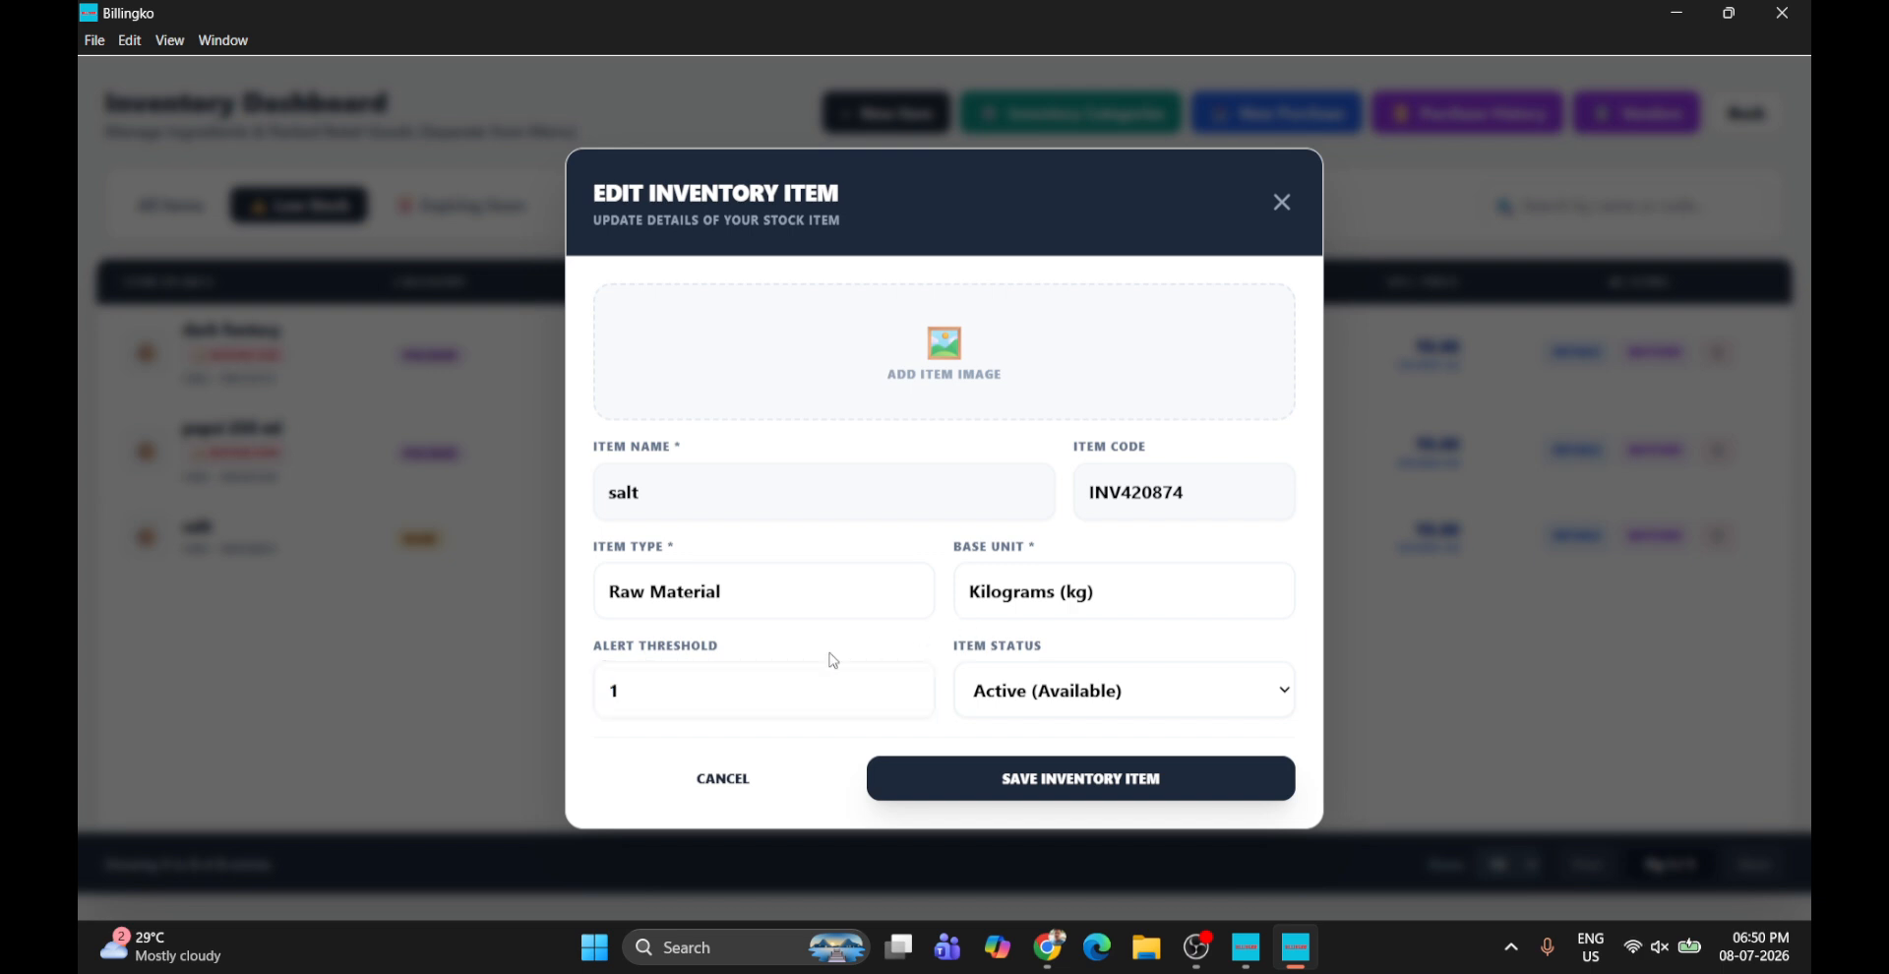
left_click(786, 692)
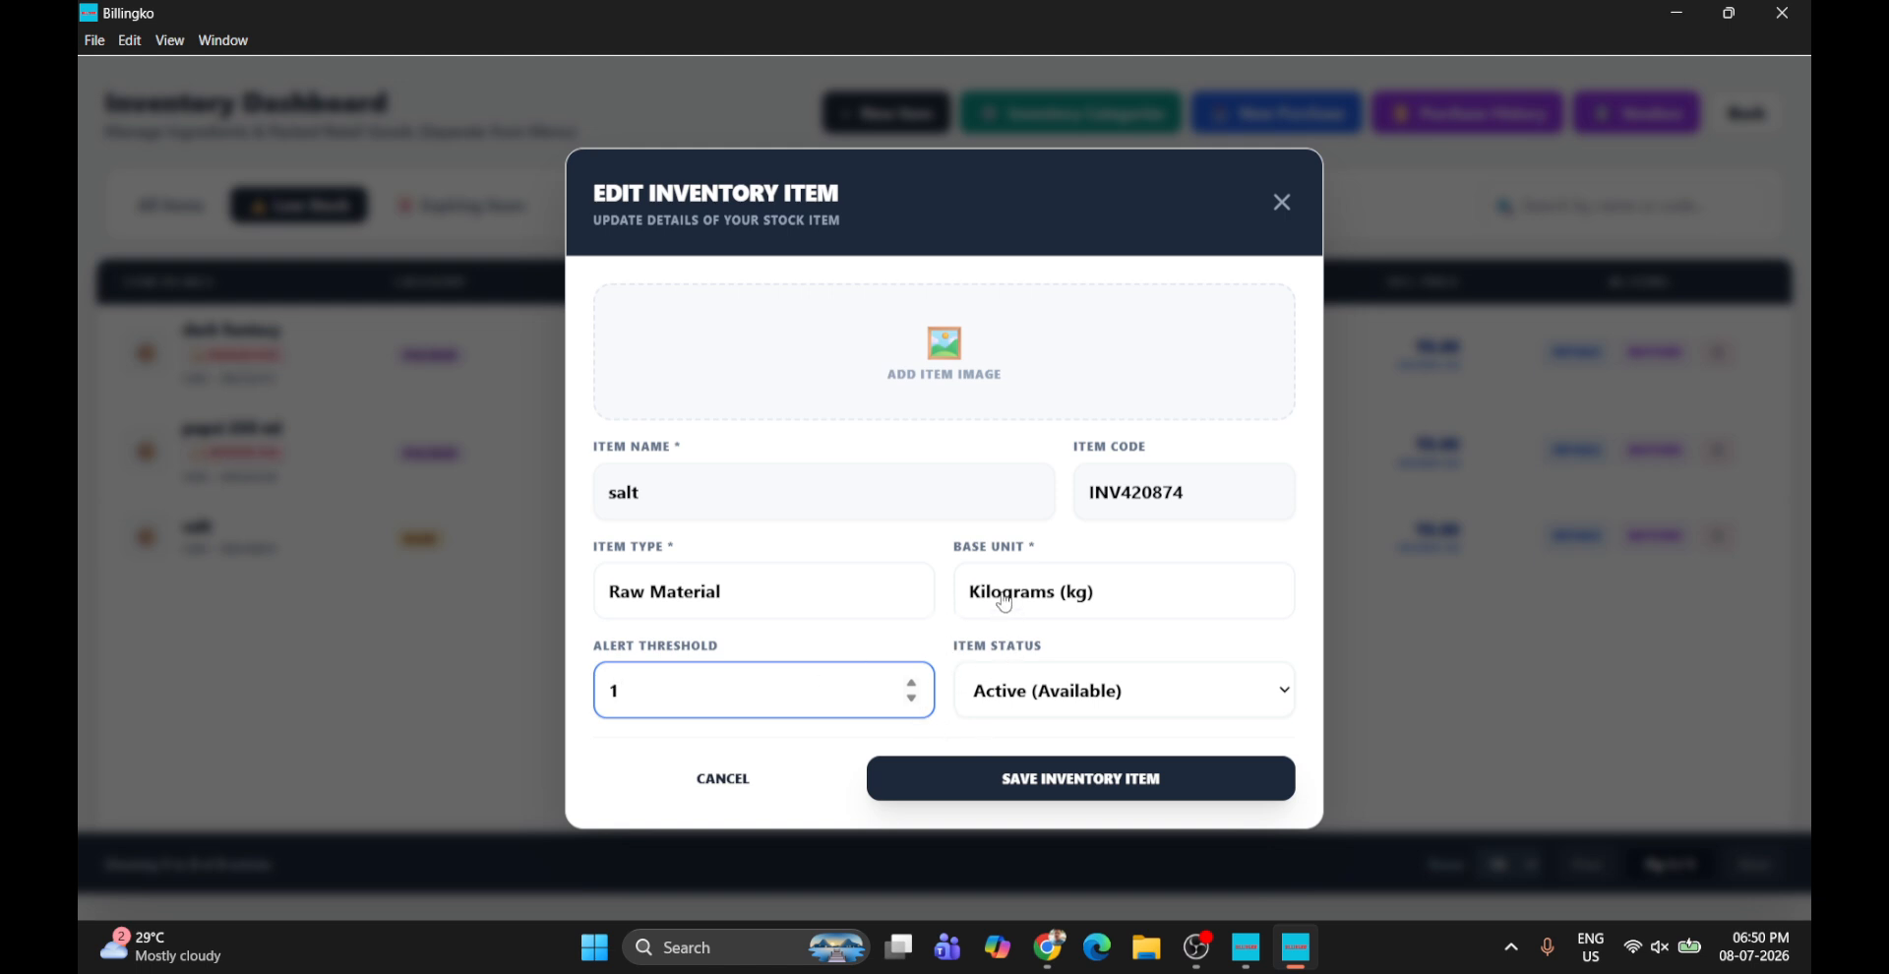
left_click(1104, 795)
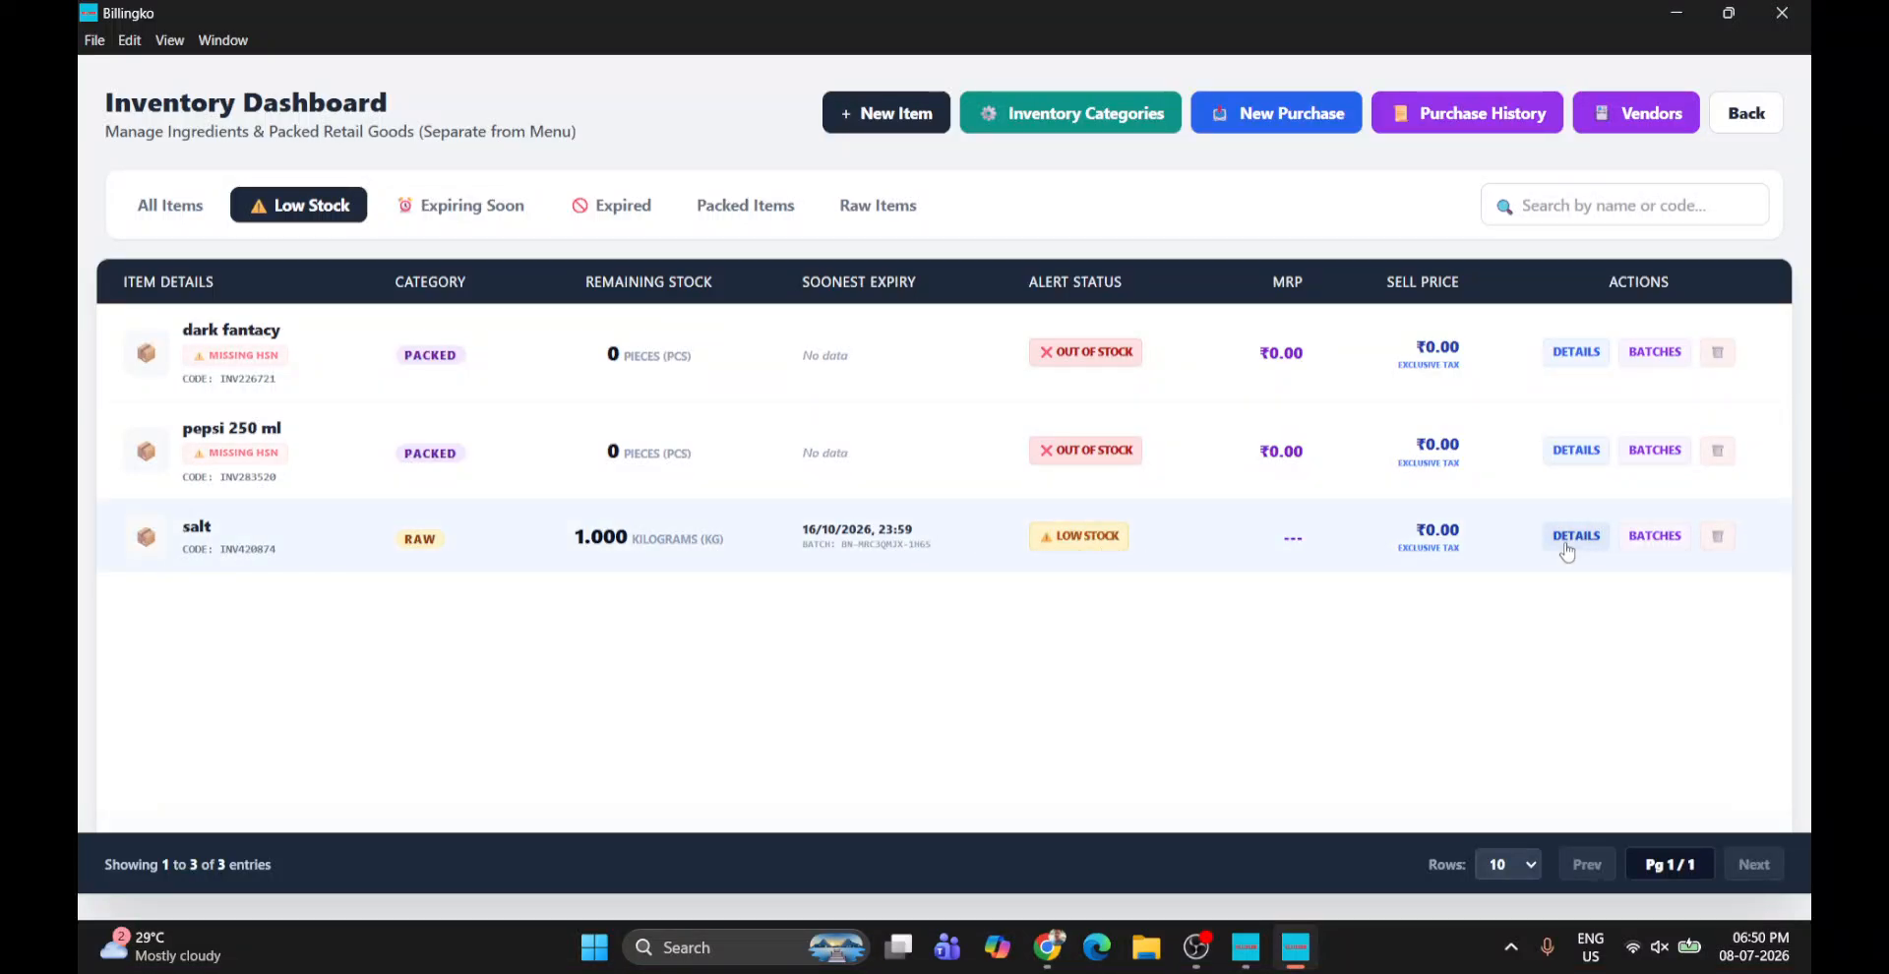
Start a new stock purchase and select salt as the raw material
left_click(1264, 120)
left_click(154, 547)
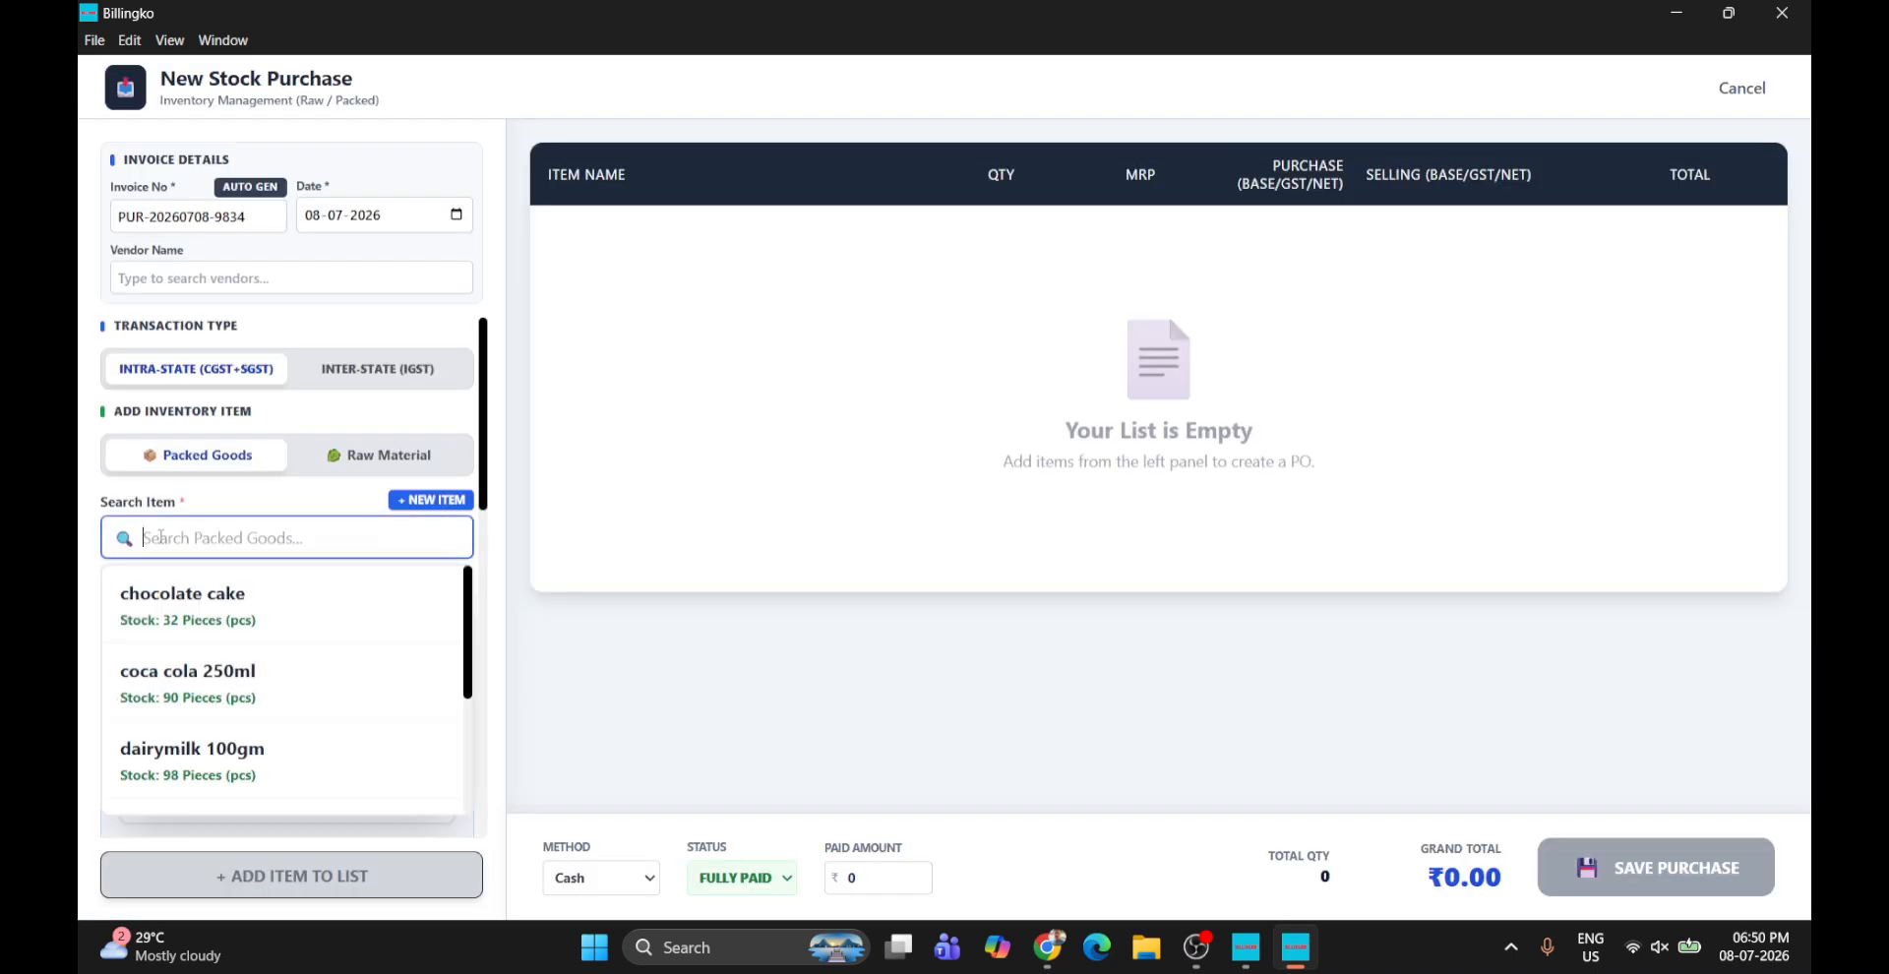
scroll(262, 742, "down", 3)
left_click(357, 473)
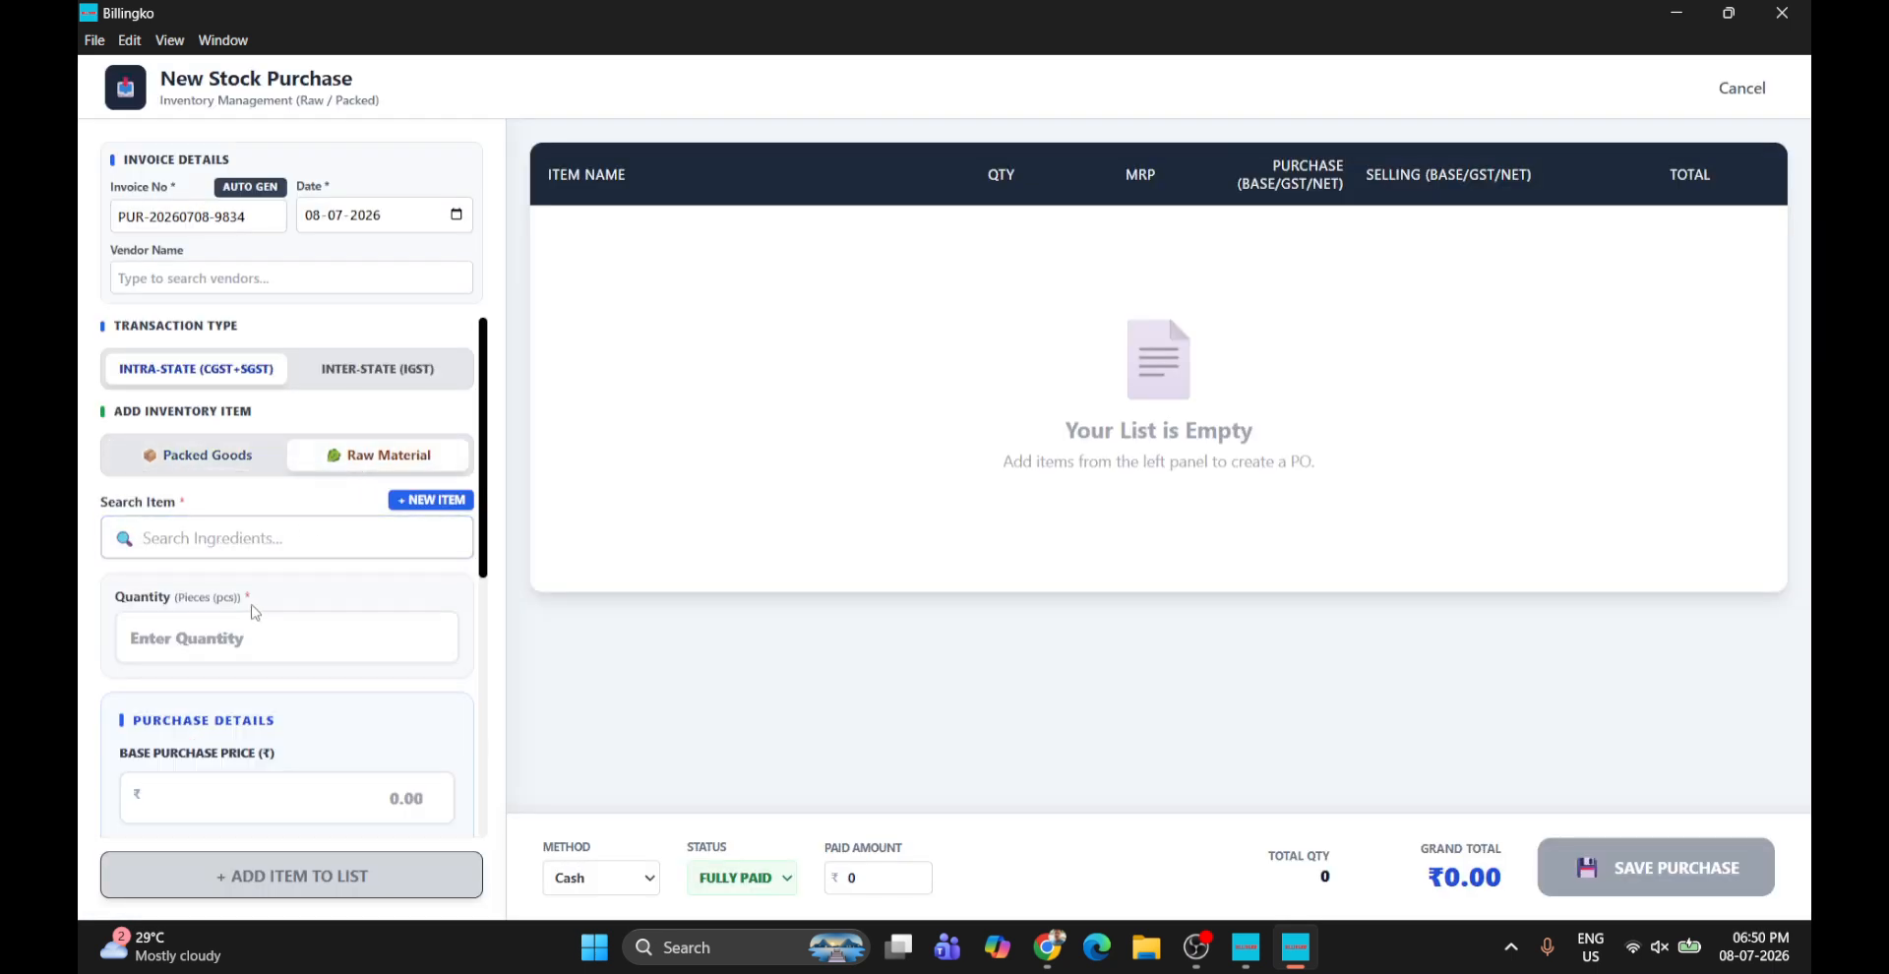
left_click(251, 539)
scroll(228, 717, "down", 1)
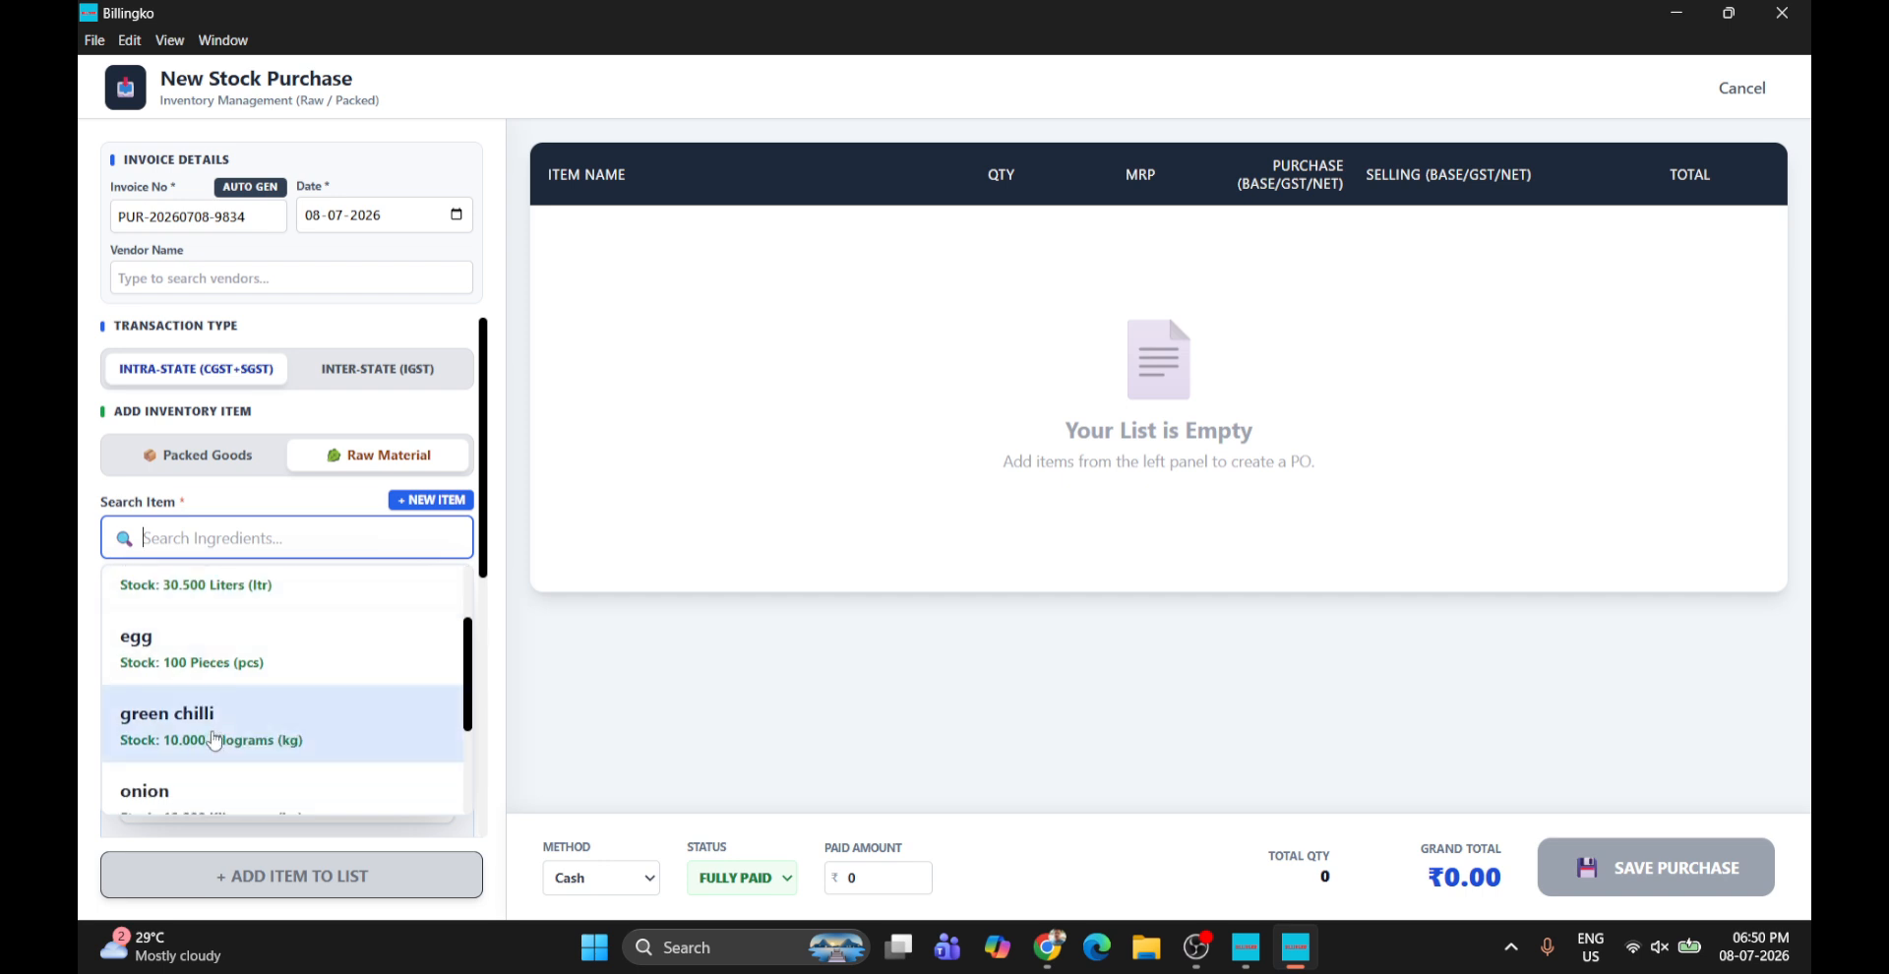
scroll(214, 737, "down", 2)
left_click(203, 714)
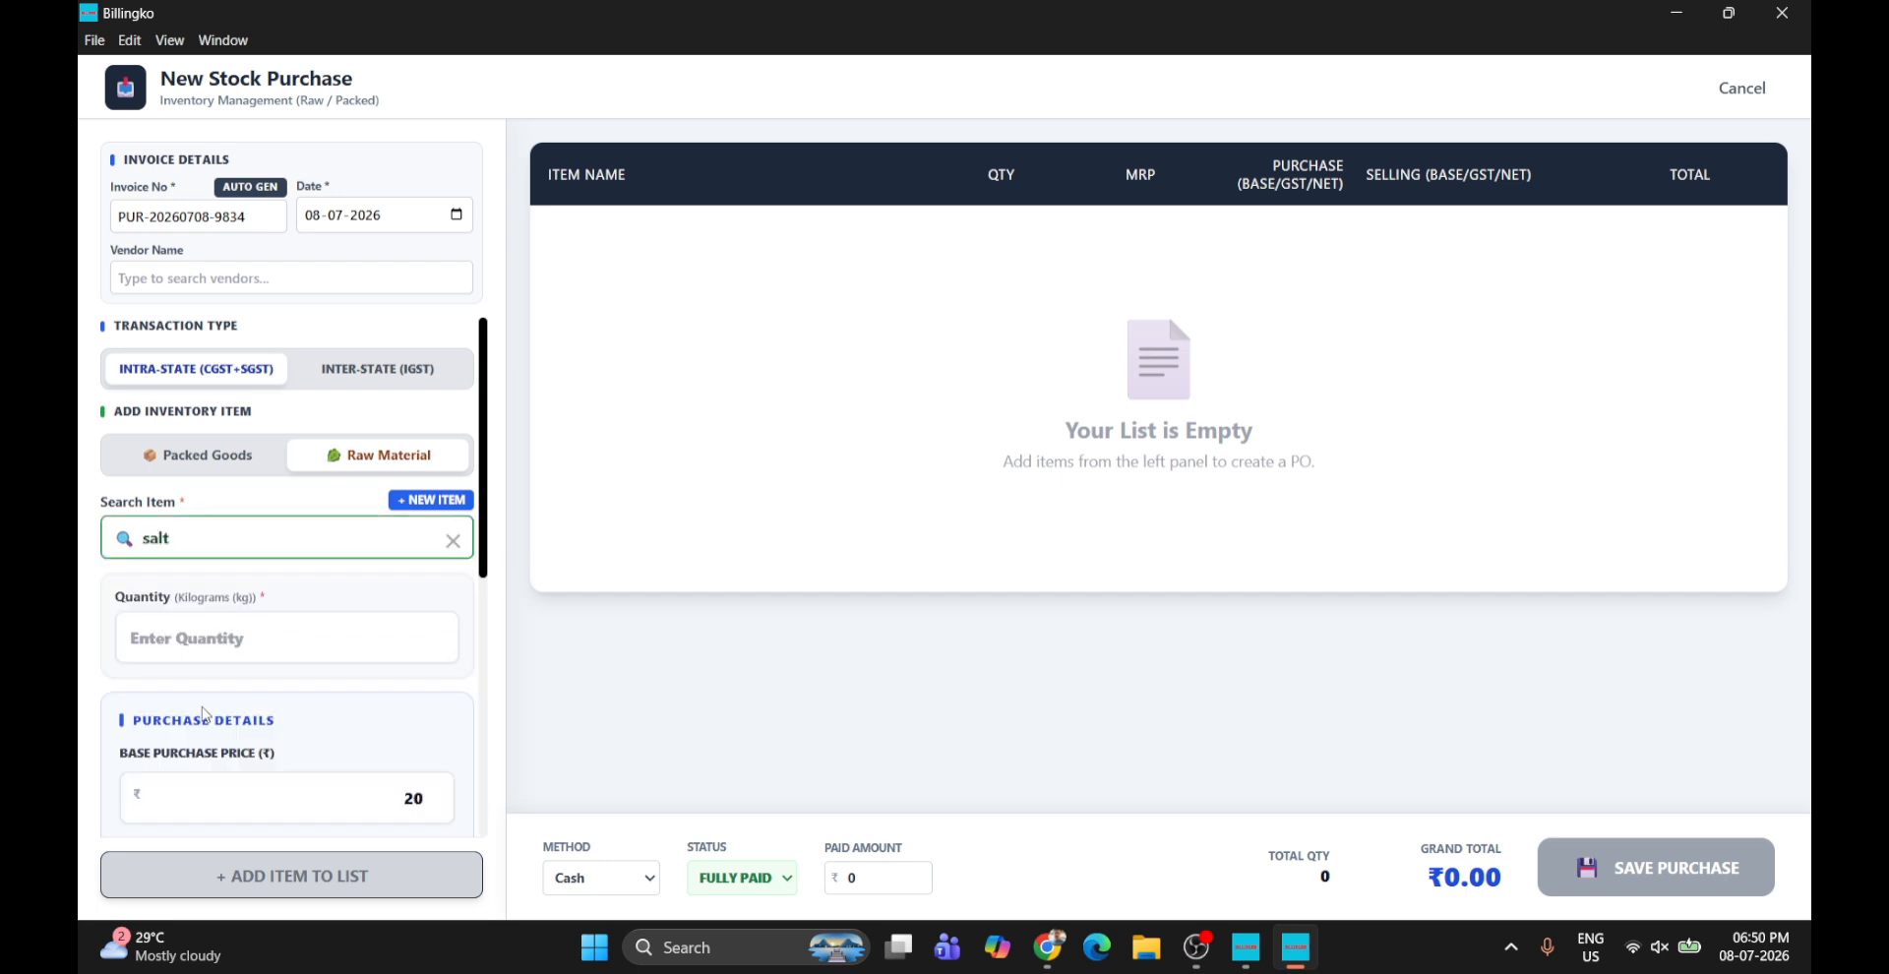
Set the salt quantity to 20 kg, add it to the purchase list and save the purchase
left_click(221, 648)
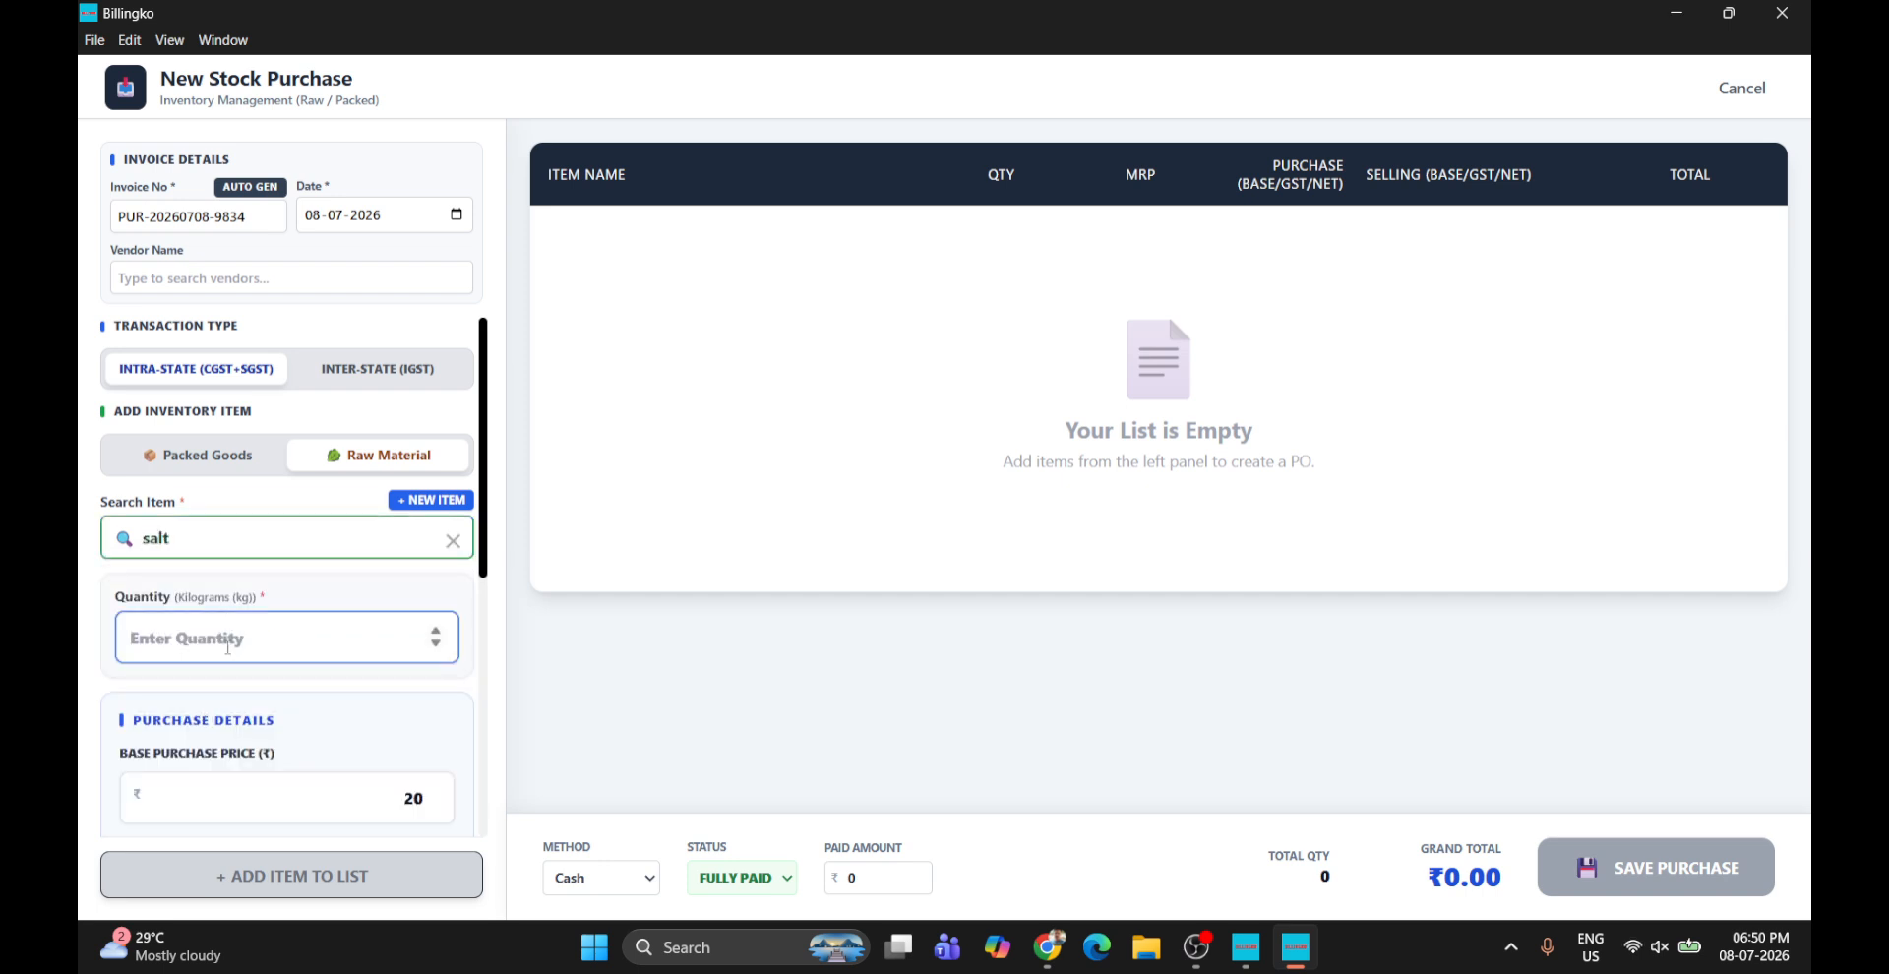
type("20")
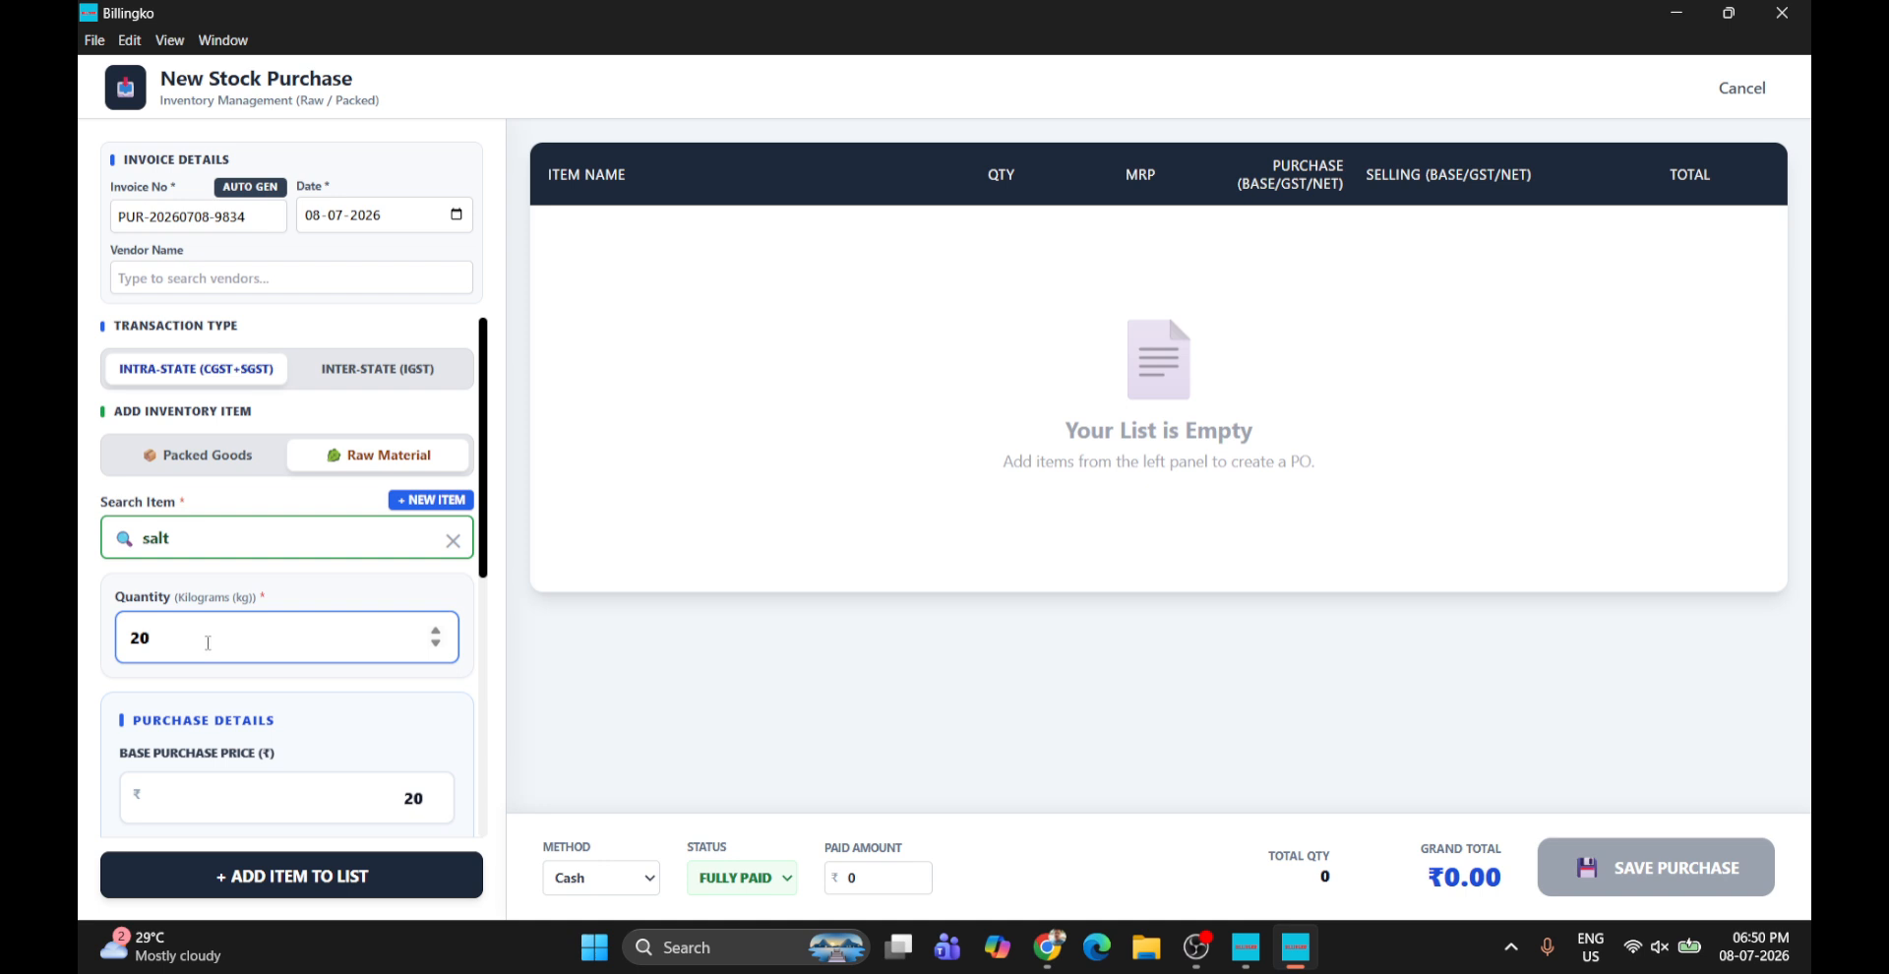
scroll(208, 644, "down", 3)
scroll(250, 604, "up", 2)
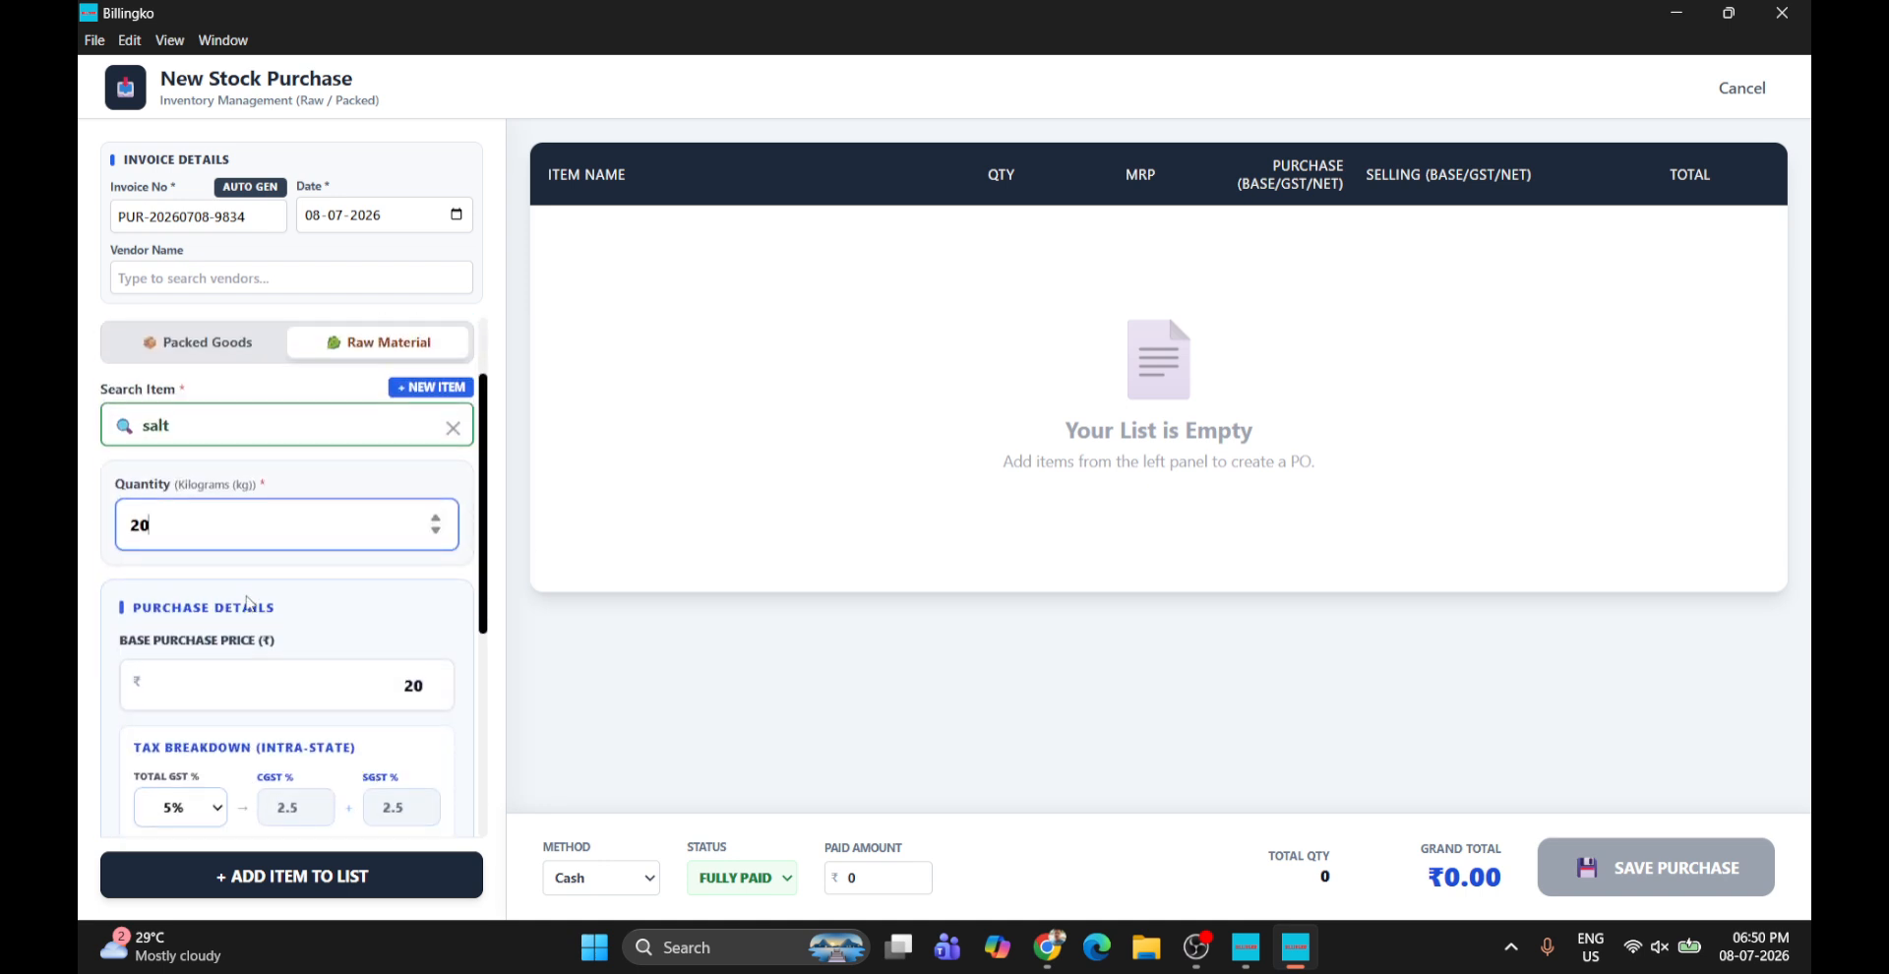
left_click(400, 875)
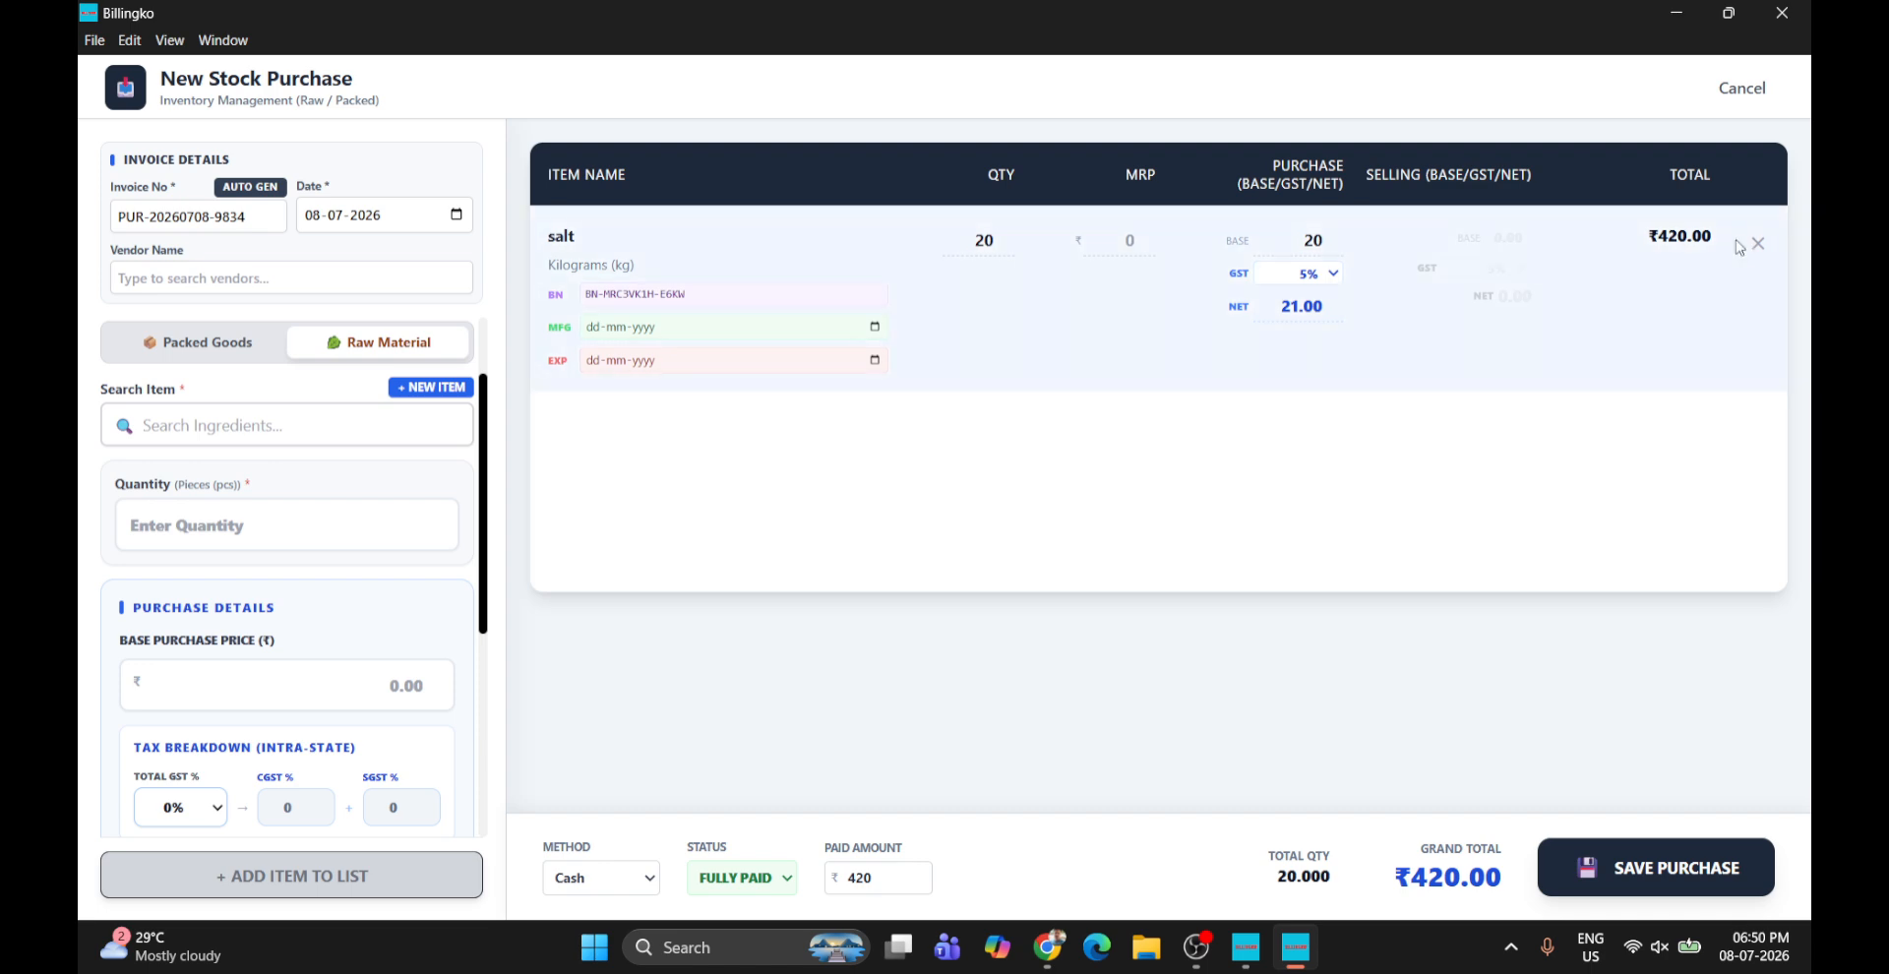
left_click(1670, 870)
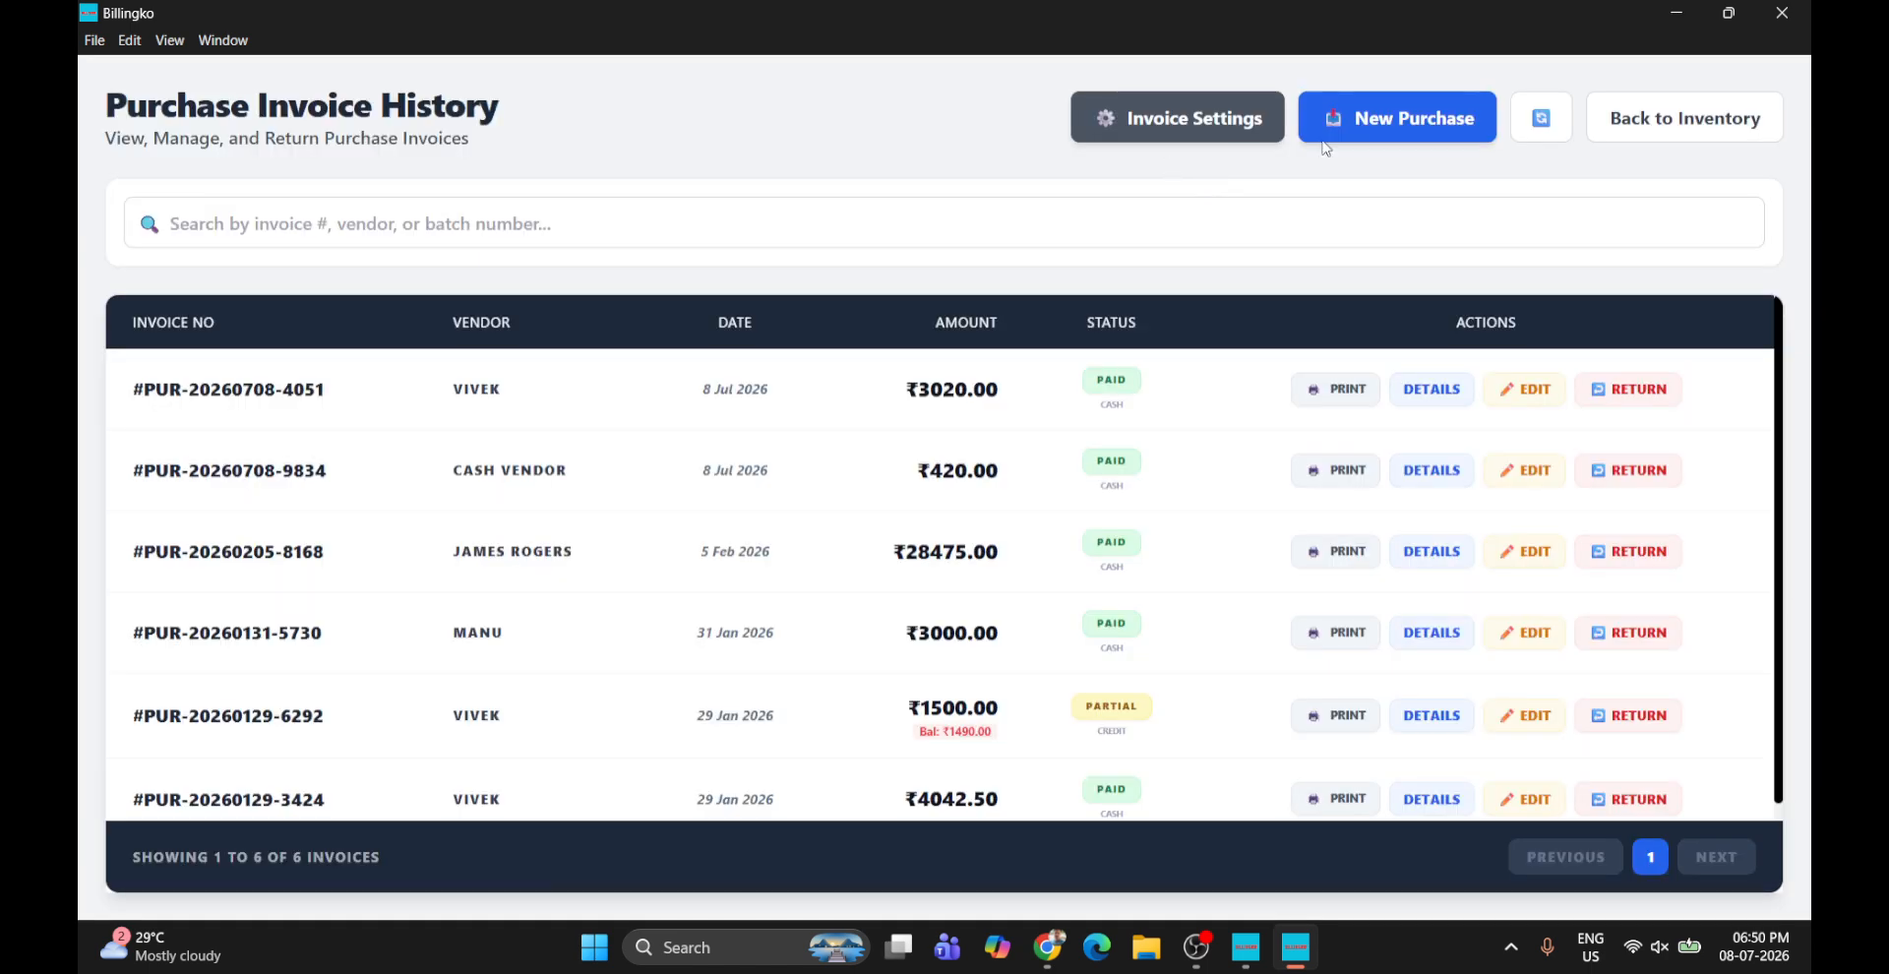
Return to the billing screen, check Egg Fry's availability and add two Egg Fry to the new order
left_click(1670, 118)
left_click(1746, 109)
scroll(1040, 640, "down", 8)
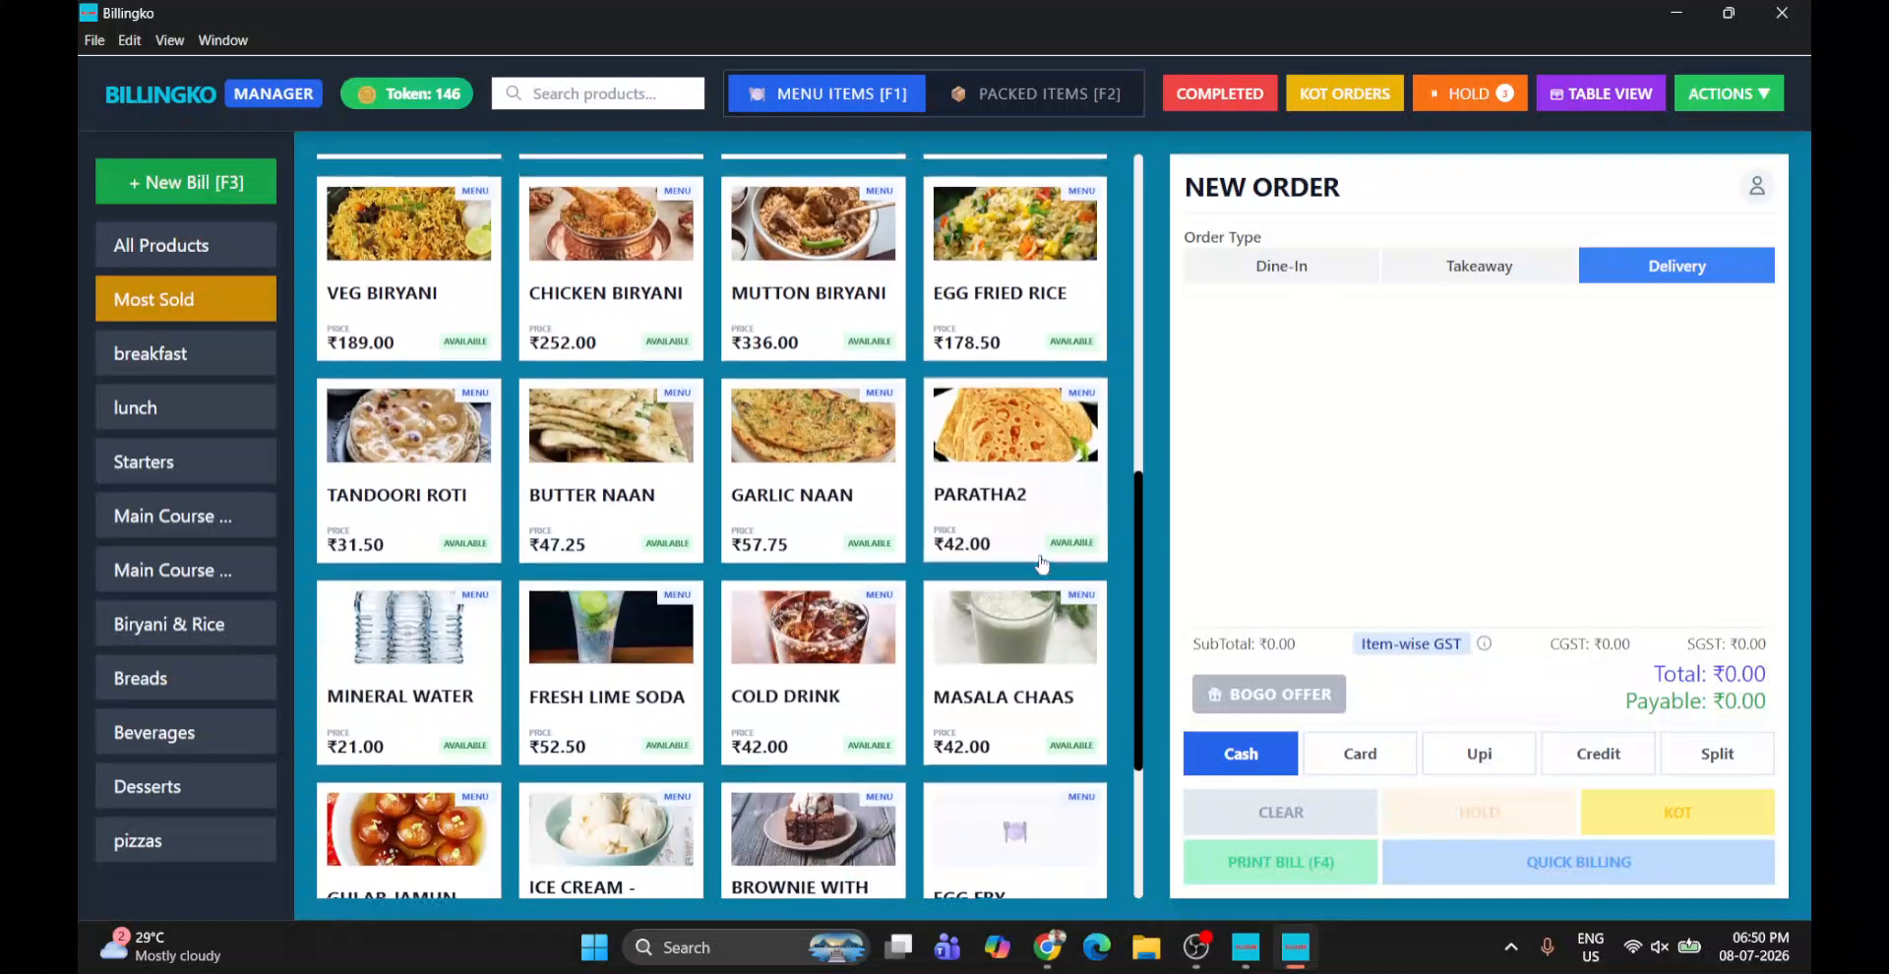
scroll(1040, 640, "down", 2)
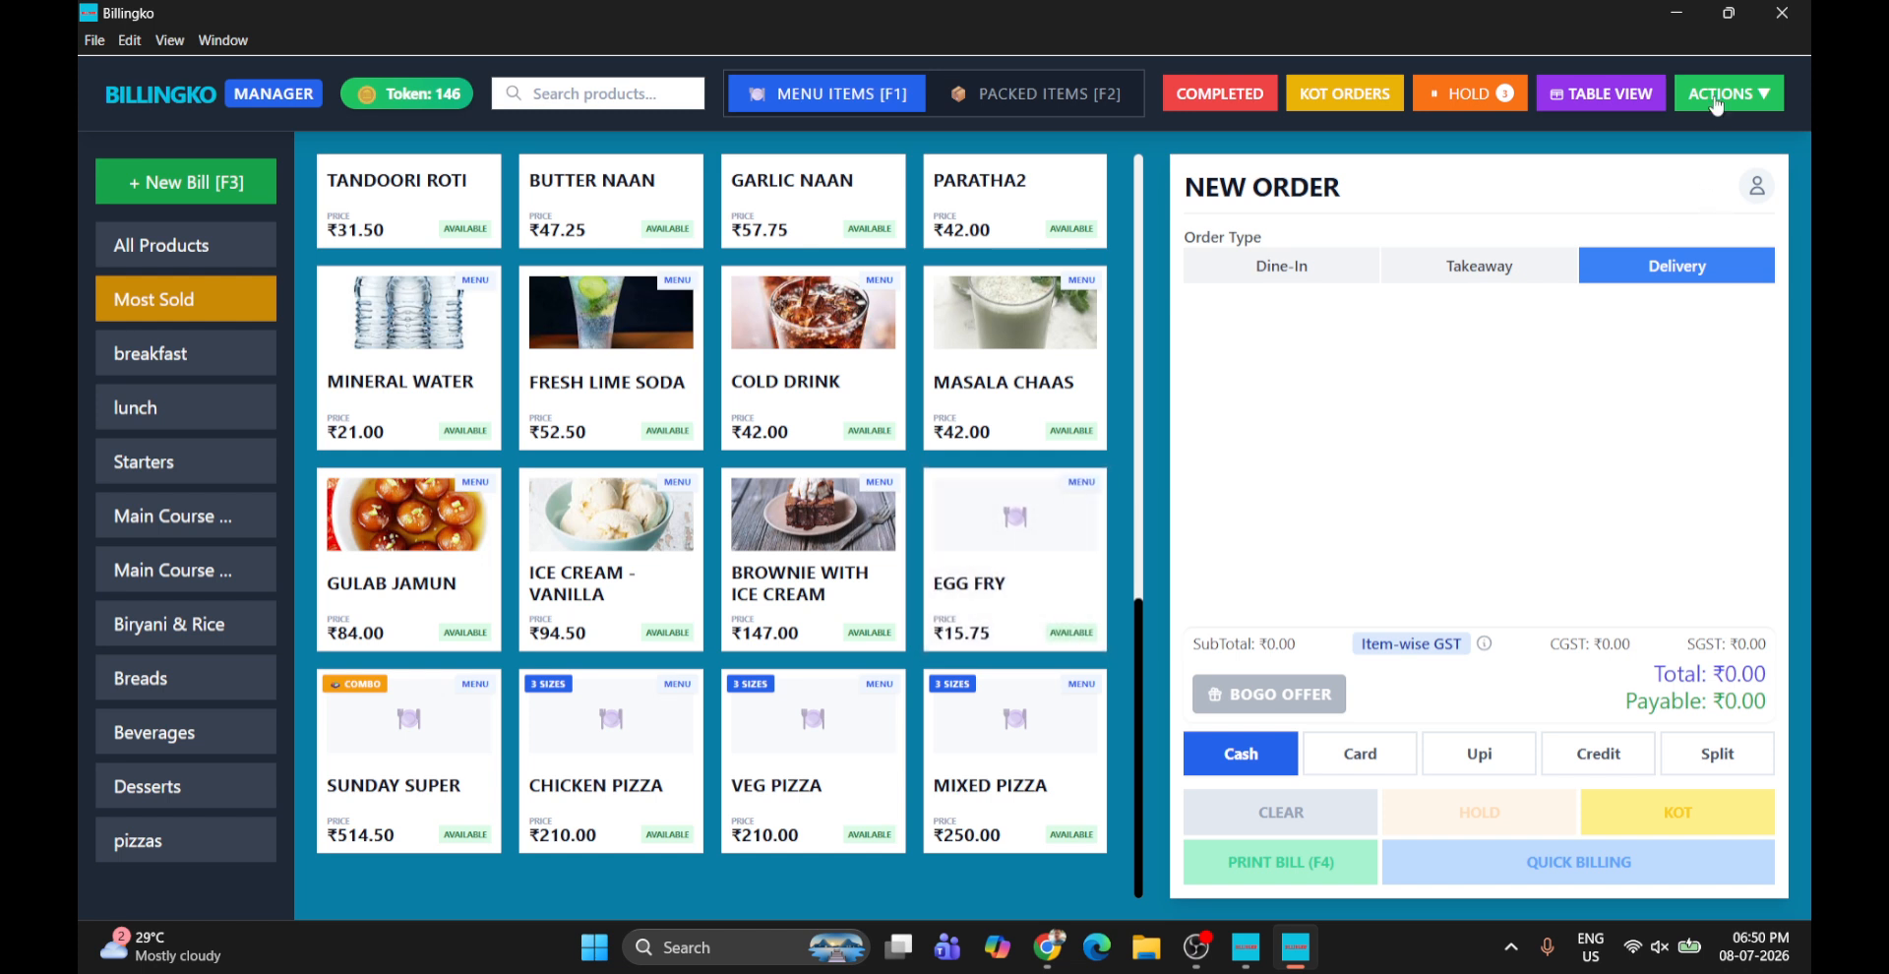
left_click(987, 562)
left_click(987, 562)
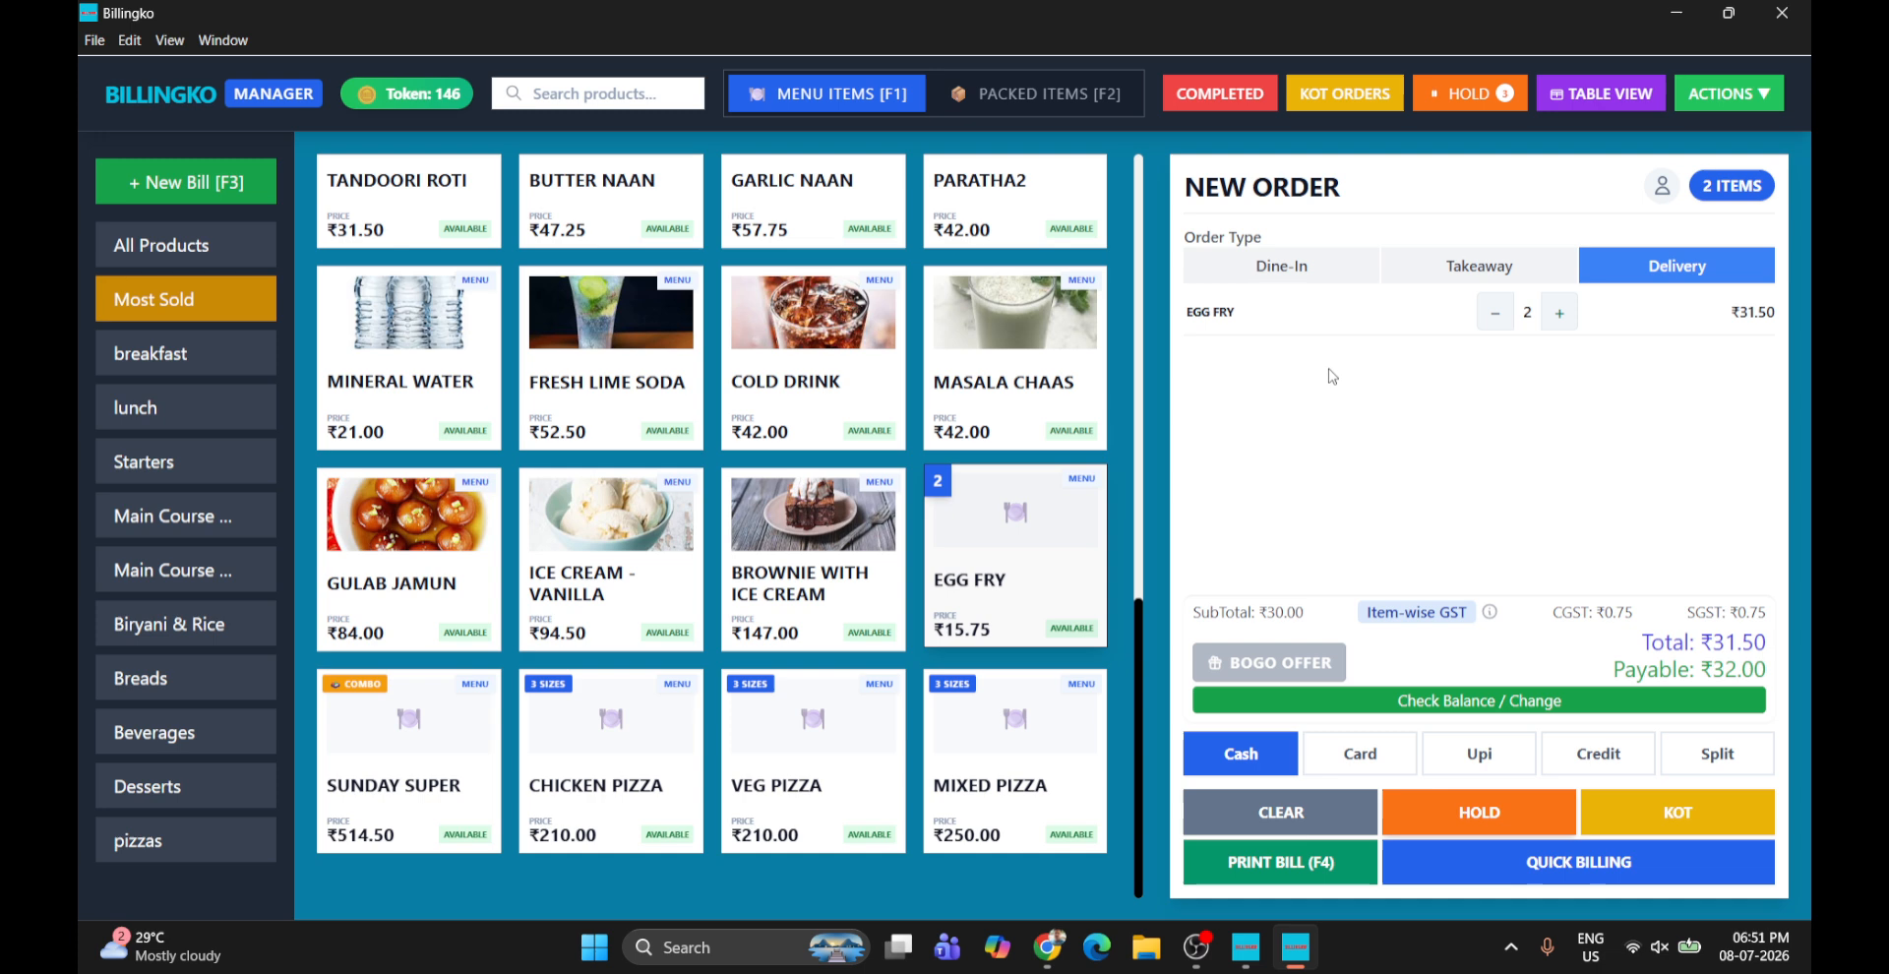
Open menu management and bring up the recipe of the egg fry product on the last page of the list
left_click(1778, 106)
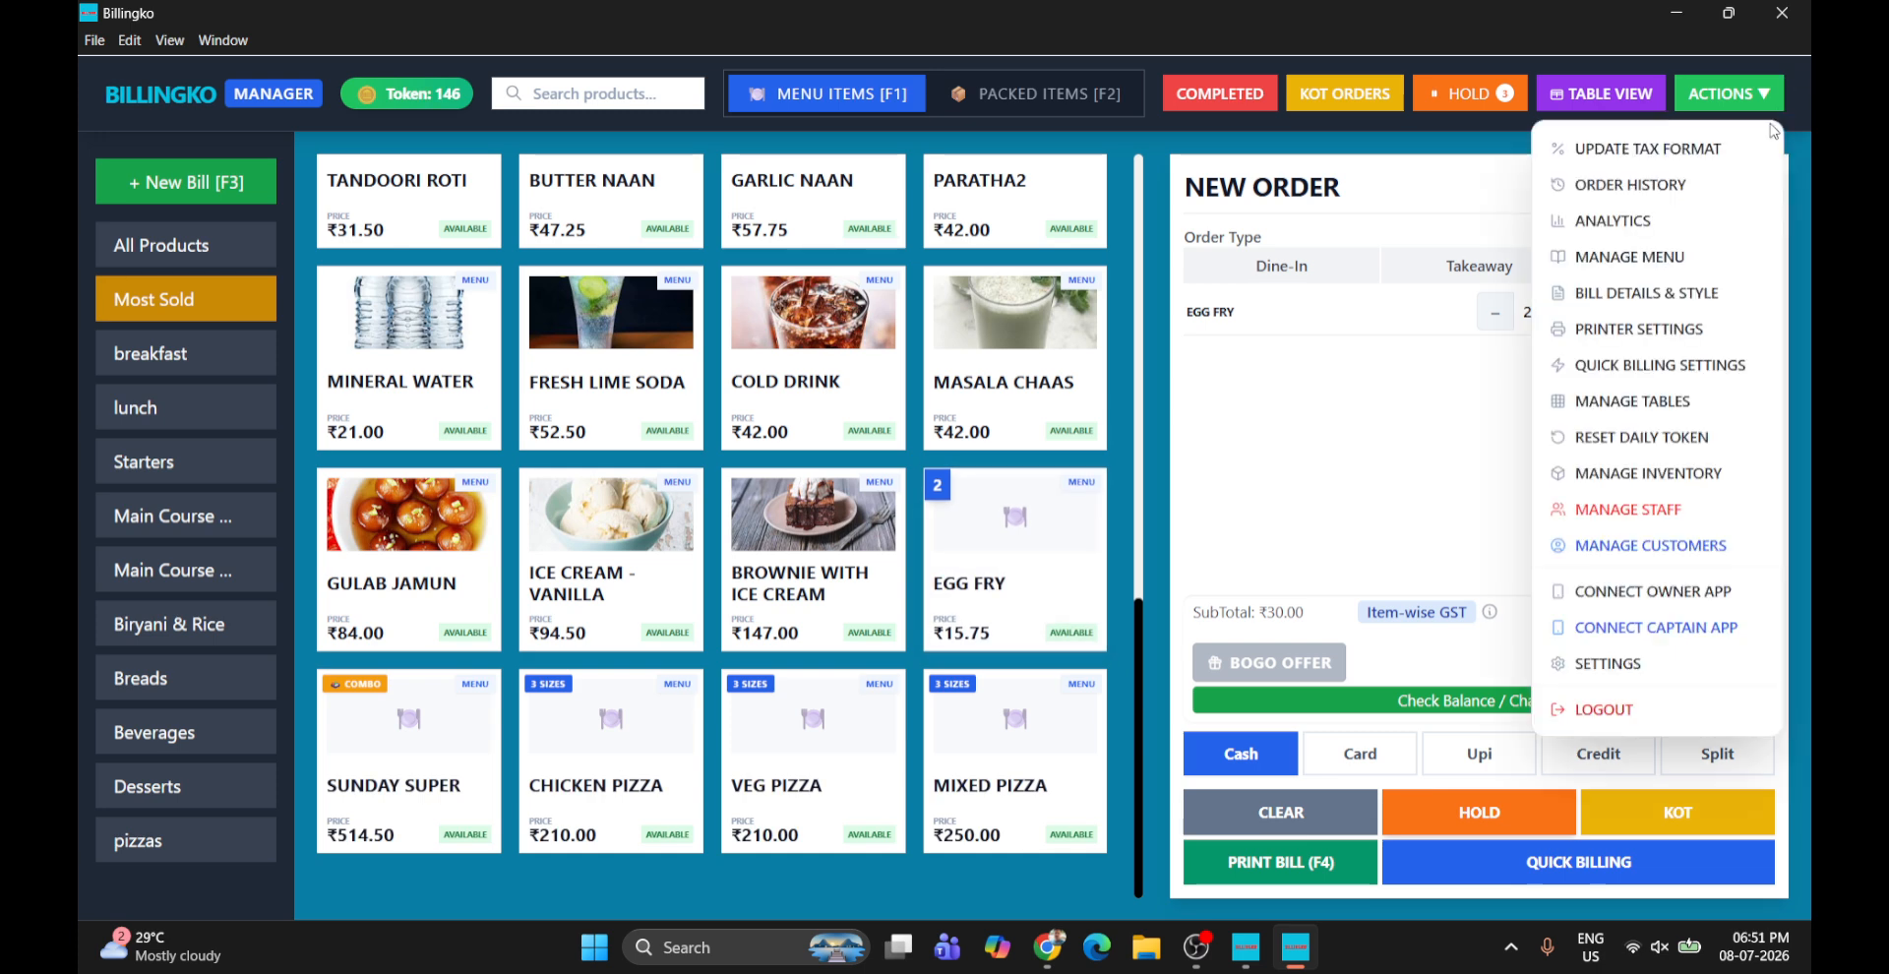
left_click(1692, 269)
scroll(1447, 591, "down", 3)
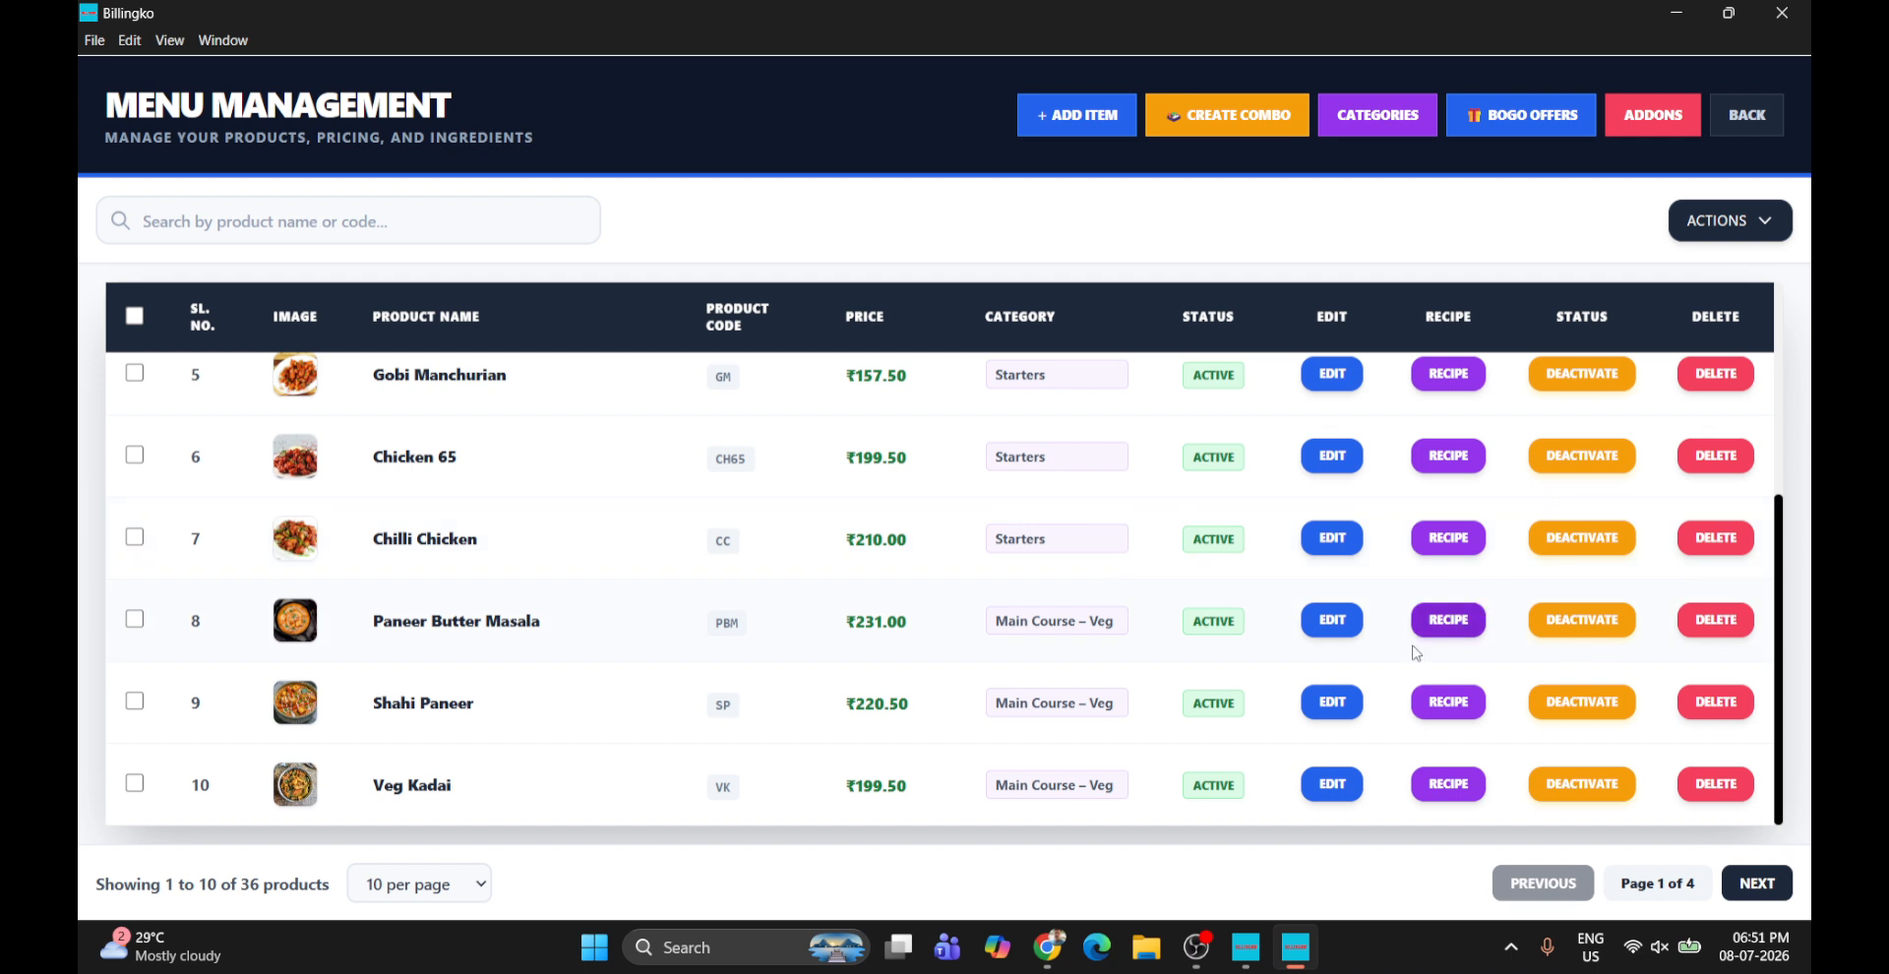
triple_click(1730, 888)
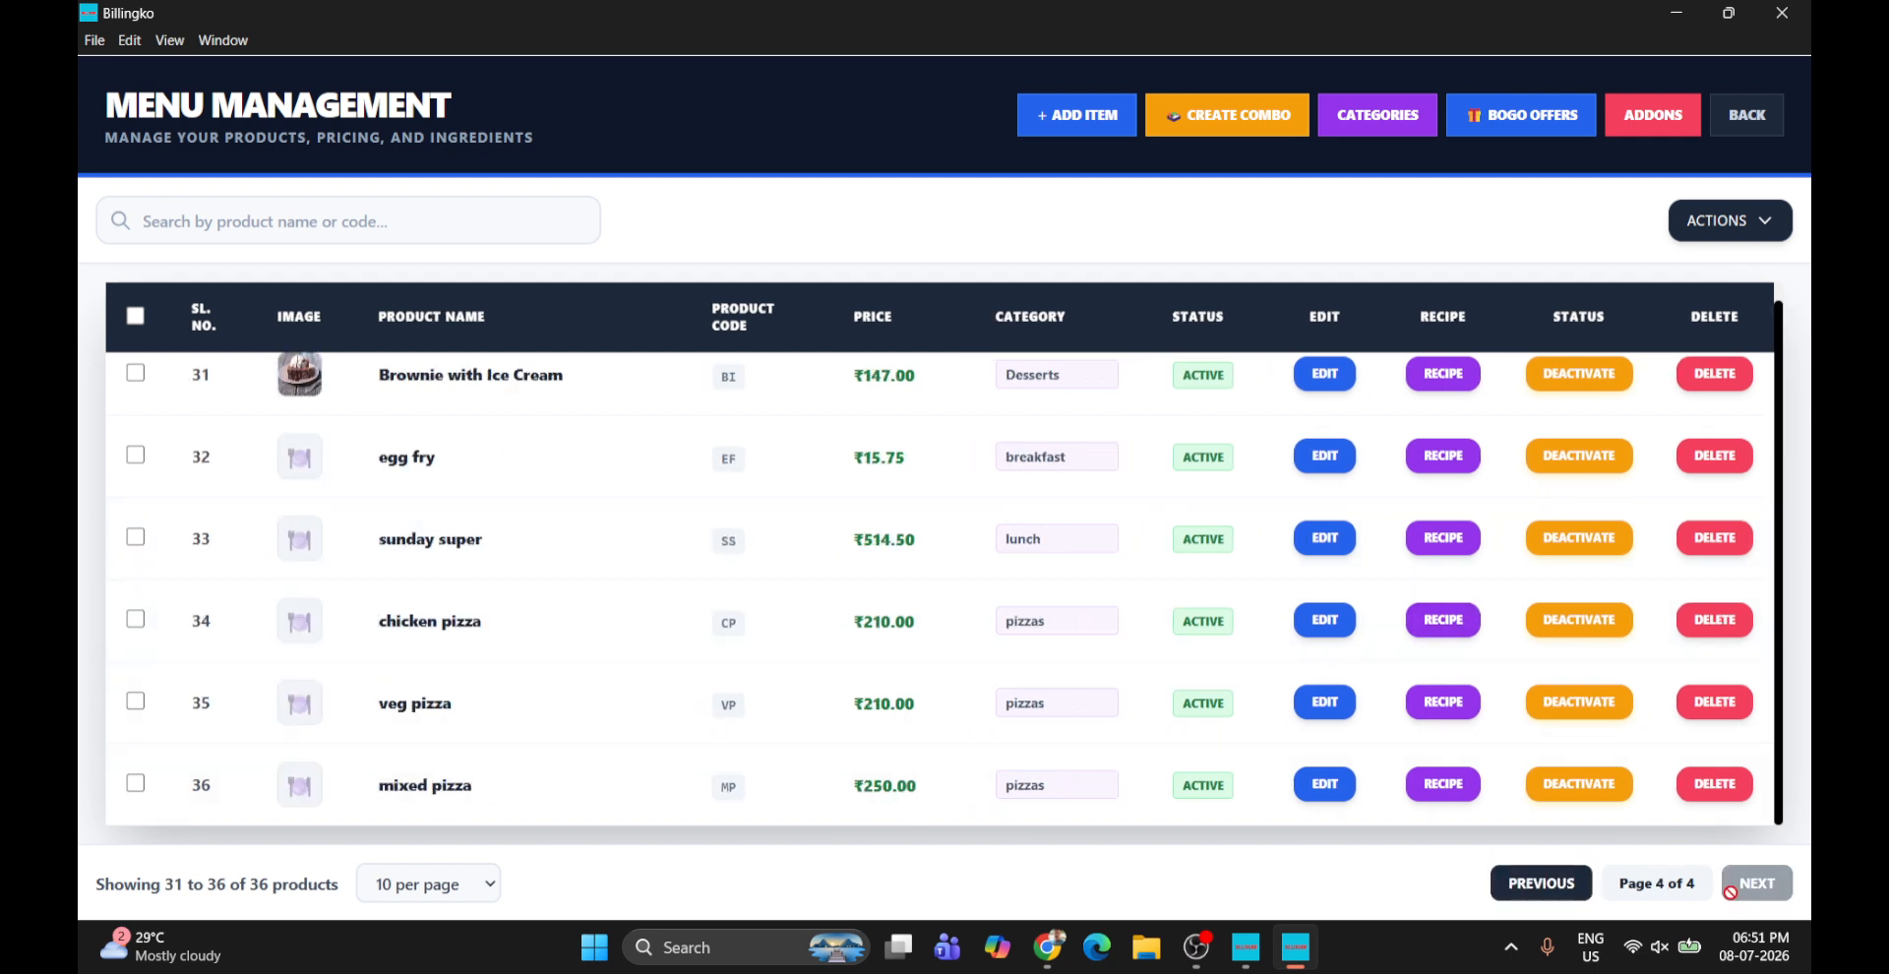
scroll(1189, 629, "up", 1)
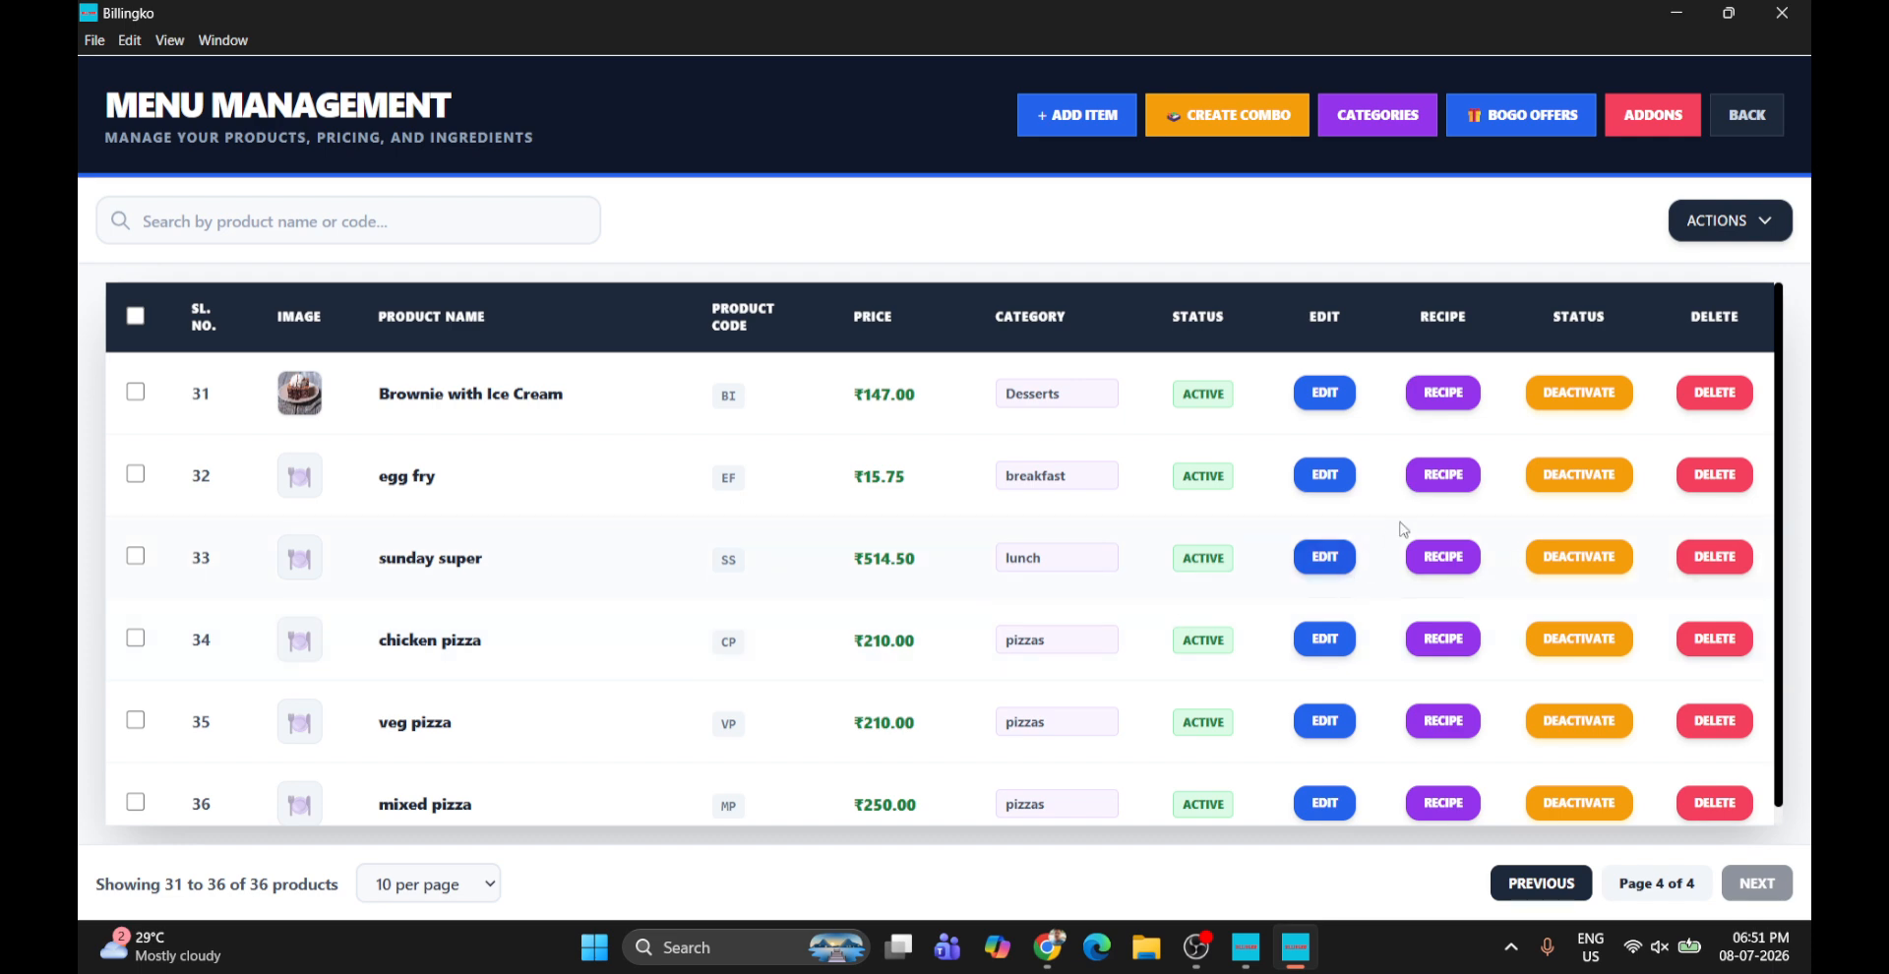
left_click(1442, 479)
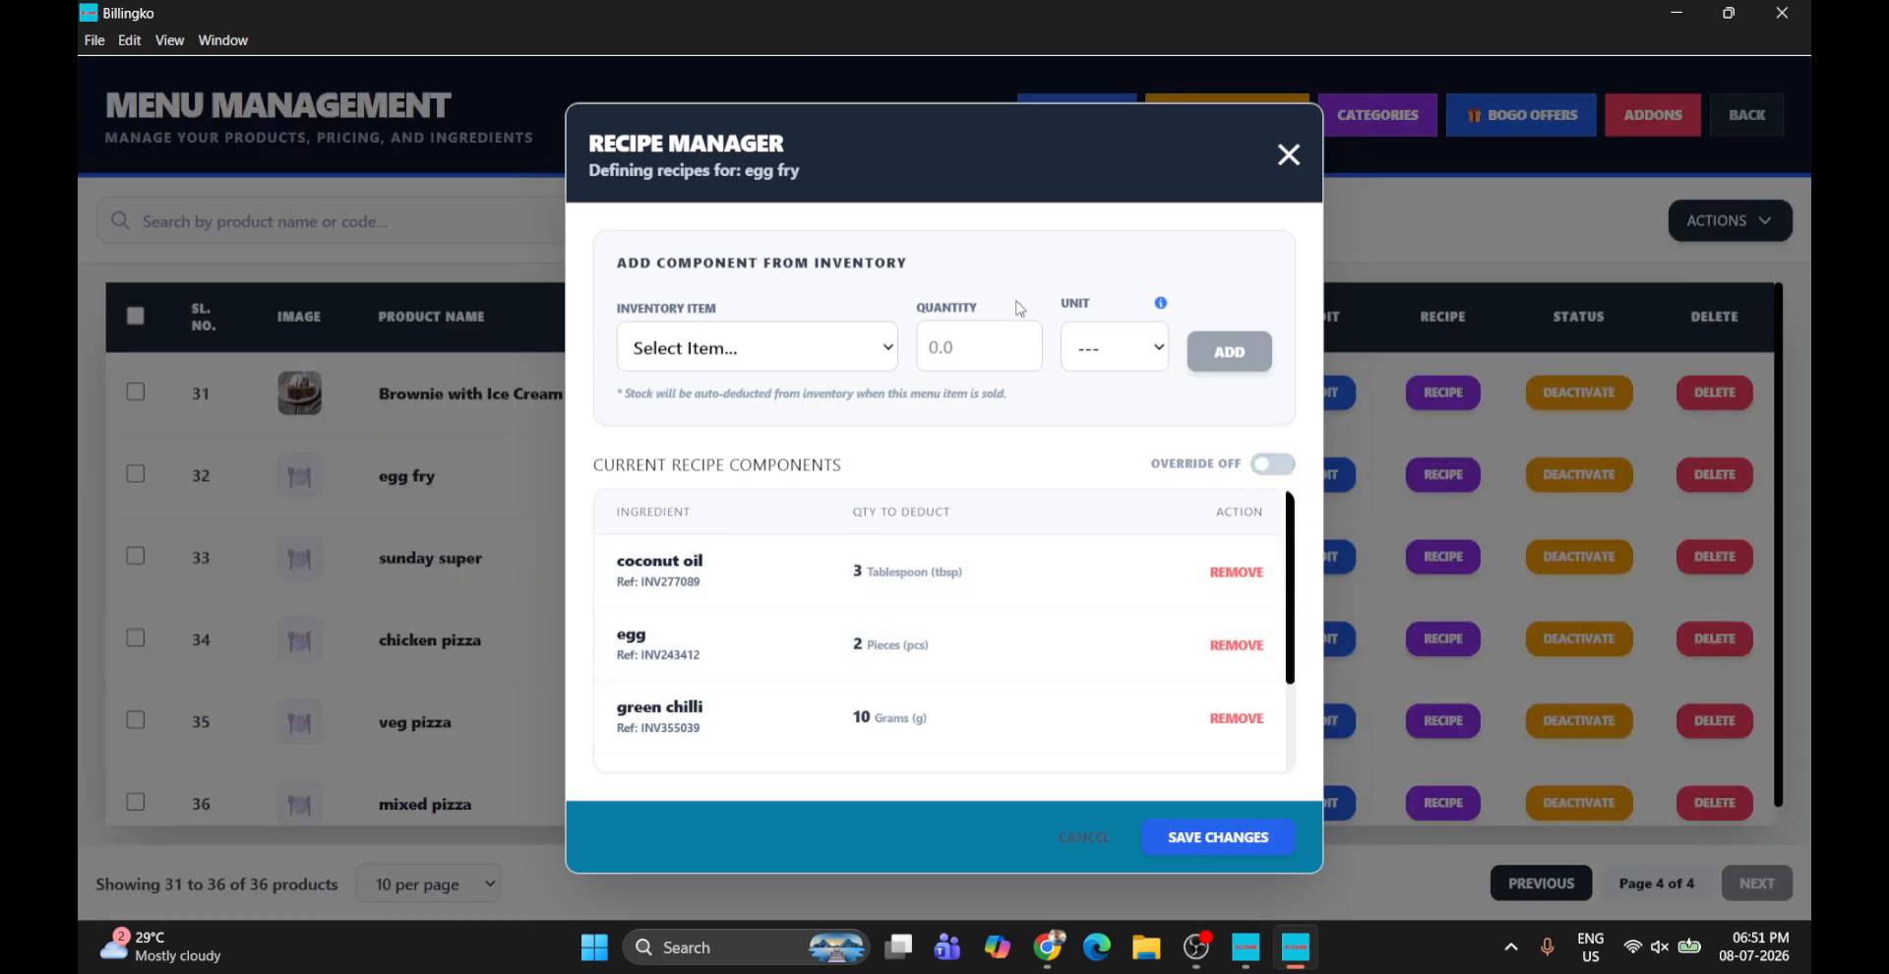
left_click(789, 352)
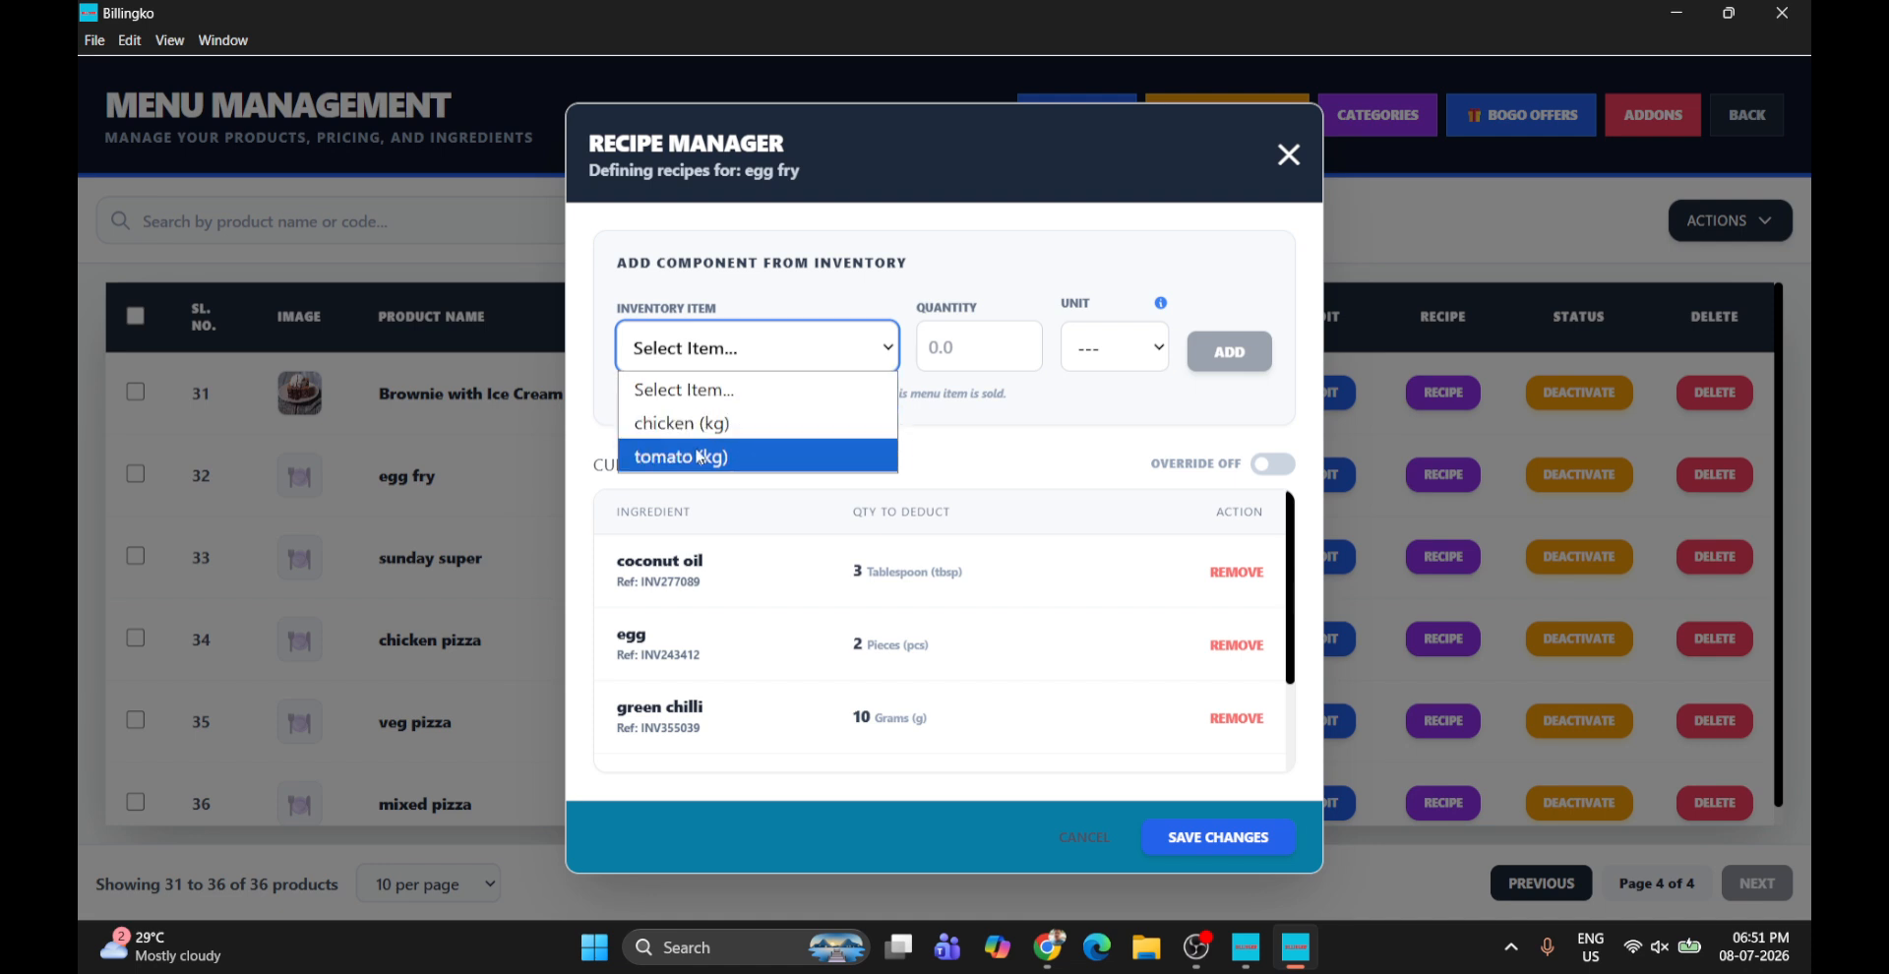
left_click(683, 389)
left_click(974, 359)
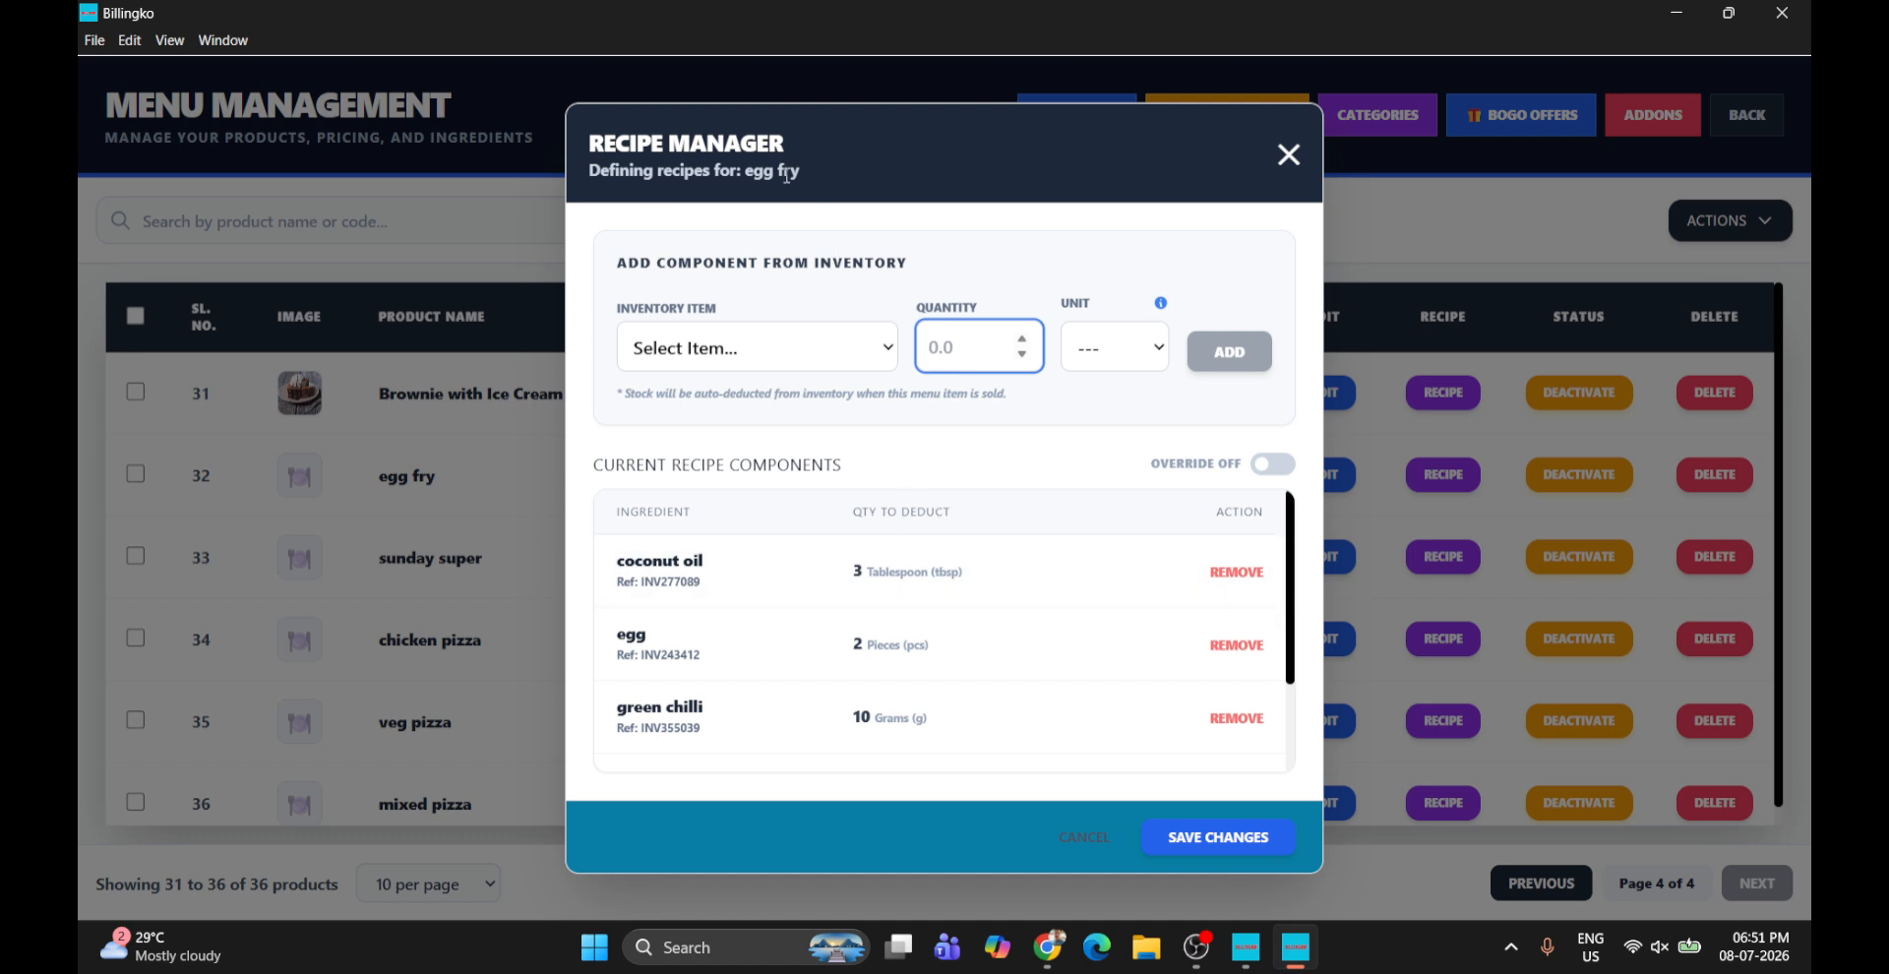
double_click(858, 571)
left_click(1100, 345)
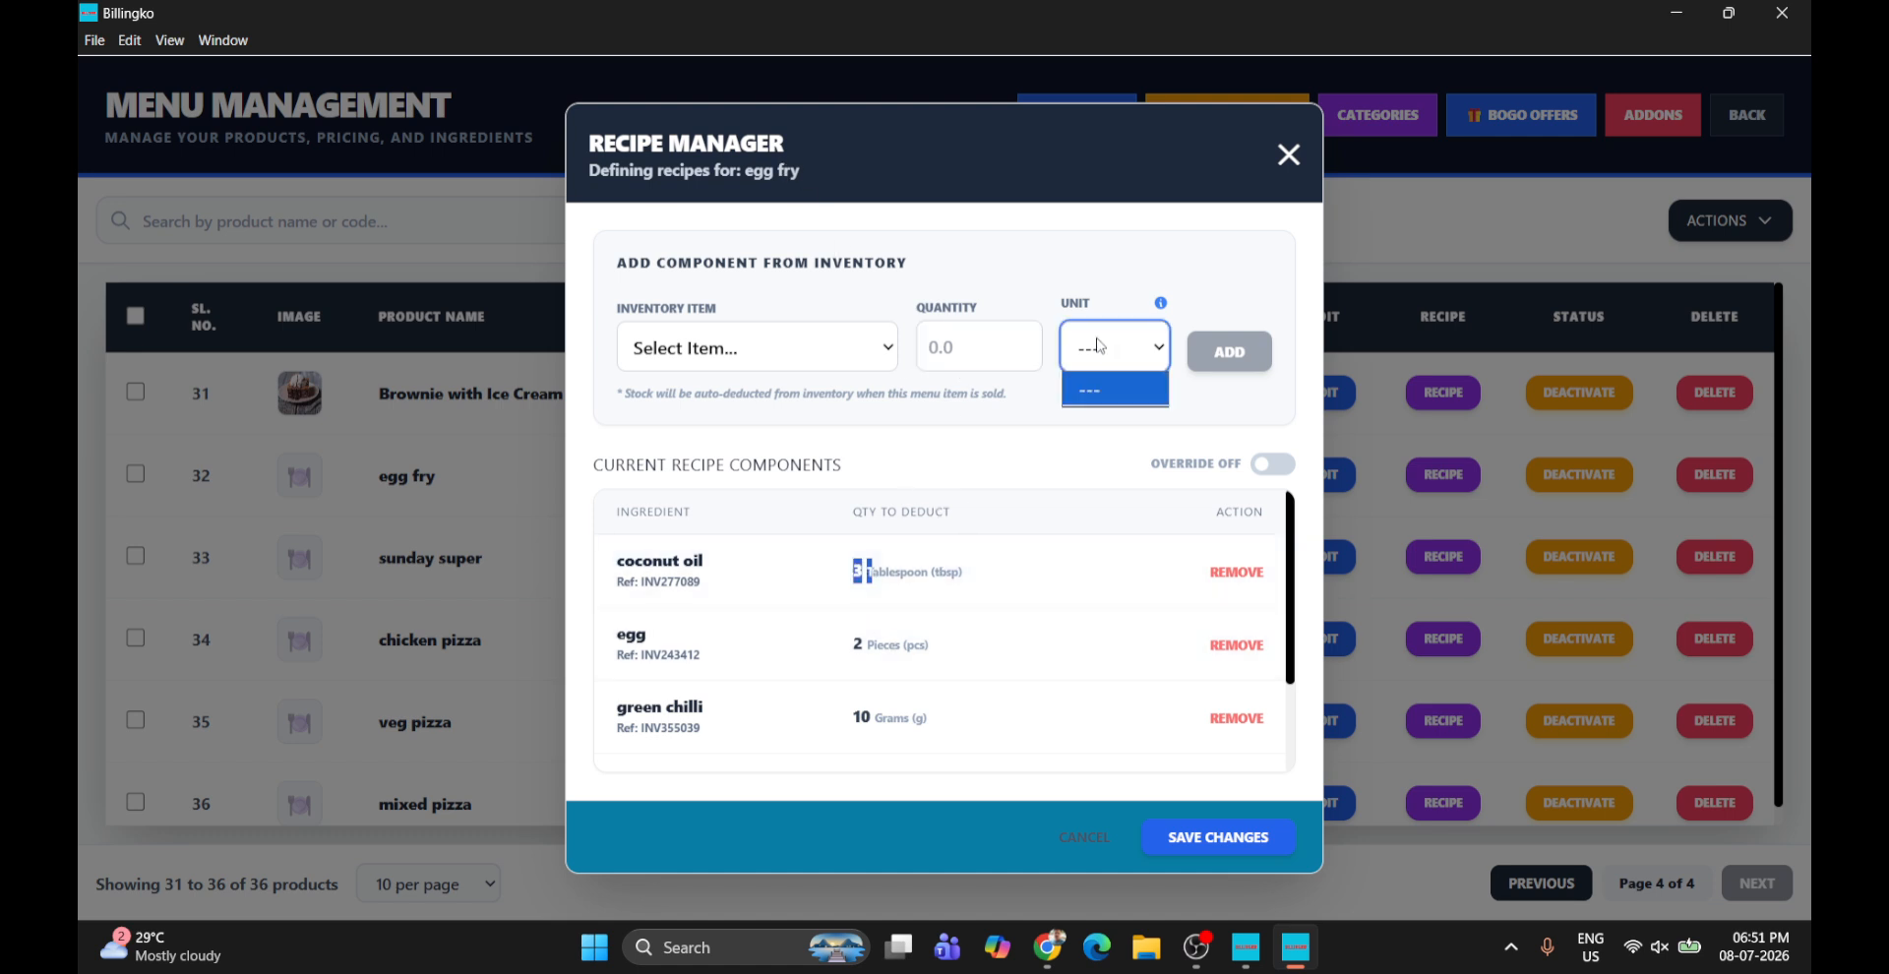
Add chicken from inventory to the egg fry recipe with a quantity of 100 grams
left_click(998, 355)
type("1")
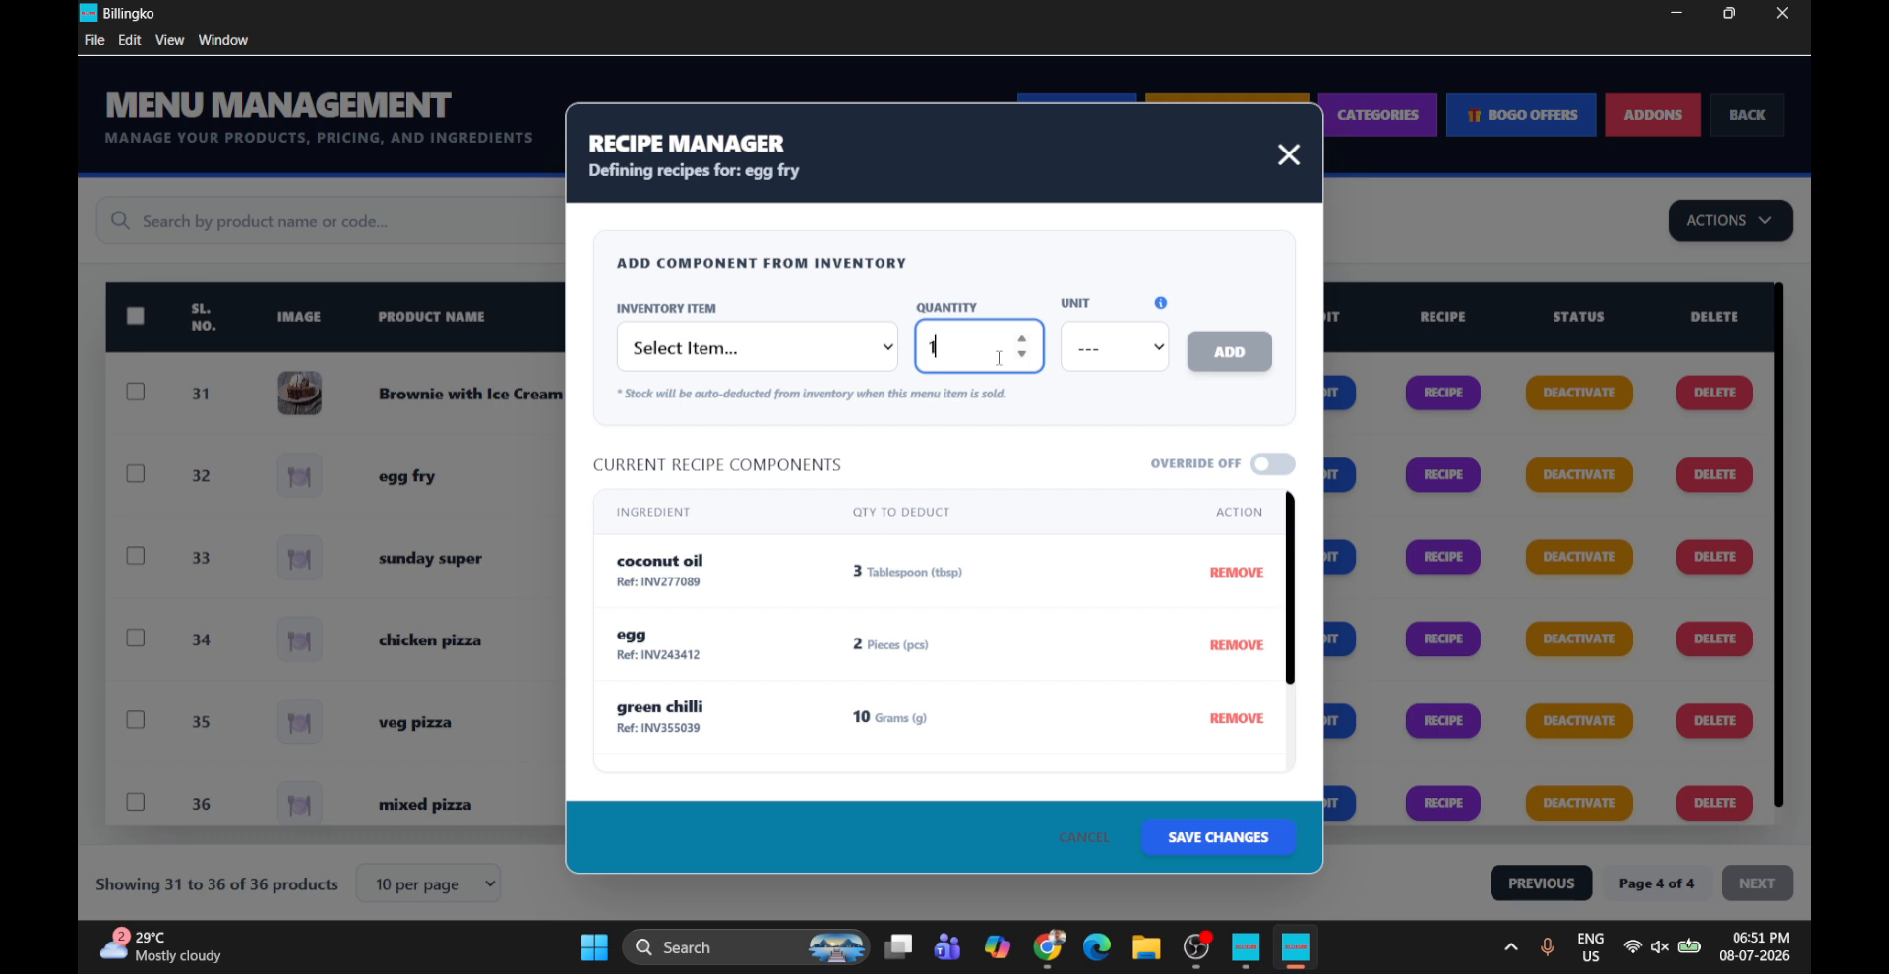
left_click(1082, 354)
left_click(849, 359)
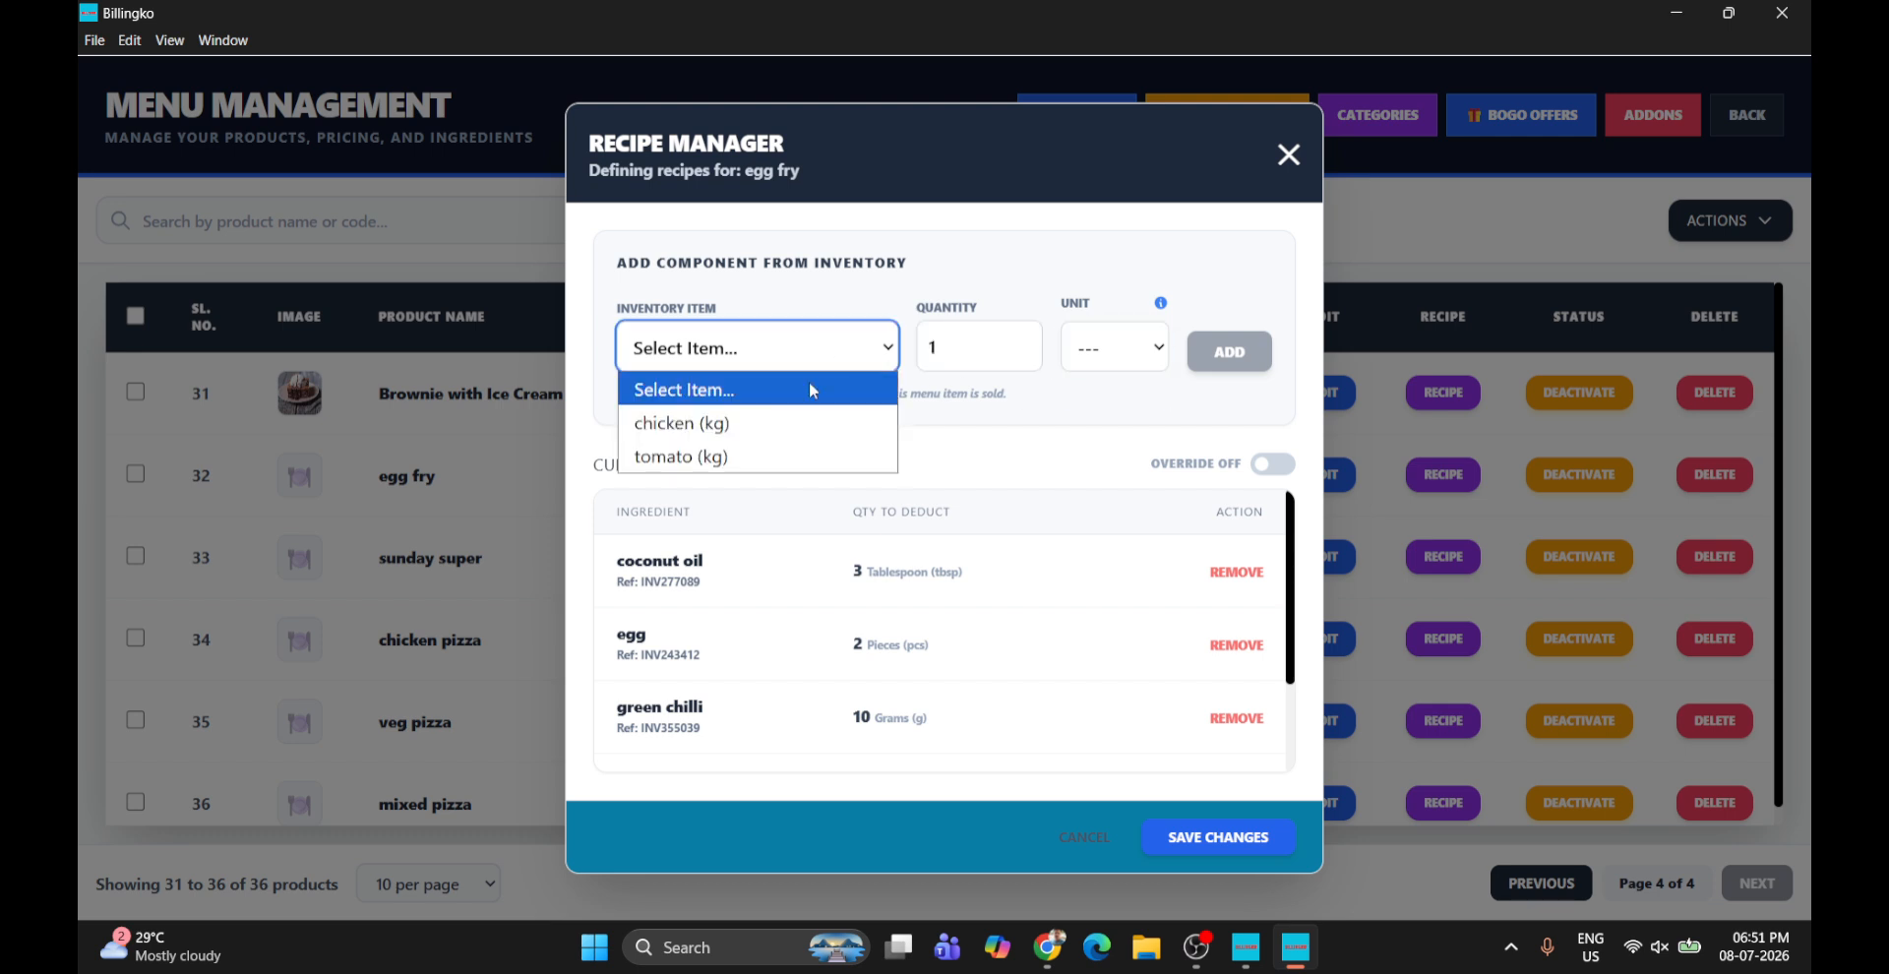
left_click(689, 411)
left_click(1131, 354)
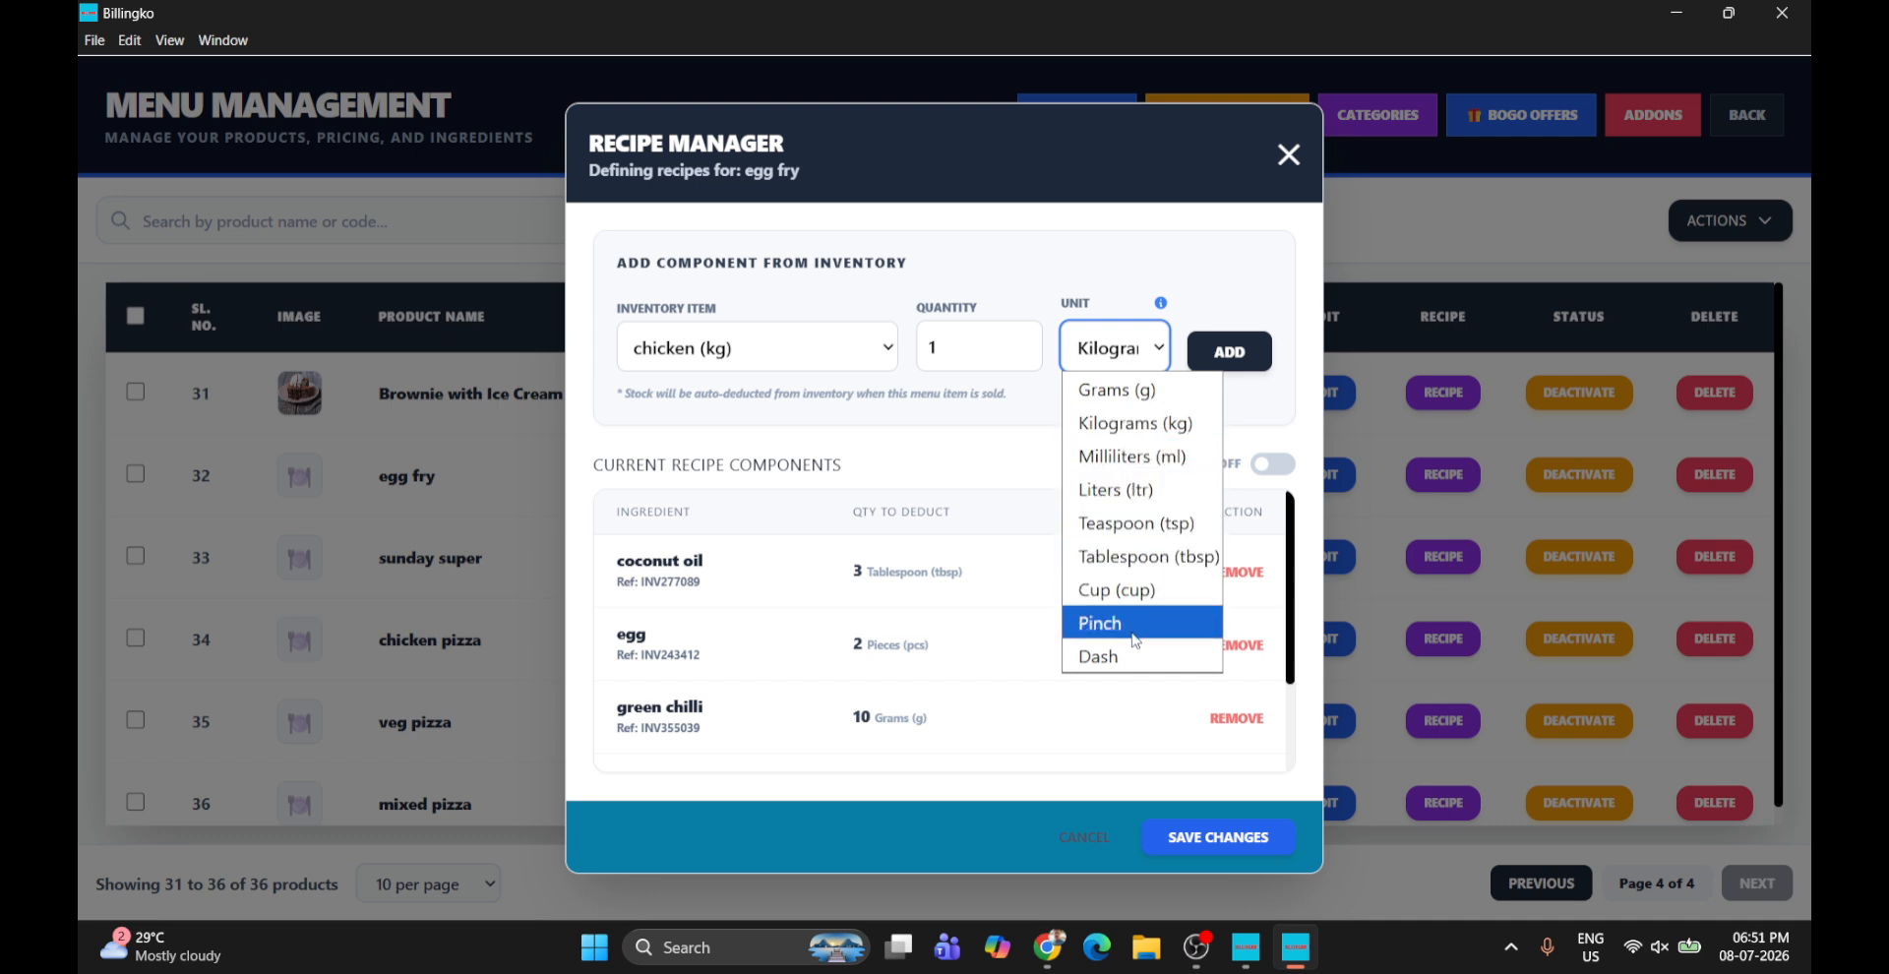
left_click(1145, 395)
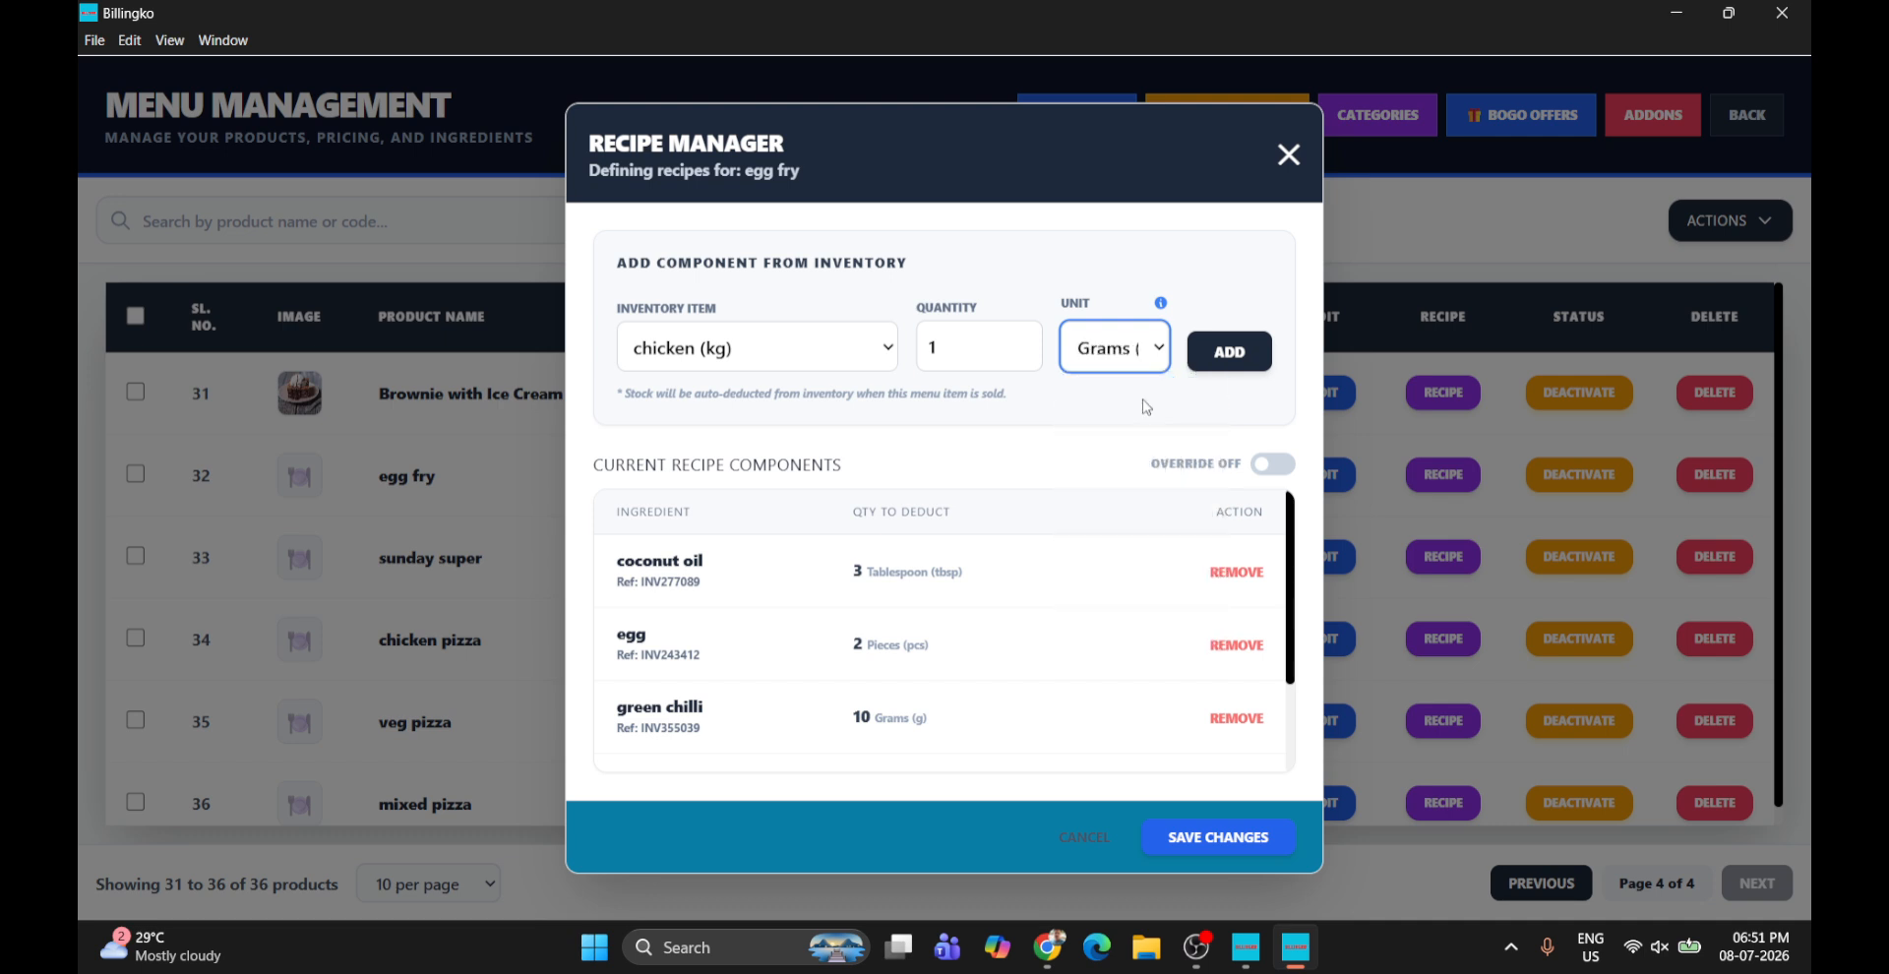
left_click(945, 351)
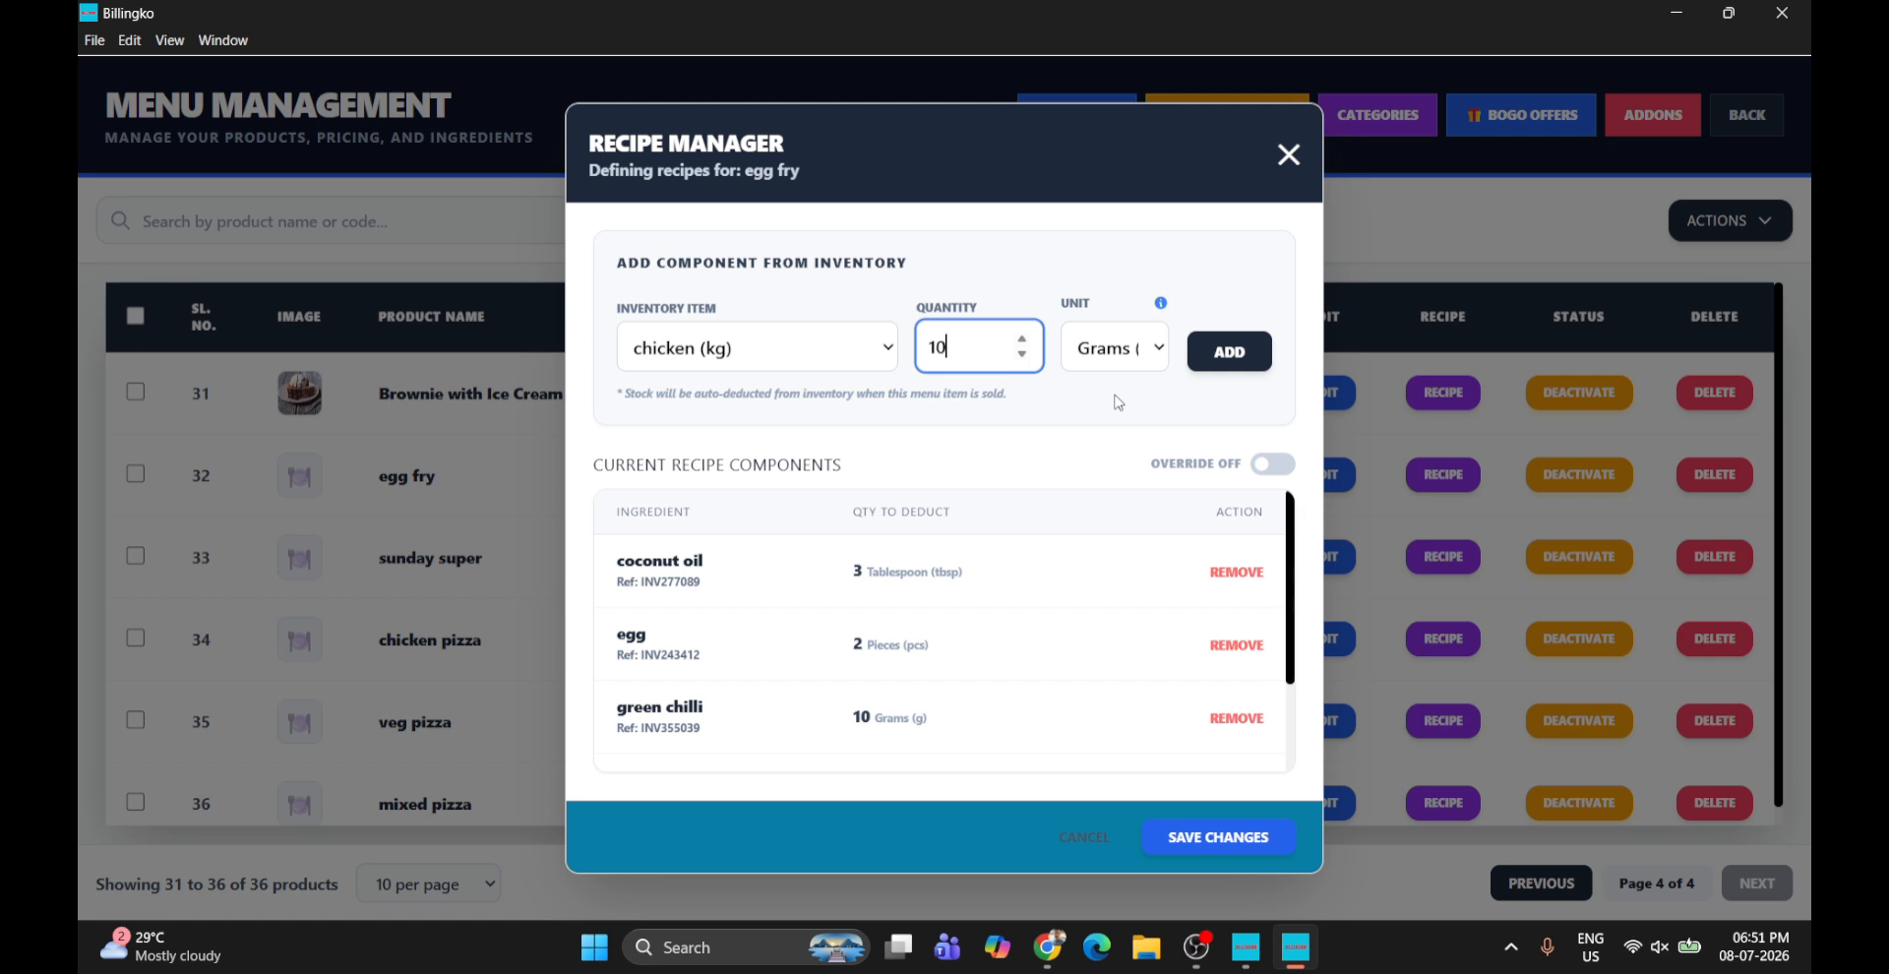
left_click(1252, 362)
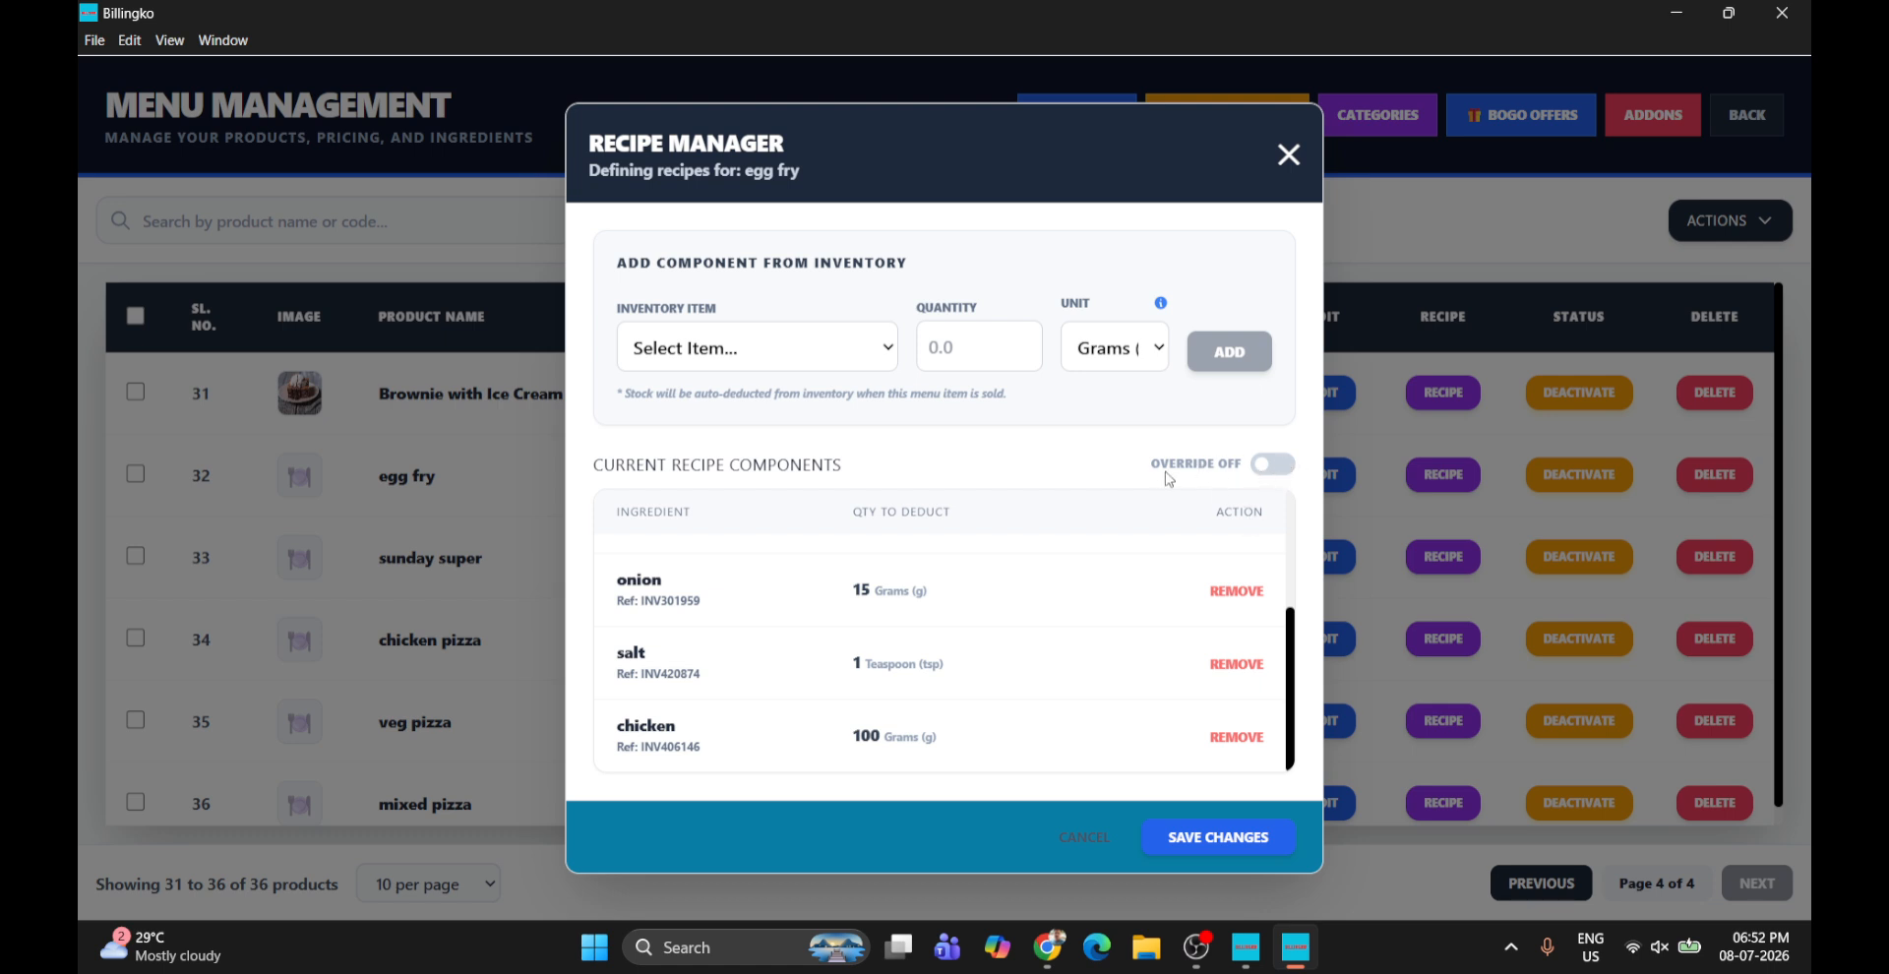
Remove chicken from the egg fry recipe, switch the override on and back off, and save the recipe changes
left_click(1258, 470)
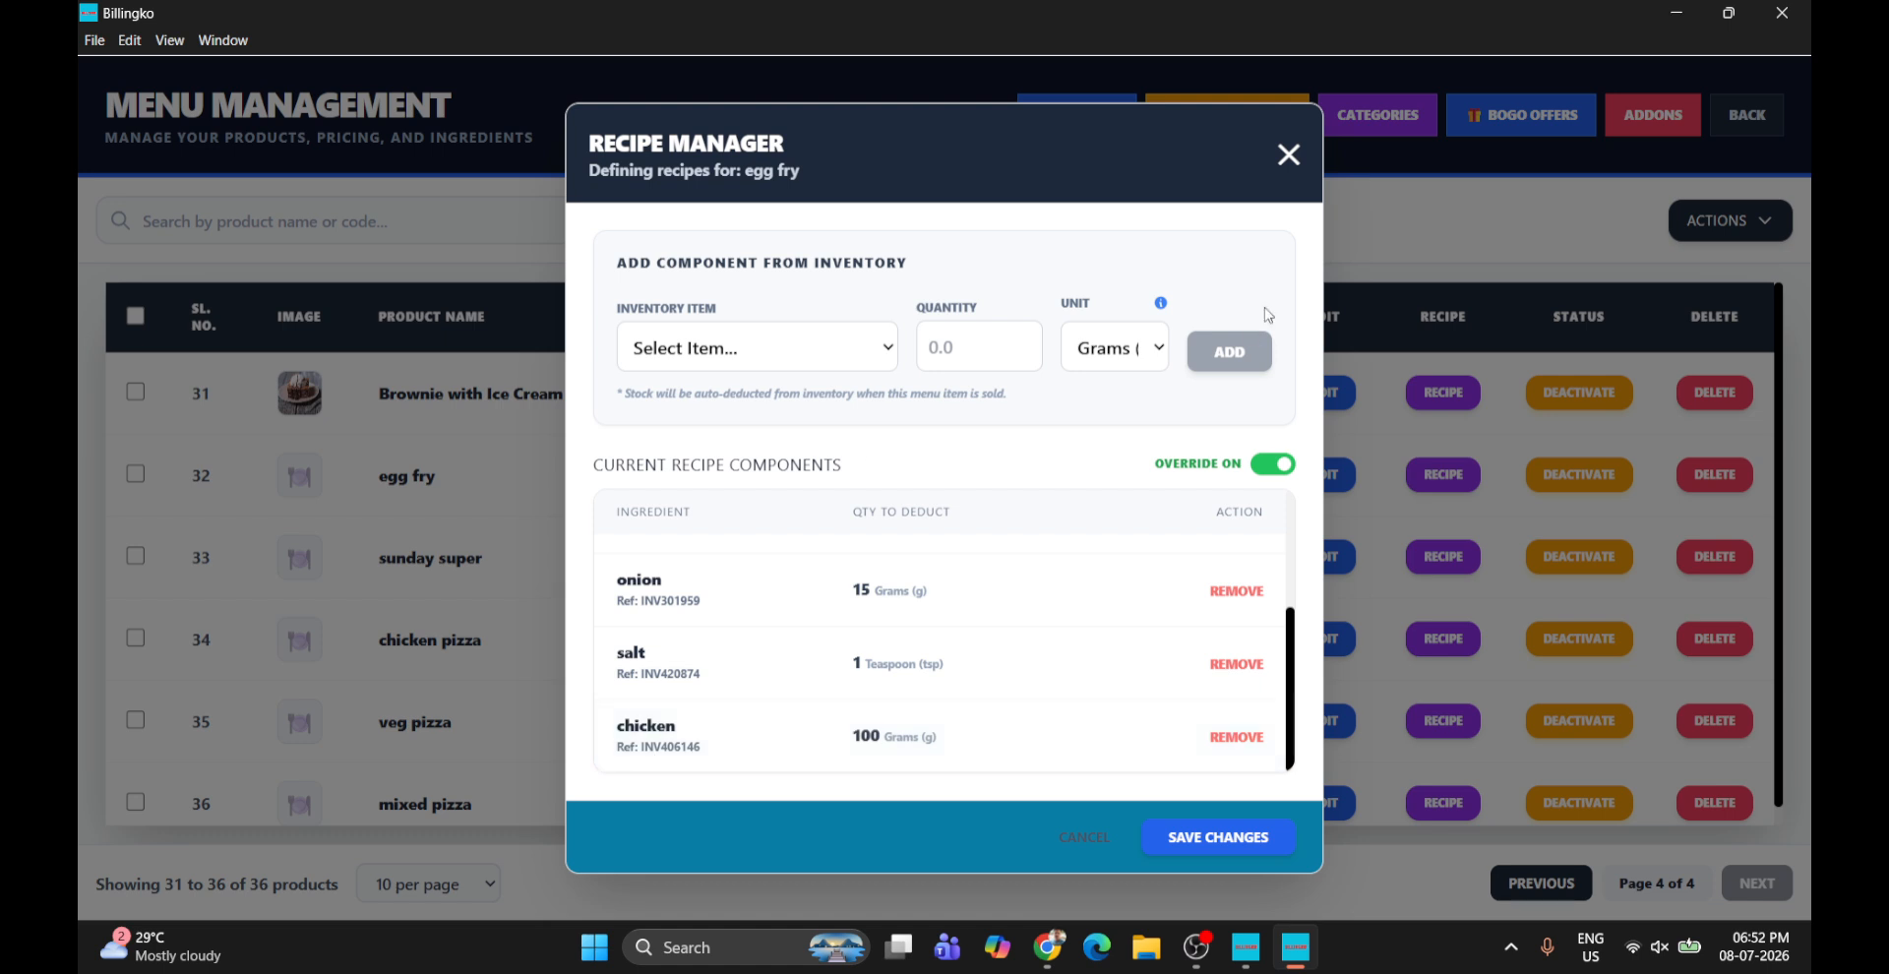
left_click(1230, 737)
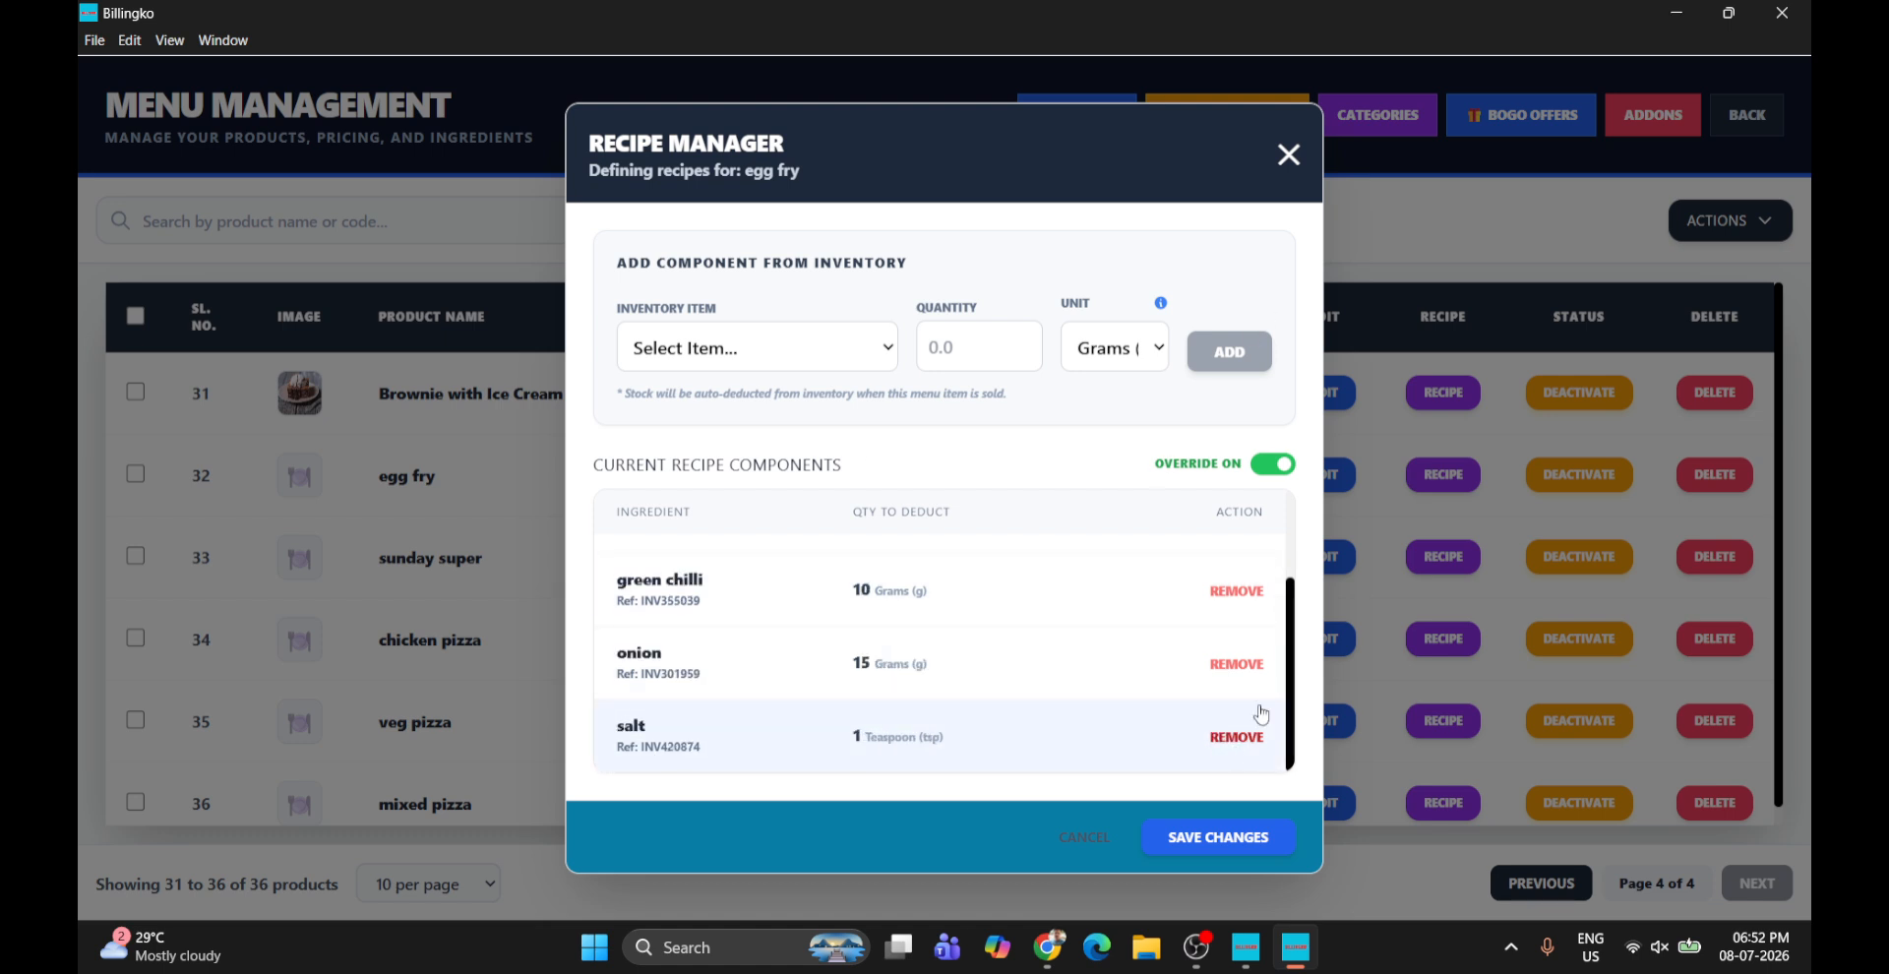
left_click(1269, 468)
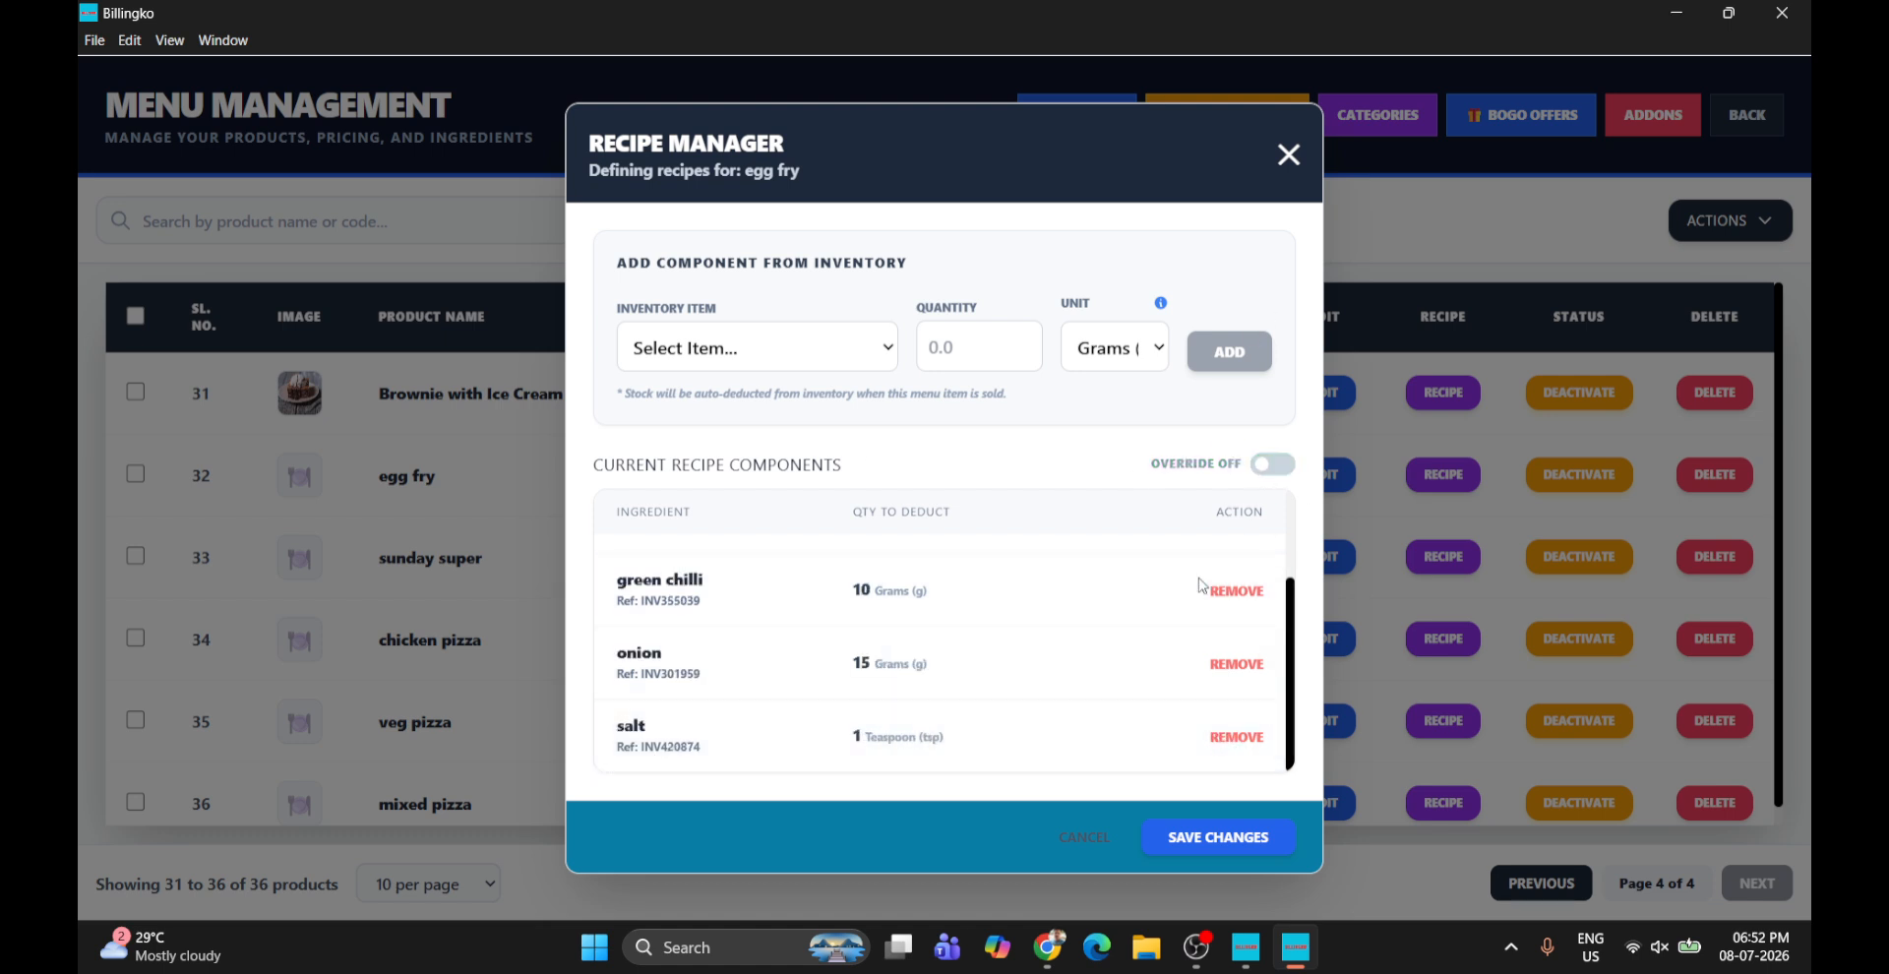
left_click(1216, 845)
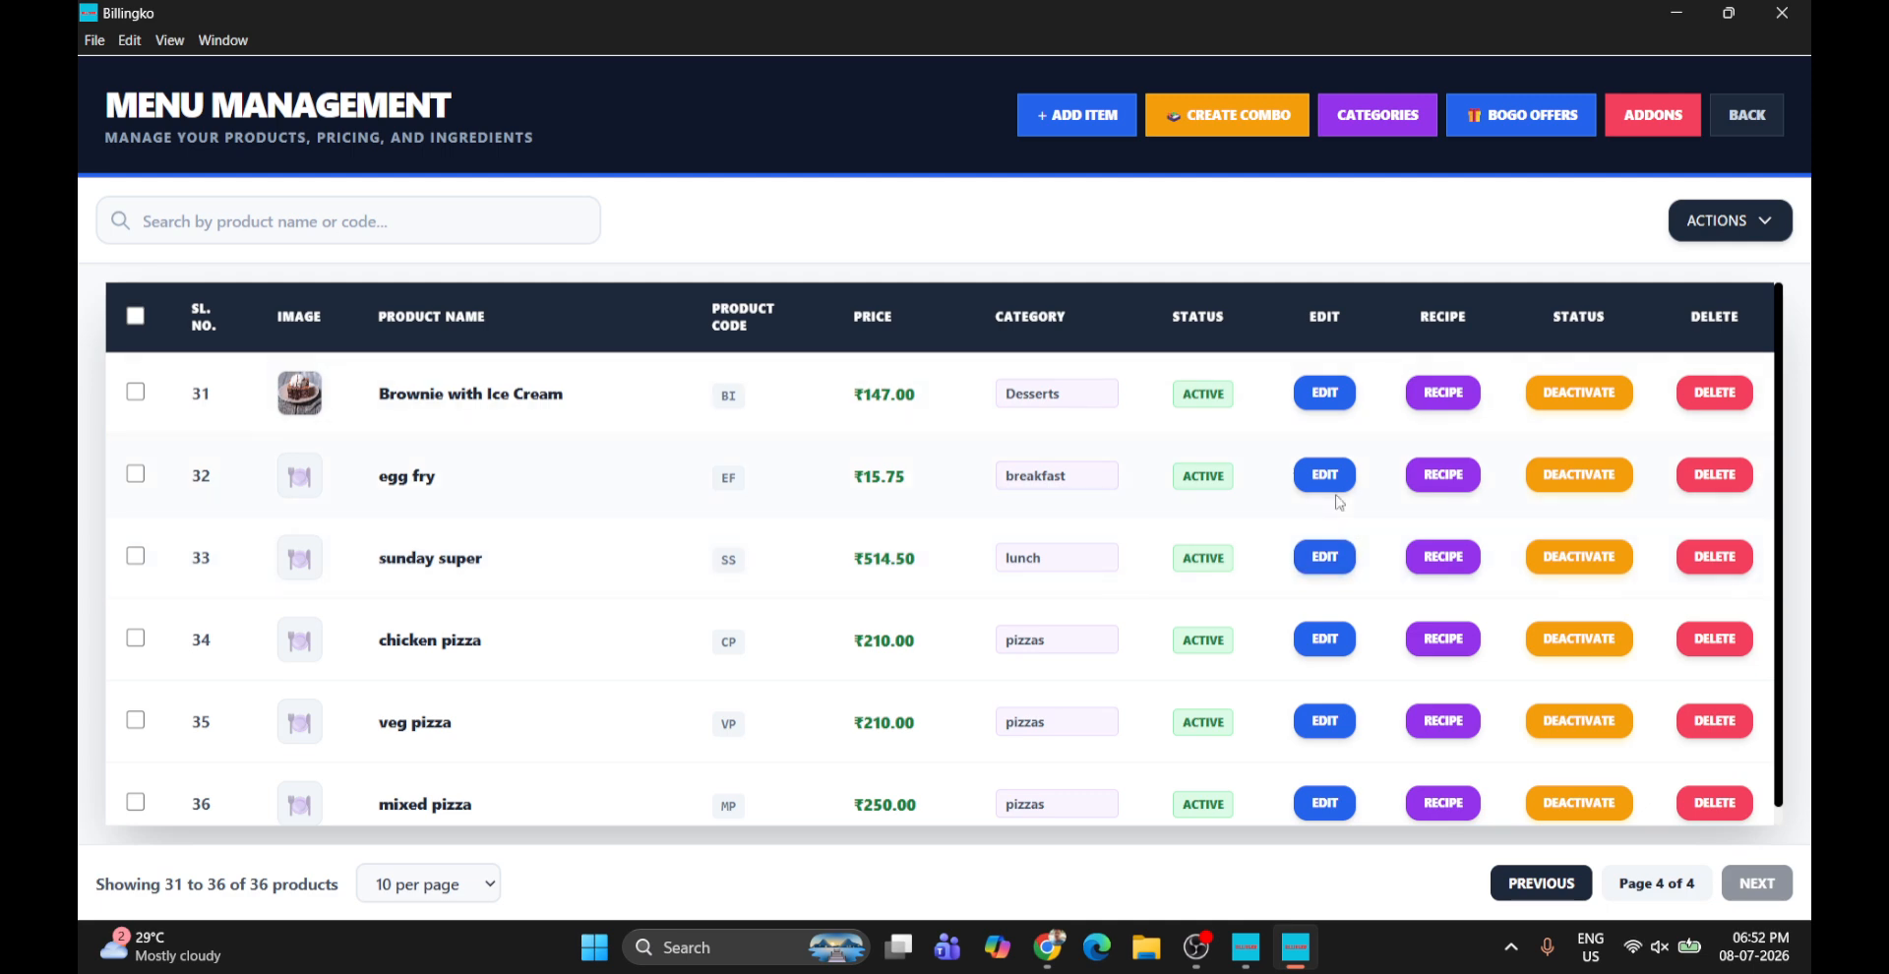
Go from menu management to the inventory's purchase history and print the newest purchase invoice of ₹3020.00
left_click(1746, 115)
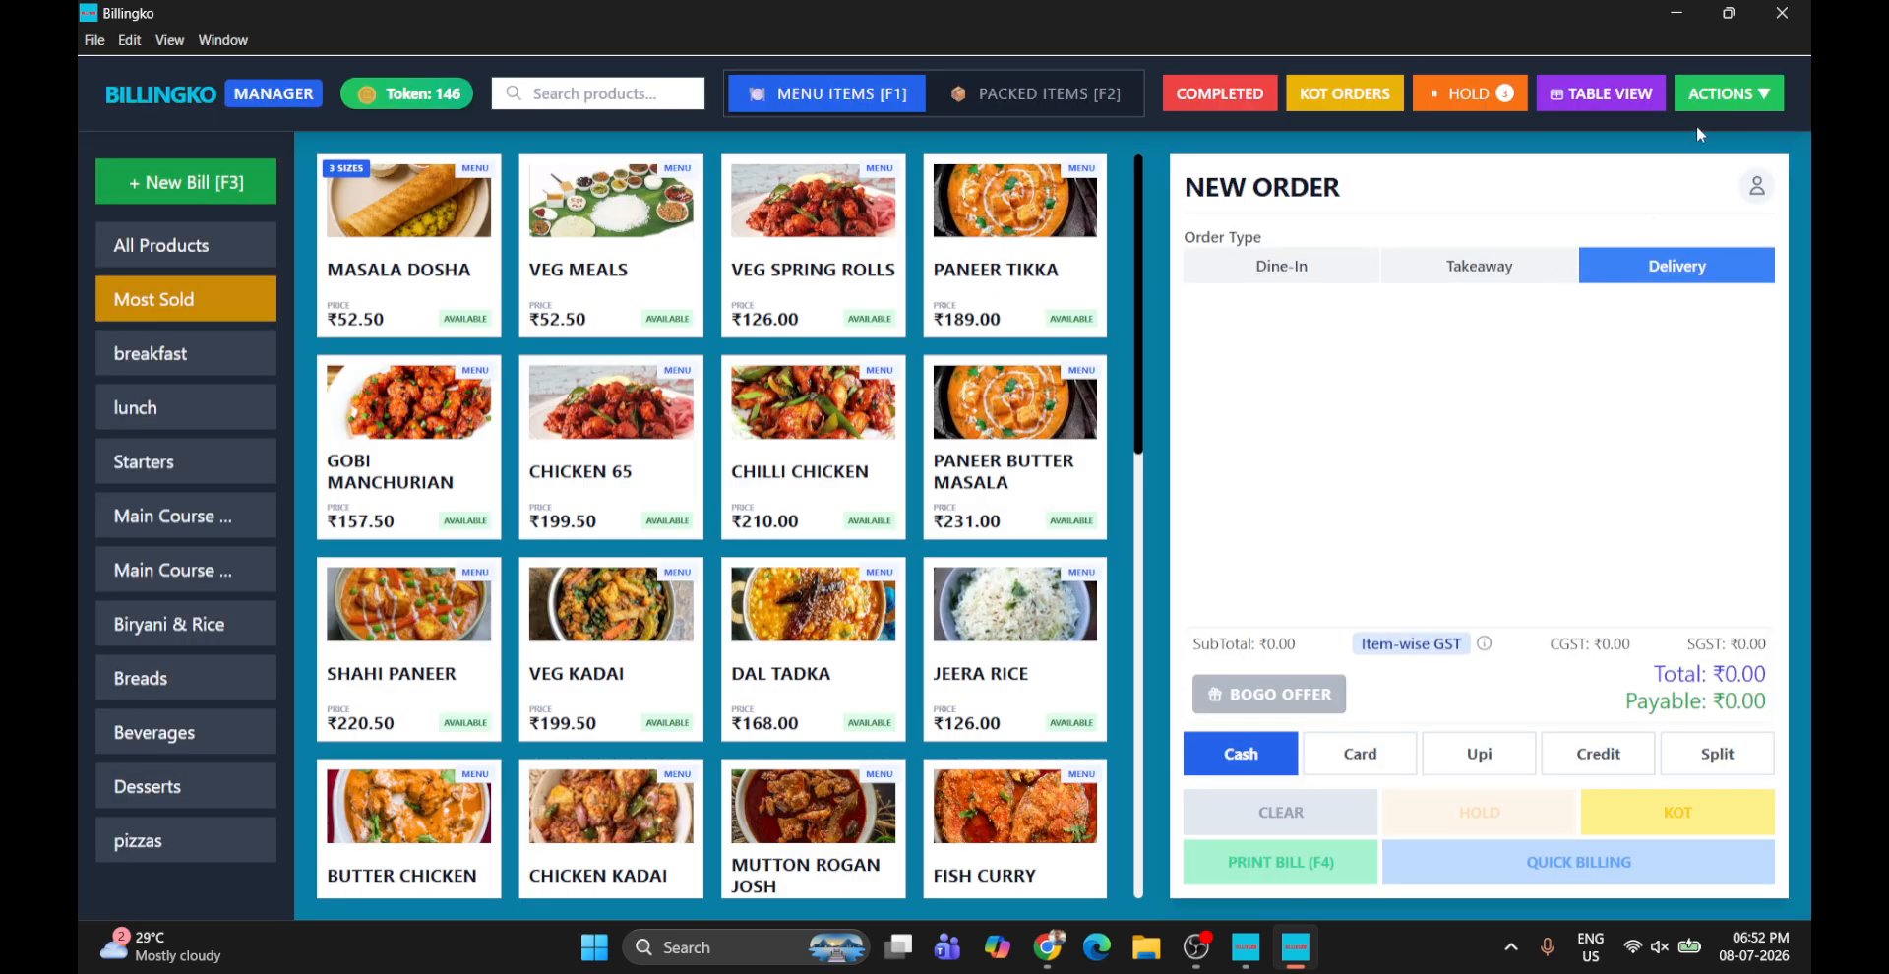
left_click(1735, 93)
left_click(1705, 473)
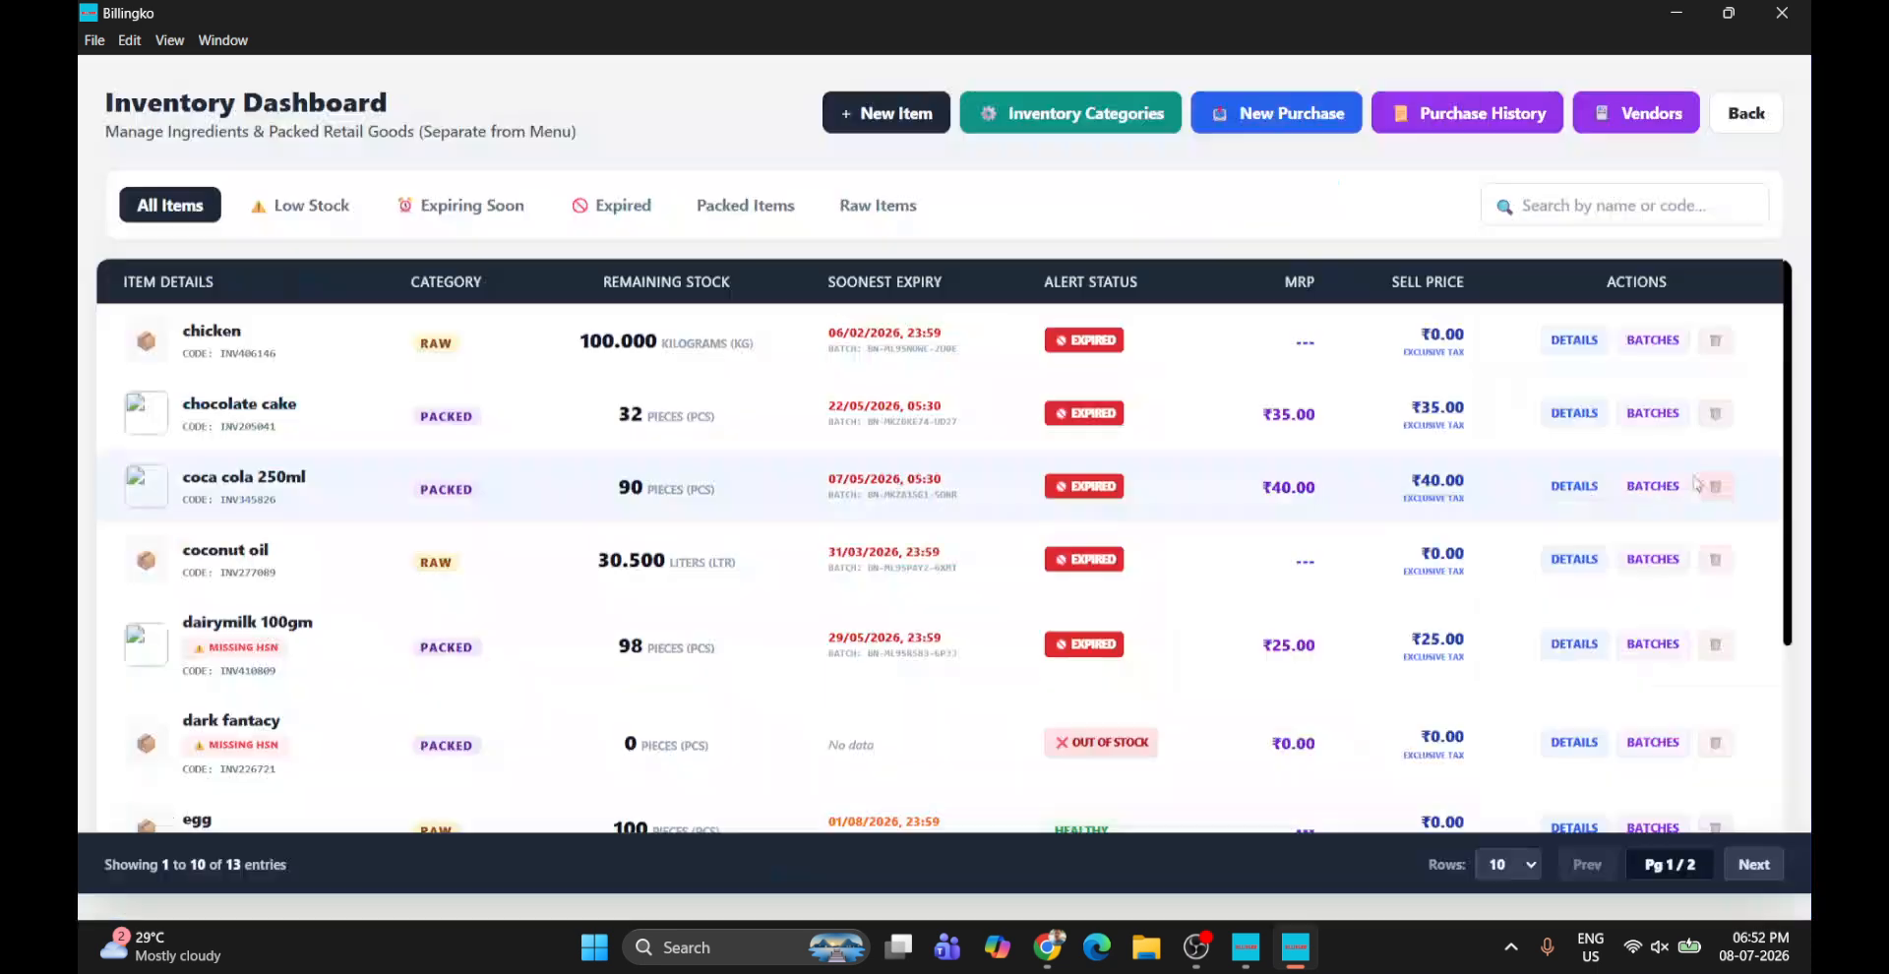
left_click(1446, 128)
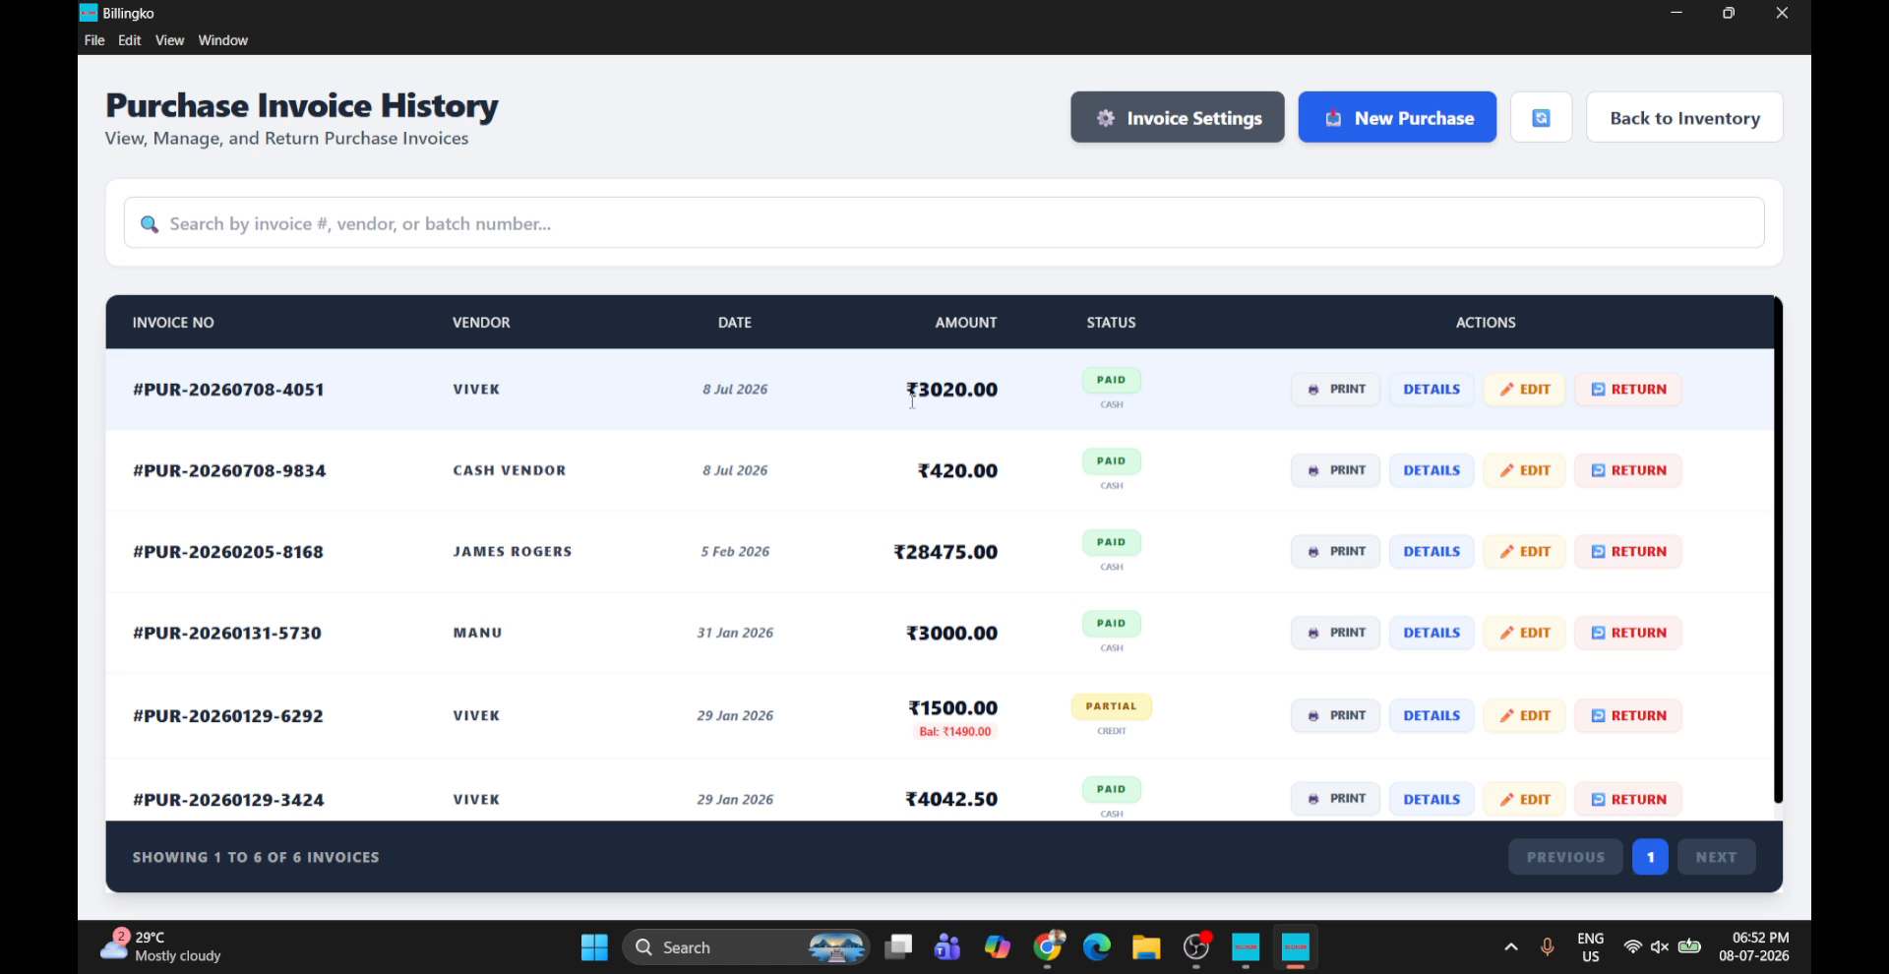
left_click(1346, 397)
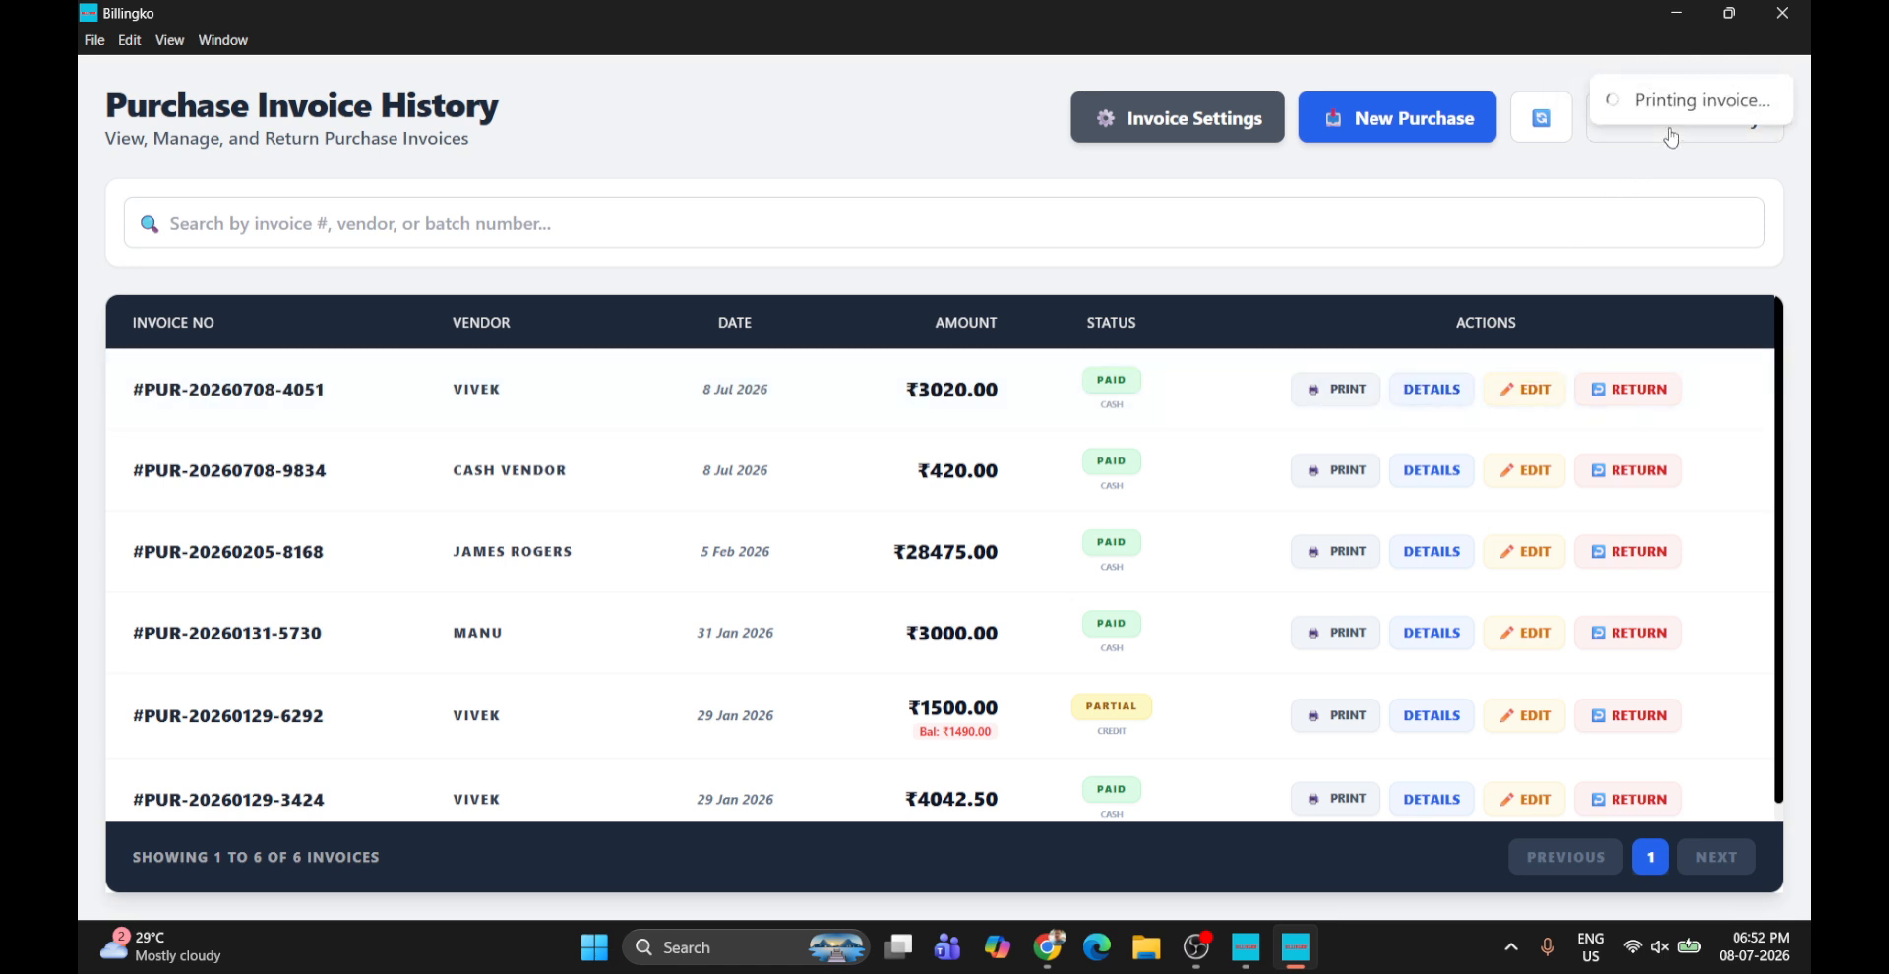
Examine the details of the ₹3020.00 purchase invoice, including the batch number of each purchased item, and close them
left_click(1428, 404)
scroll(1391, 439, "down", 1)
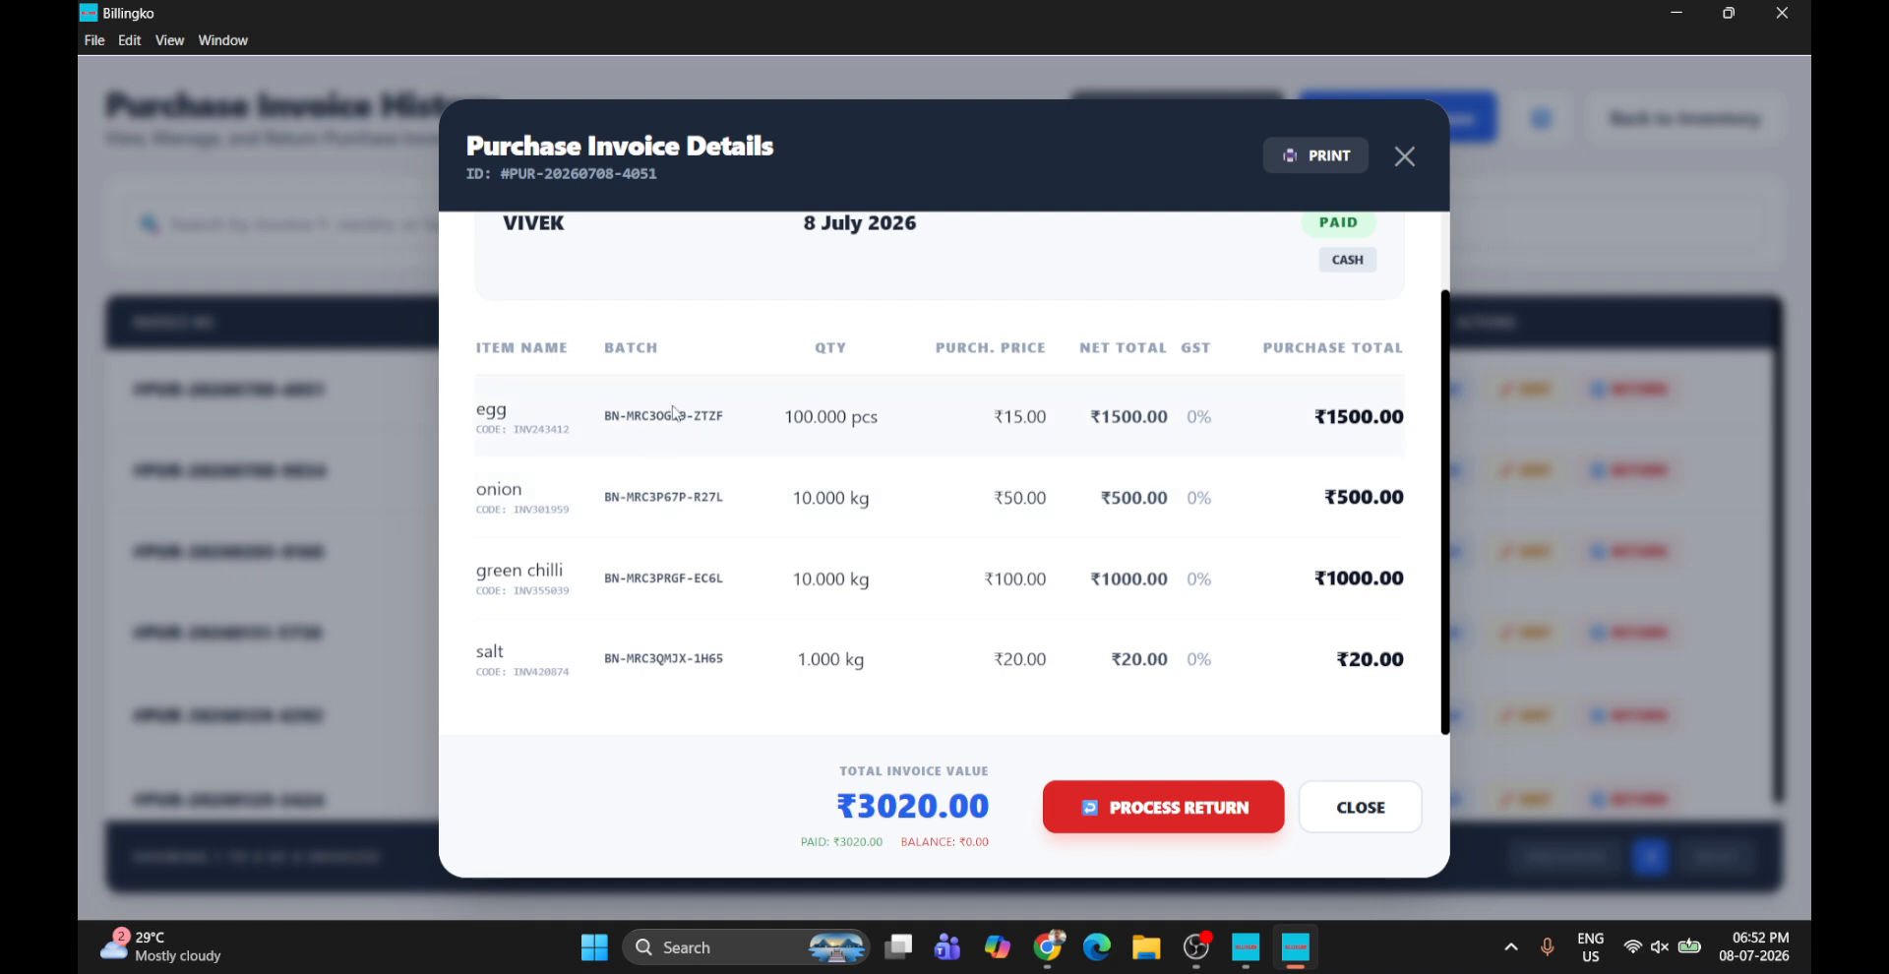
left_click_drag(595, 421, 735, 417)
left_click_drag(758, 484, 595, 498)
left_click(616, 563)
left_click_drag(617, 571, 782, 600)
left_click(757, 623)
left_click_drag(768, 668, 607, 669)
left_click(770, 642)
scroll(1290, 421, "up", 1)
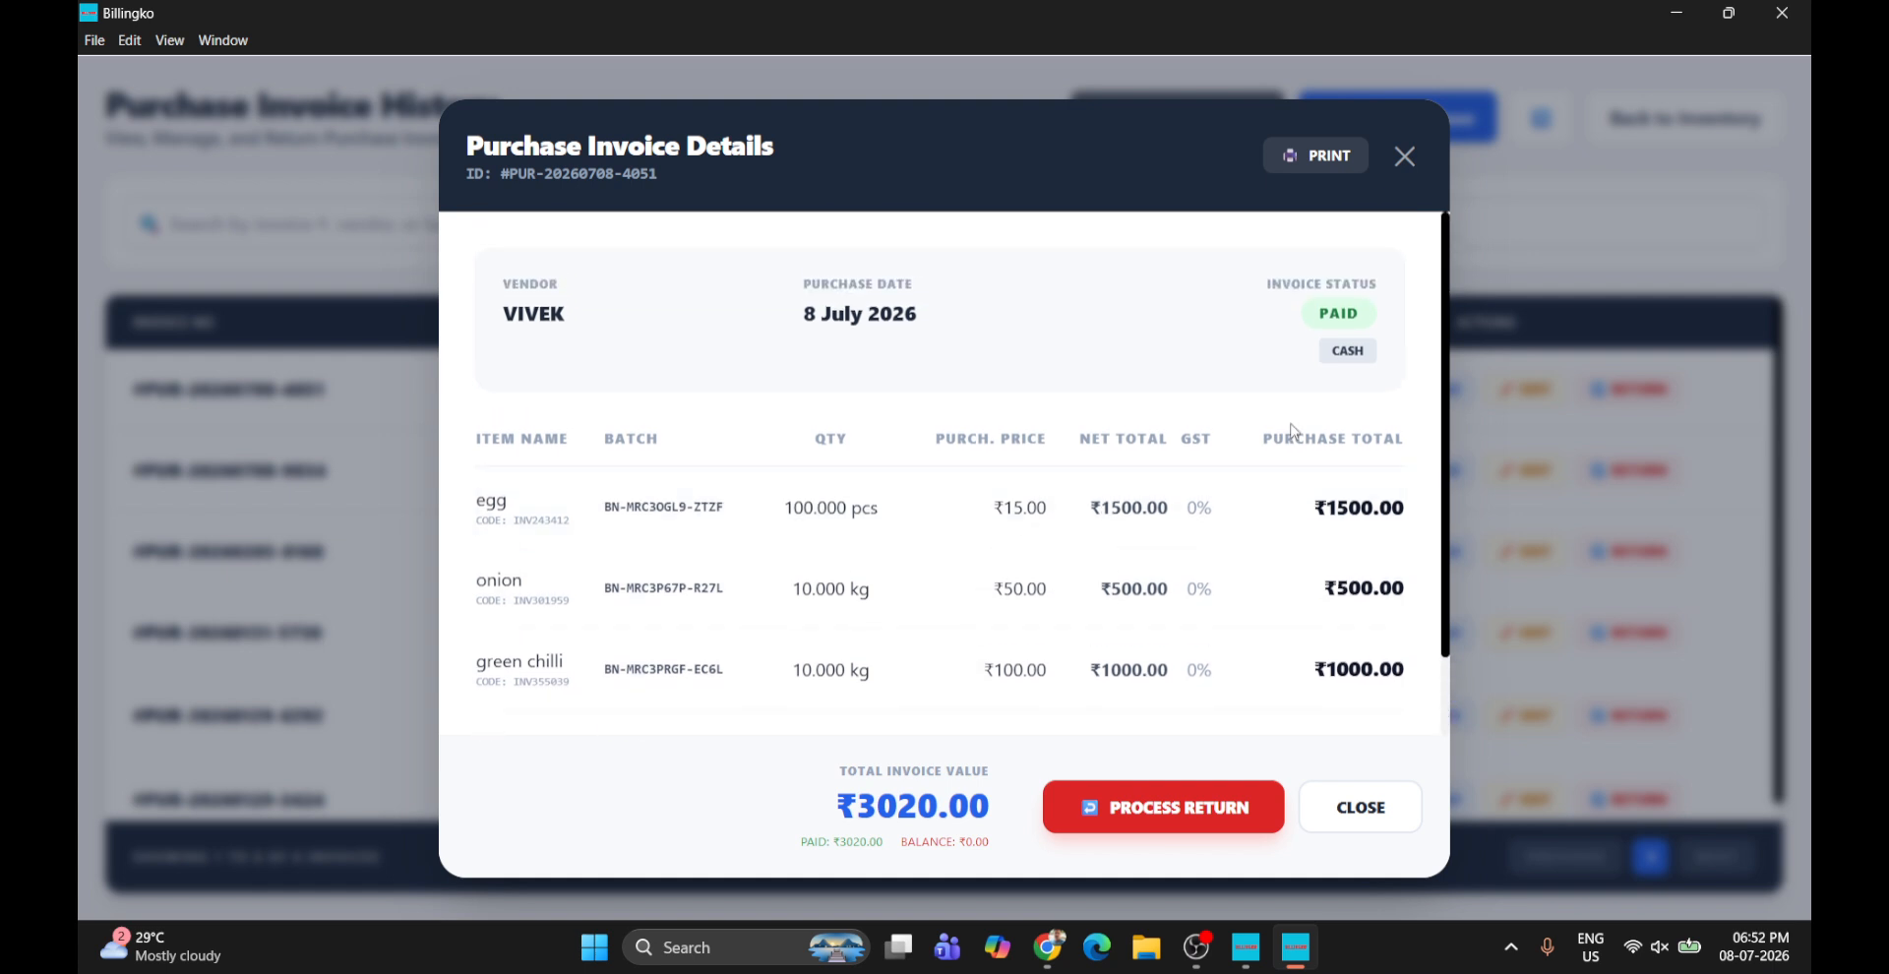
scroll(970, 465, "down", 1)
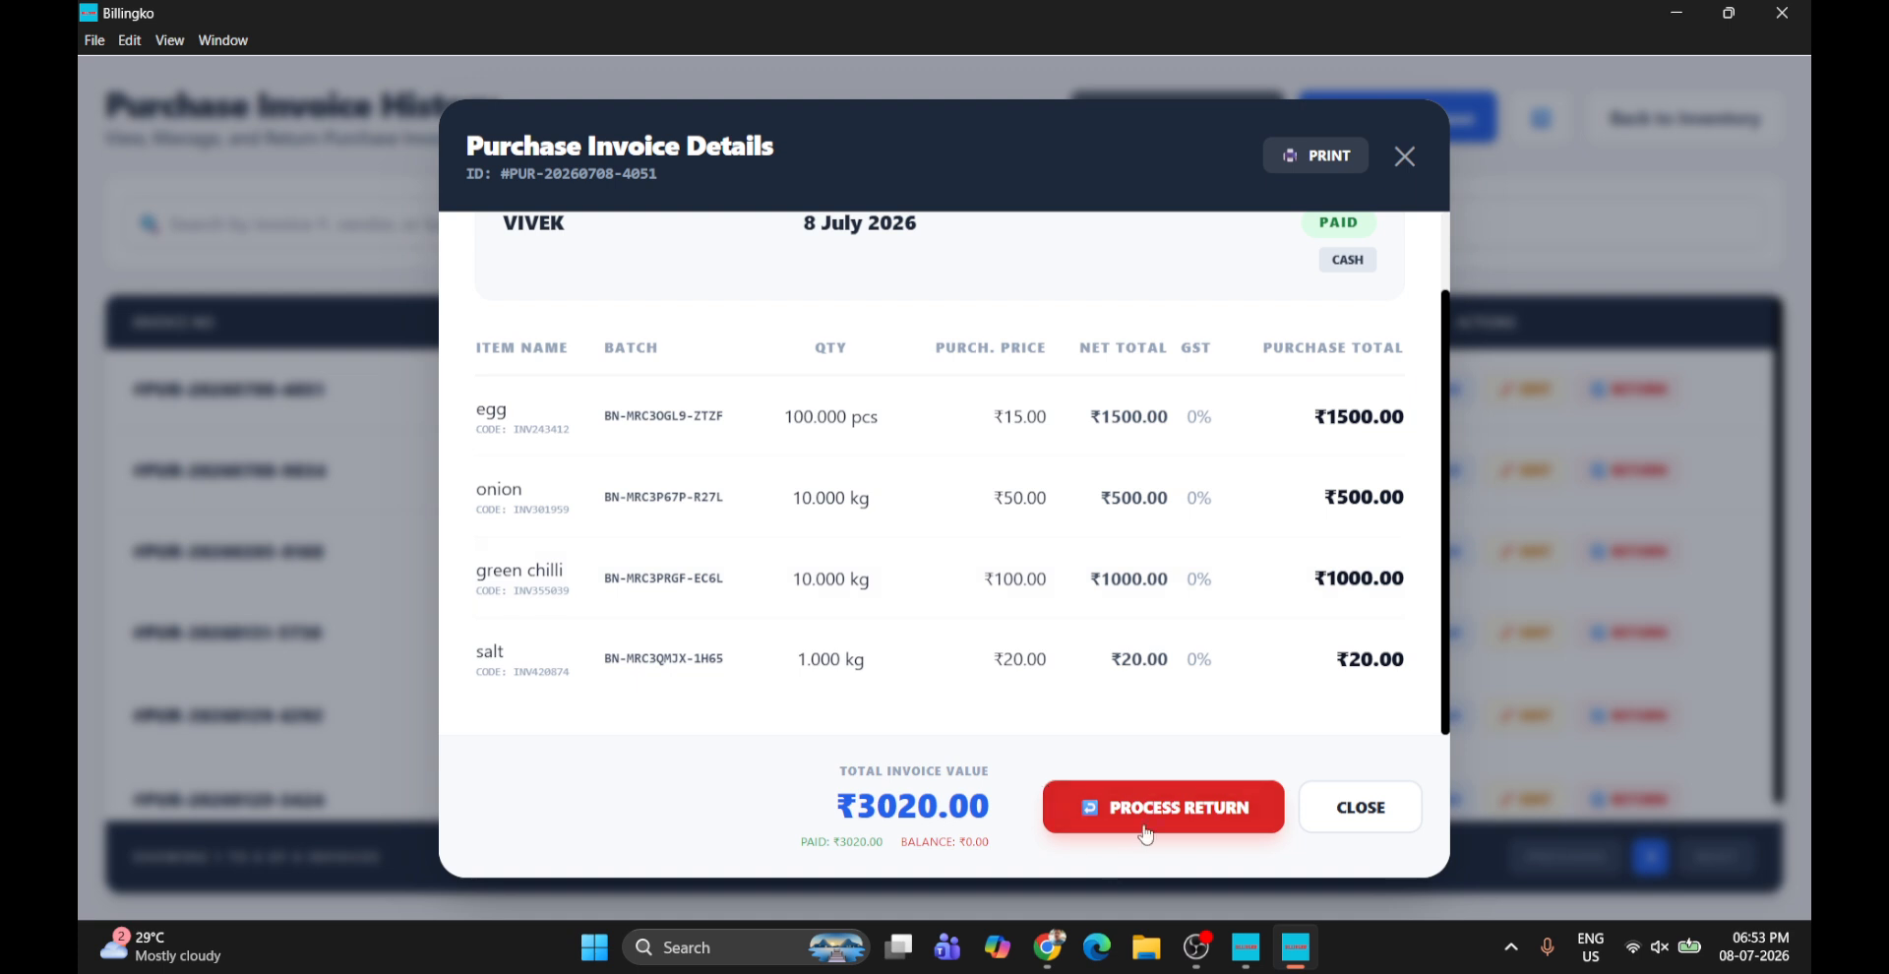
left_click(1373, 813)
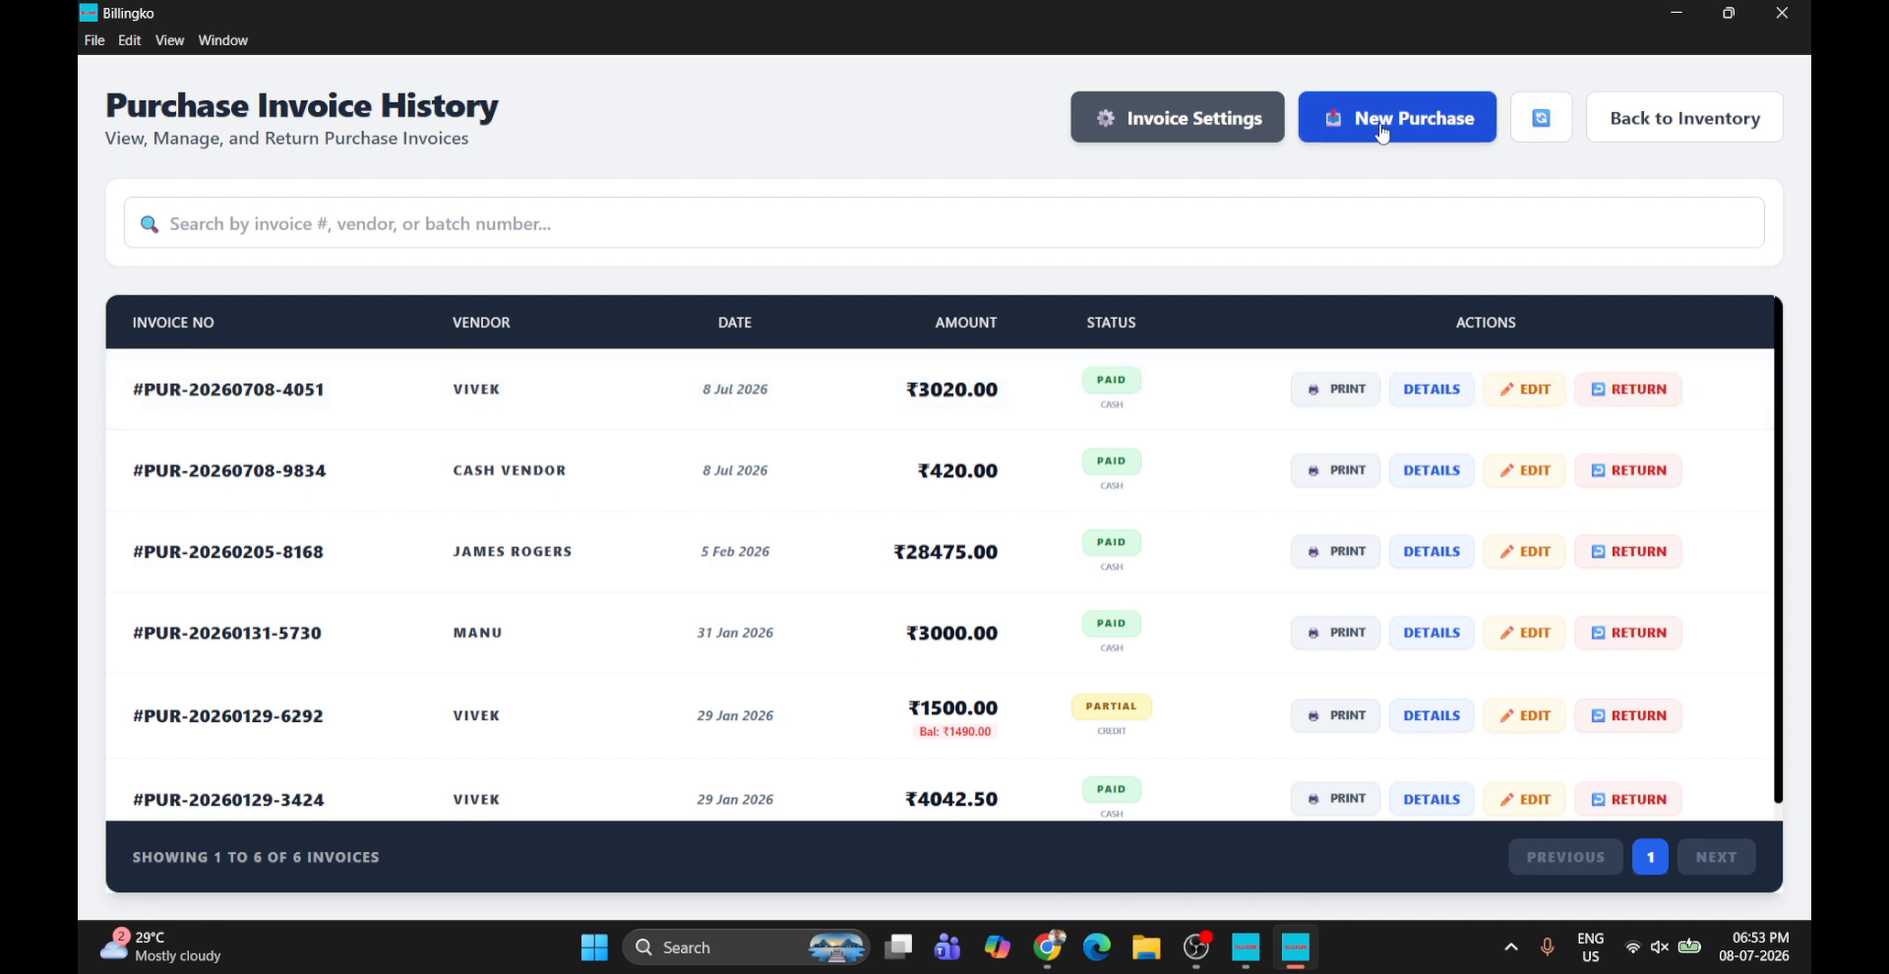
Review the purchase invoice settings for company info, tax and compliance, branding and customization, and close them without saving
left_click(1197, 134)
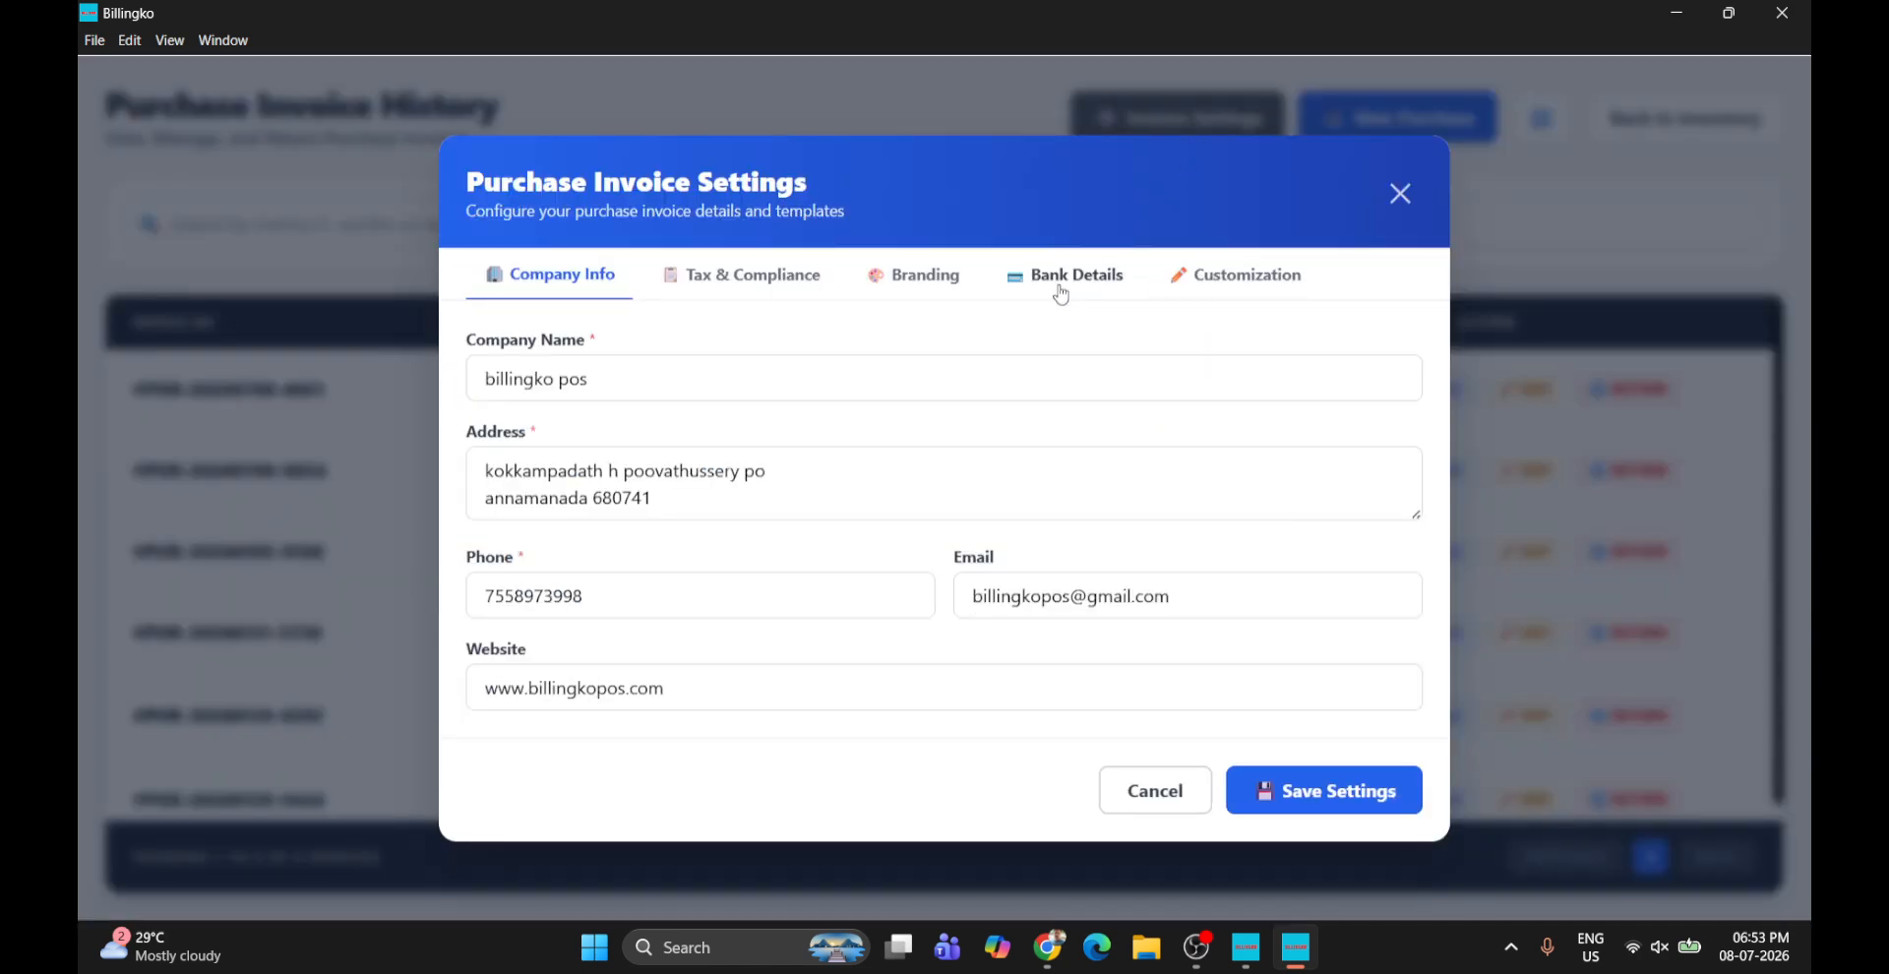
left_click(1212, 278)
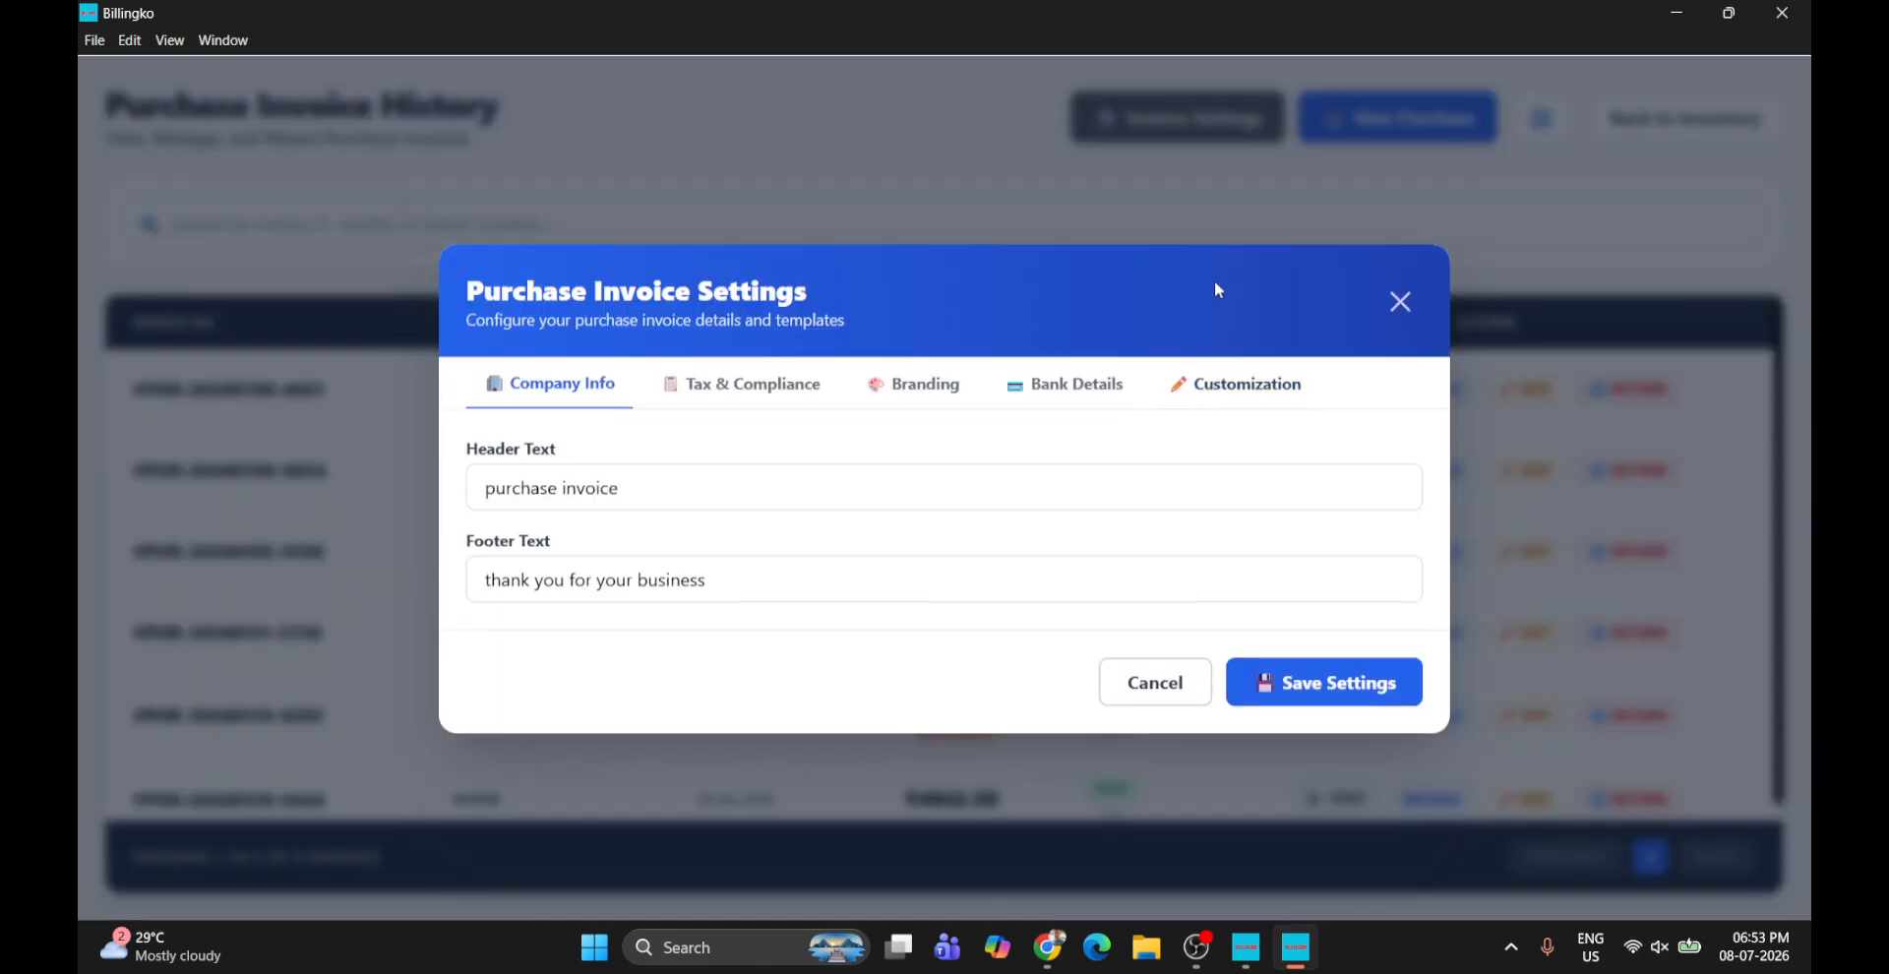
left_click(1025, 392)
left_click(920, 298)
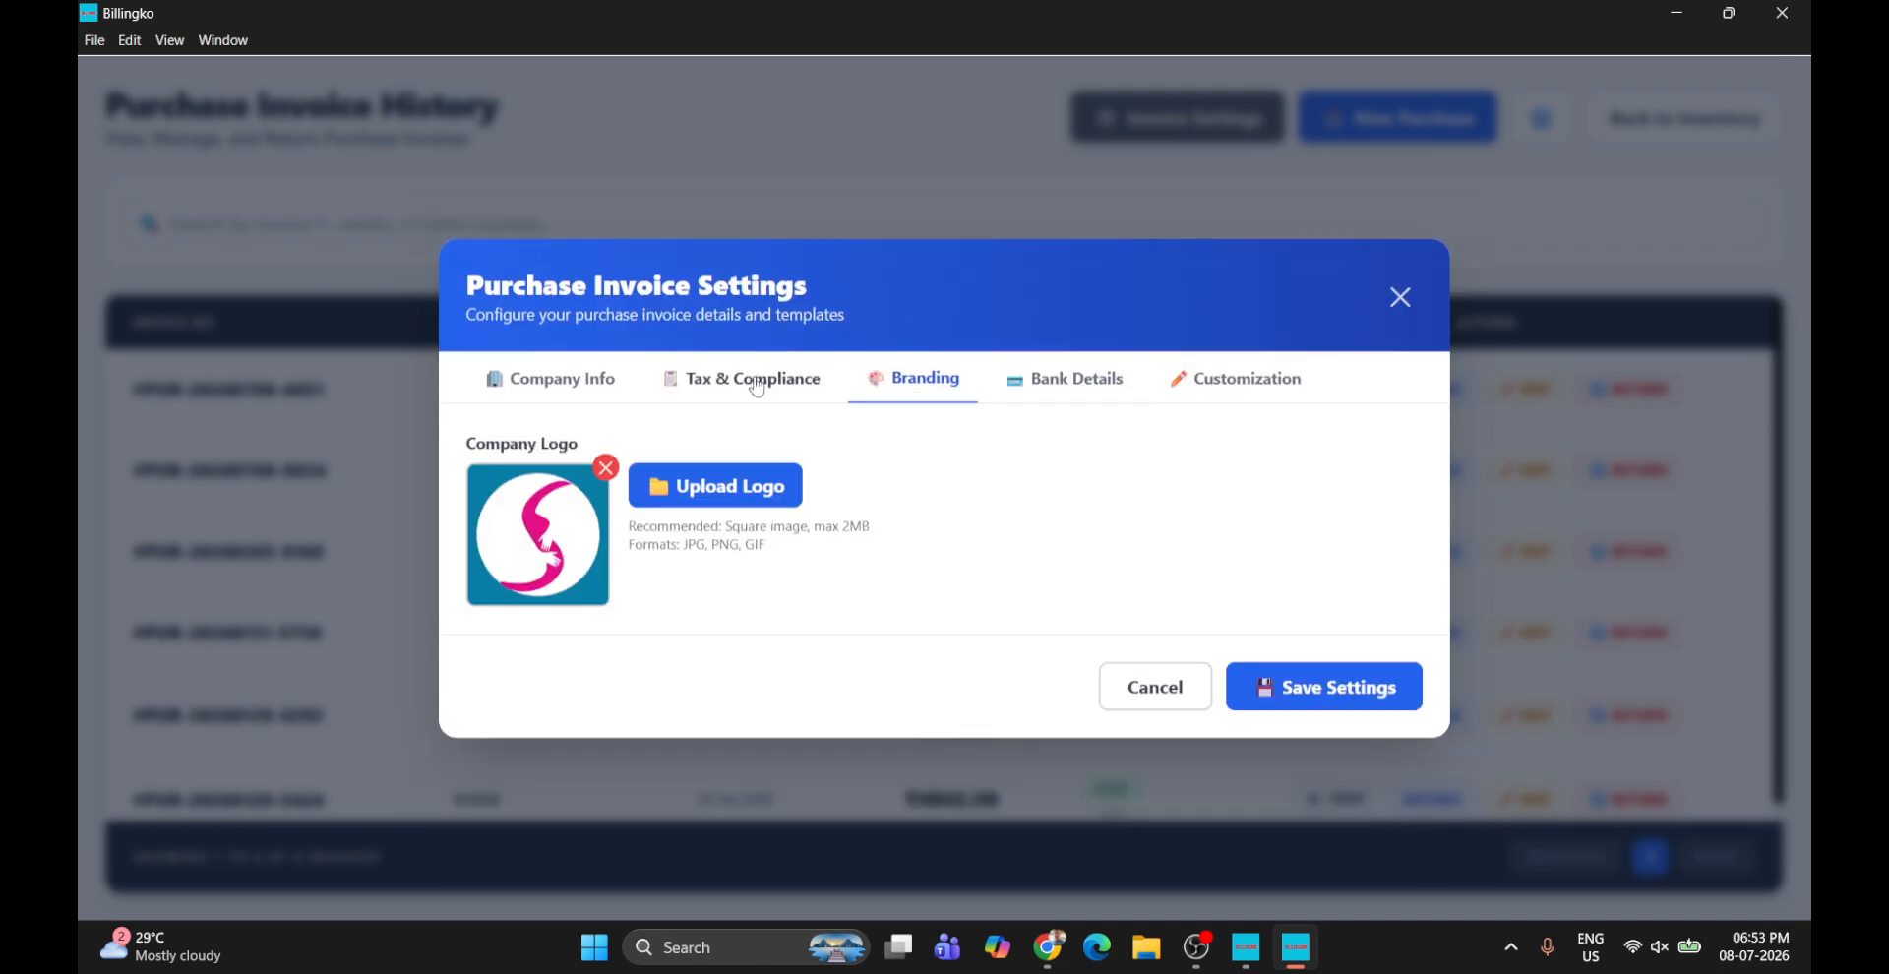
left_click(667, 375)
left_click(553, 346)
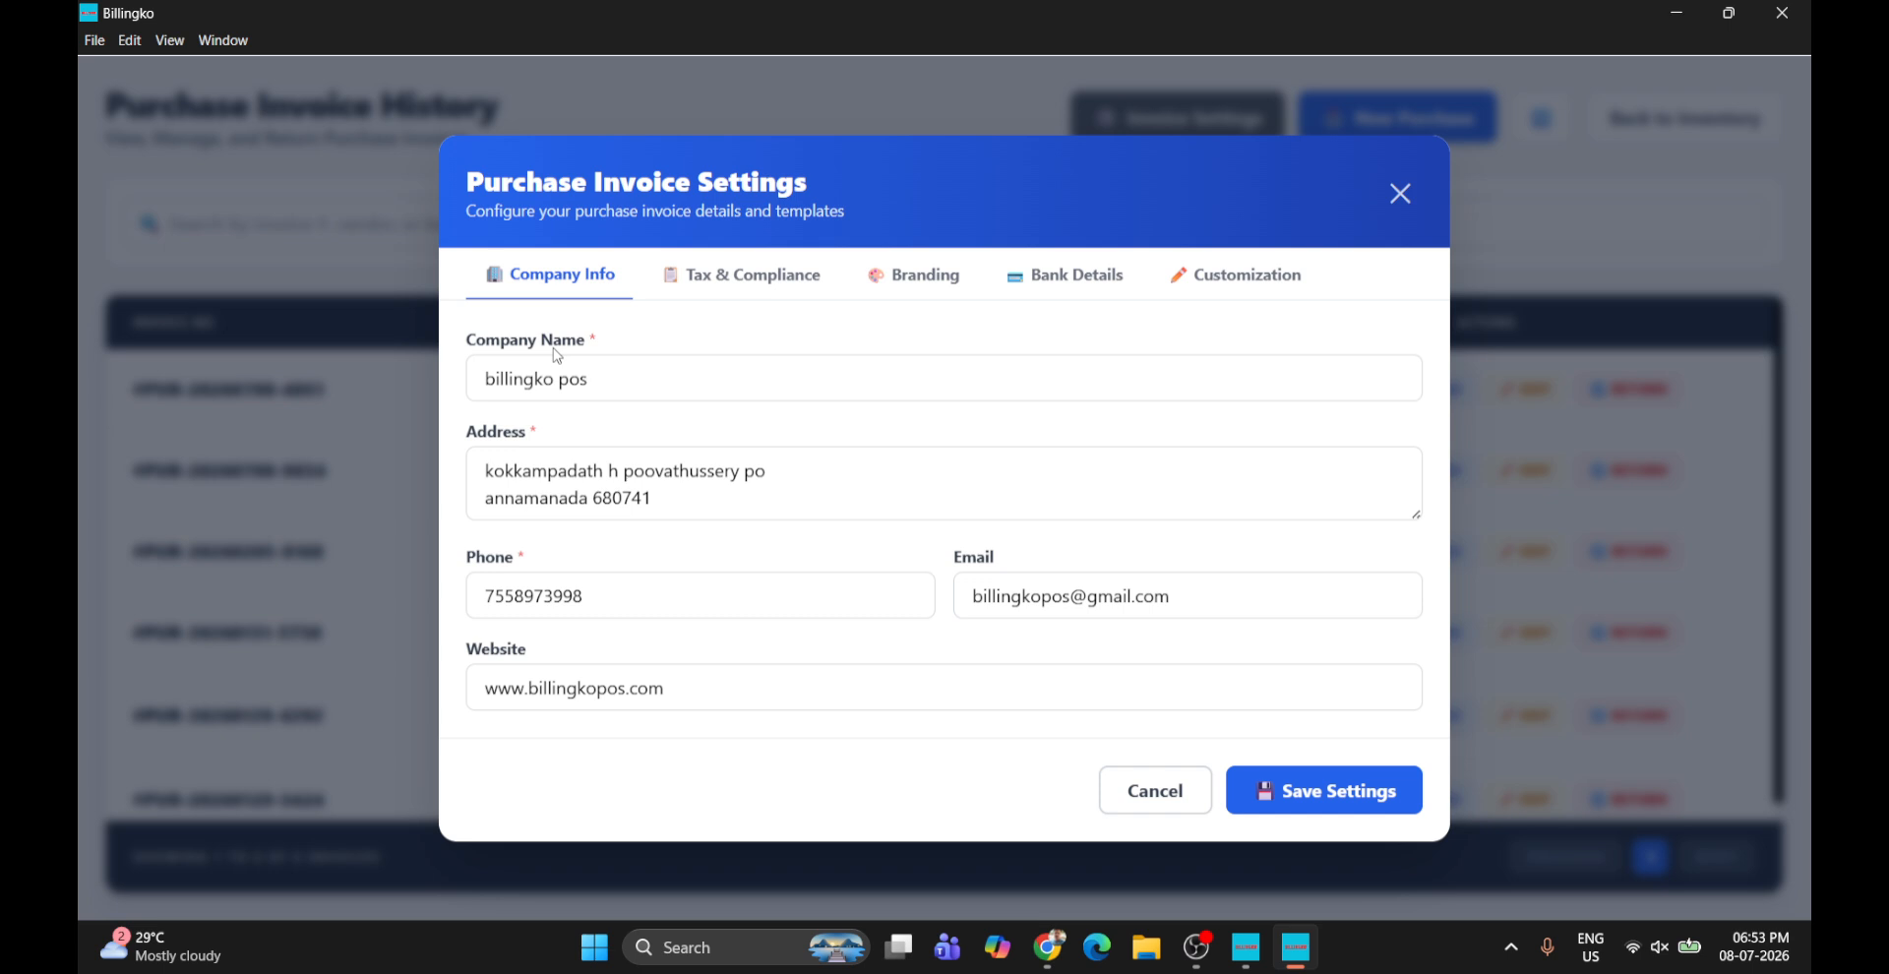
left_click(723, 276)
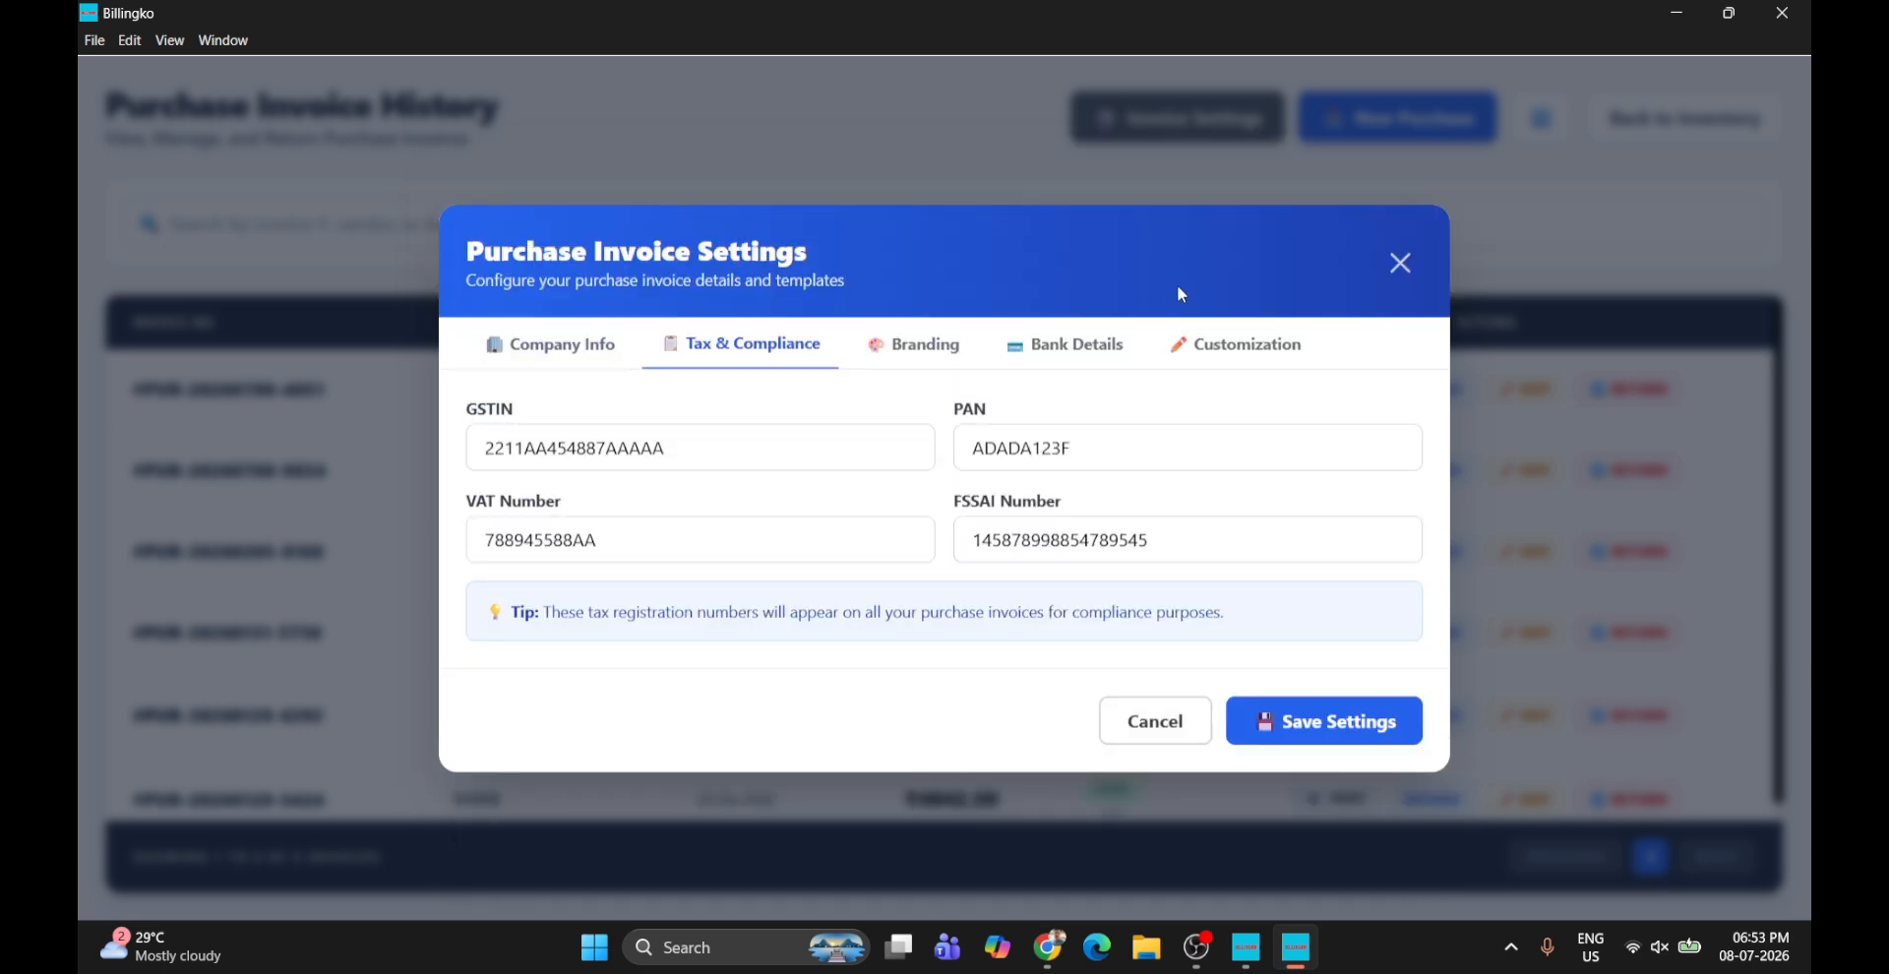
left_click(1402, 264)
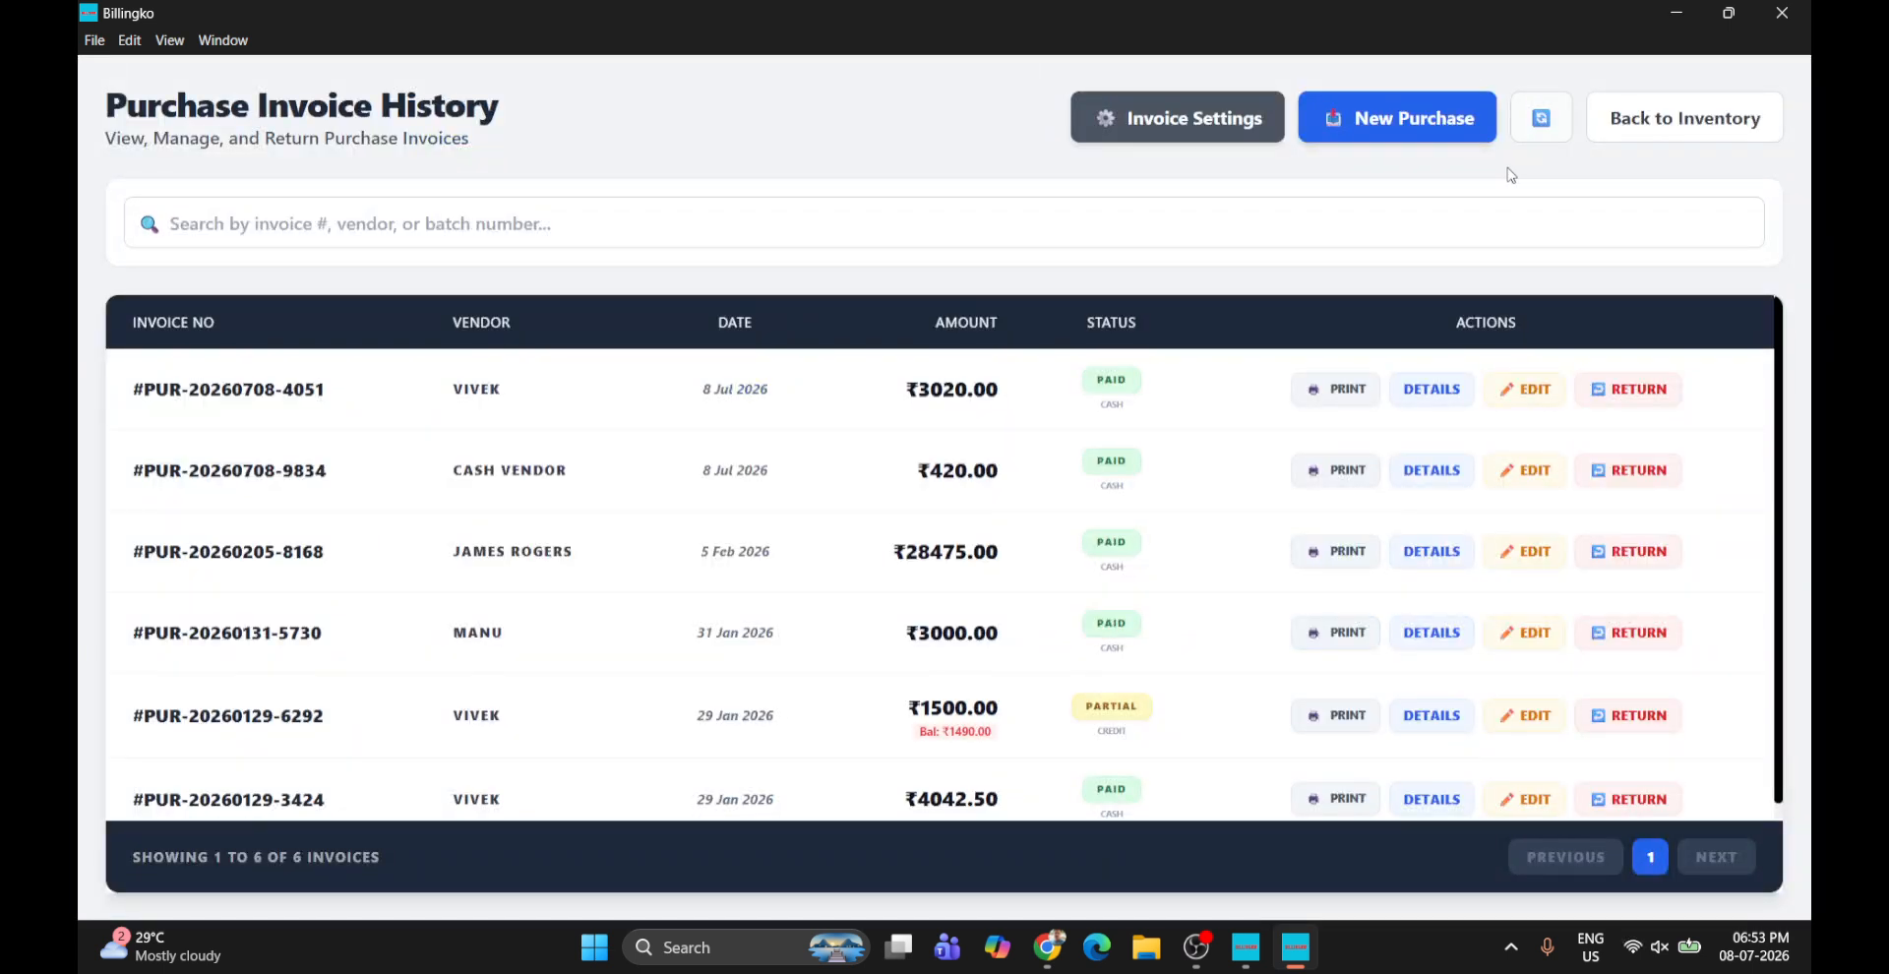
View the blank stock purchase form, cancel it and return to the purchase invoice history by way of the inventory
left_click(1454, 135)
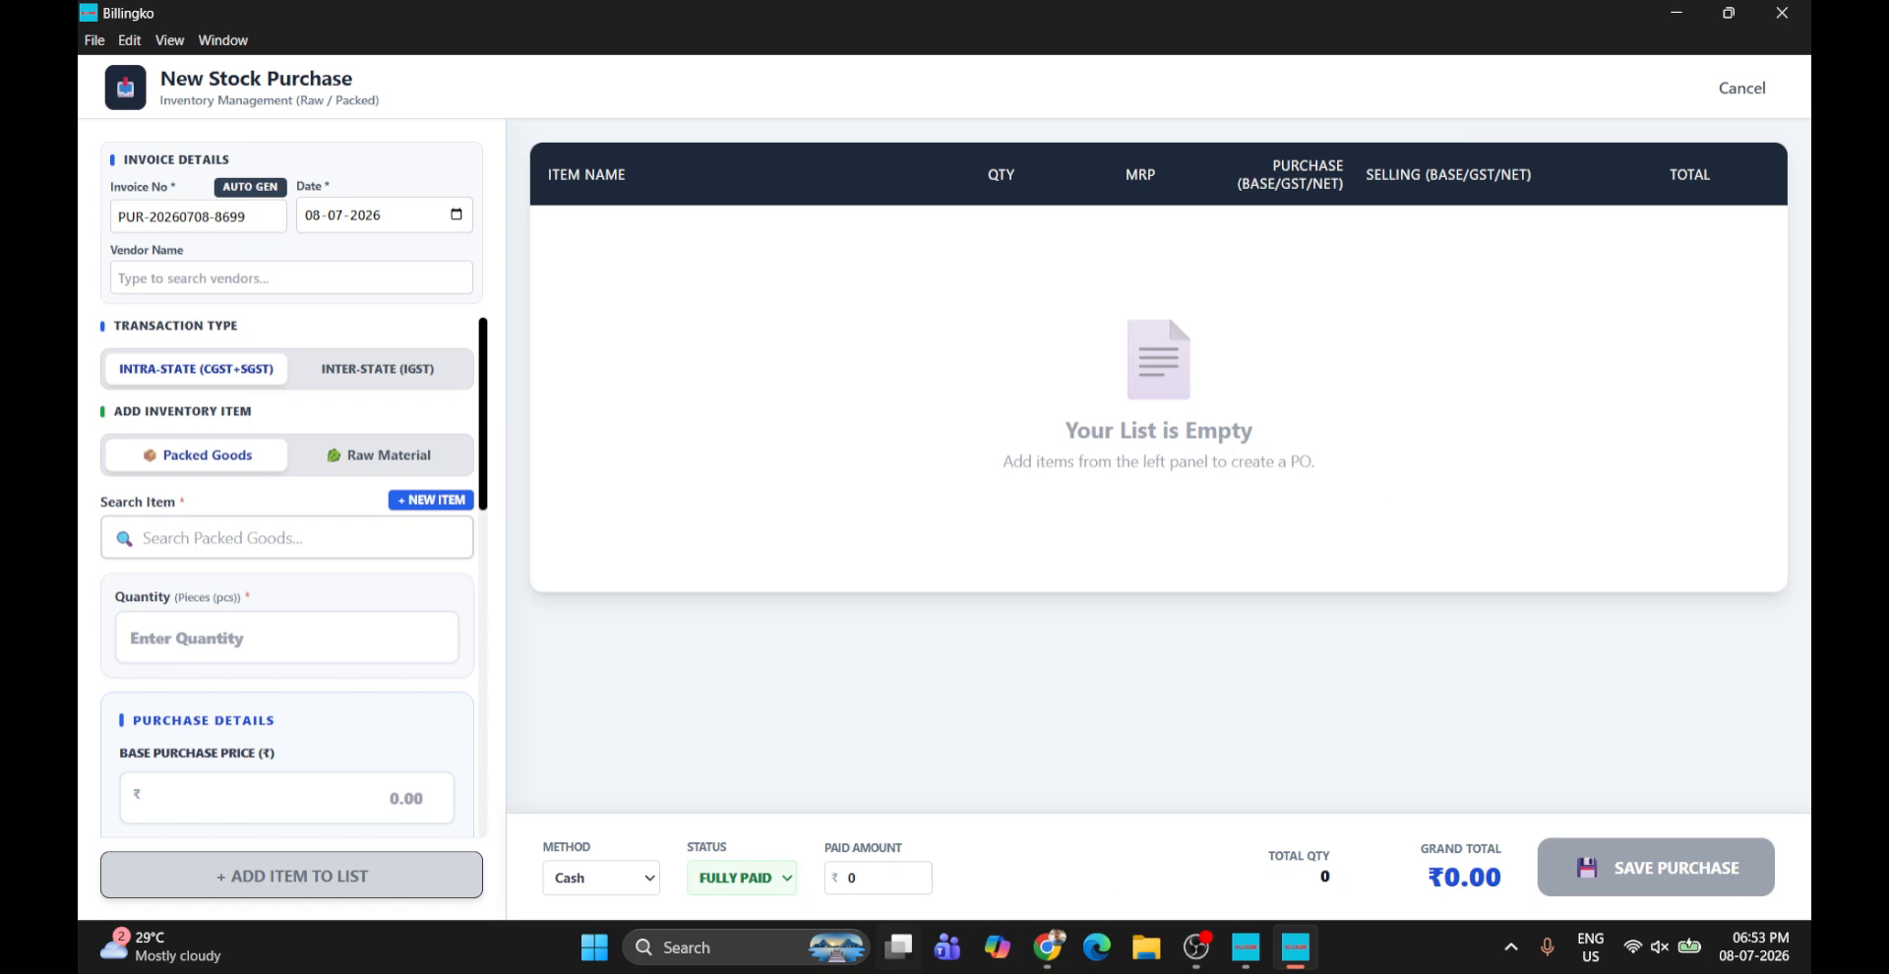
left_click(1742, 88)
left_click(1701, 128)
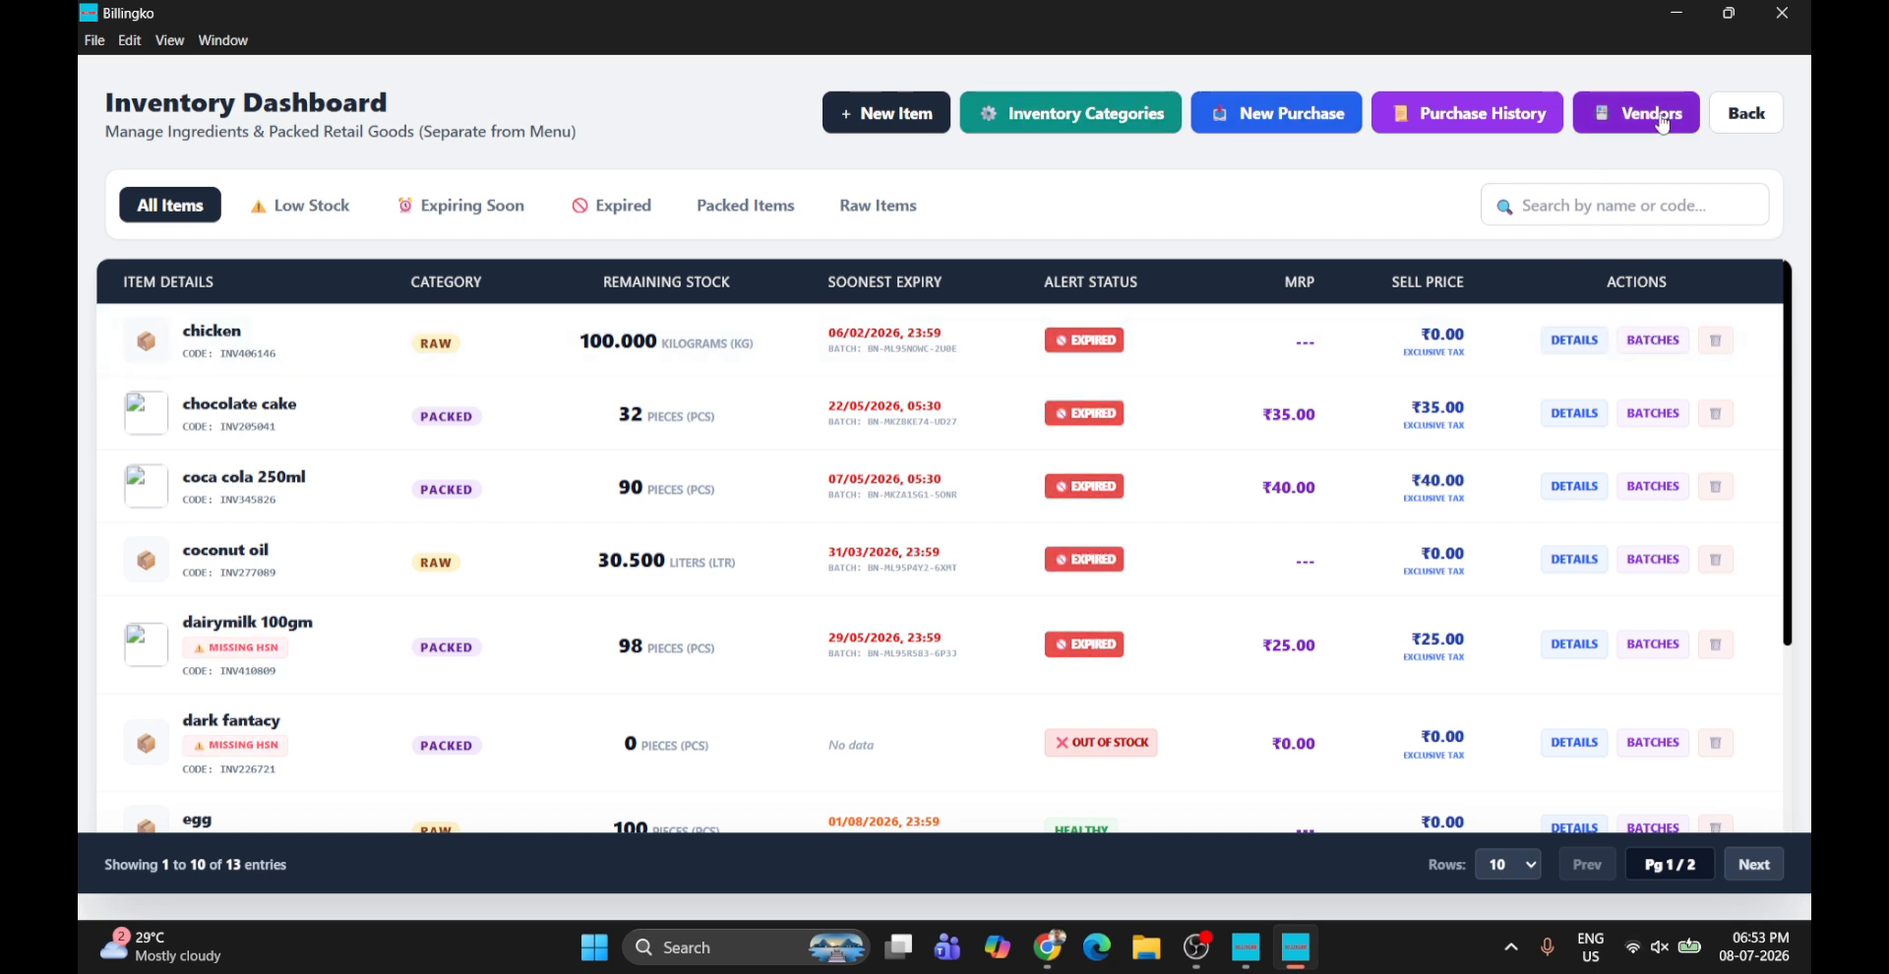
left_click(1538, 120)
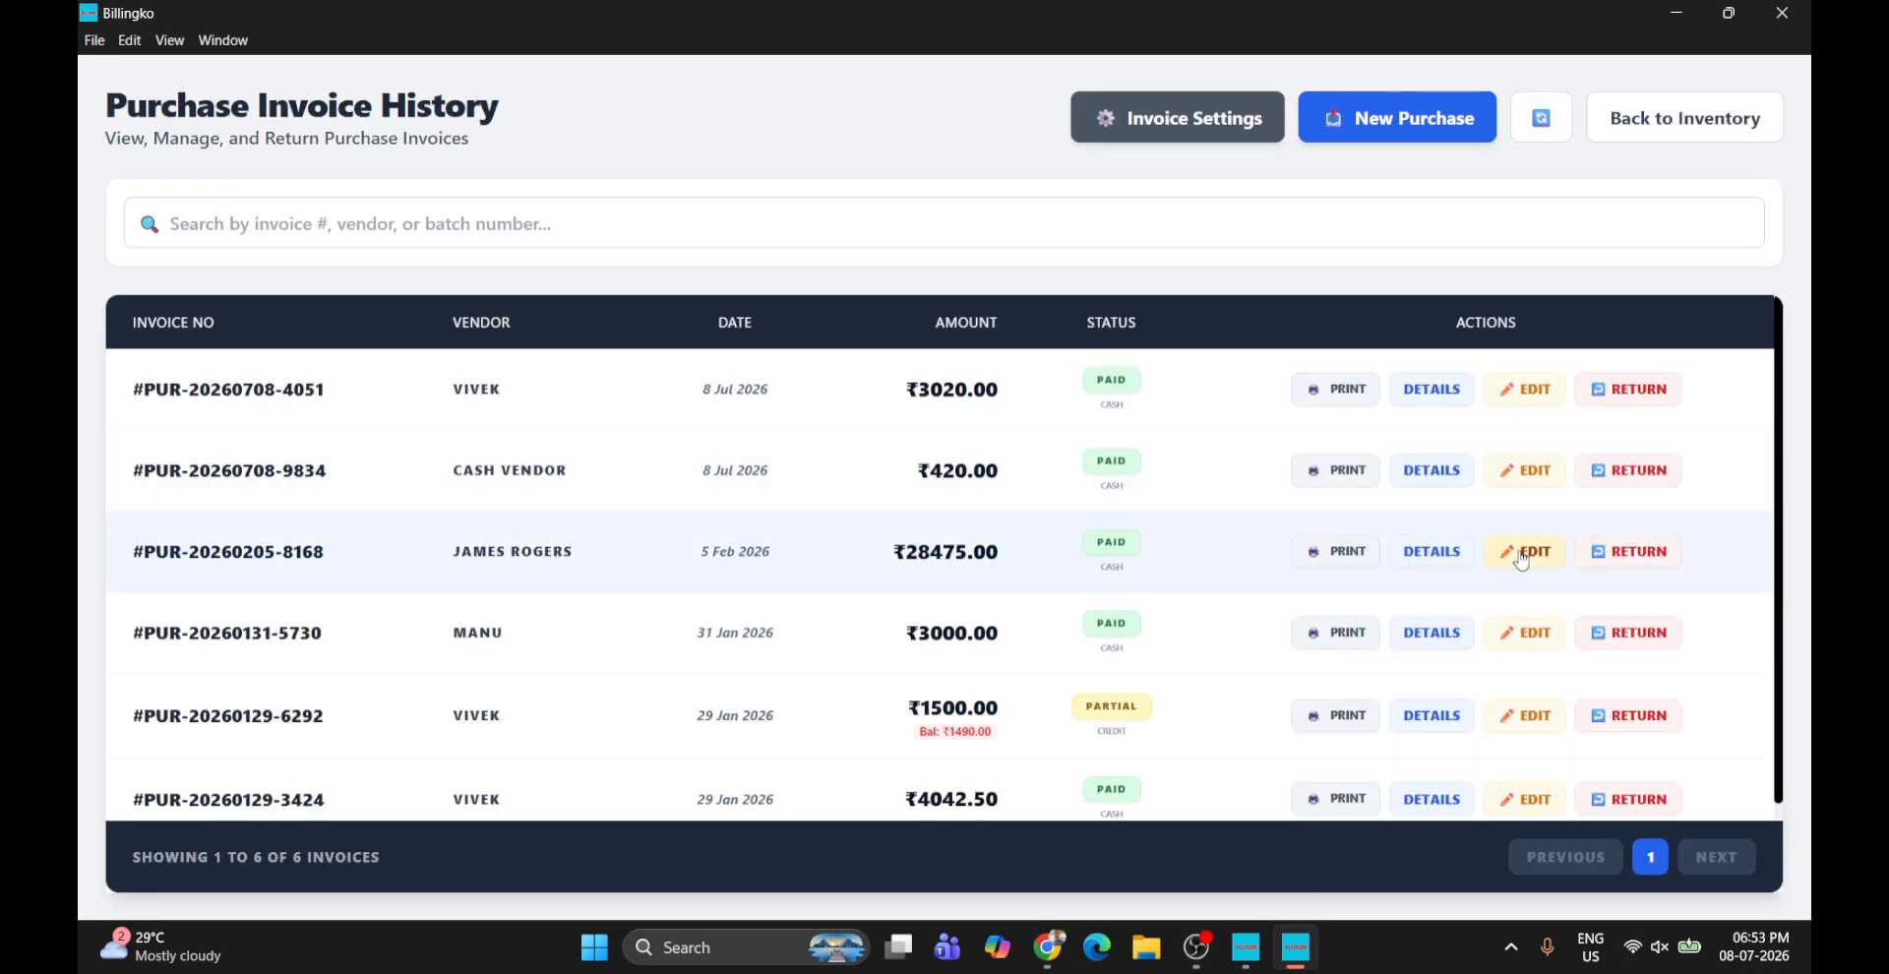
Open the details of the ₹3000.00 purchase invoice dated 31 Jan 2026, print it and close the details
scroll(1527, 590, "down", 1)
left_click(1425, 620)
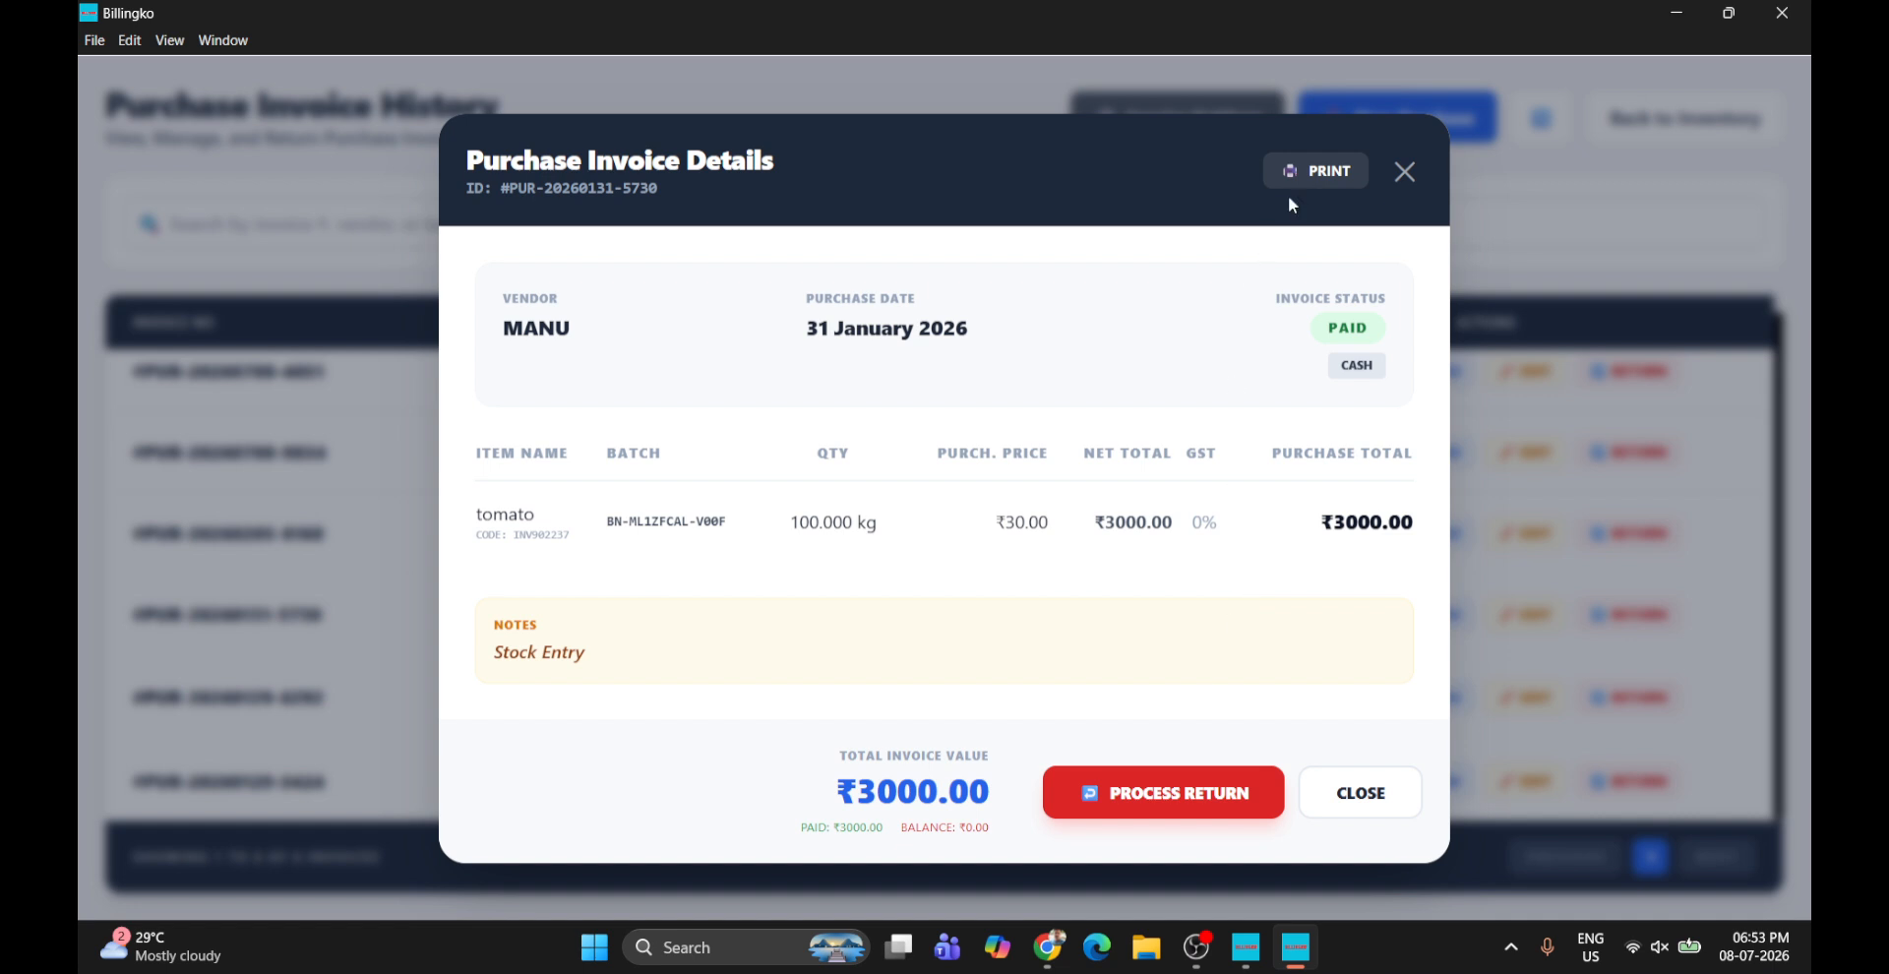
left_click(1321, 170)
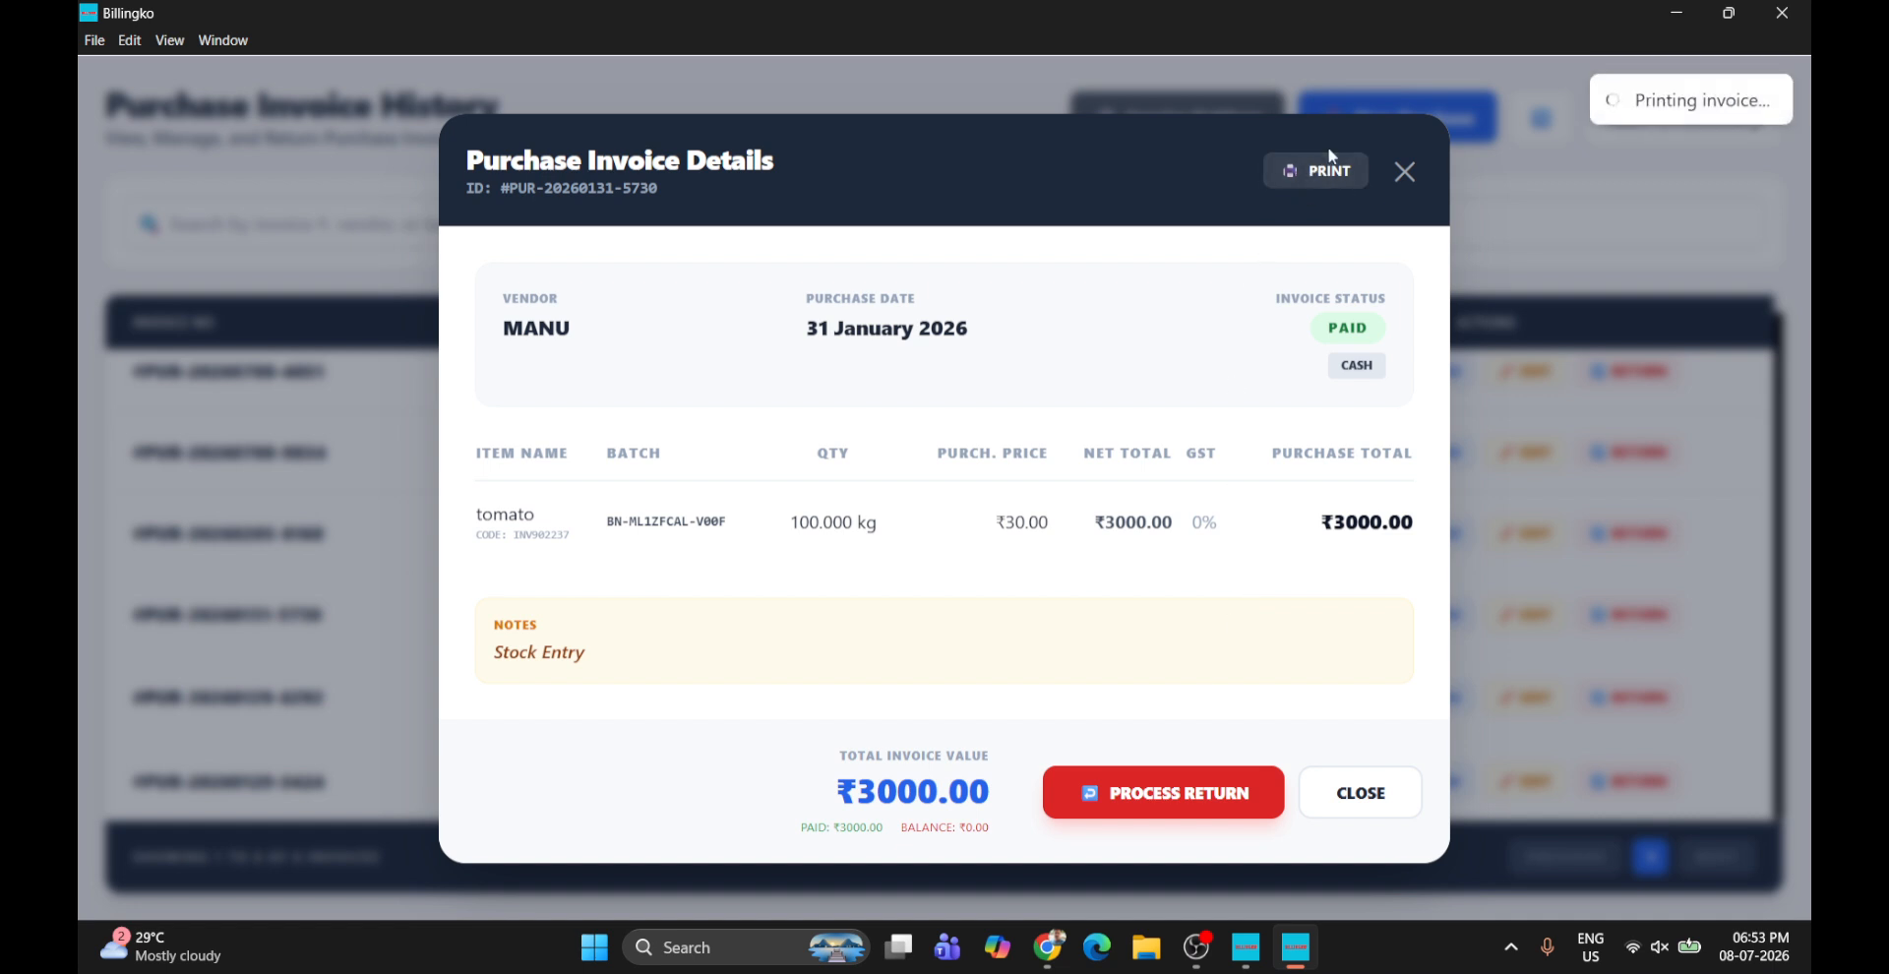
left_click(1405, 172)
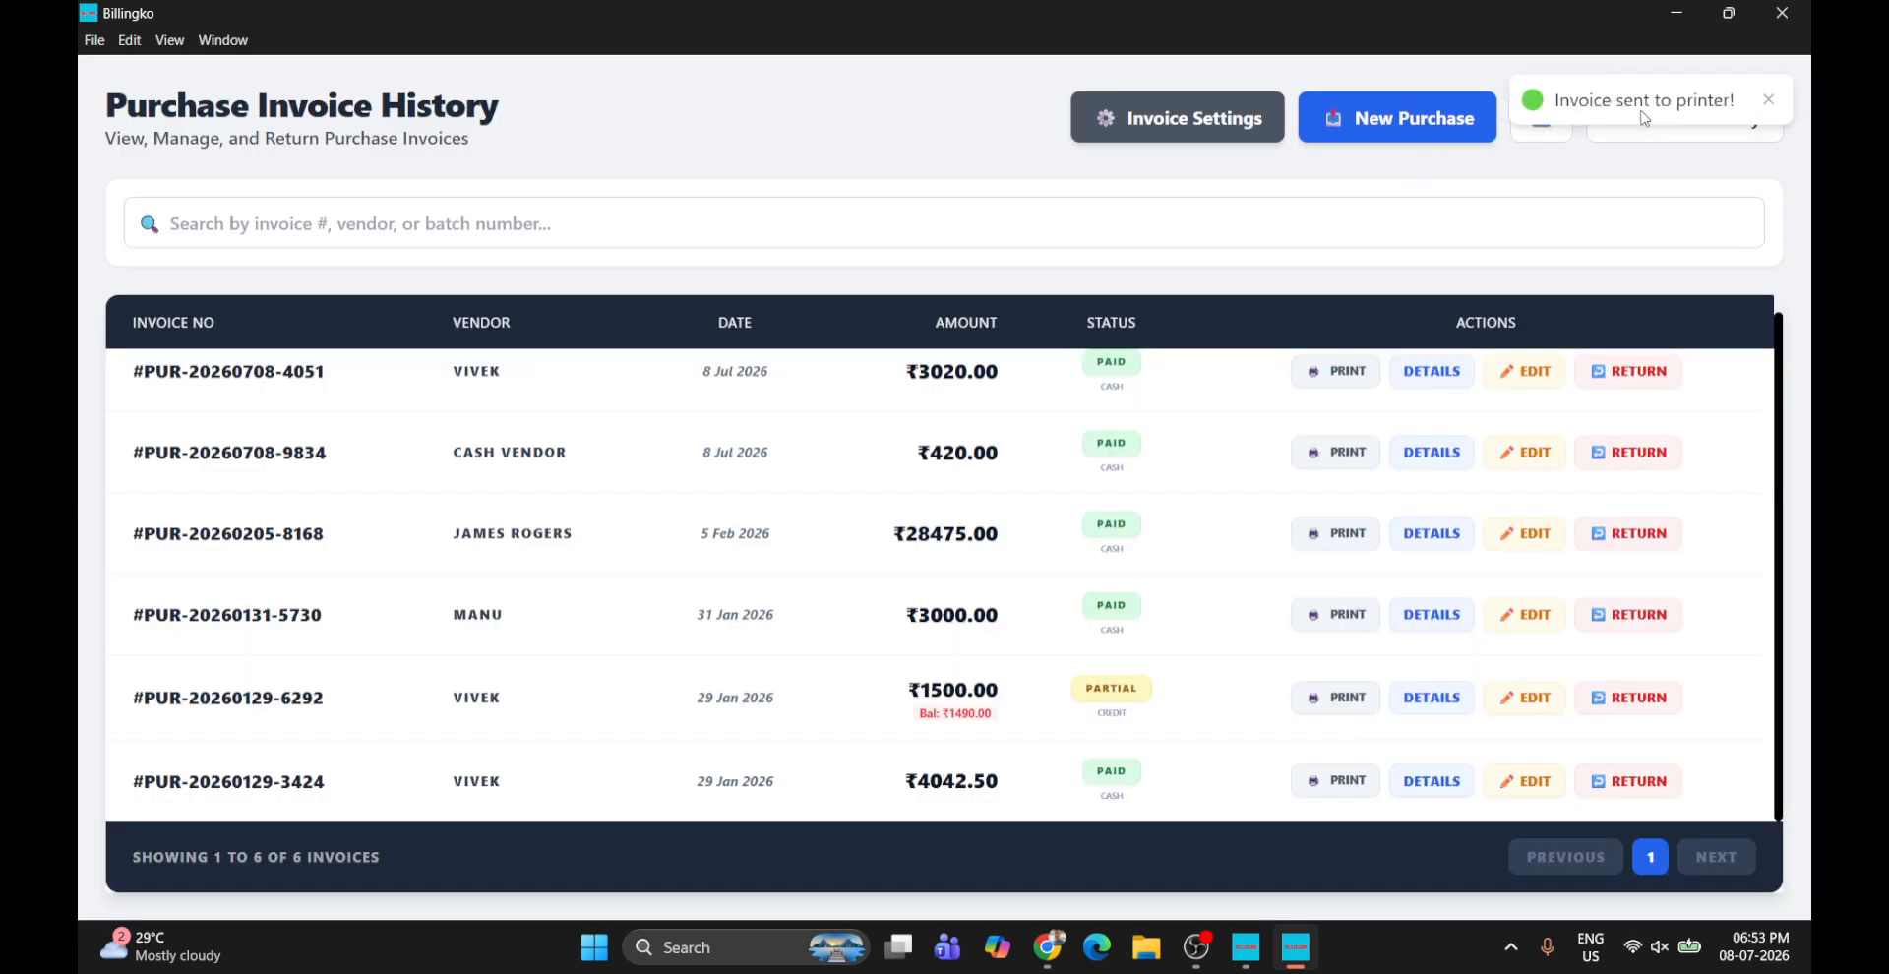
Return to the billing screen and review the bill details and style settings, including delivery, KOT and bill templates, without saving
left_click(1732, 116)
left_click(1732, 115)
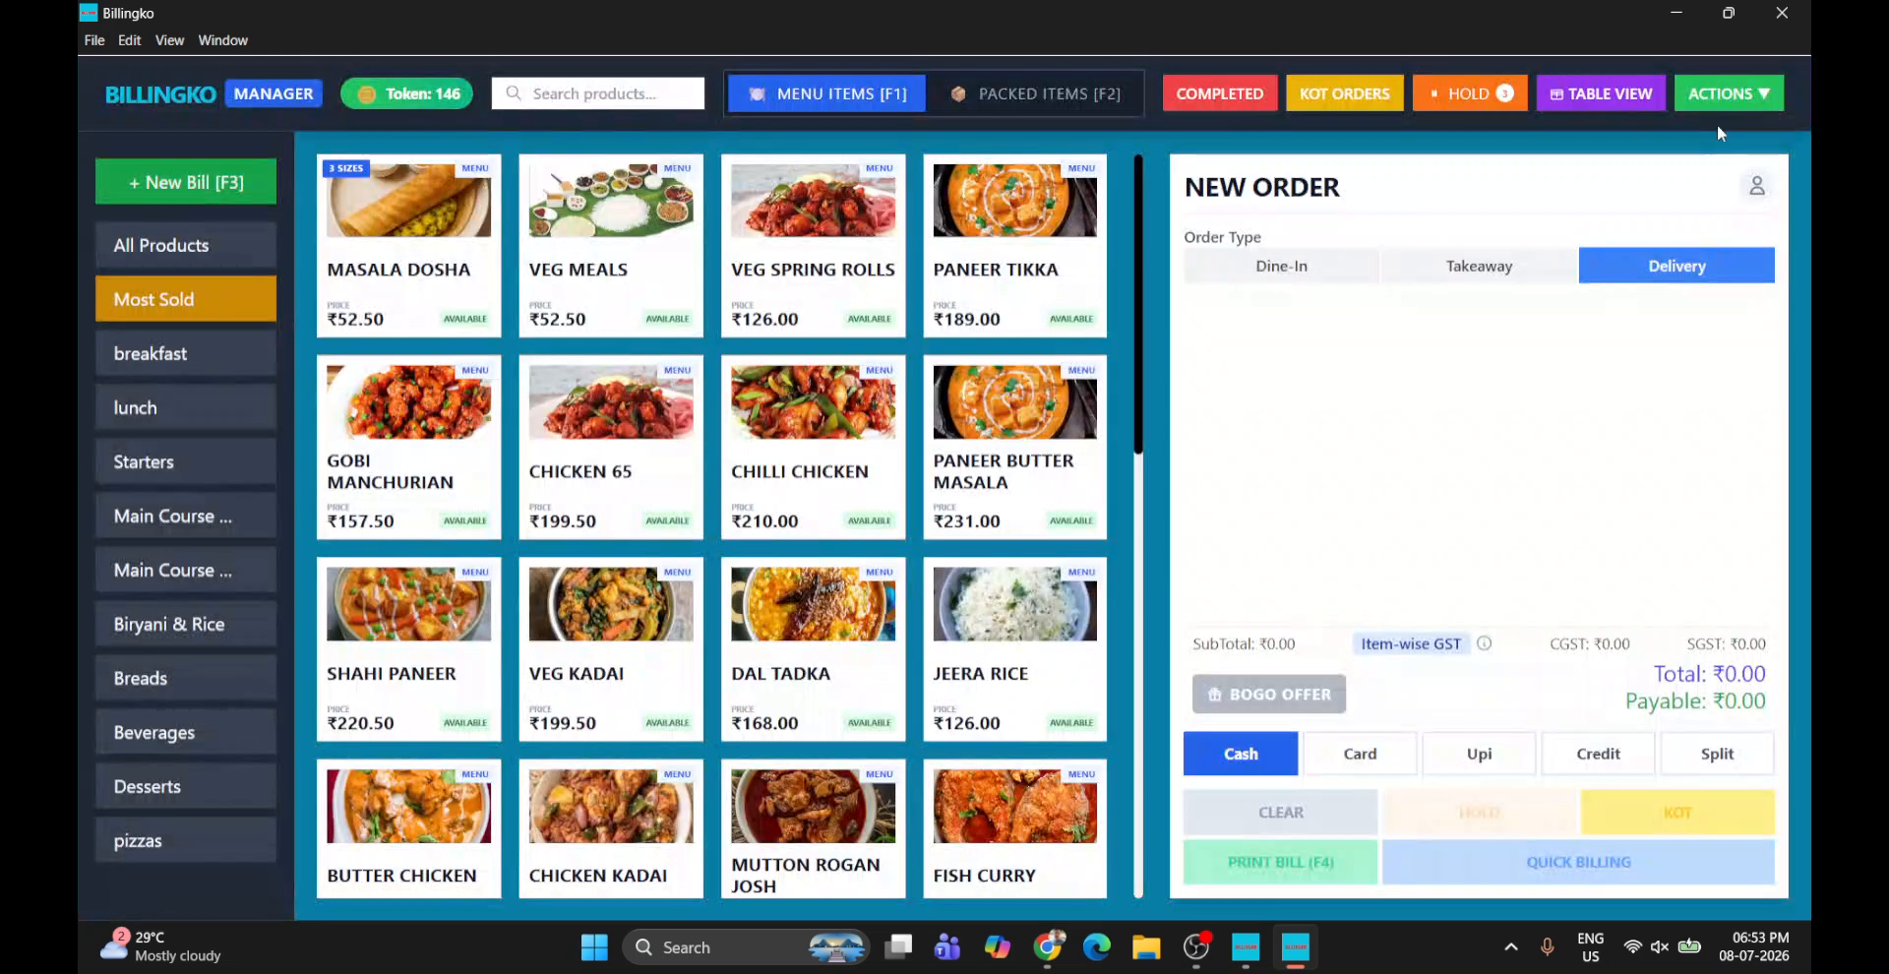
left_click(1721, 96)
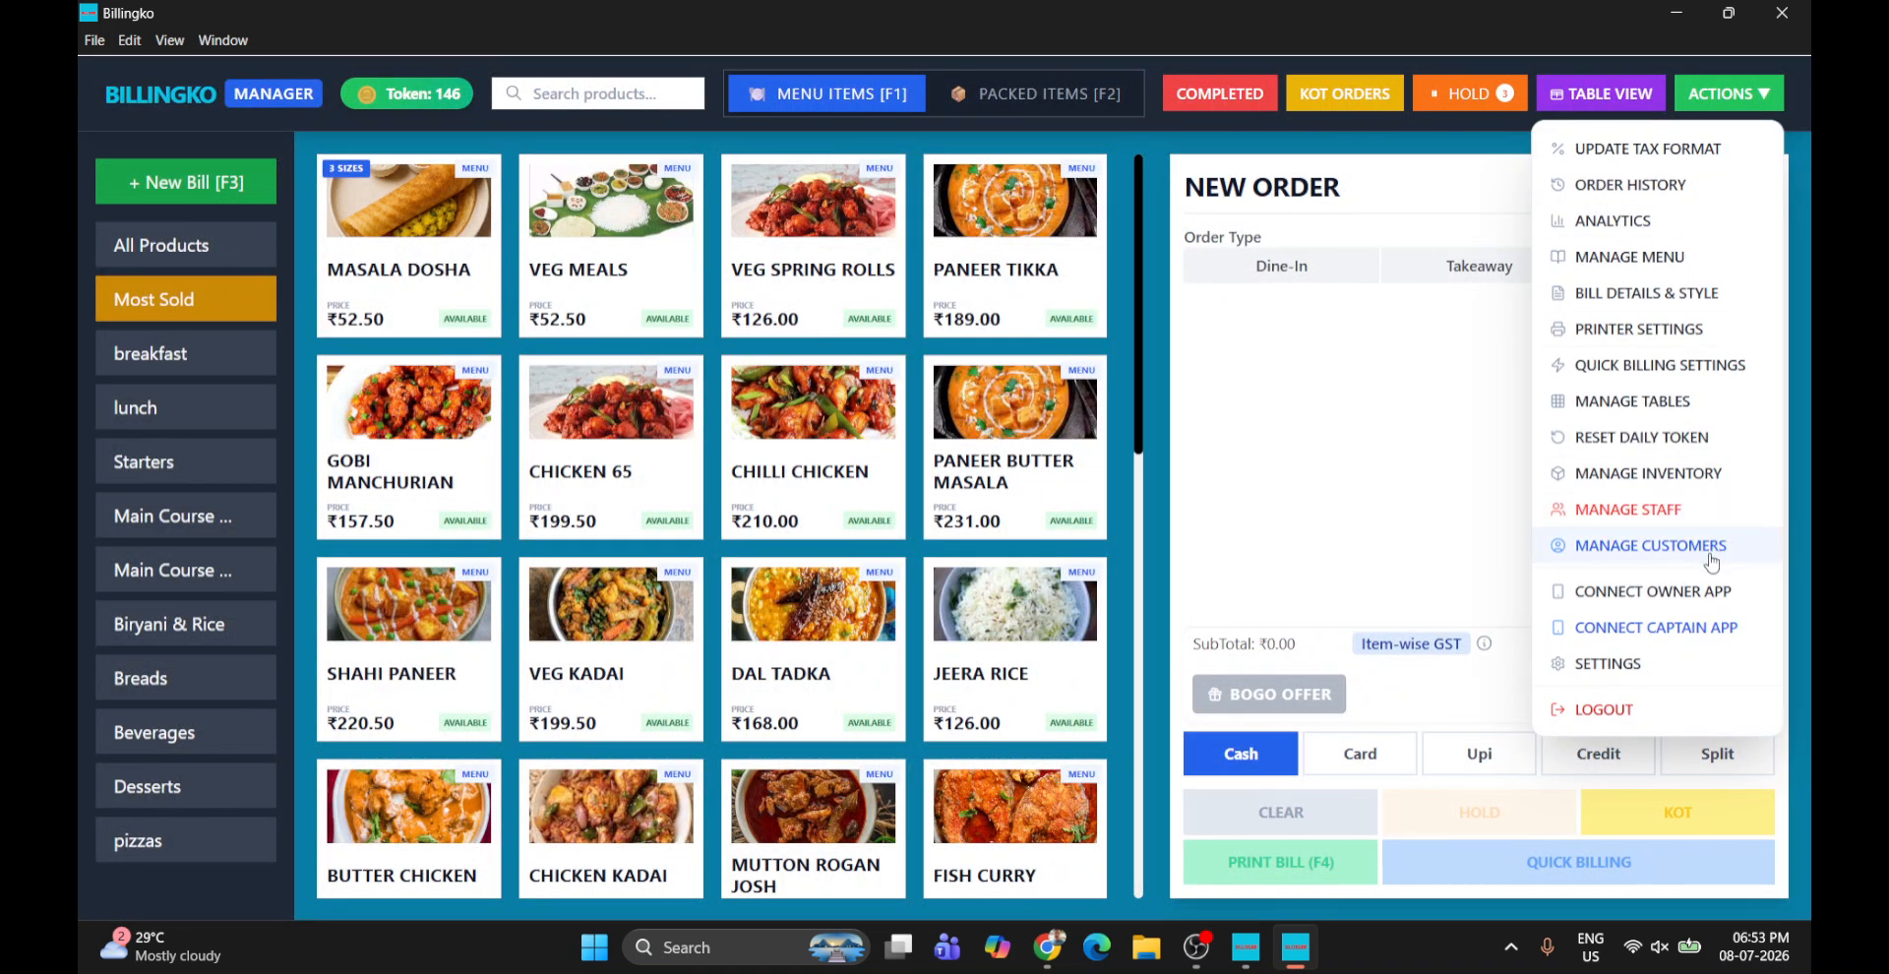
left_click(1705, 296)
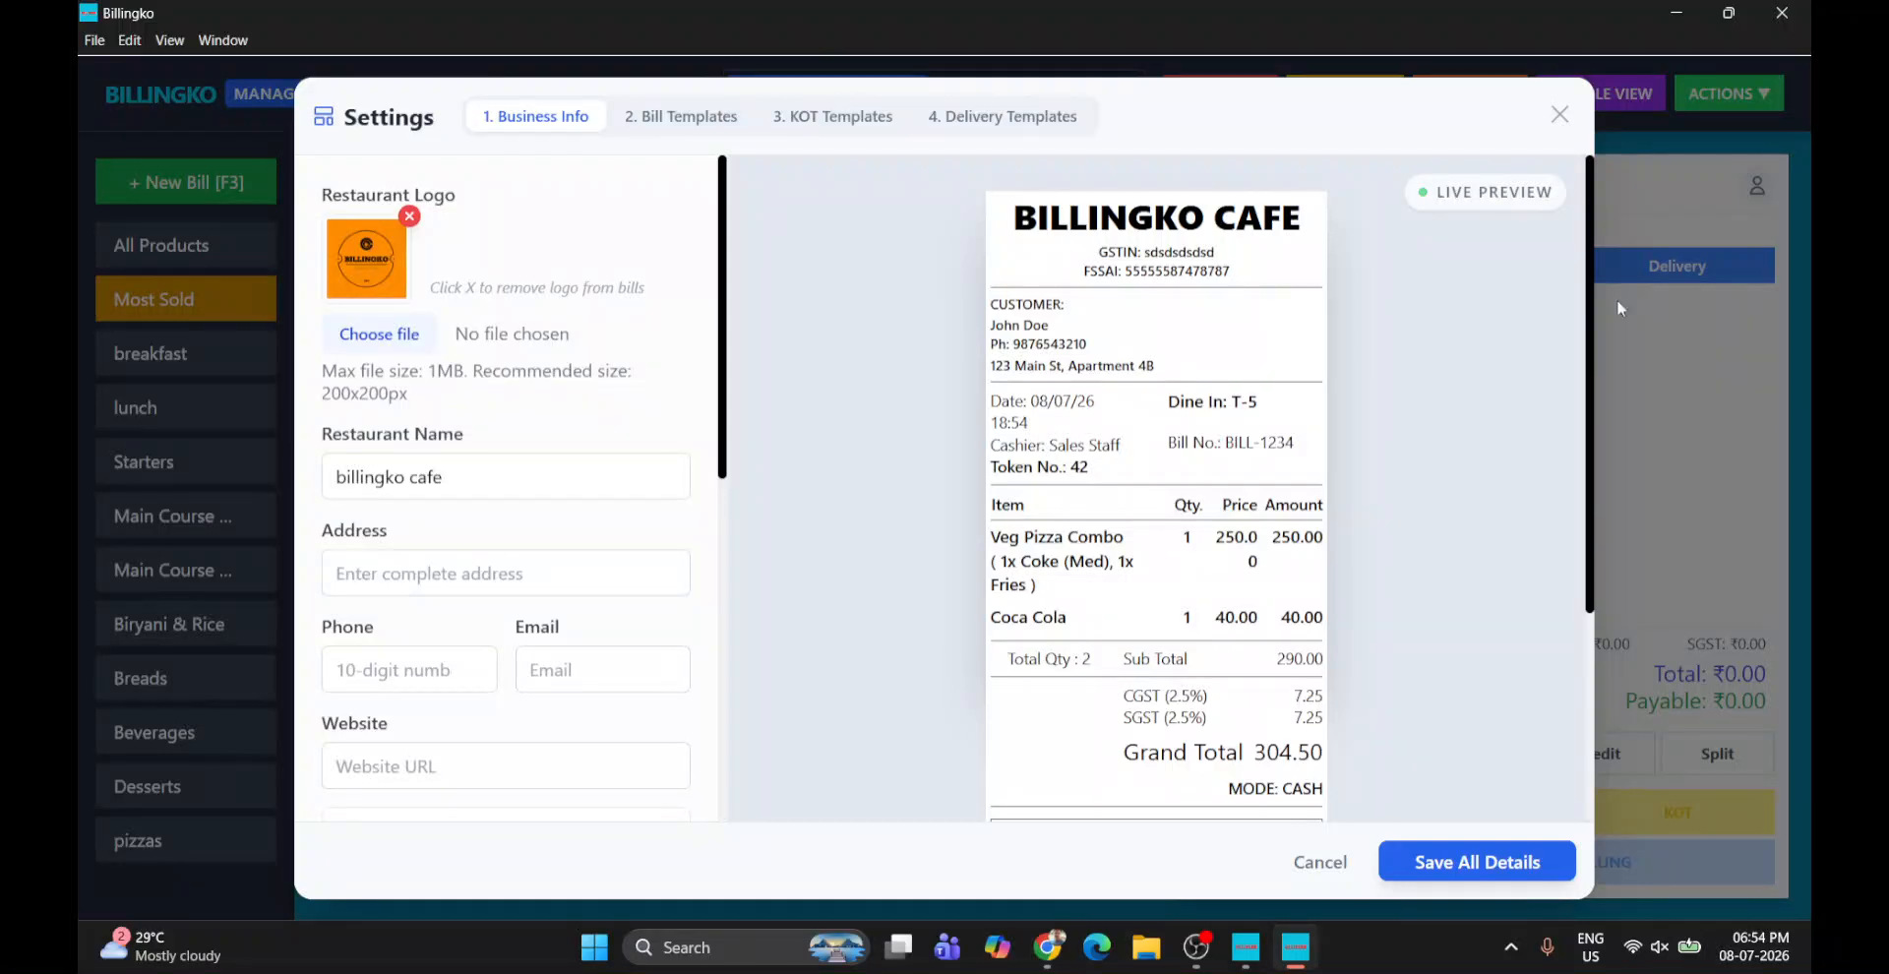
left_click(1048, 133)
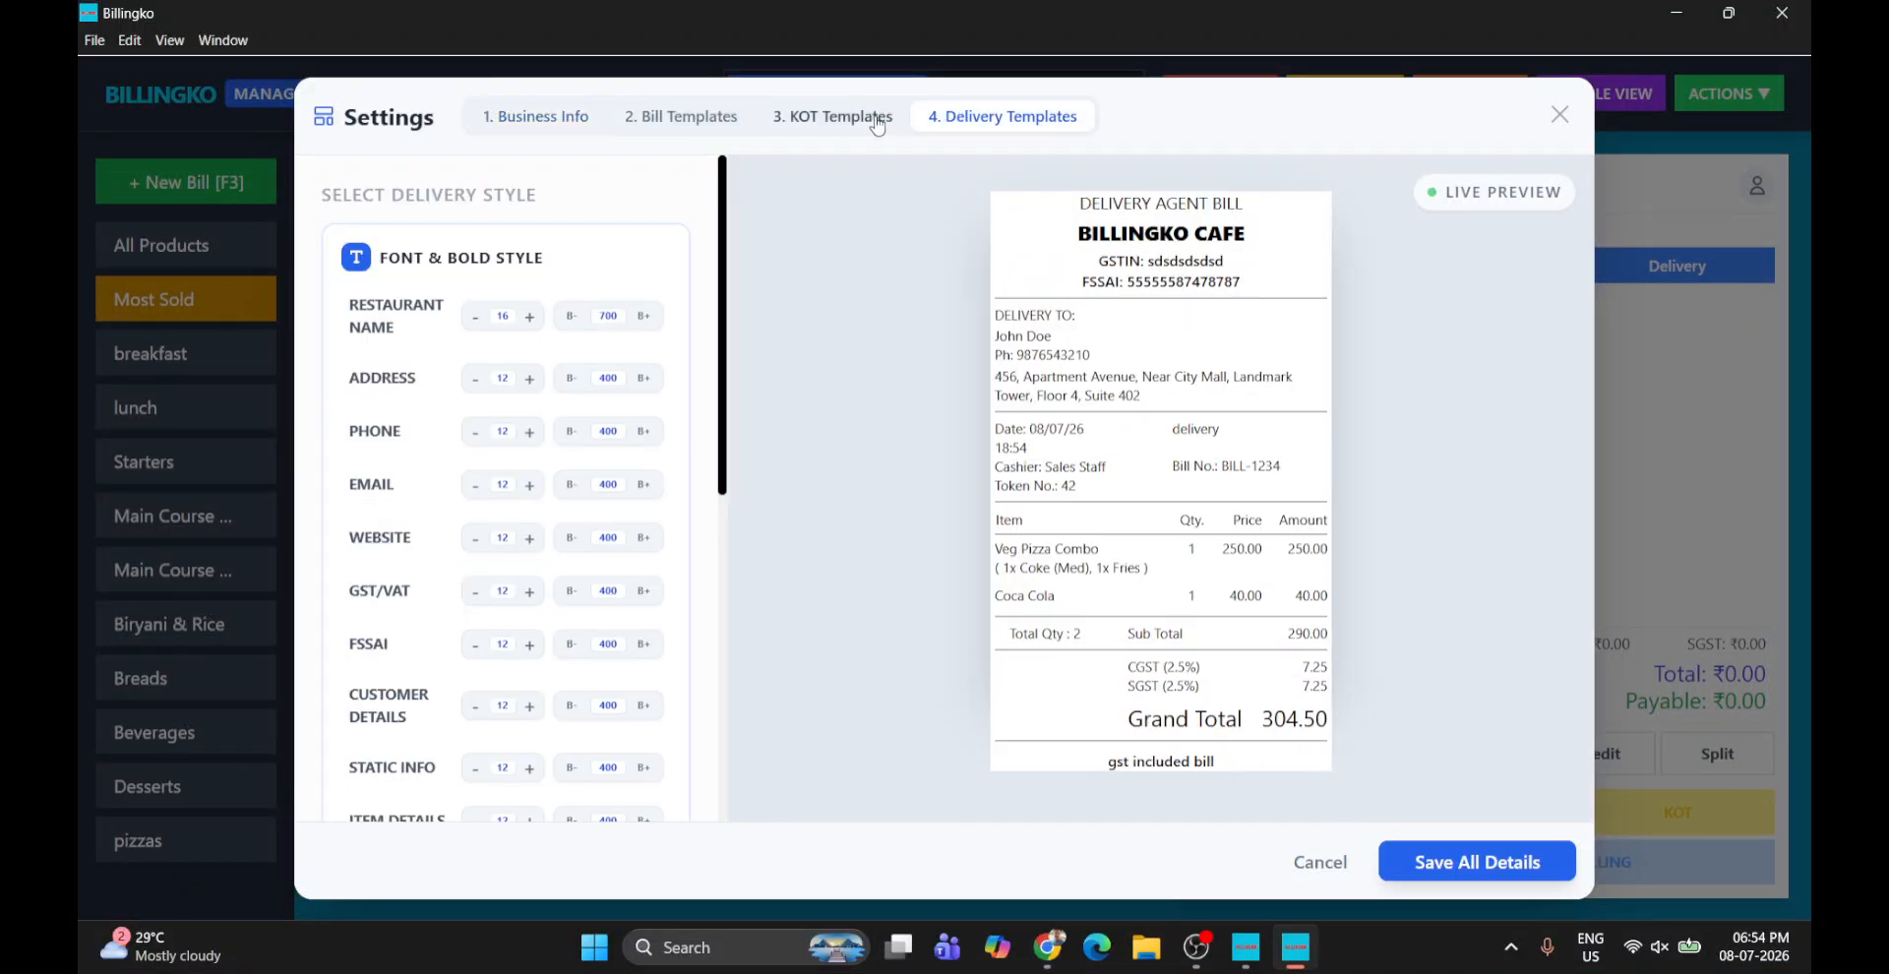
left_click(874, 125)
left_click(681, 119)
left_click(534, 115)
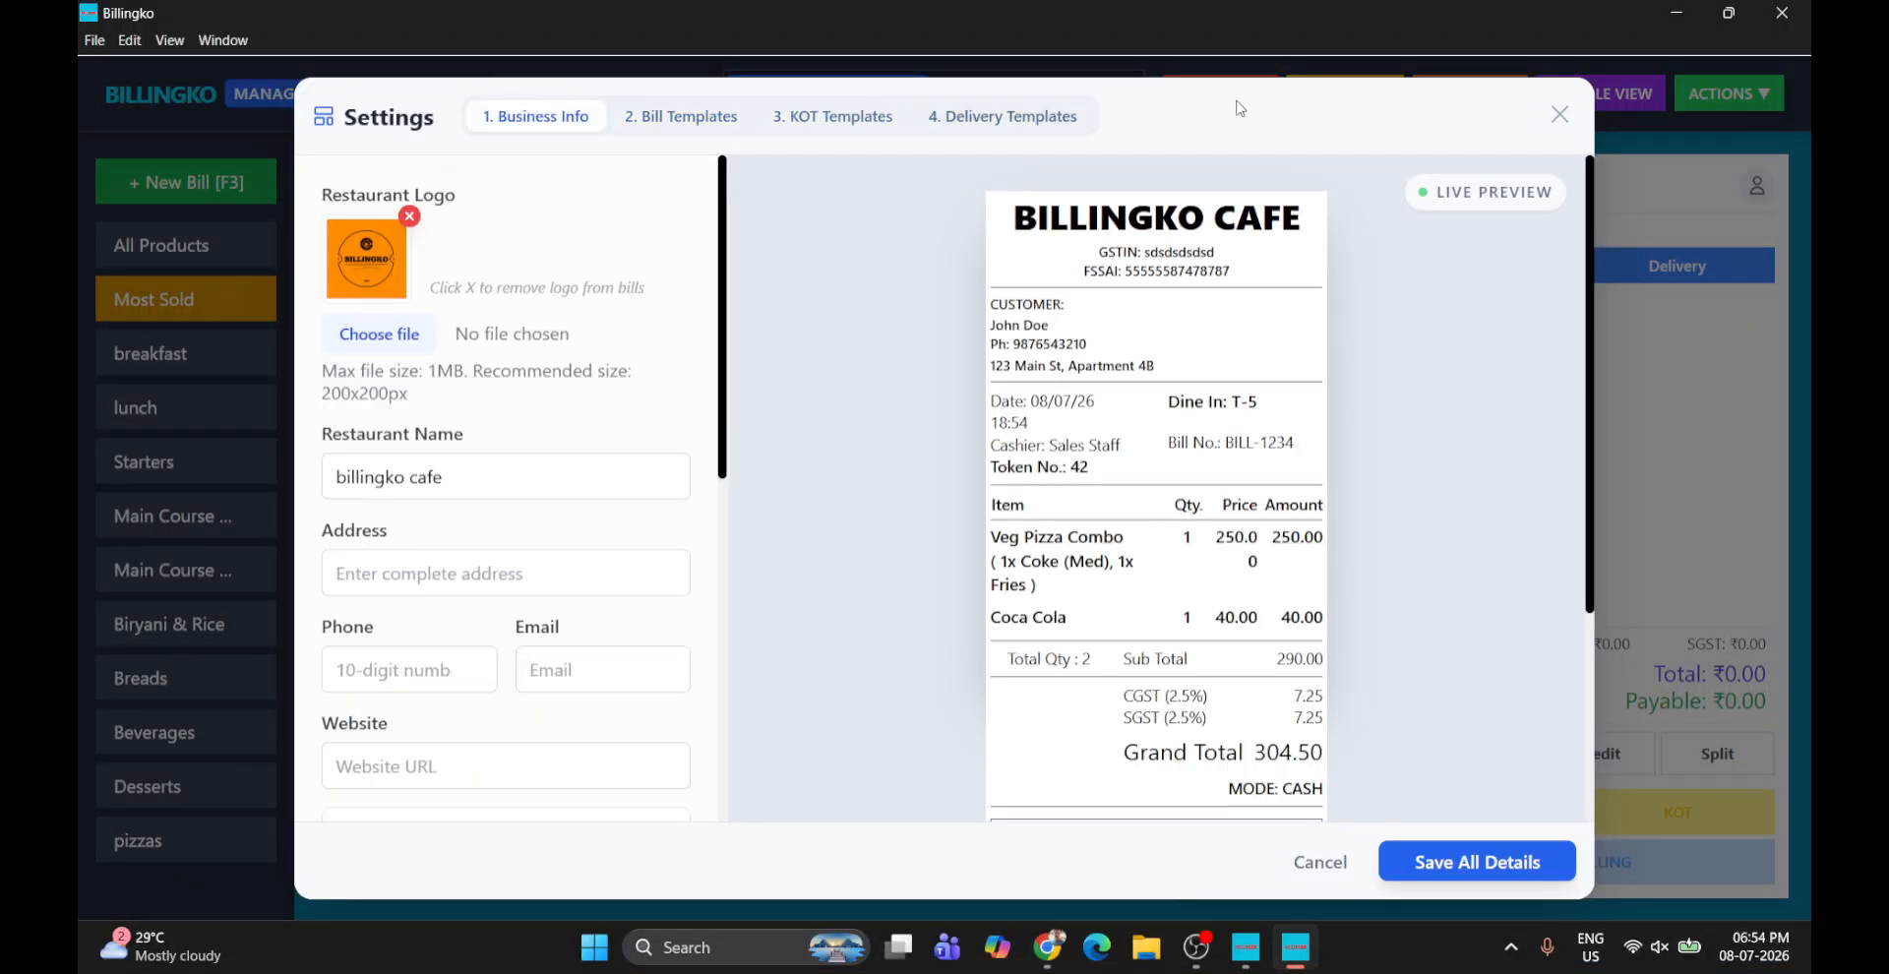
left_click(1559, 114)
Go to the inventory dashboard, view the stock batches of chicken and close them
left_click(1729, 94)
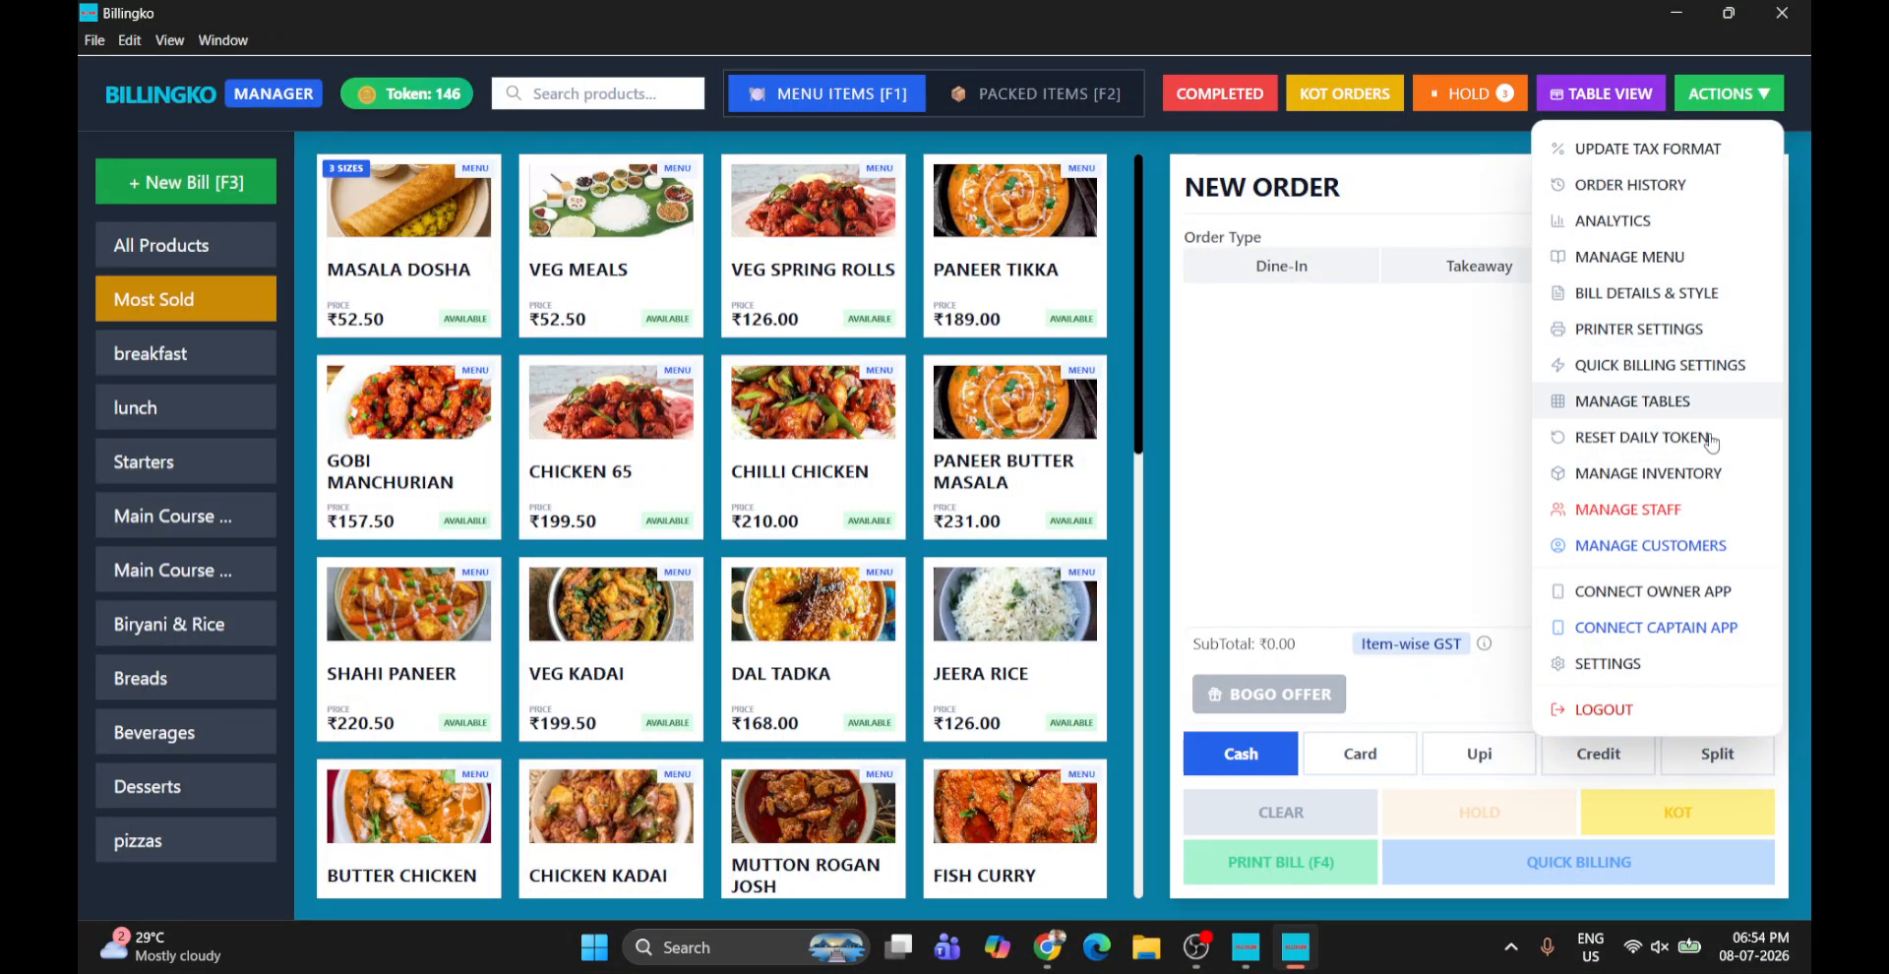
left_click(1653, 473)
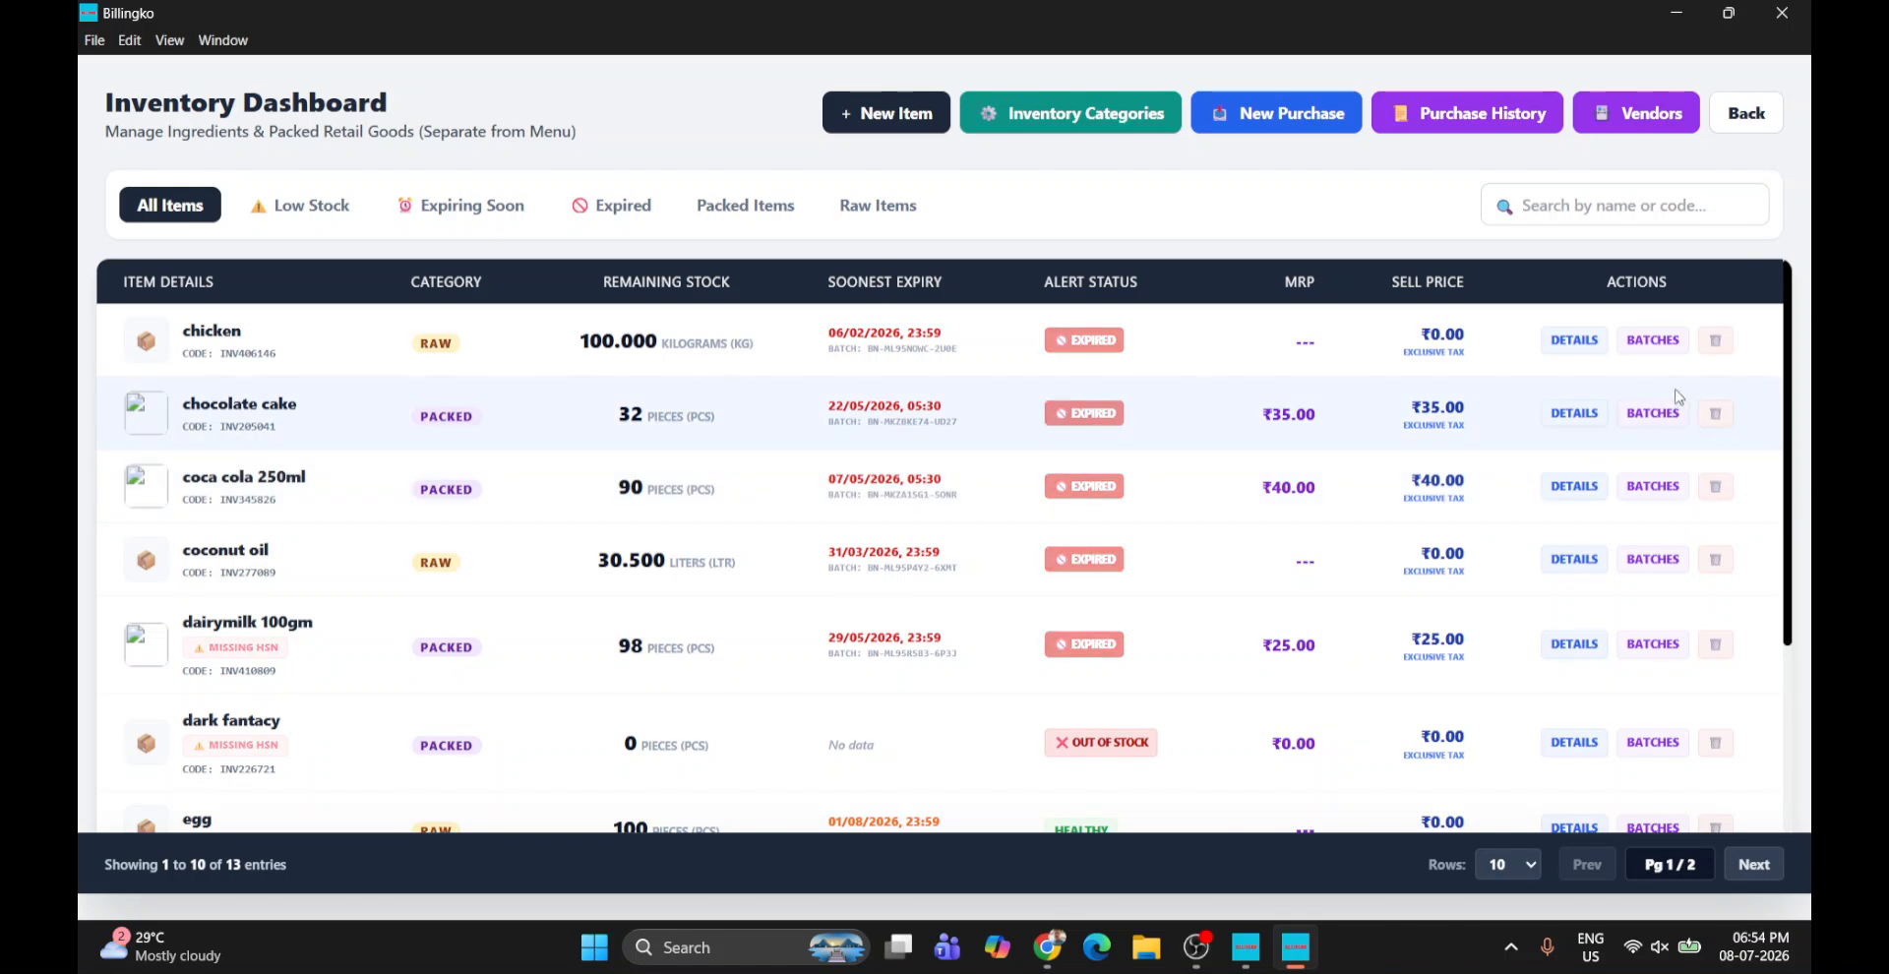
left_click(1652, 343)
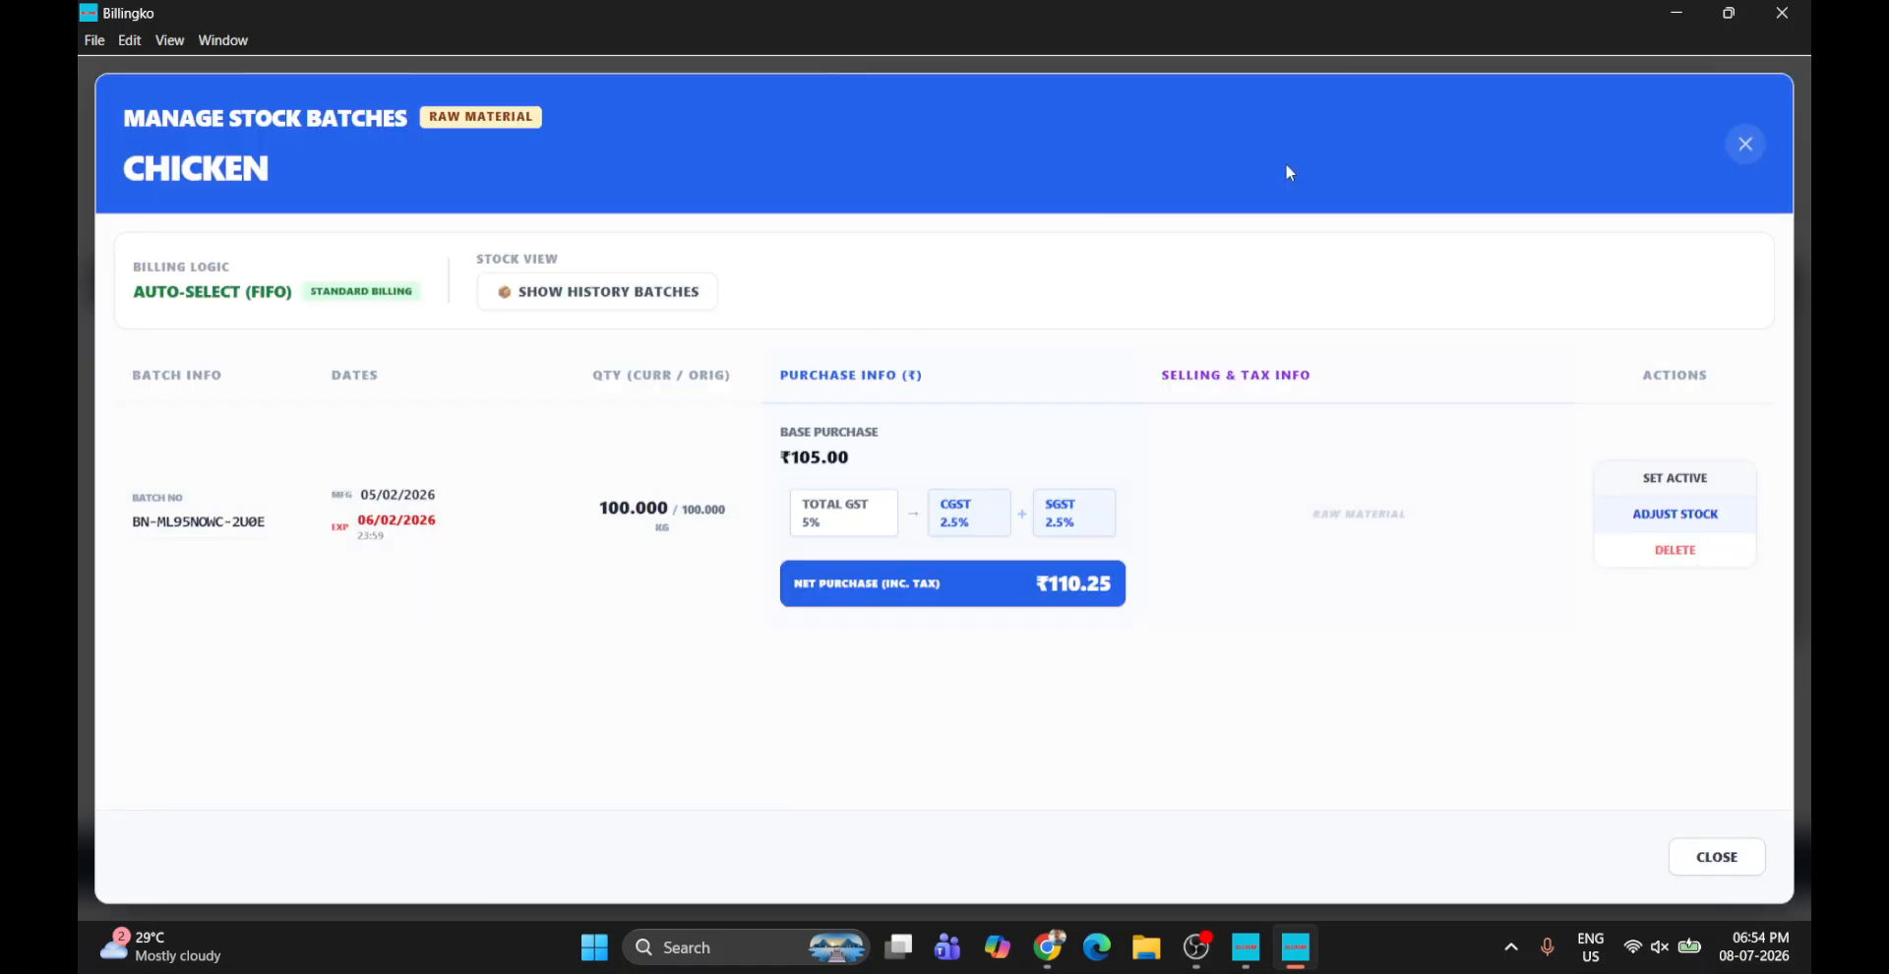
left_click(1740, 150)
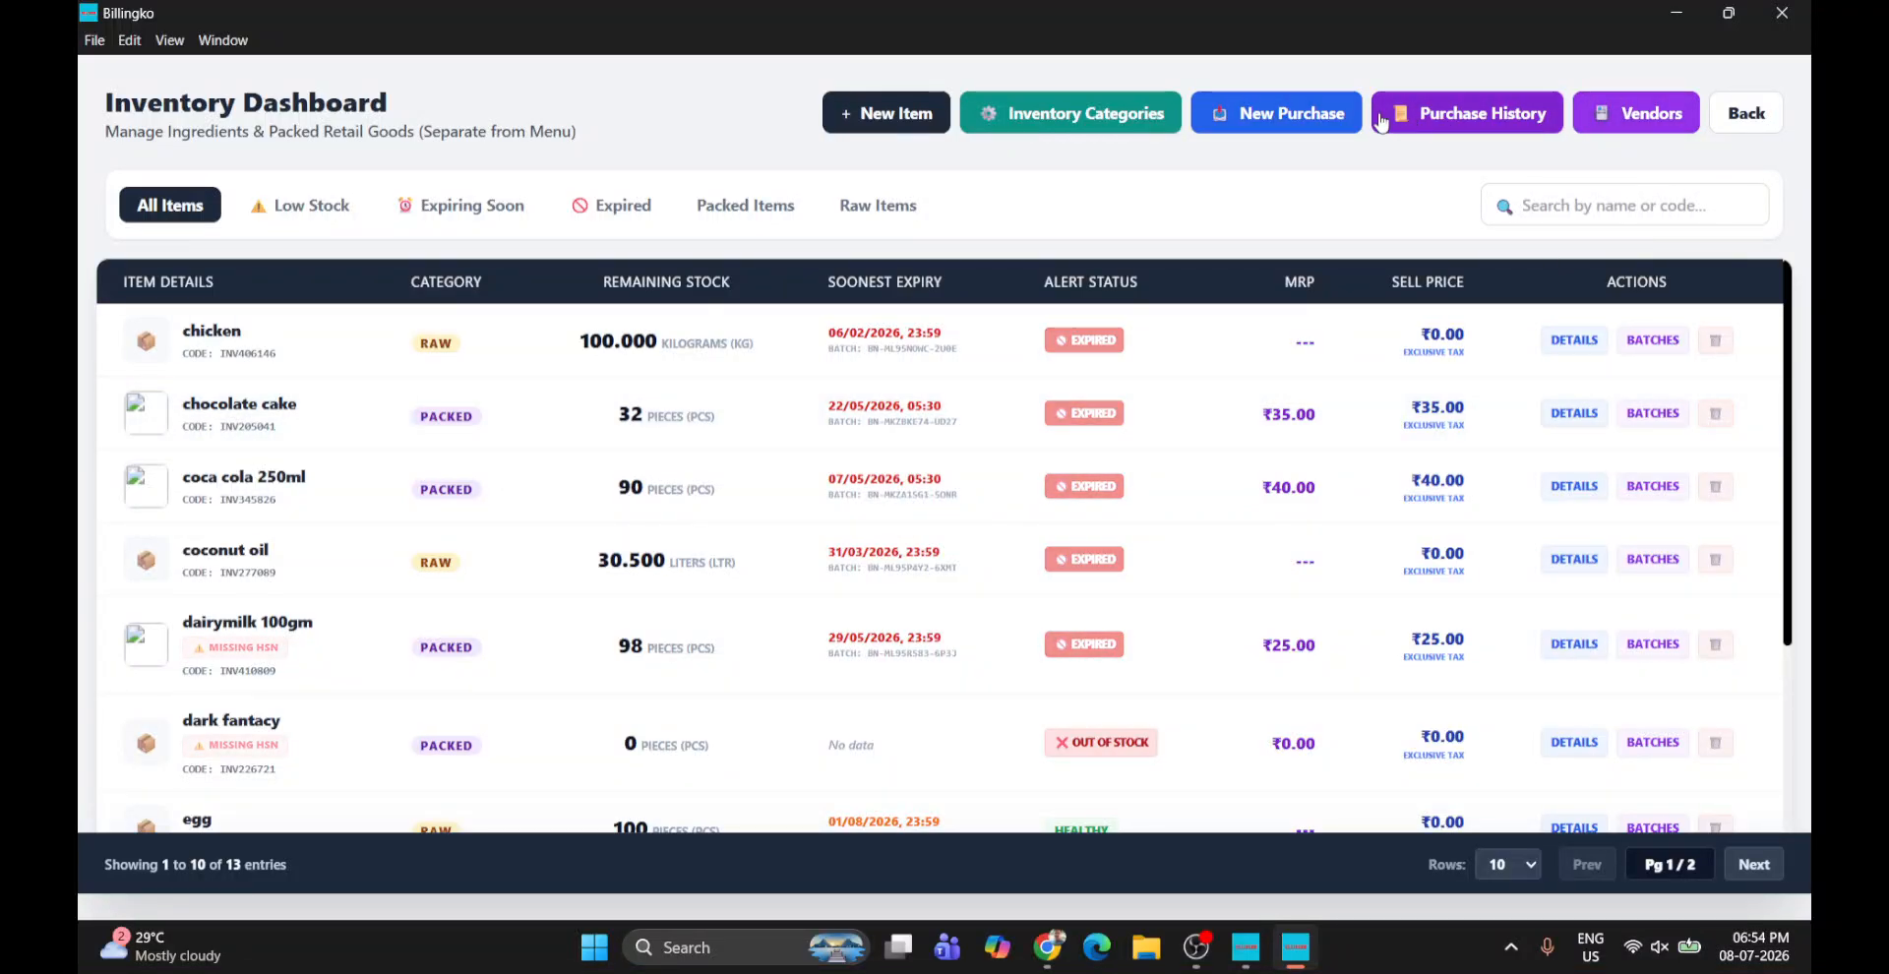
Open the purchase history, examine the items of the ₹3020.00 invoice and close its details
left_click(1443, 121)
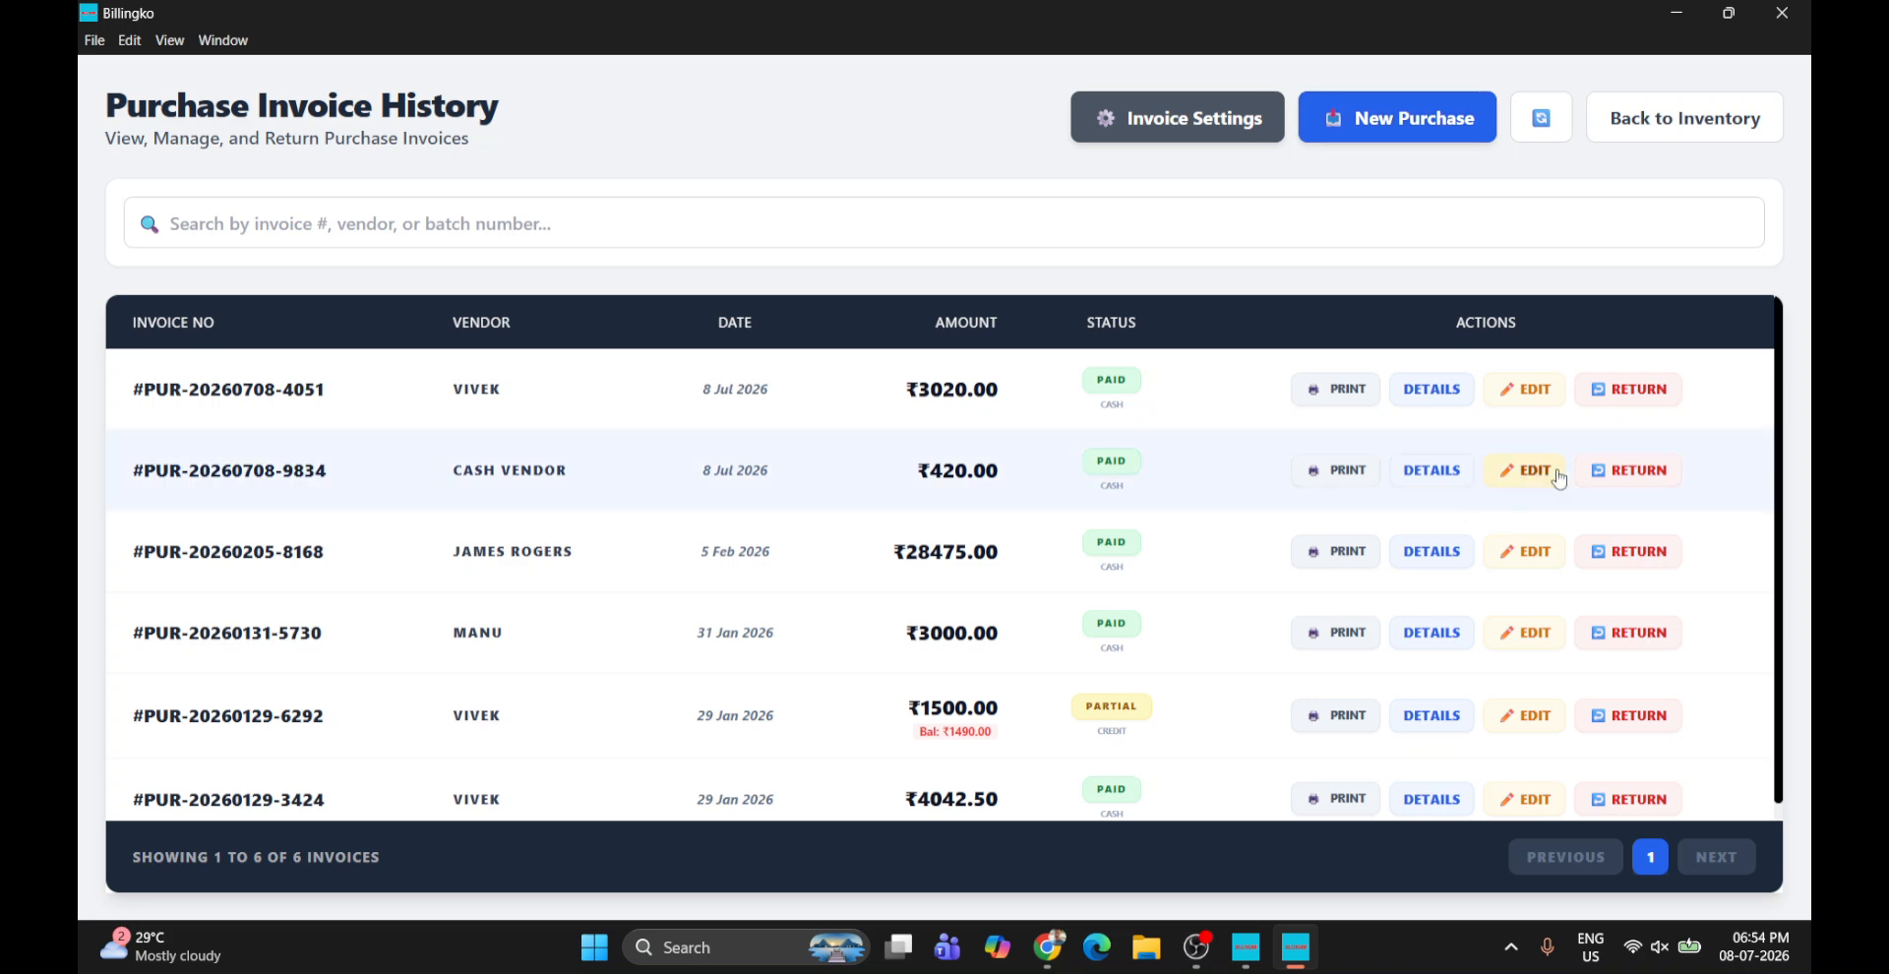
left_click(1432, 389)
scroll(1024, 597, "down", 2)
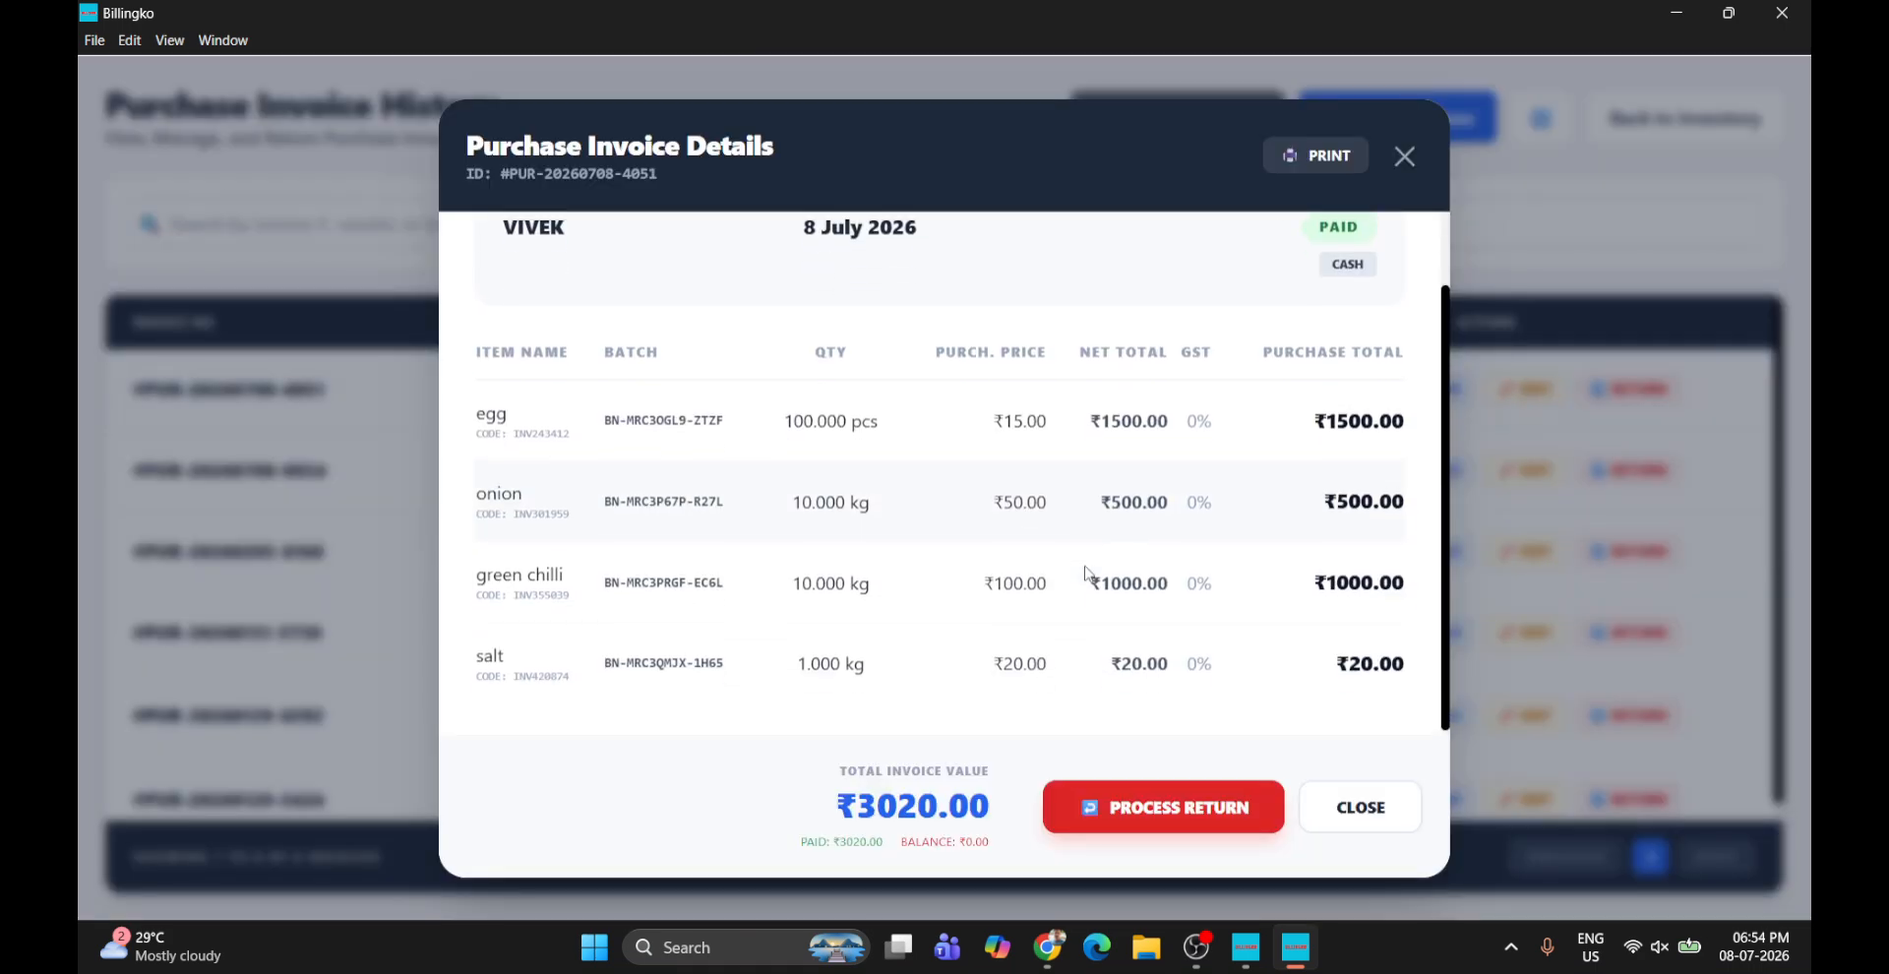
scroll(1088, 574, "up", 2)
left_click(1405, 161)
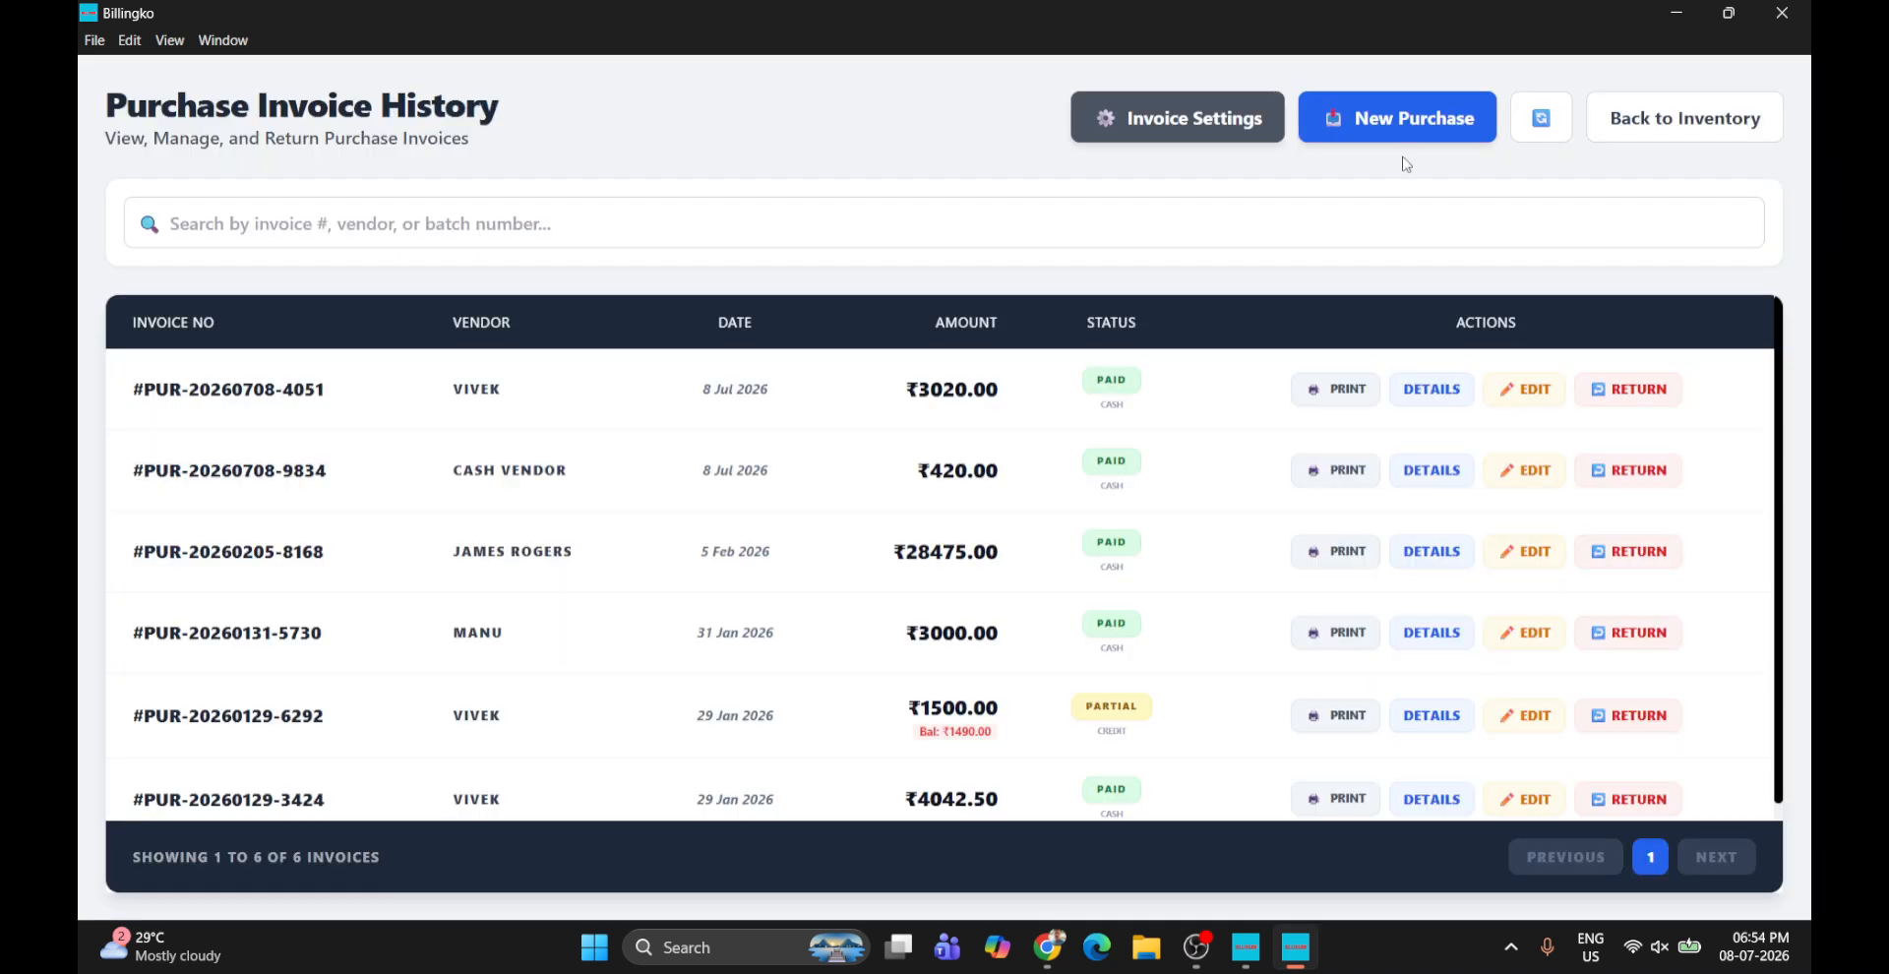
Review all sections of the purchase invoice settings, including the bank details and customization, and close them without saving
left_click(1196, 128)
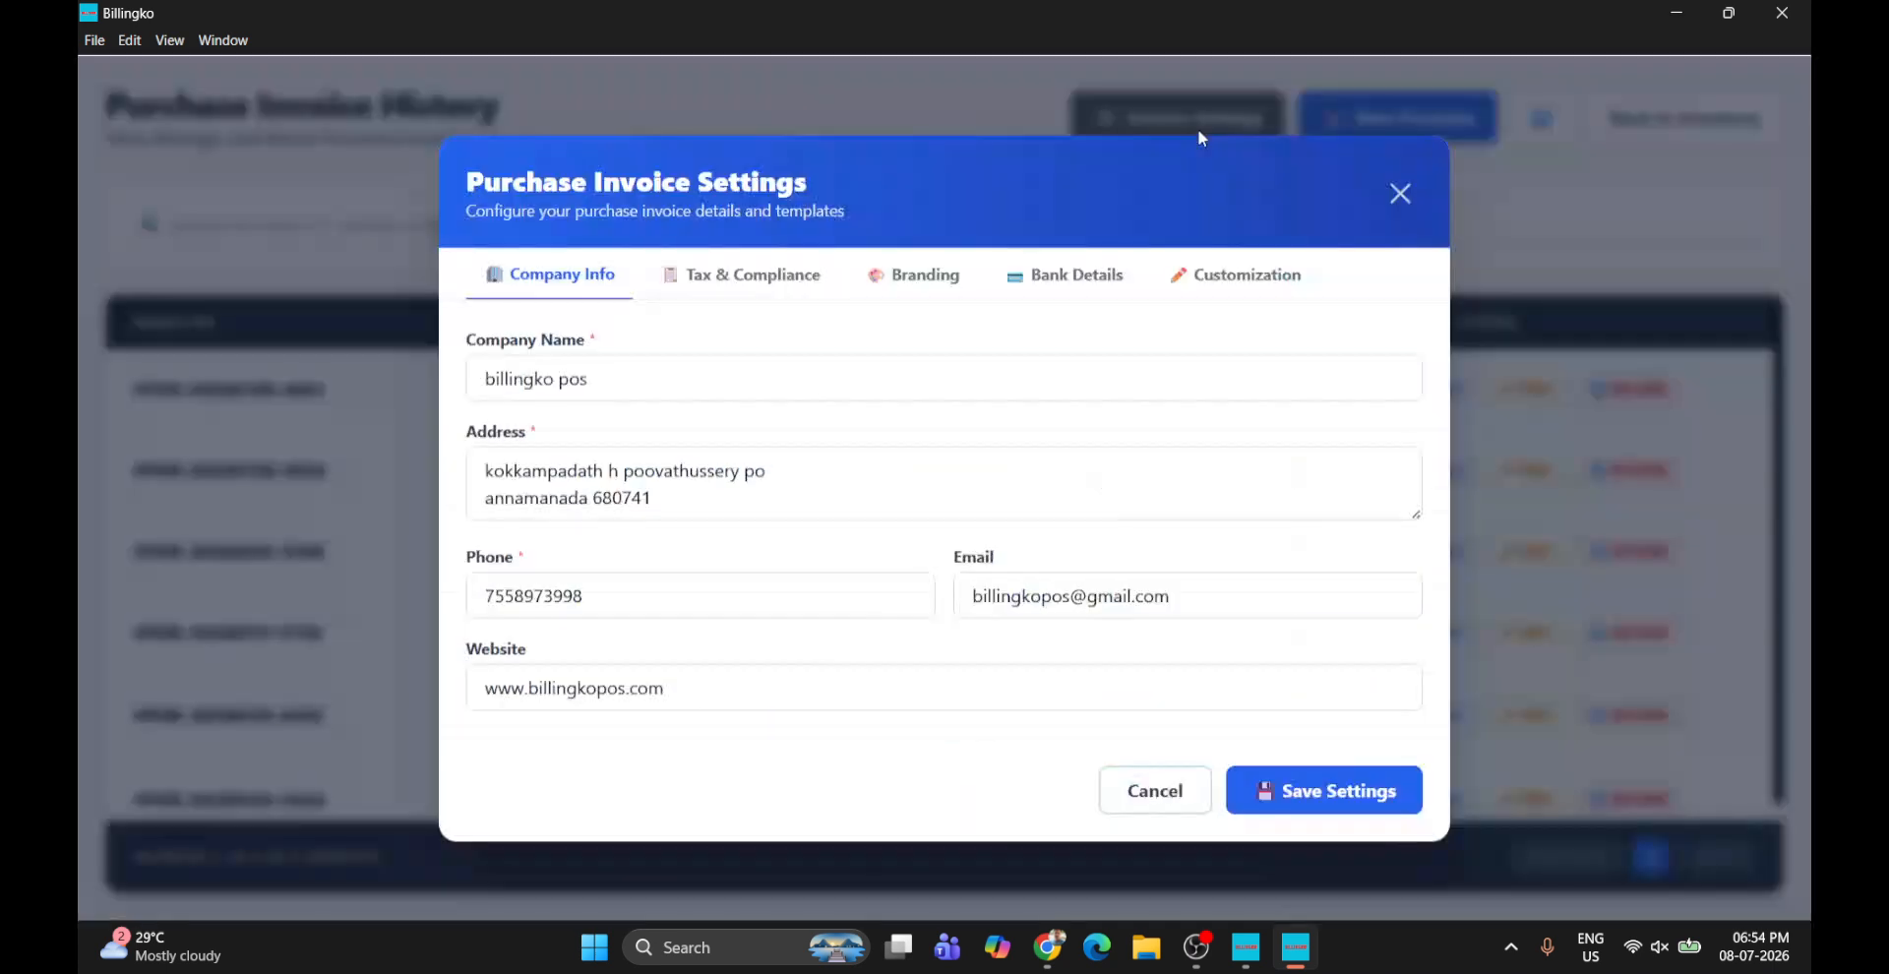
left_click(824, 288)
left_click(913, 342)
left_click(1073, 378)
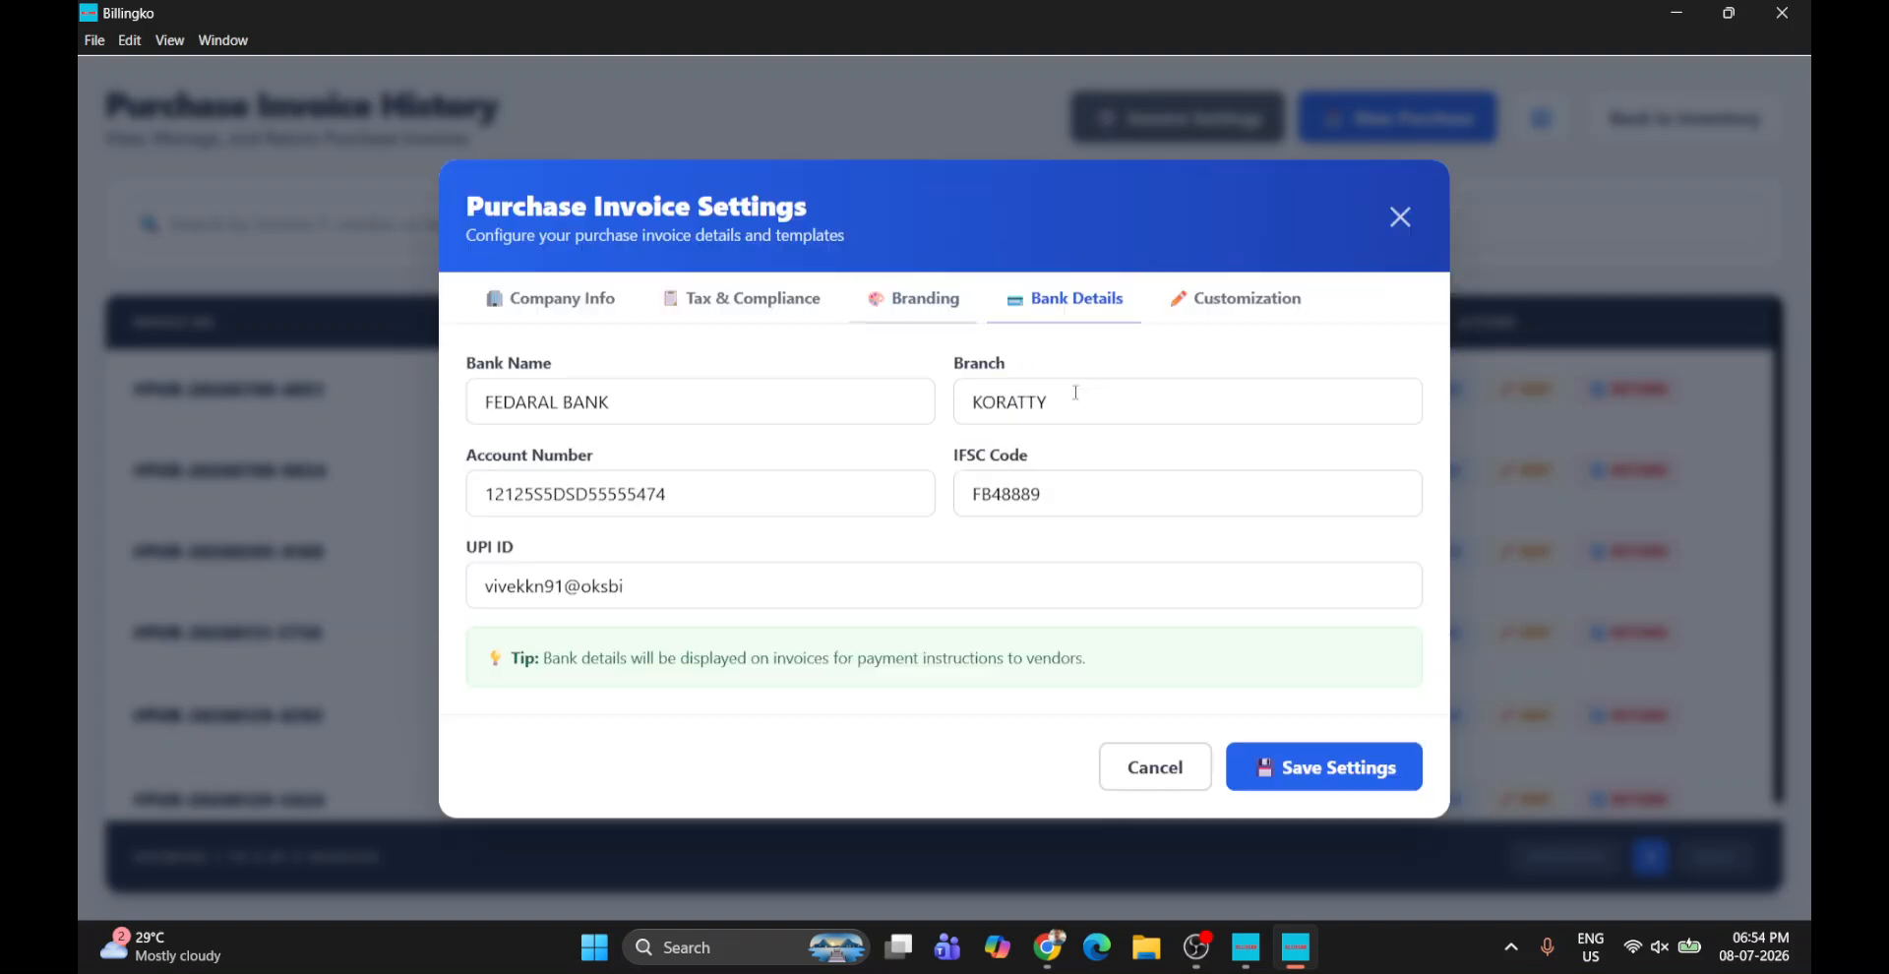
left_click(1224, 297)
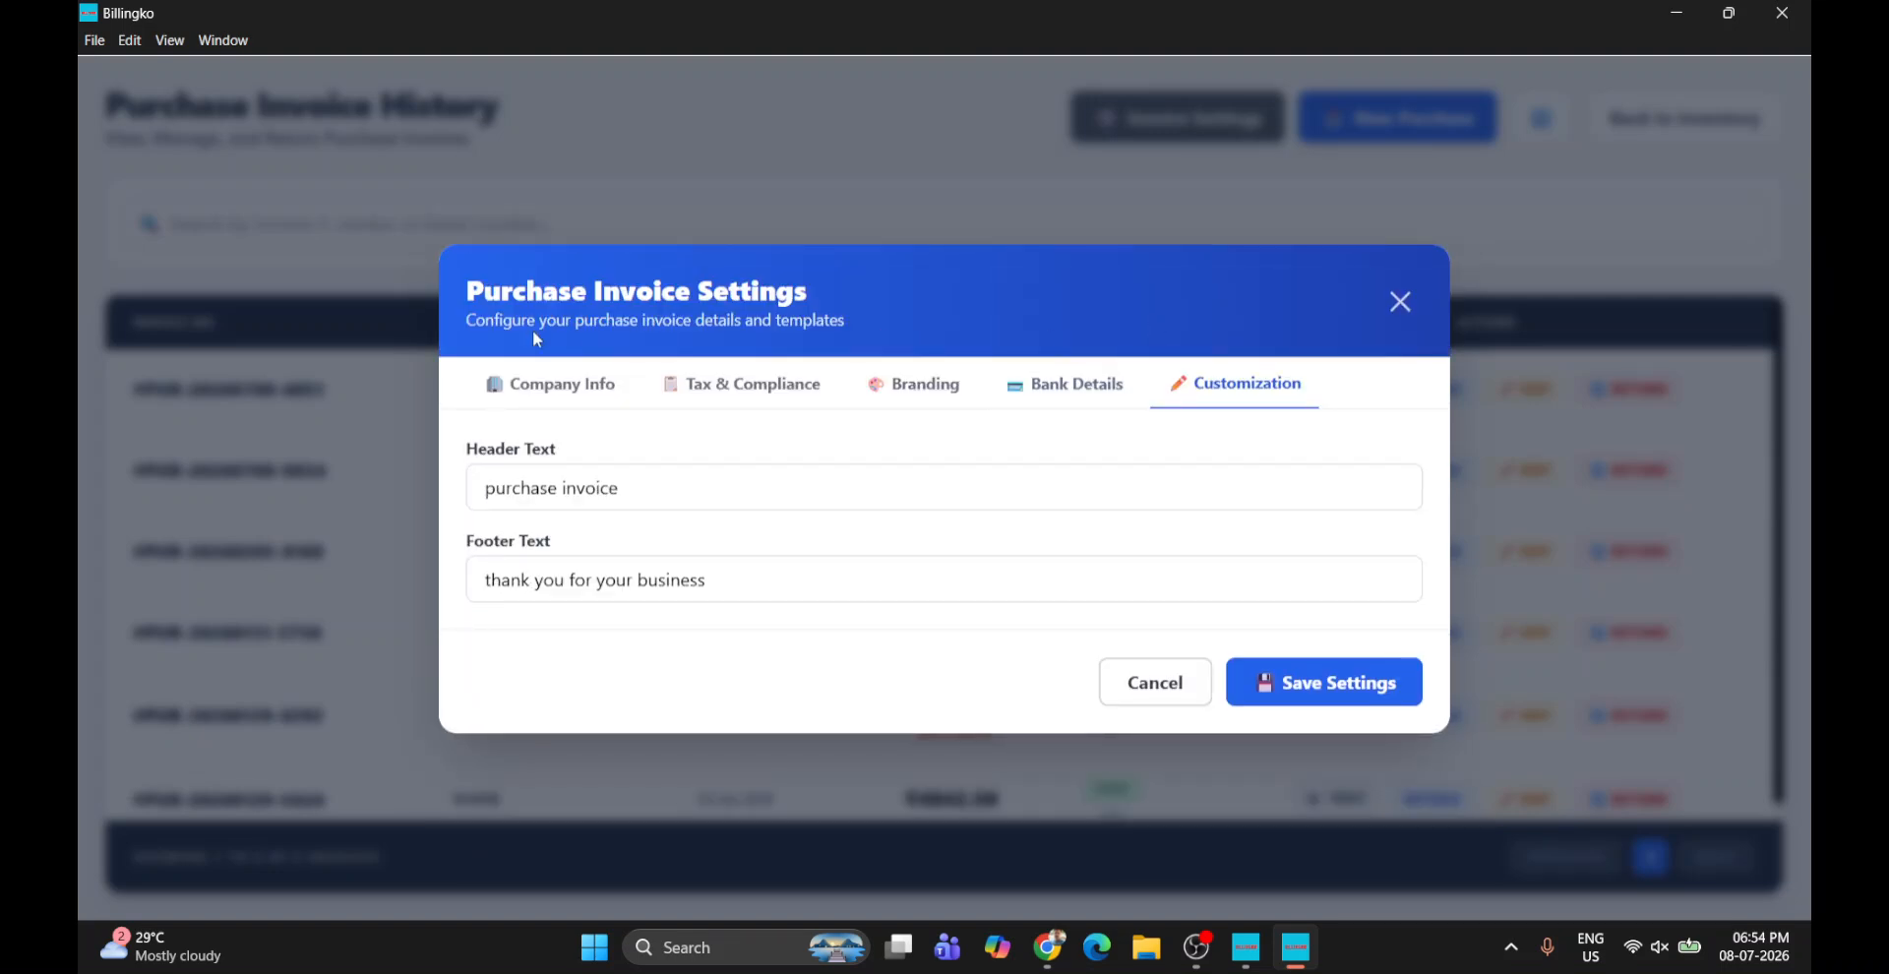
left_click(520, 385)
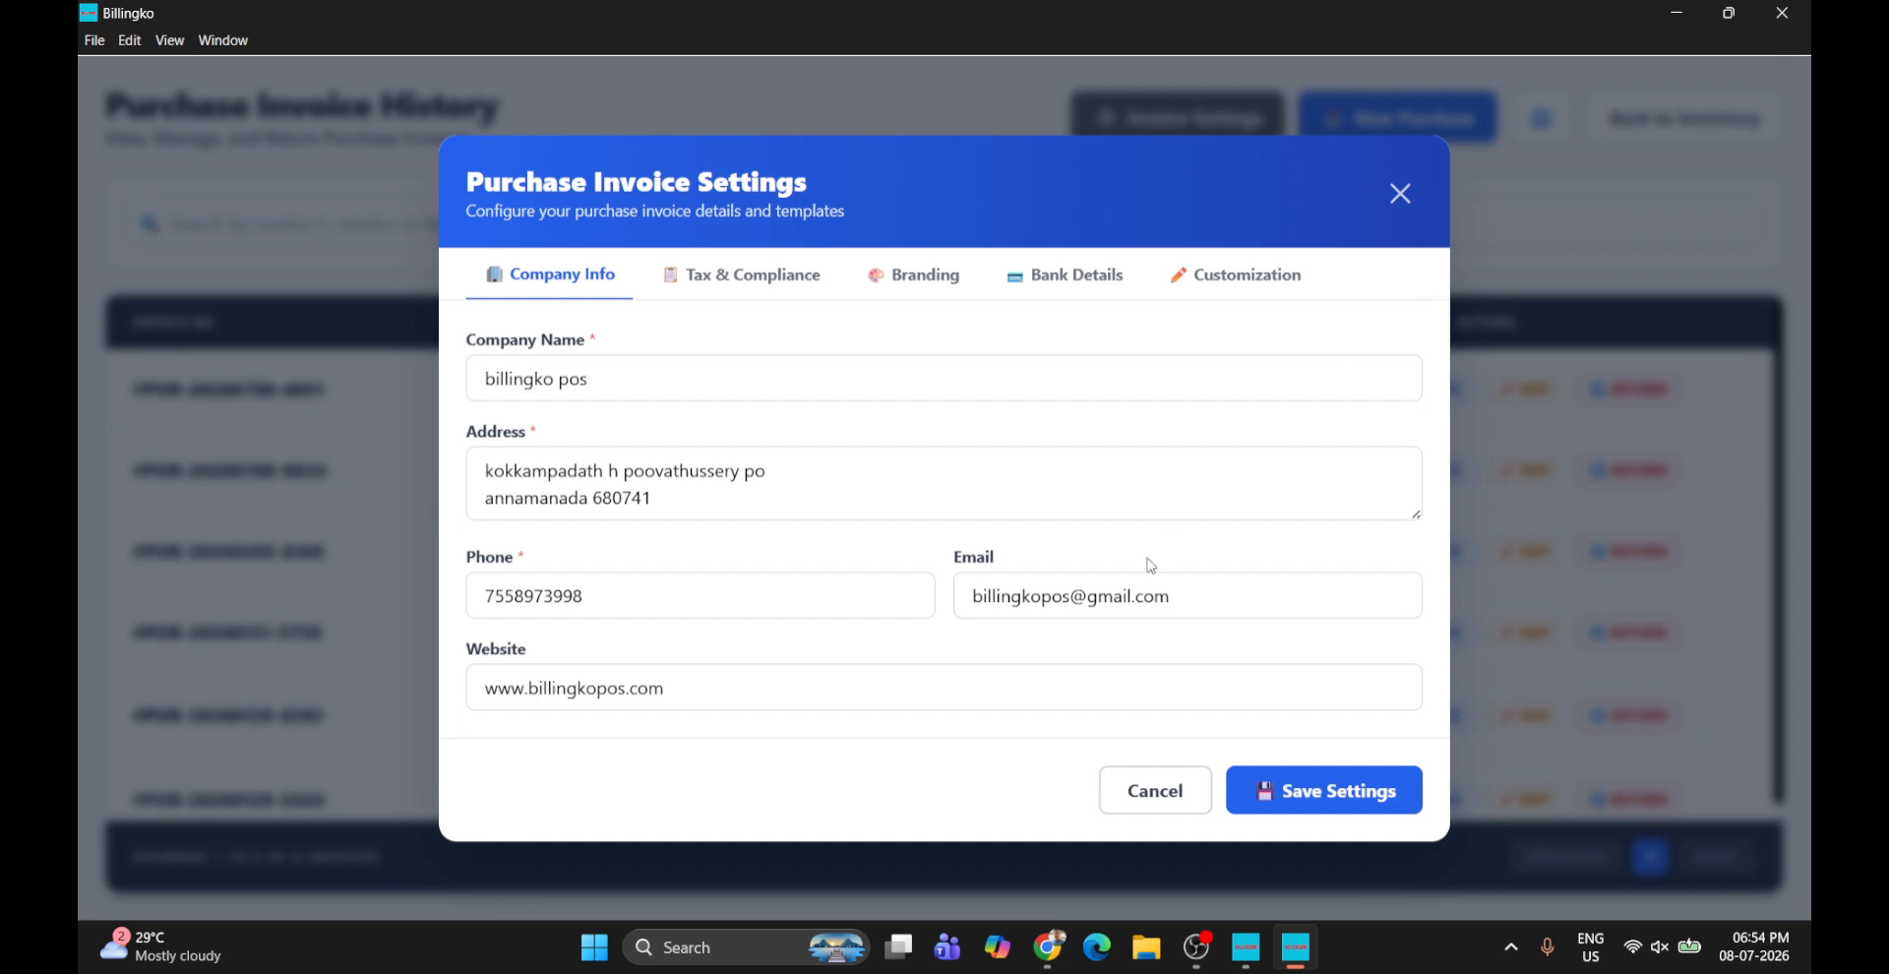
left_click(1399, 192)
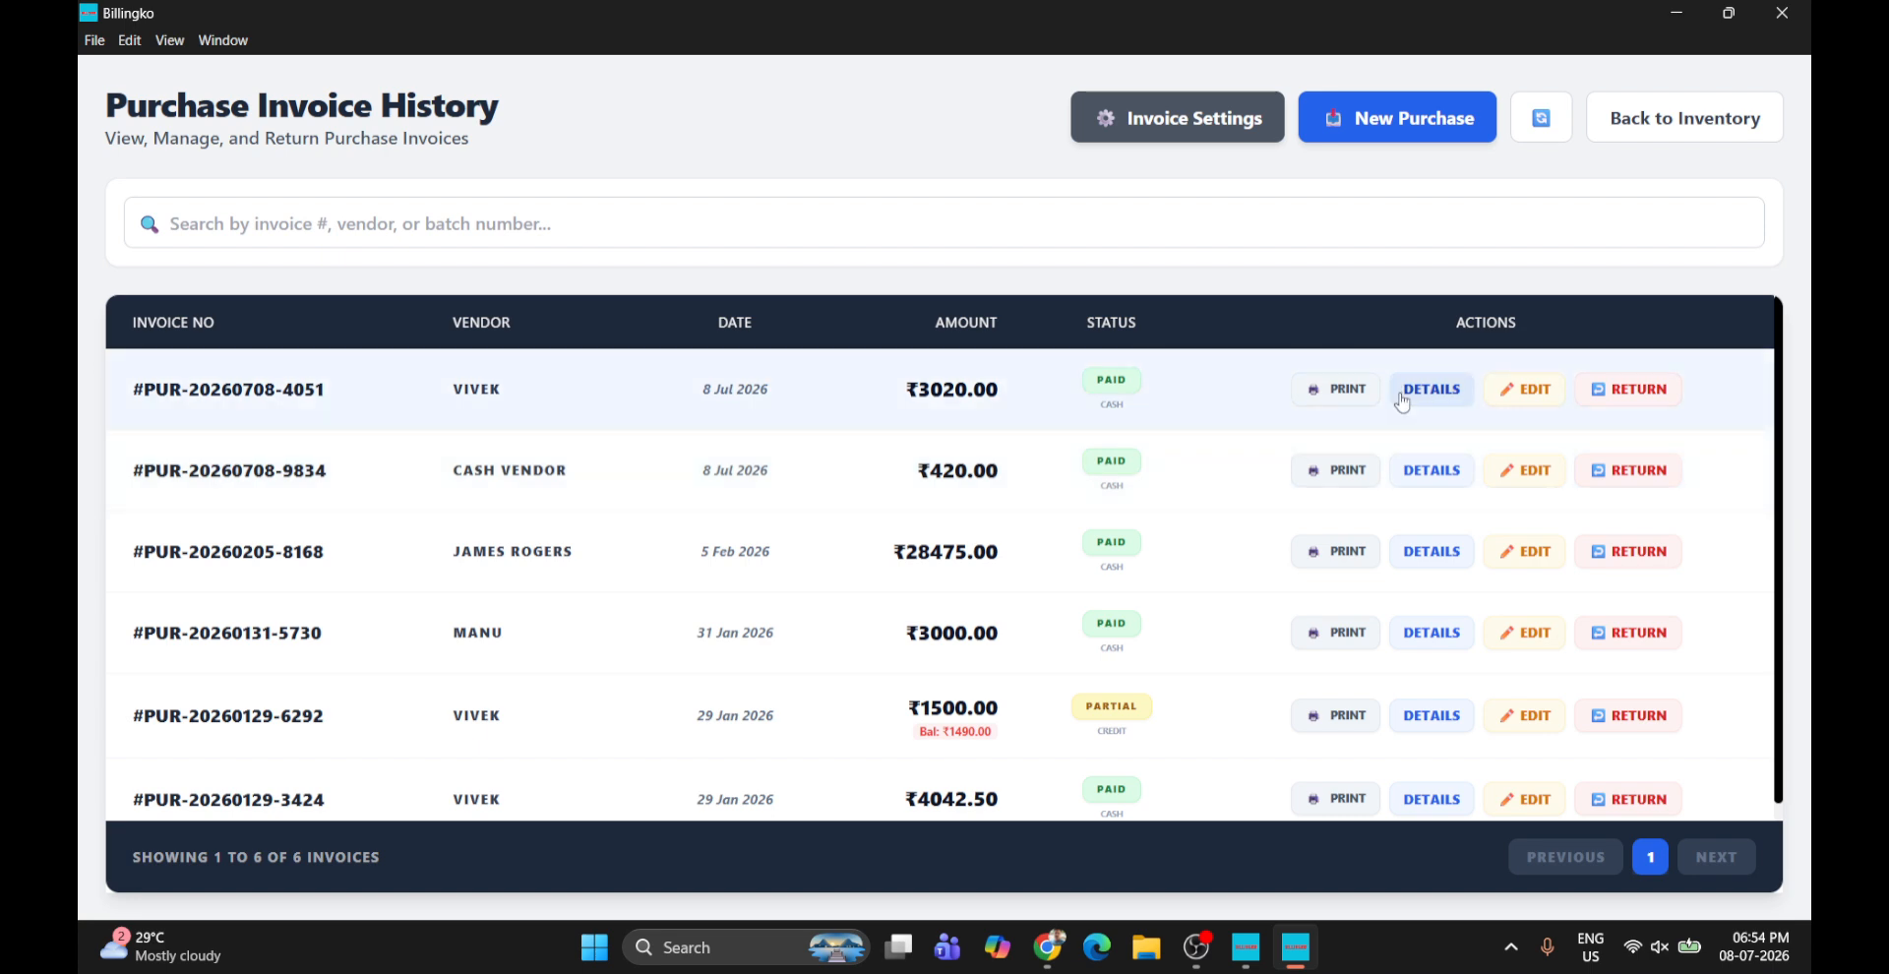
View the blank stock purchase form from both the invoice history and the inventory dashboard, cancelling and returning to the inventory each time
left_click(1458, 120)
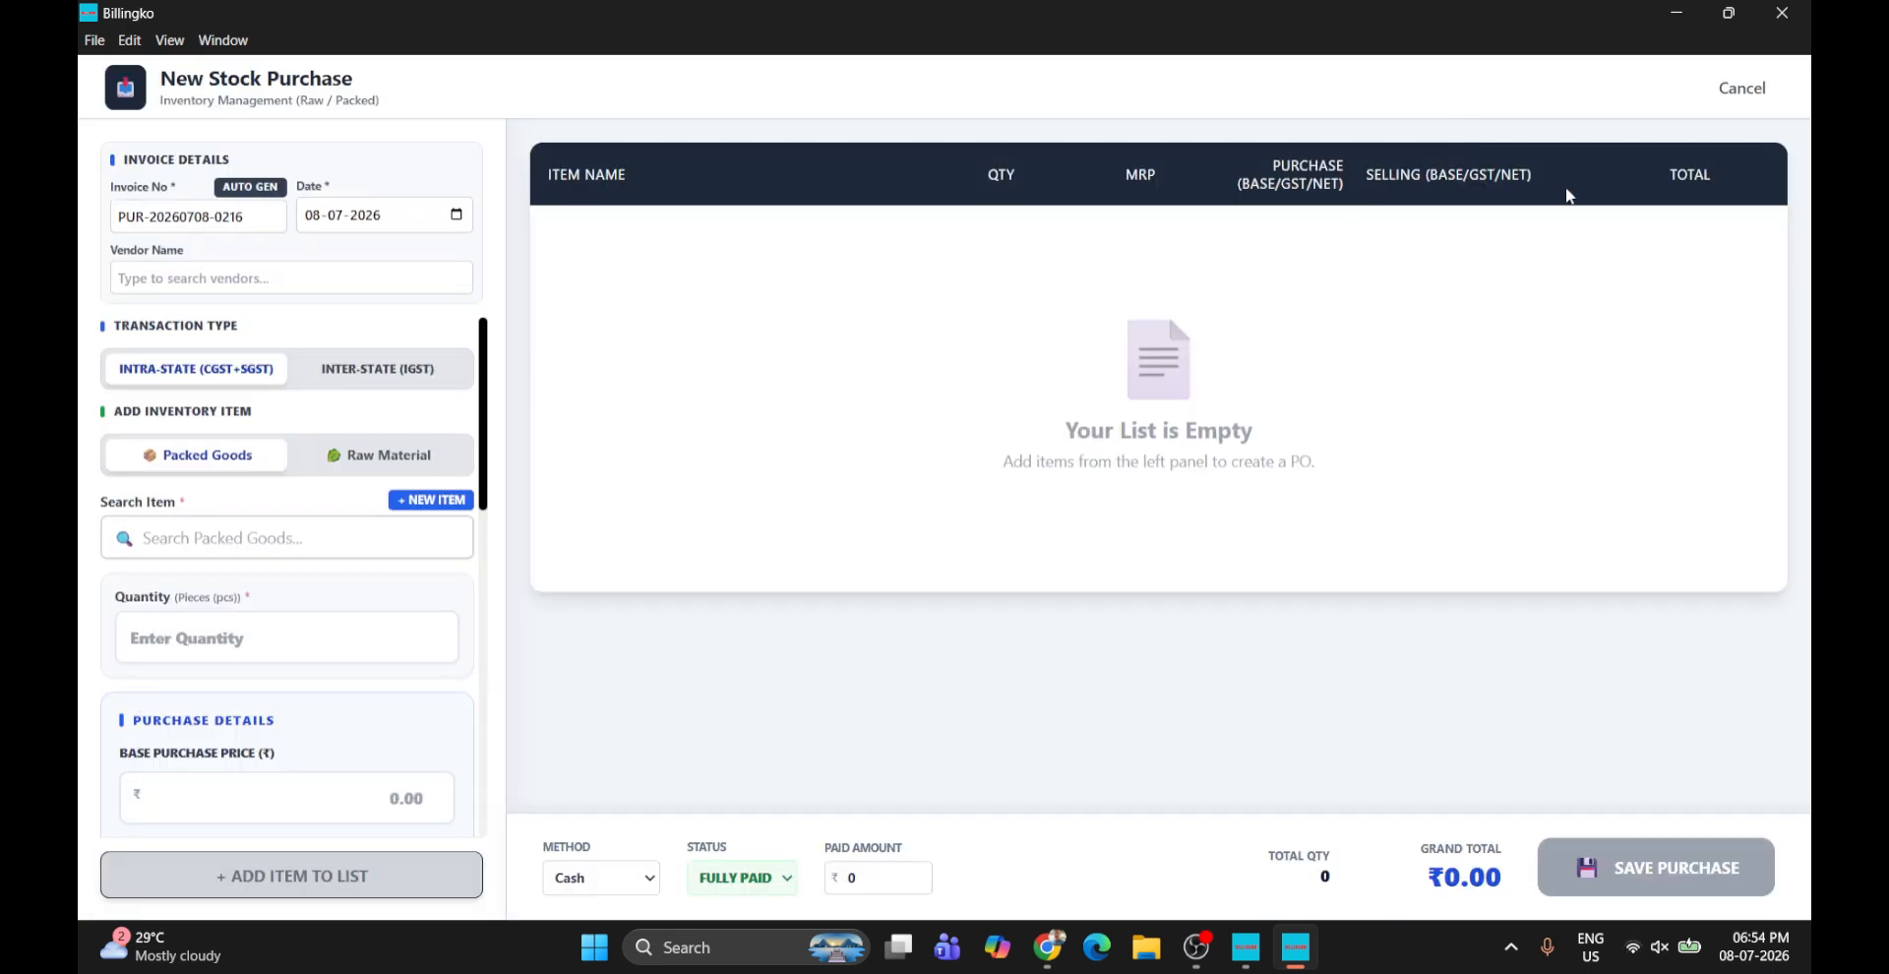
left_click(1742, 90)
left_click(1742, 113)
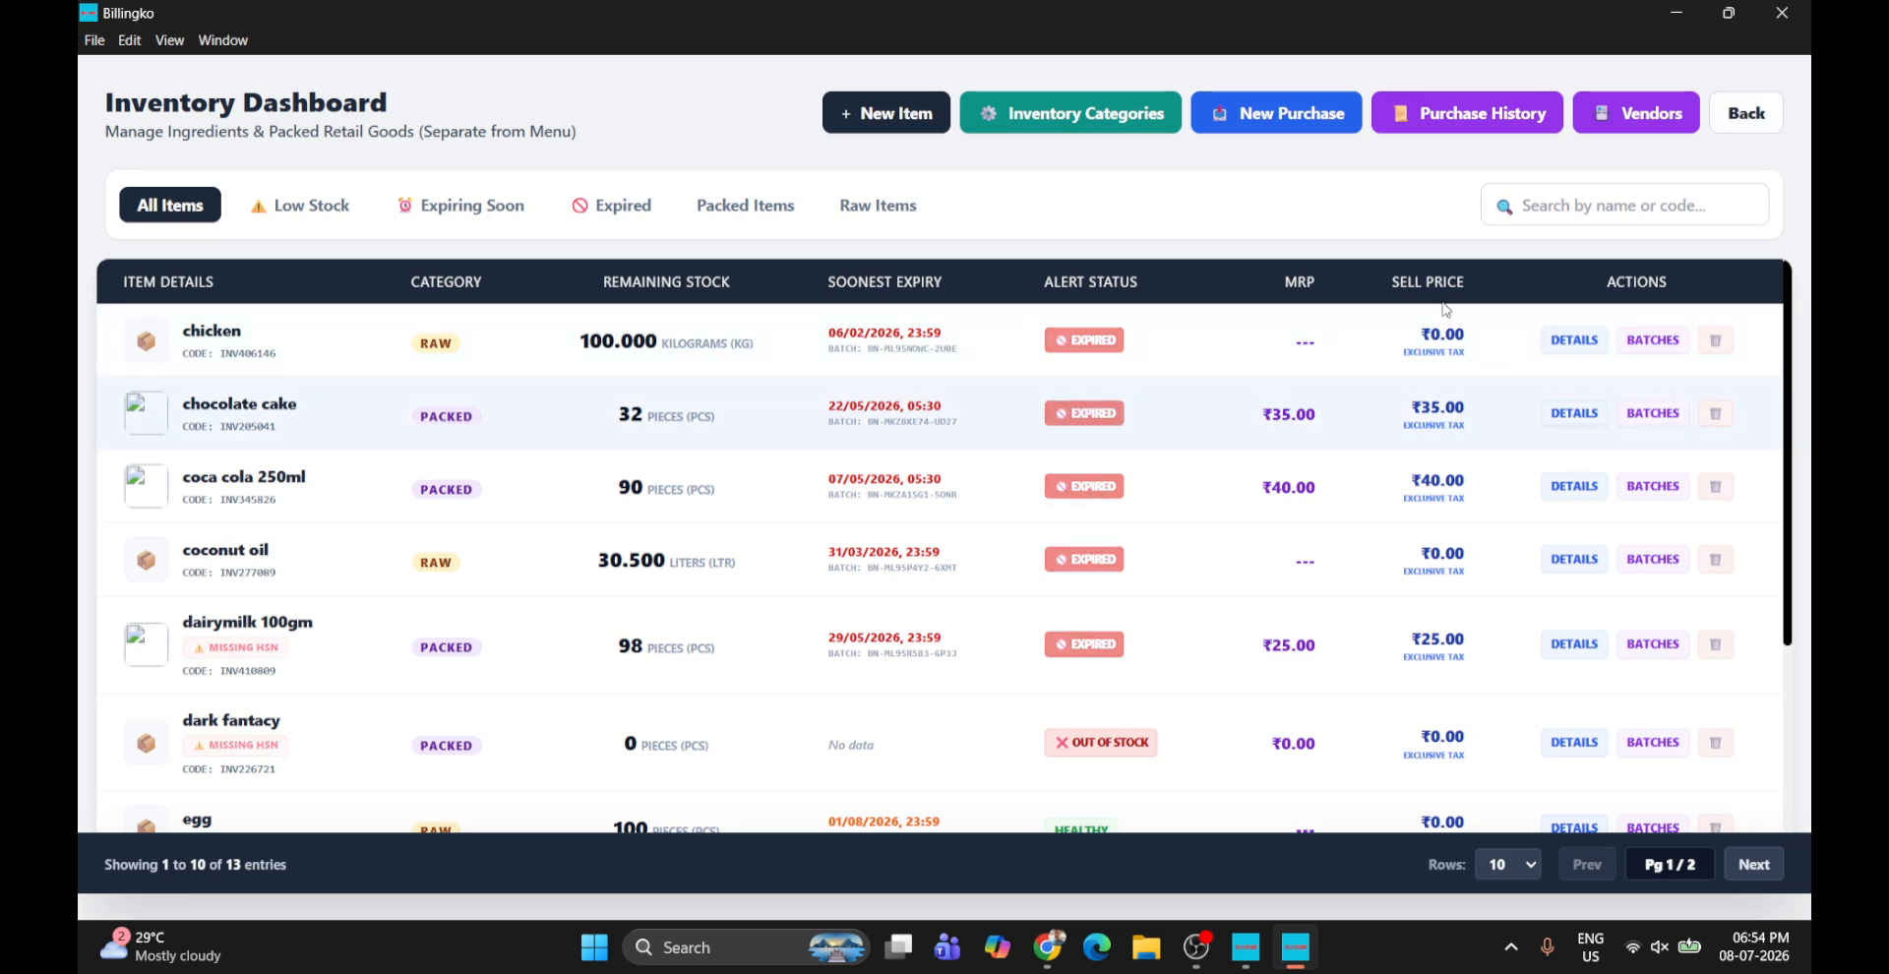
left_click(1313, 116)
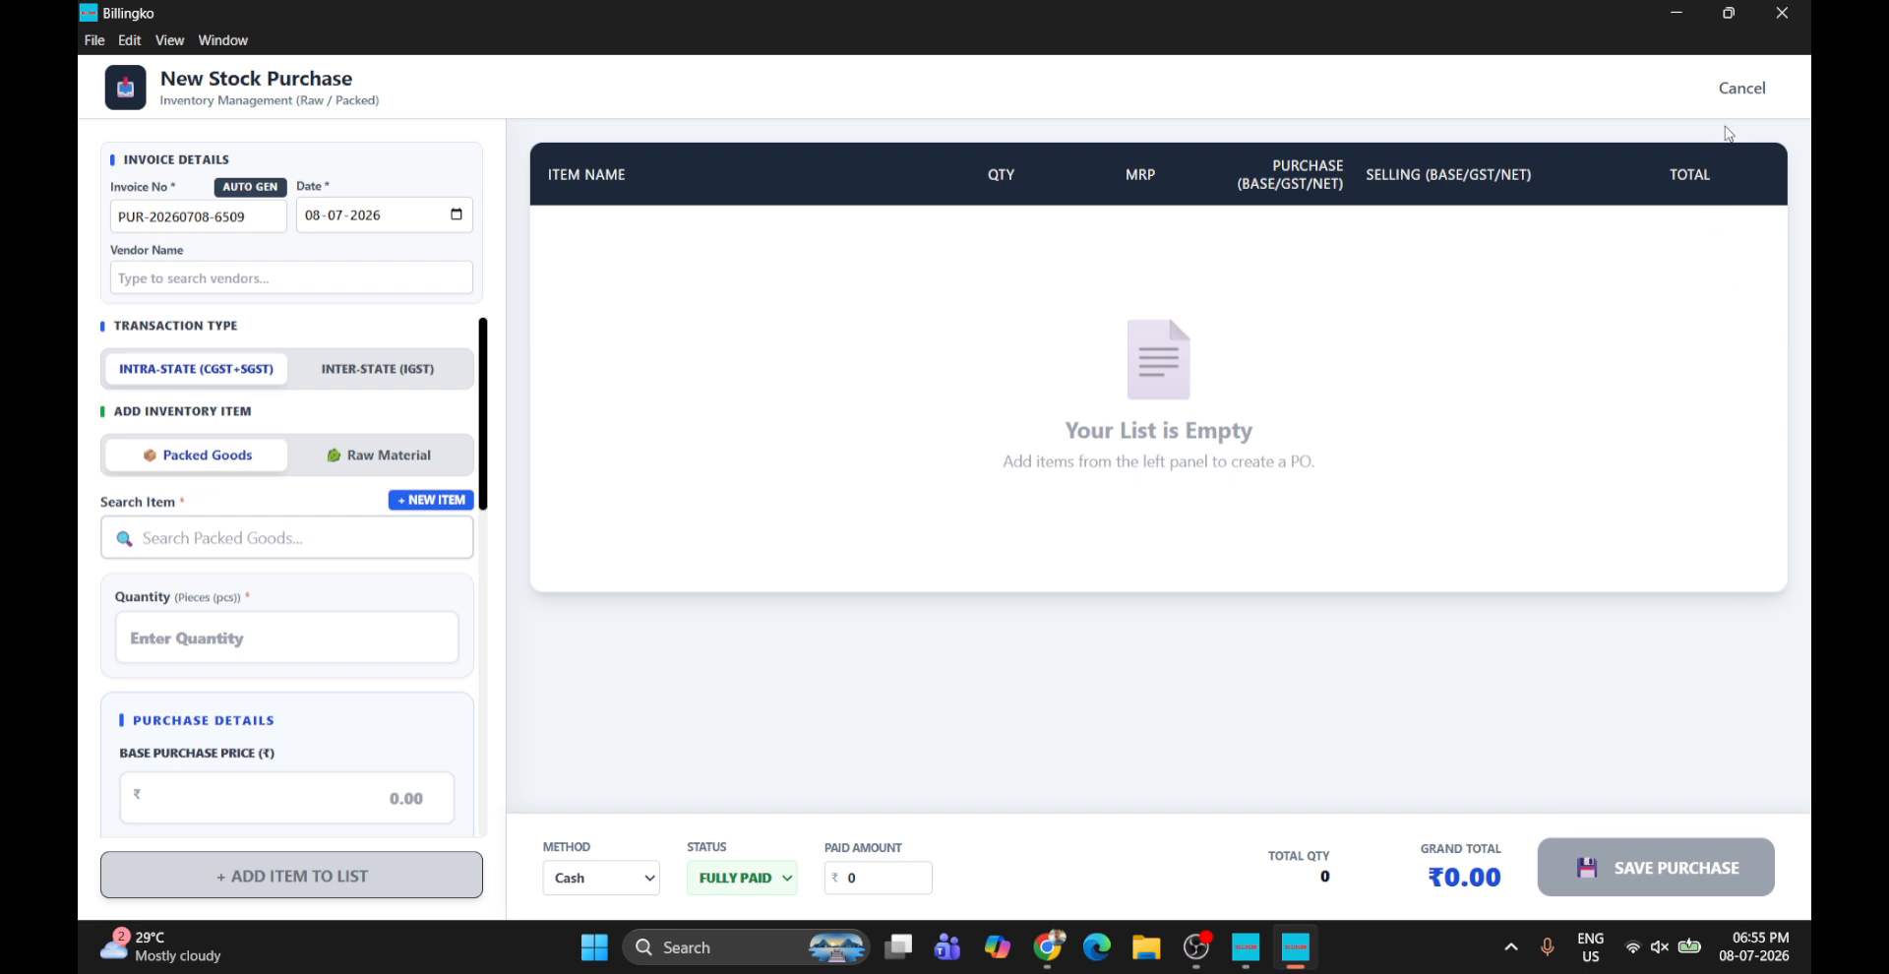
left_click(1733, 90)
left_click(1733, 117)
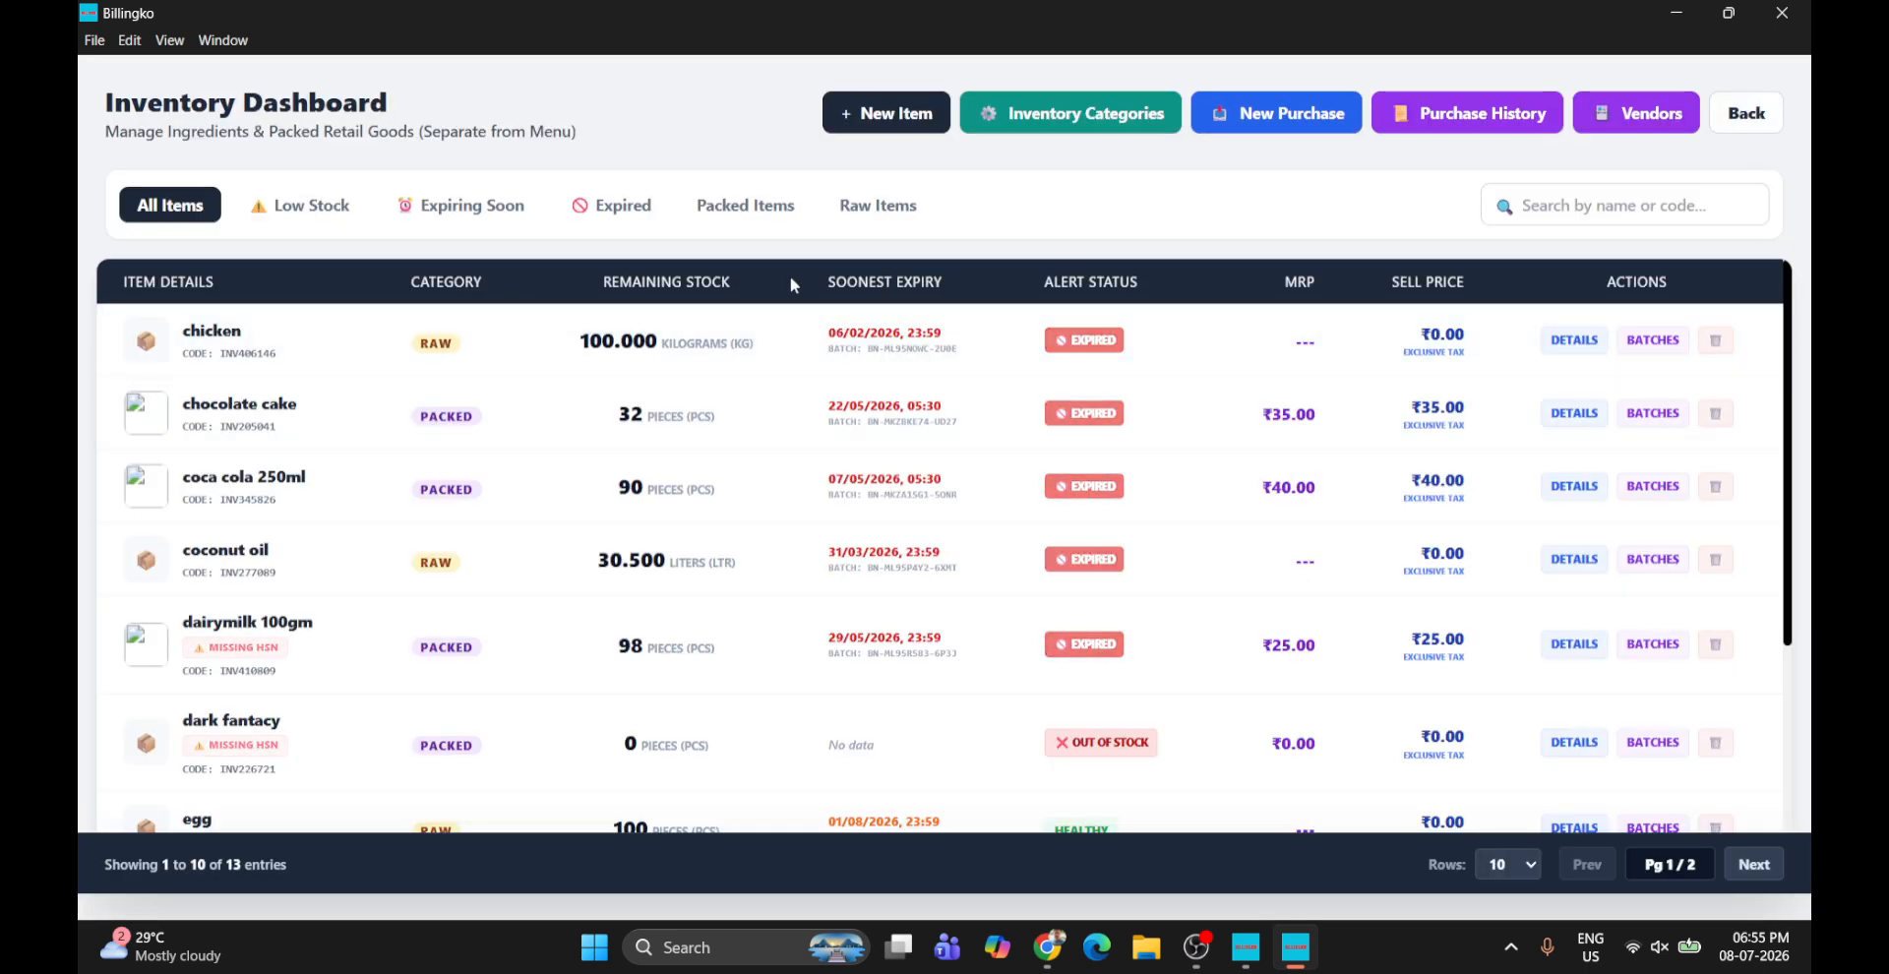
View the vendor list and the blank new vendor form, close the form without creating a vendor and return to the inventory
left_click(1637, 113)
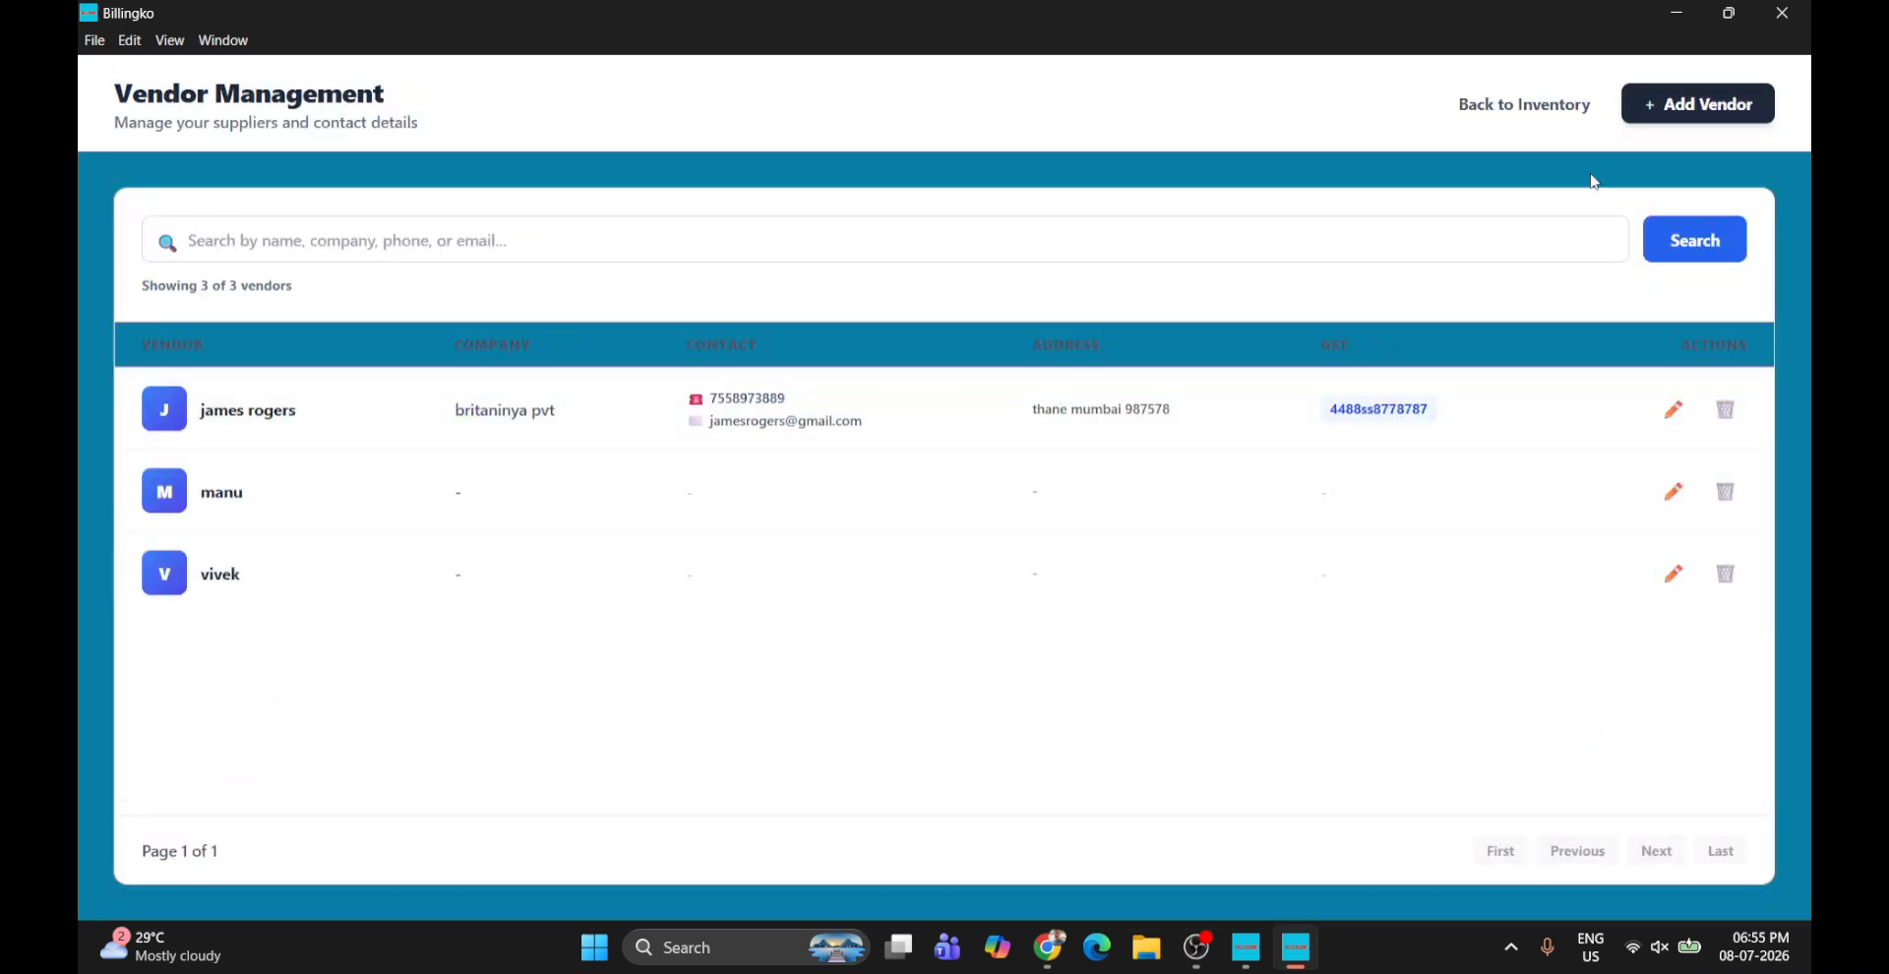
left_click(1693, 103)
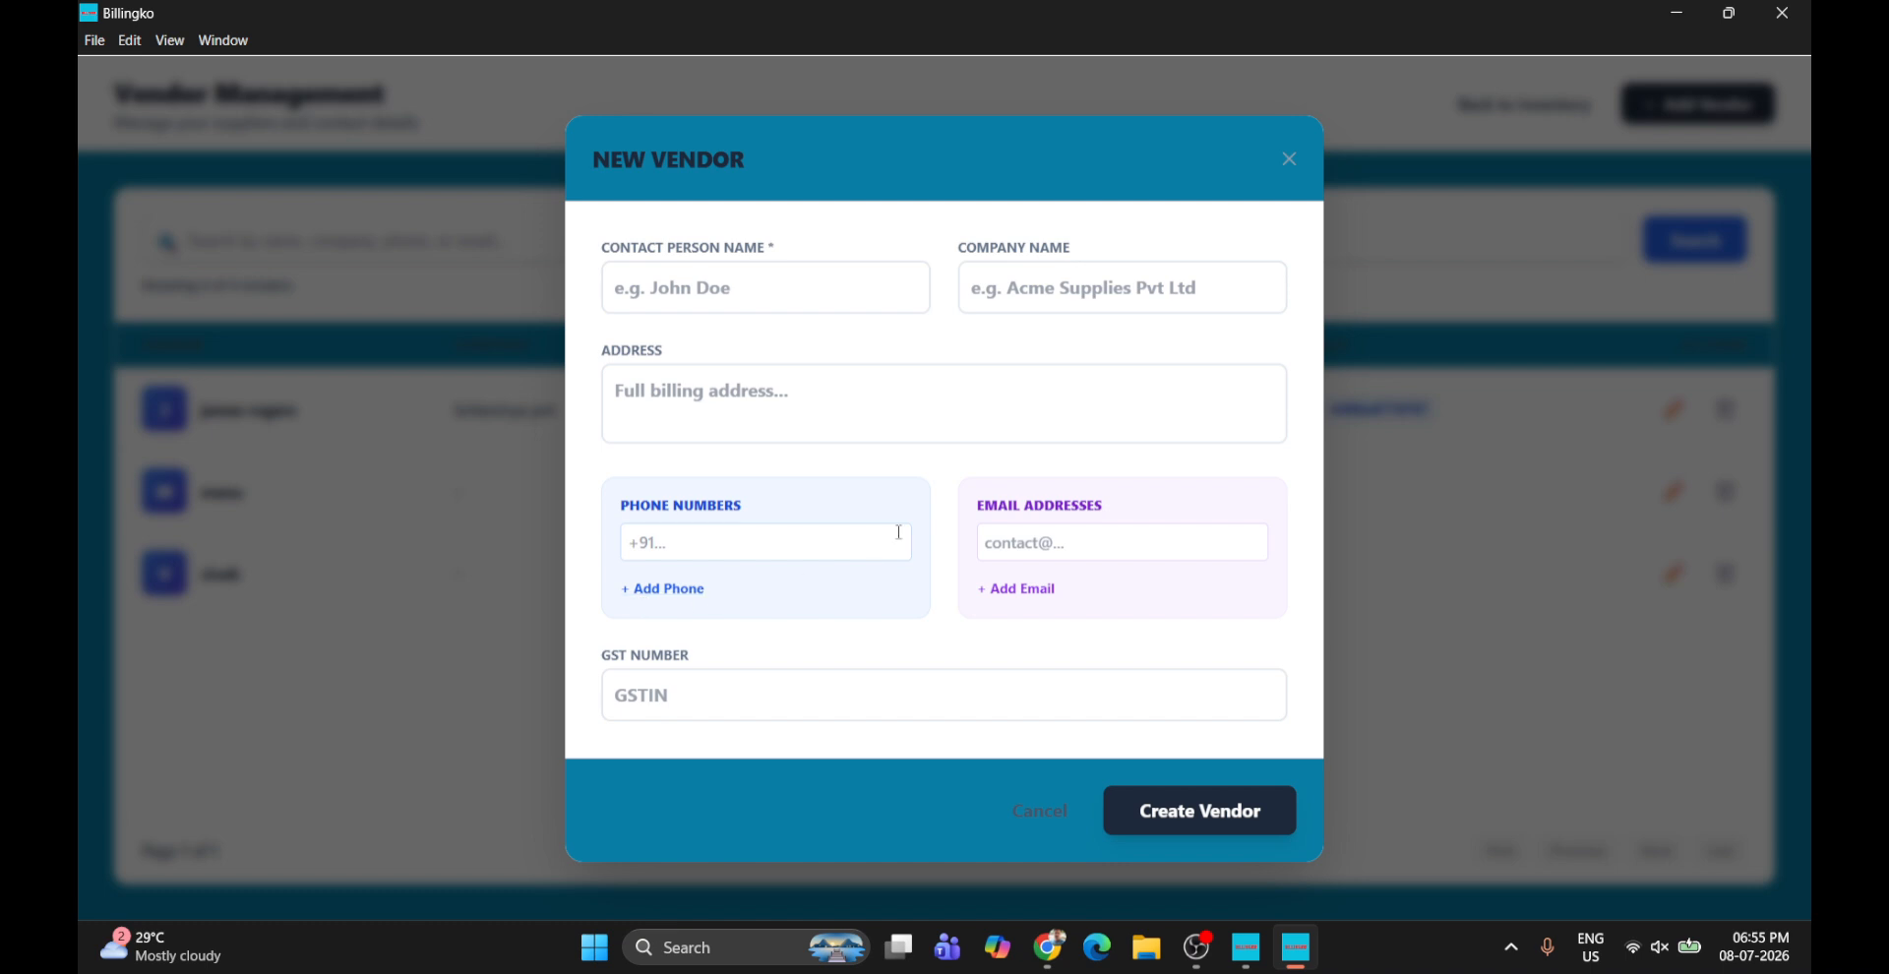
left_click(1131, 799)
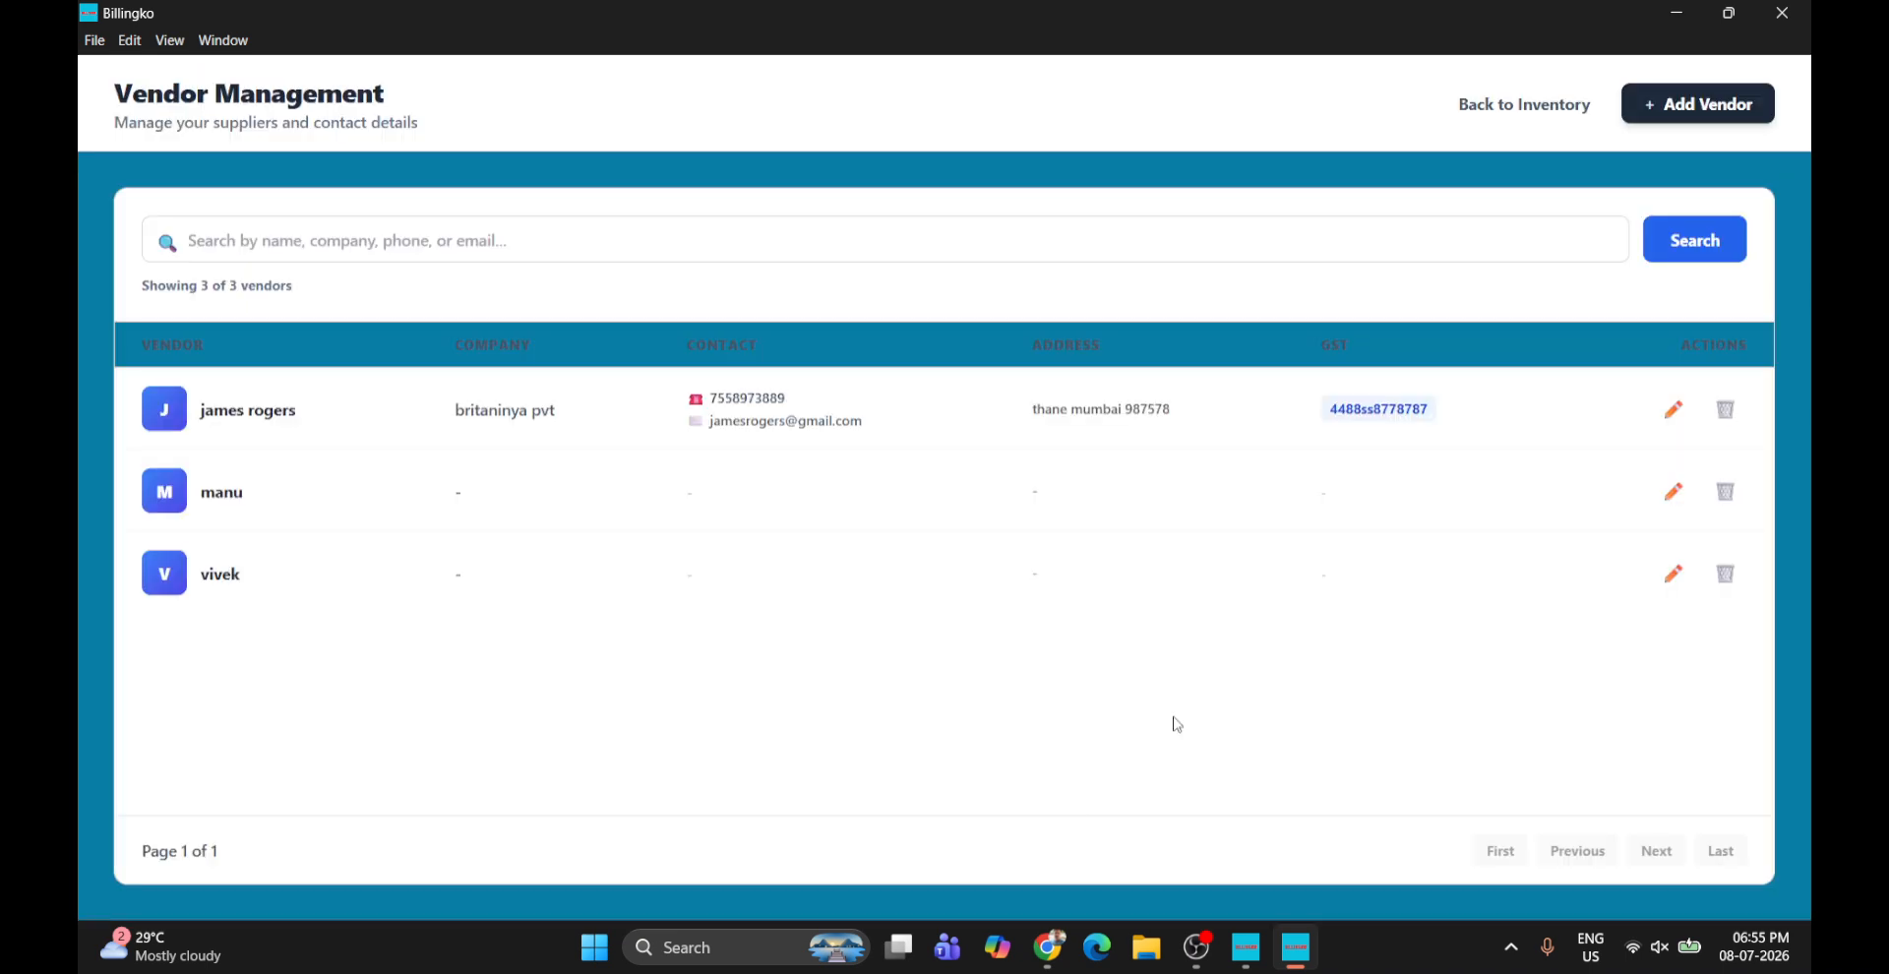
left_click(1599, 104)
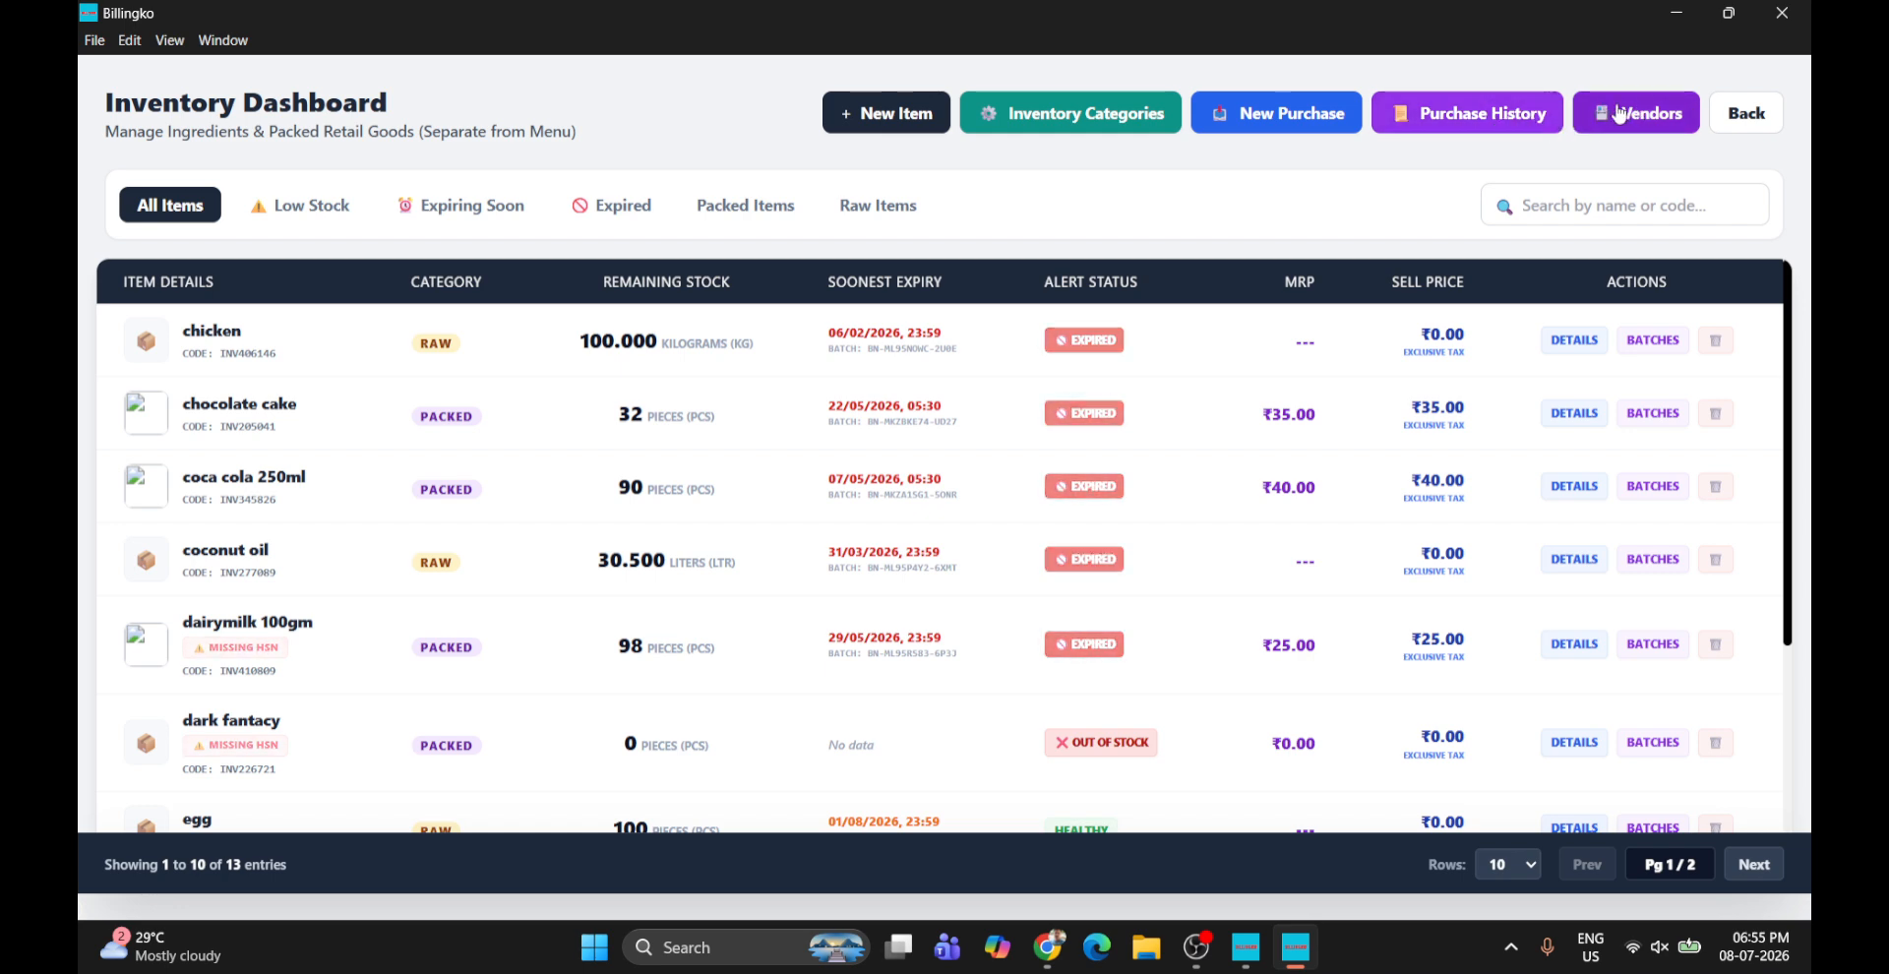
View the blank new inventory item form and the list of inventory categories, and return to the inventory dashboard
left_click(885, 120)
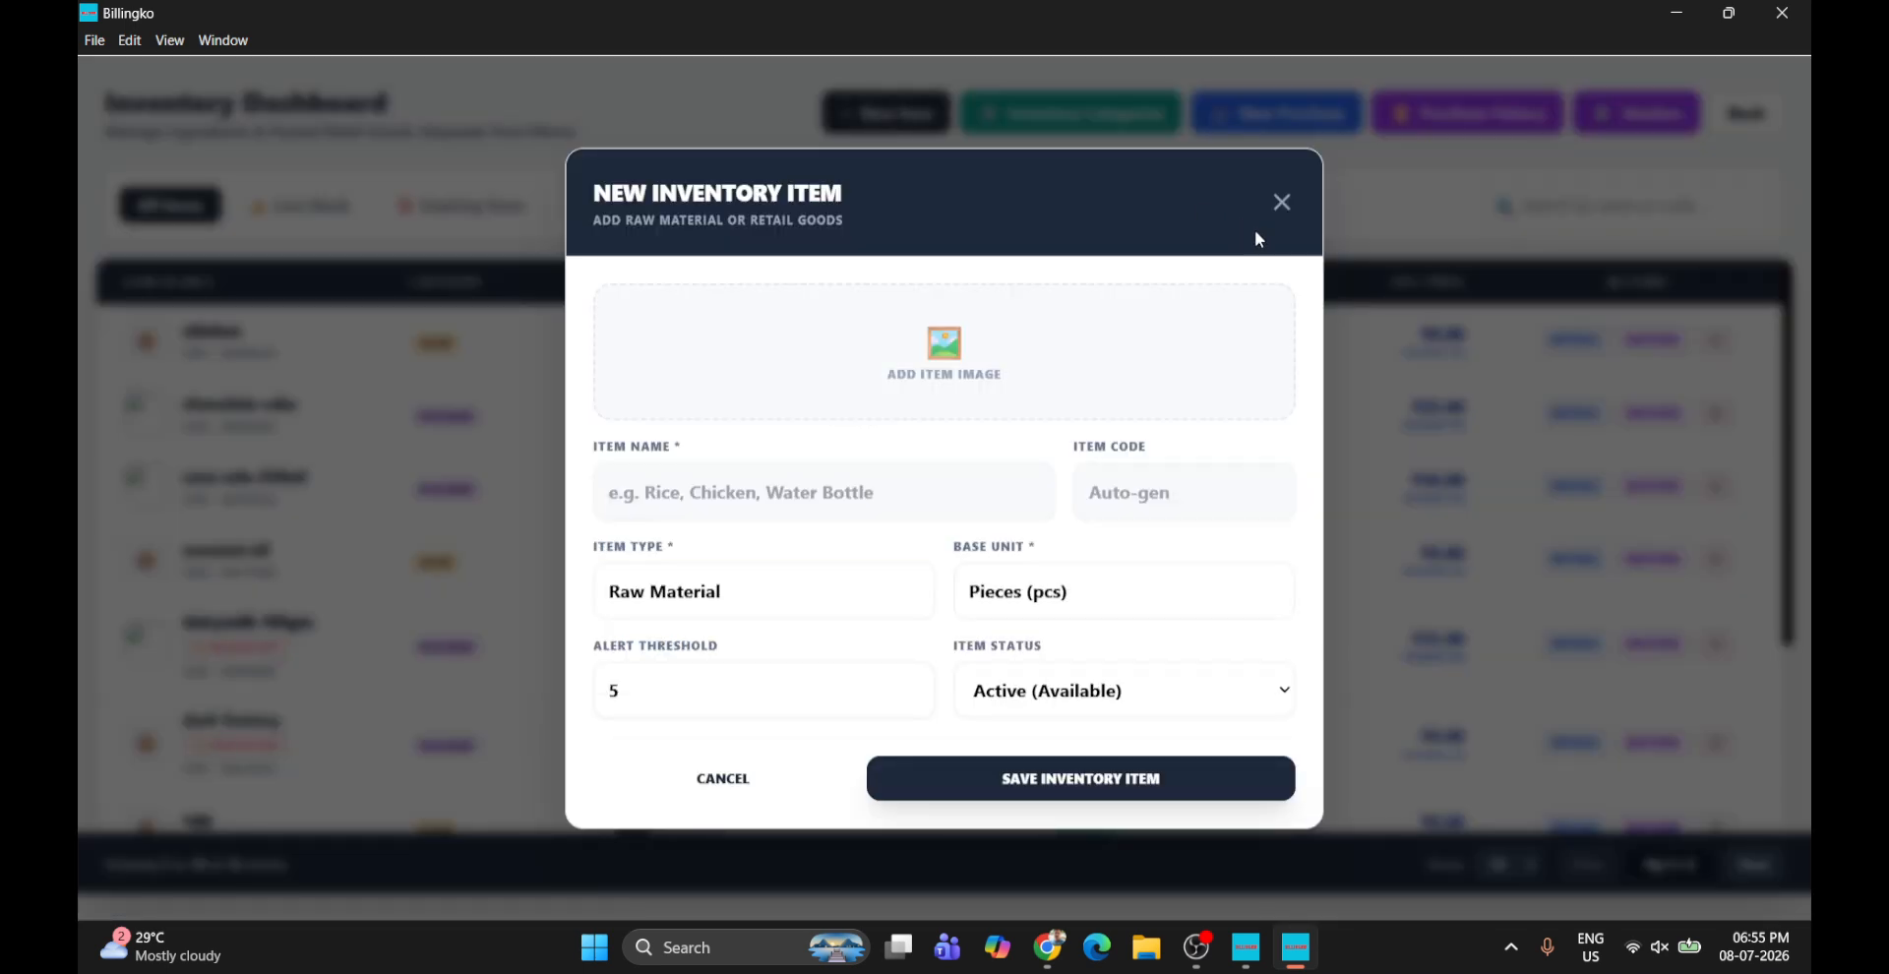
left_click(1284, 215)
left_click(1102, 130)
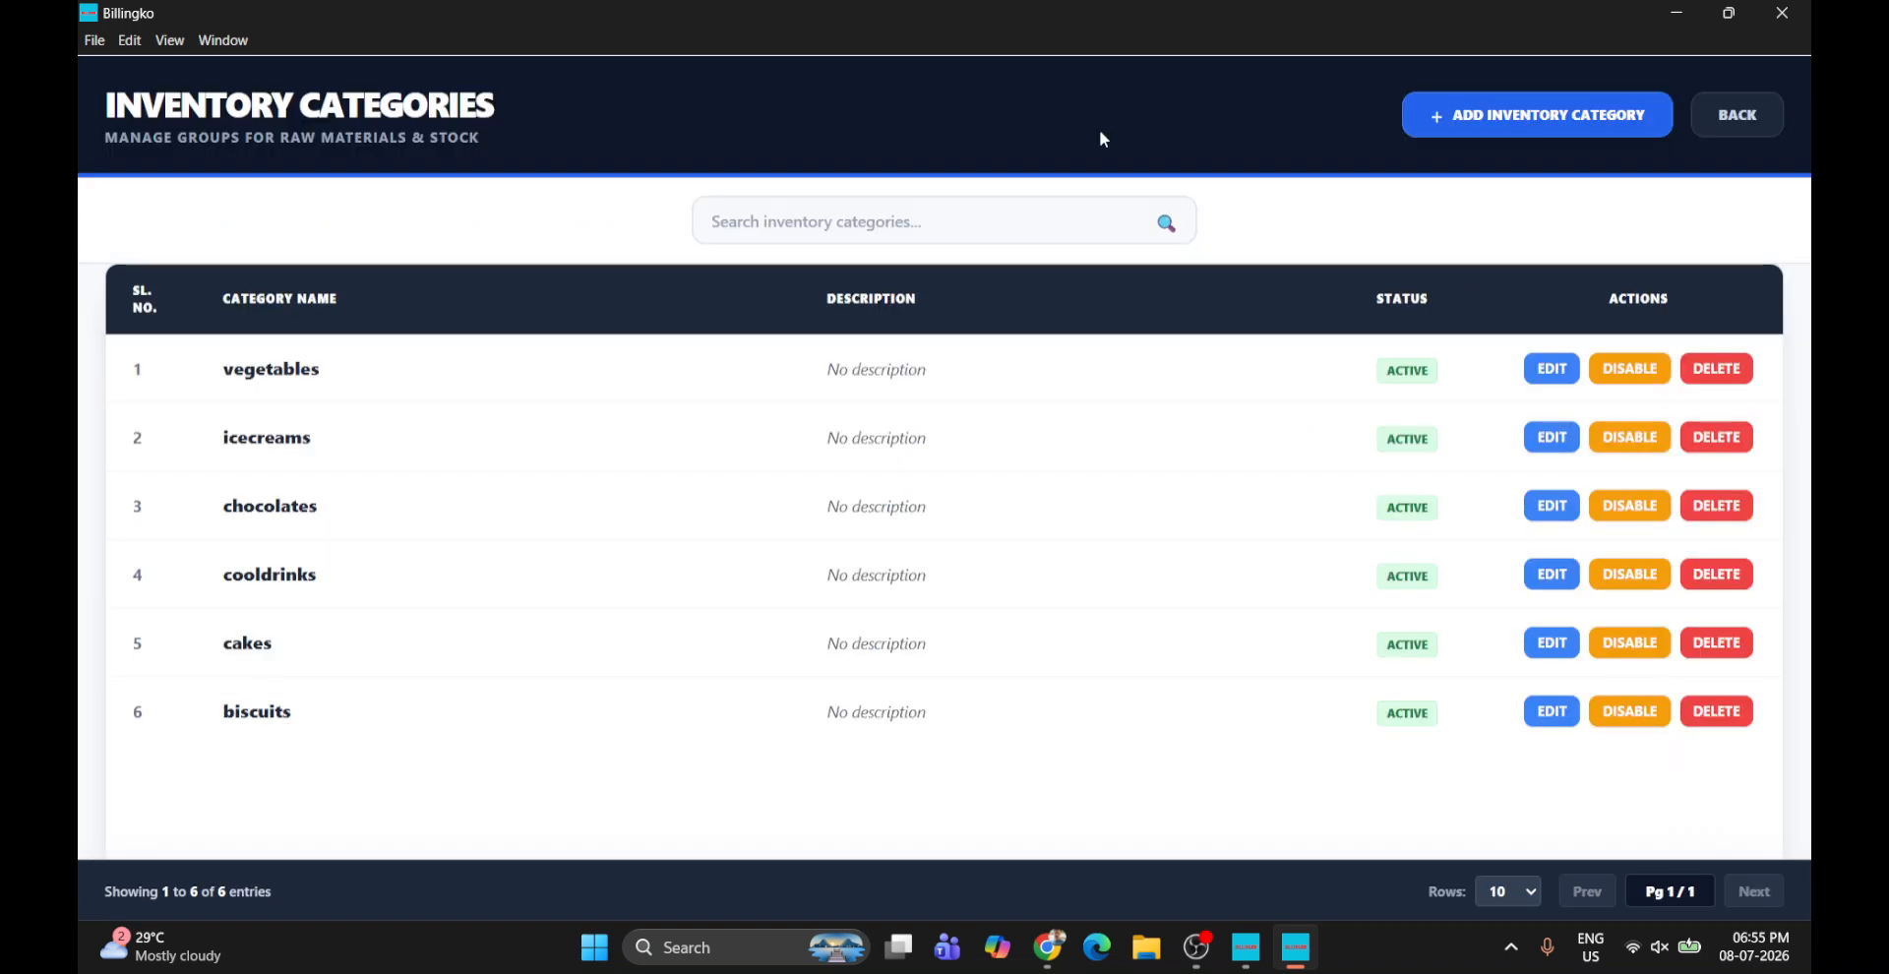
left_click(1734, 116)
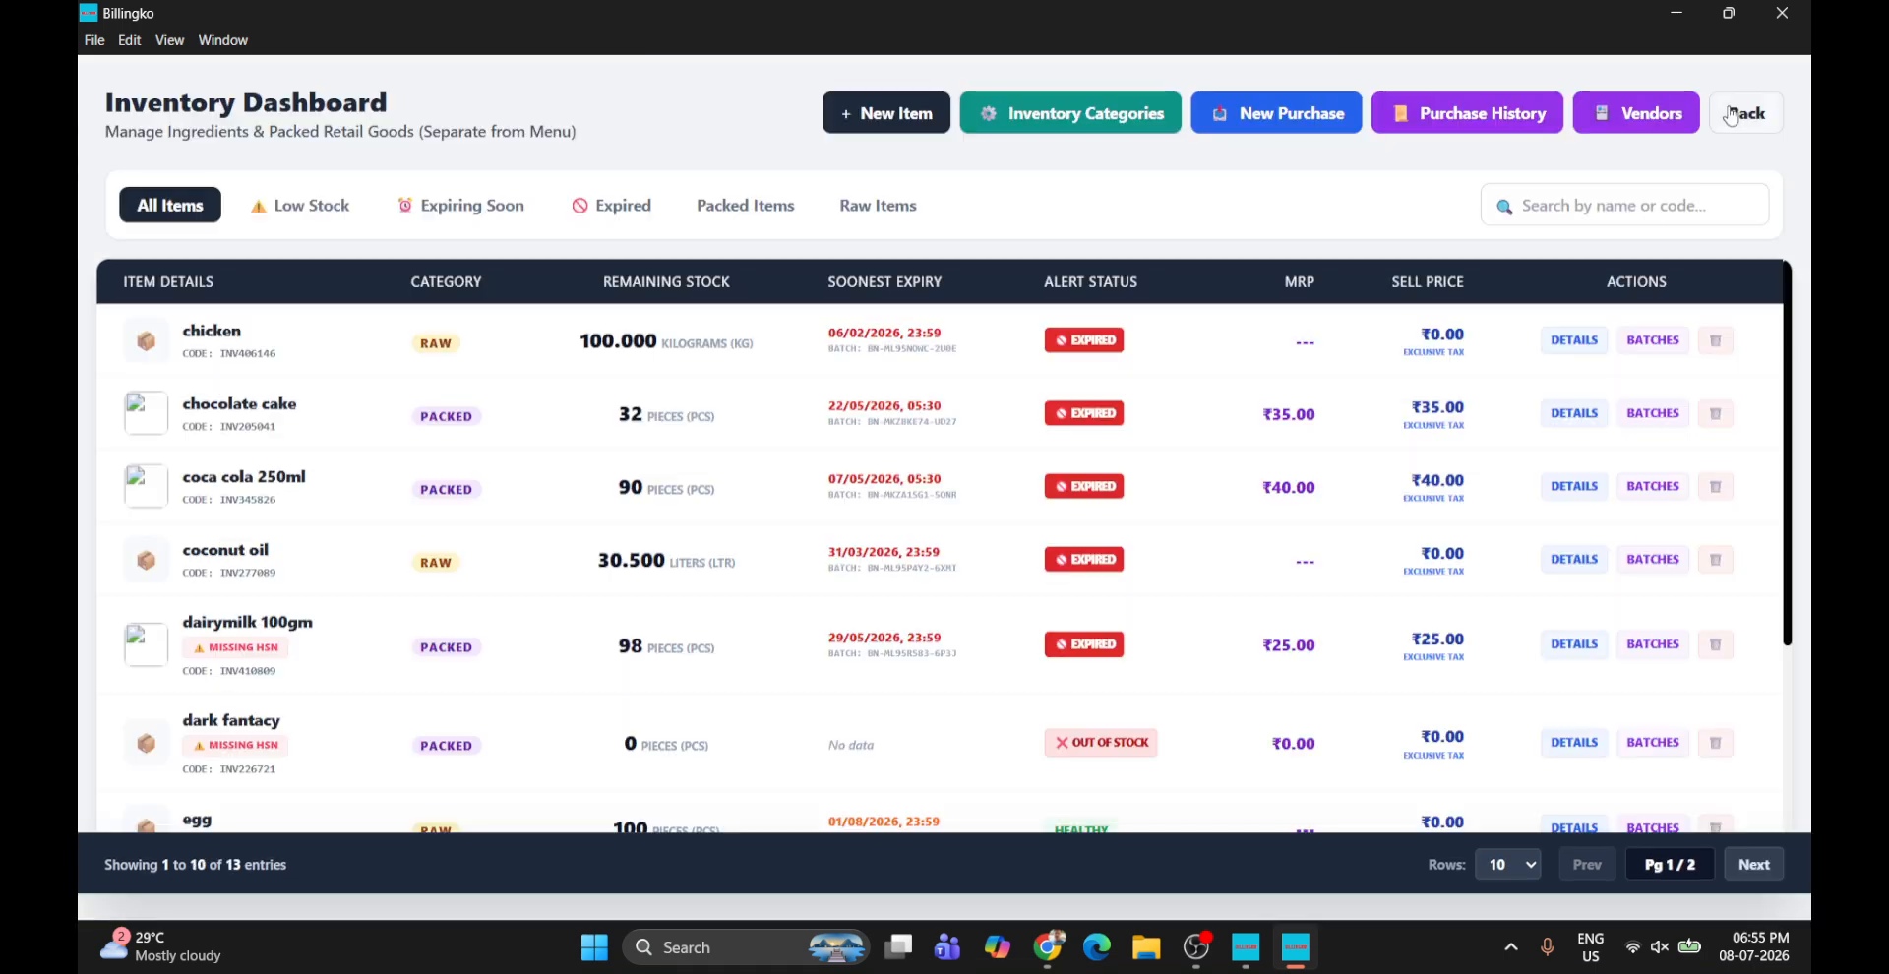
Start a new stock purchase, enter "vuiojj" as the vendor name, choose to add it as a new vendor and cancel the purchase
left_click(1322, 127)
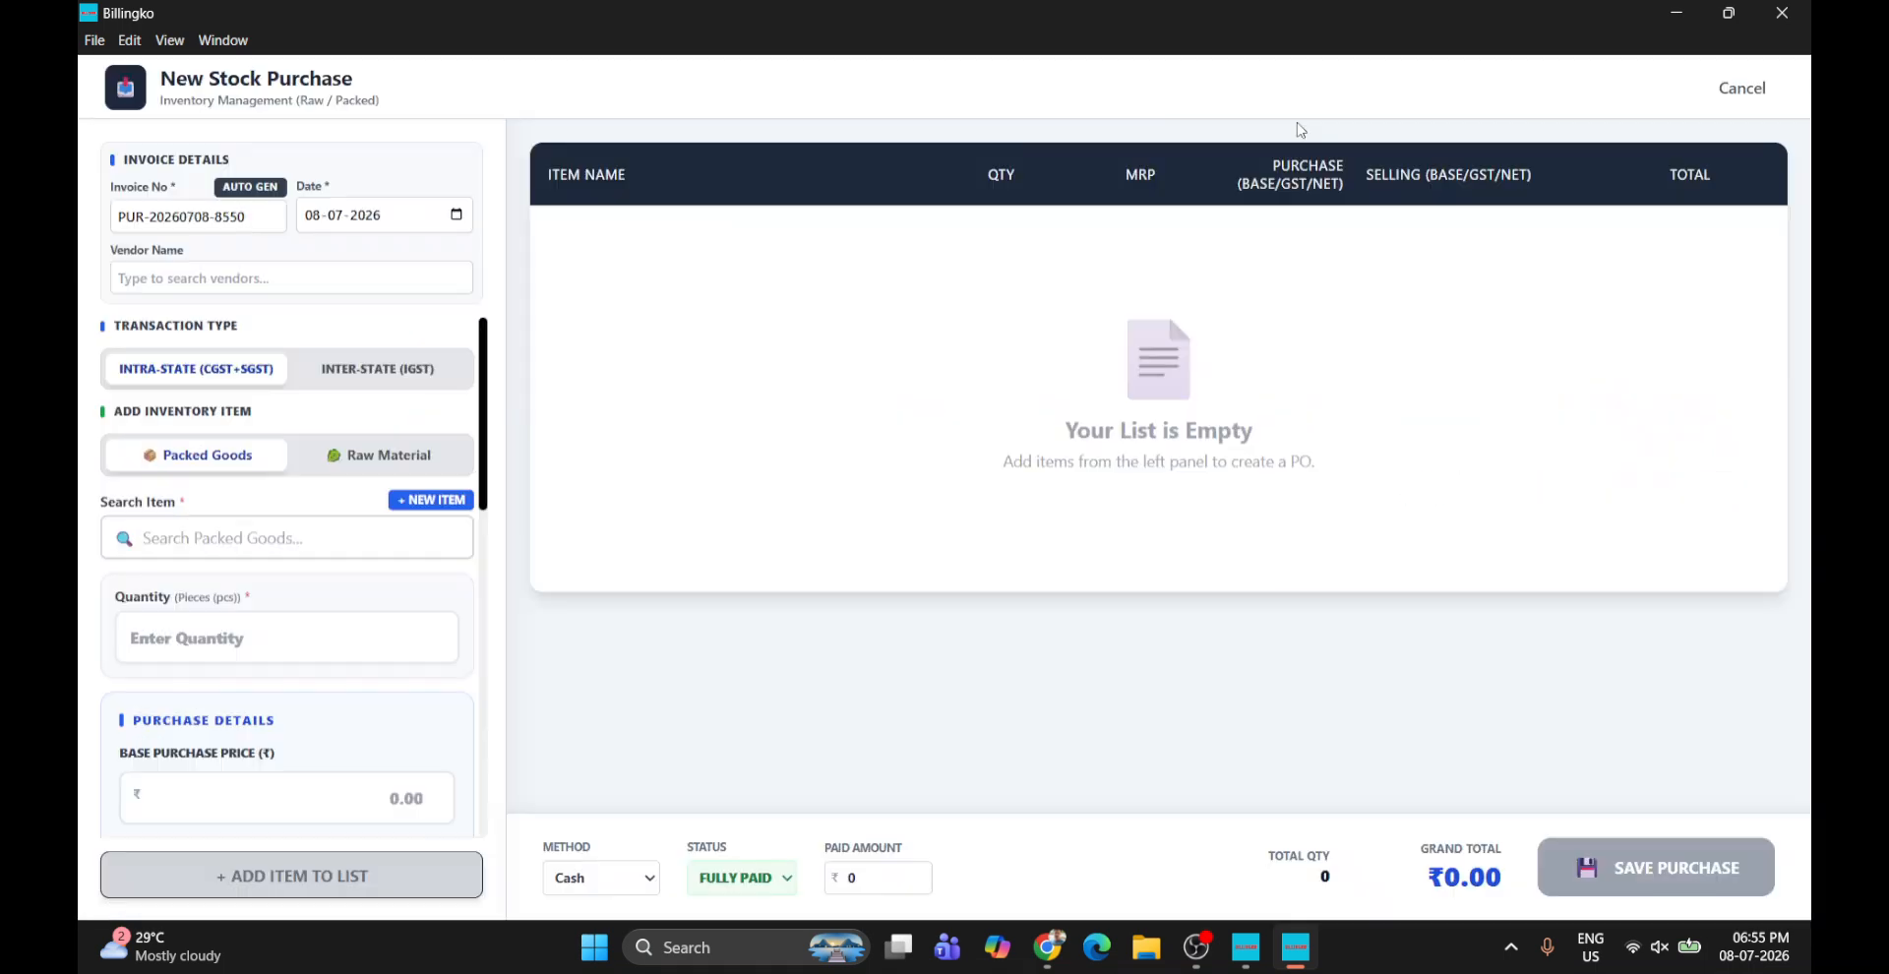
left_click(204, 283)
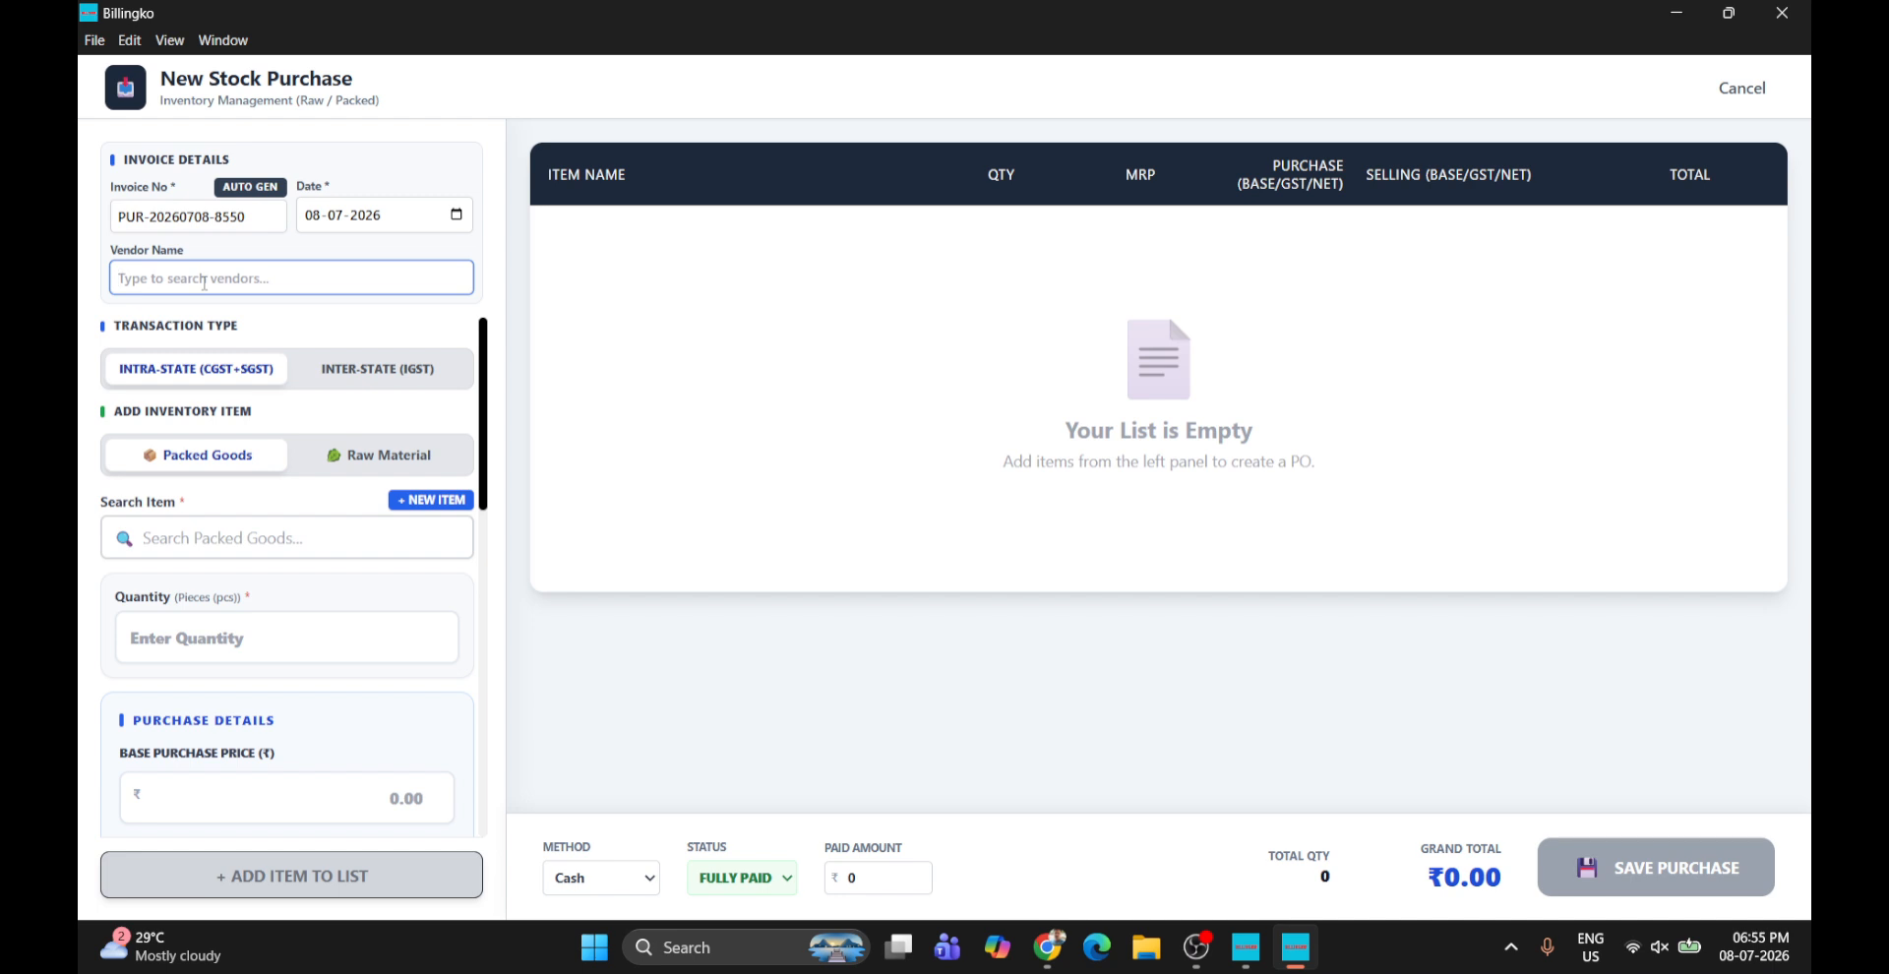
type("v")
key("BackSpace")
type("g")
key("BackSpace")
type("v")
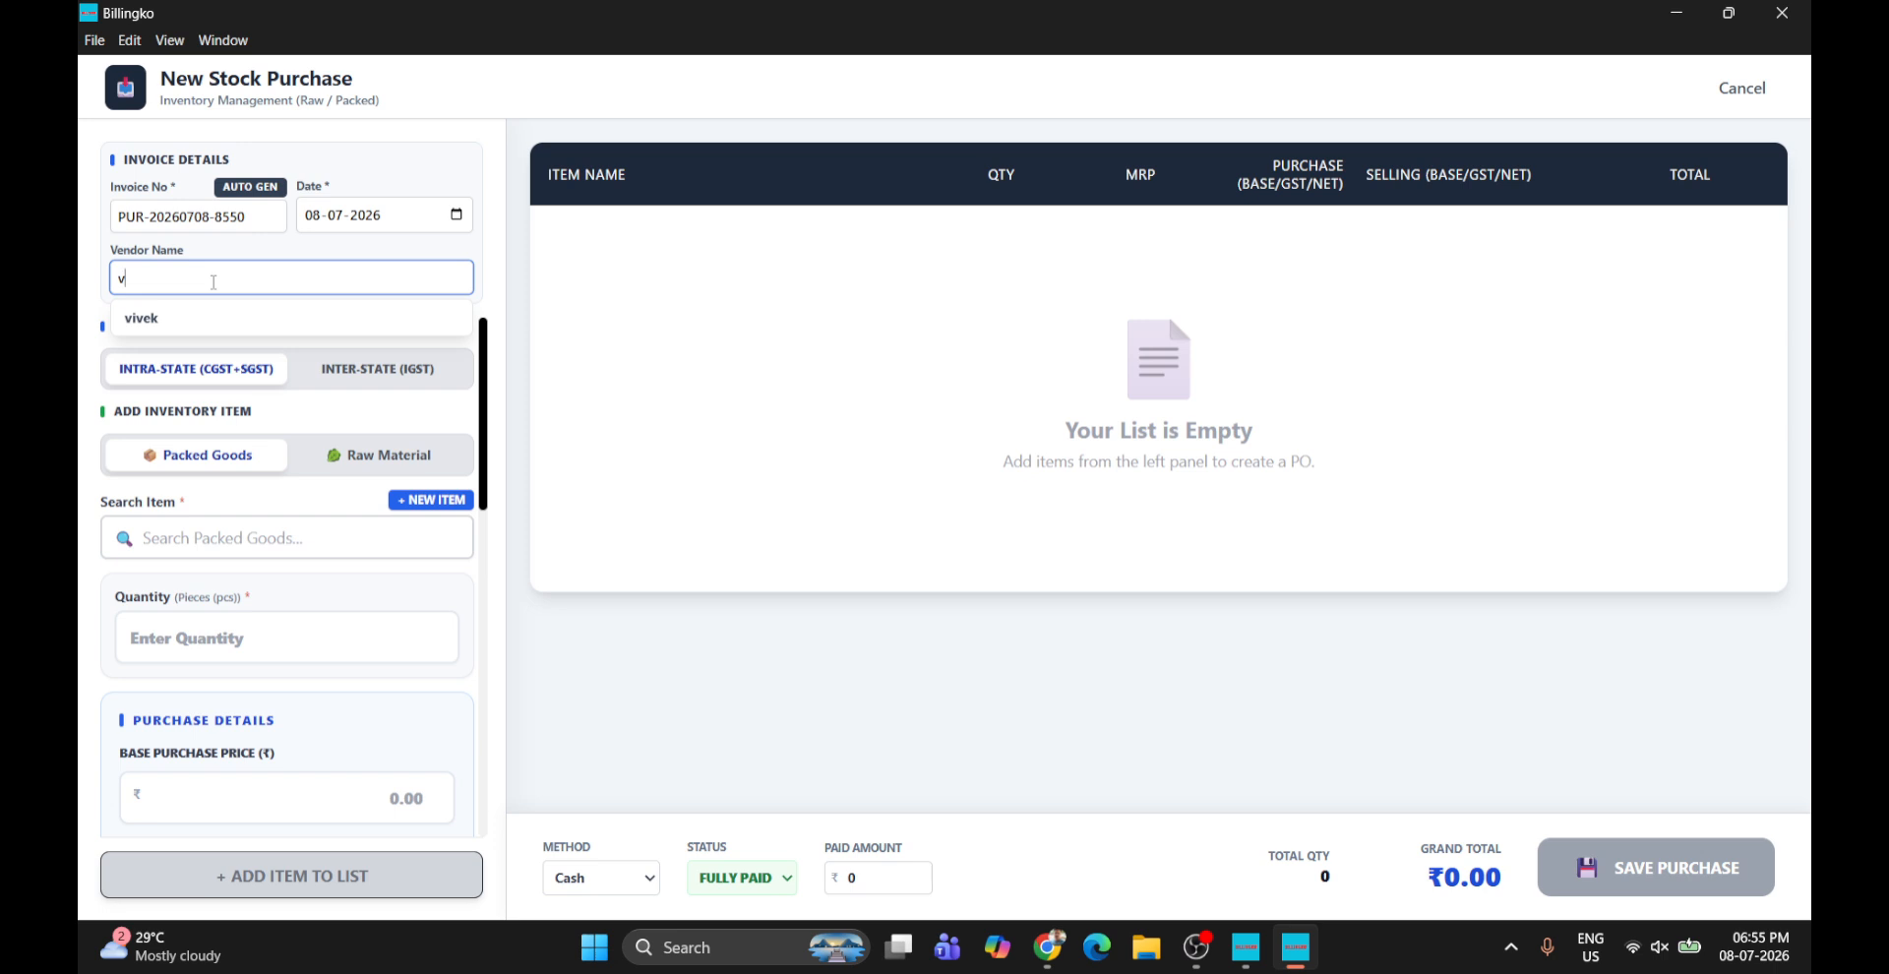
type("uiojj")
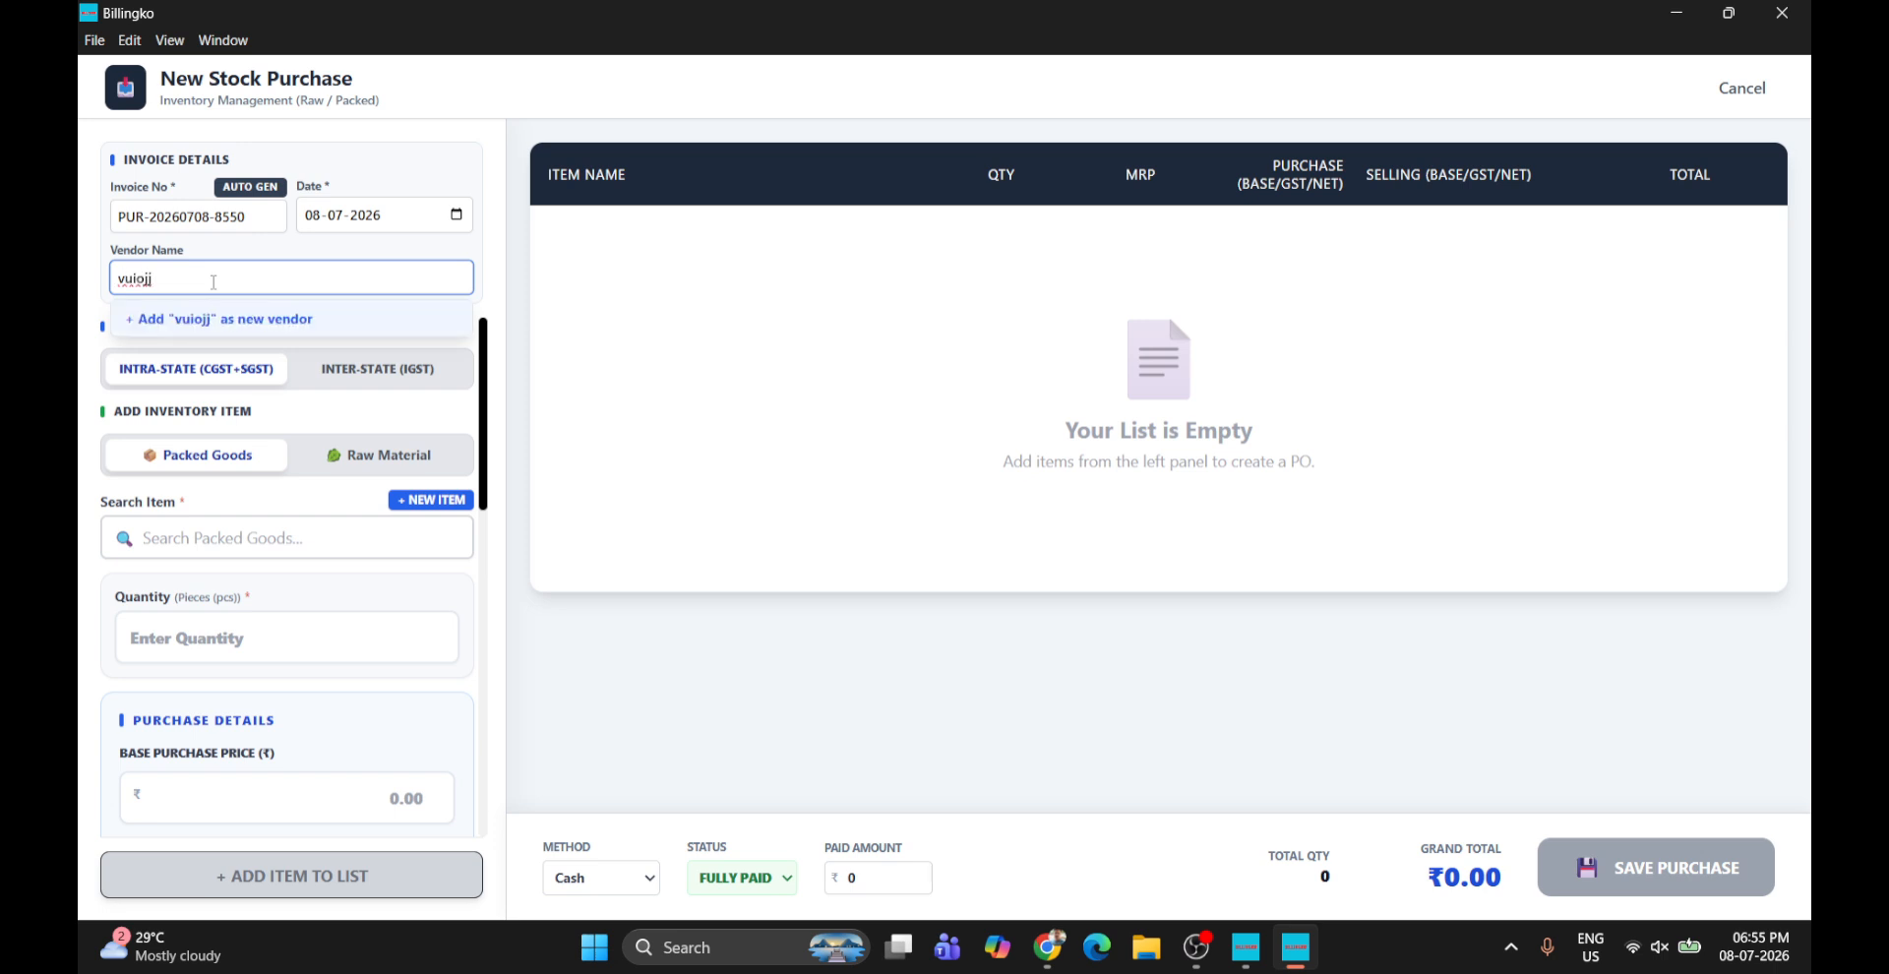
left_click(222, 321)
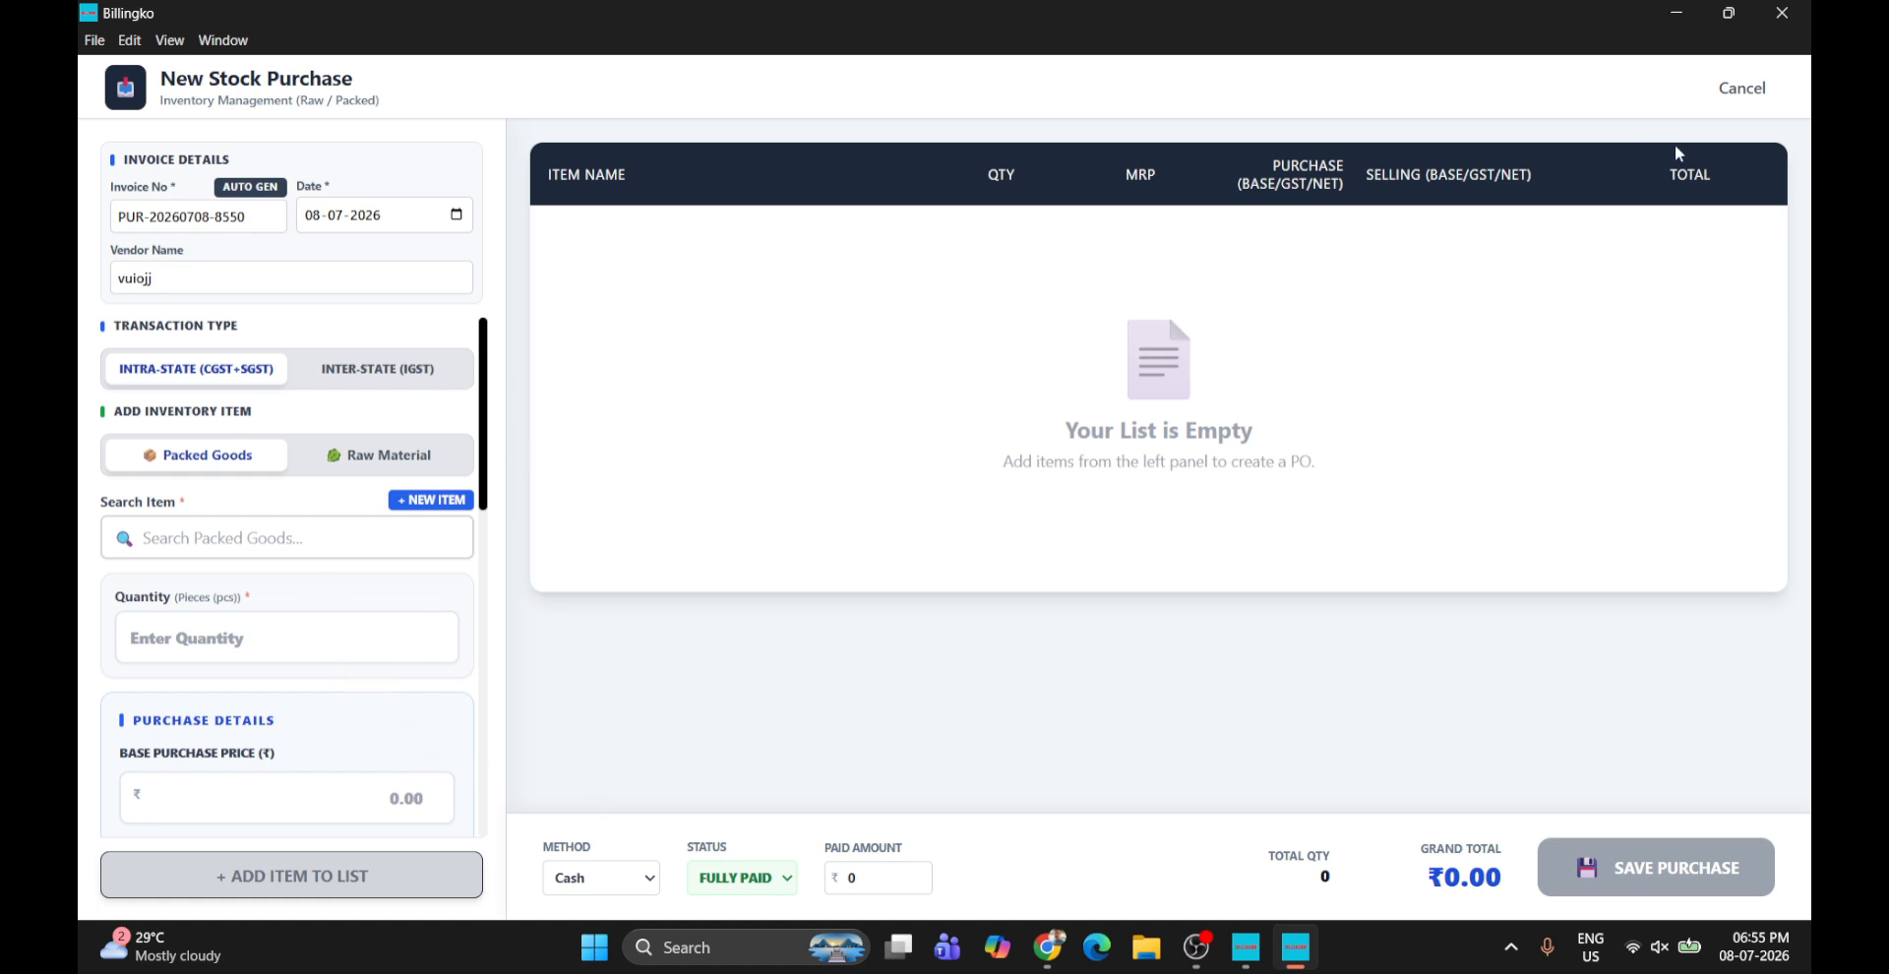
left_click(1742, 99)
View the vendor list in Vendor Management and return to the inventory dashboard
left_click(1656, 123)
left_click(1656, 123)
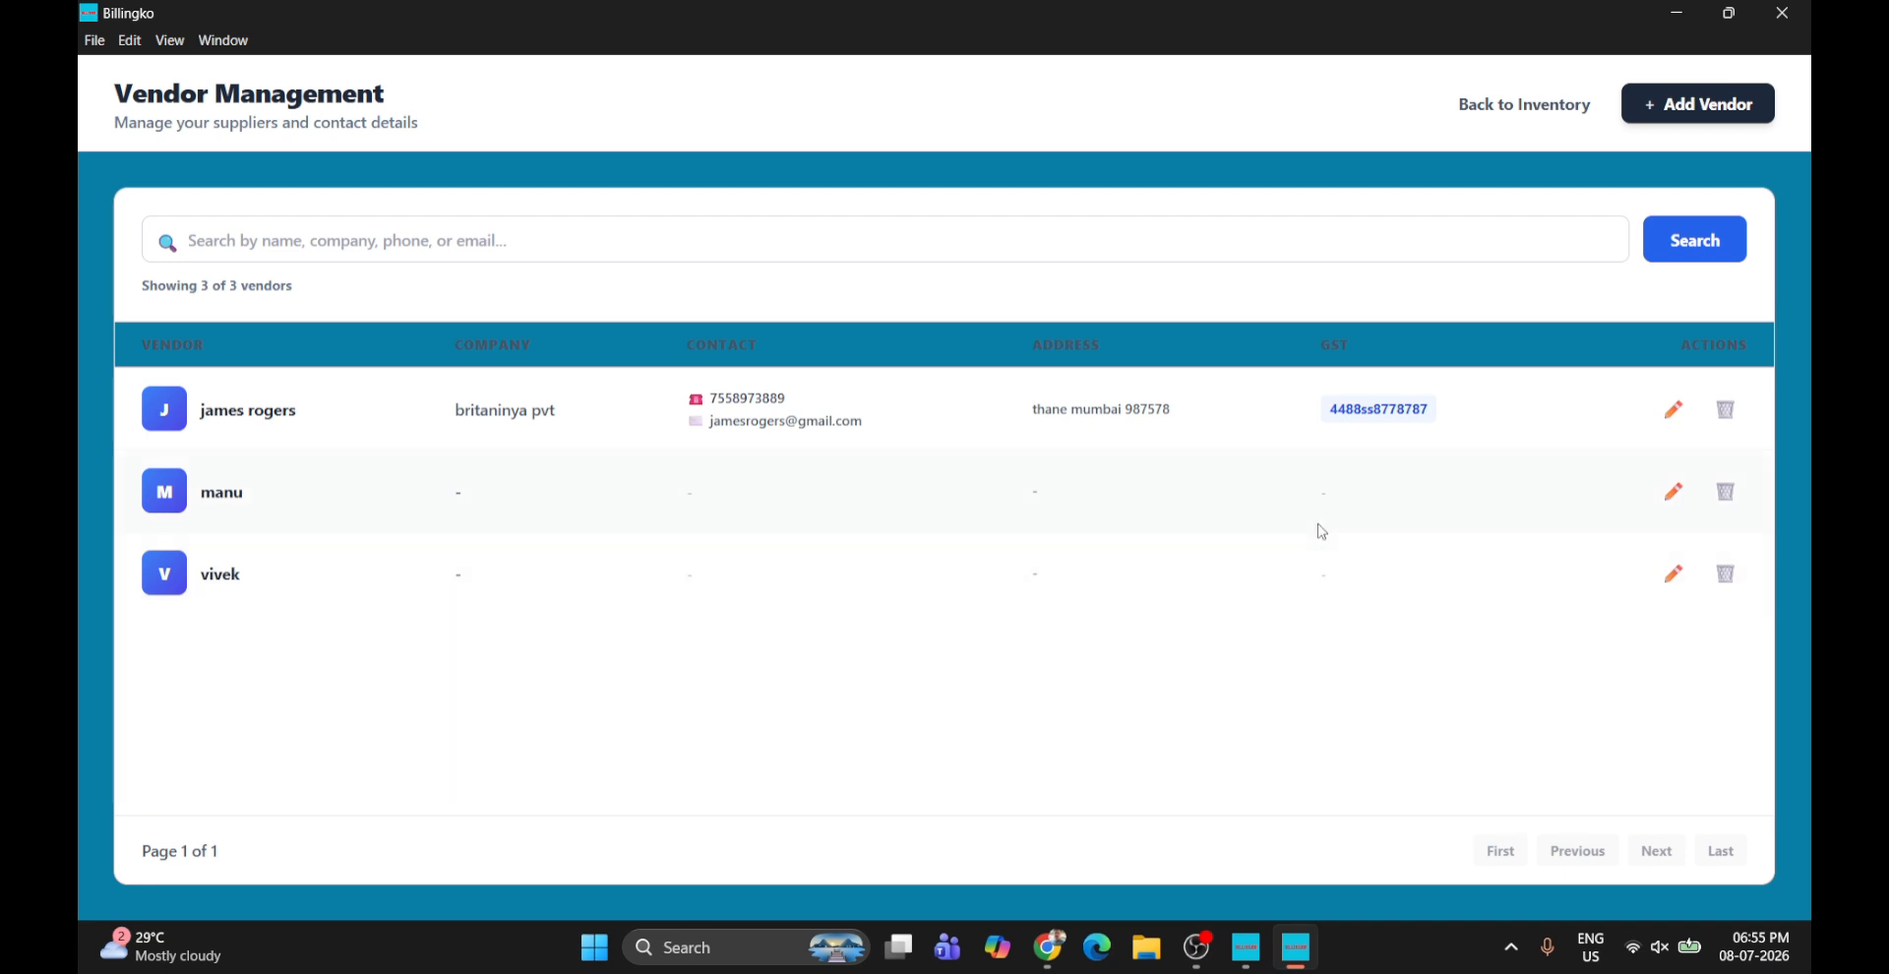
left_click(1543, 106)
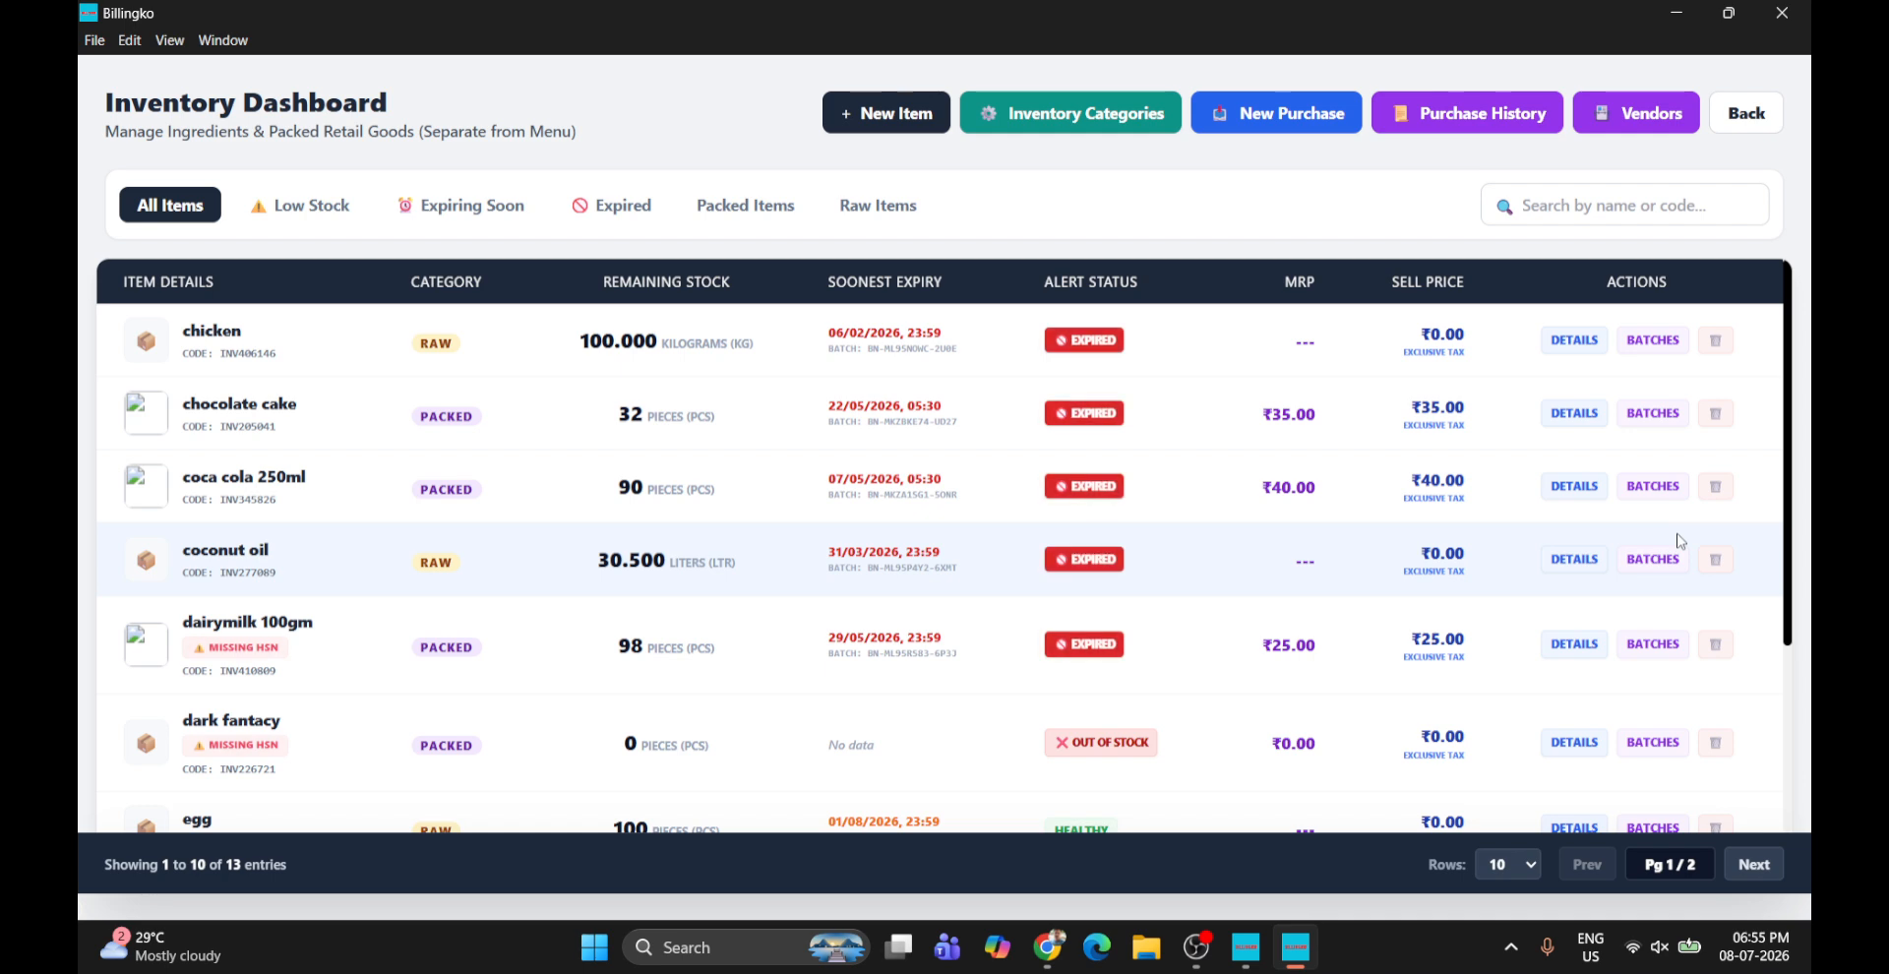
View the chicken item's stock batches and the egg item's details, closing each without changes
left_click(1651, 342)
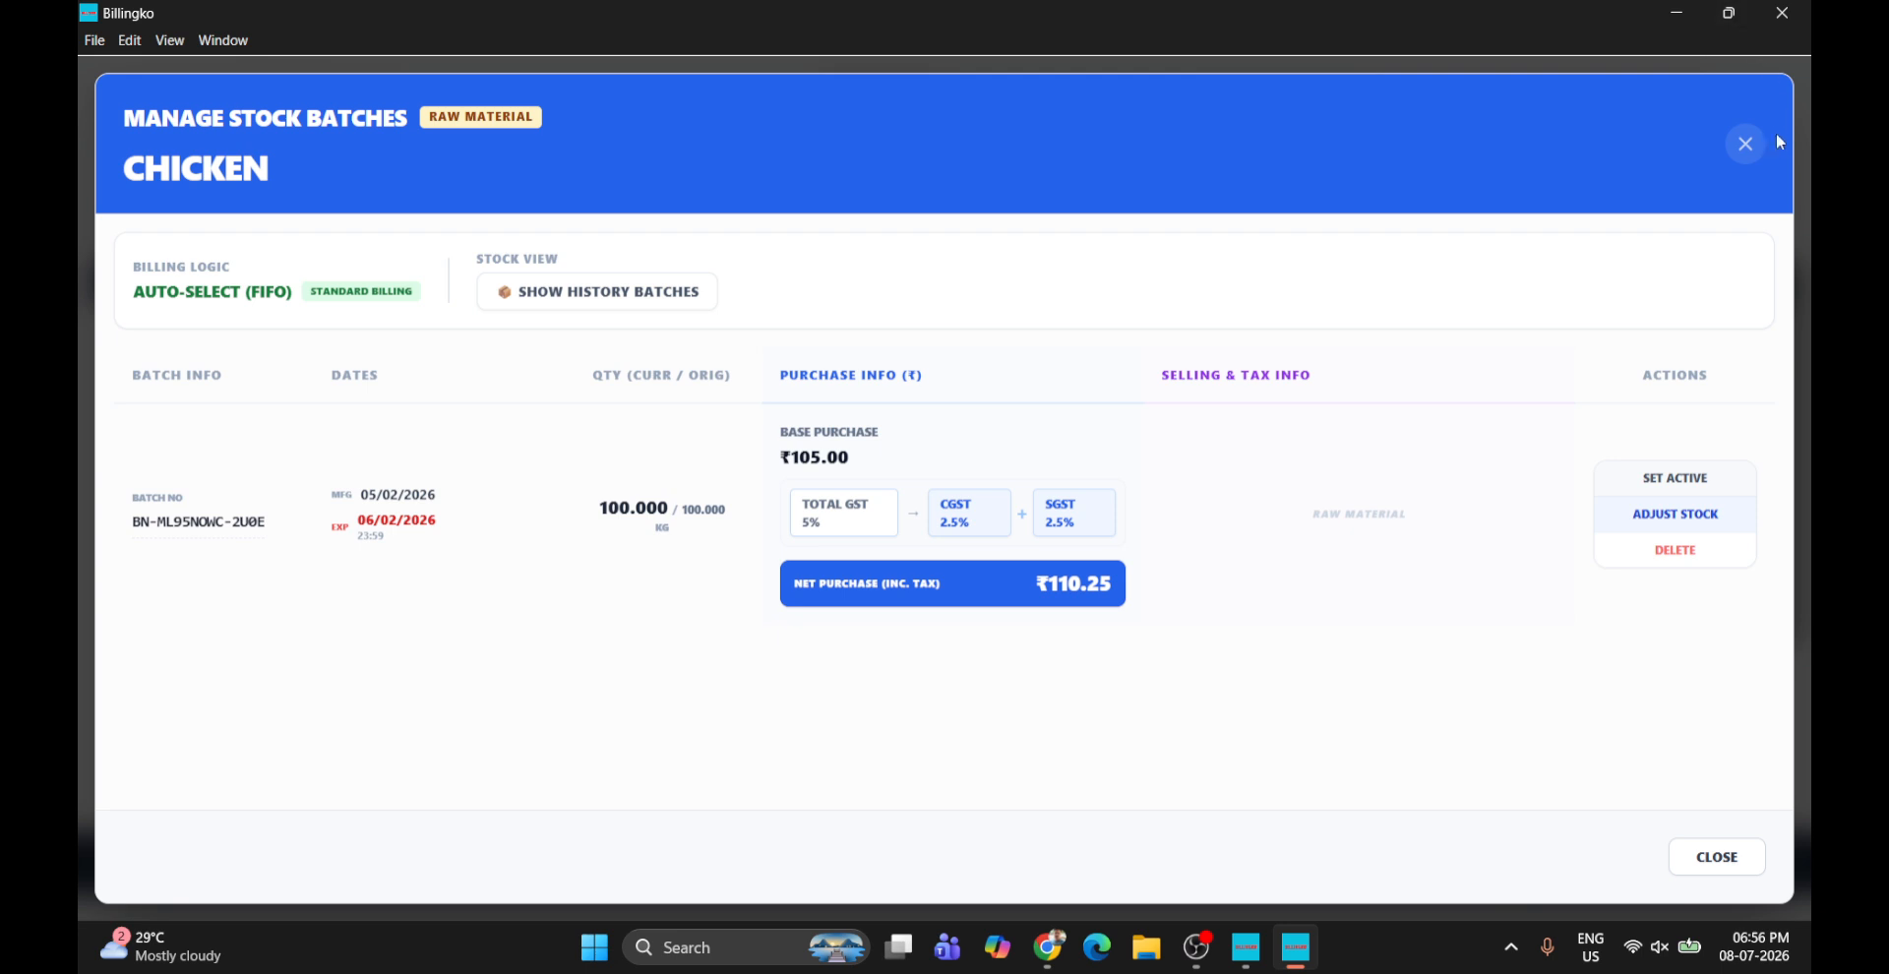
left_click(1745, 144)
scroll(667, 462, "down", 2)
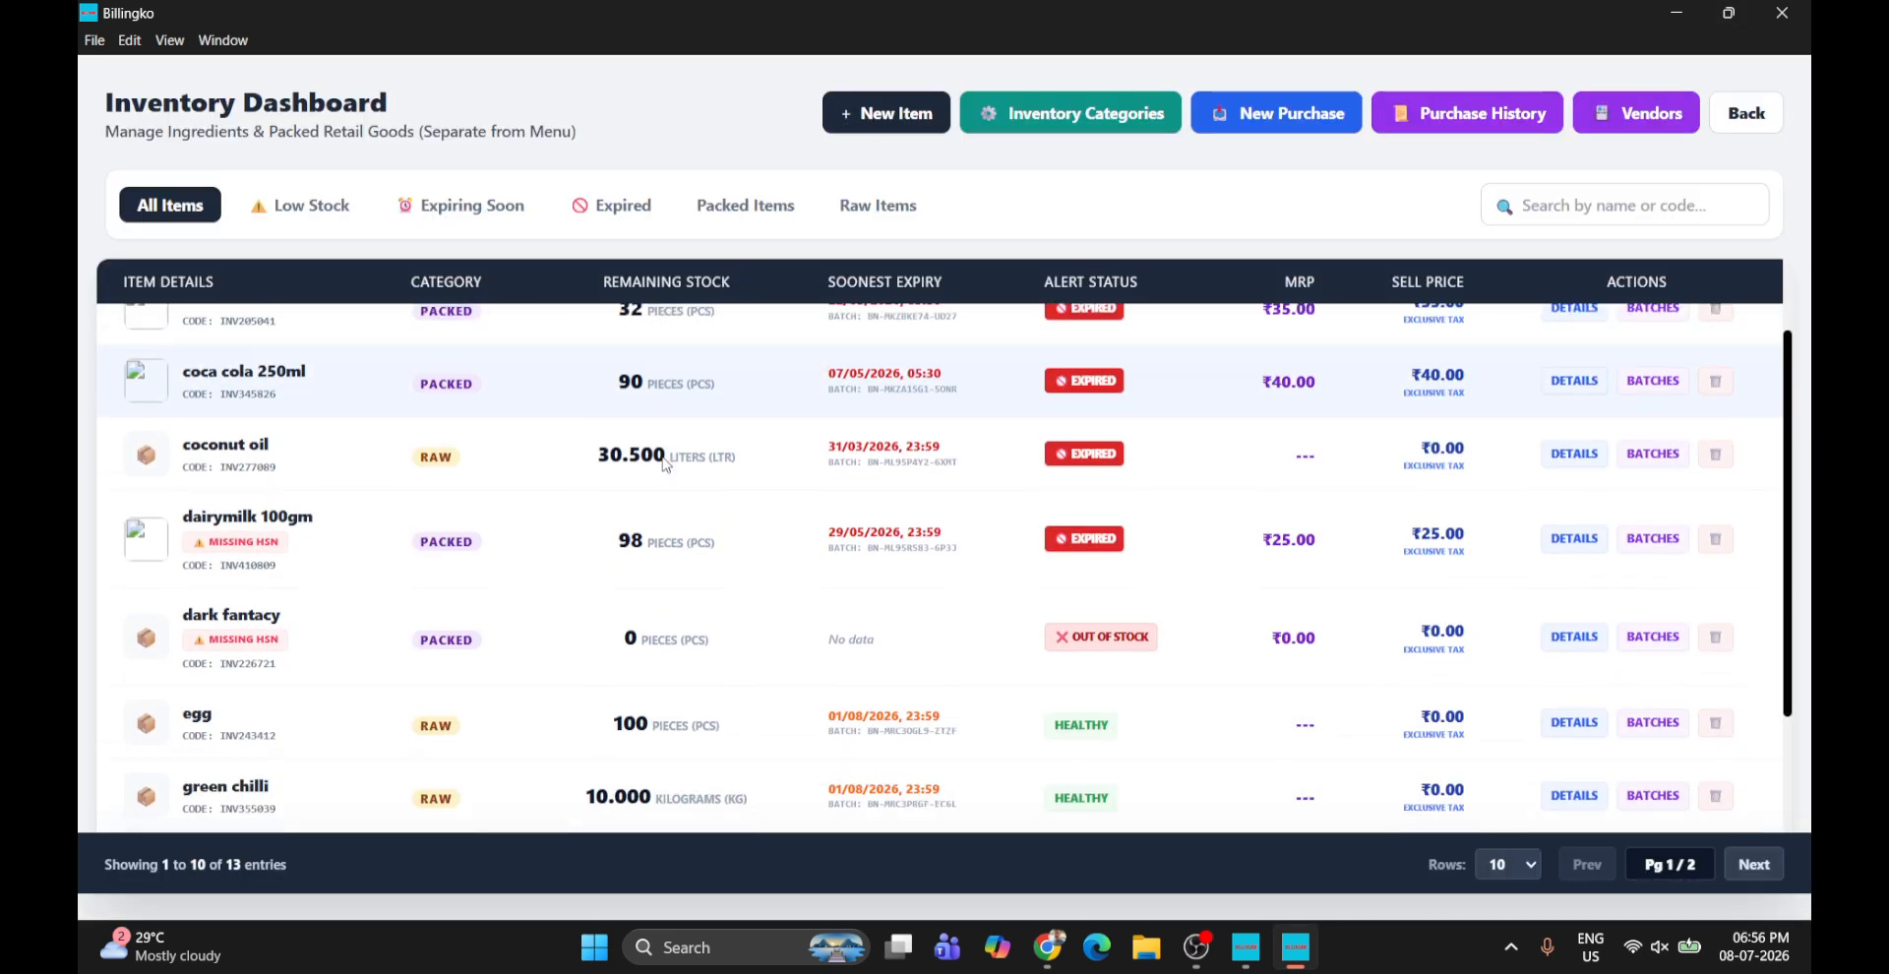
scroll(666, 465, "down", 2)
left_click(1572, 541)
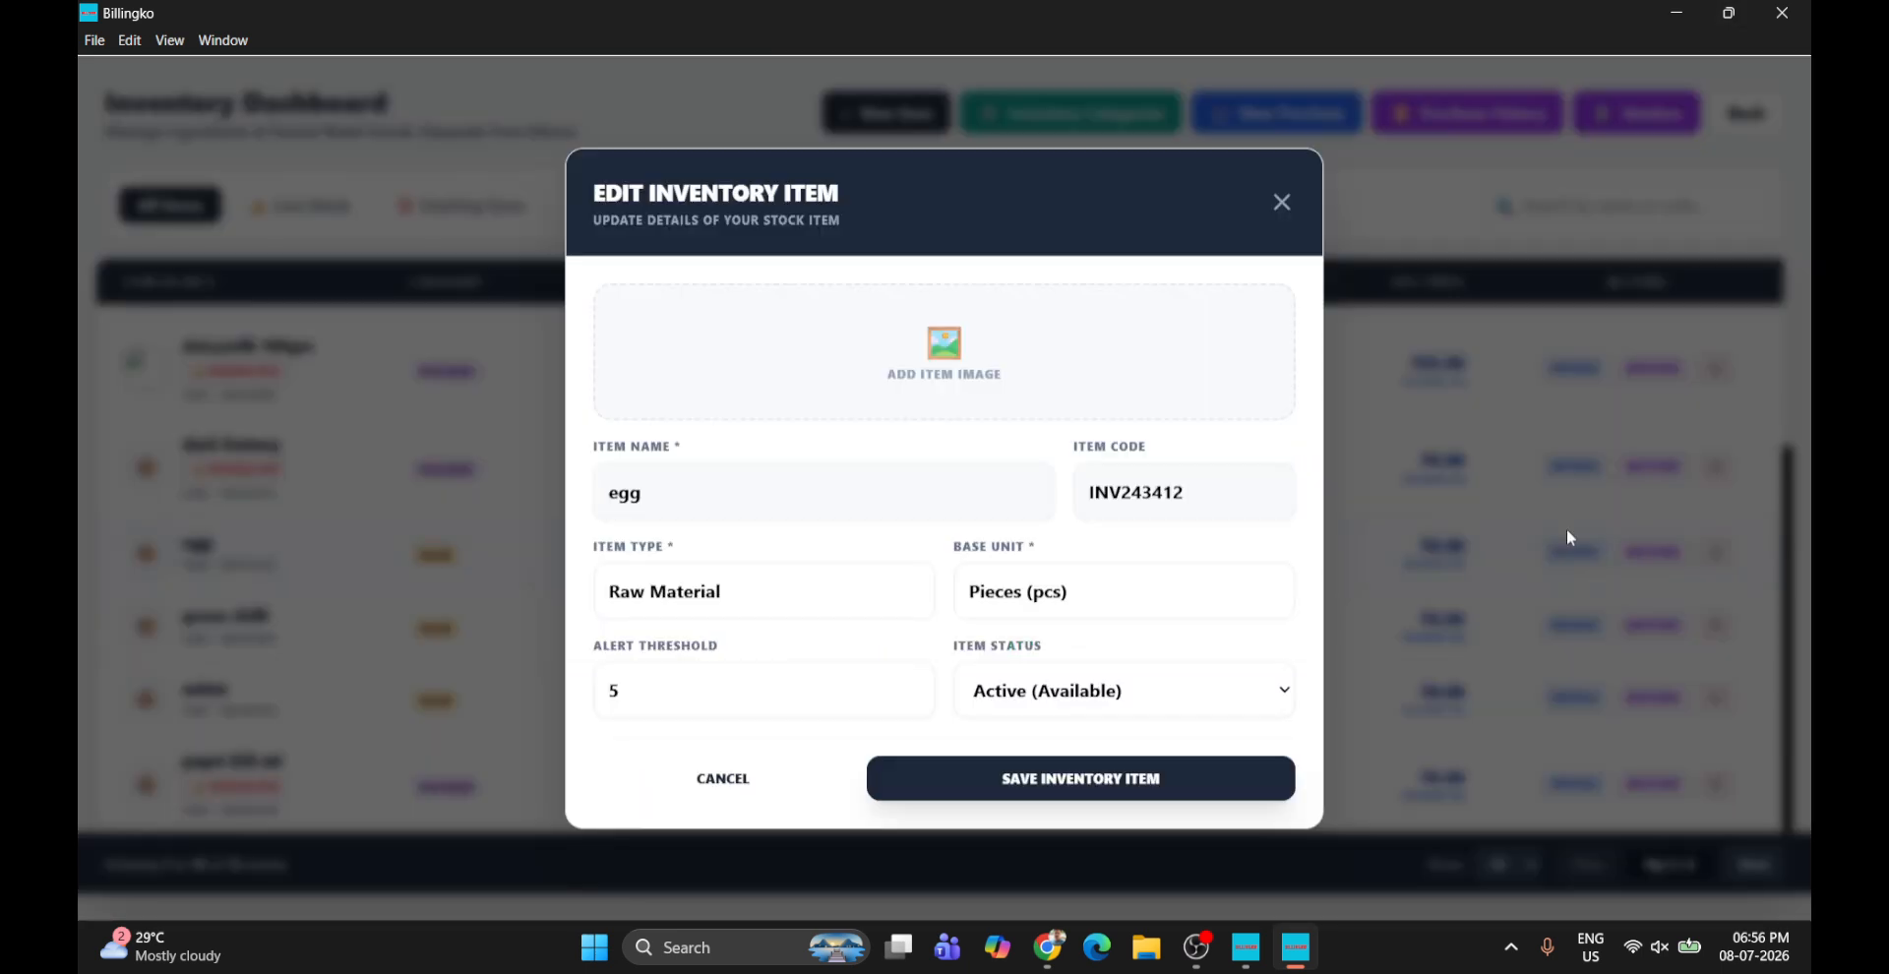
left_click(1294, 208)
Open the egg item's stock batches, switch between current and history batches several times, and examine the billing logic
left_click(1657, 567)
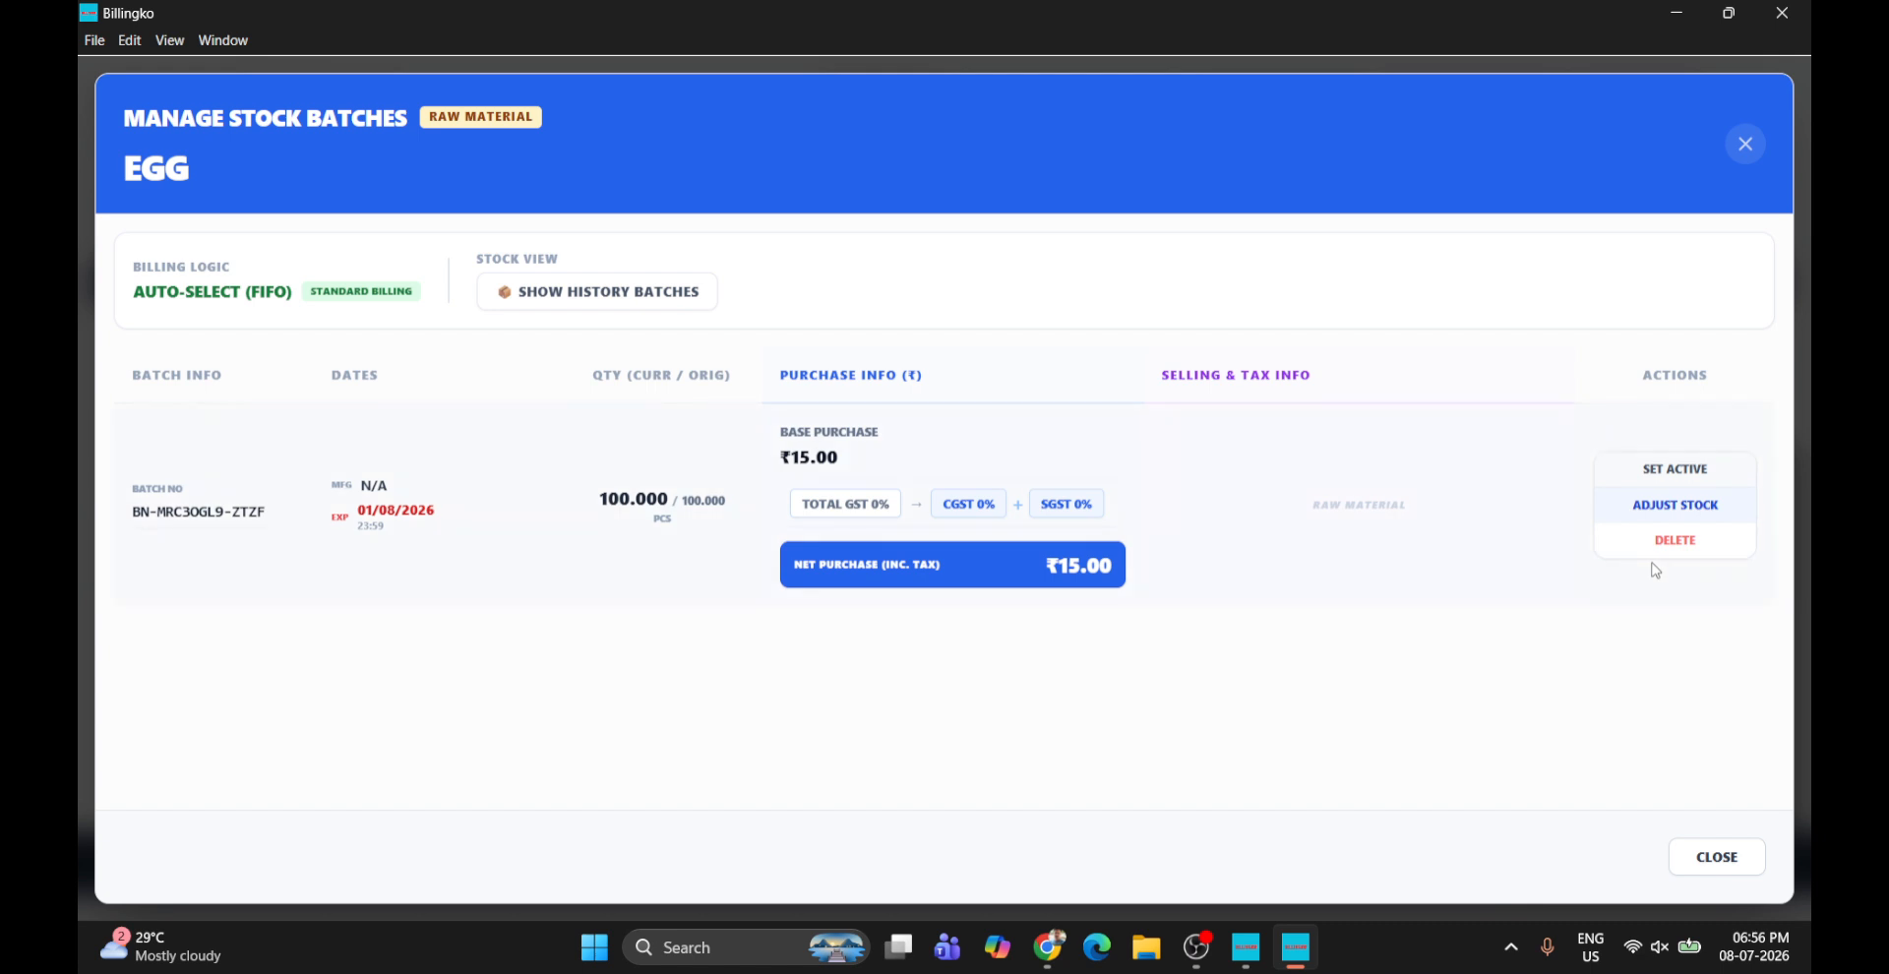
left_click(677, 295)
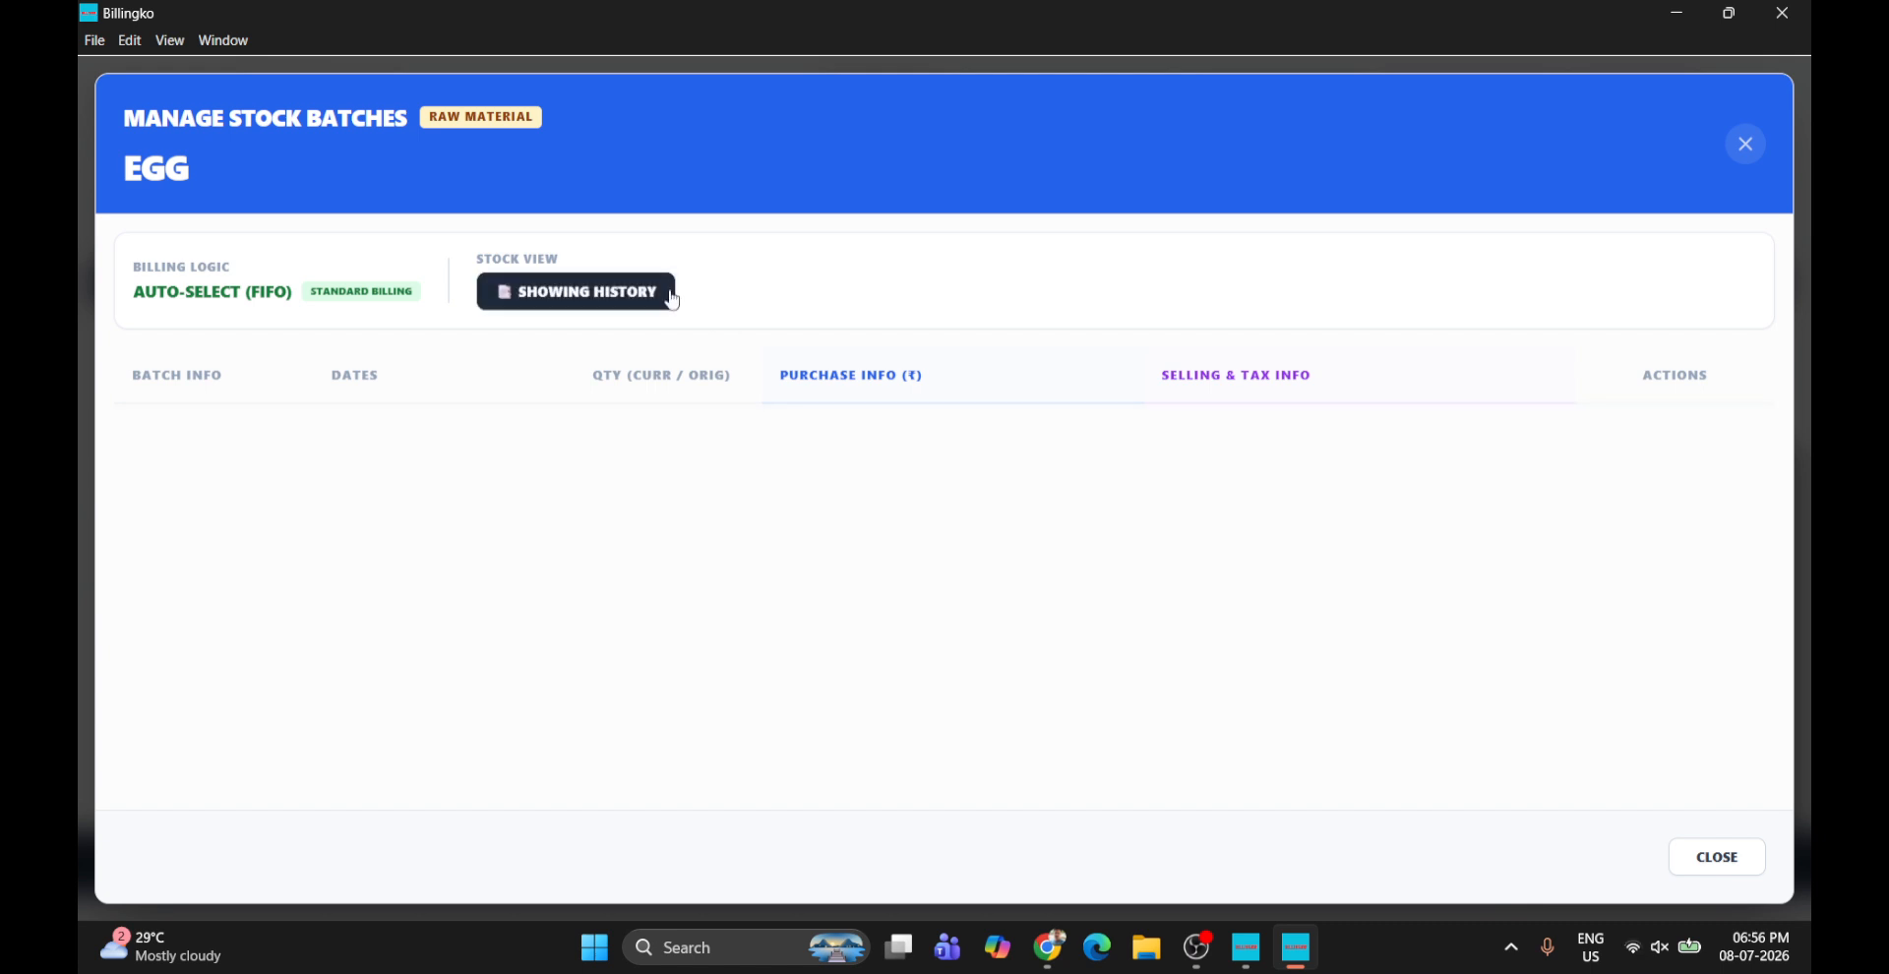
left_click(638, 298)
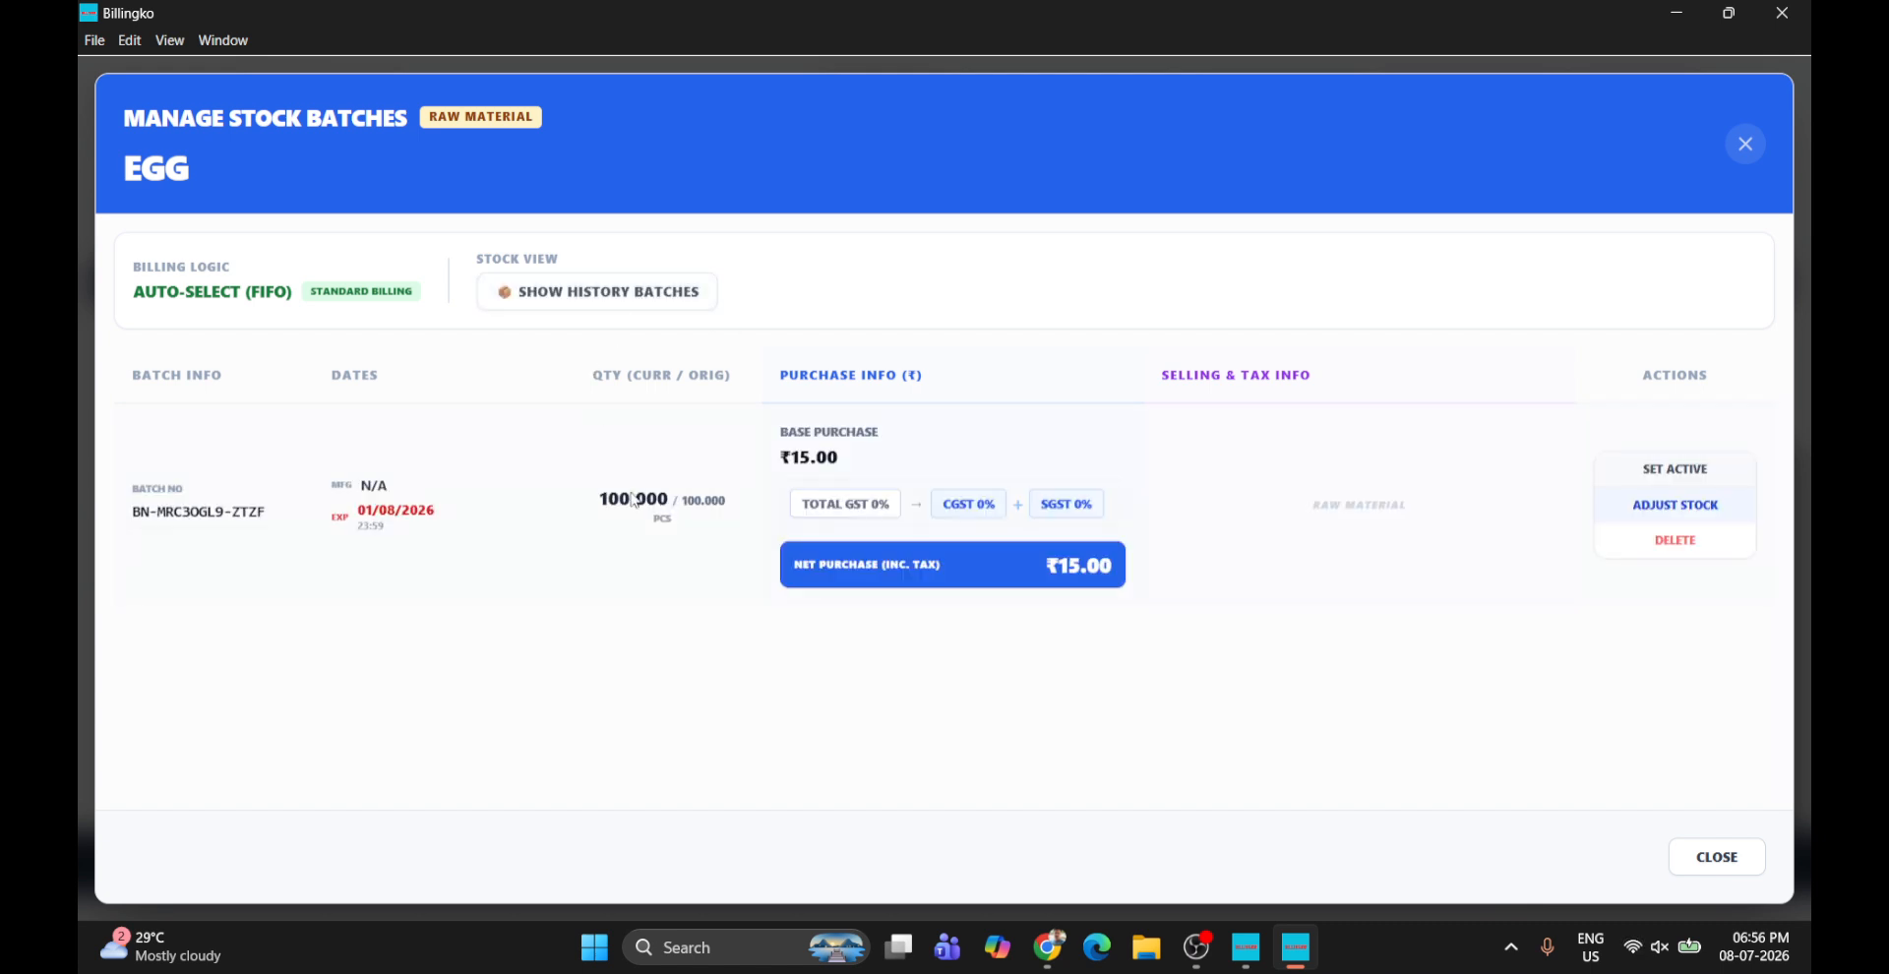
left_click(582, 288)
left_click(579, 294)
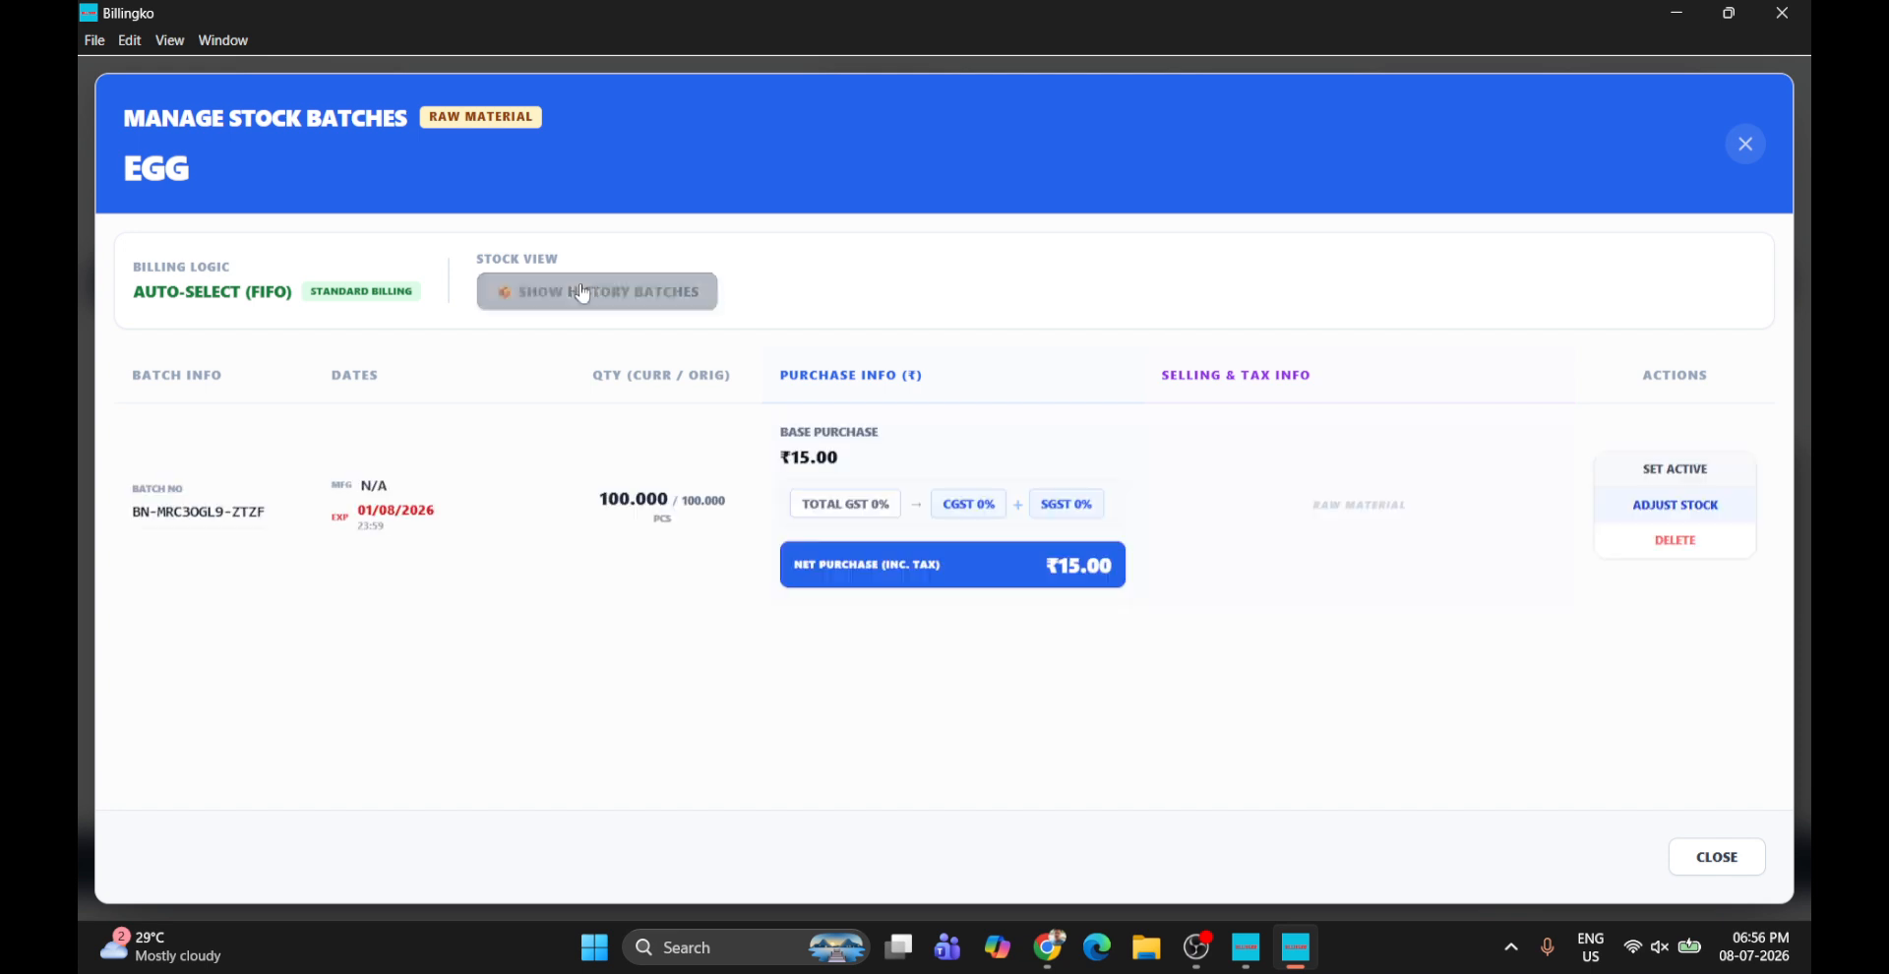
left_click(582, 293)
left_click(583, 293)
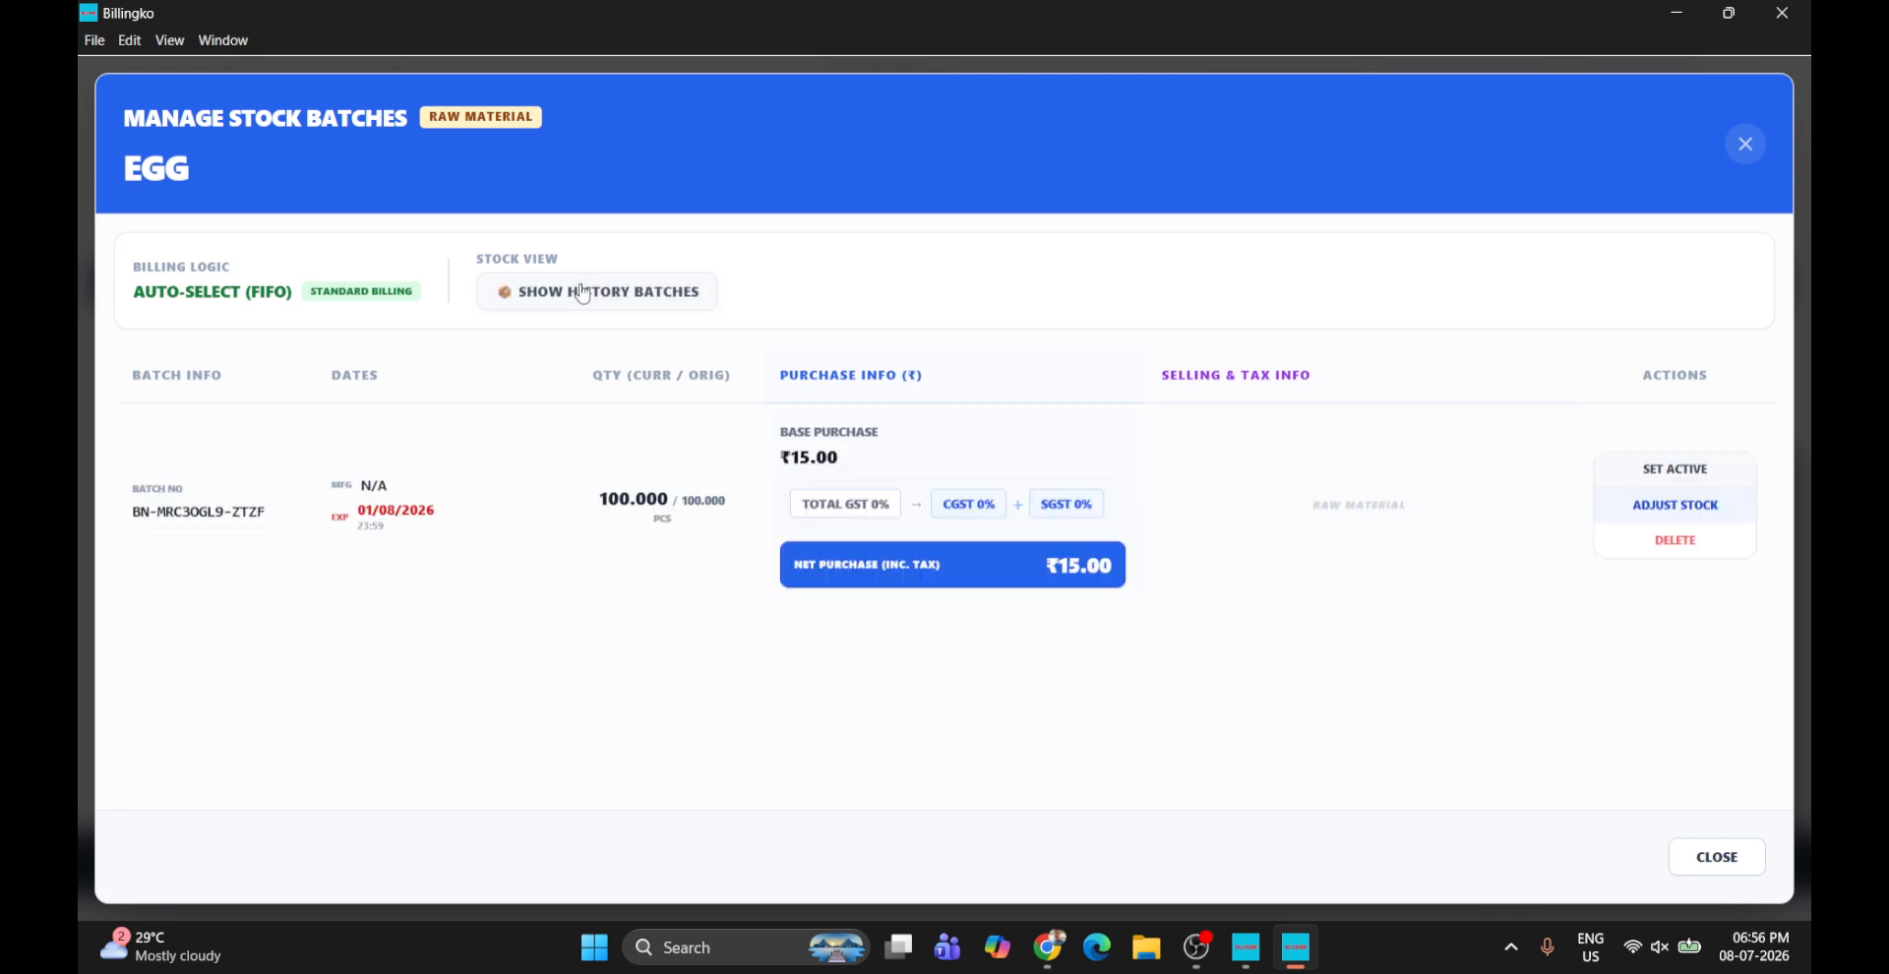
left_click(582, 293)
left_click(582, 294)
left_click_drag(134, 291, 313, 295)
left_click(417, 442)
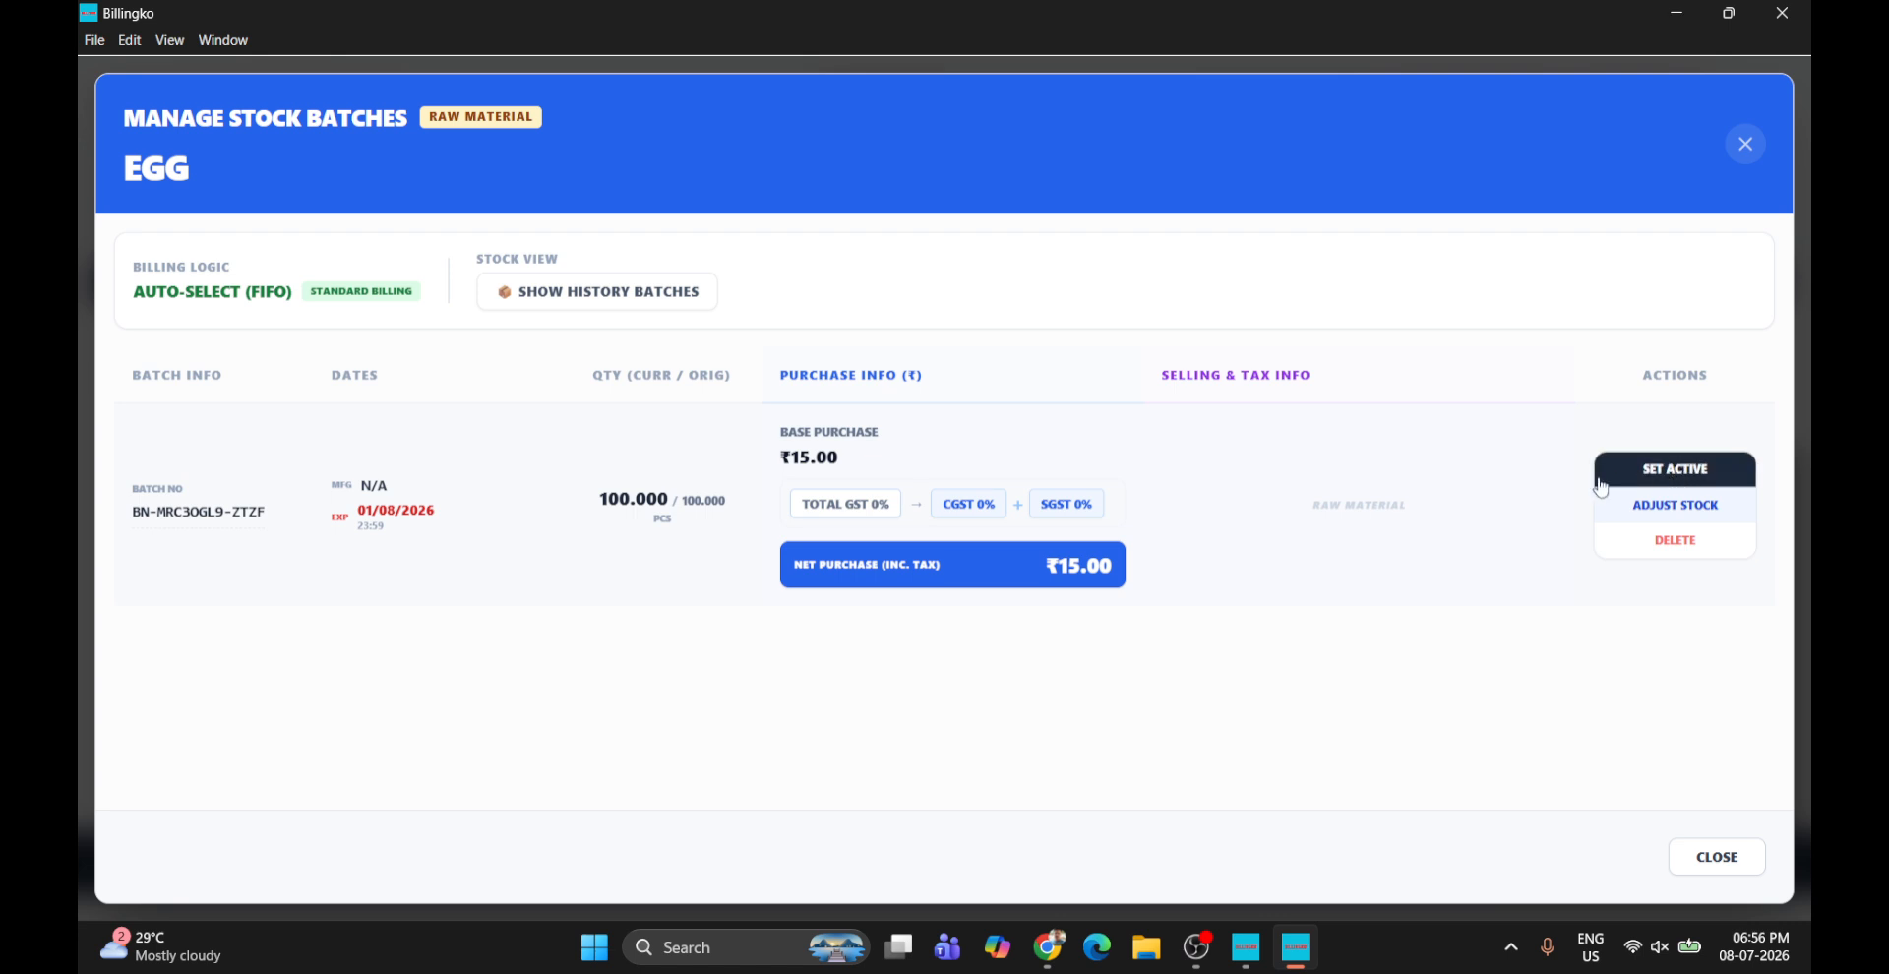
Set the egg batch as the active batch, reset the billing logic to automatic selection and close the stock batches
left_click(1679, 472)
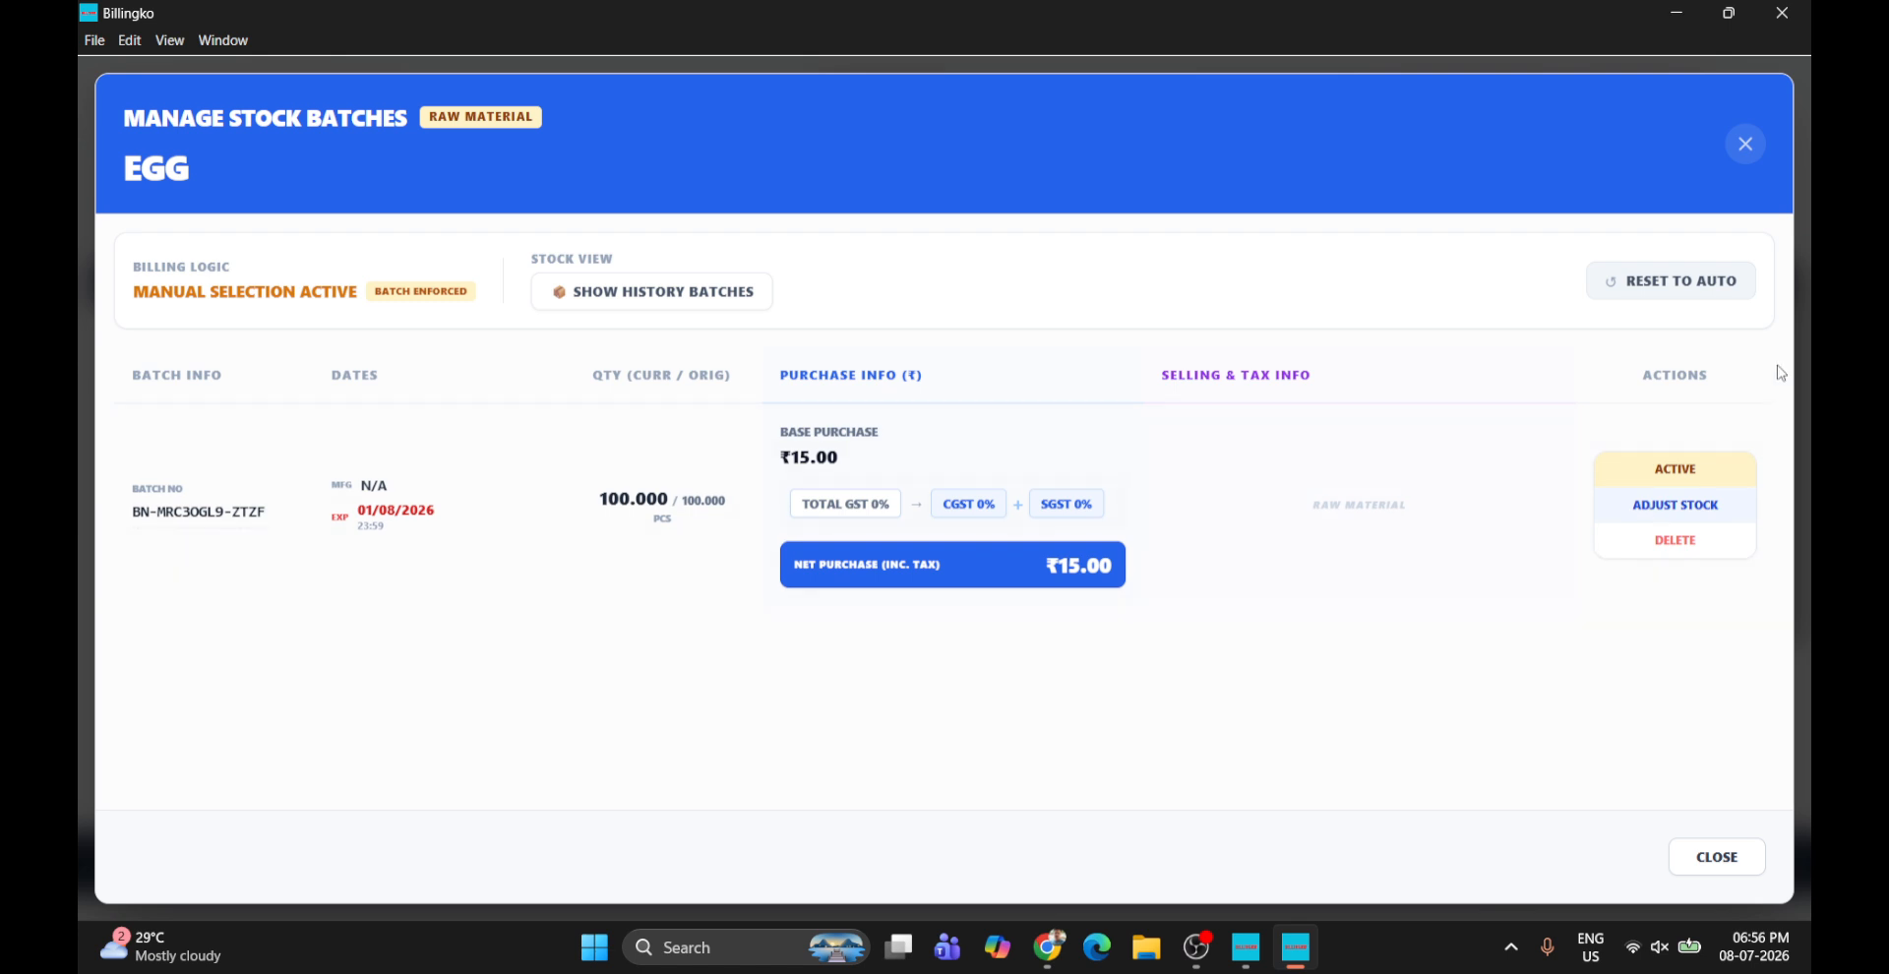
left_click(1722, 294)
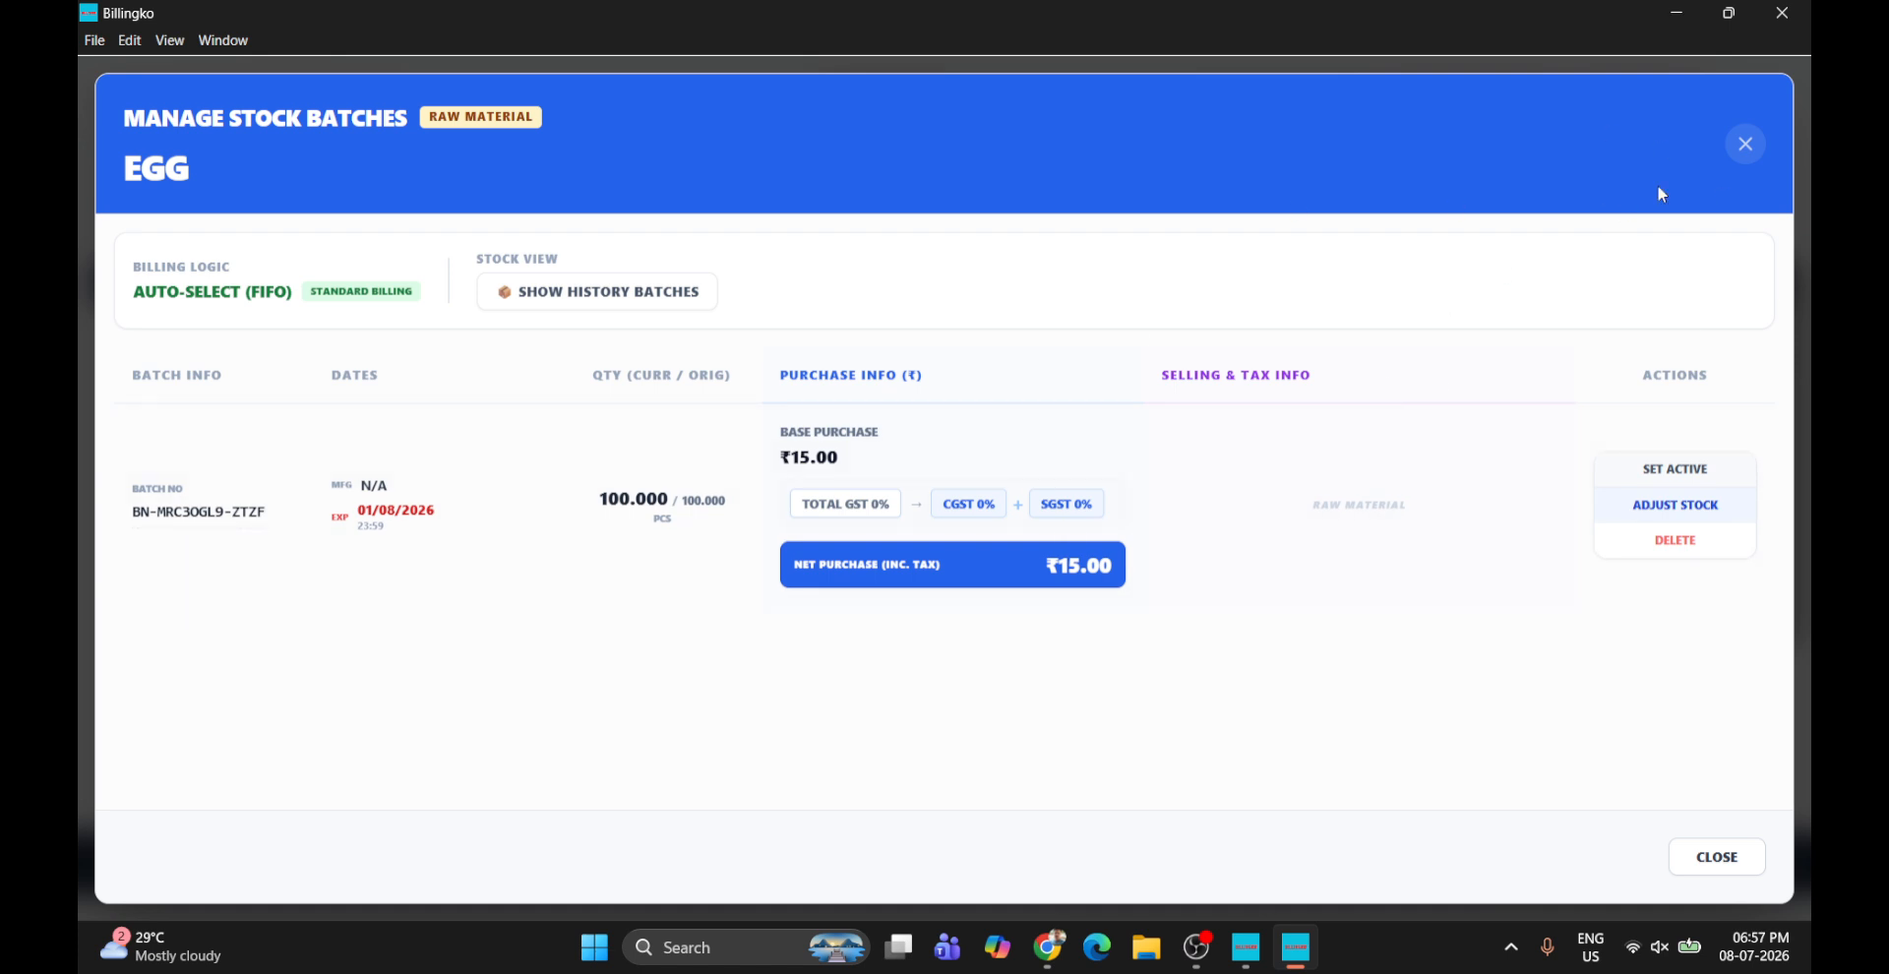
left_click(1742, 156)
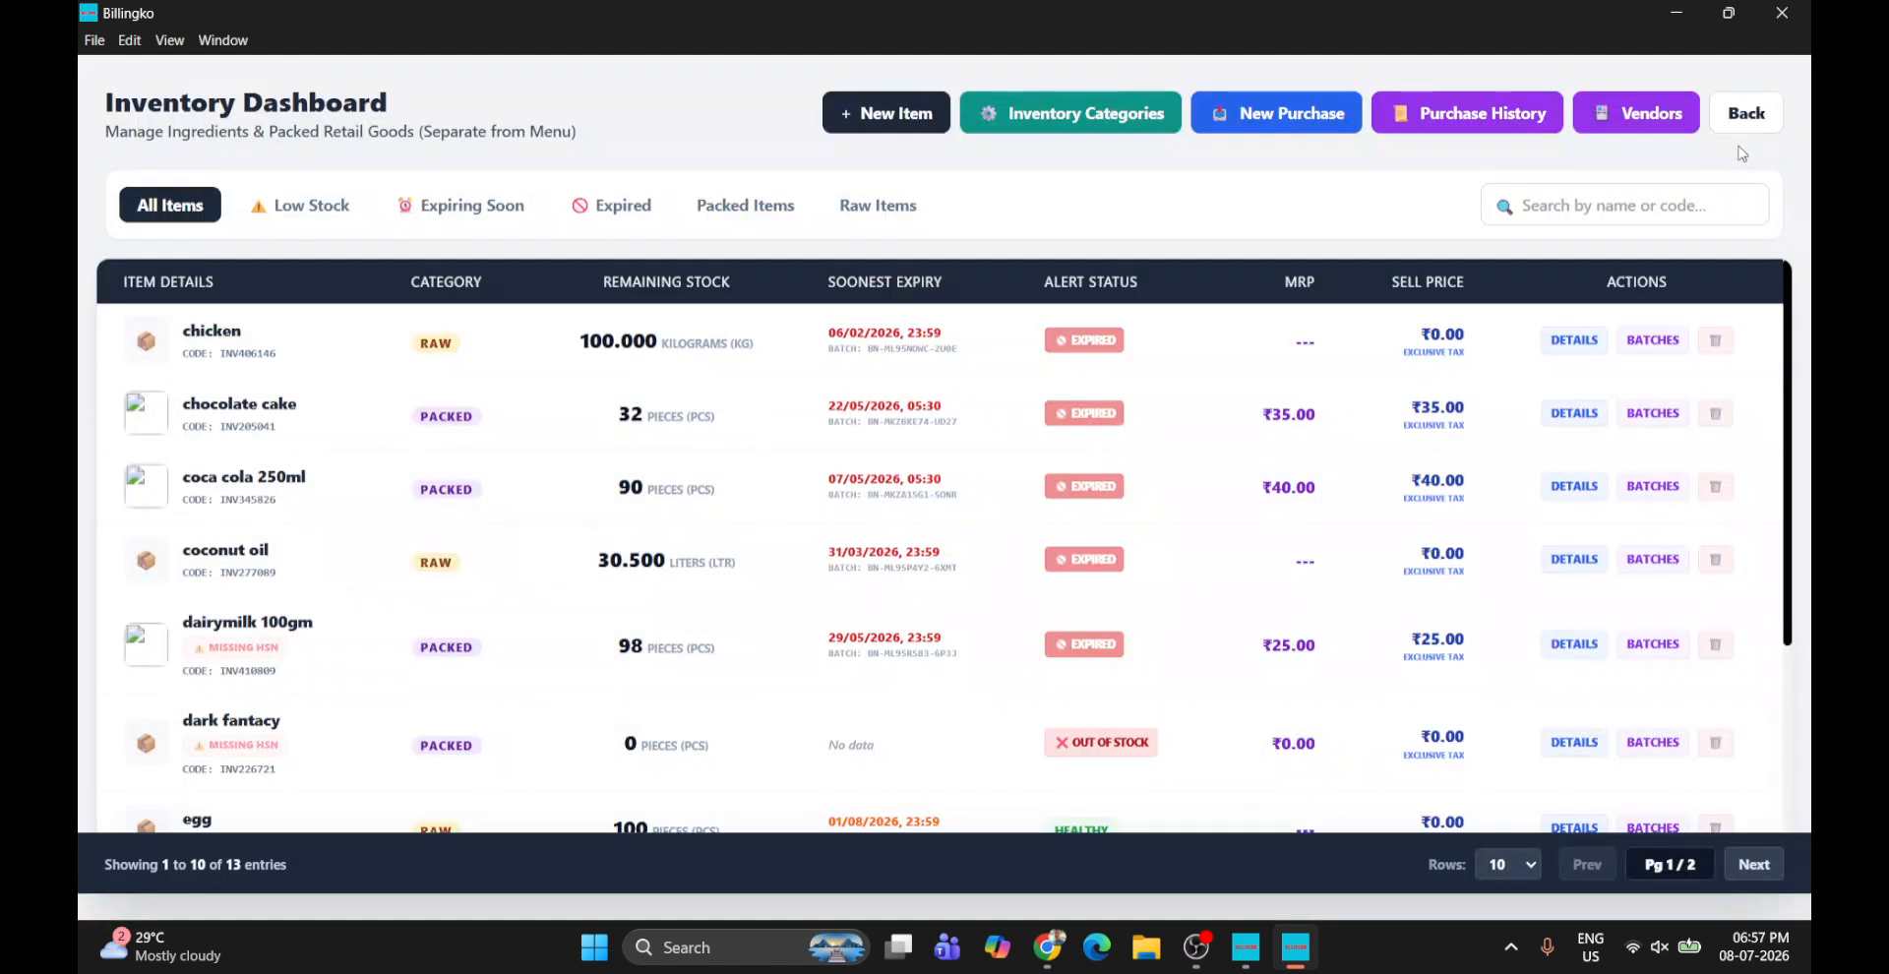
Open the most recent purchase invoice from the purchase history for editing twice, review its items, cancel each time and return to the billing screen
scroll(1668, 605, "down", 3)
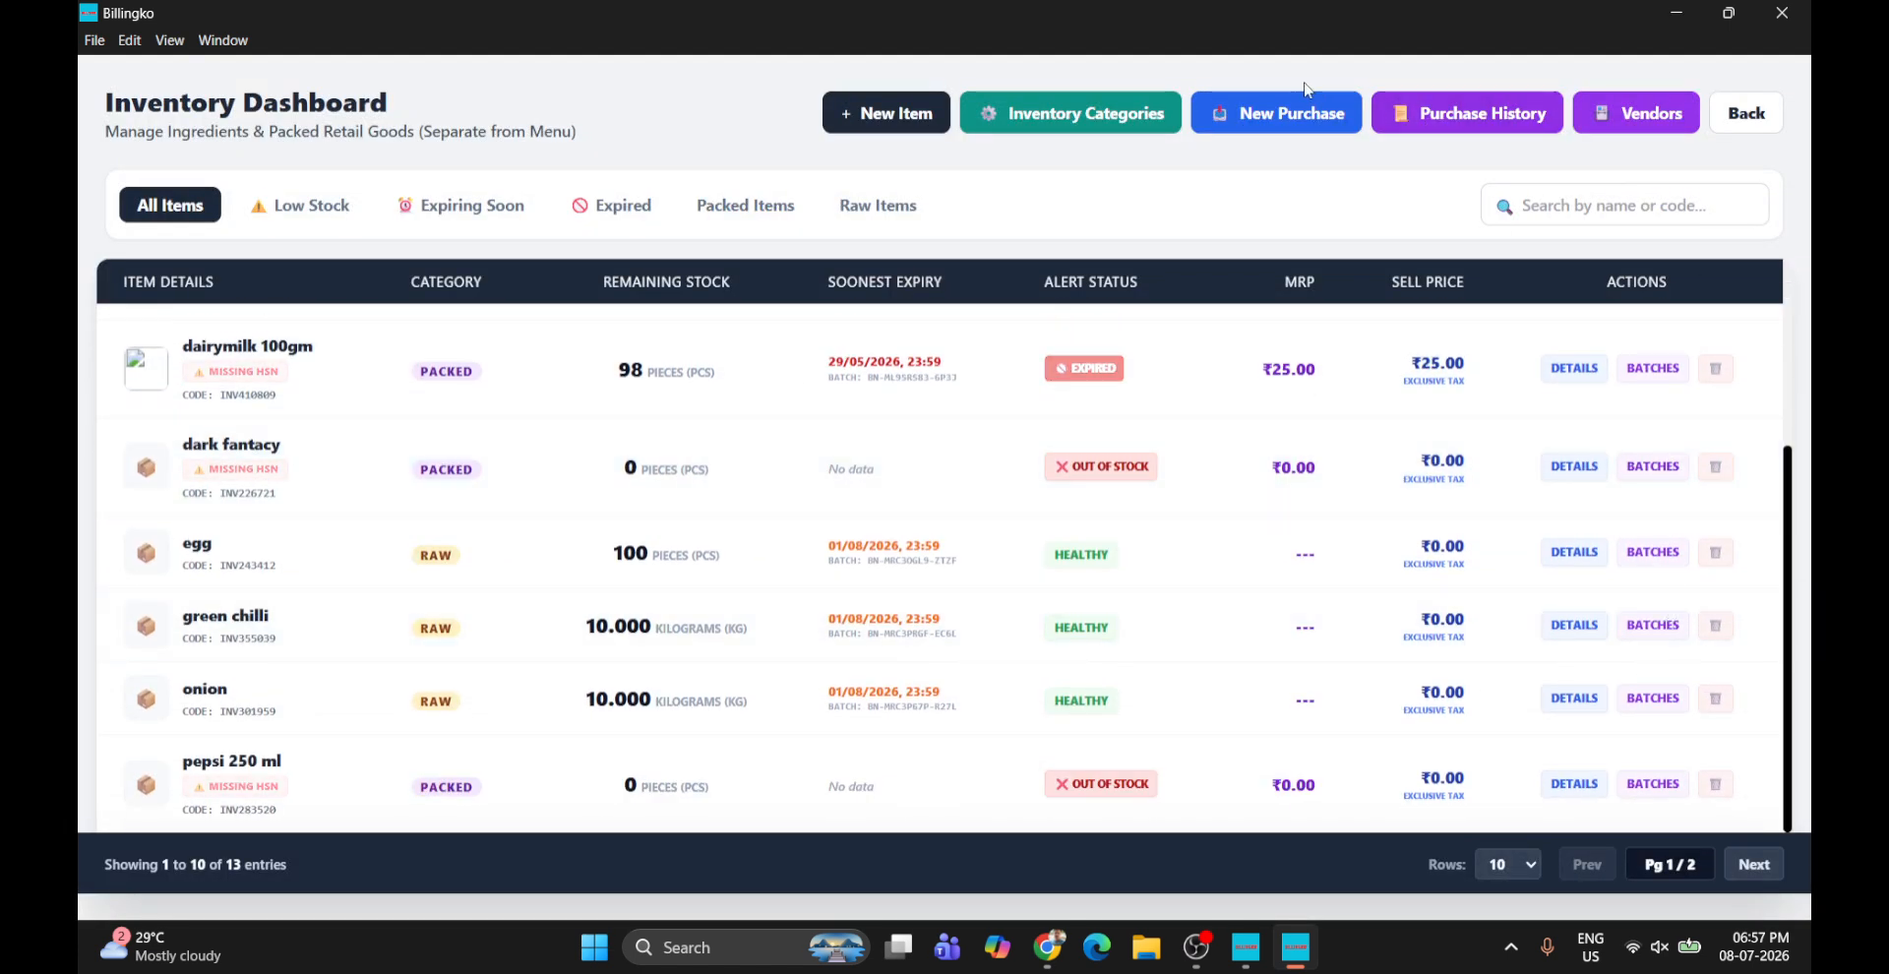
left_click(1446, 114)
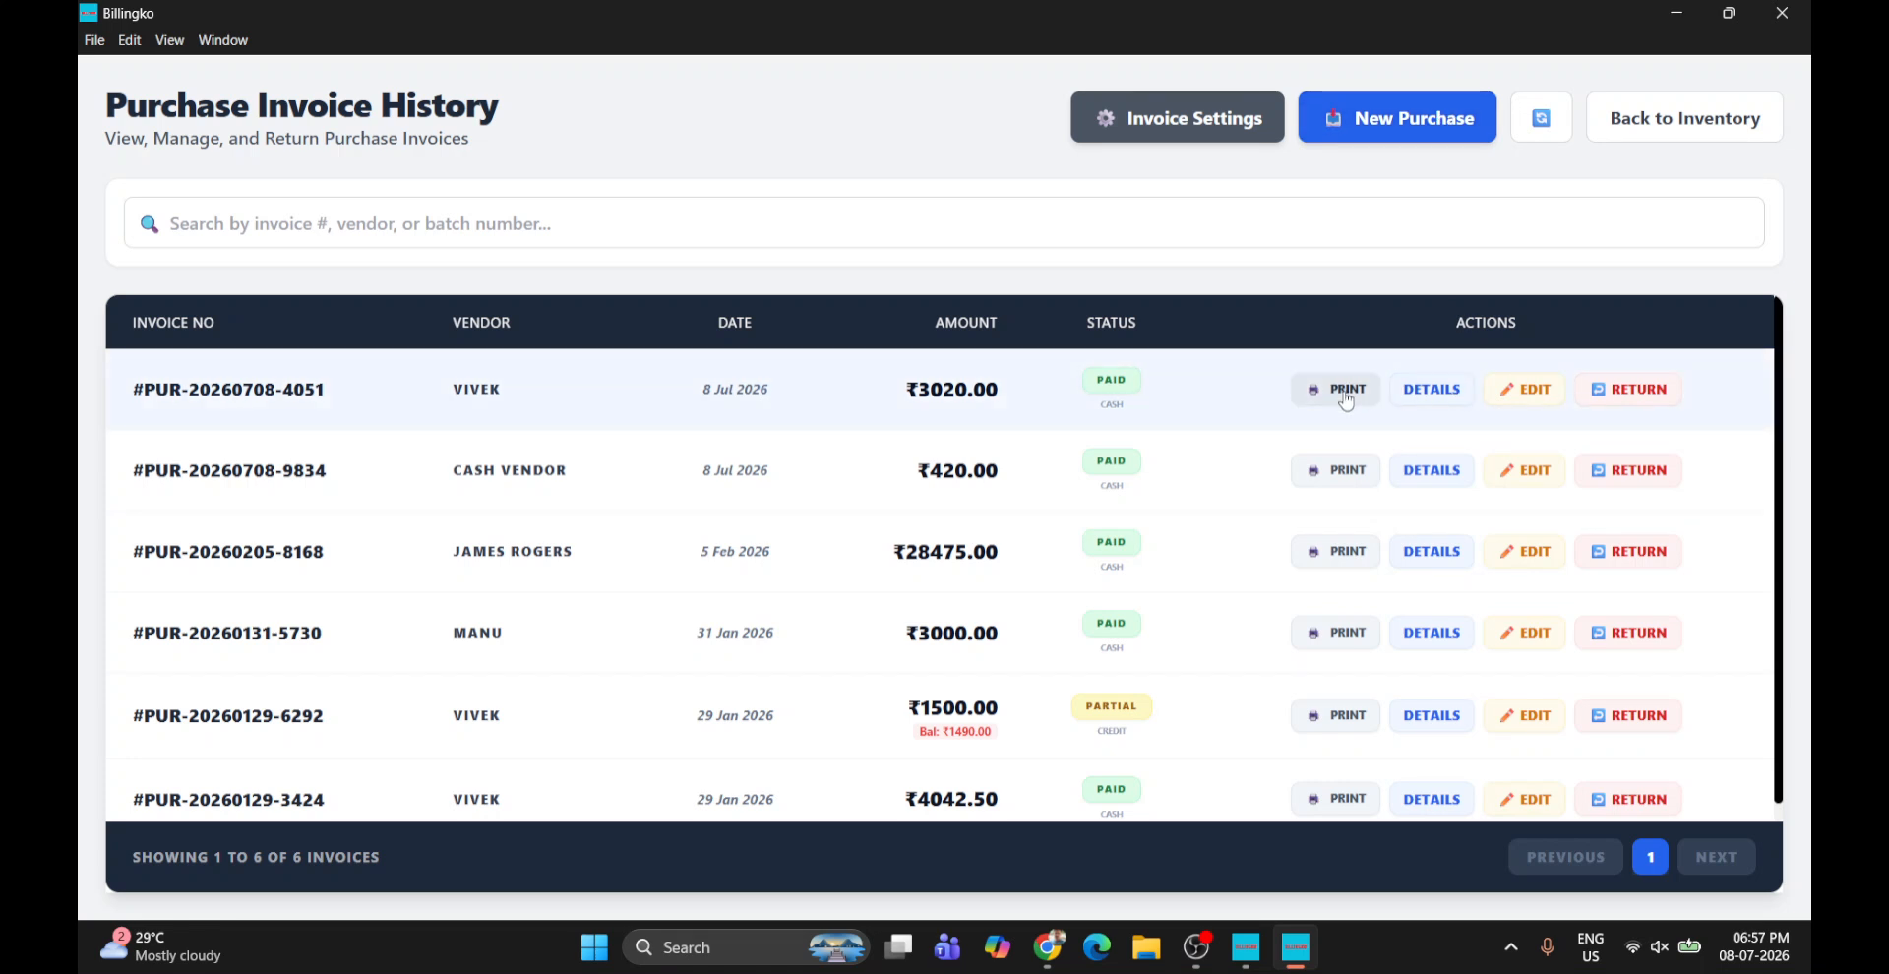
left_click(1510, 394)
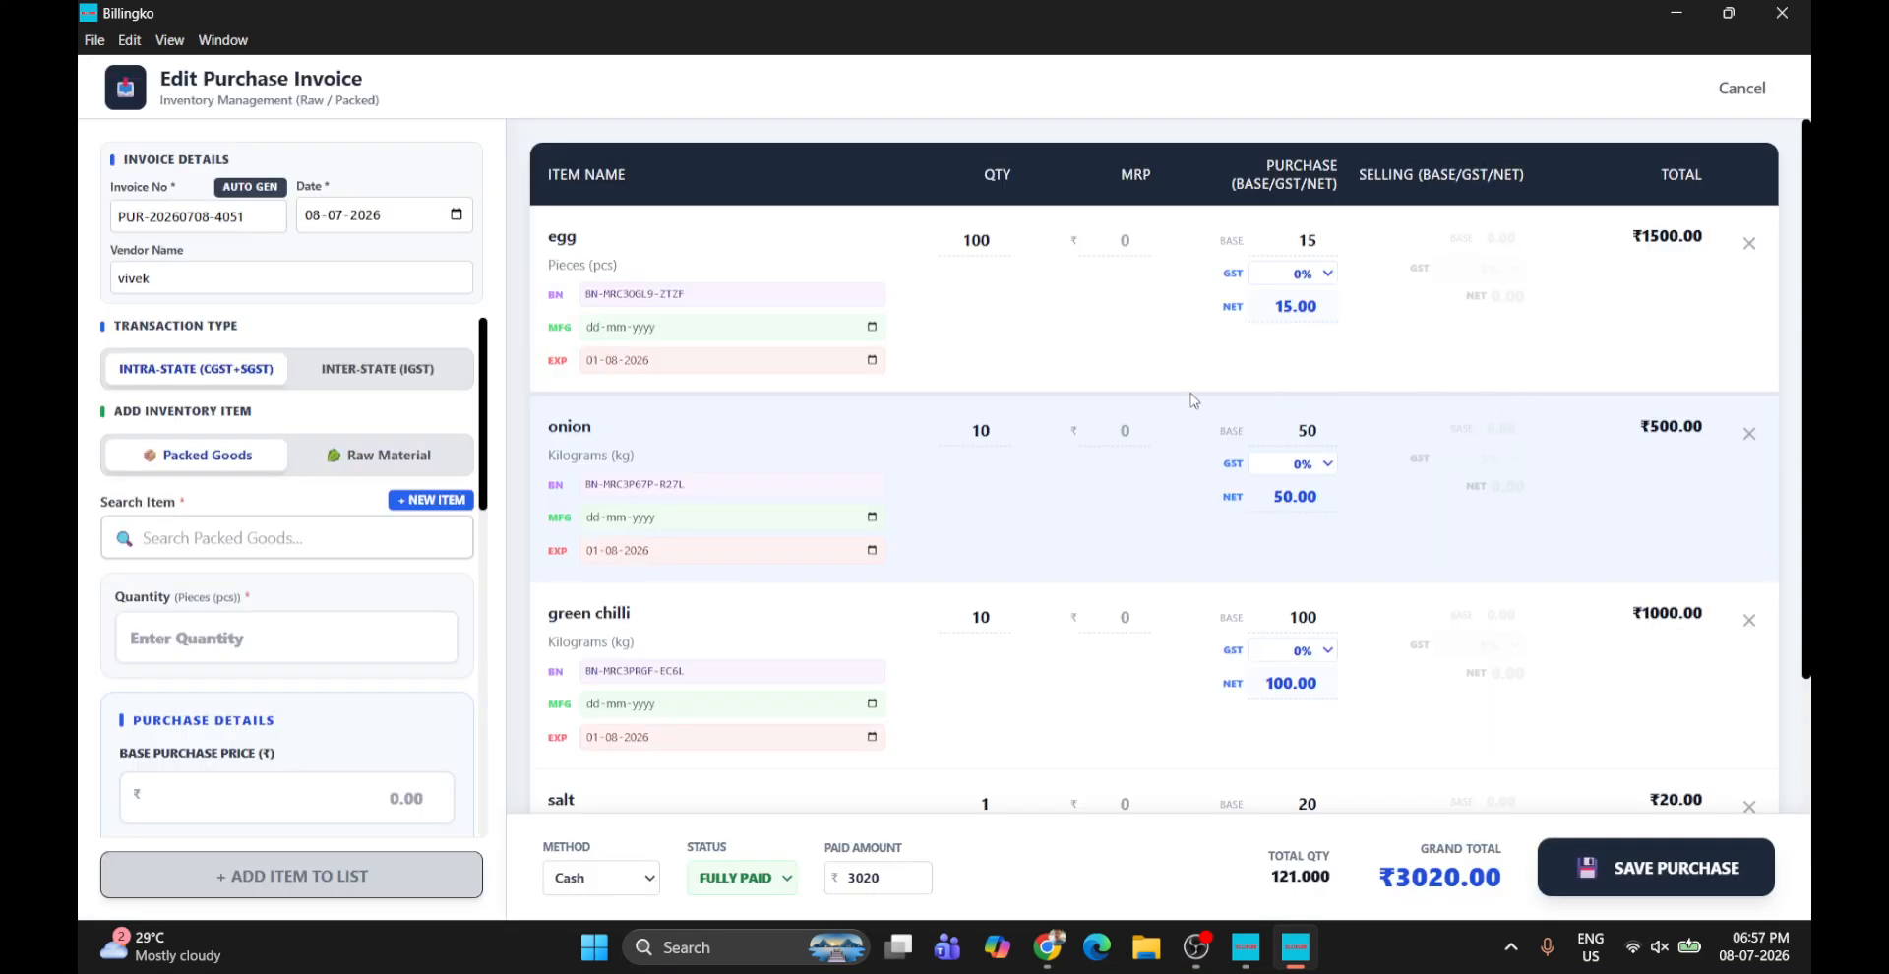
scroll(962, 400, "down", 2)
scroll(926, 397, "up", 2)
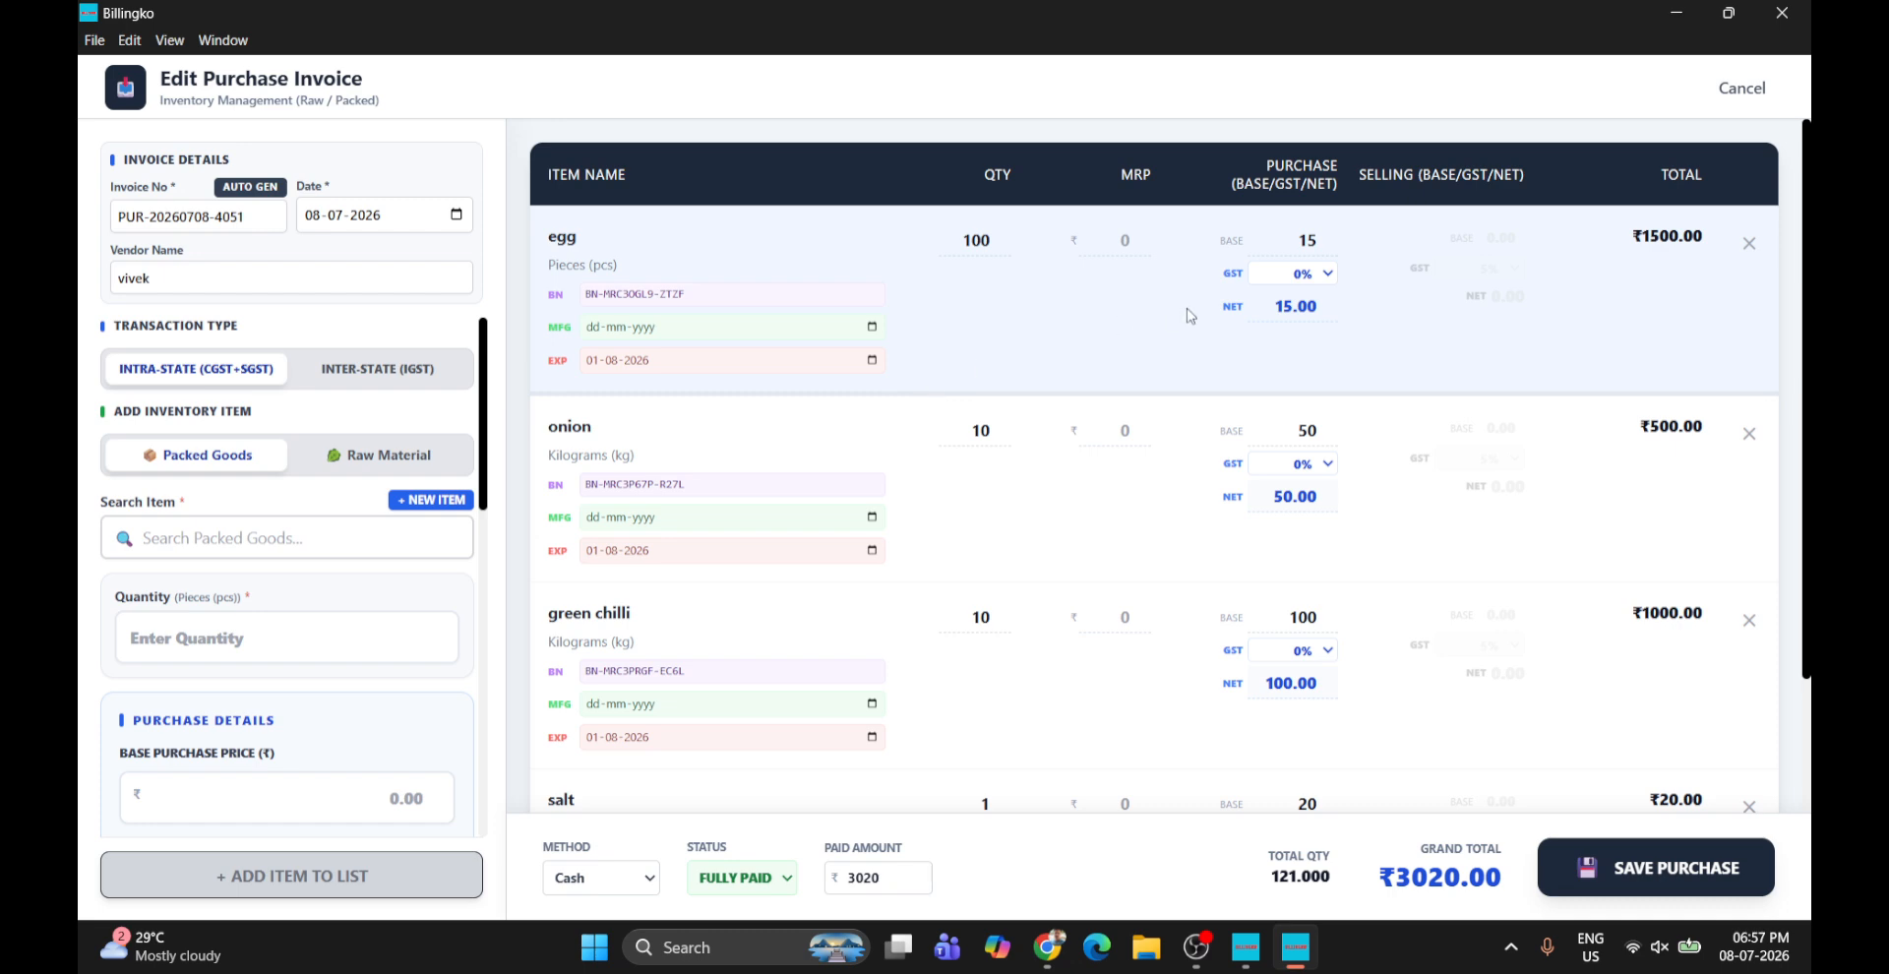
left_click(1754, 95)
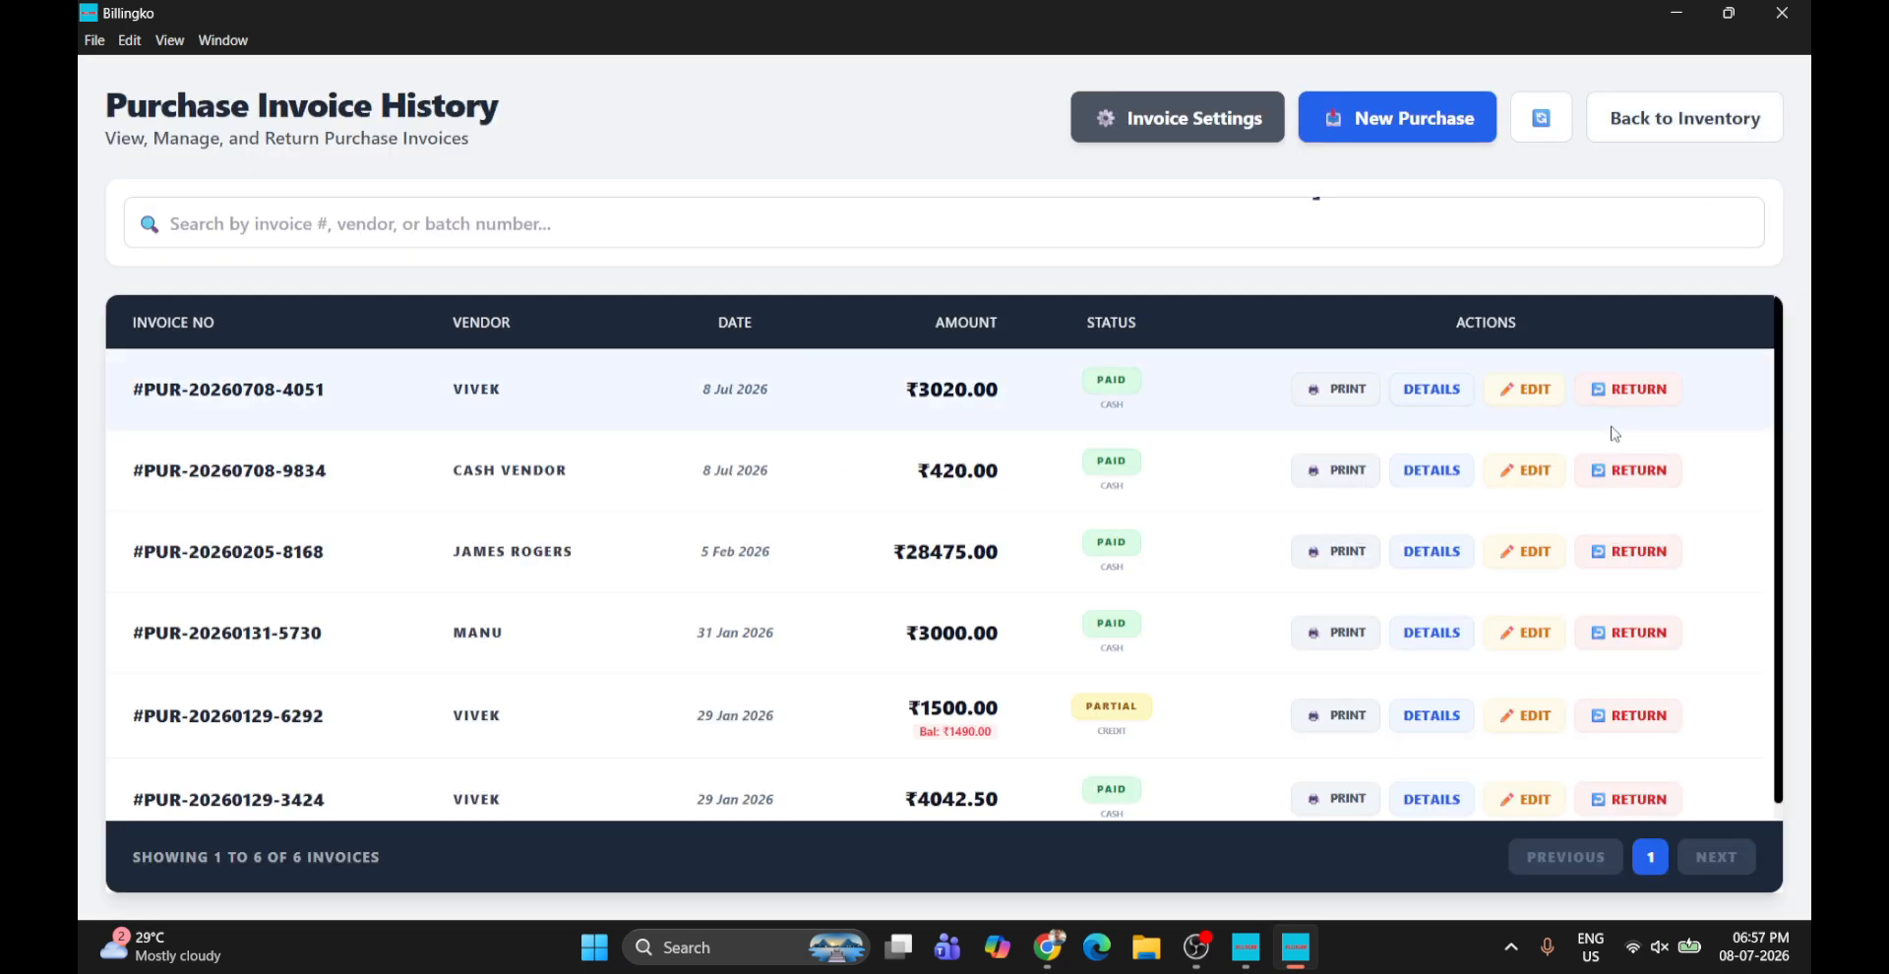
left_click(1505, 393)
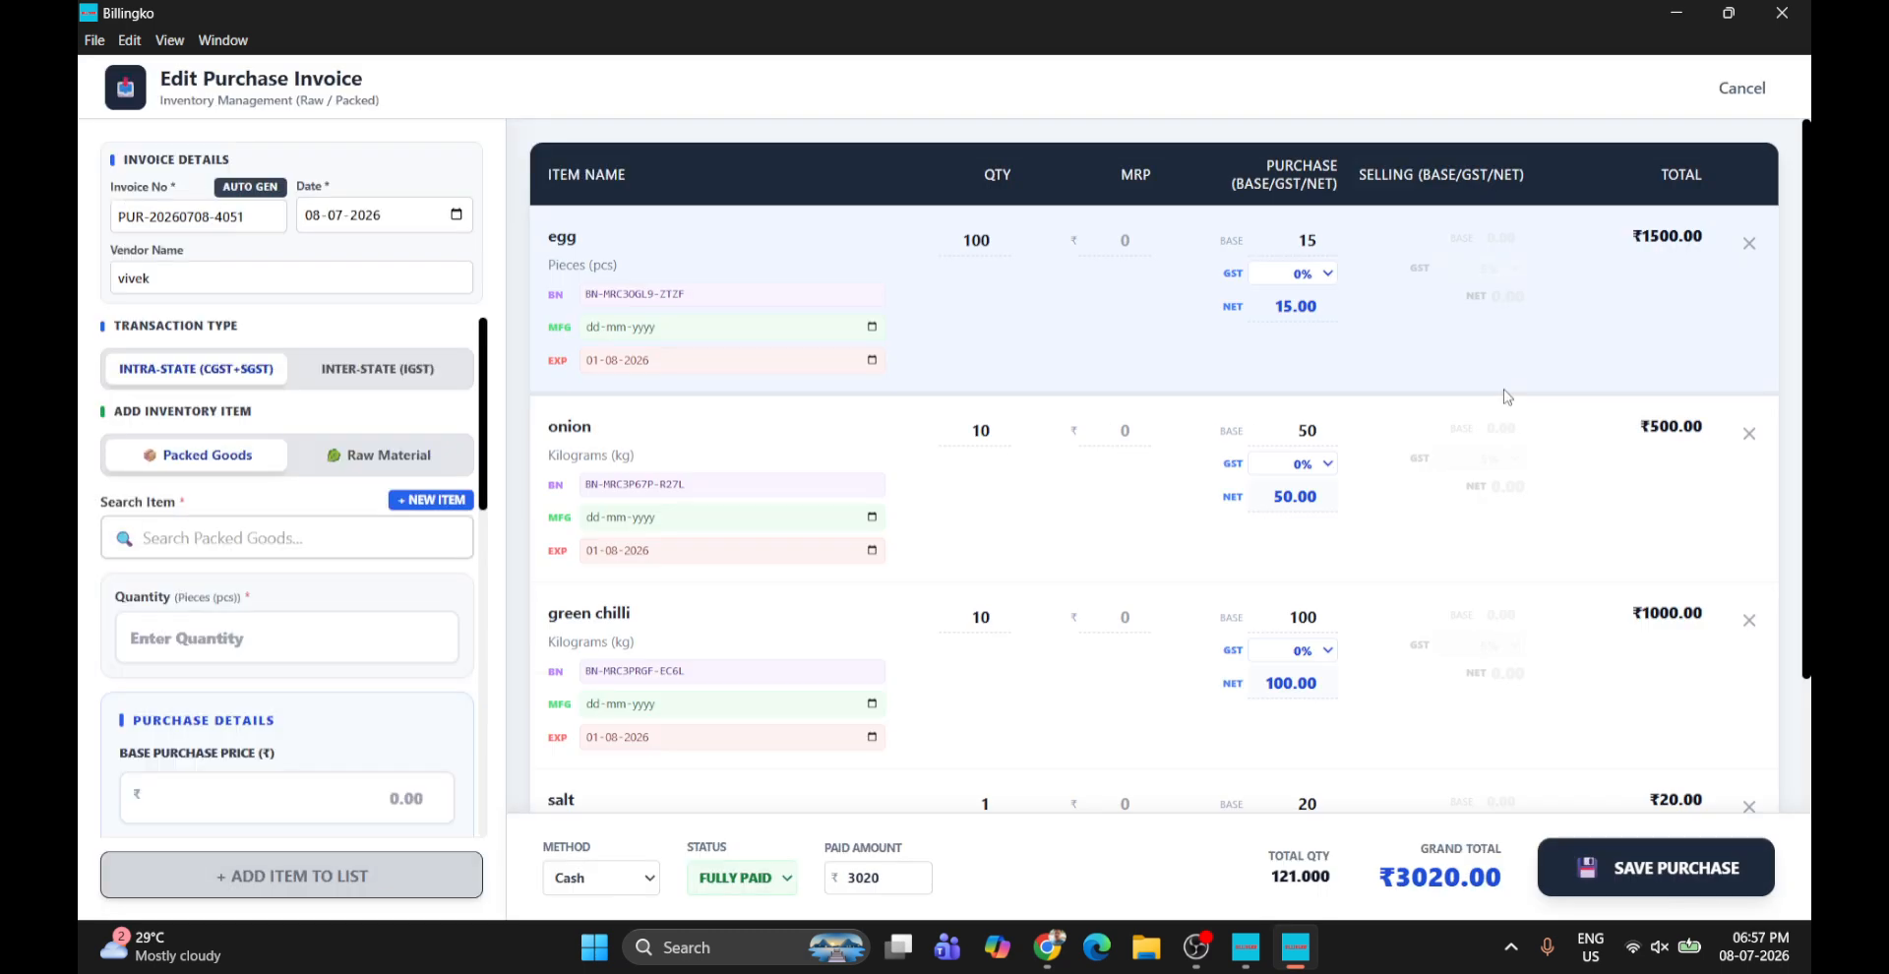
scroll(920, 422, "down", 2)
scroll(915, 422, "up", 2)
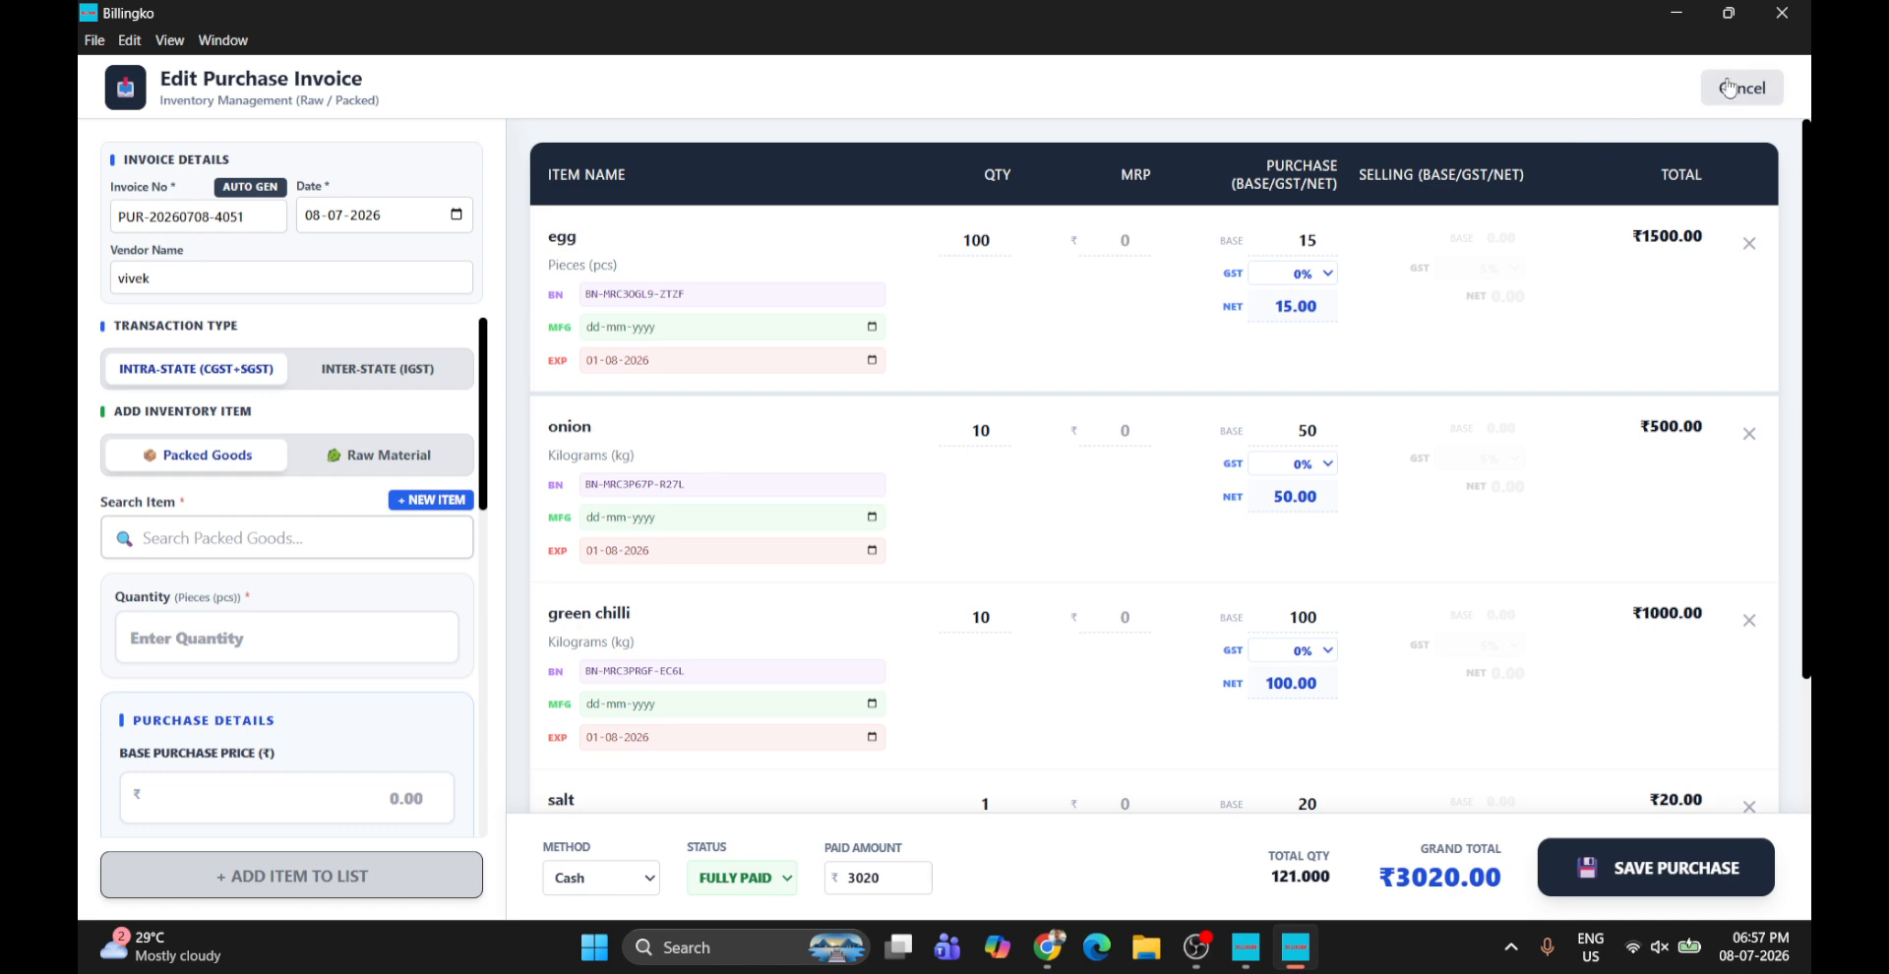
left_click(1729, 89)
left_click(1722, 110)
left_click(1722, 110)
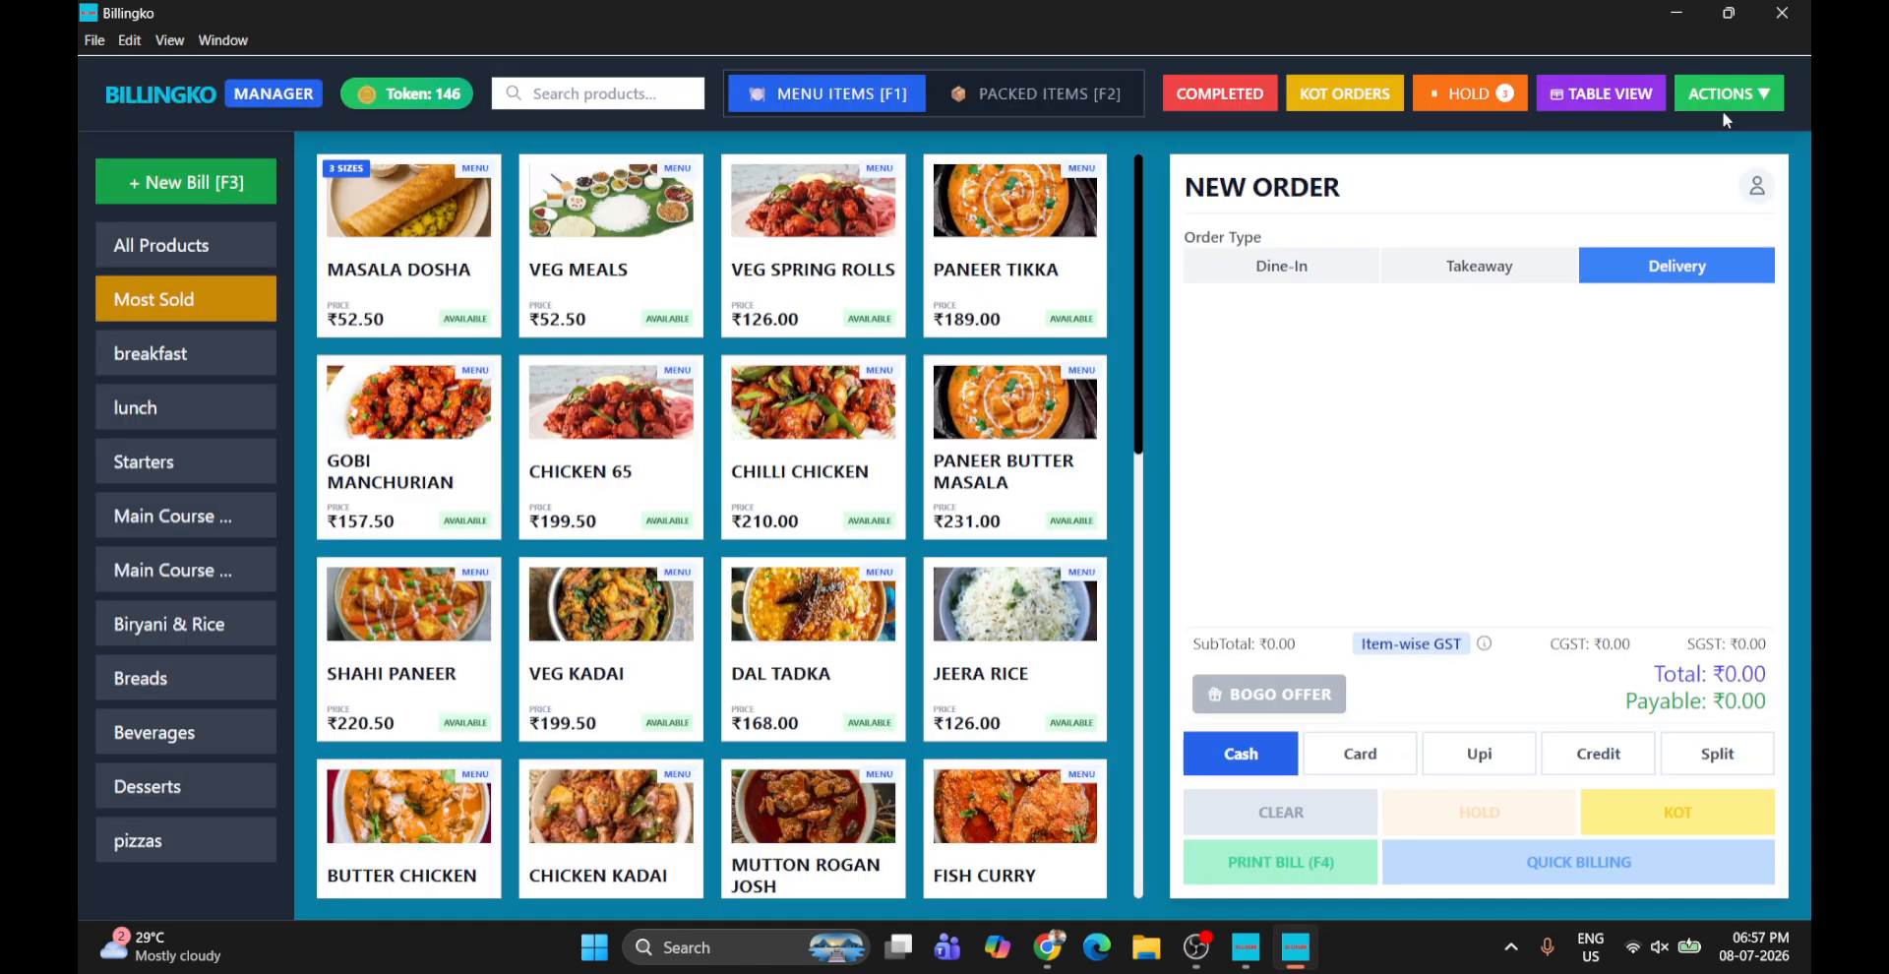
View the available management actions on the billing screen, close the list and switch to OBS Studio
left_click(1710, 106)
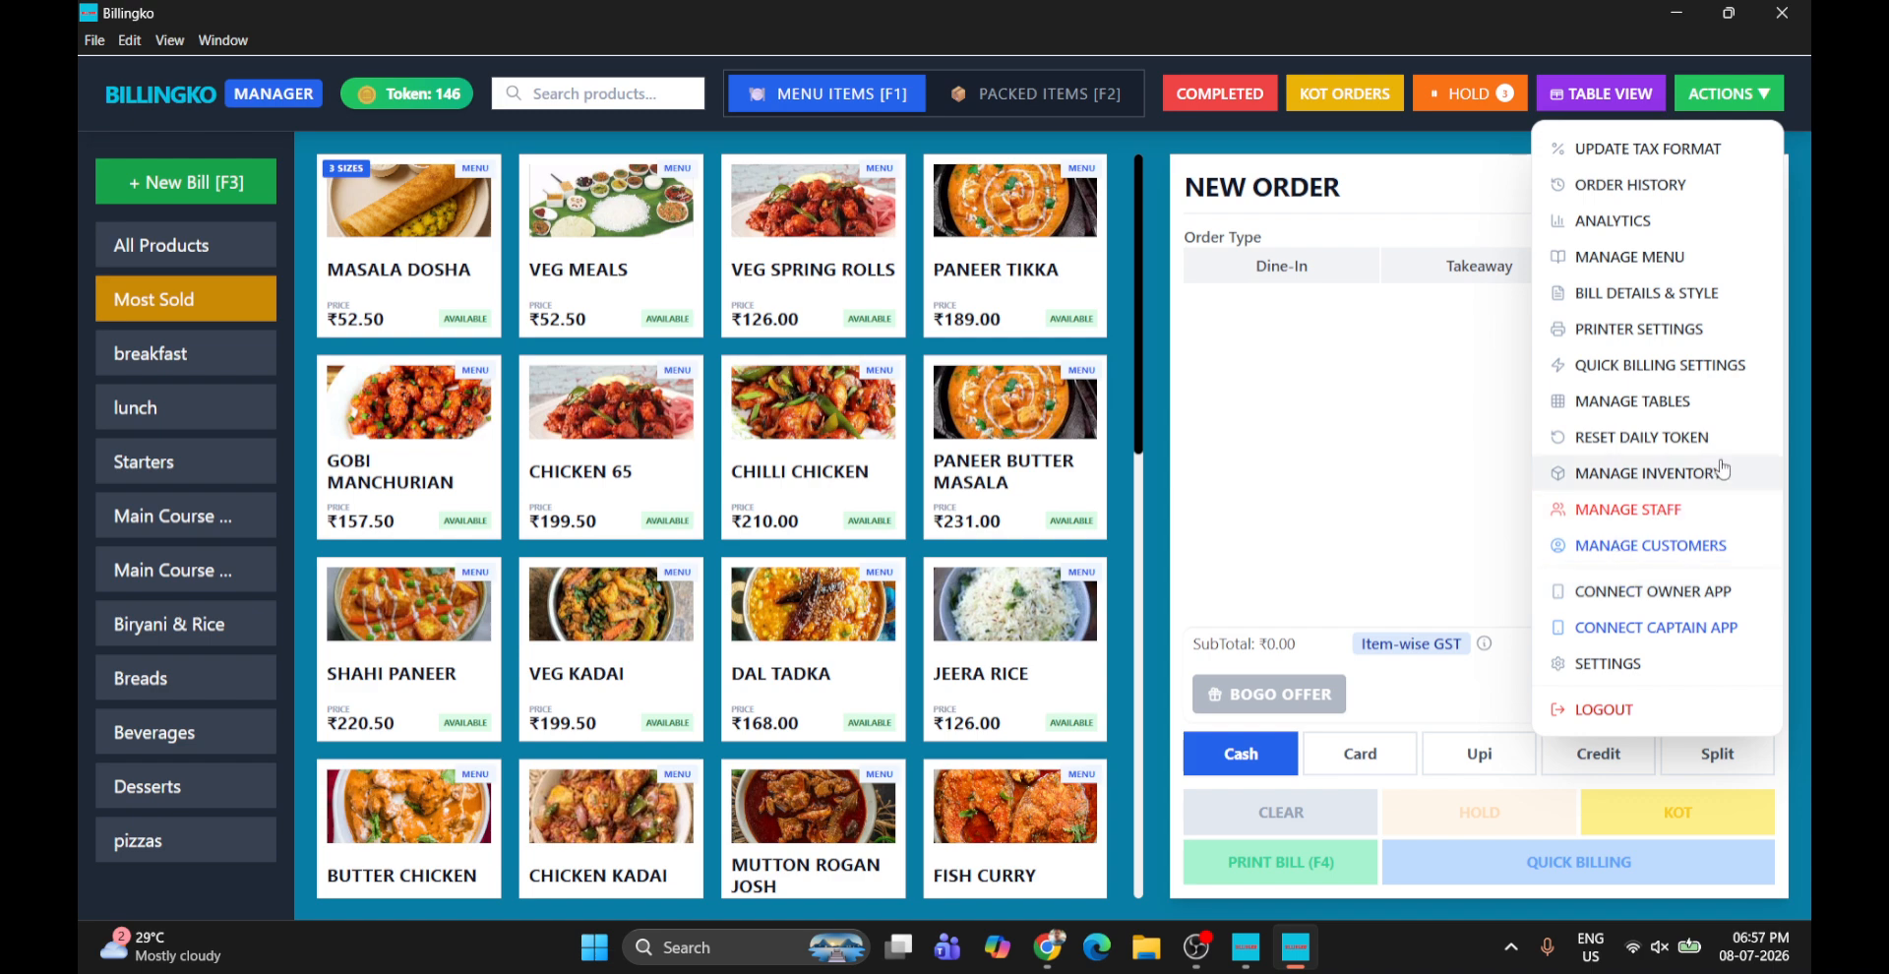
left_click(1193, 951)
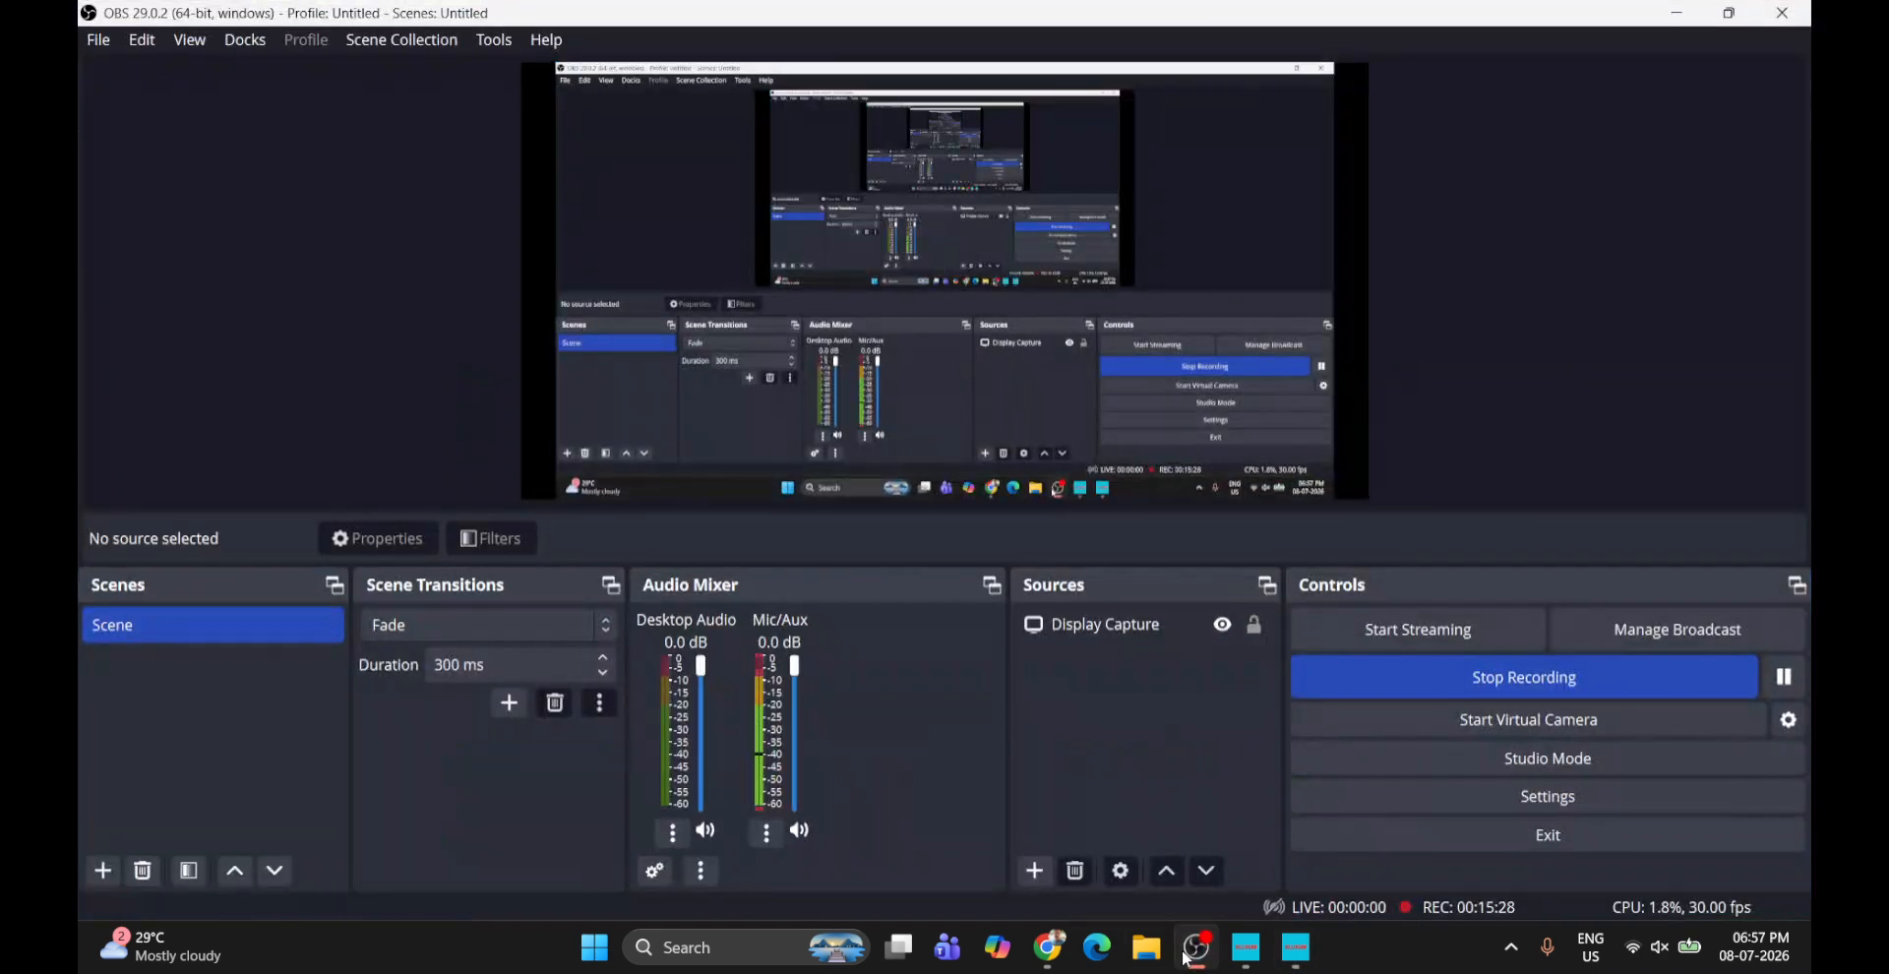
left_click(1191, 951)
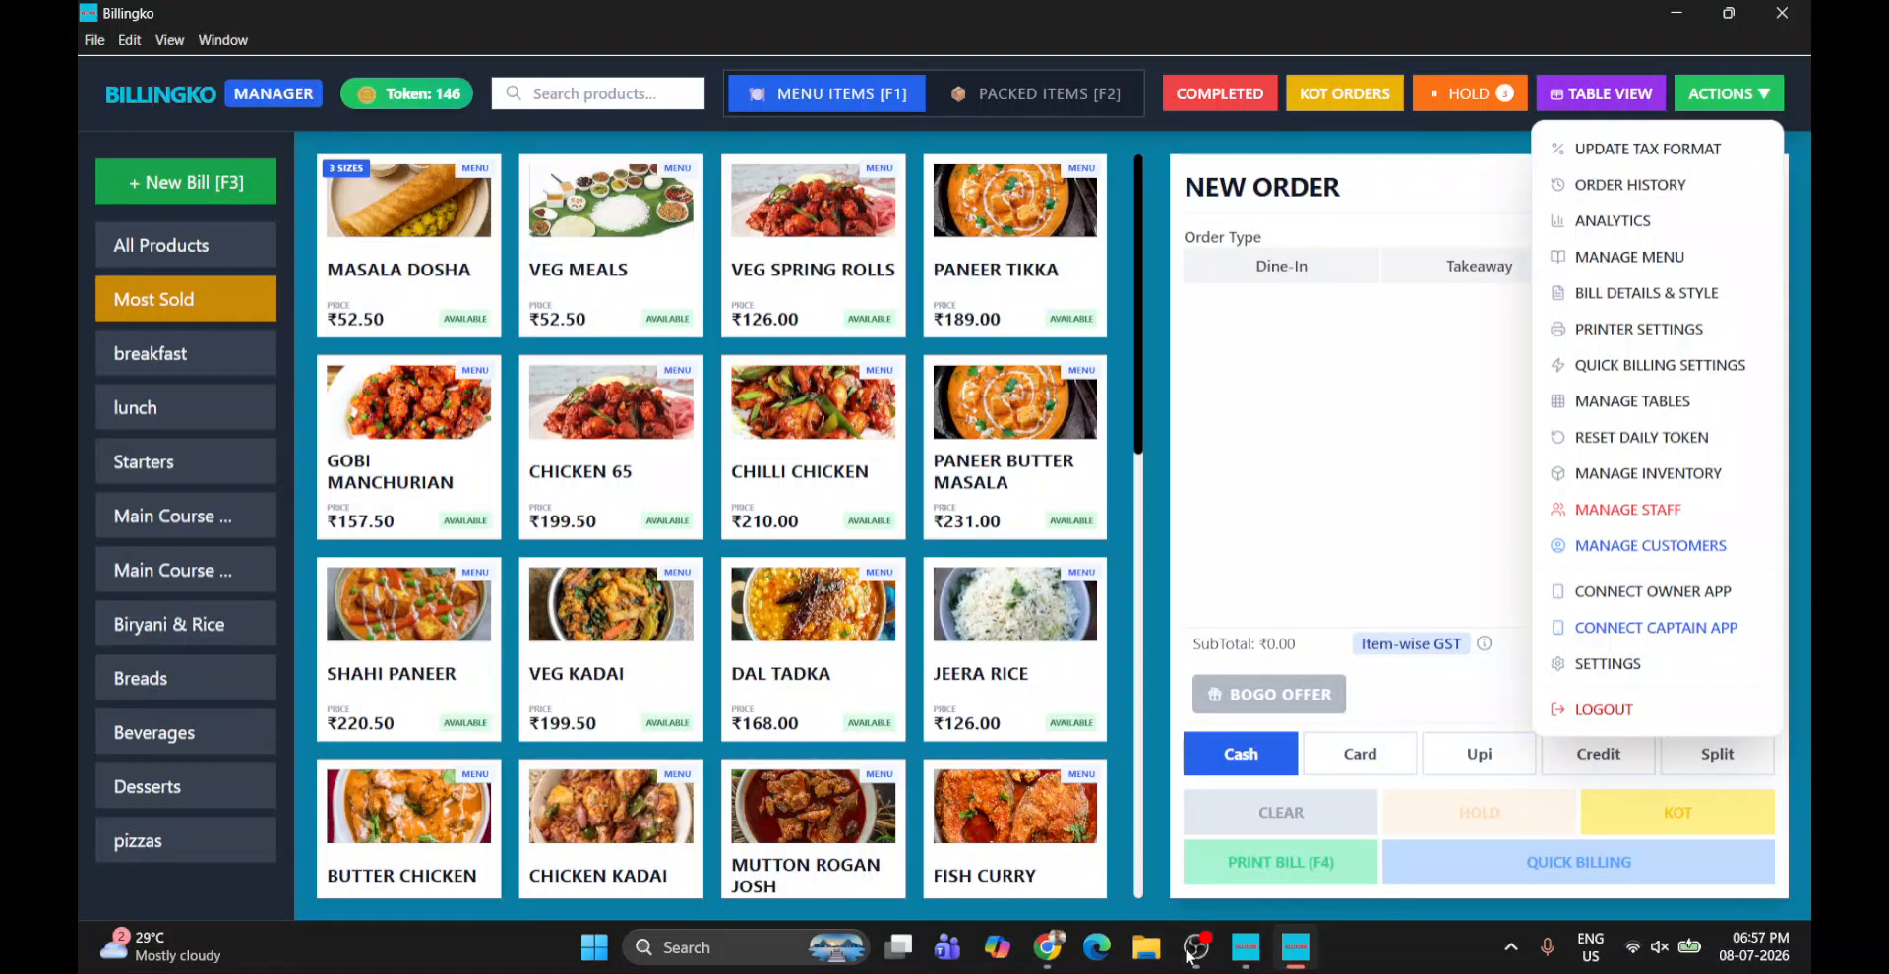
left_click(1737, 115)
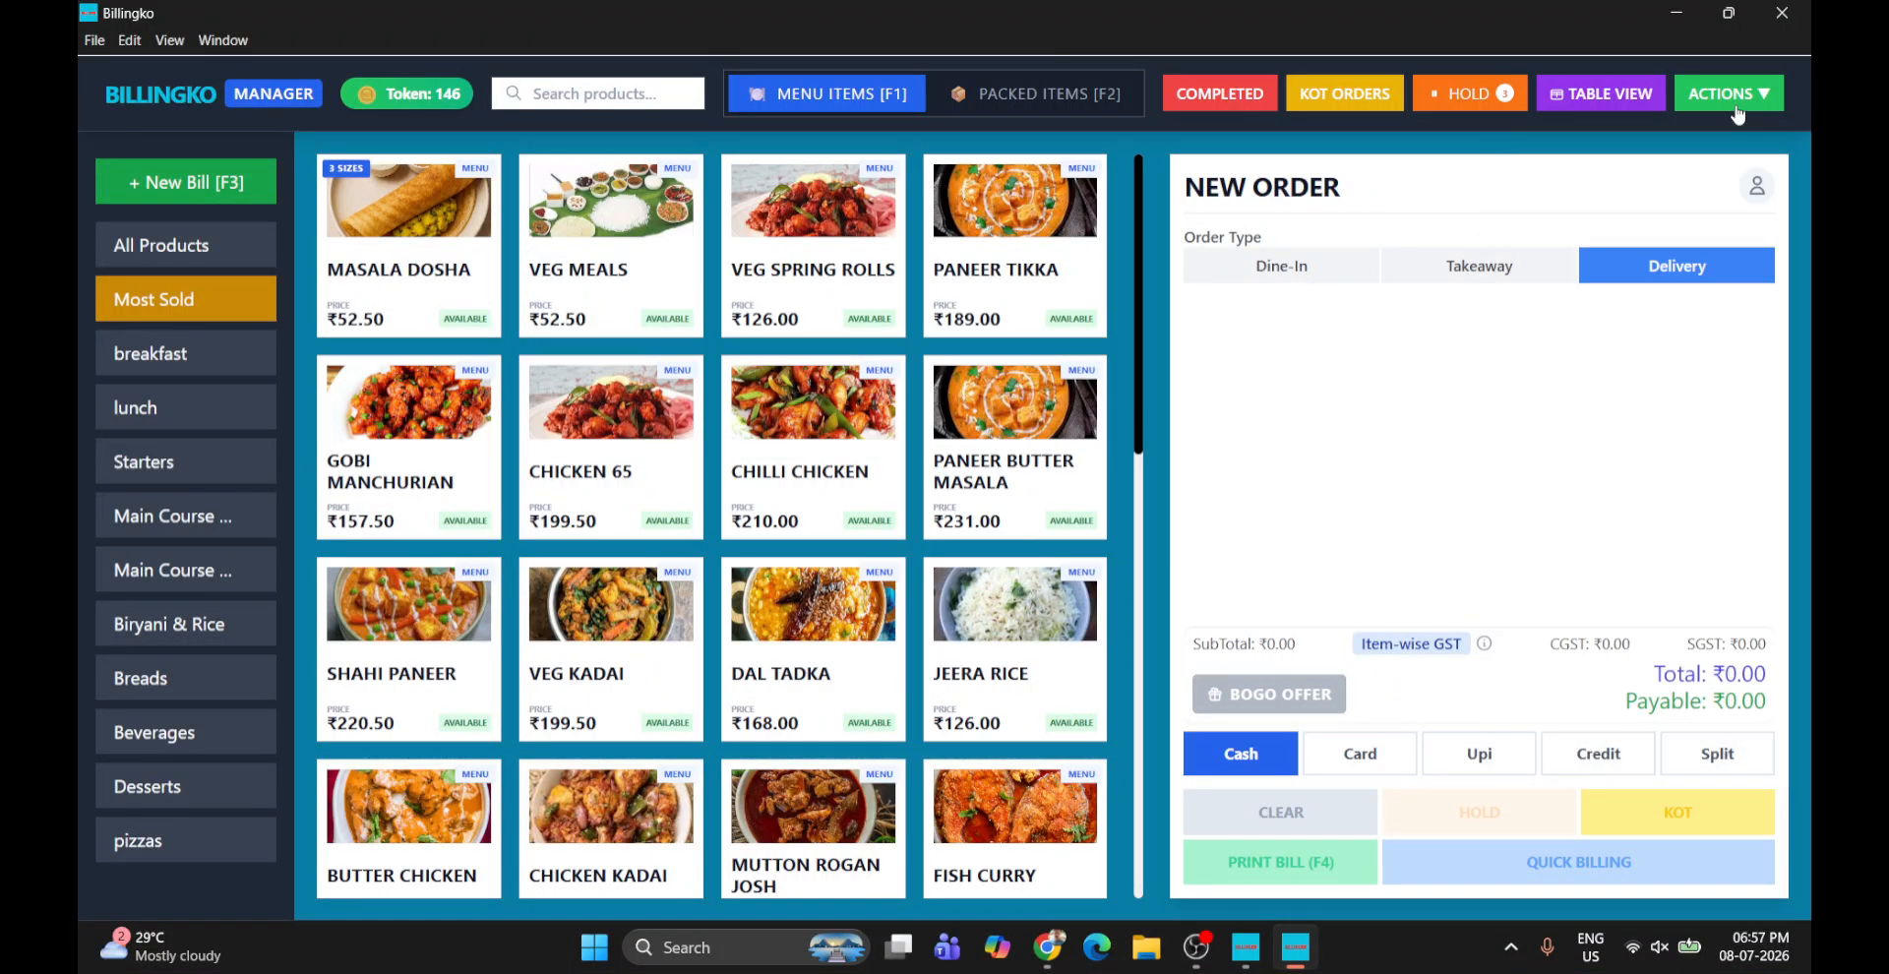
left_click(1193, 952)
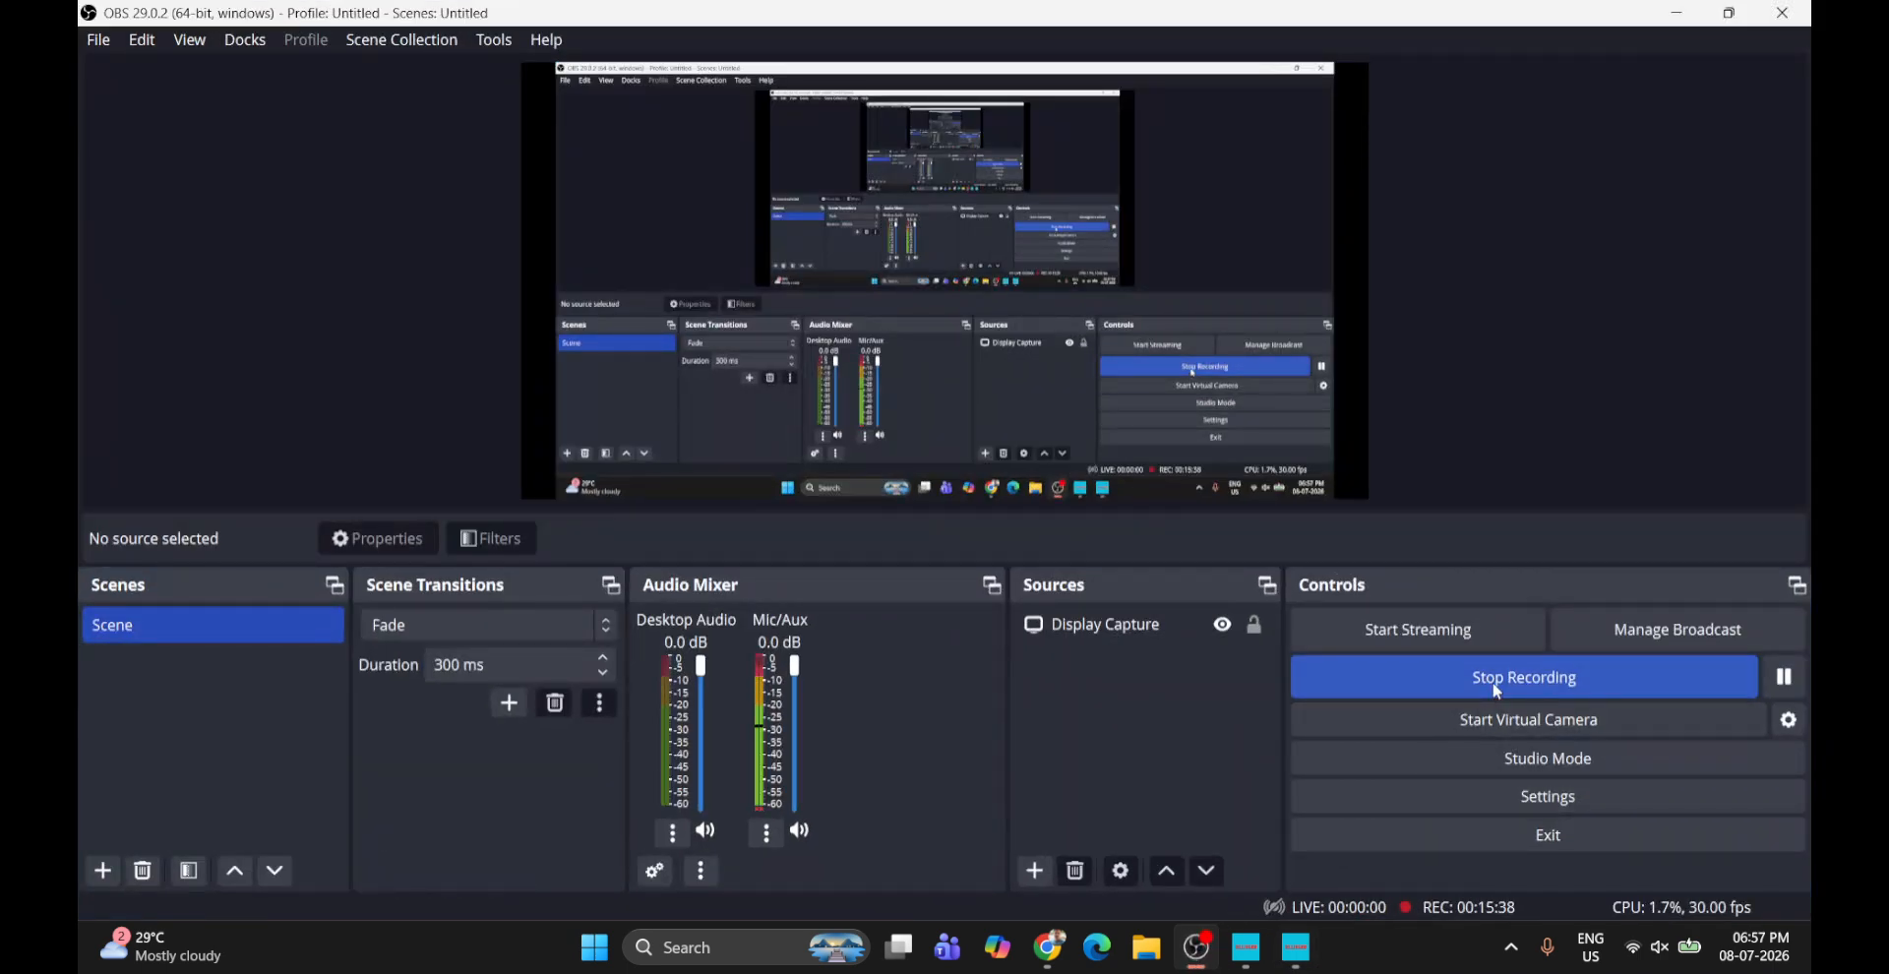